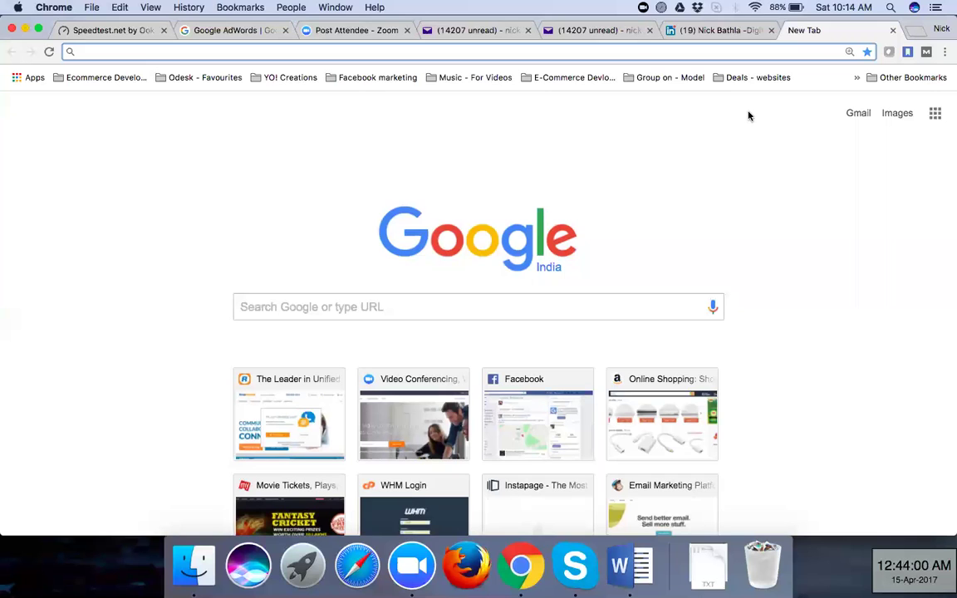
Briefly search Spotlight for 'partici', then dismiss it and return to Chrome
{"action": "left_click", "coordinate": [890, 8]}
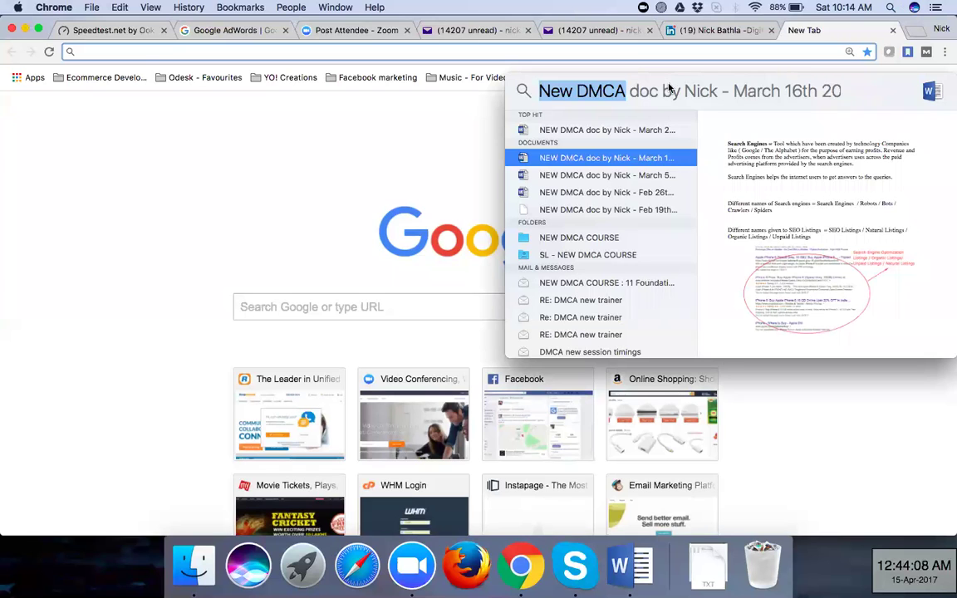
{"action": "type", "text": "partici"}
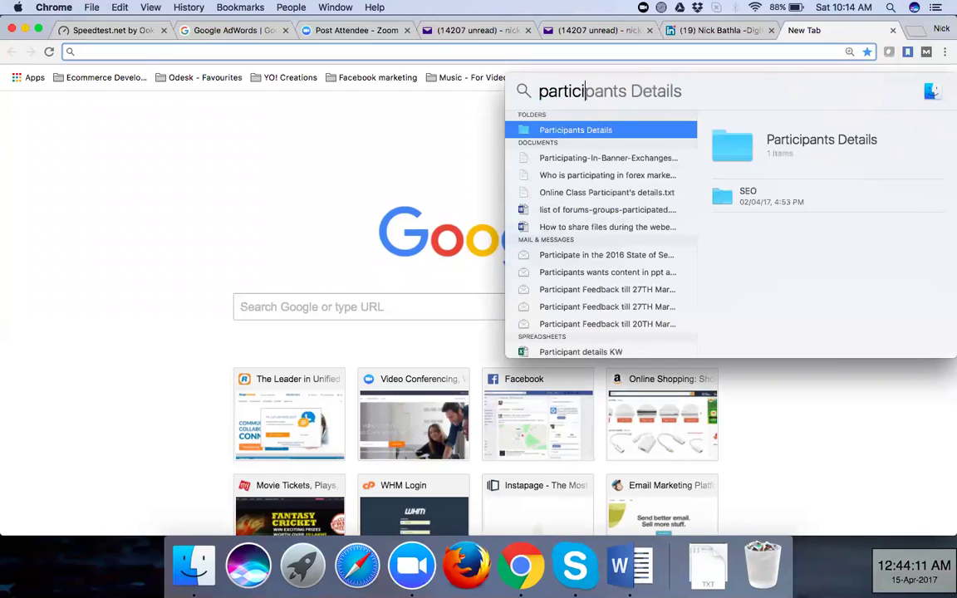
{"action": "key", "text": "Escape"}
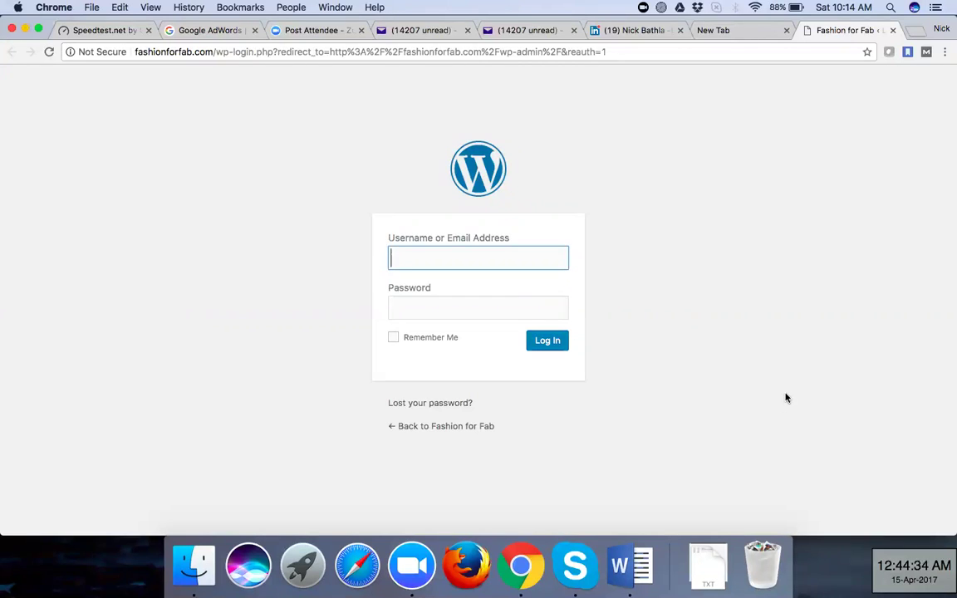
Log in to the Fashion for Fab admin with the pasted username and copied password
{"action": "key", "text": "super+v"}
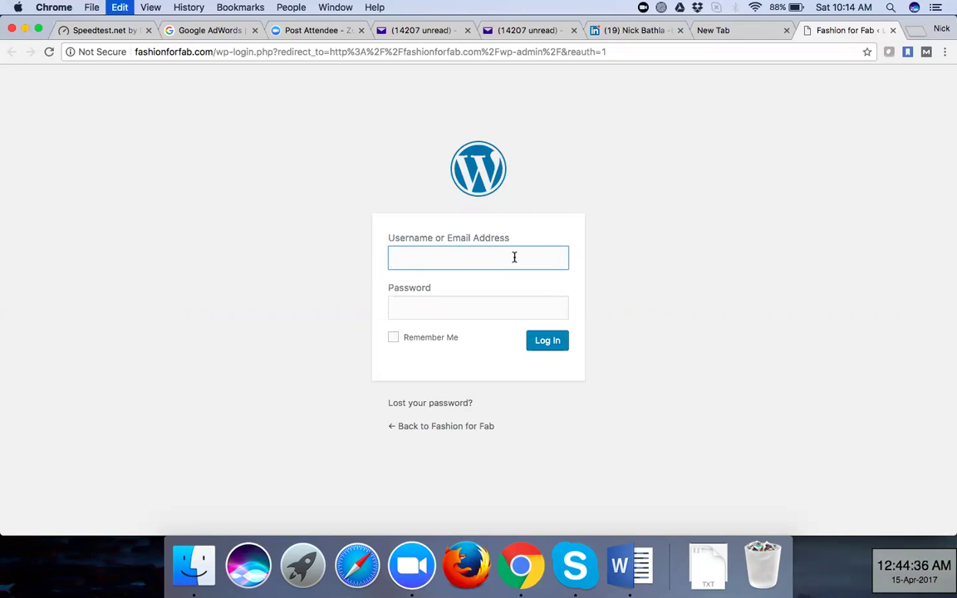
{"action": "left_click", "coordinate": [474, 306]}
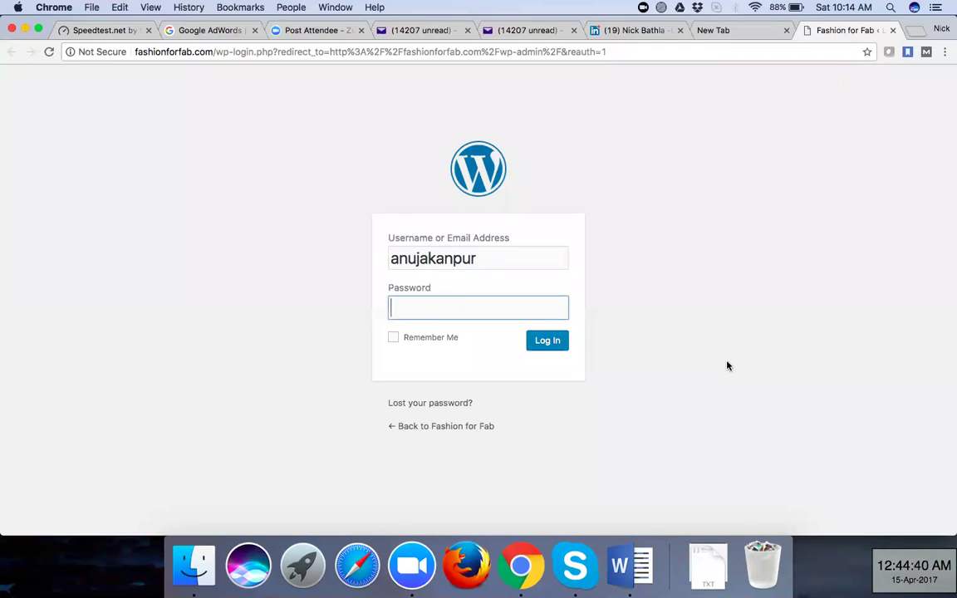
{"action": "right_click", "coordinate": [802, 366]}
{"action": "left_click", "coordinate": [756, 395]}
{"action": "key", "text": "super+v"}
{"action": "left_click", "coordinate": [536, 342]}
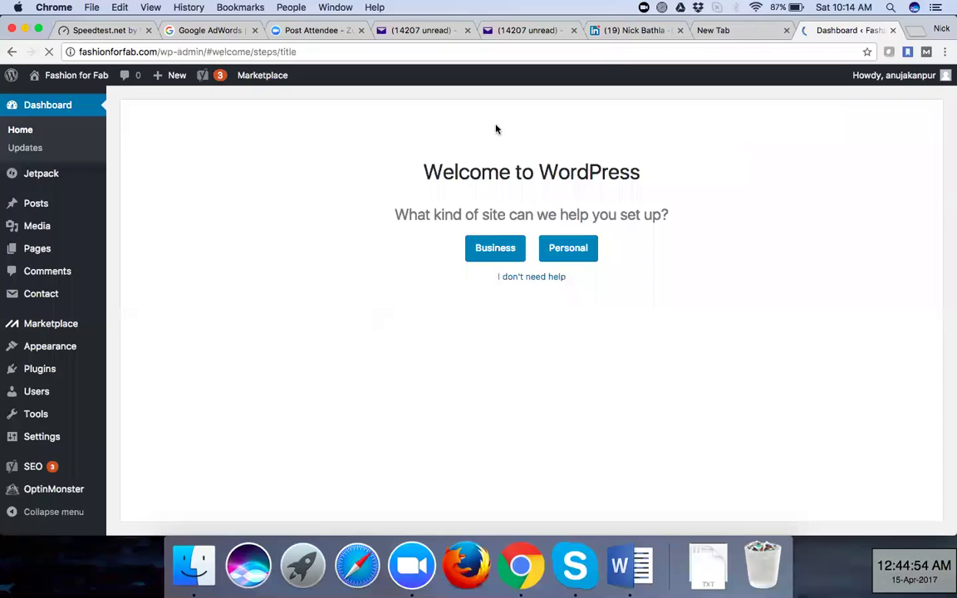
Open the site's Visit Site link in a new tab and switch to it
{"action": "mouse_move", "coordinate": [74, 78]}
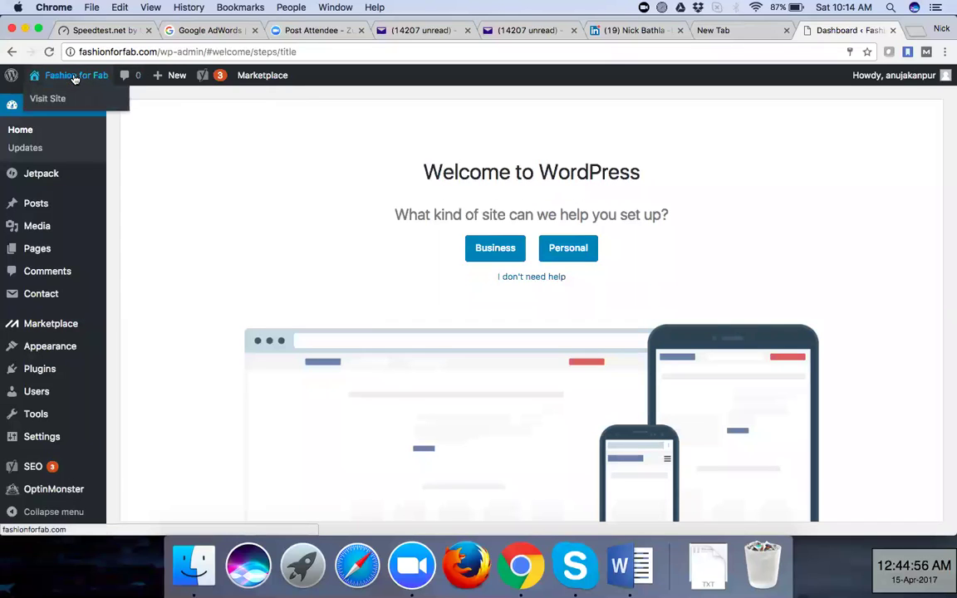
{"action": "right_click", "coordinate": [58, 97]}
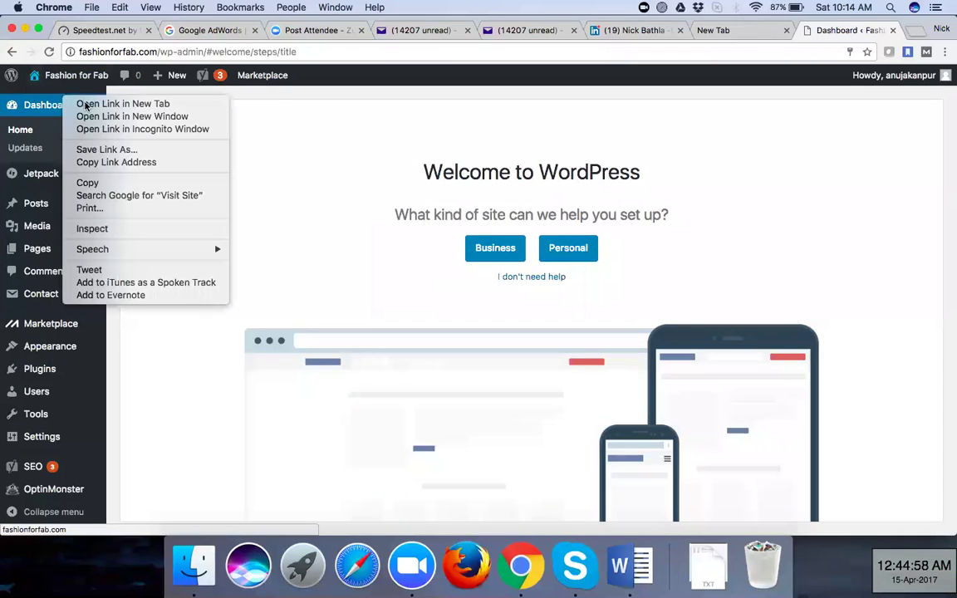
{"action": "left_click", "coordinate": [85, 104]}
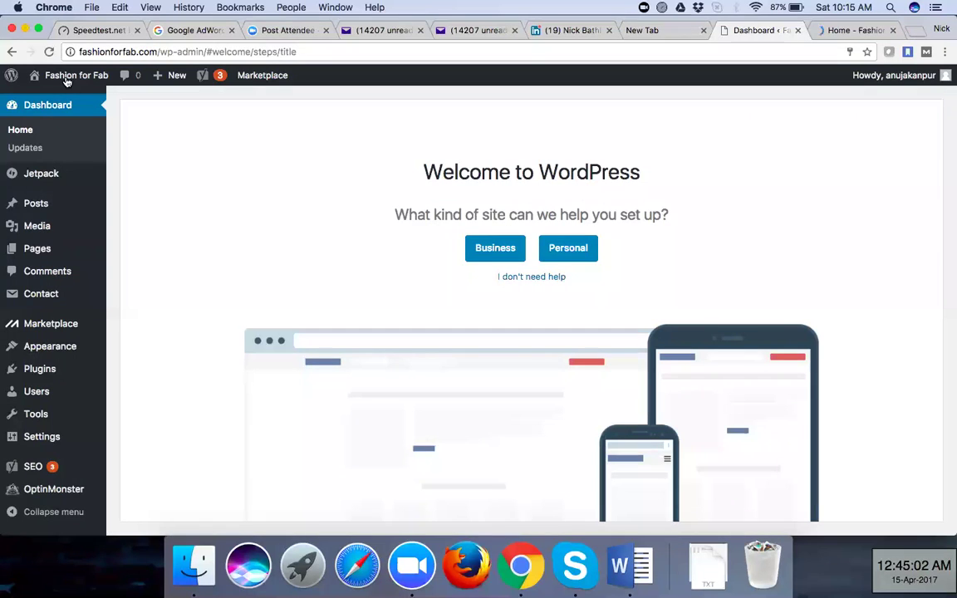
{"action": "mouse_move", "coordinate": [66, 75]}
{"action": "left_click", "coordinate": [833, 31]}
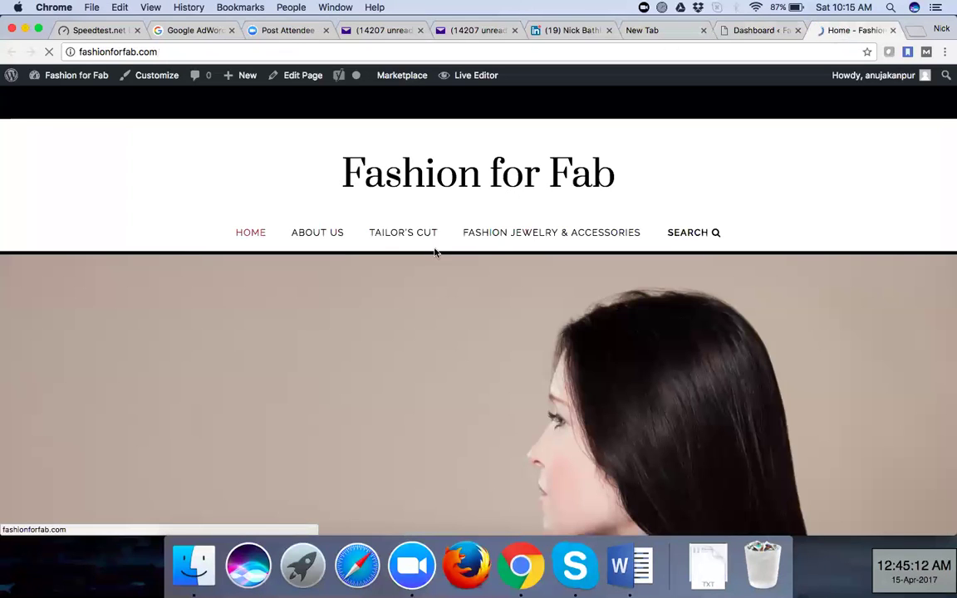
Scroll through the homepage's Western Wear, Ethnic Wear, Jewelry and About Us sections, then return to the dashboard
{"action": "scroll", "coordinate": [372, 357], "scroll_direction": "down", "scroll_amount": 2}
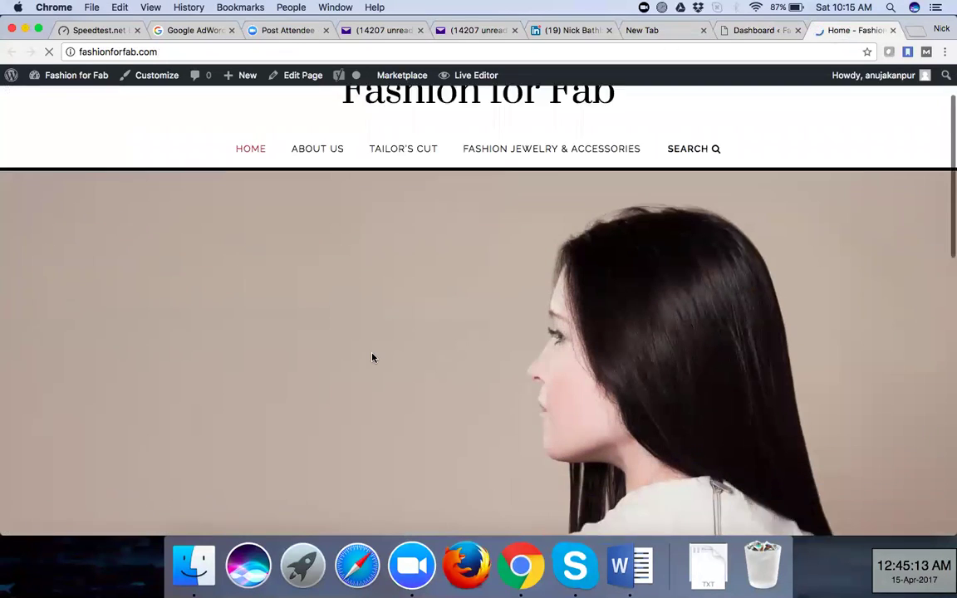
{"action": "scroll", "coordinate": [372, 357], "scroll_direction": "down", "scroll_amount": 5}
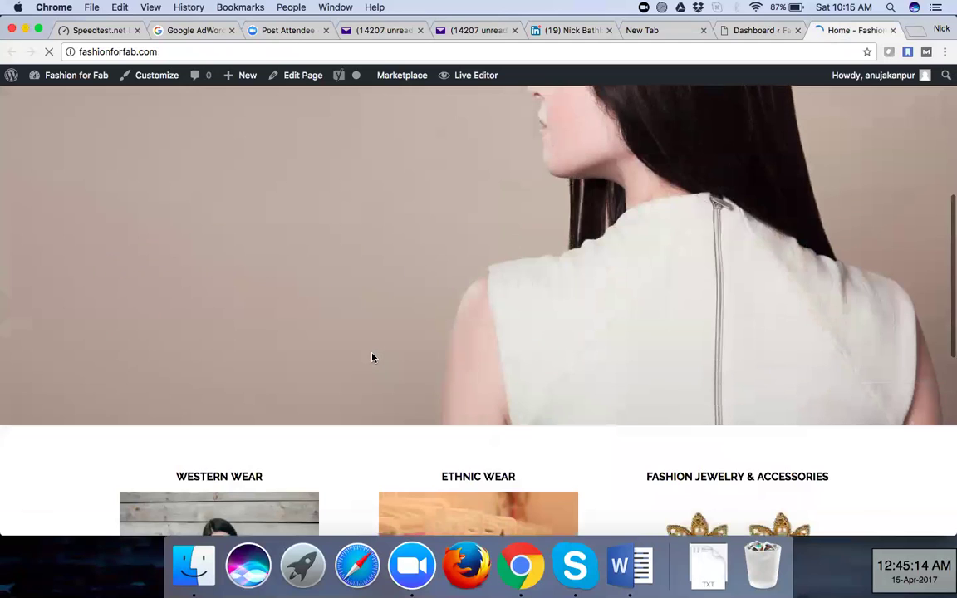
{"action": "scroll", "coordinate": [373, 357], "scroll_direction": "down", "scroll_amount": 10}
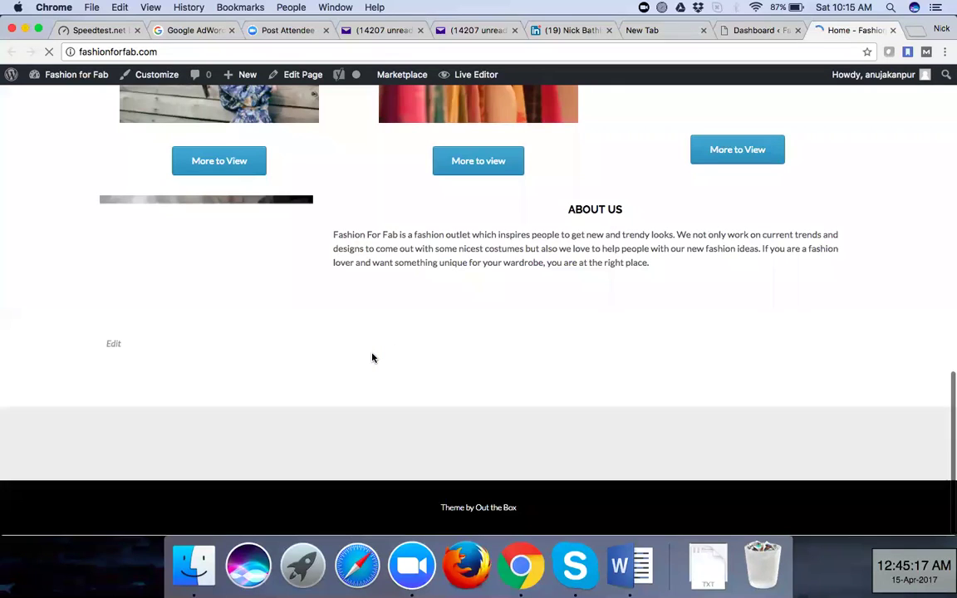
{"action": "scroll", "coordinate": [373, 357], "scroll_direction": "up", "scroll_amount": 5}
{"action": "scroll", "coordinate": [372, 357], "scroll_direction": "up", "scroll_amount": 10}
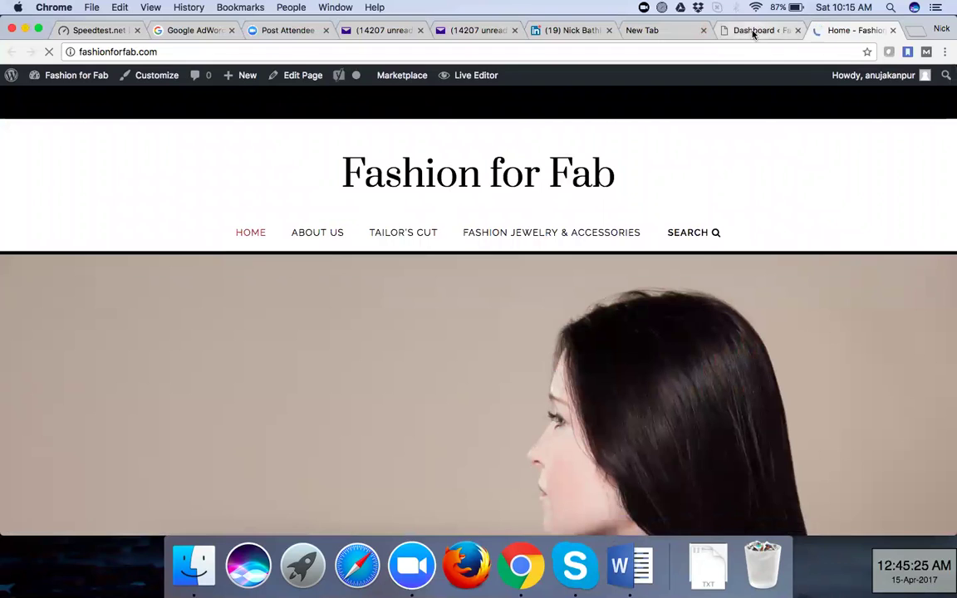
{"action": "left_click", "coordinate": [753, 31]}
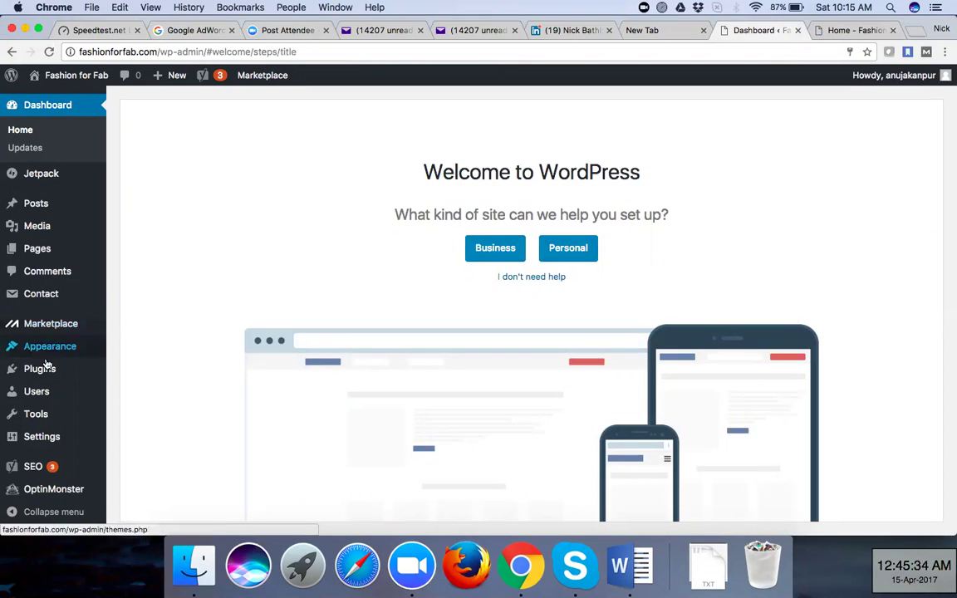
Go to Settings > General from the admin sidebar
{"action": "mouse_move", "coordinate": [59, 345]}
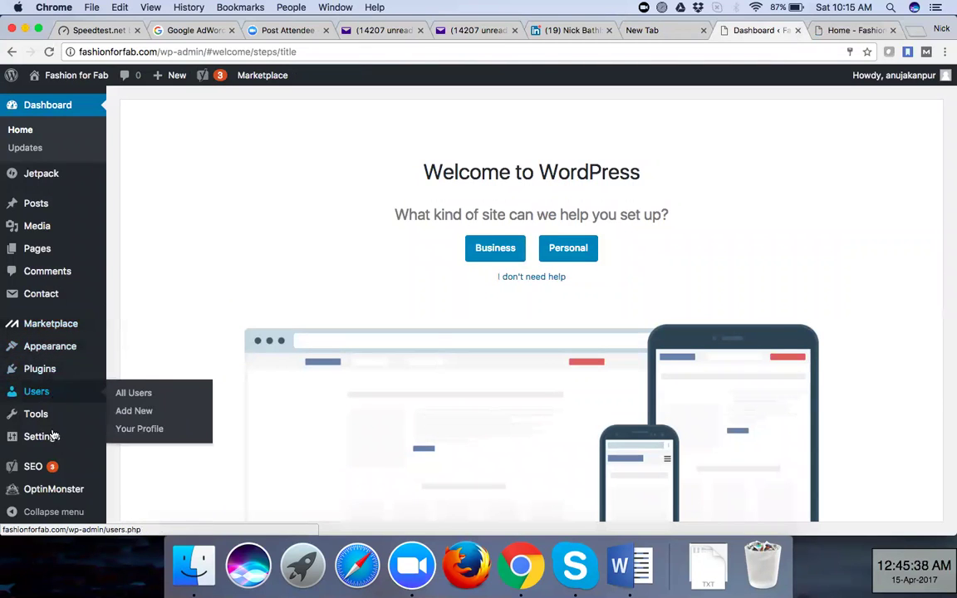
{"action": "mouse_move", "coordinate": [51, 434]}
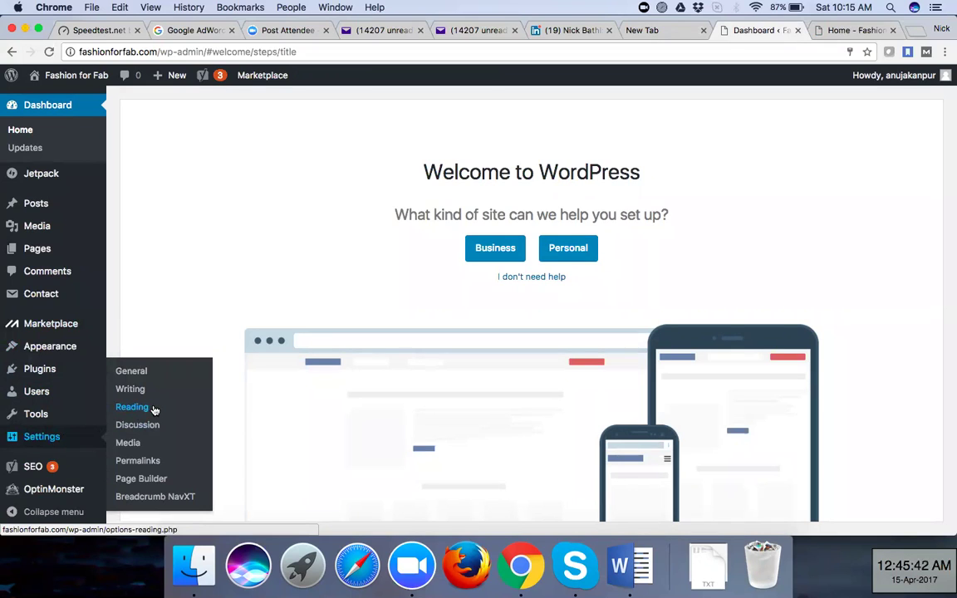
{"action": "left_click", "coordinate": [152, 378]}
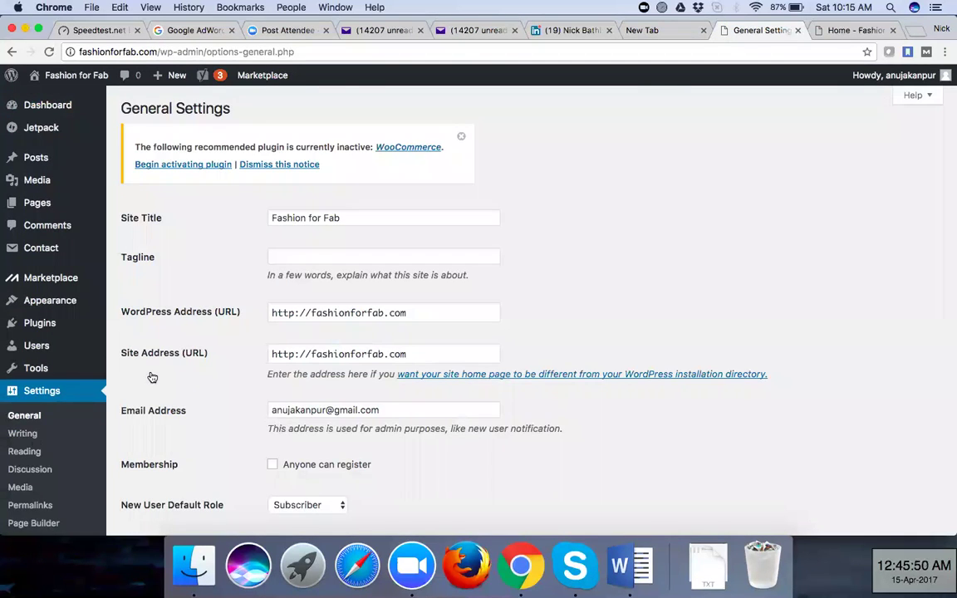
Dismiss the WooCommerce notice, review General Settings, and move to Writing Settings
{"action": "left_click", "coordinate": [461, 136]}
{"action": "scroll", "coordinate": [539, 210], "scroll_direction": "down", "scroll_amount": 5}
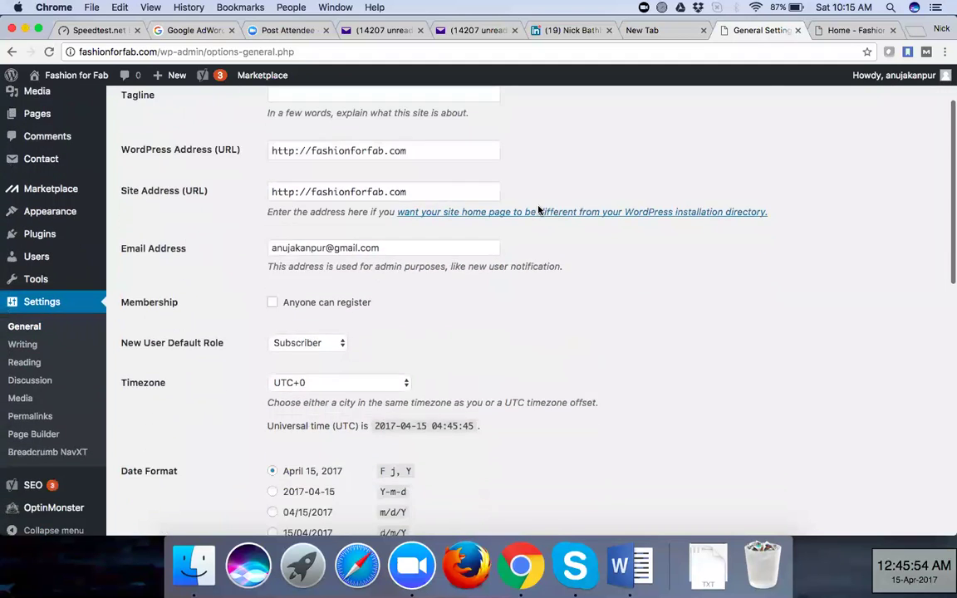
{"action": "scroll", "coordinate": [538, 210], "scroll_direction": "down", "scroll_amount": 10}
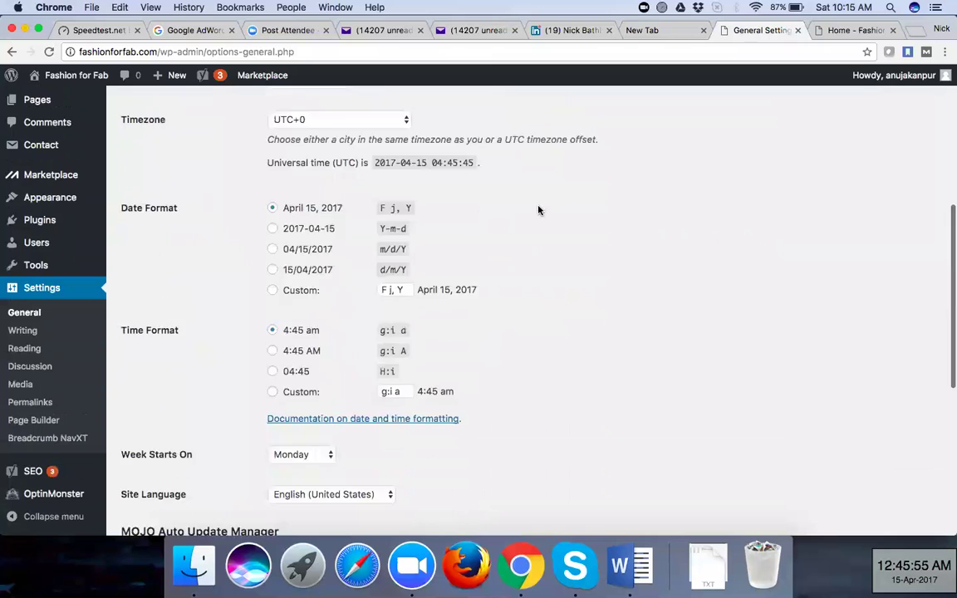
{"action": "scroll", "coordinate": [538, 211], "scroll_direction": "down", "scroll_amount": 2}
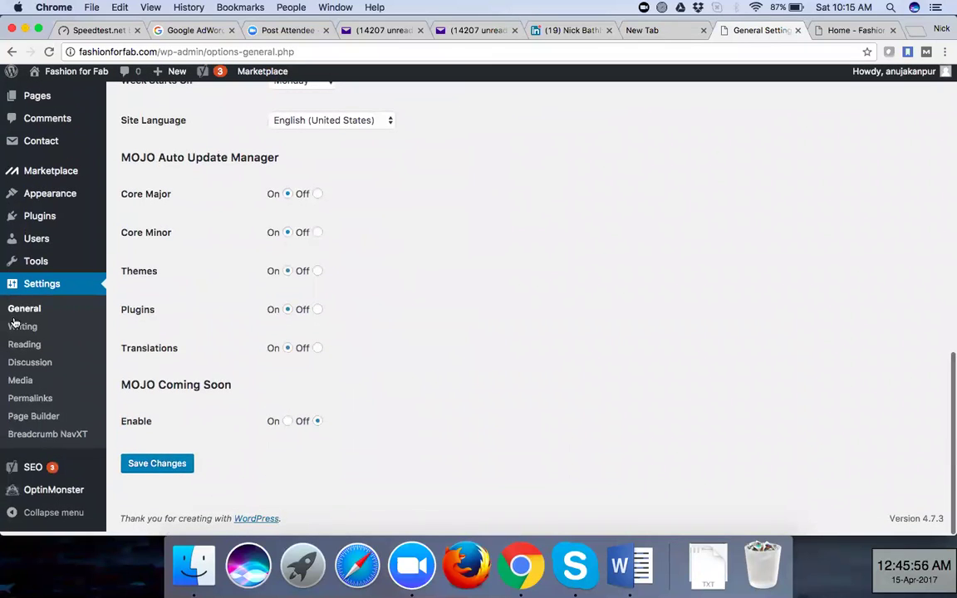
{"action": "left_click", "coordinate": [23, 330]}
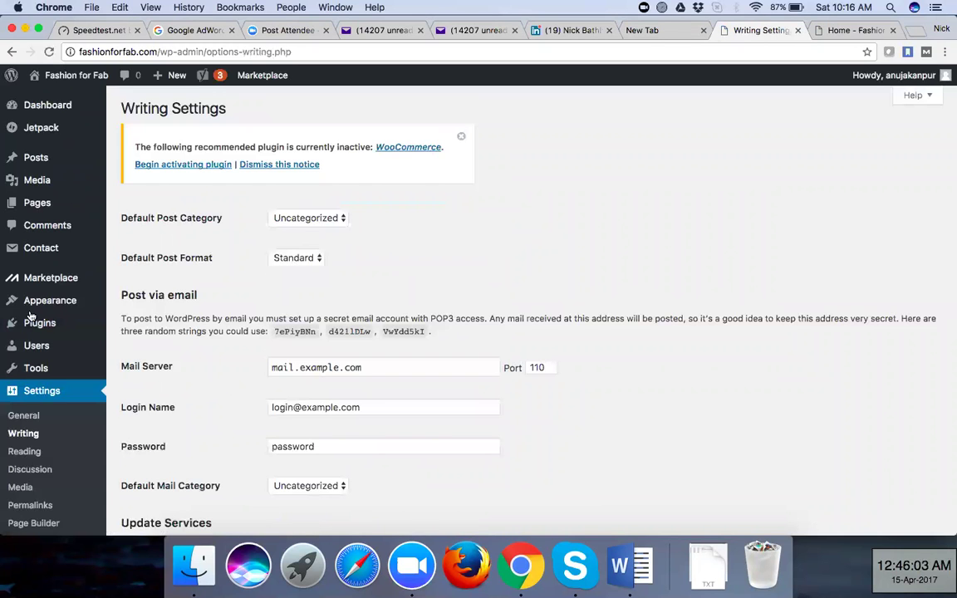
{"action": "scroll", "coordinate": [26, 344], "scroll_direction": "down", "scroll_amount": 3}
Open Settings > Reading and scroll to the Search Engine Visibility option
{"action": "left_click", "coordinate": [24, 332]}
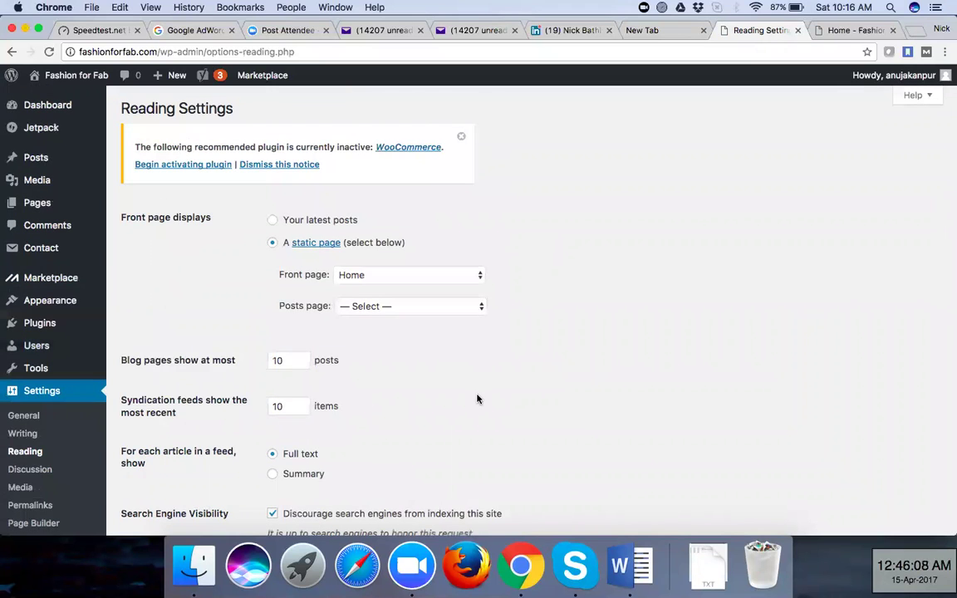
{"action": "scroll", "coordinate": [477, 399], "scroll_direction": "down", "scroll_amount": 3}
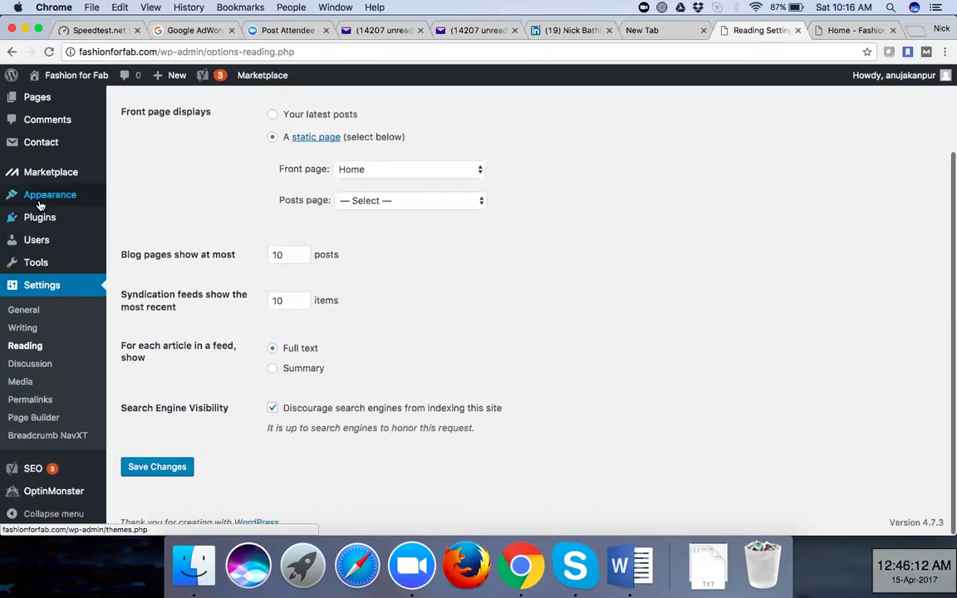
{"action": "mouse_move", "coordinate": [37, 196]}
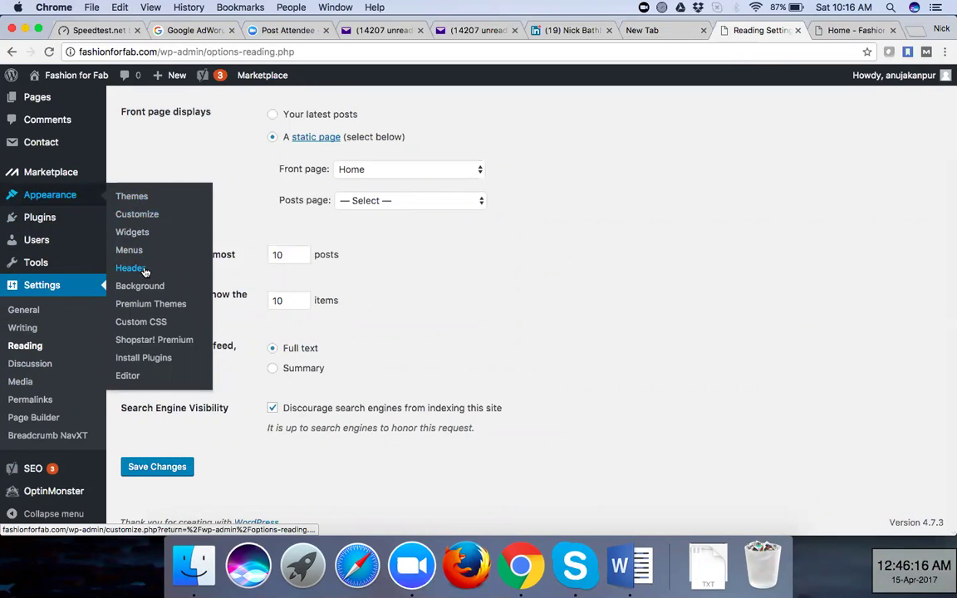
Open the Appearance theme file editor and scroll through its code
{"action": "left_click", "coordinate": [127, 376]}
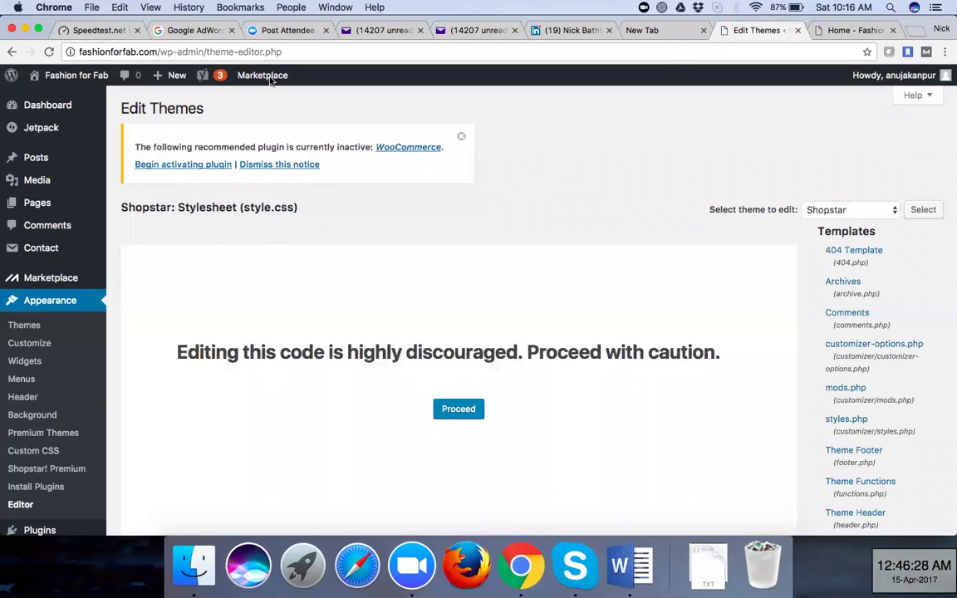
{"action": "scroll", "coordinate": [848, 405], "scroll_direction": "down", "scroll_amount": 10}
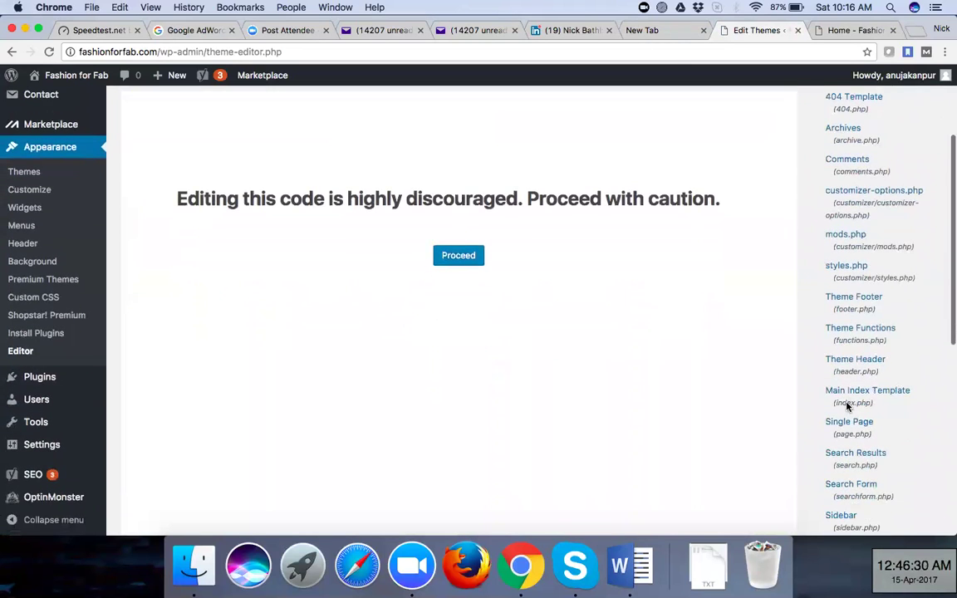
{"action": "scroll", "coordinate": [847, 405], "scroll_direction": "down", "scroll_amount": 8}
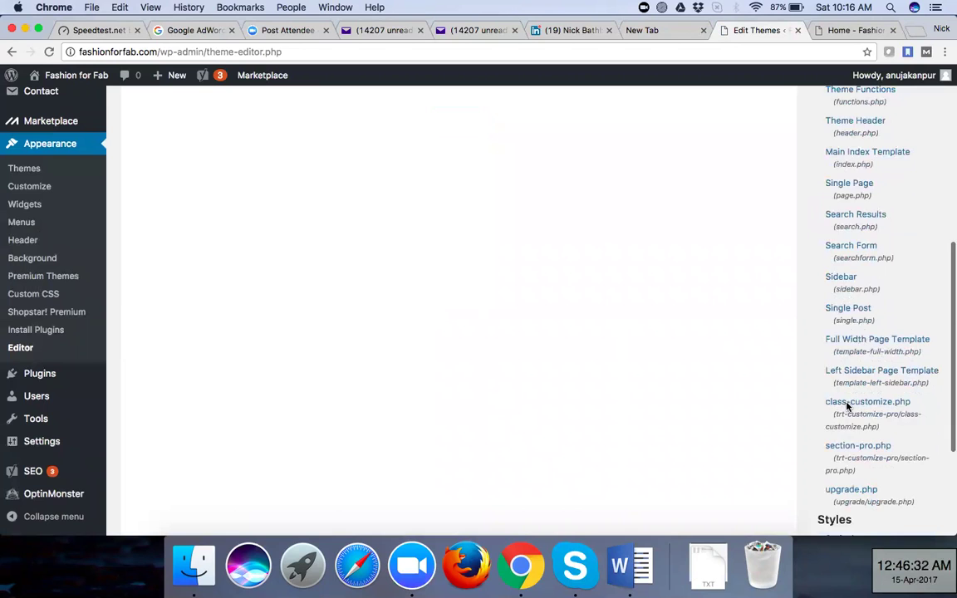
{"action": "scroll", "coordinate": [847, 407], "scroll_direction": "down", "scroll_amount": 2}
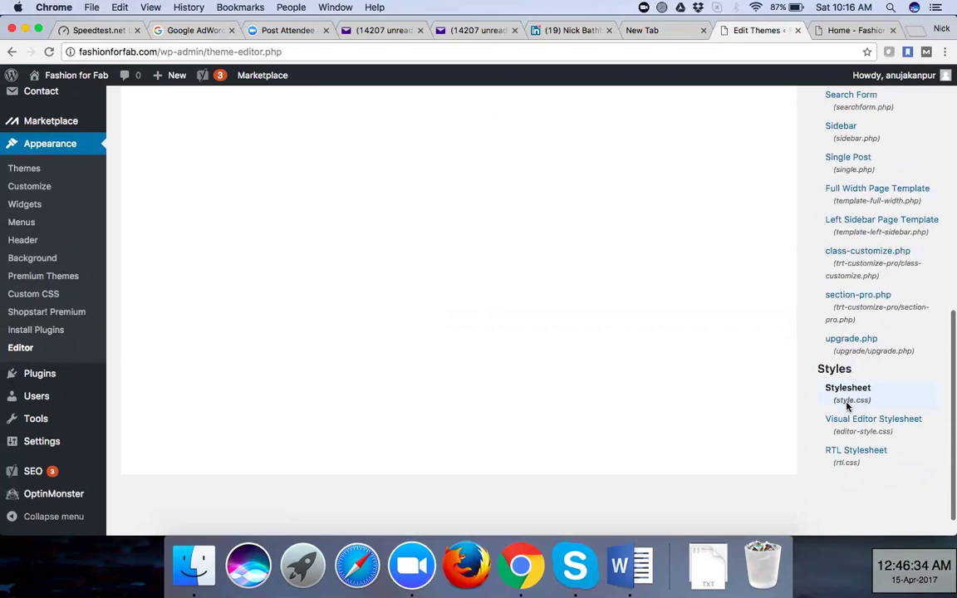
{"action": "scroll", "coordinate": [864, 266], "scroll_direction": "up", "scroll_amount": 8}
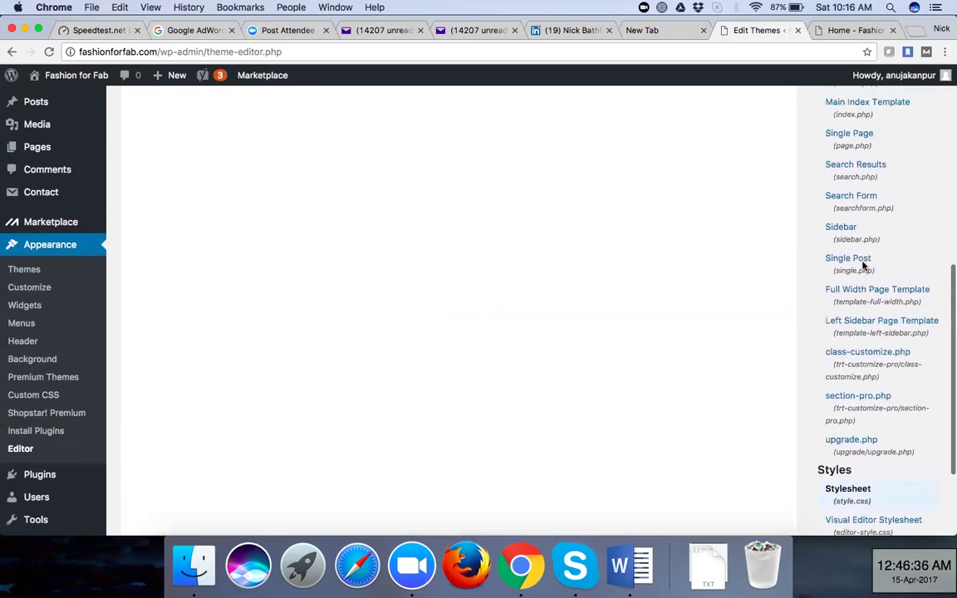
{"action": "scroll", "coordinate": [864, 266], "scroll_direction": "up", "scroll_amount": 7}
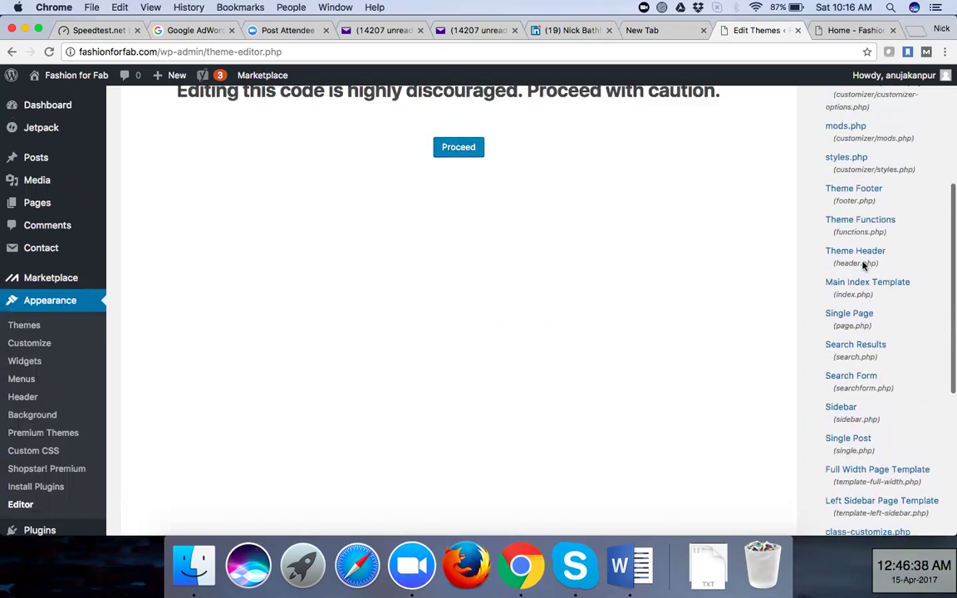
{"action": "scroll", "coordinate": [865, 265], "scroll_direction": "up", "scroll_amount": 4}
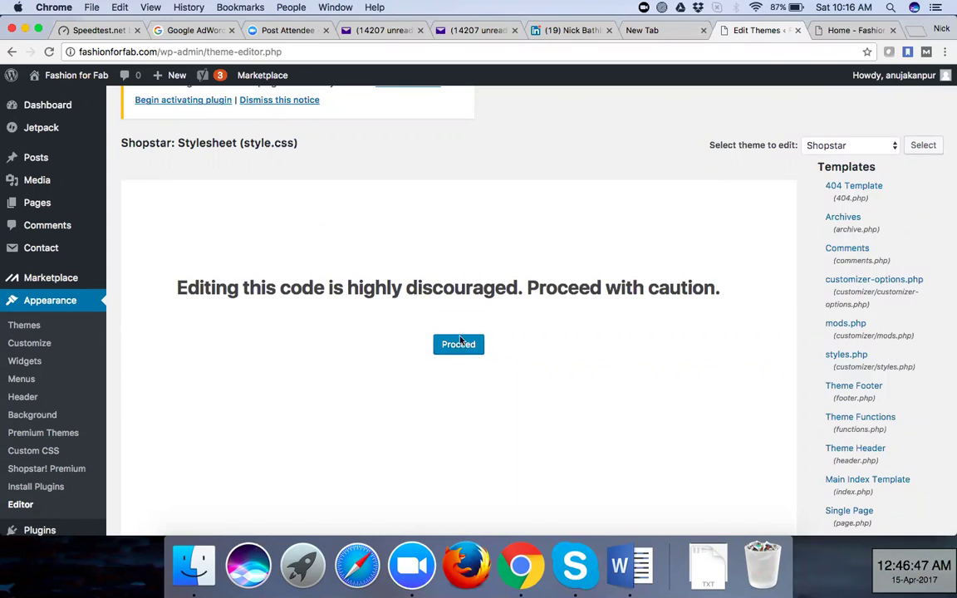
On the live homepage, select the 'Theme by Out the Box' footer credit
{"action": "key", "text": "ctrl+Tab"}
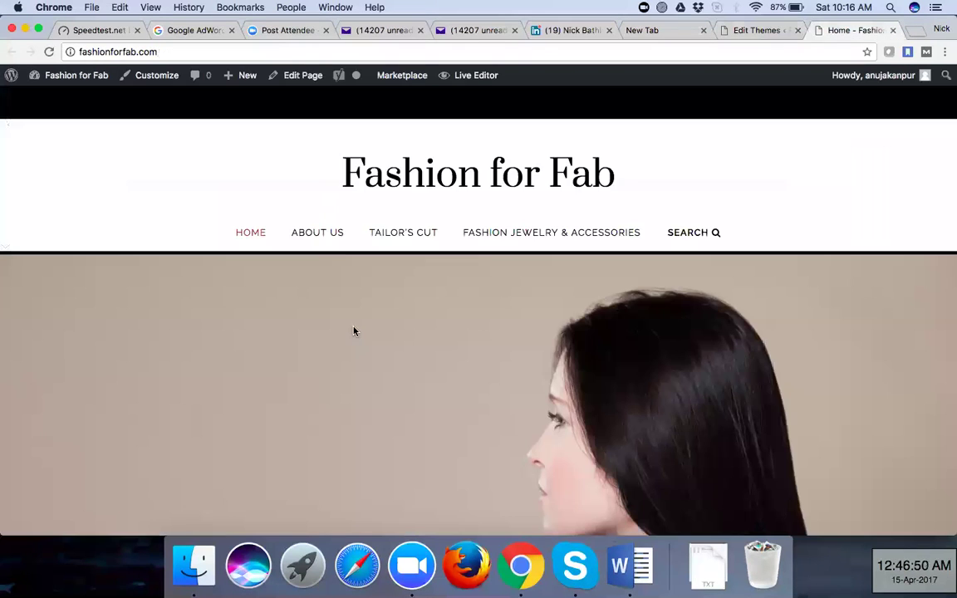
{"action": "scroll", "coordinate": [353, 332], "scroll_direction": "down", "scroll_amount": 15}
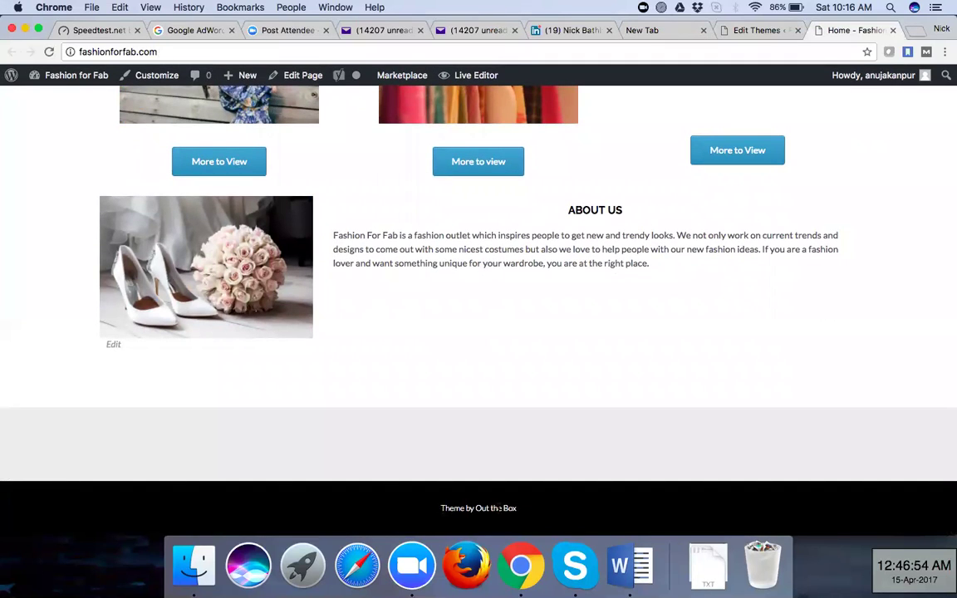
{"action": "left_click_drag", "start_coordinate": [441, 510], "coordinate": [522, 509]}
{"action": "key", "text": "super+c"}
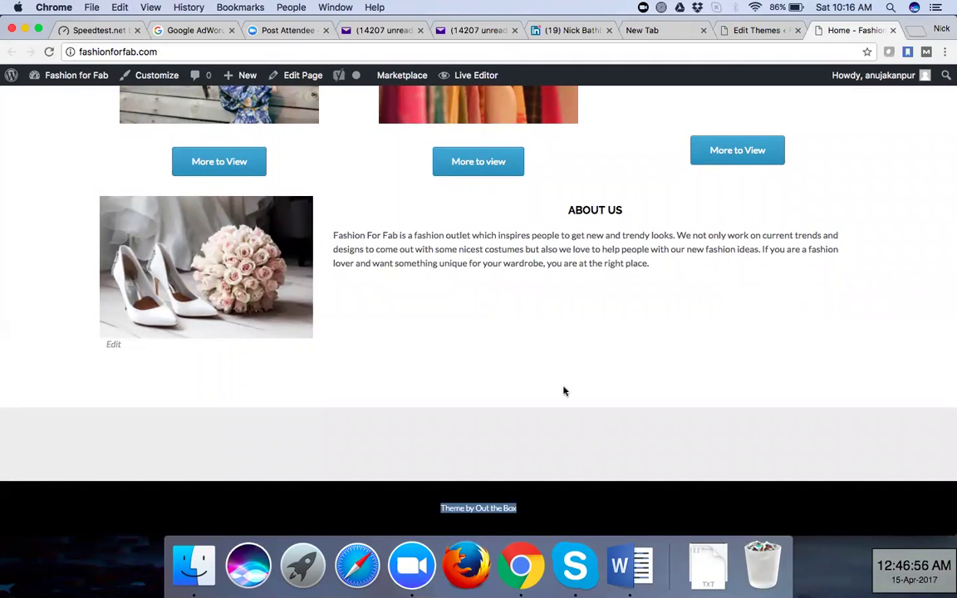
Search Shopstar's style.css for 'Theme by Out the Box', finding 0 matches
{"action": "left_click", "coordinate": [744, 32]}
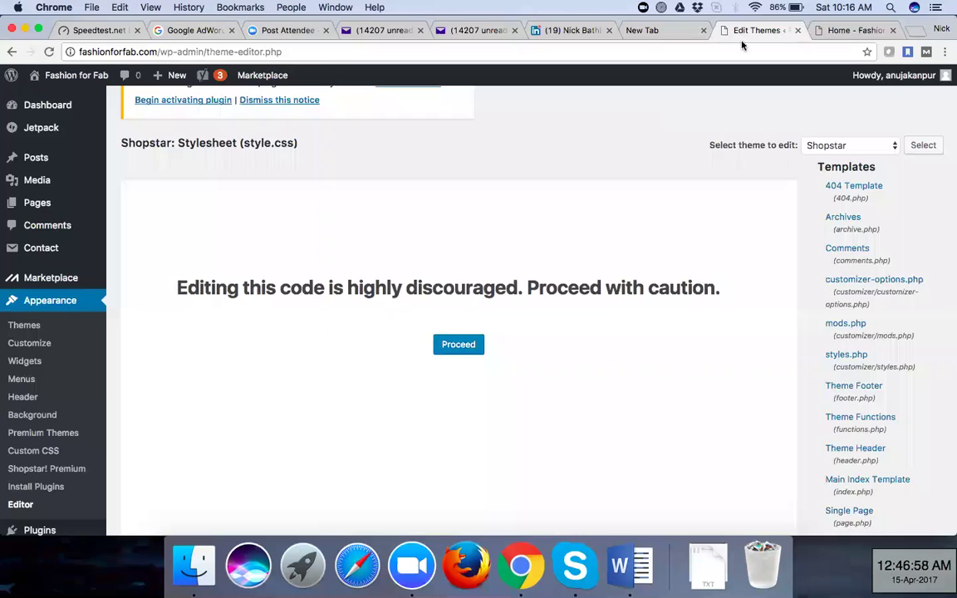
{"action": "left_click", "coordinate": [465, 344]}
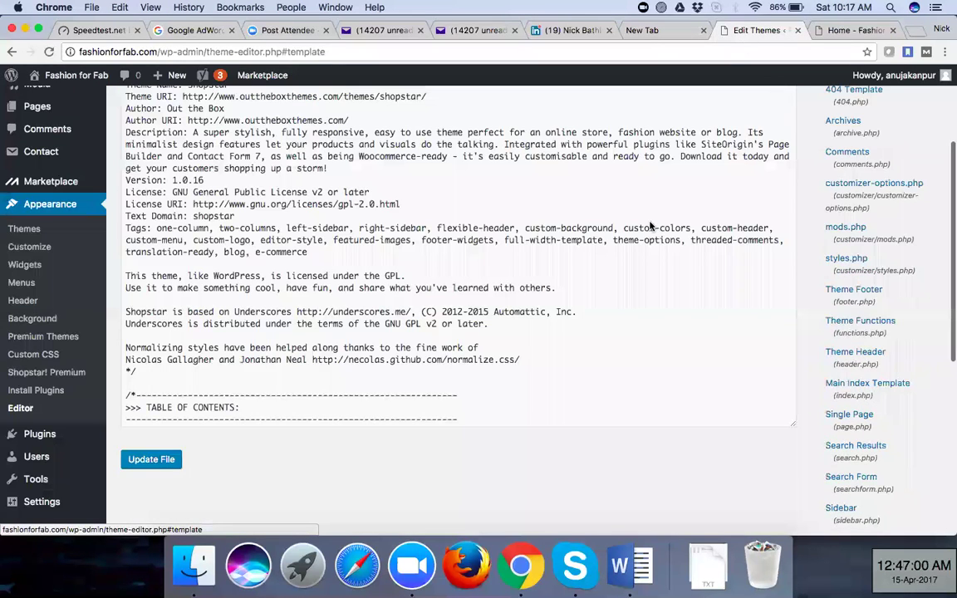
{"action": "left_click", "coordinate": [575, 336]}
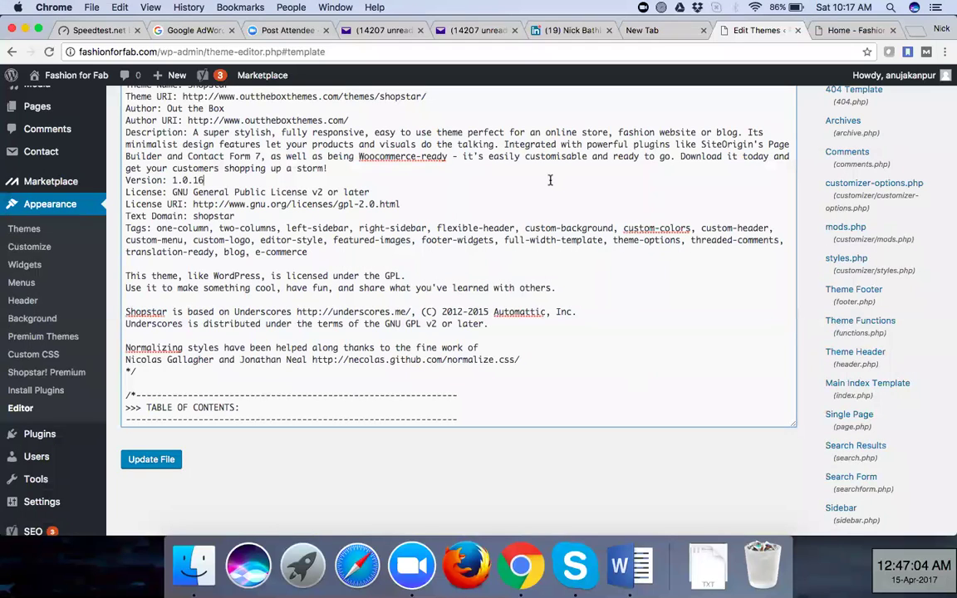
{"action": "key", "text": "super+f"}
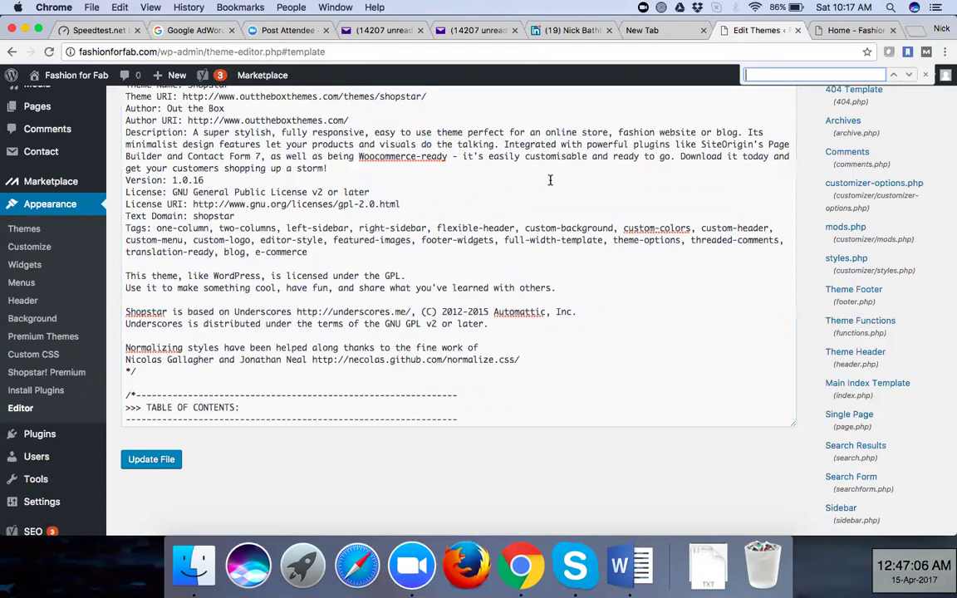
{"action": "key", "text": "super+v"}
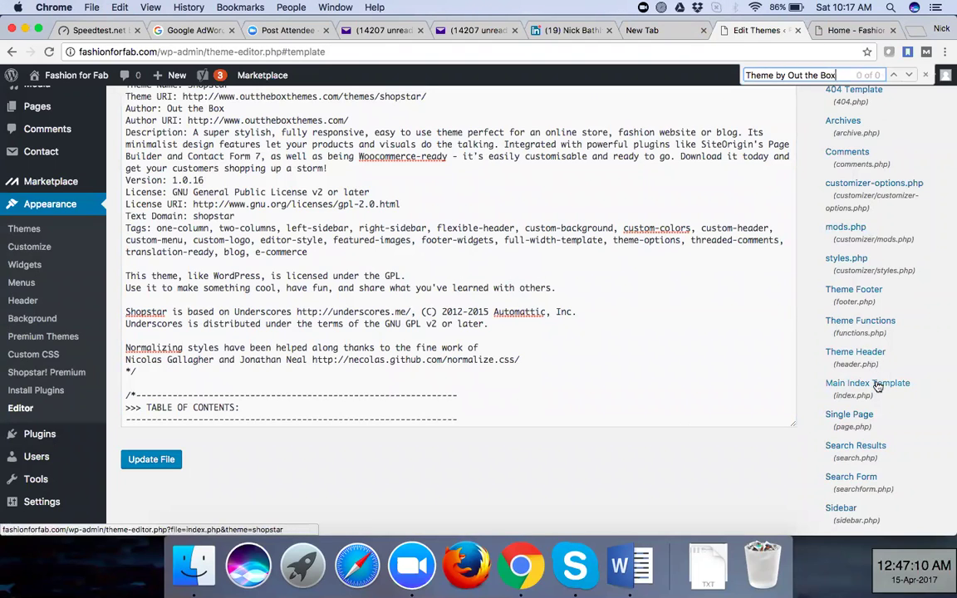
{"action": "left_click", "coordinate": [868, 297]}
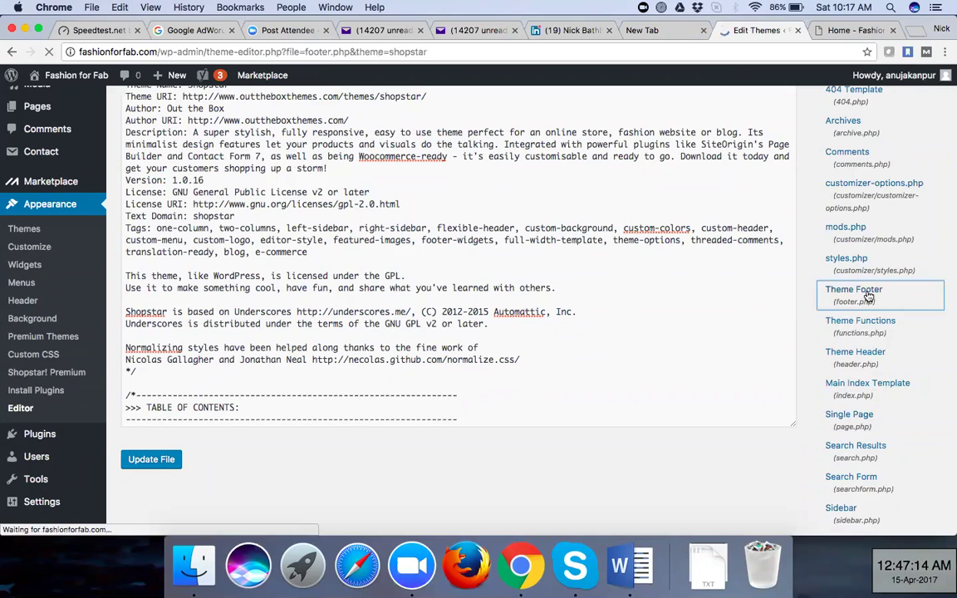
Scroll footer.php to the 'Theme by %1$s' printf line and place the caret before 'Theme'
{"action": "left_click", "coordinate": [451, 411]}
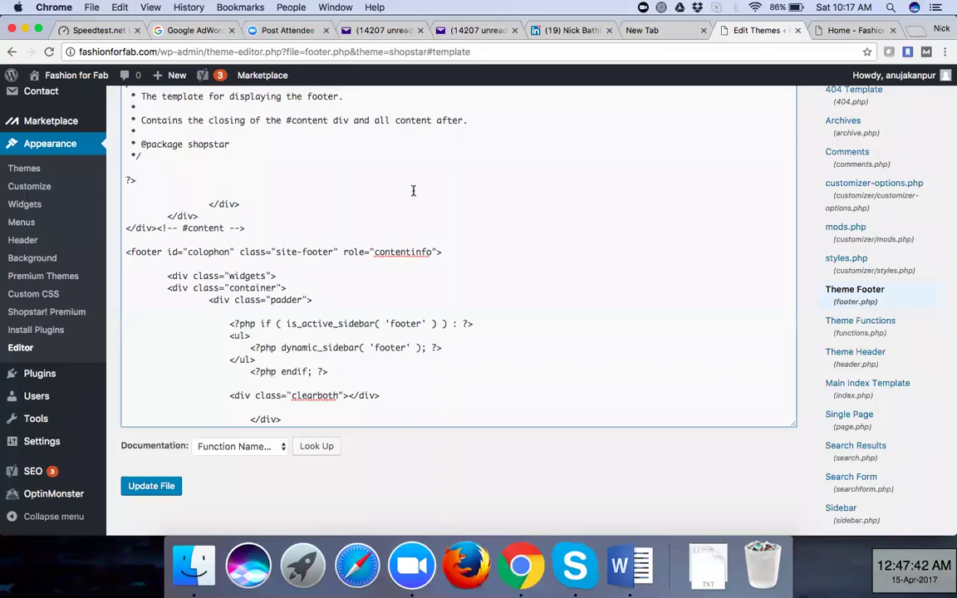
{"action": "scroll", "coordinate": [412, 190], "scroll_direction": "up", "scroll_amount": 3}
{"action": "scroll", "coordinate": [412, 191], "scroll_direction": "down", "scroll_amount": 5}
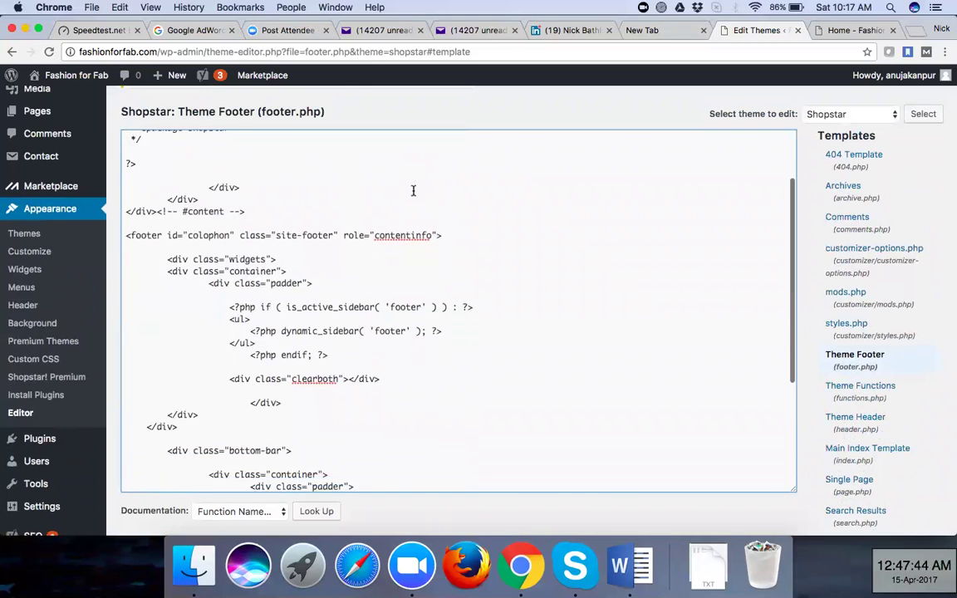
{"action": "scroll", "coordinate": [413, 190], "scroll_direction": "down", "scroll_amount": 3}
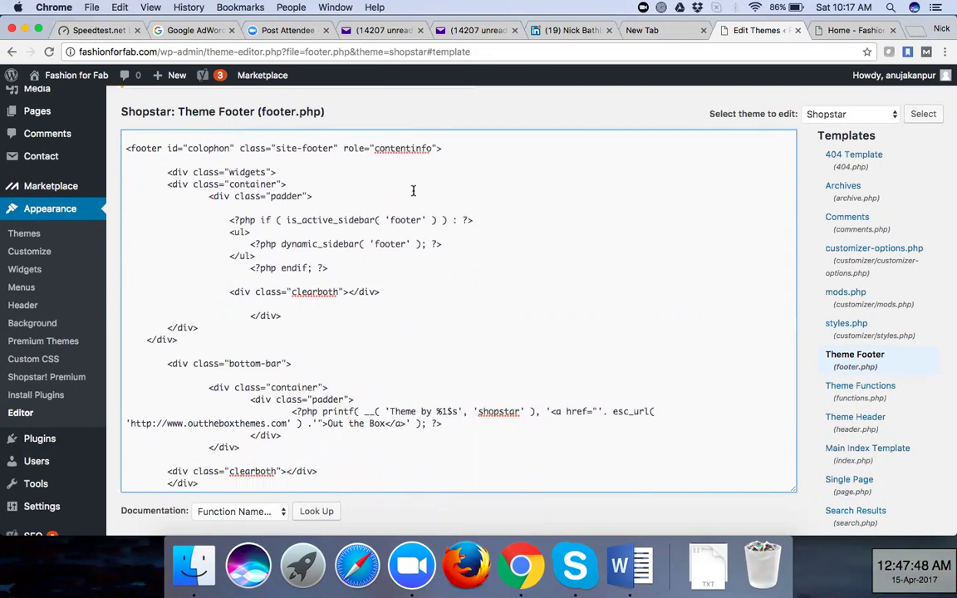
{"action": "scroll", "coordinate": [412, 190], "scroll_direction": "down", "scroll_amount": 7}
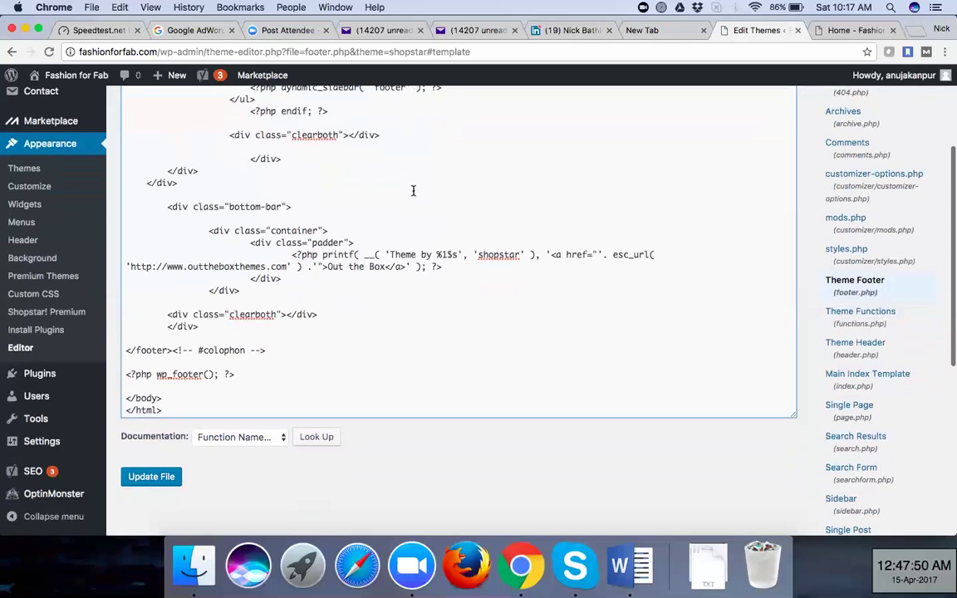
{"action": "scroll", "coordinate": [413, 191], "scroll_direction": "up", "scroll_amount": 1}
{"action": "scroll", "coordinate": [413, 191], "scroll_direction": "down", "scroll_amount": 3}
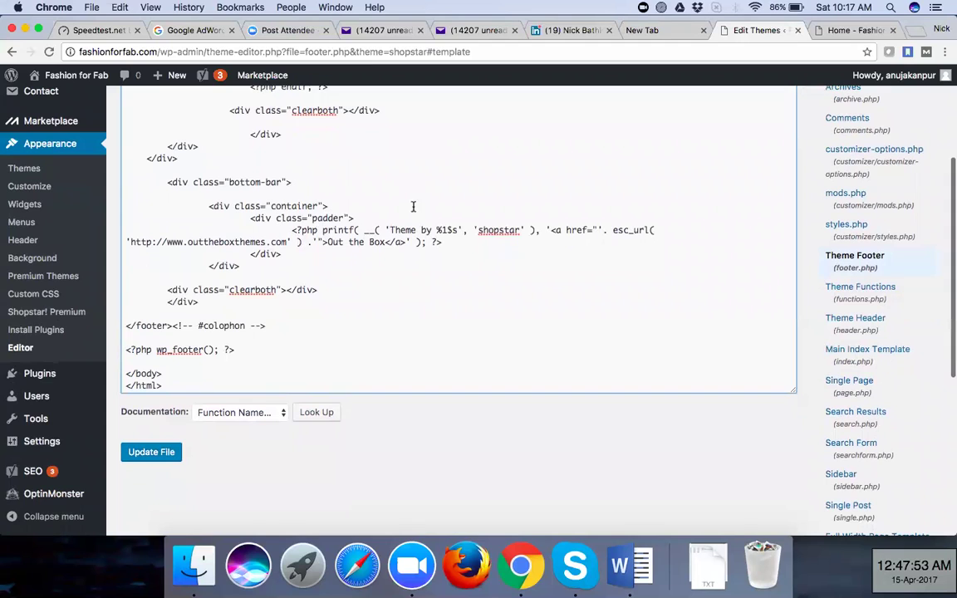
{"action": "left_click", "coordinate": [389, 231]}
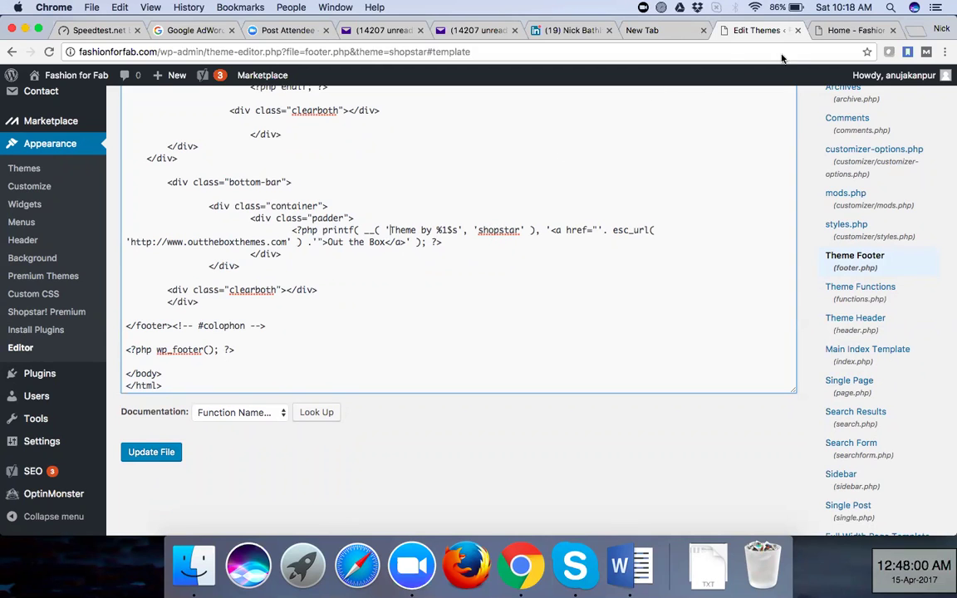
{"action": "left_click", "coordinate": [851, 30]}
{"action": "left_click", "coordinate": [441, 521]}
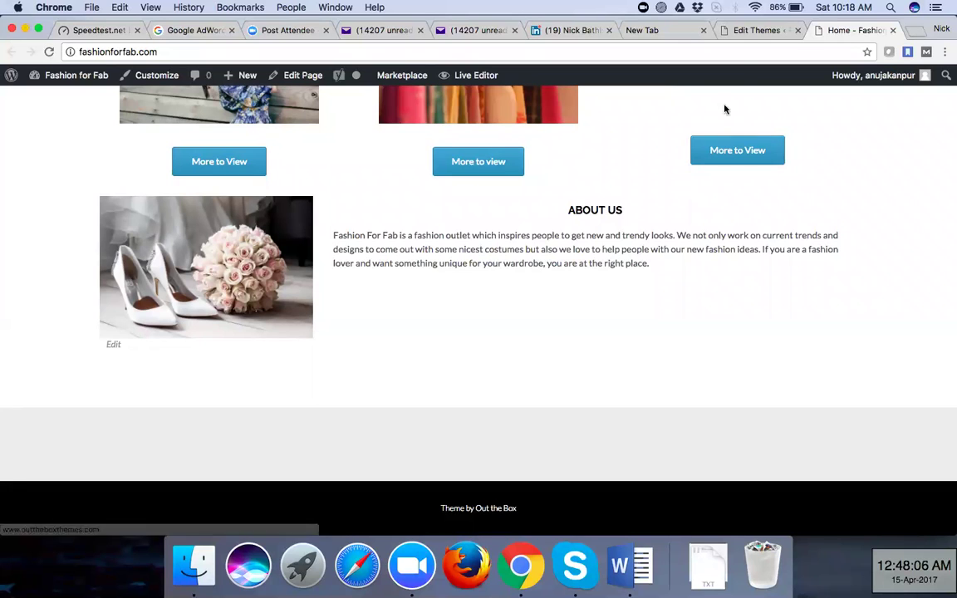
{"action": "left_click", "coordinate": [752, 33]}
{"action": "left_click", "coordinate": [391, 230]}
{"action": "double_click", "coordinate": [396, 231]}
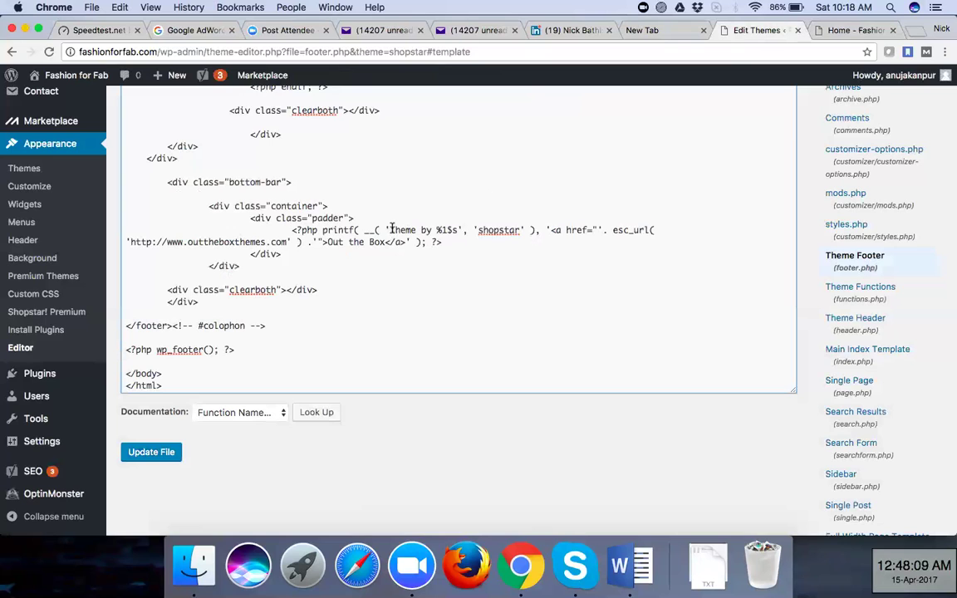
{"action": "left_click", "coordinate": [429, 229], "text": "shift"}
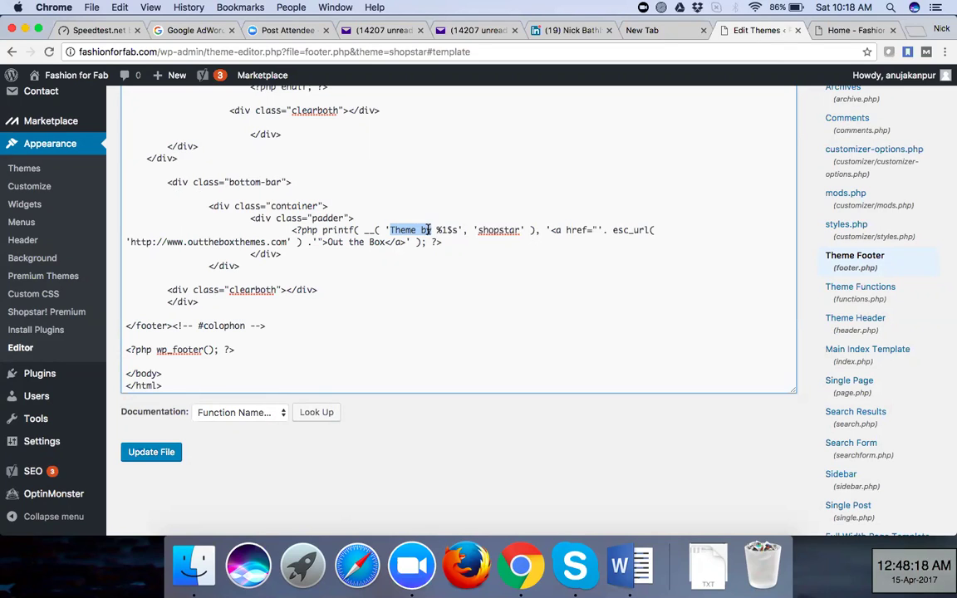
{"action": "left_click", "coordinate": [328, 242]}
{"action": "left_click_drag", "start_coordinate": [329, 242], "coordinate": [386, 241]}
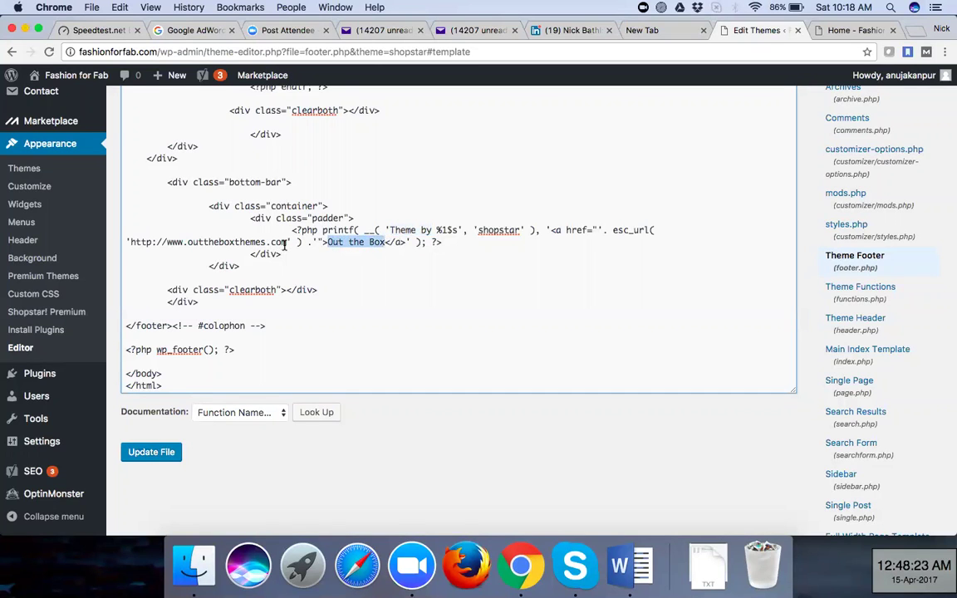
{"action": "left_click_drag", "start_coordinate": [287, 242], "coordinate": [197, 242]}
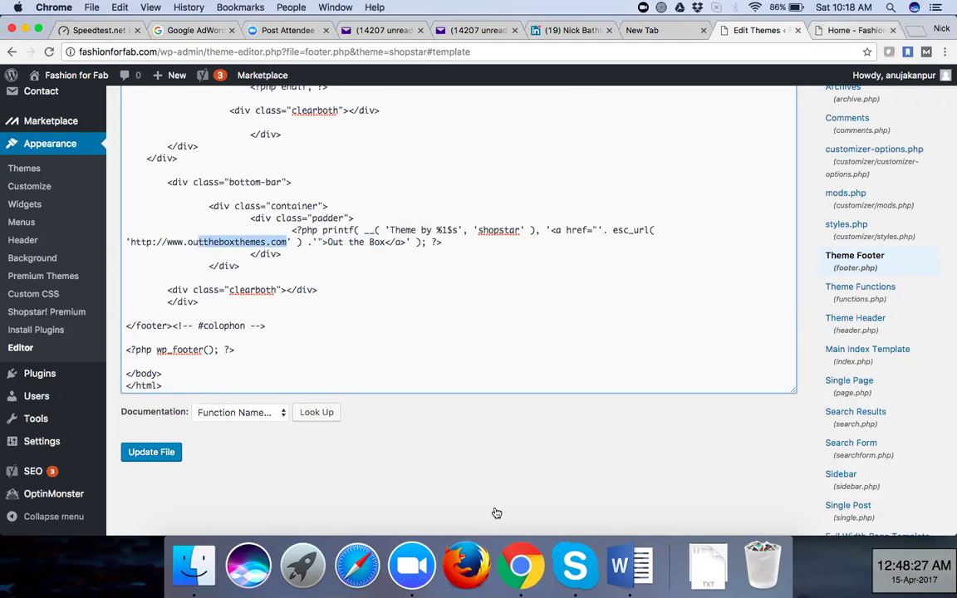
{"action": "key", "text": "ctrl+Tab"}
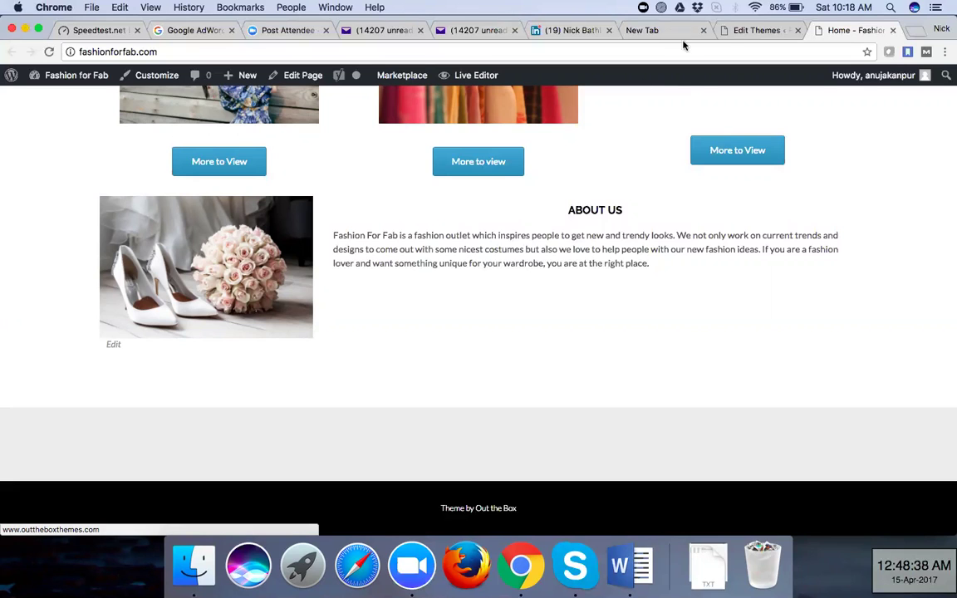
{"action": "left_click", "coordinate": [737, 30]}
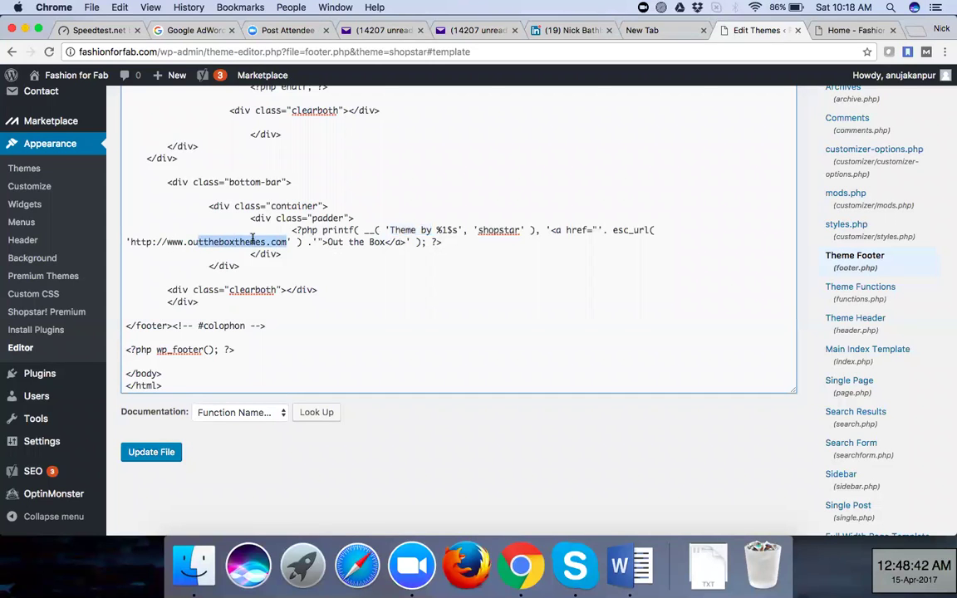
{"action": "left_click", "coordinate": [286, 242]}
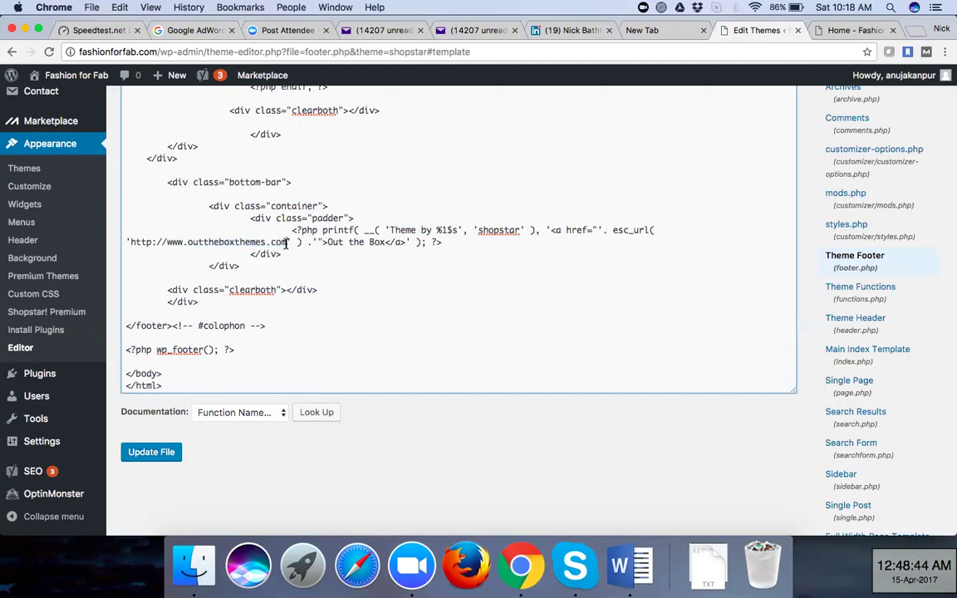
{"action": "left_click_drag", "start_coordinate": [287, 242], "coordinate": [130, 241]}
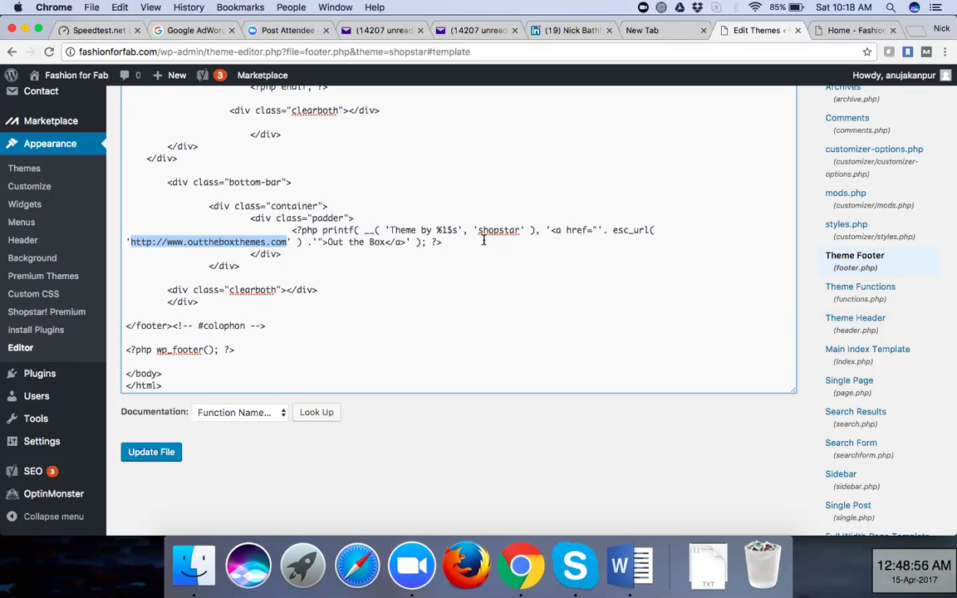
Highlight the 'Theme by' and 'Out the Box' parts of the footer.php credit line
{"action": "left_click", "coordinate": [430, 229]}
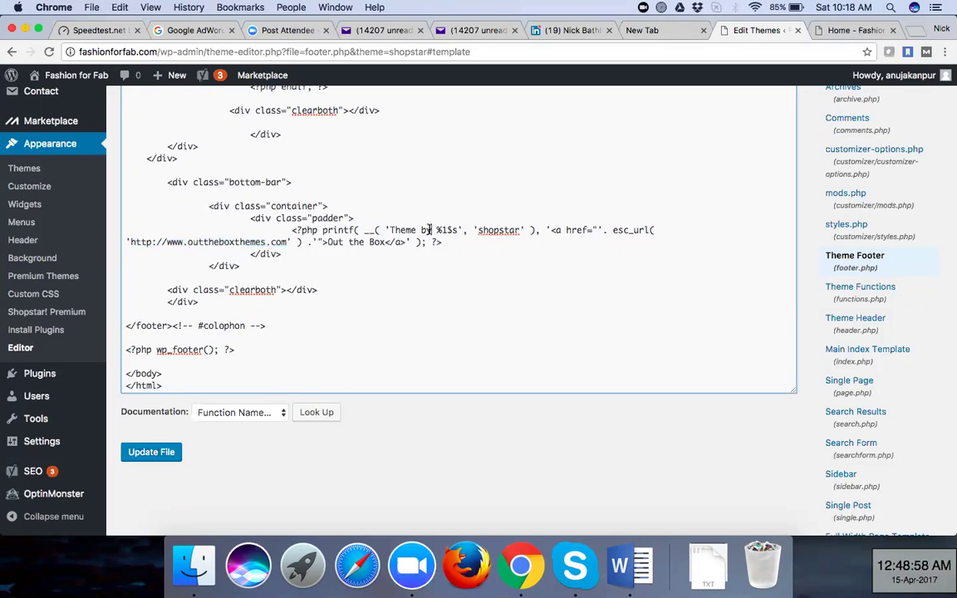
{"action": "left_click_drag", "start_coordinate": [429, 229], "coordinate": [390, 230]}
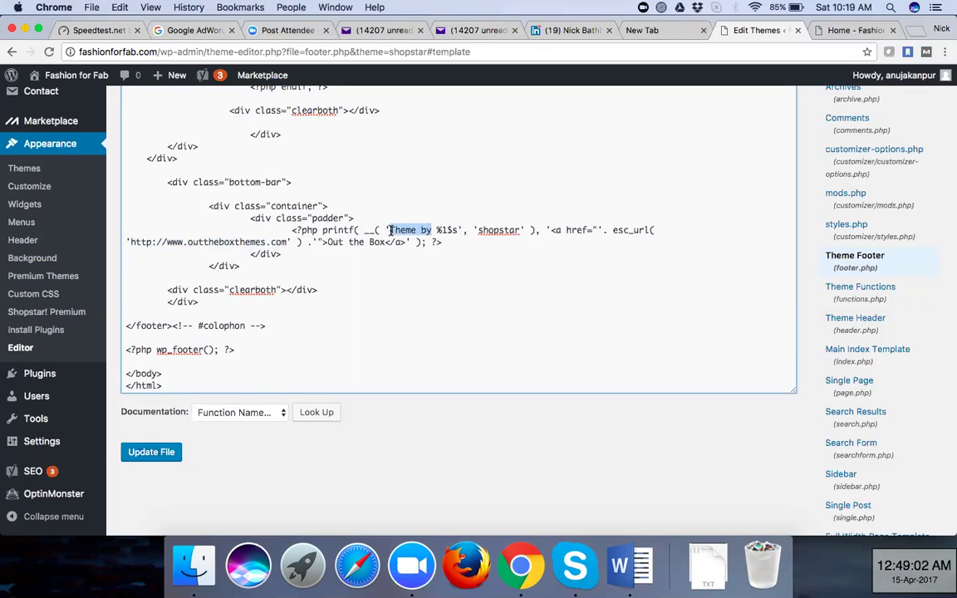
{"action": "left_click_drag", "start_coordinate": [327, 242], "coordinate": [387, 242]}
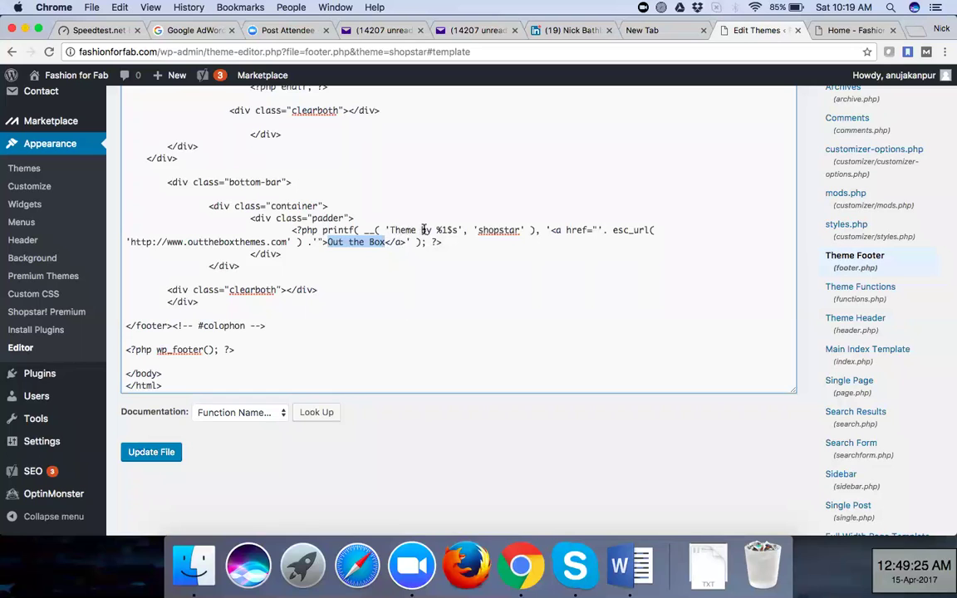
{"action": "left_click_drag", "start_coordinate": [432, 230], "coordinate": [389, 230]}
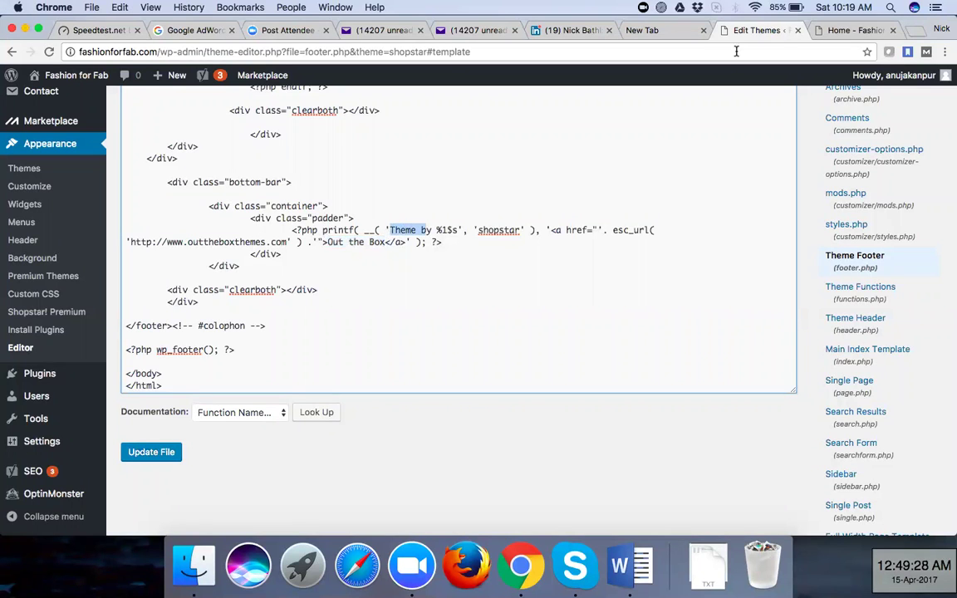
{"action": "left_click", "coordinate": [324, 242]}
Compare the credit with the live site's footer, then save footer.php with Update File
{"action": "key", "text": "ctrl+Tab"}
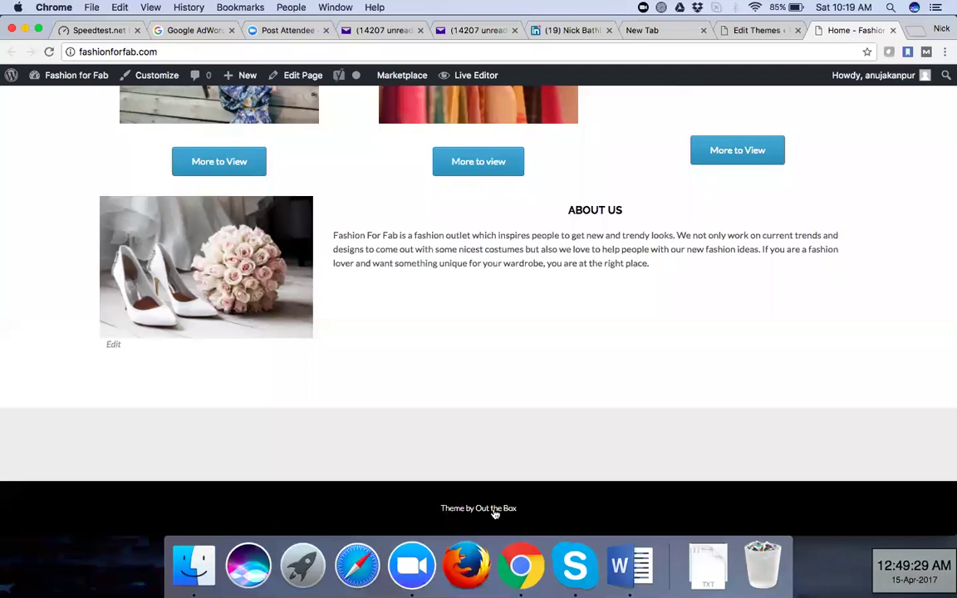
{"action": "left_click", "coordinate": [761, 31]}
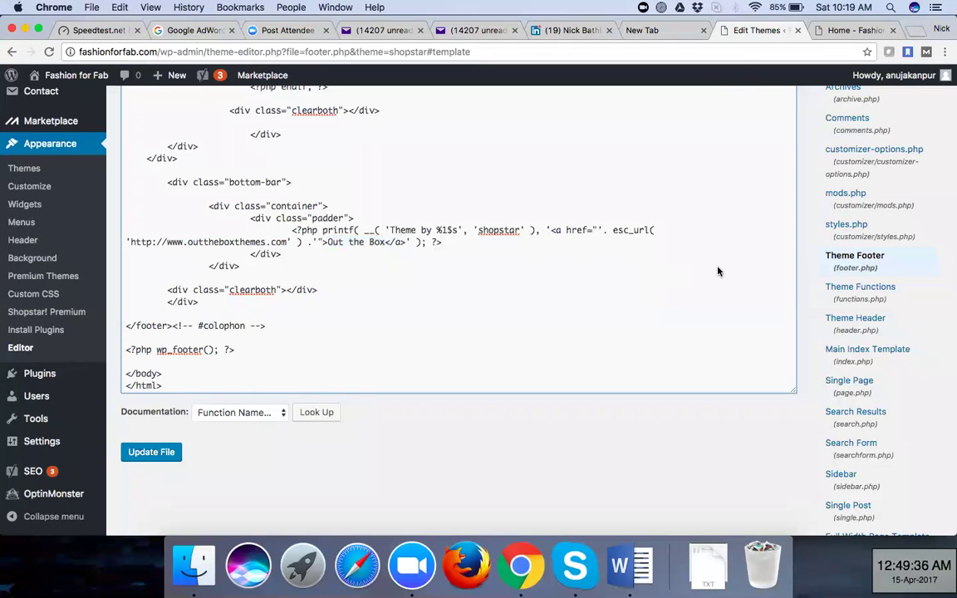
{"action": "left_click", "coordinate": [150, 459]}
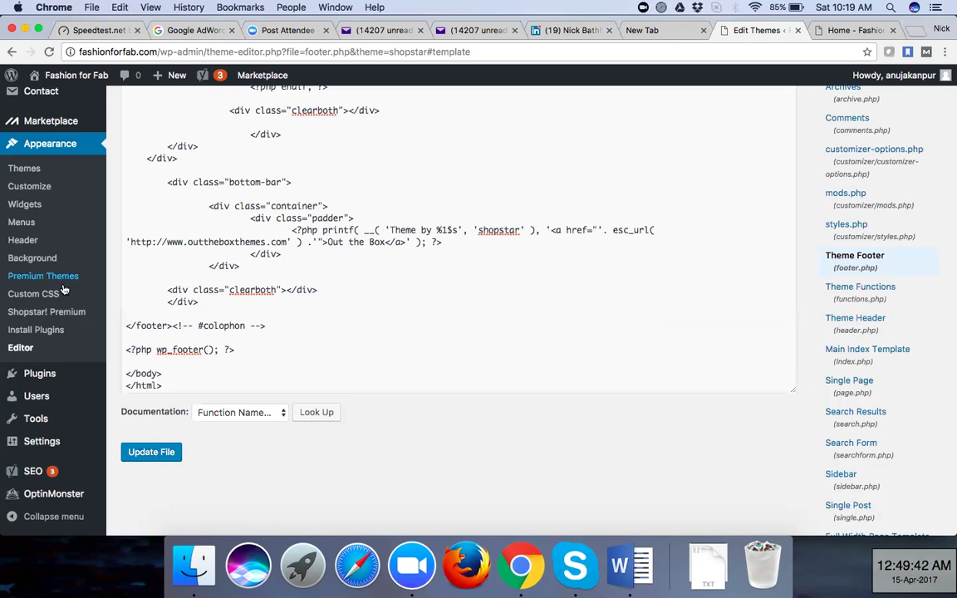
Leave Shopstar's footer.php editor and go to Plugins > Add New
{"action": "scroll", "coordinate": [63, 287], "scroll_direction": "up", "scroll_amount": 1}
{"action": "scroll", "coordinate": [63, 288], "scroll_direction": "down", "scroll_amount": 2}
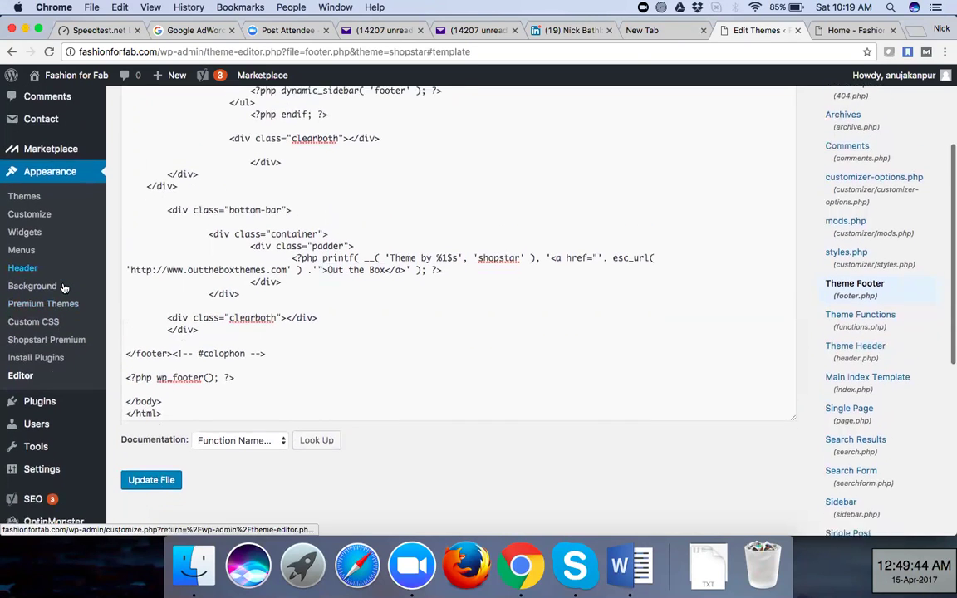
{"action": "scroll", "coordinate": [63, 287], "scroll_direction": "down", "scroll_amount": 2}
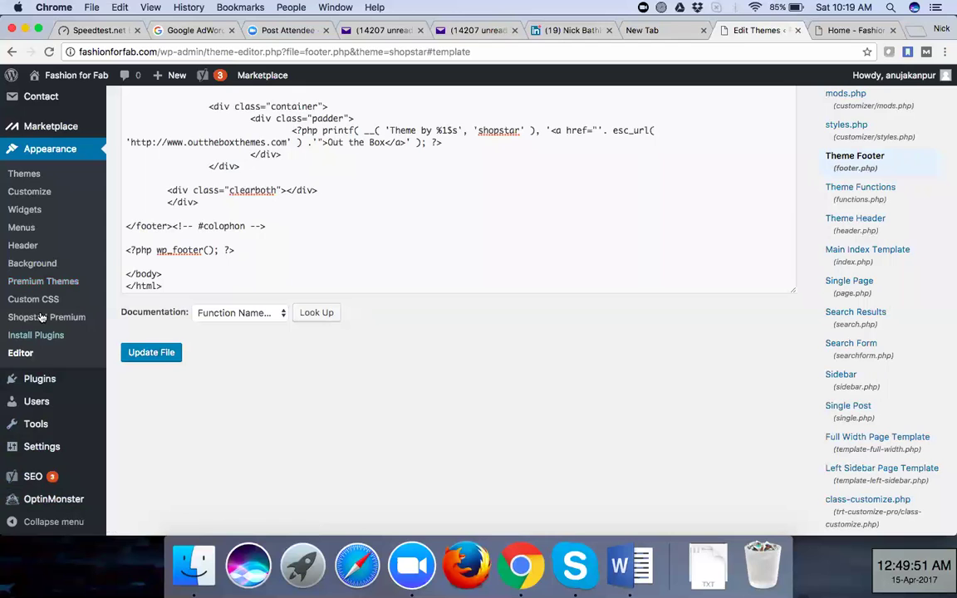
{"action": "scroll", "coordinate": [41, 318], "scroll_direction": "up", "scroll_amount": 5}
{"action": "mouse_move", "coordinate": [42, 280]}
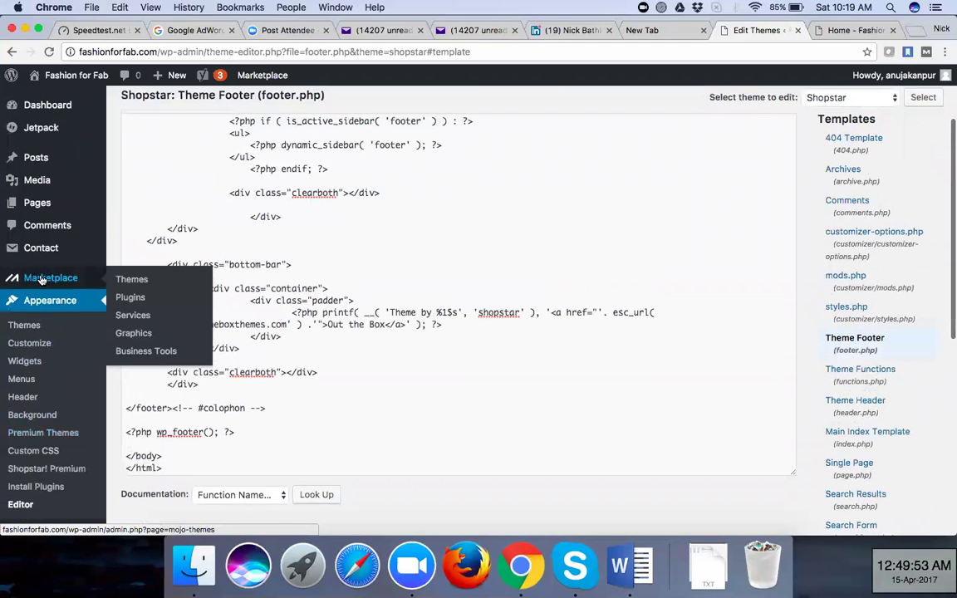
{"action": "scroll", "coordinate": [42, 280], "scroll_direction": "up", "scroll_amount": 2}
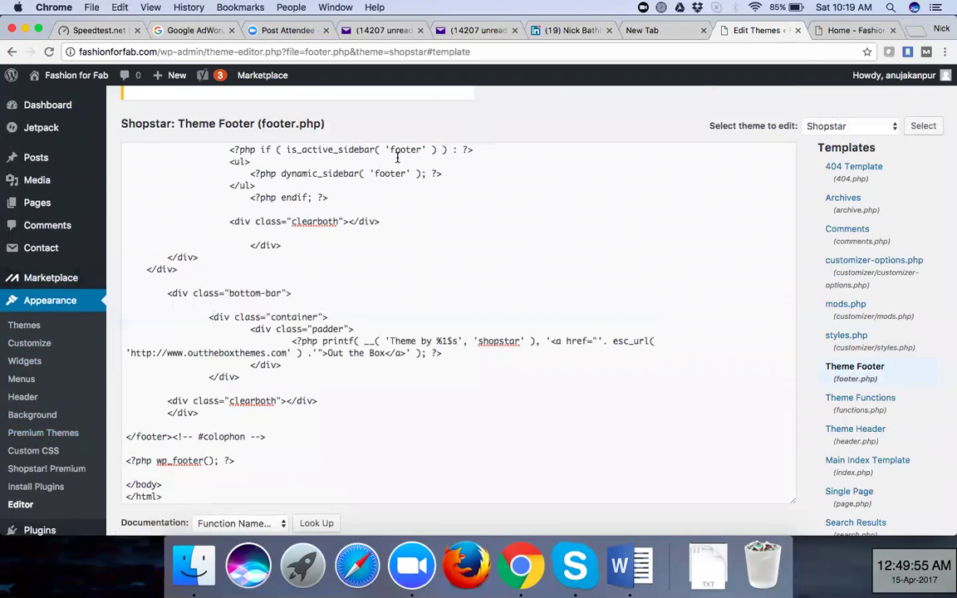
{"action": "scroll", "coordinate": [25, 407], "scroll_direction": "down", "scroll_amount": 5}
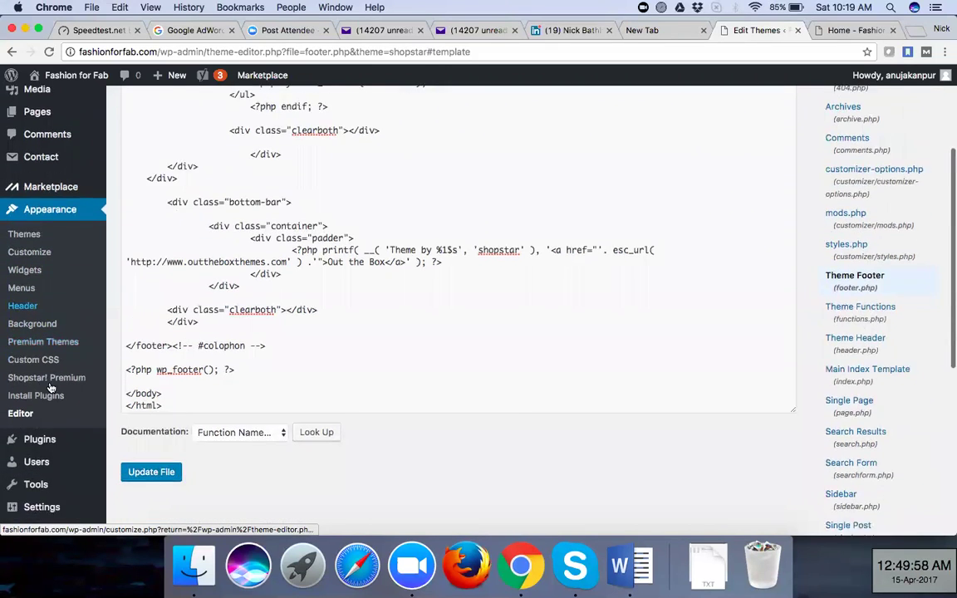
{"action": "mouse_move", "coordinate": [50, 374]}
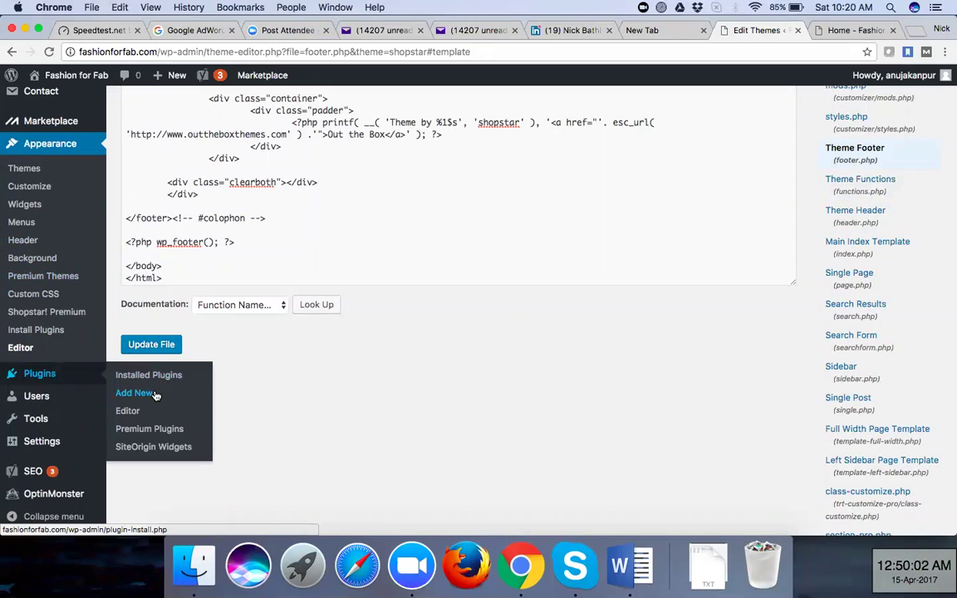
{"action": "left_click", "coordinate": [156, 395]}
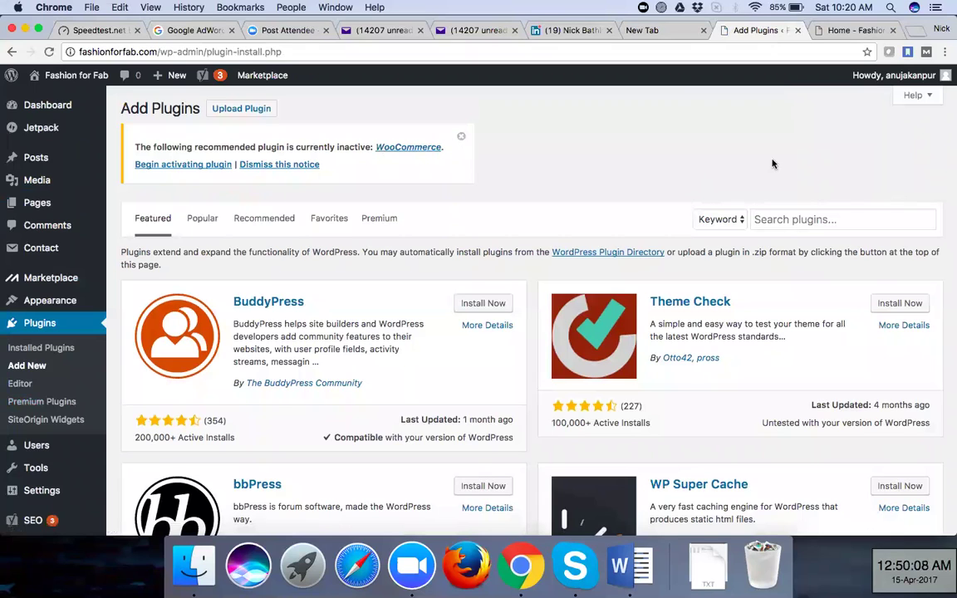
Search plugins for 'contact', confirm Contact Form 7 is Active, then open the Contact submenu
{"action": "left_click", "coordinate": [851, 220]}
{"action": "type", "text": "con"}
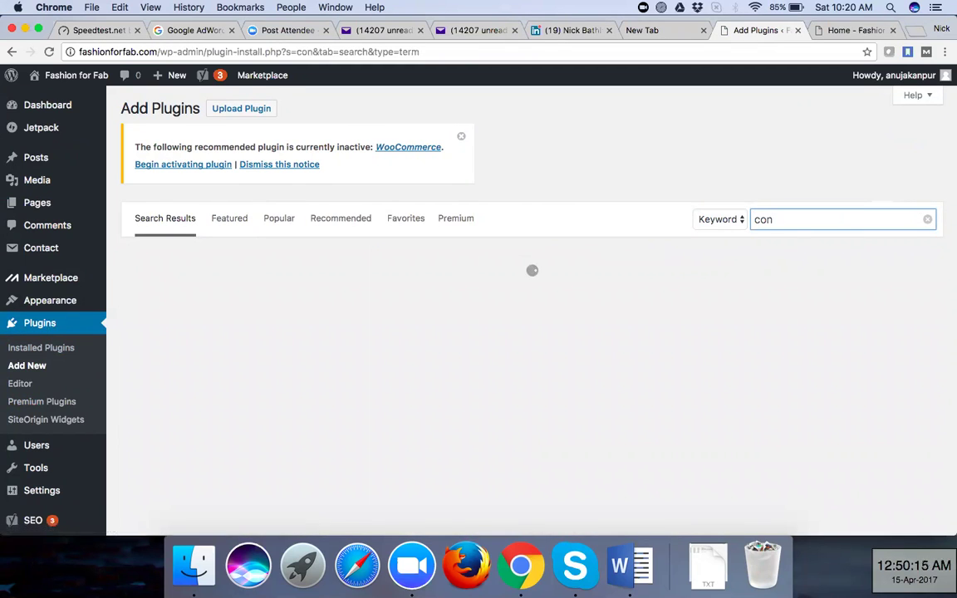
{"action": "type", "text": "tact"}
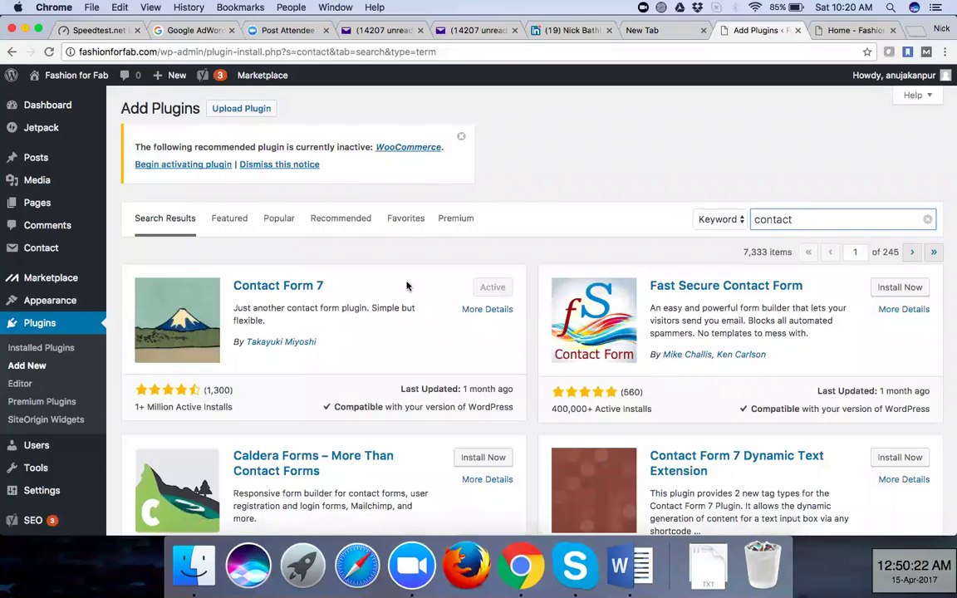
{"action": "scroll", "coordinate": [380, 289], "scroll_direction": "down", "scroll_amount": 2}
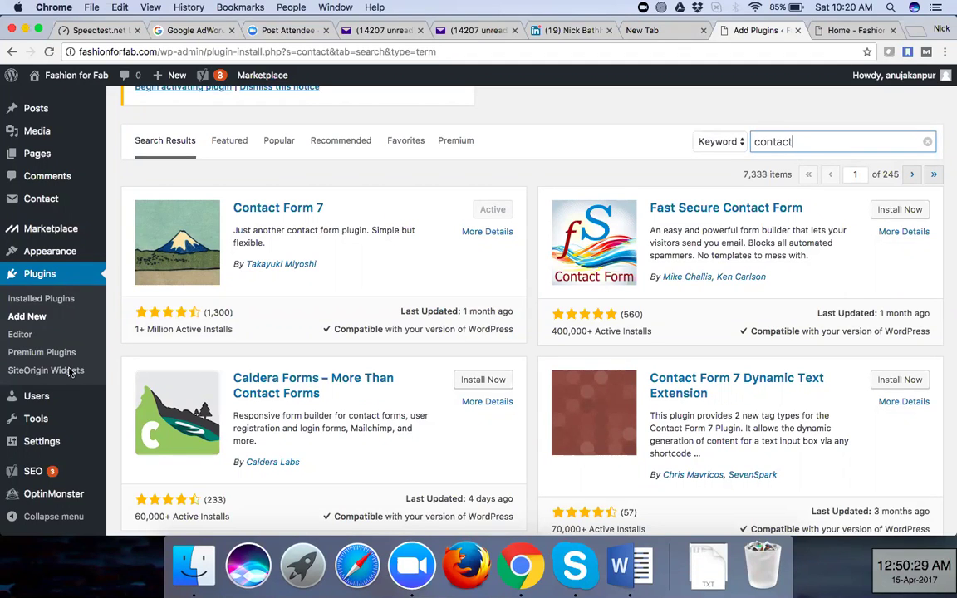
{"action": "scroll", "coordinate": [492, 178], "scroll_direction": "down", "scroll_amount": 1}
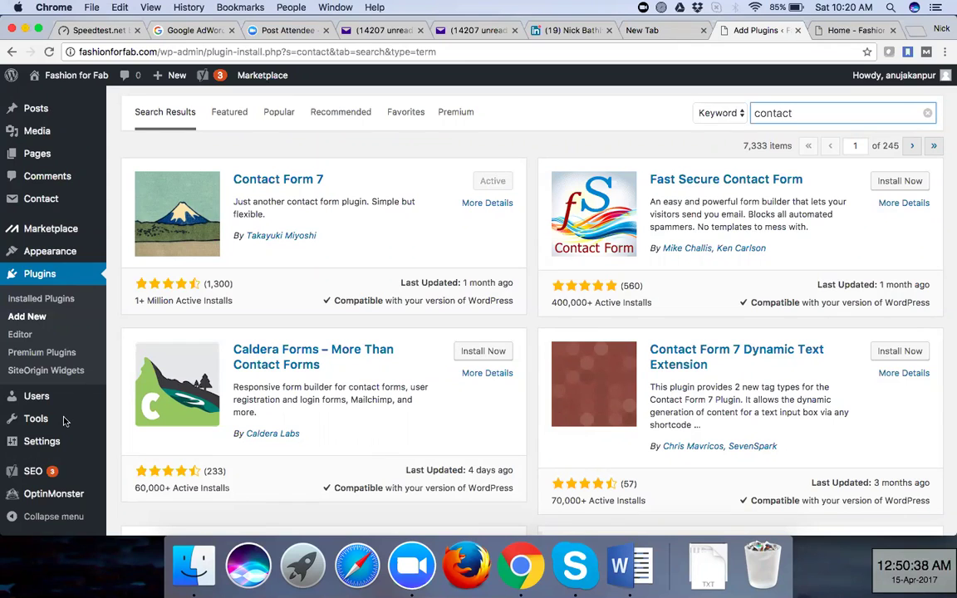
{"action": "scroll", "coordinate": [59, 429], "scroll_direction": "down", "scroll_amount": 2}
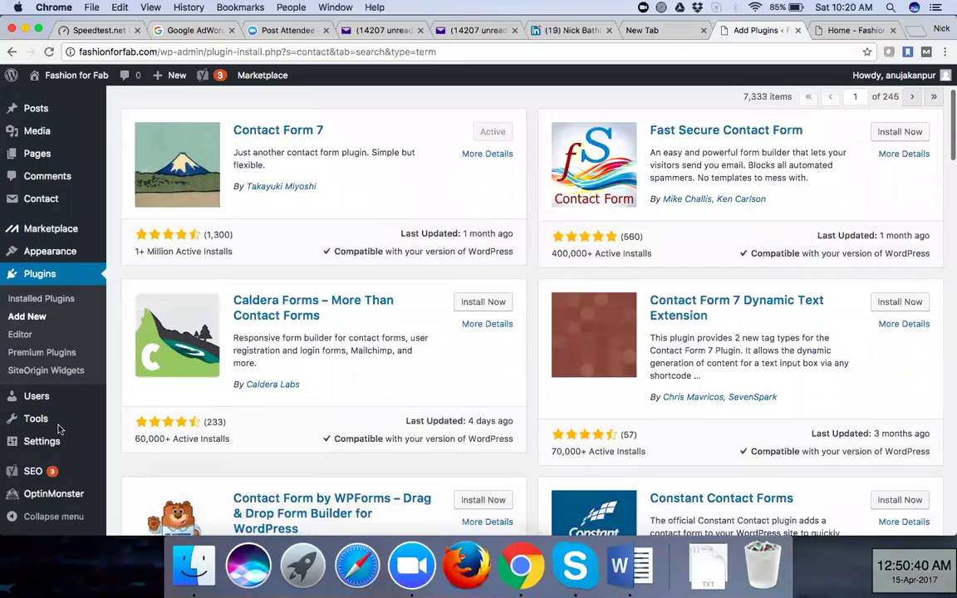
{"action": "scroll", "coordinate": [56, 427], "scroll_direction": "up", "scroll_amount": 3}
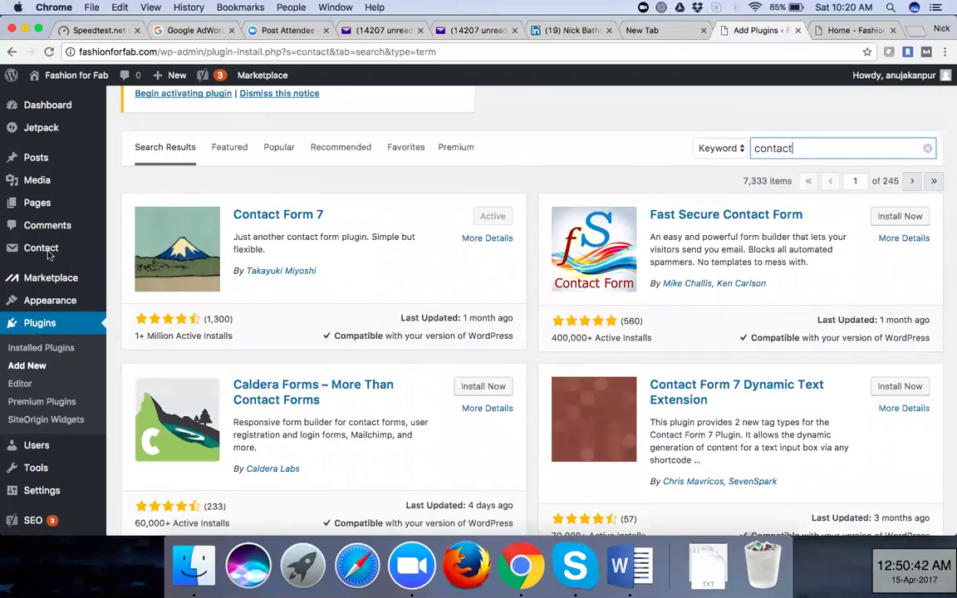
{"action": "mouse_move", "coordinate": [46, 249]}
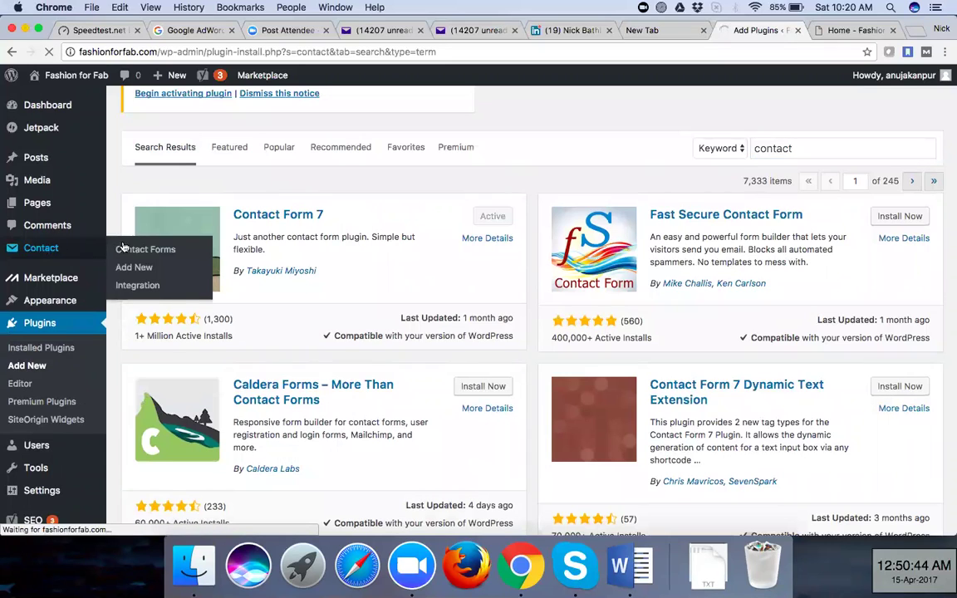
{"action": "left_click", "coordinate": [152, 246]}
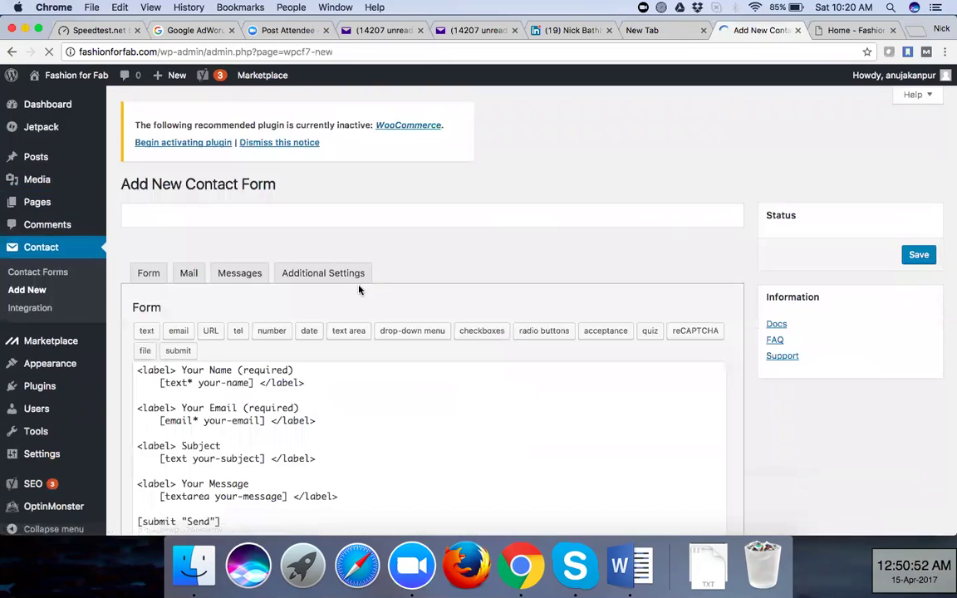
Open the new contact form's Messages tab and review its default messages
{"action": "scroll", "coordinate": [405, 240], "scroll_direction": "down", "scroll_amount": 5}
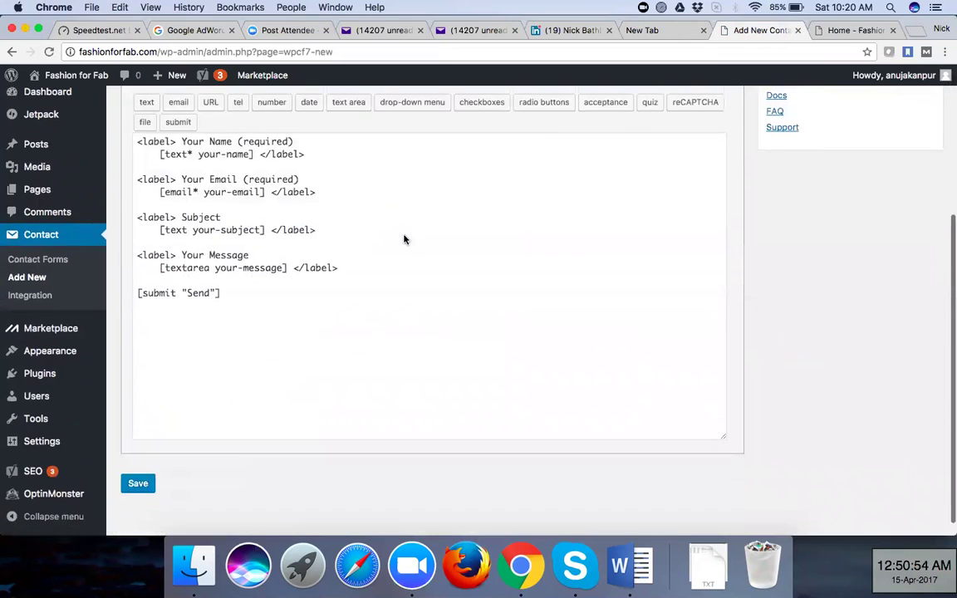
{"action": "scroll", "coordinate": [405, 239], "scroll_direction": "up", "scroll_amount": 5}
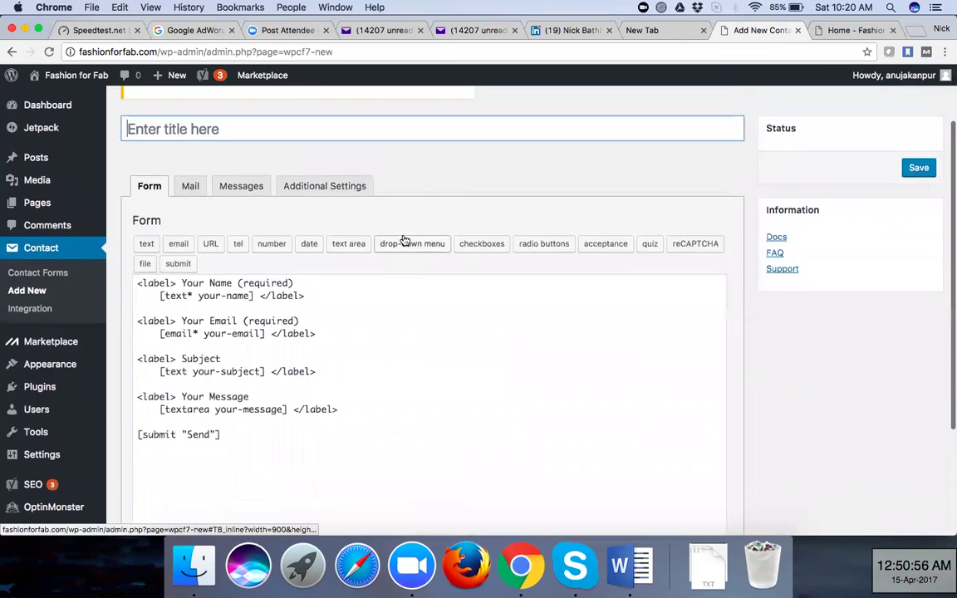
{"action": "left_click", "coordinate": [238, 193]}
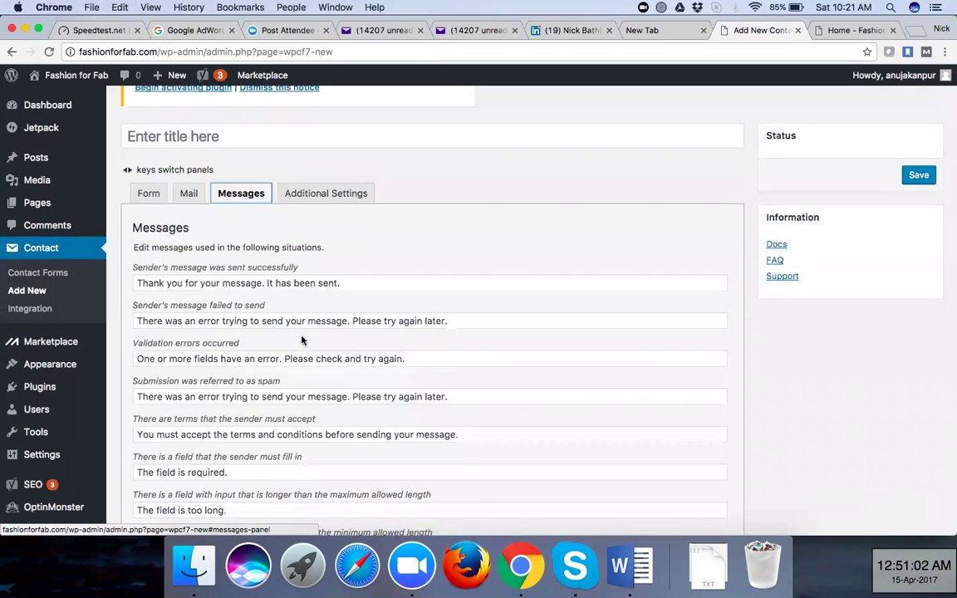
{"action": "scroll", "coordinate": [302, 336], "scroll_direction": "down", "scroll_amount": 3}
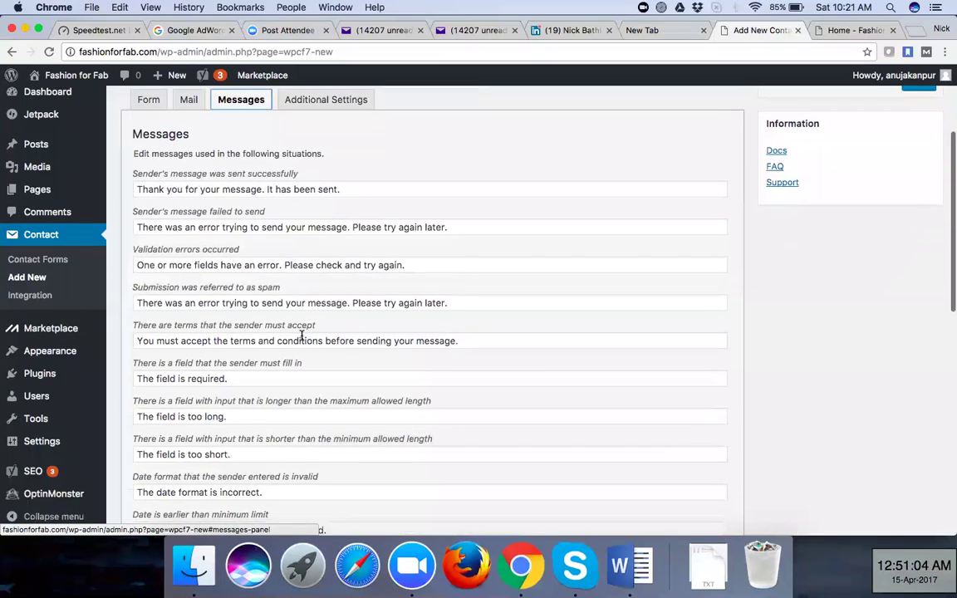
{"action": "scroll", "coordinate": [302, 339], "scroll_direction": "up", "scroll_amount": 2}
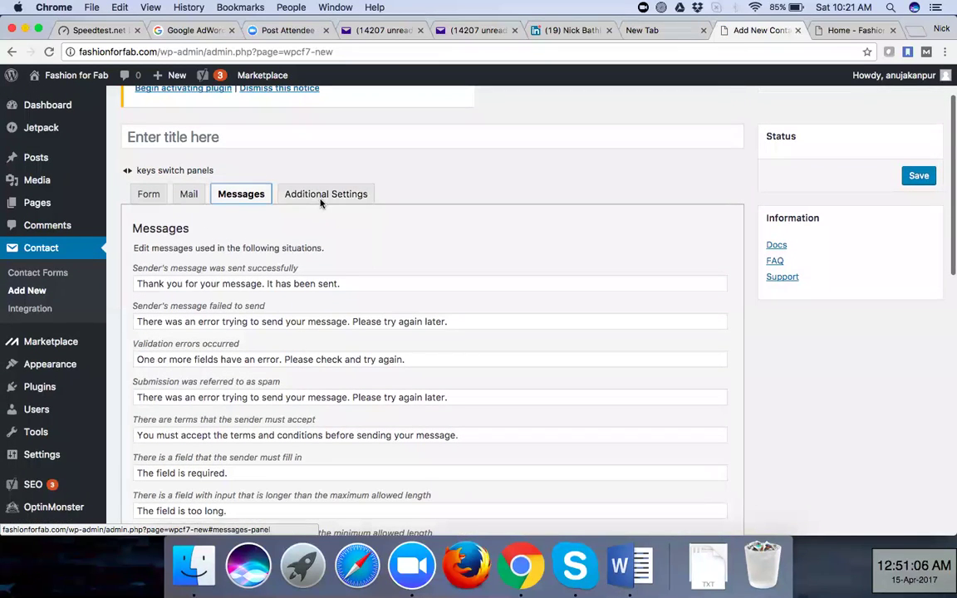
{"action": "scroll", "coordinate": [681, 216], "scroll_direction": "down", "scroll_amount": 5}
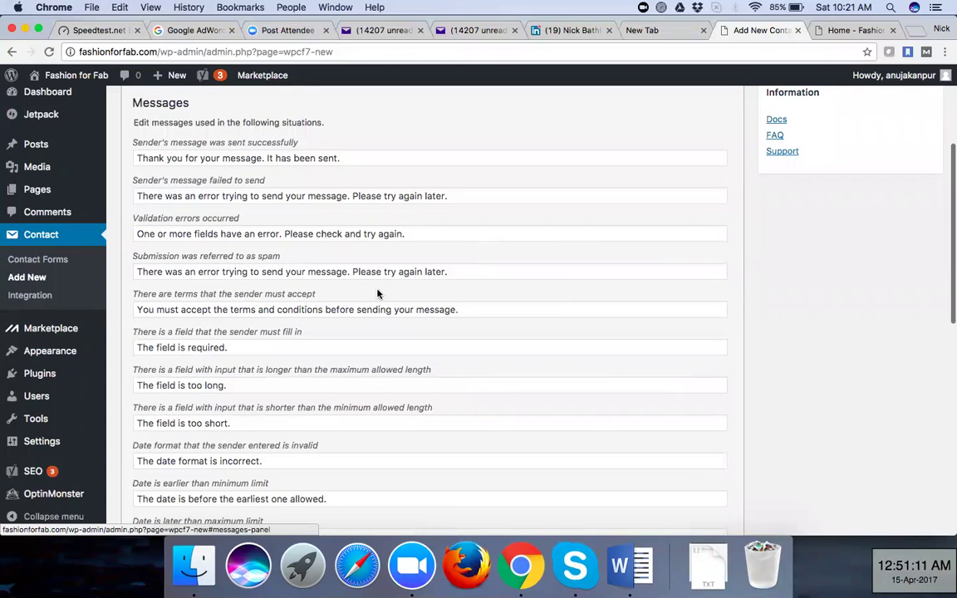
{"action": "scroll", "coordinate": [377, 289], "scroll_direction": "up", "scroll_amount": 5}
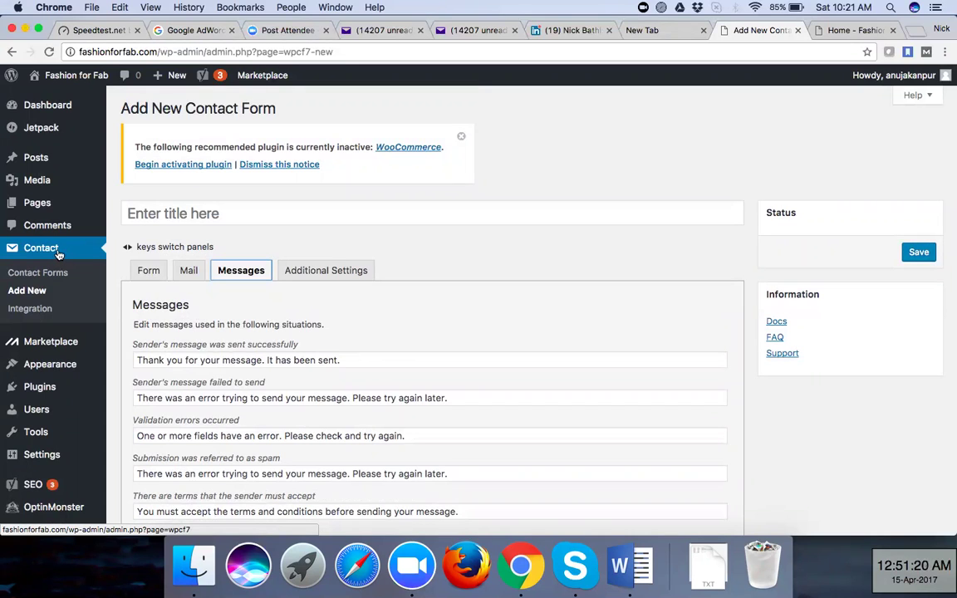
{"action": "mouse_move", "coordinate": [64, 165]}
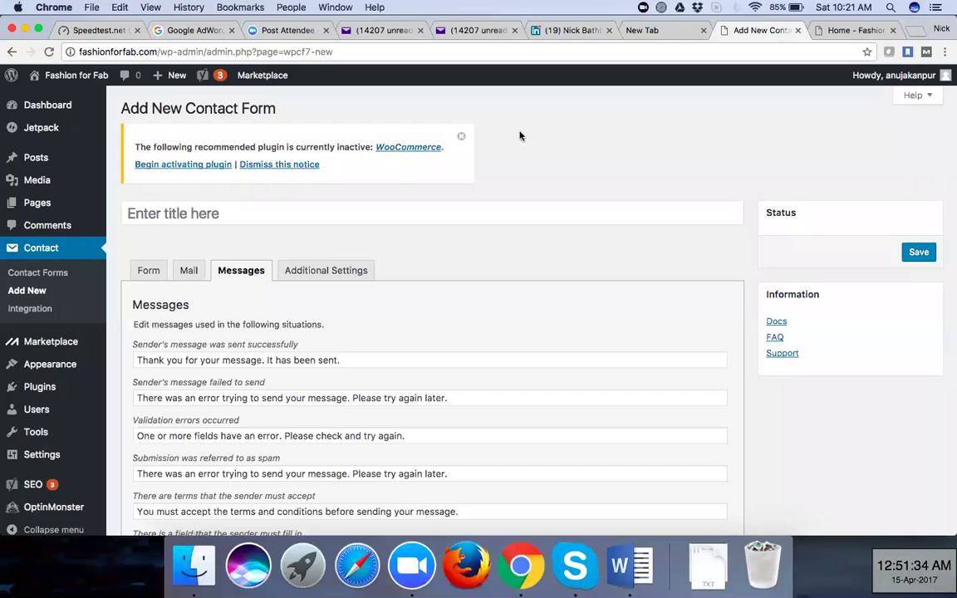
Glance at the live homepage tab, then return to the Add New Contact Form tab
{"action": "left_click", "coordinate": [842, 31]}
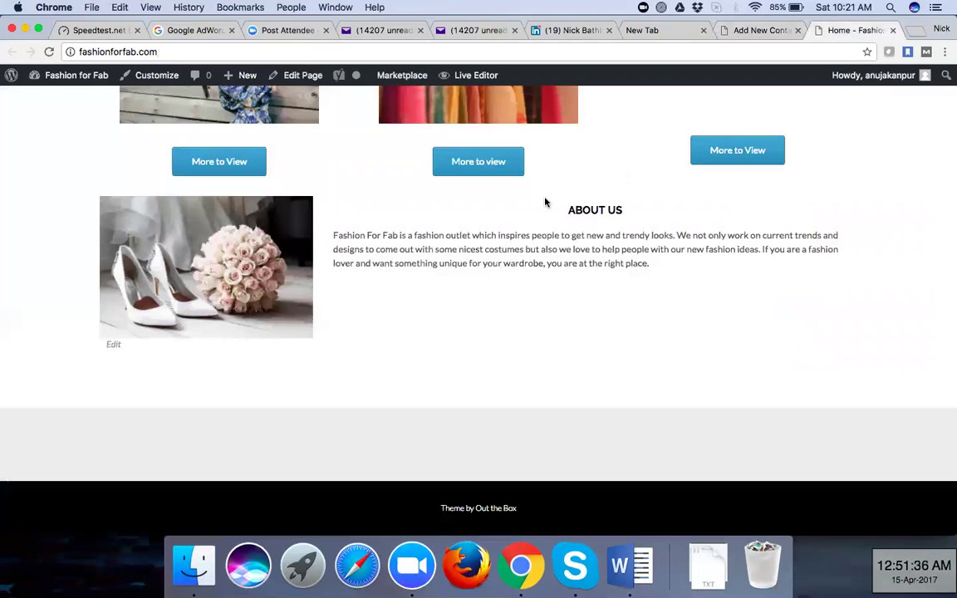
{"action": "scroll", "coordinate": [545, 202], "scroll_direction": "up", "scroll_amount": 15}
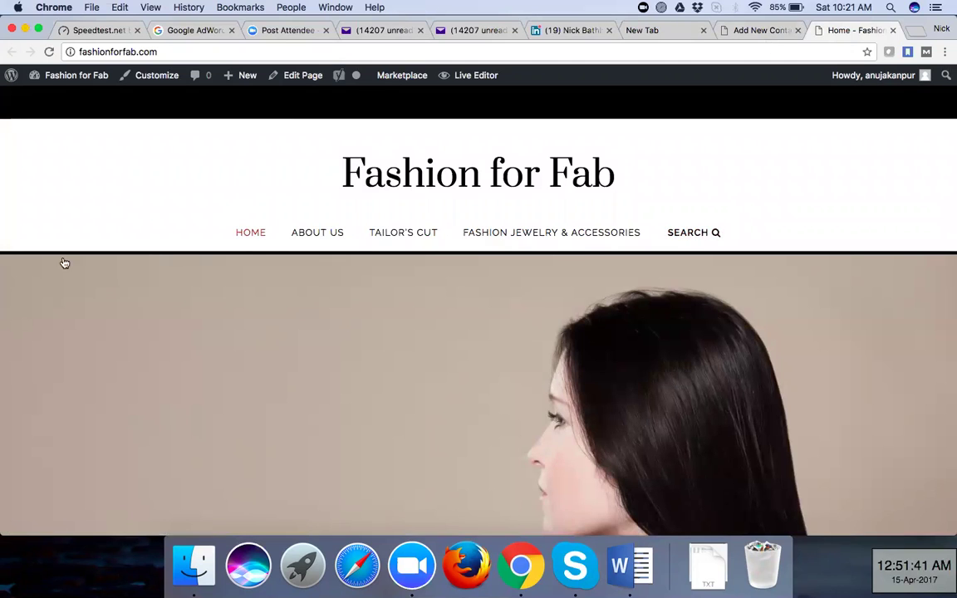
{"action": "key", "text": "ctrl+shift+Tab"}
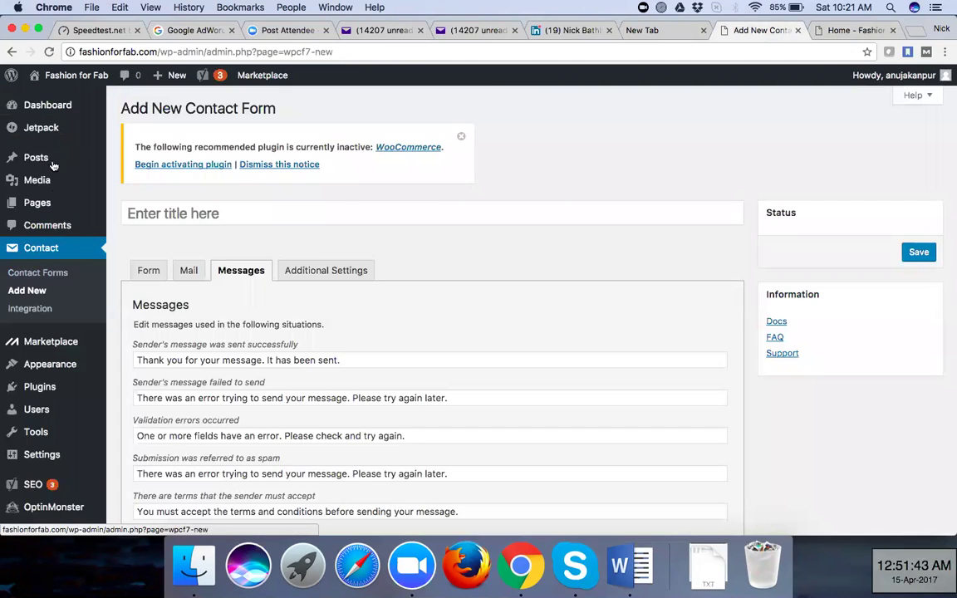
{"action": "mouse_move", "coordinate": [131, 212]}
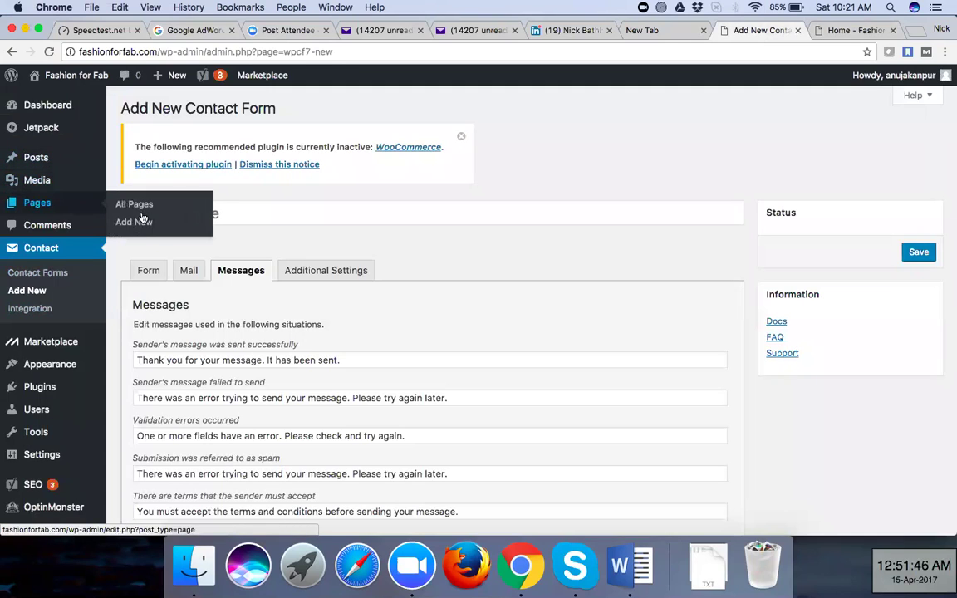
Open Pages > All Pages and edit the draft 'Contact Us' page
{"action": "left_click", "coordinate": [142, 208]}
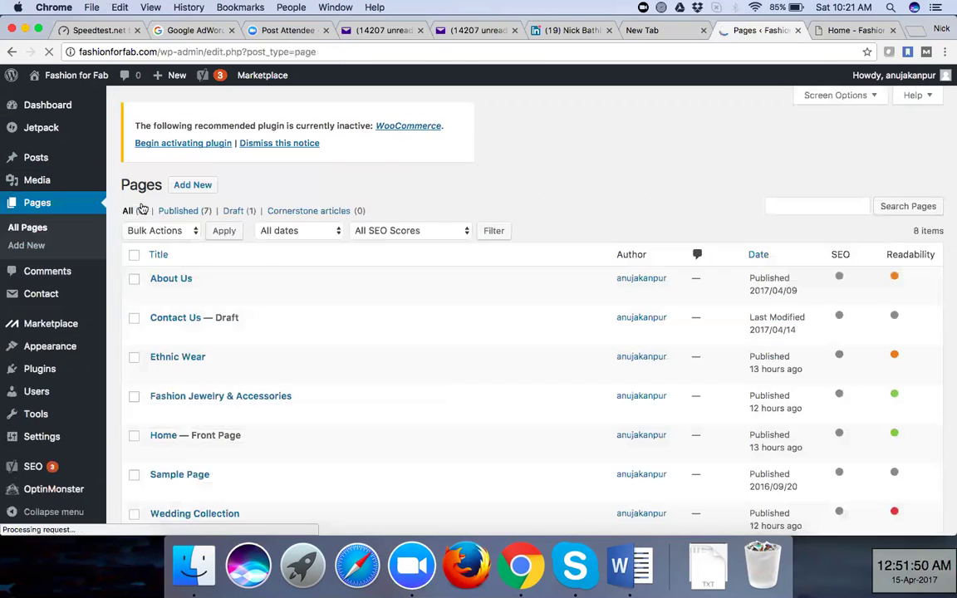
{"action": "scroll", "coordinate": [239, 406], "scroll_direction": "down", "scroll_amount": 3}
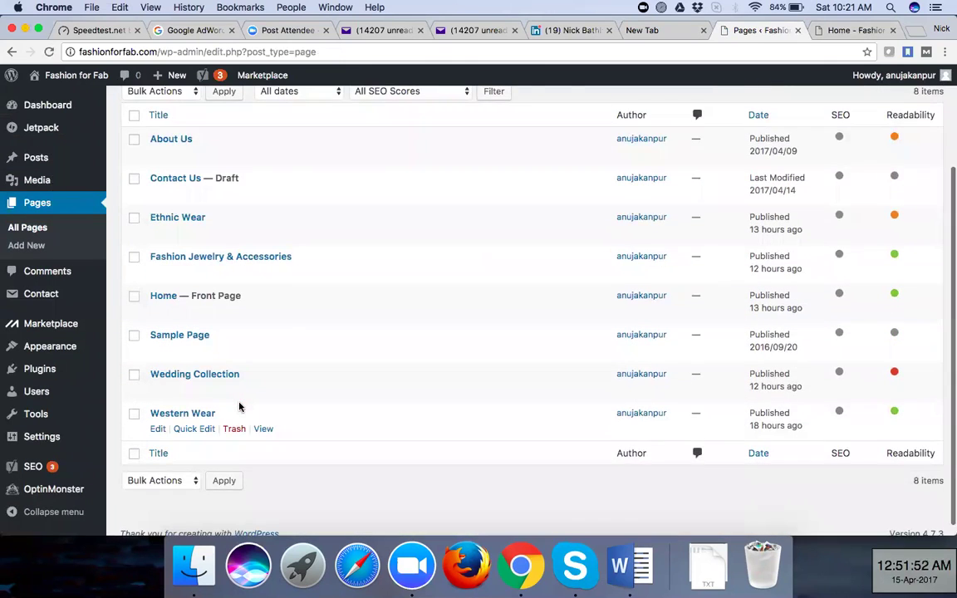
{"action": "scroll", "coordinate": [239, 404], "scroll_direction": "up", "scroll_amount": 3}
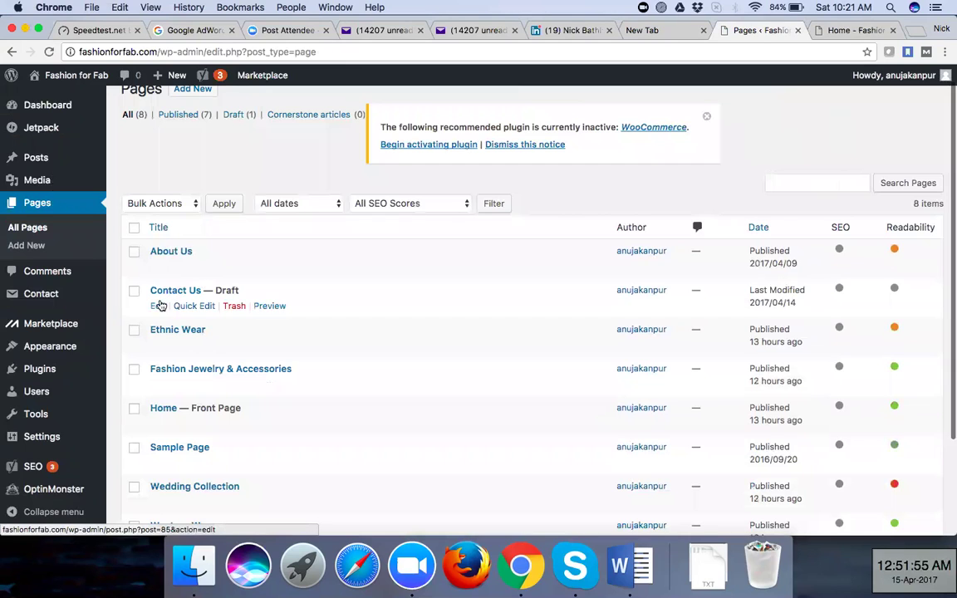
{"action": "left_click", "coordinate": [159, 309]}
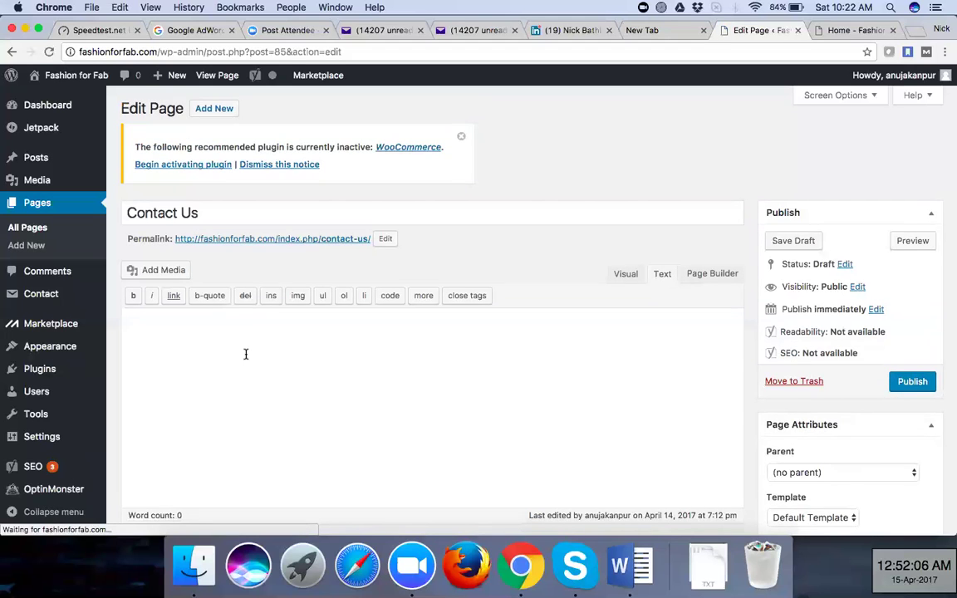
Place the cursor in the empty Contact Us content and switch the editor to Visual mode
{"action": "scroll", "coordinate": [246, 354], "scroll_direction": "down", "scroll_amount": 3}
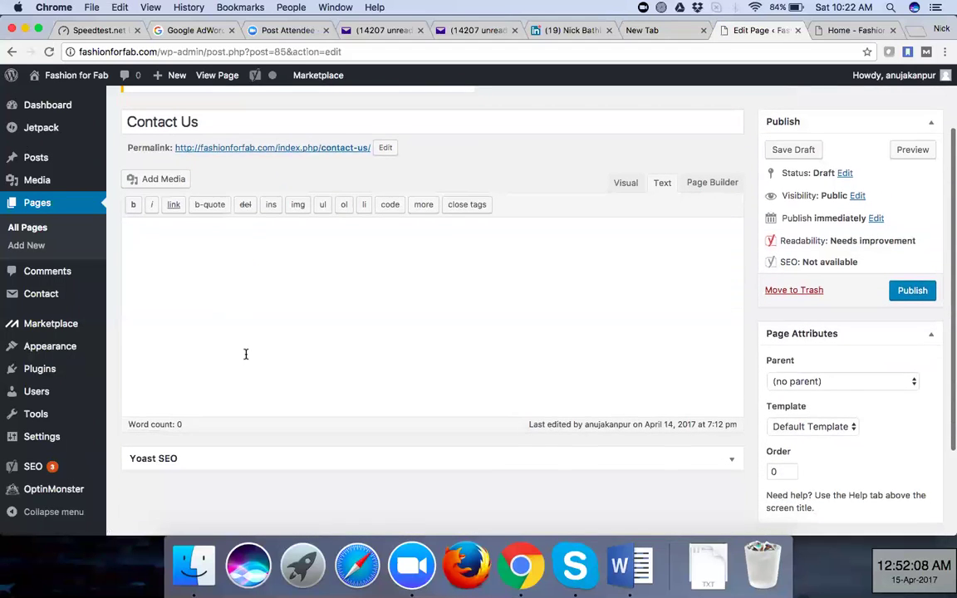
{"action": "left_click", "coordinate": [246, 347]}
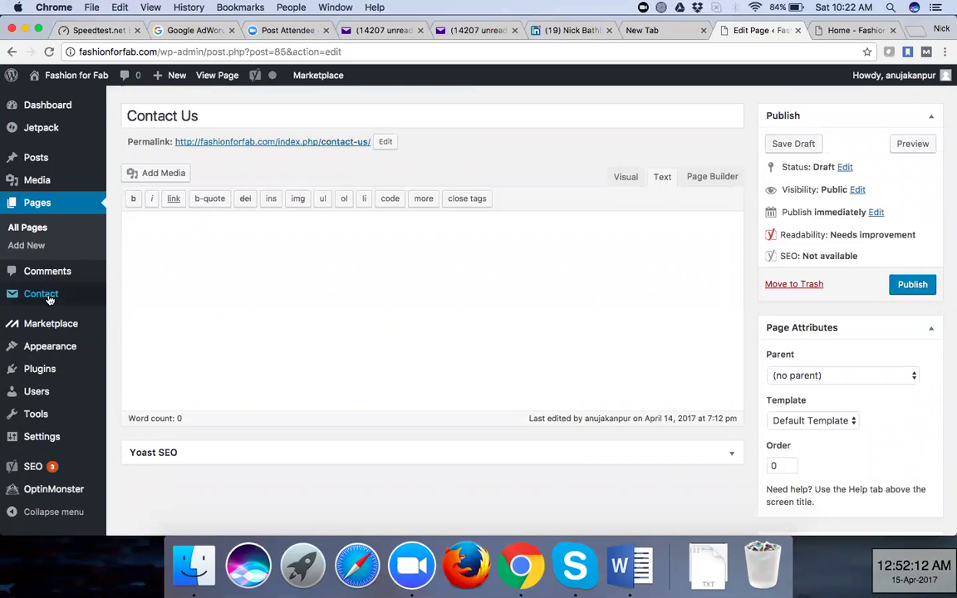
{"action": "mouse_move", "coordinate": [43, 301]}
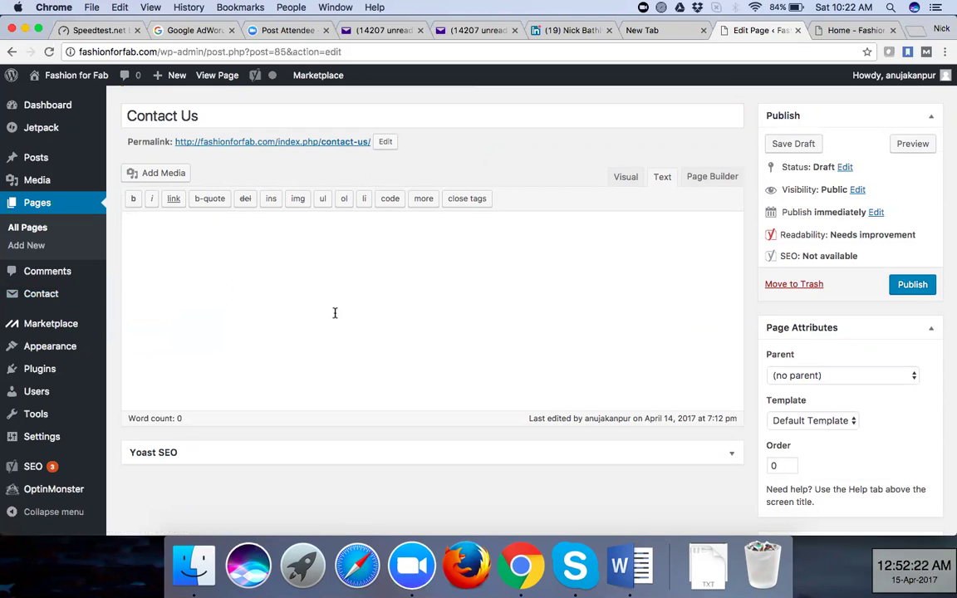
{"action": "left_click", "coordinate": [628, 178]}
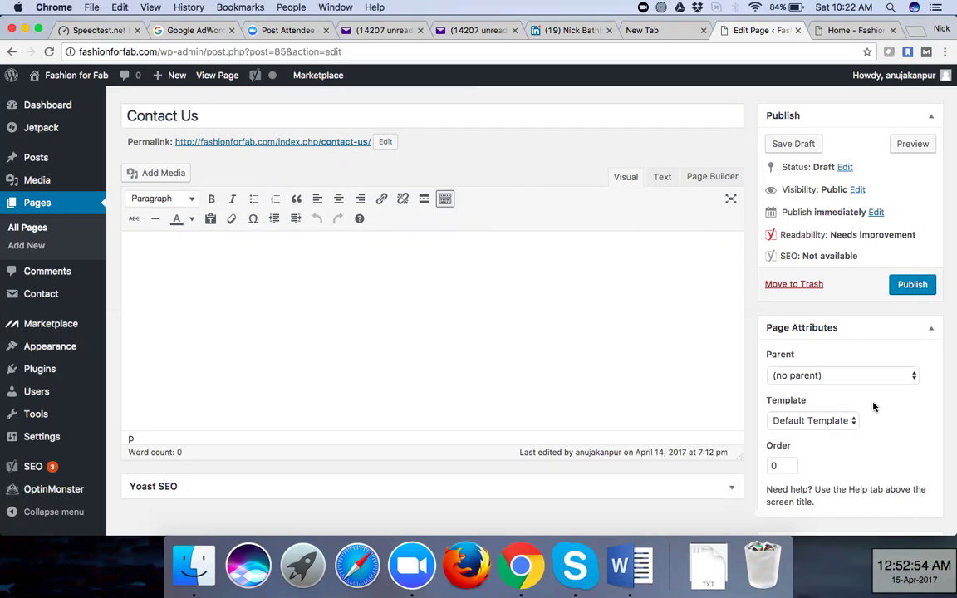
{"action": "scroll", "coordinate": [873, 406], "scroll_direction": "down", "scroll_amount": 3}
{"action": "scroll", "coordinate": [874, 407], "scroll_direction": "up", "scroll_amount": 5}
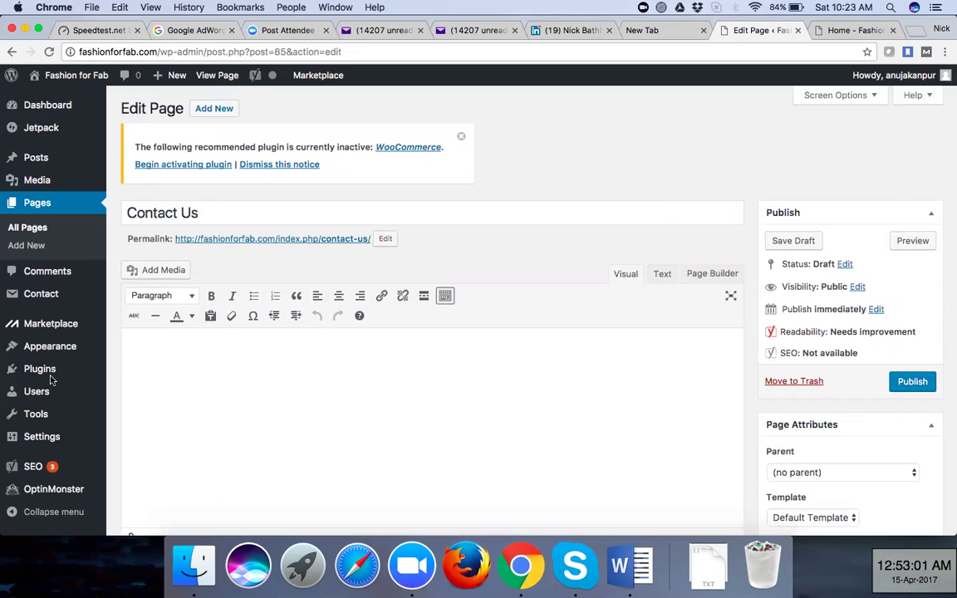
Check the live homepage, then return to the editor and open Appearance > Menus
{"action": "left_click", "coordinate": [856, 30]}
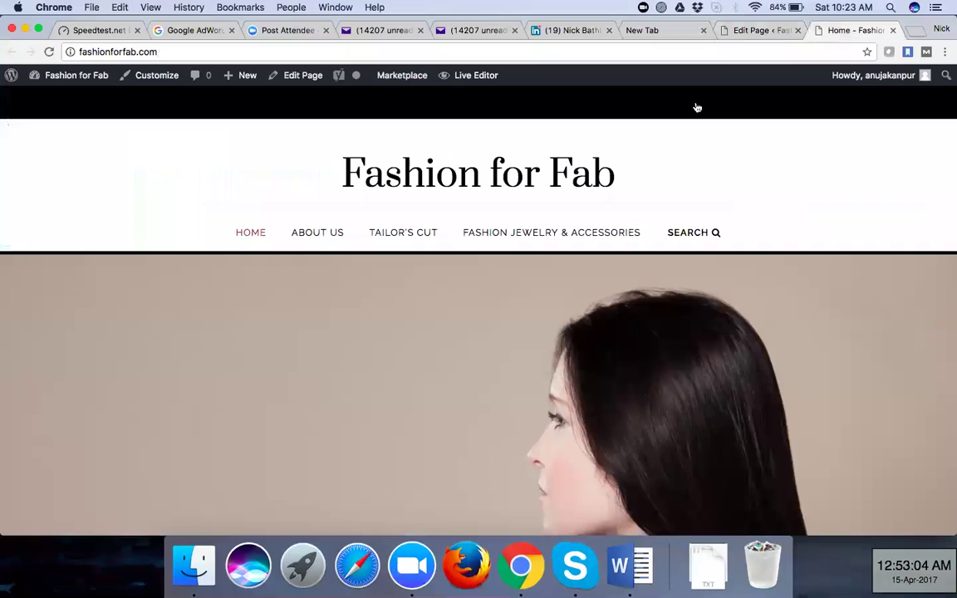
{"action": "left_click", "coordinate": [752, 32]}
{"action": "mouse_move", "coordinate": [26, 354]}
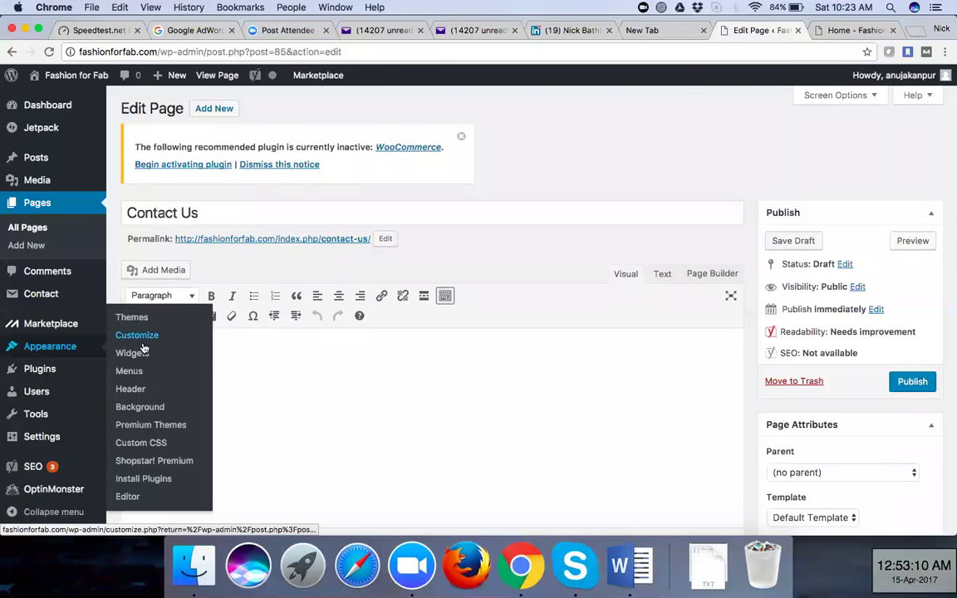
{"action": "left_click", "coordinate": [128, 371]}
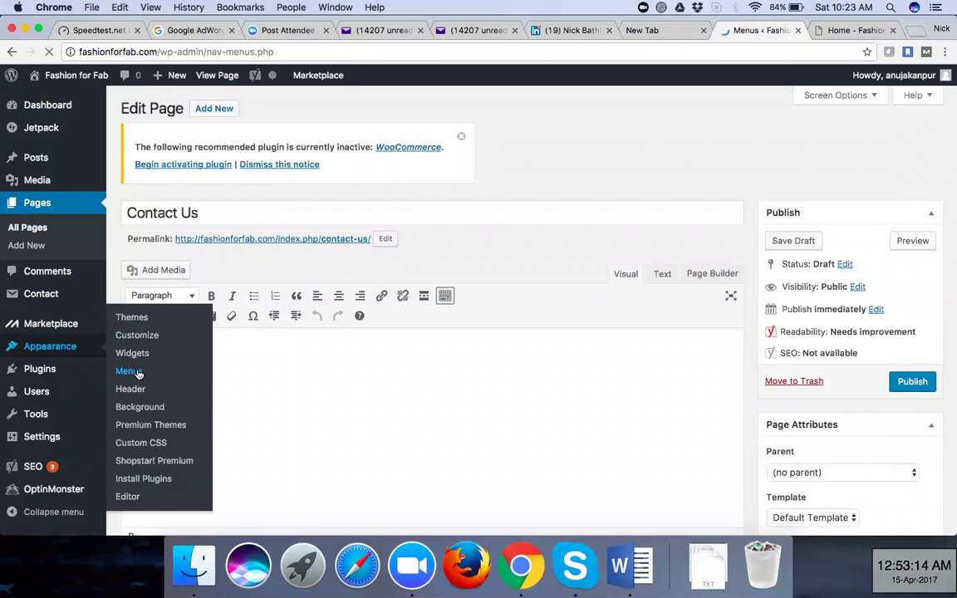
Scroll the Menu Structure, then compare it with the live homepage's top navigation menu
{"action": "scroll", "coordinate": [408, 323], "scroll_direction": "down", "scroll_amount": 1}
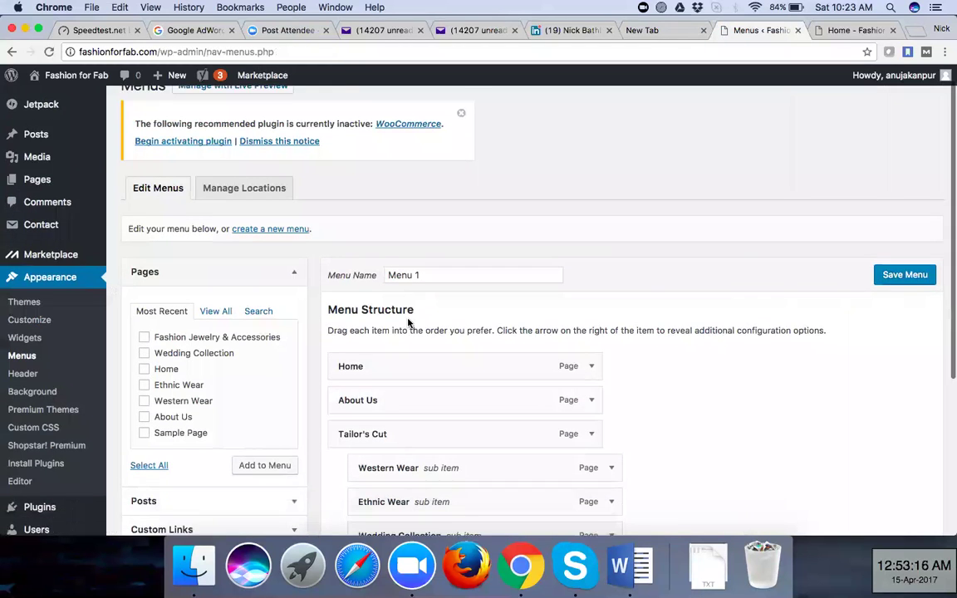
{"action": "scroll", "coordinate": [408, 323], "scroll_direction": "down", "scroll_amount": 2}
{"action": "scroll", "coordinate": [213, 205], "scroll_direction": "down", "scroll_amount": 2}
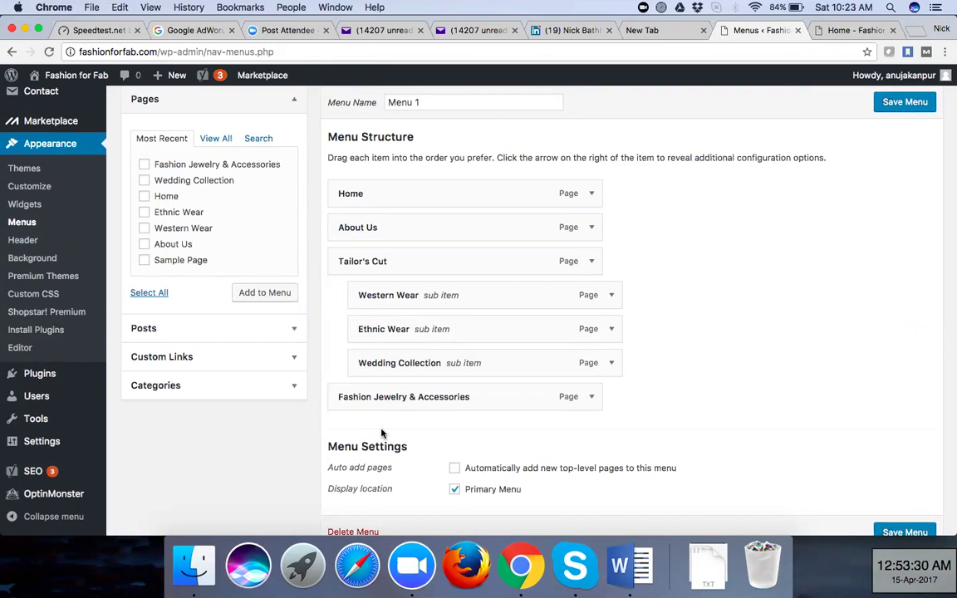
{"action": "left_click", "coordinate": [839, 30]}
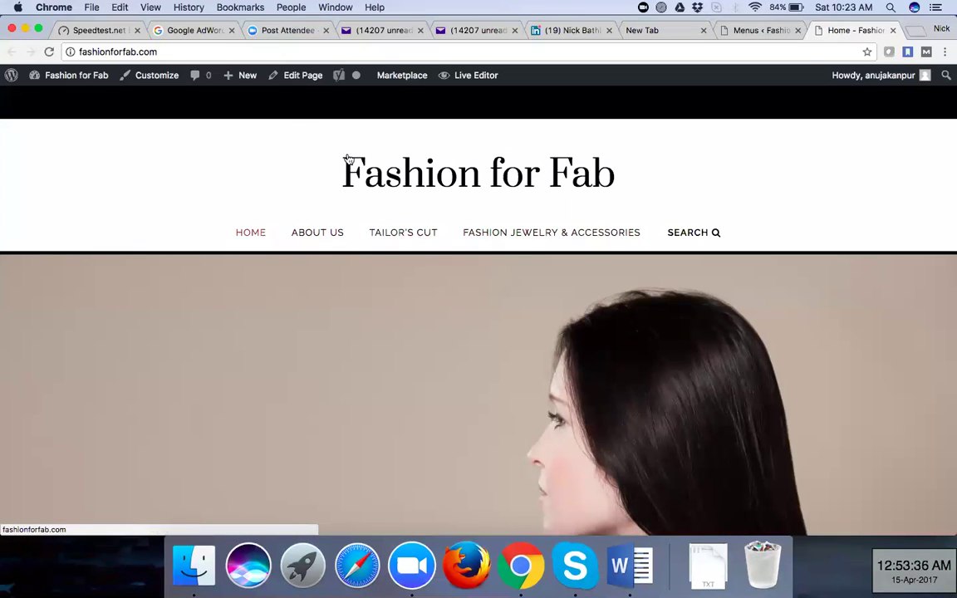
Open a new blank browser tab and start a Spotlight search for 'keyword ma'
{"action": "left_click", "coordinate": [747, 31]}
{"action": "left_click", "coordinate": [914, 31]}
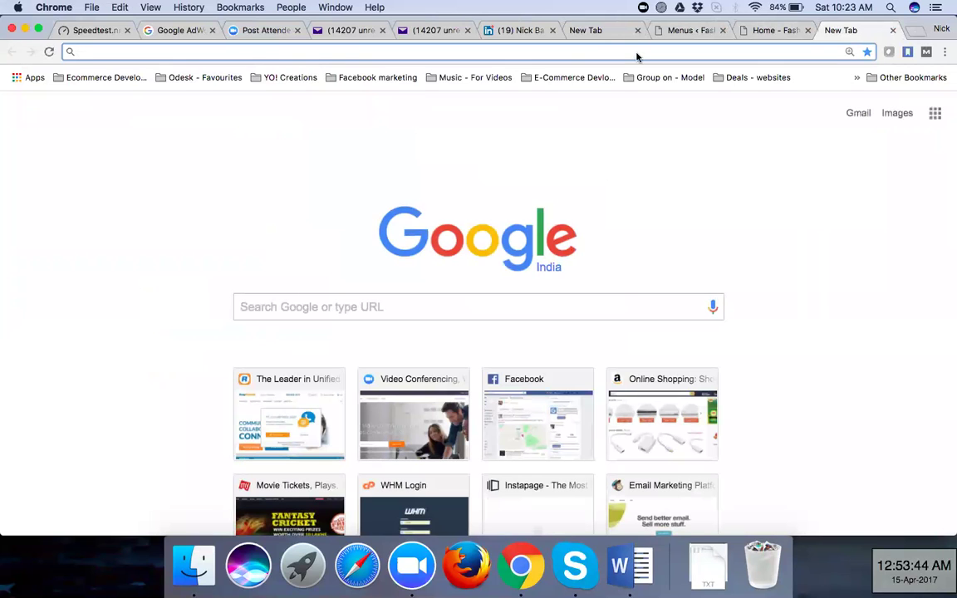
{"action": "left_click", "coordinate": [889, 8]}
{"action": "type", "text": "keyword"}
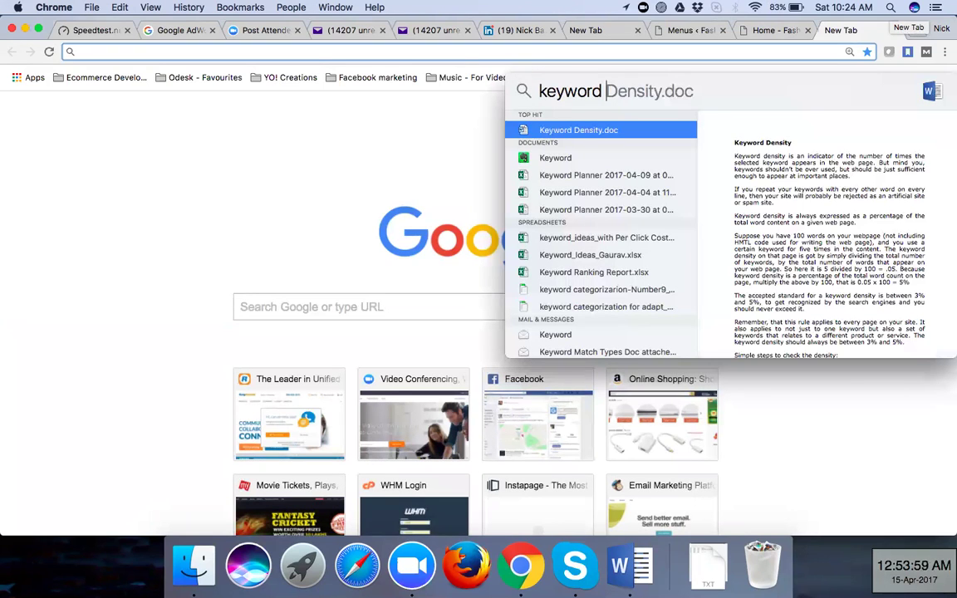
{"action": "type", "text": " ma"}
Search Spotlight for 'prop' and open PropChill Meta Sheet.xlsx in Excel
{"action": "key", "text": "BackSpace"}
{"action": "key", "text": "BackSpace"}
{"action": "key", "text": "BackSpace"}
{"action": "key", "text": "BackSpace"}
{"action": "key", "text": "BackSpace"}
{"action": "key", "text": "BackSpace"}
{"action": "key", "text": "BackSpace"}
{"action": "key", "text": "BackSpace"}
{"action": "key", "text": "BackSpace"}
{"action": "key", "text": "BackSpace"}
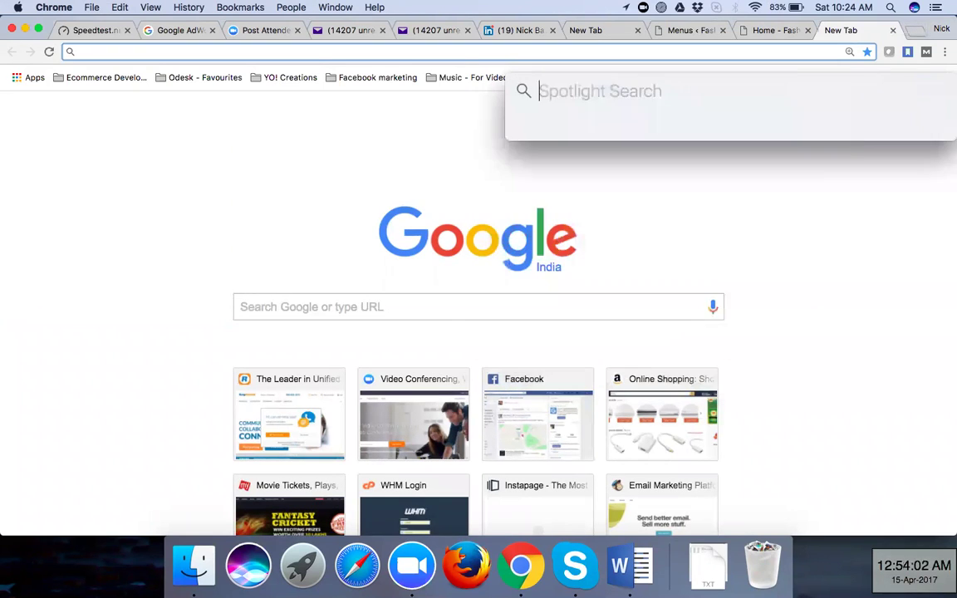
{"action": "type", "text": "prop"}
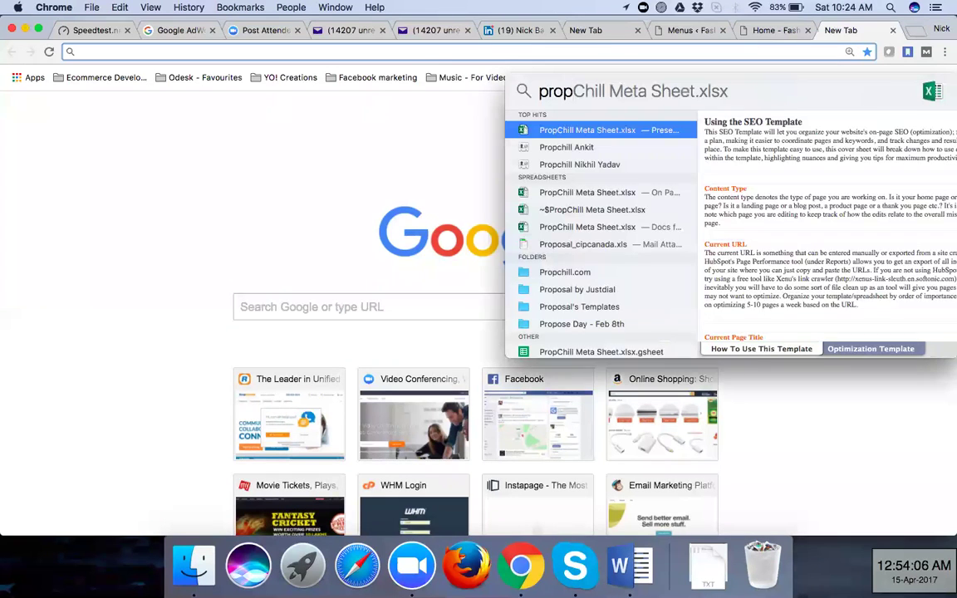
{"action": "key", "text": "Return"}
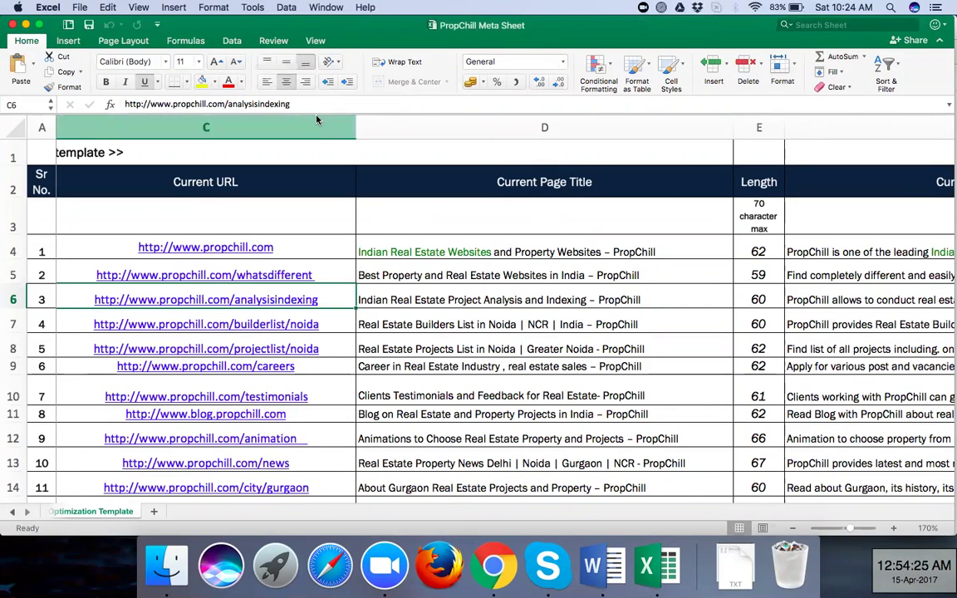
Move along row 4 from the first page's title to its meta keywords cell
{"action": "left_click", "coordinate": [656, 256]}
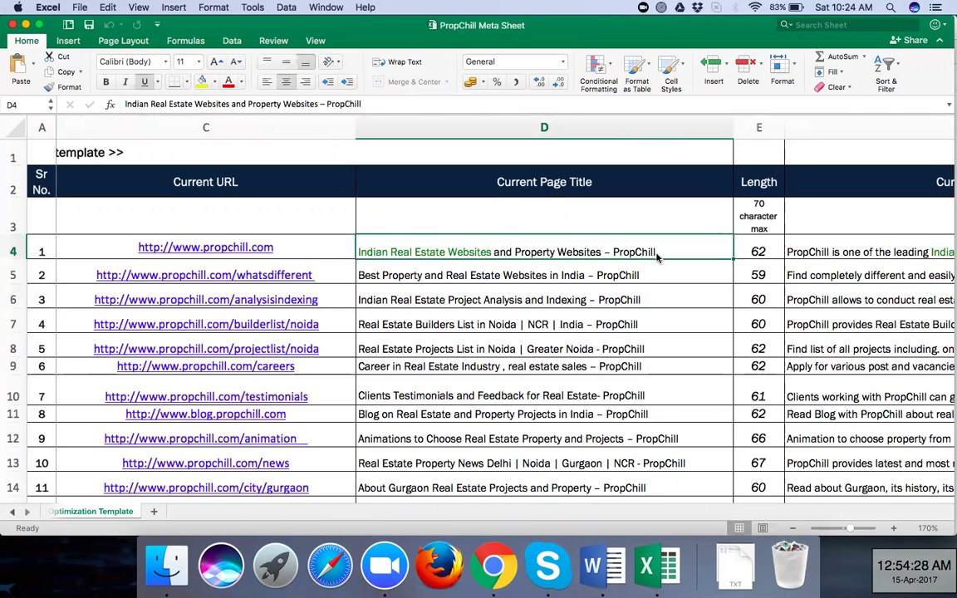
{"action": "key", "text": "Right"}
{"action": "key", "text": "Right"}
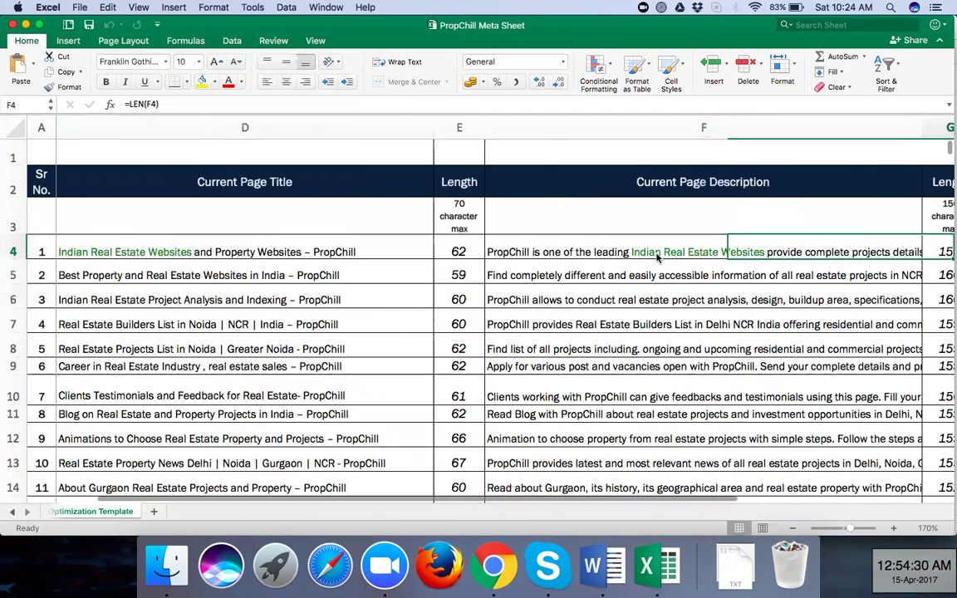
{"action": "key", "text": "Right"}
{"action": "key", "text": "Right"}
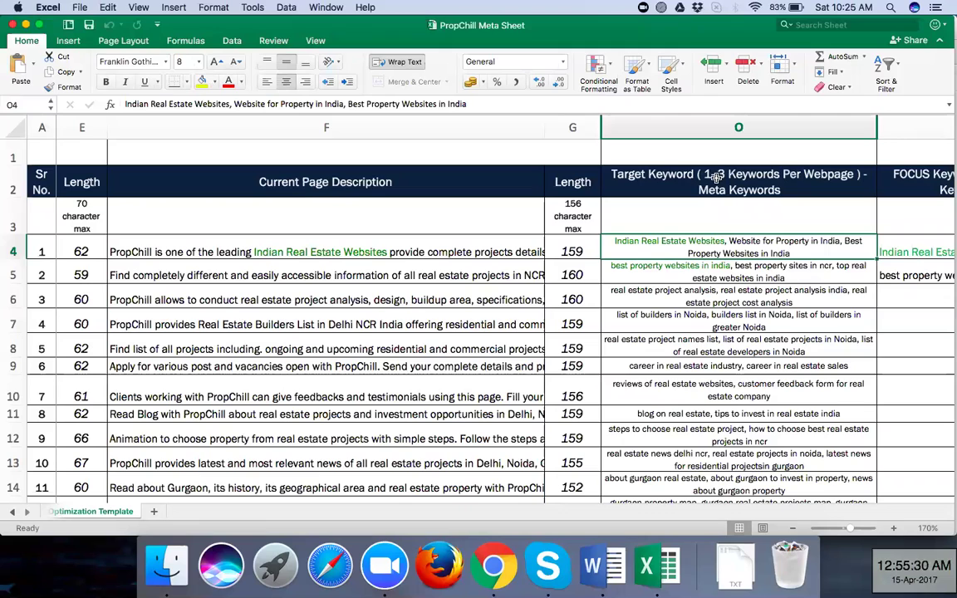
{"action": "left_click", "coordinate": [686, 279]}
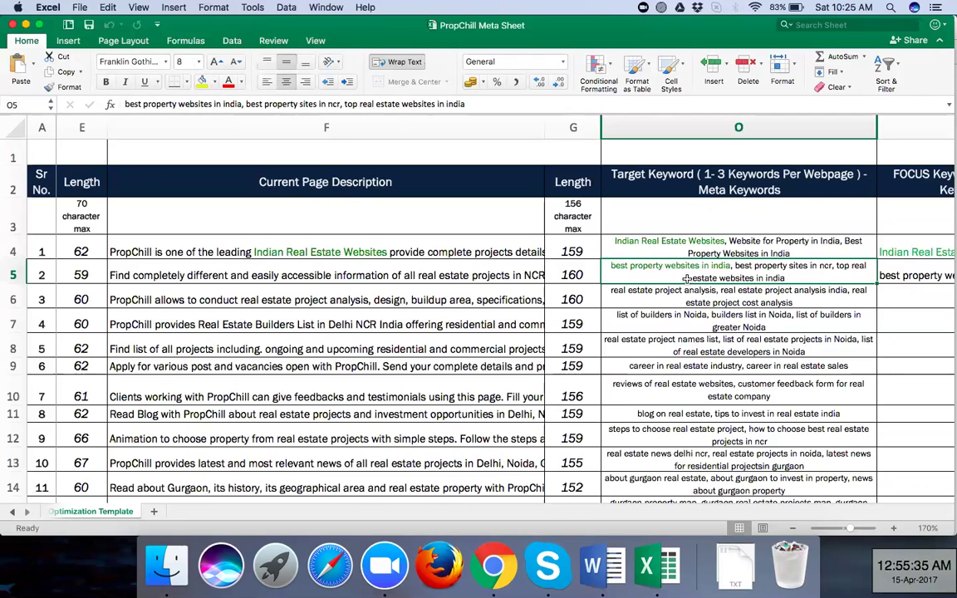
{"action": "key", "text": "Left"}
{"action": "key", "text": "Left"}
{"action": "key", "text": "Left"}
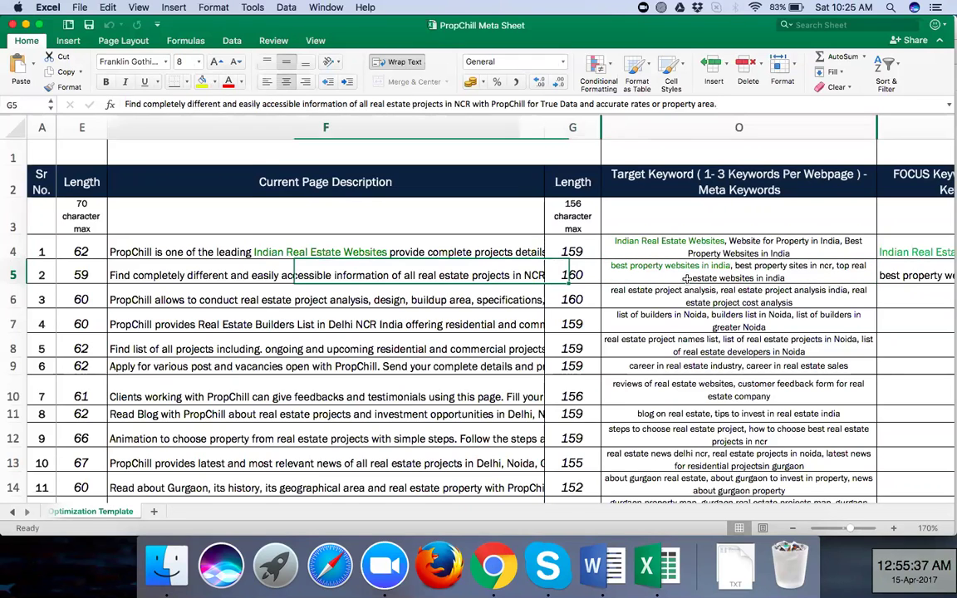
{"action": "key", "text": "Left"}
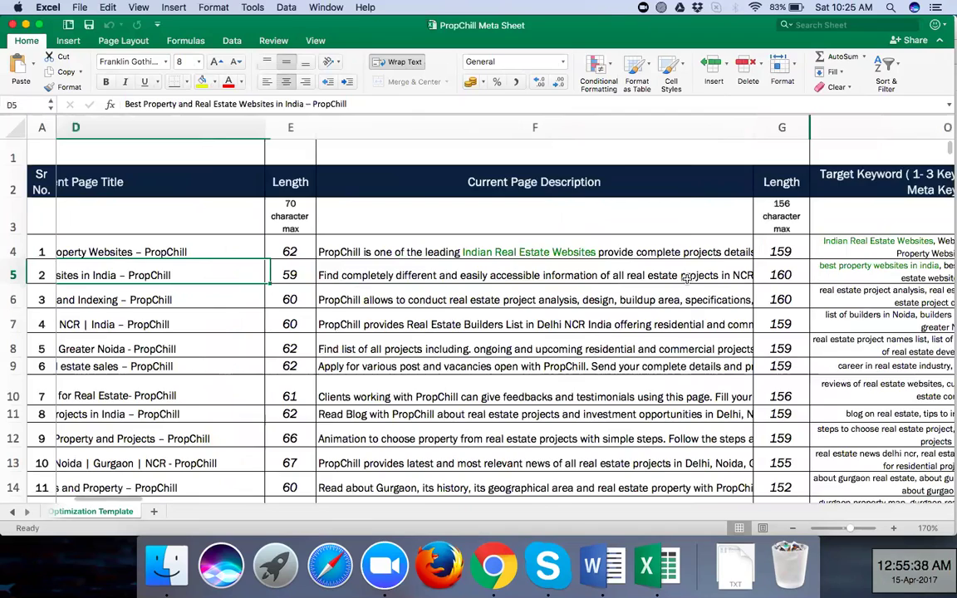
{"action": "key", "text": "Left"}
{"action": "key", "text": "Left"}
{"action": "key", "text": "Right"}
{"action": "key", "text": "Right"}
{"action": "key", "text": "Right"}
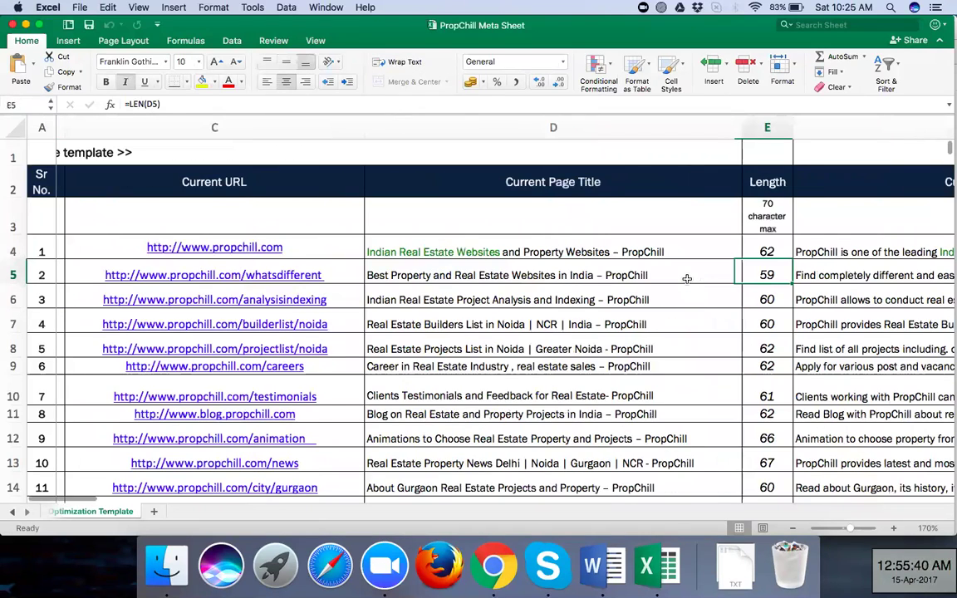
{"action": "key", "text": "Right"}
{"action": "key", "text": "Right"}
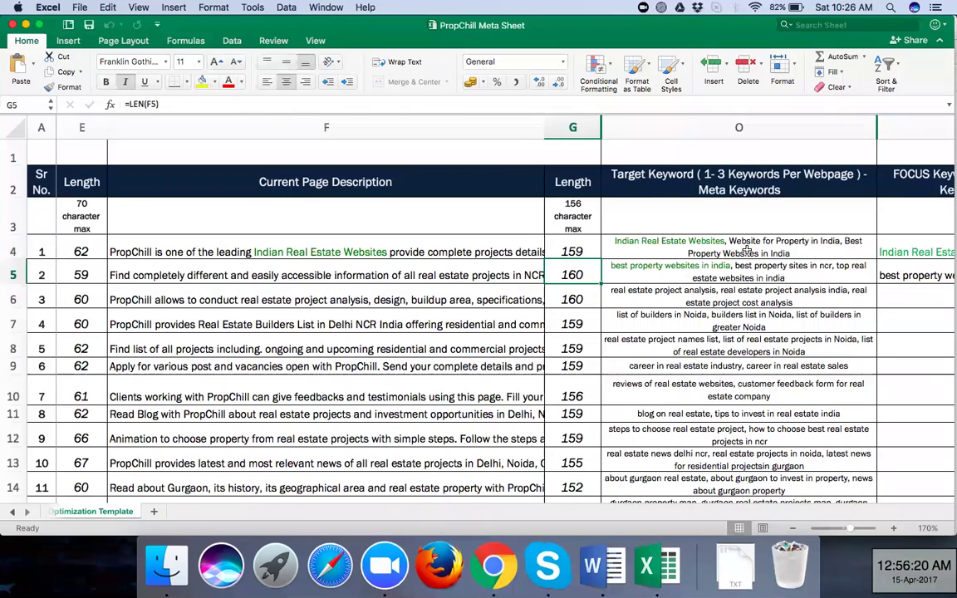
{"action": "left_click", "coordinate": [747, 247]}
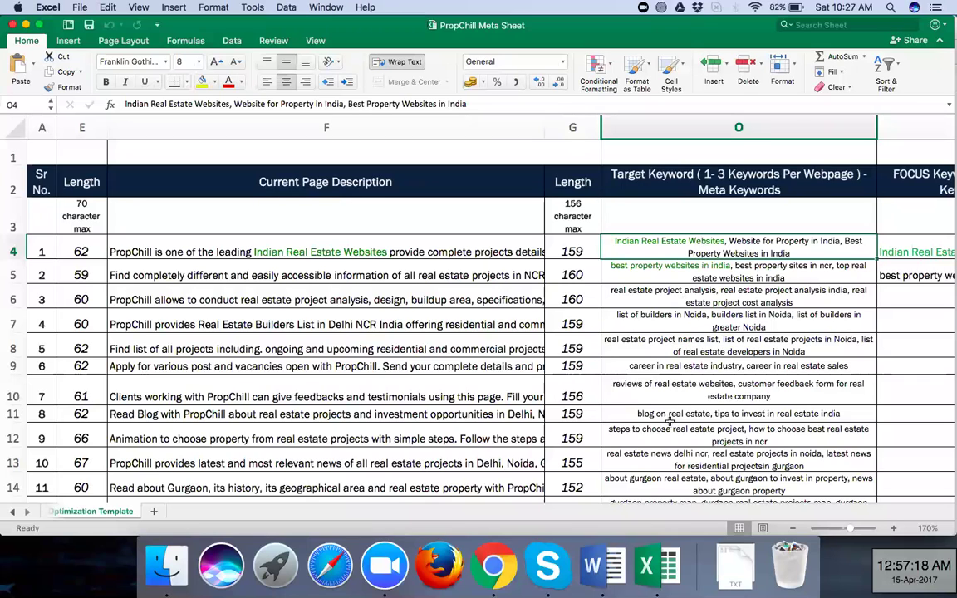
{"action": "scroll", "coordinate": [670, 445], "scroll_direction": "down", "scroll_amount": 1}
{"action": "scroll", "coordinate": [670, 446], "scroll_direction": "down", "scroll_amount": 3}
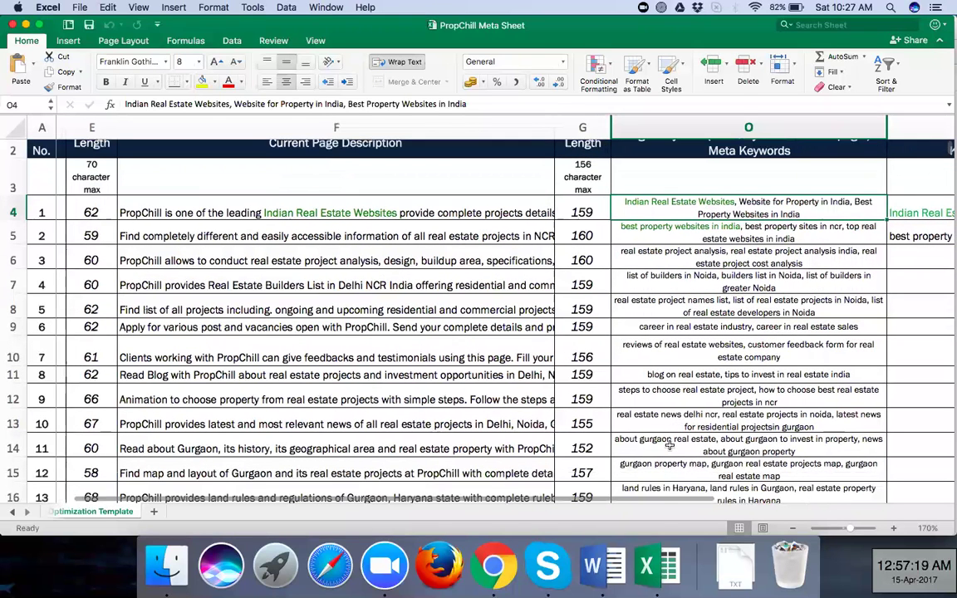
{"action": "scroll", "coordinate": [670, 446], "scroll_direction": "down", "scroll_amount": 1}
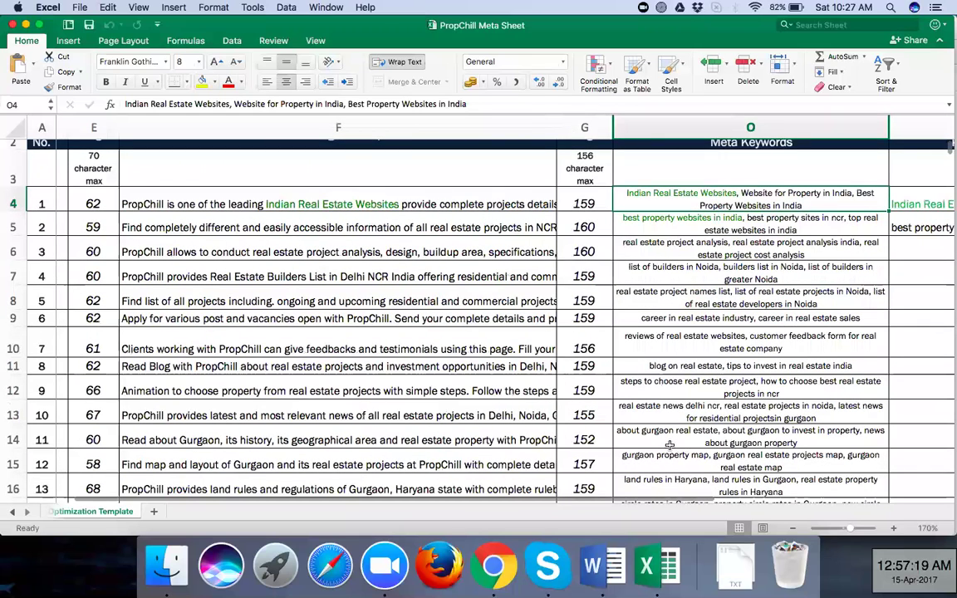
{"action": "scroll", "coordinate": [670, 446], "scroll_direction": "down", "scroll_amount": 10}
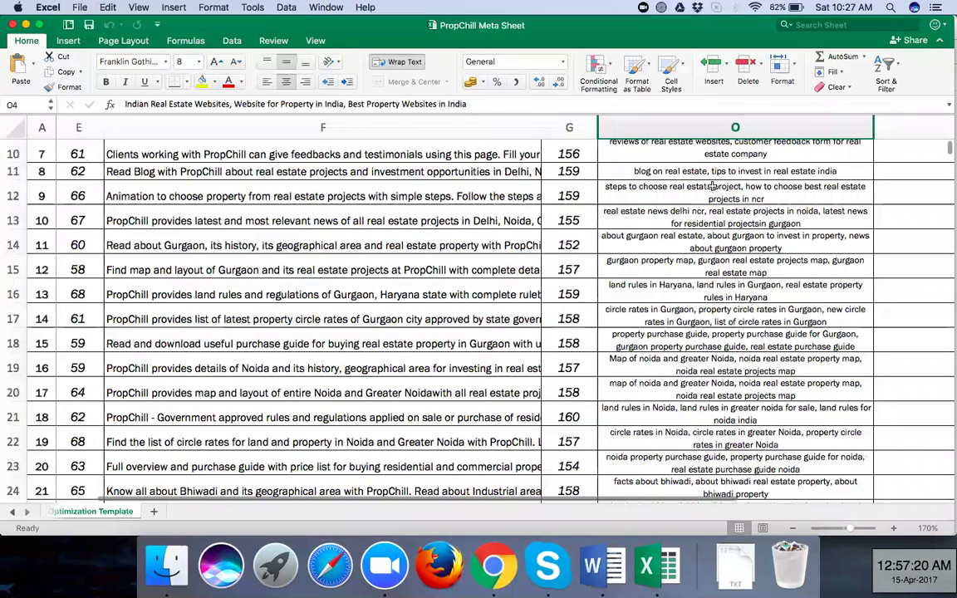
{"action": "scroll", "coordinate": [712, 186], "scroll_direction": "up", "scroll_amount": 10}
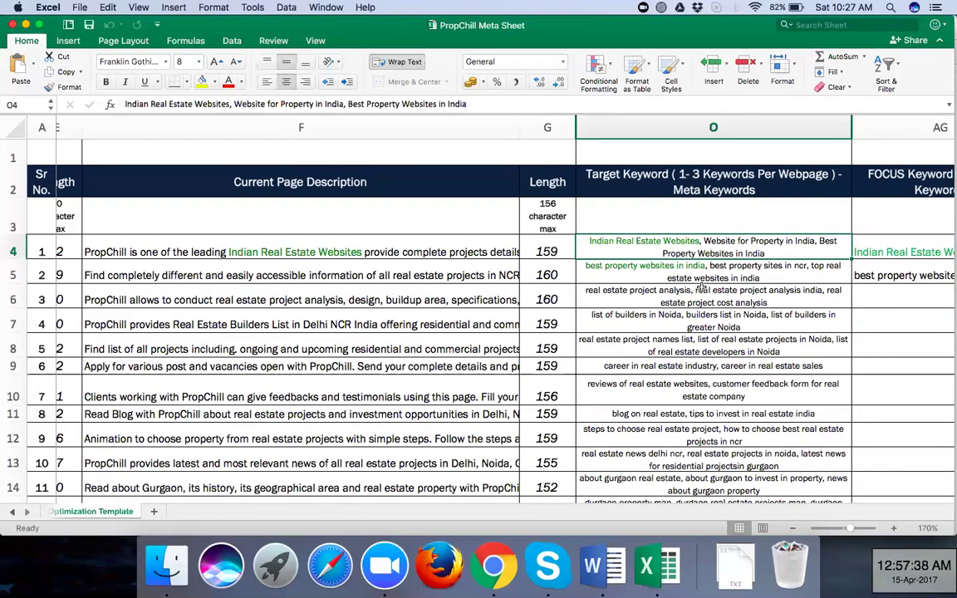
{"action": "left_click", "coordinate": [702, 288]}
{"action": "scroll", "coordinate": [702, 287], "scroll_direction": "right", "scroll_amount": 3}
{"action": "scroll", "coordinate": [702, 288], "scroll_direction": "right", "scroll_amount": 1}
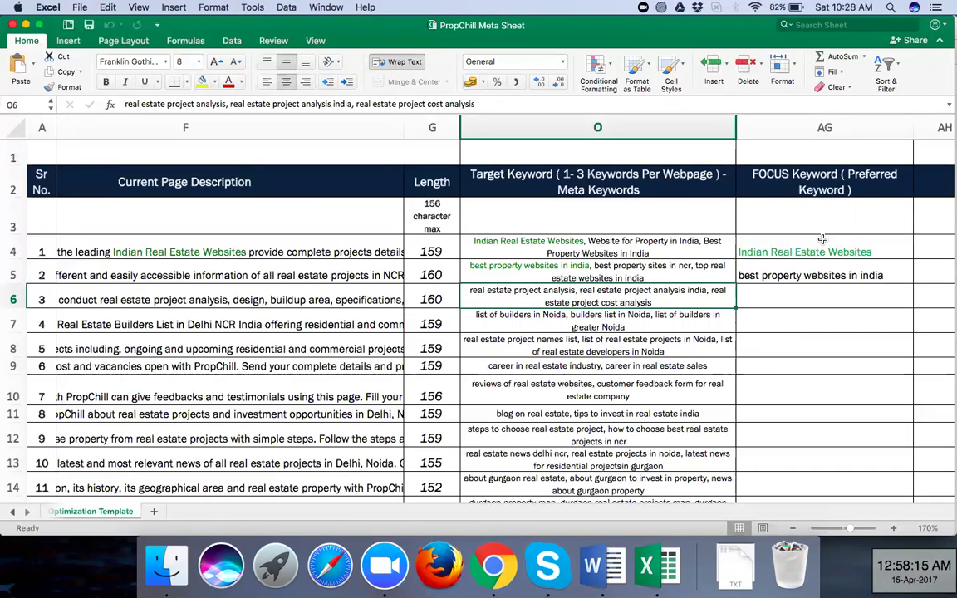
{"action": "left_click", "coordinate": [639, 249]}
{"action": "left_click", "coordinate": [619, 273]}
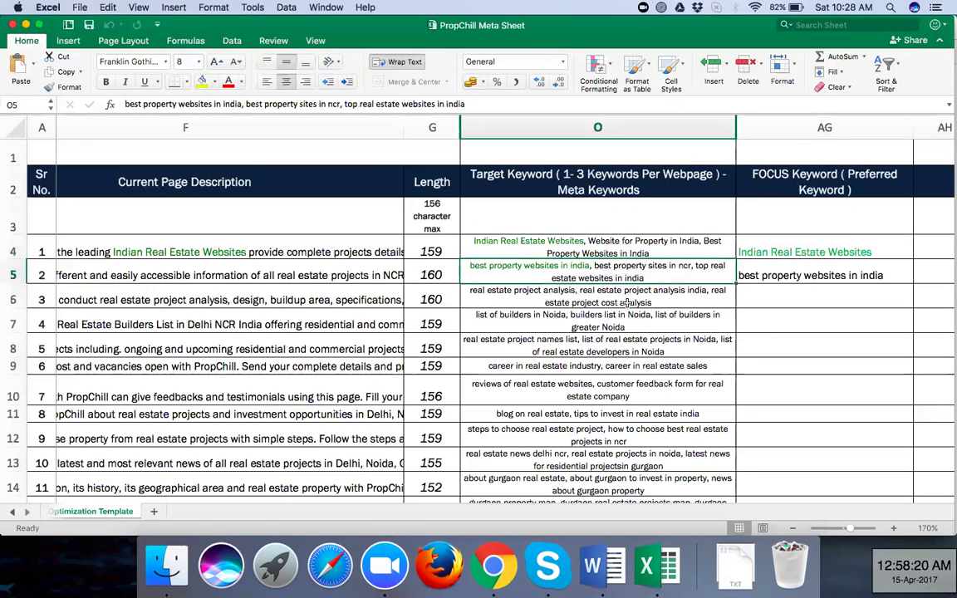
{"action": "left_click", "coordinate": [625, 306]}
{"action": "left_click", "coordinate": [625, 326]}
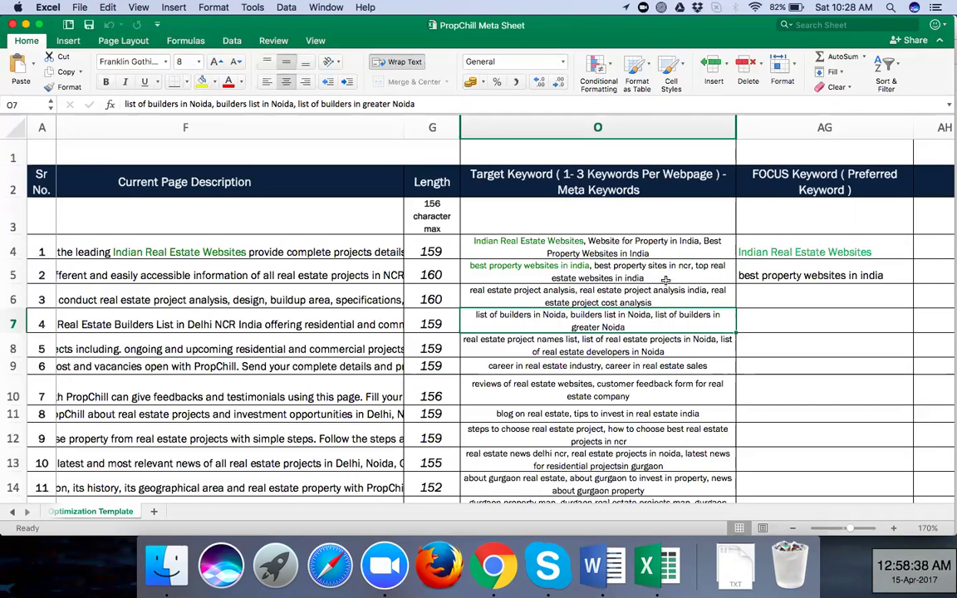
{"action": "left_click", "coordinate": [798, 249]}
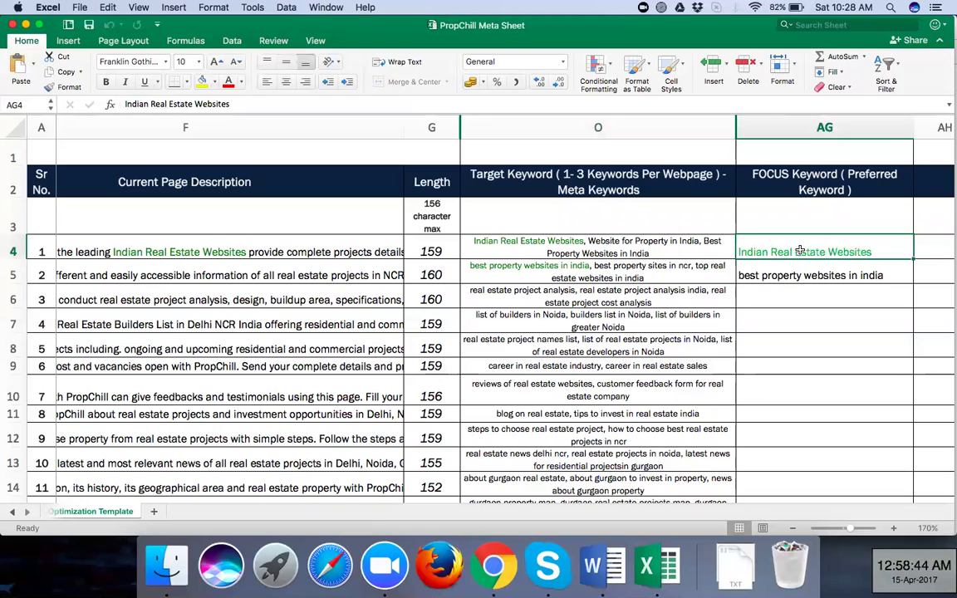
{"action": "left_click", "coordinate": [774, 276]}
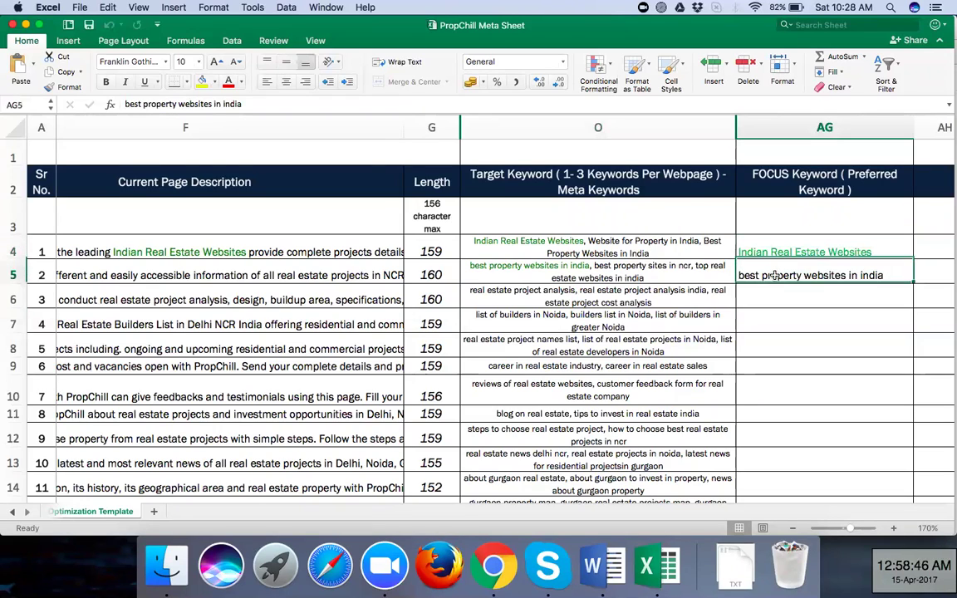
{"action": "key", "text": "Down"}
{"action": "key", "text": "Down"}
{"action": "key", "text": "Down"}
{"action": "key", "text": "Down"}
{"action": "key", "text": "Down"}
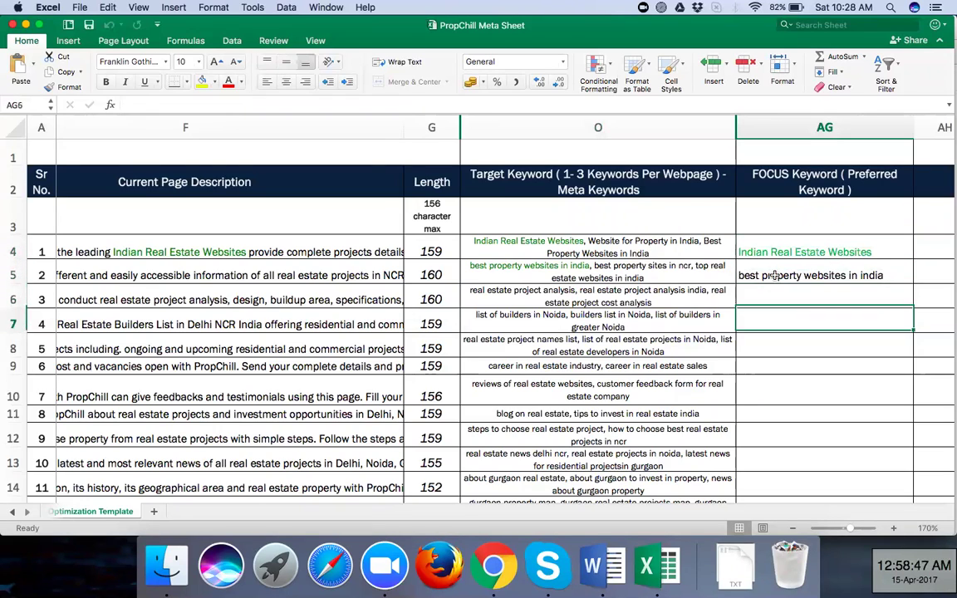
{"action": "key", "text": "Down"}
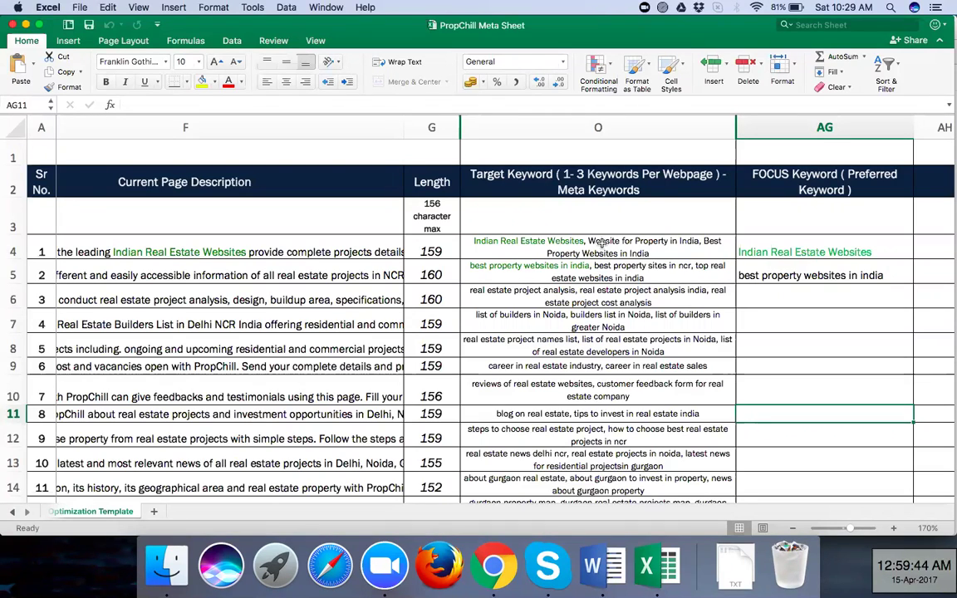
{"action": "left_click", "coordinate": [603, 244]}
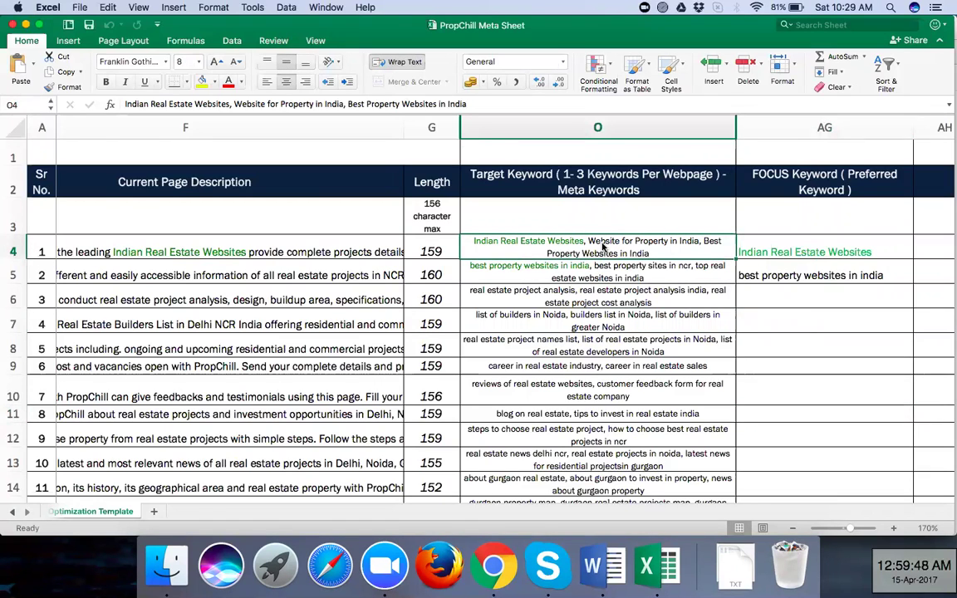
{"action": "scroll", "coordinate": [604, 246], "scroll_direction": "left", "scroll_amount": 1}
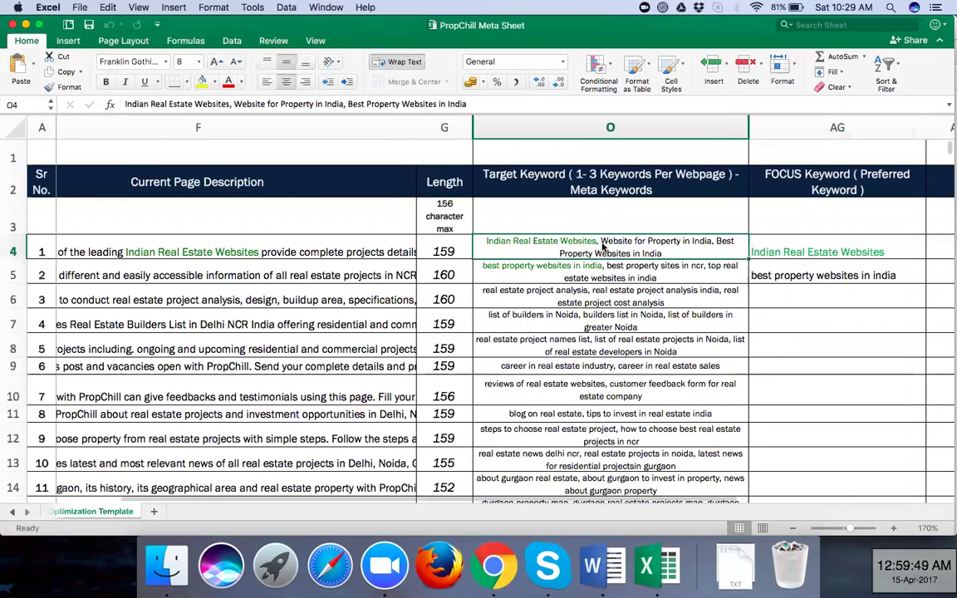
{"action": "scroll", "coordinate": [604, 246], "scroll_direction": "left", "scroll_amount": 3}
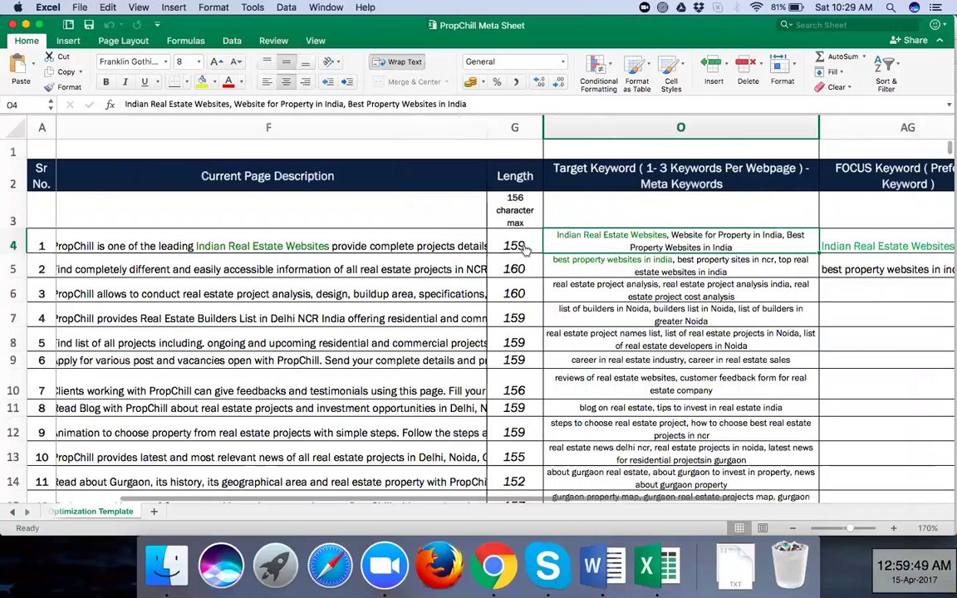
{"action": "scroll", "coordinate": [524, 249], "scroll_direction": "left", "scroll_amount": 3}
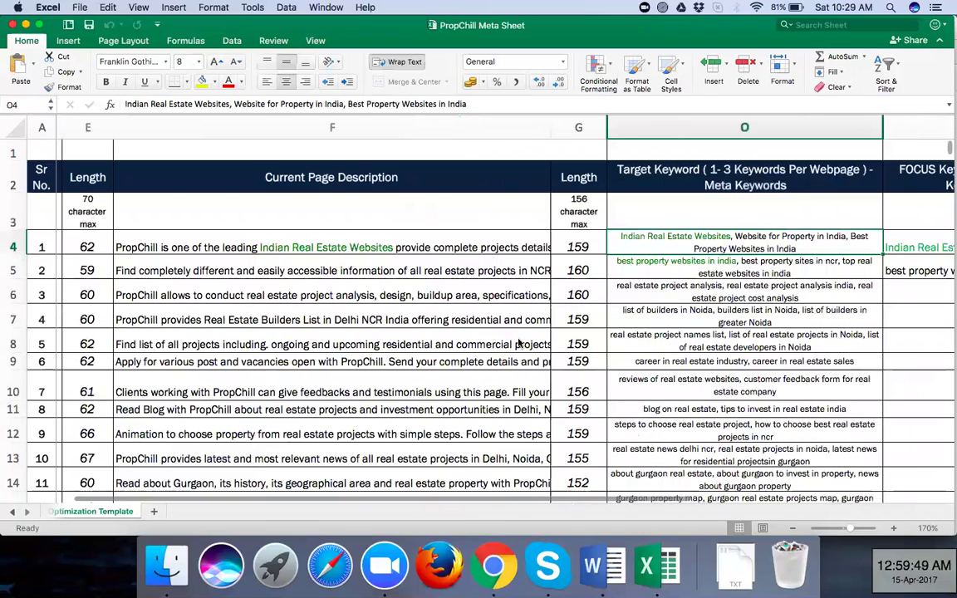
{"action": "scroll", "coordinate": [521, 278], "scroll_direction": "left", "scroll_amount": 10}
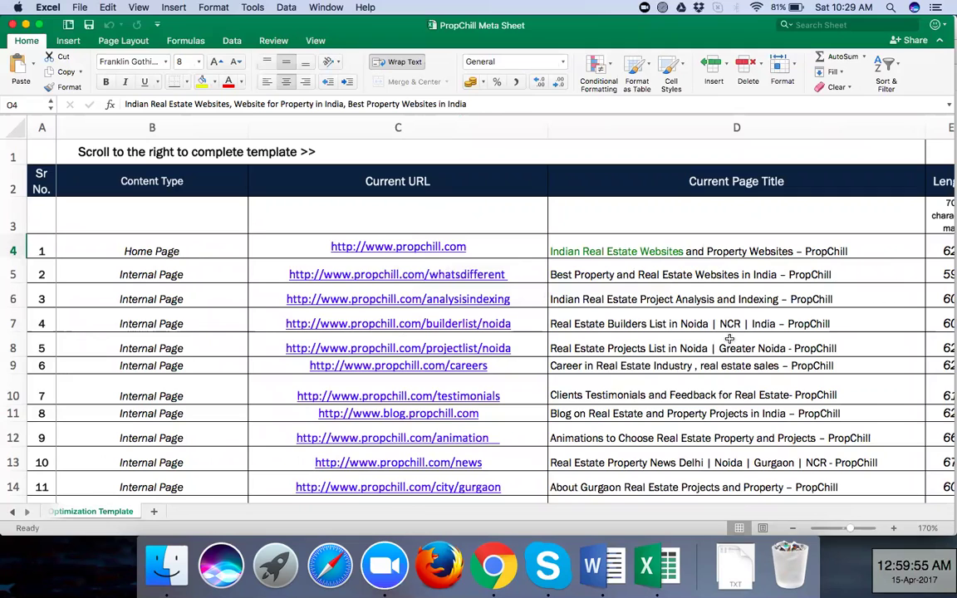
{"action": "scroll", "coordinate": [729, 338], "scroll_direction": "right", "scroll_amount": 3}
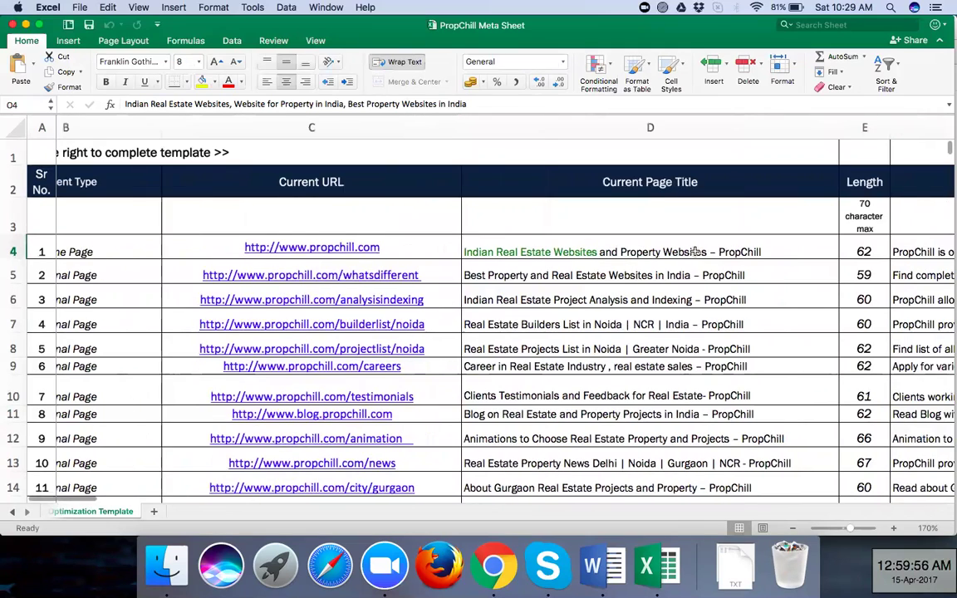
{"action": "scroll", "coordinate": [685, 249], "scroll_direction": "right", "scroll_amount": 10}
{"action": "left_click", "coordinate": [609, 264]}
{"action": "left_click", "coordinate": [602, 292]}
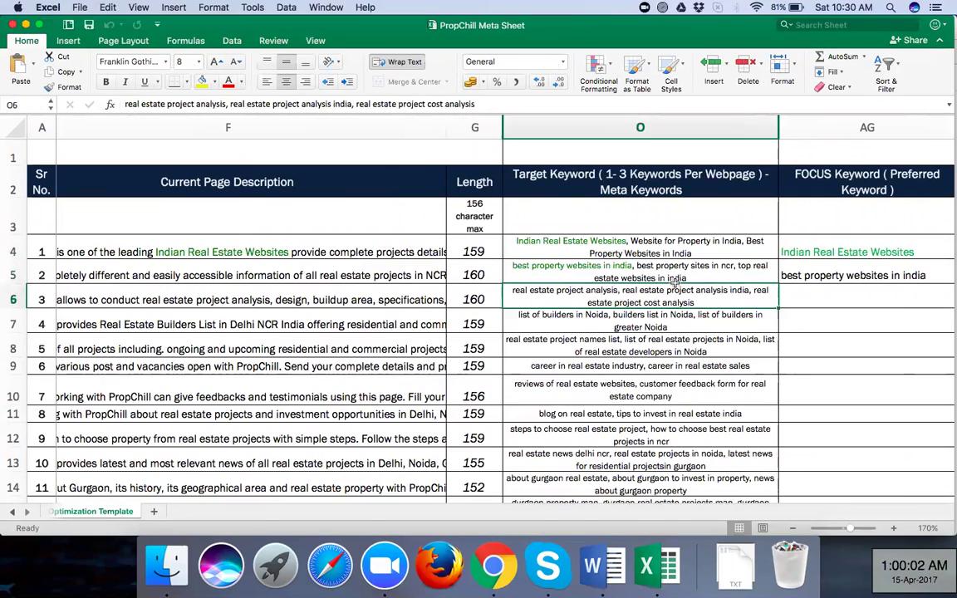
{"action": "left_click", "coordinate": [666, 325]}
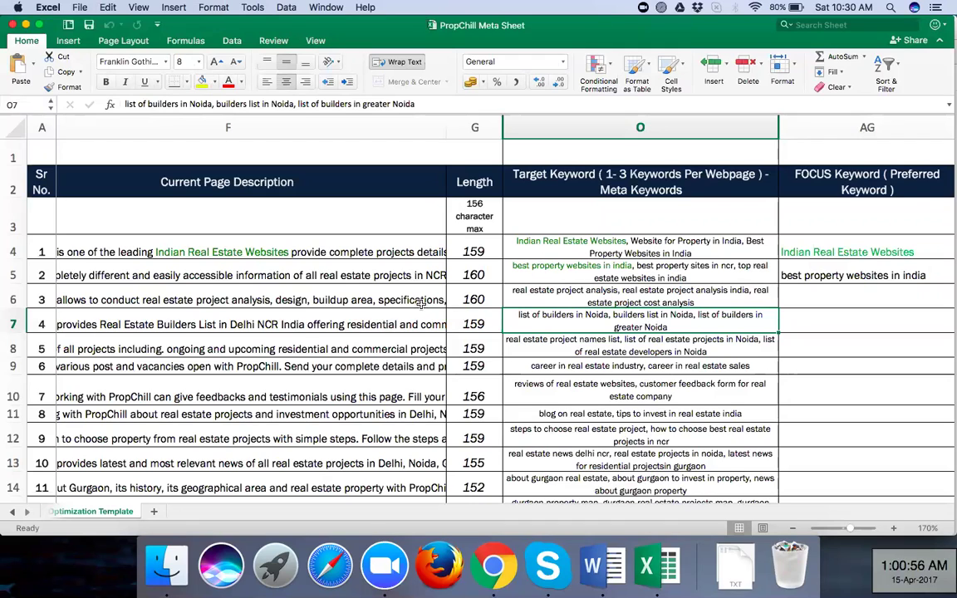
{"action": "scroll", "coordinate": [424, 319], "scroll_direction": "down", "scroll_amount": 1}
{"action": "scroll", "coordinate": [424, 320], "scroll_direction": "down", "scroll_amount": 2}
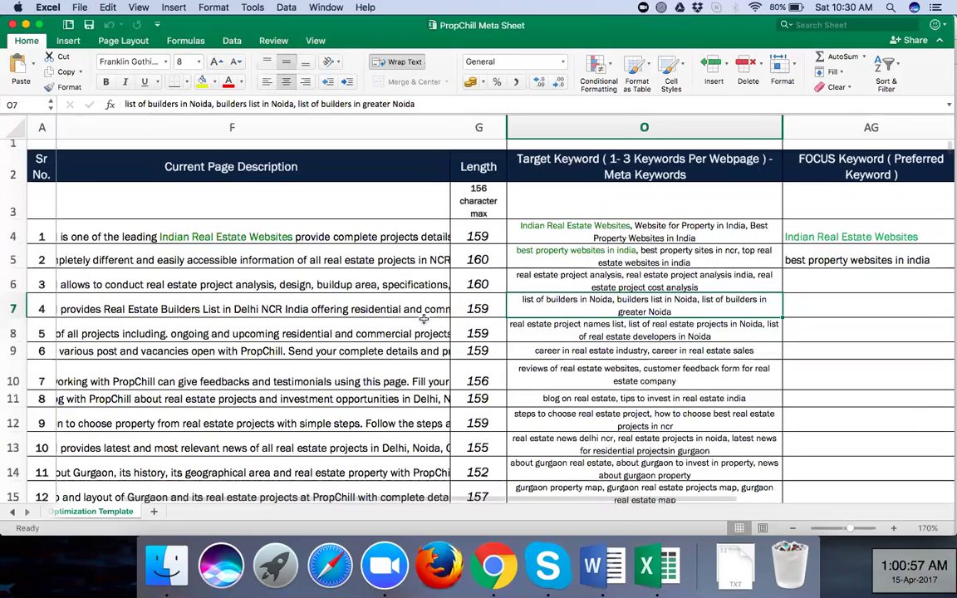
{"action": "scroll", "coordinate": [684, 343], "scroll_direction": "down", "scroll_amount": 2}
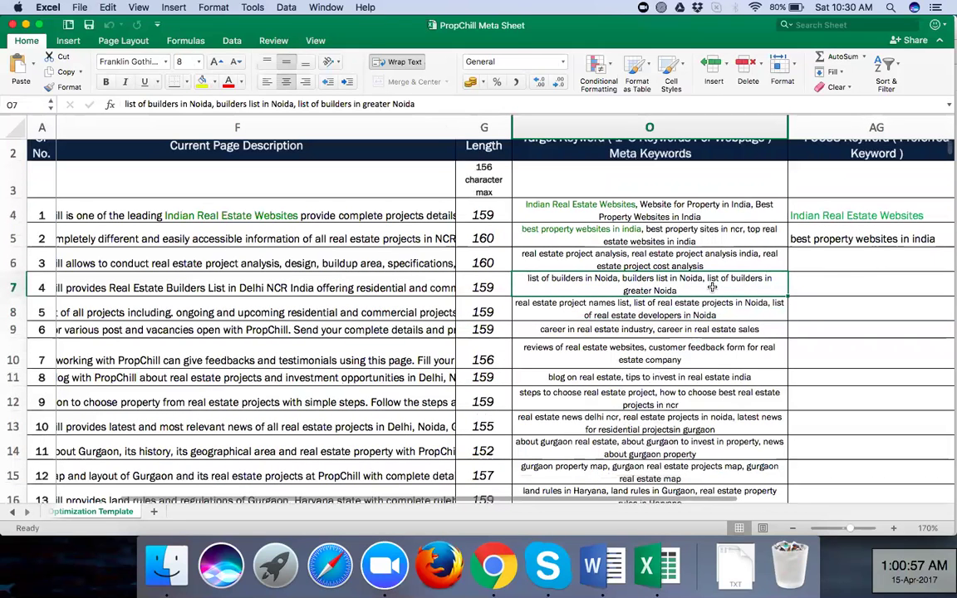
{"action": "scroll", "coordinate": [712, 287], "scroll_direction": "down", "scroll_amount": 10}
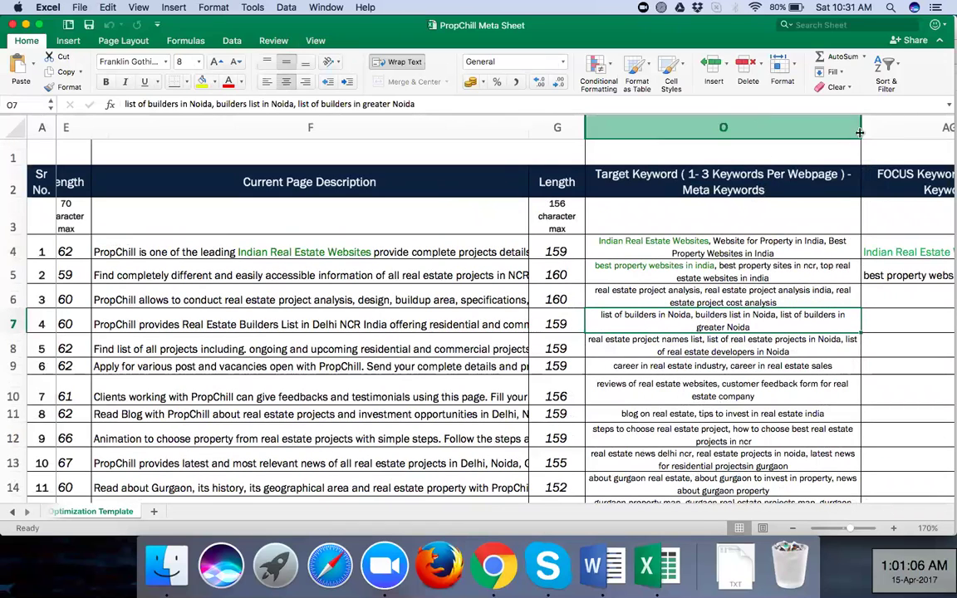
{"action": "left_click", "coordinate": [759, 123]}
{"action": "key", "text": "Right"}
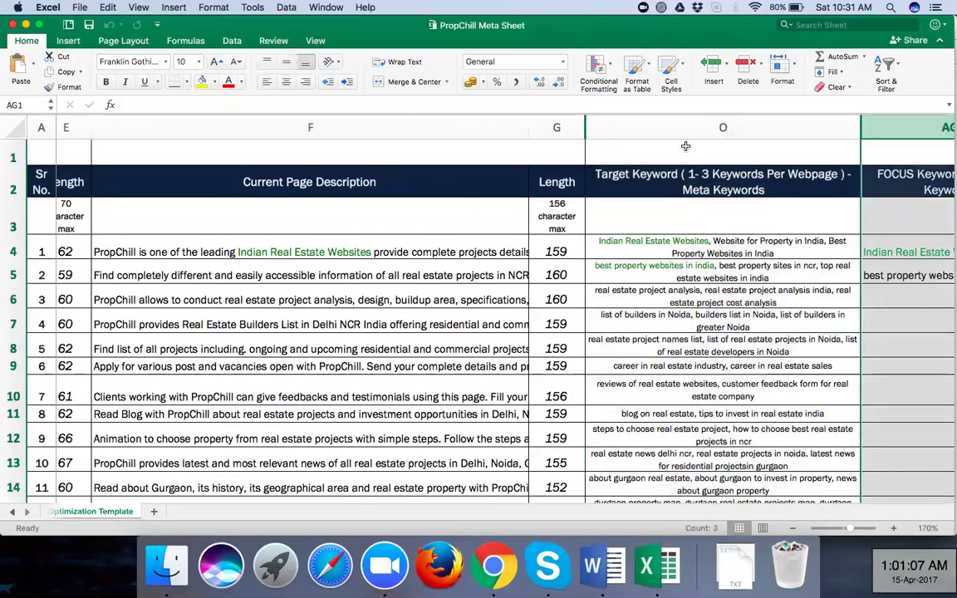
{"action": "scroll", "coordinate": [615, 128], "scroll_direction": "left", "scroll_amount": 3}
{"action": "scroll", "coordinate": [694, 127], "scroll_direction": "left", "scroll_amount": 1}
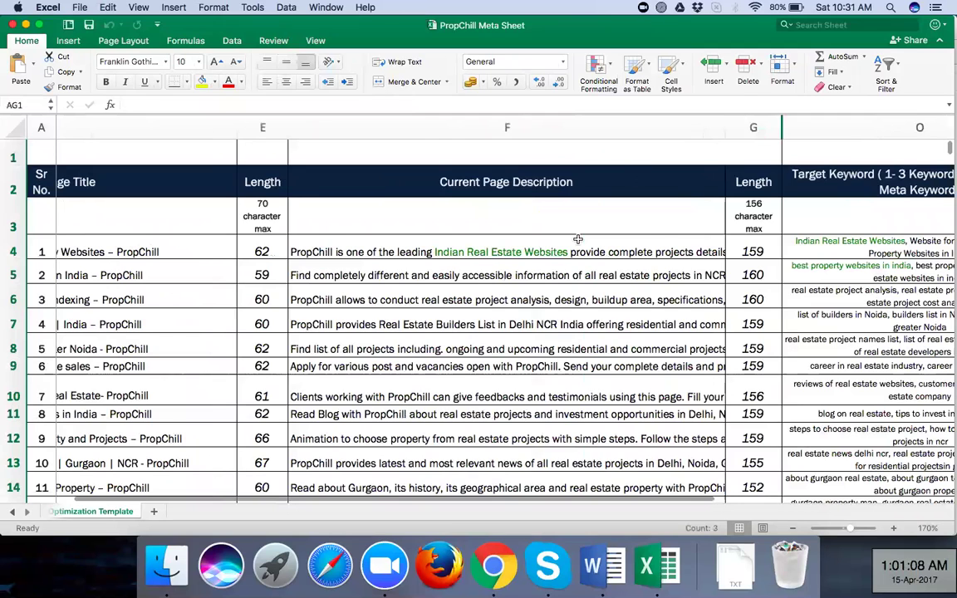
{"action": "scroll", "coordinate": [578, 239], "scroll_direction": "left", "scroll_amount": 3}
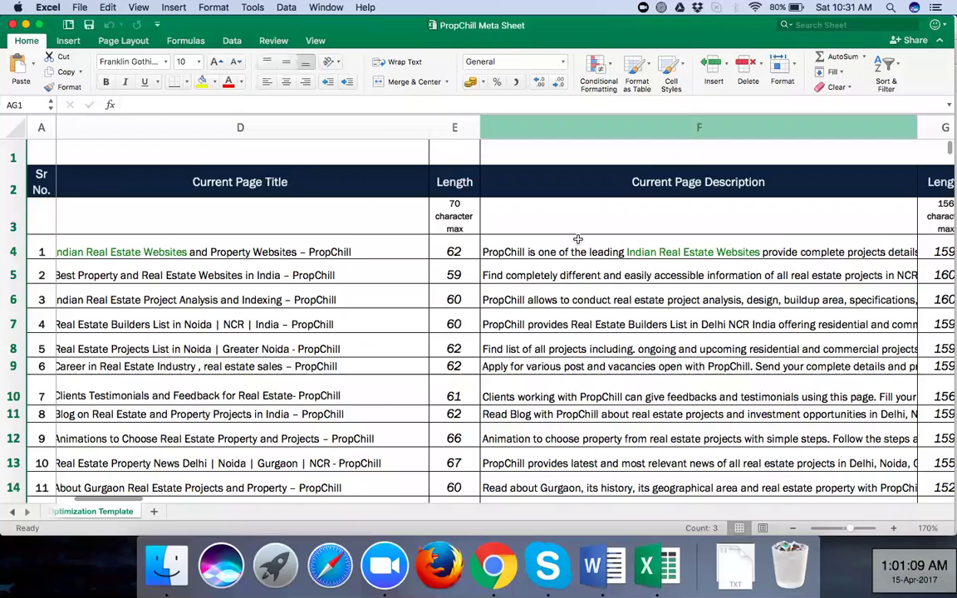
{"action": "scroll", "coordinate": [577, 240], "scroll_direction": "left", "scroll_amount": 8}
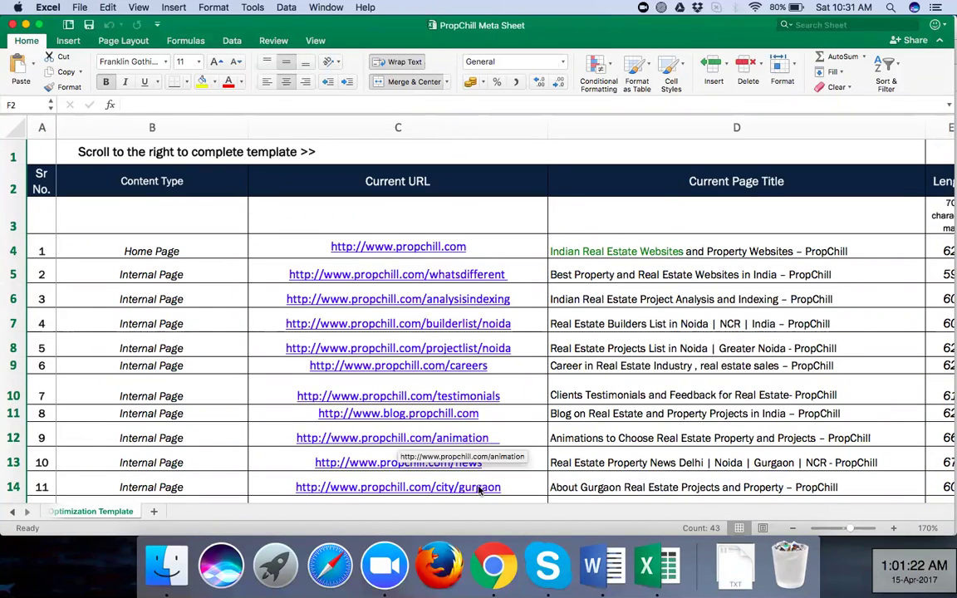
Scroll the Word notes past the SERP, Keyword Planner and AdWords screenshots to Proposal to the Client
{"action": "left_click", "coordinate": [613, 581]}
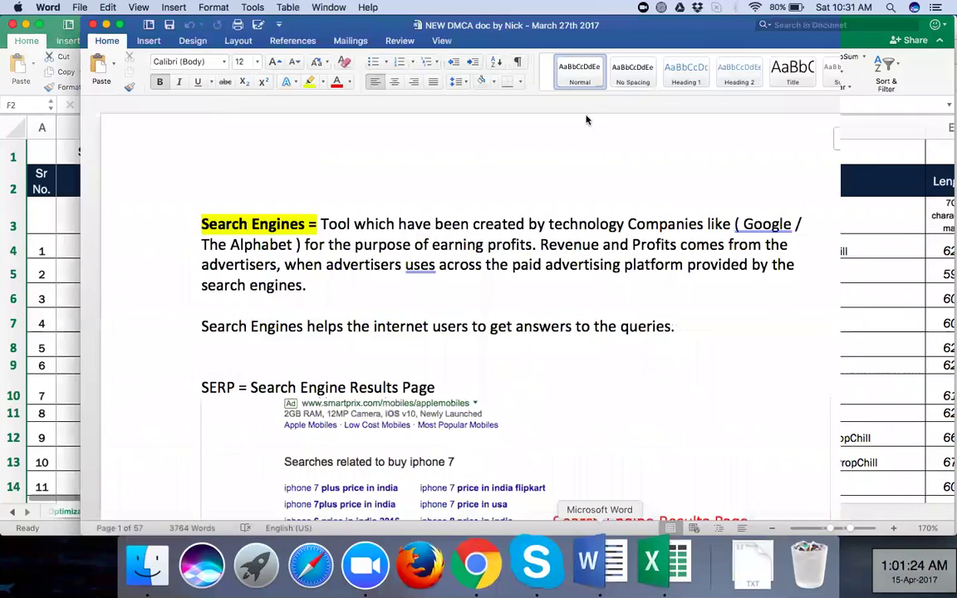
{"action": "scroll", "coordinate": [431, 327], "scroll_direction": "down", "scroll_amount": 5}
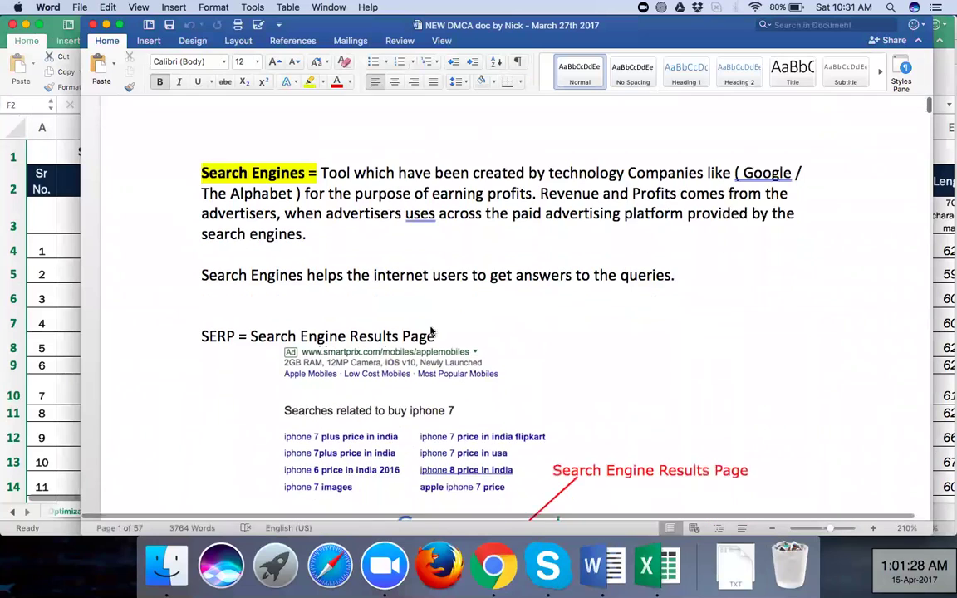
{"action": "scroll", "coordinate": [431, 331], "scroll_direction": "down", "scroll_amount": 4}
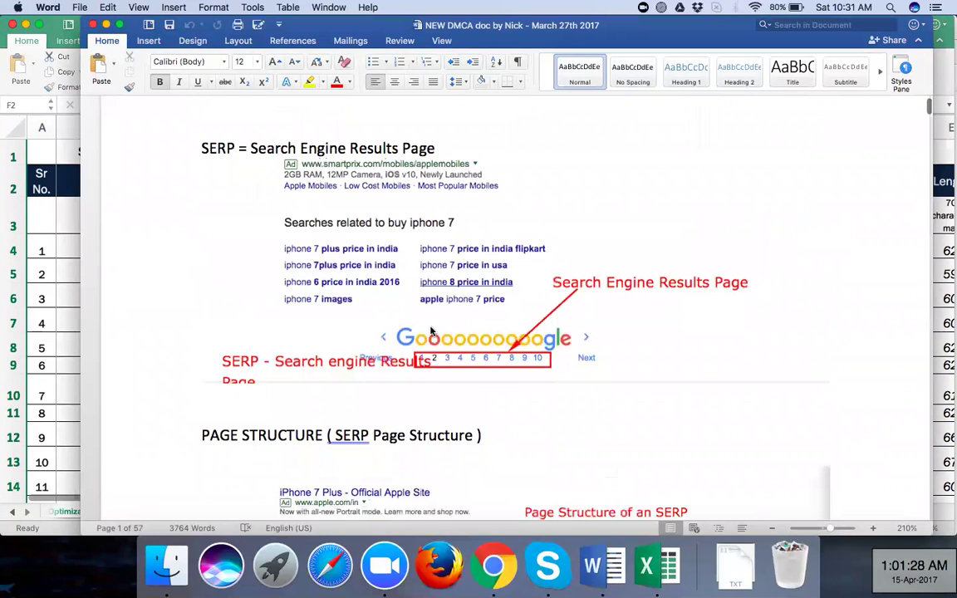
{"action": "scroll", "coordinate": [431, 330], "scroll_direction": "down", "scroll_amount": 12}
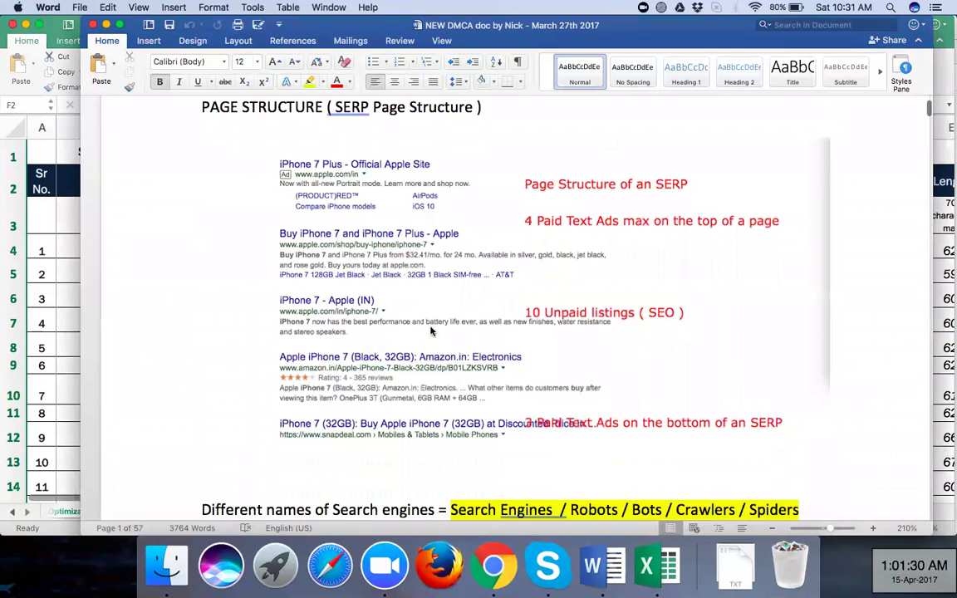
{"action": "scroll", "coordinate": [430, 331], "scroll_direction": "down", "scroll_amount": 20}
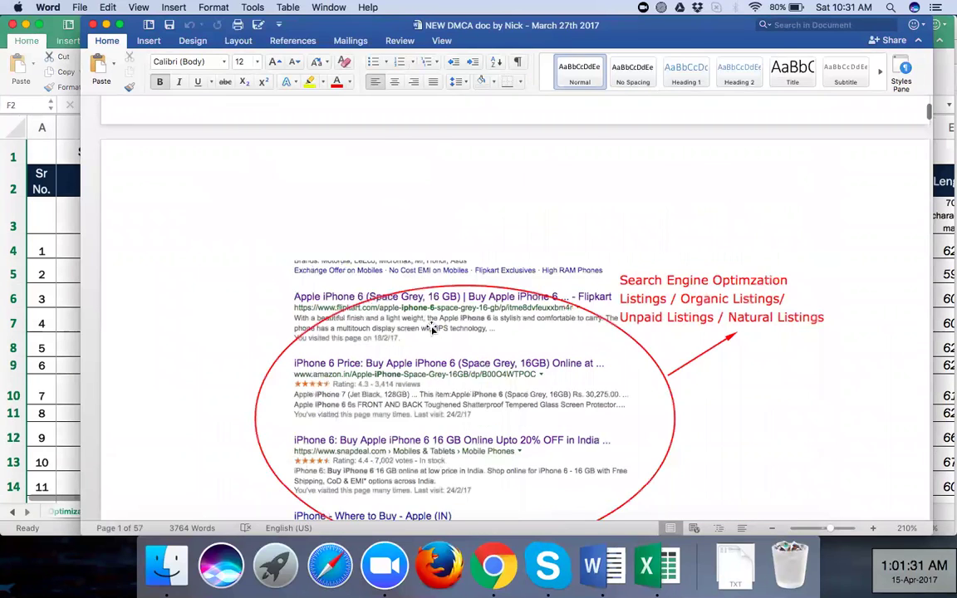
{"action": "scroll", "coordinate": [415, 118], "scroll_direction": "down", "scroll_amount": 13}
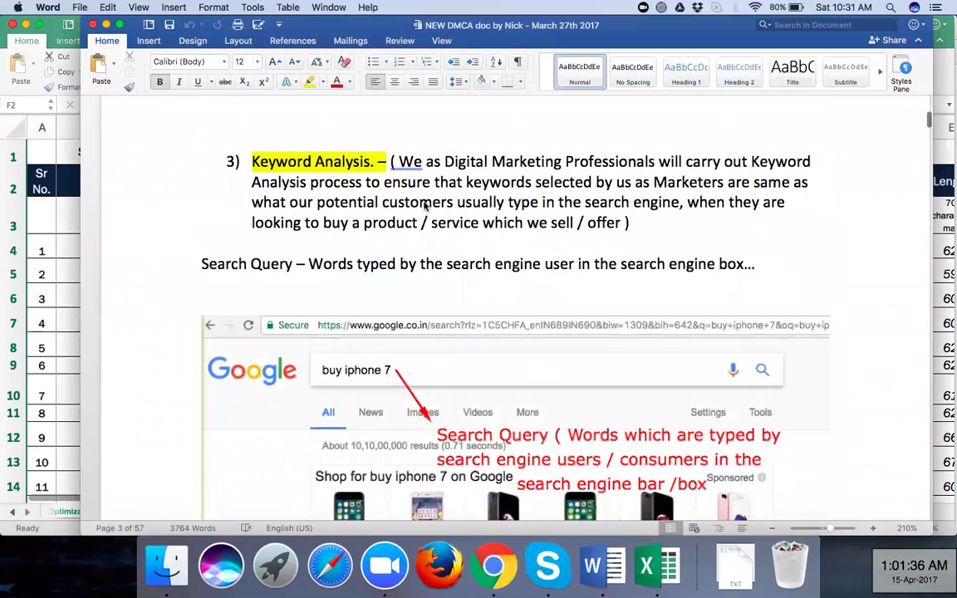
{"action": "scroll", "coordinate": [423, 207], "scroll_direction": "down", "scroll_amount": 3}
{"action": "scroll", "coordinate": [419, 270], "scroll_direction": "down", "scroll_amount": 3}
{"action": "scroll", "coordinate": [292, 311], "scroll_direction": "down", "scroll_amount": 6}
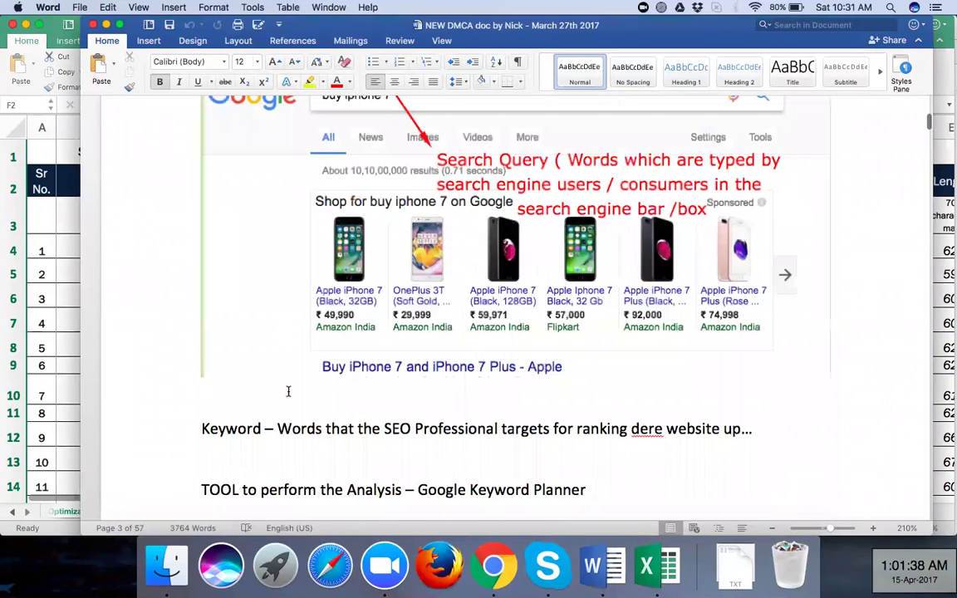
{"action": "scroll", "coordinate": [291, 328], "scroll_direction": "down", "scroll_amount": 6}
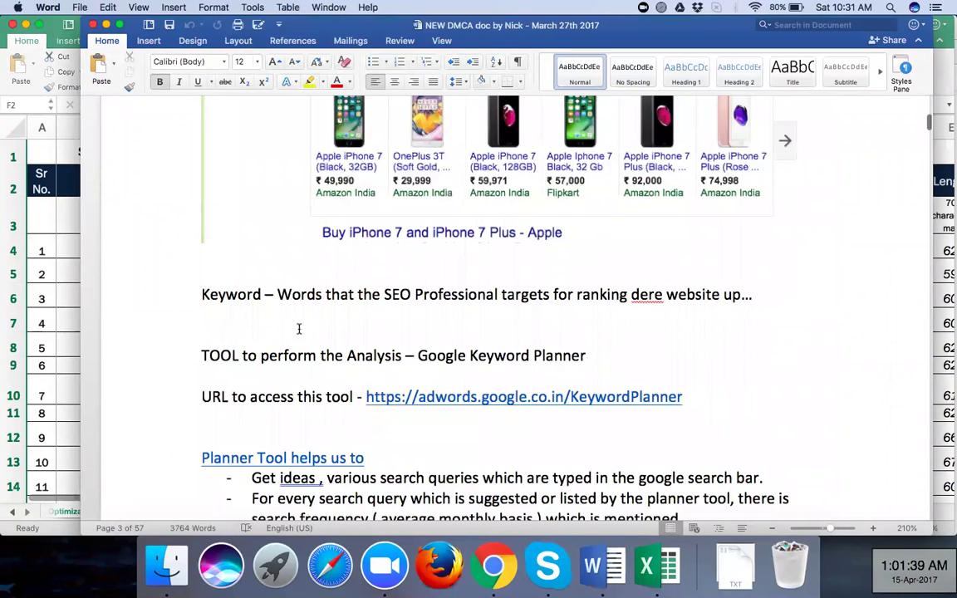
{"action": "scroll", "coordinate": [268, 161], "scroll_direction": "down", "scroll_amount": 10}
{"action": "scroll", "coordinate": [317, 262], "scroll_direction": "down", "scroll_amount": 4}
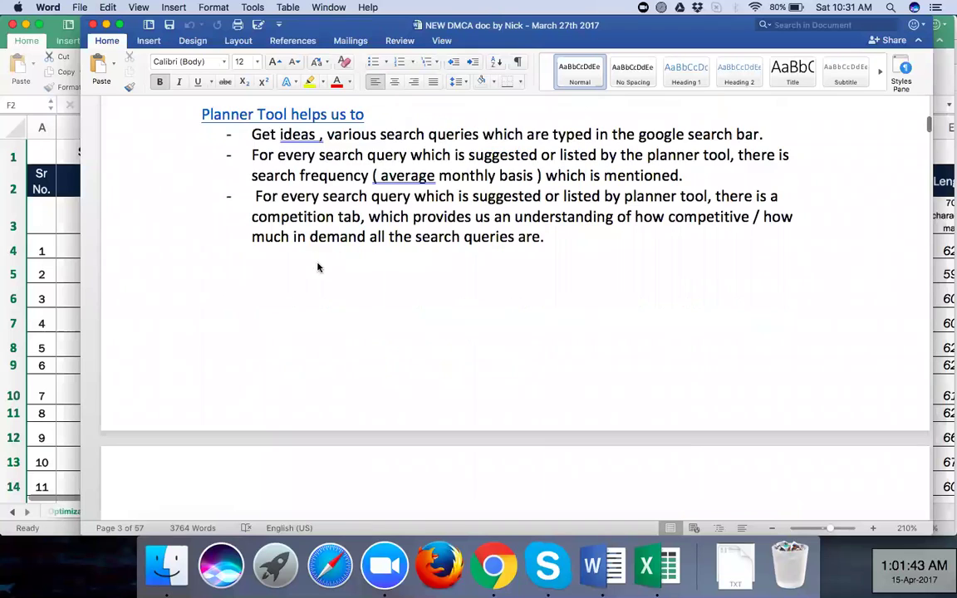
{"action": "scroll", "coordinate": [318, 265], "scroll_direction": "down", "scroll_amount": 10}
{"action": "scroll", "coordinate": [318, 266], "scroll_direction": "down", "scroll_amount": 5}
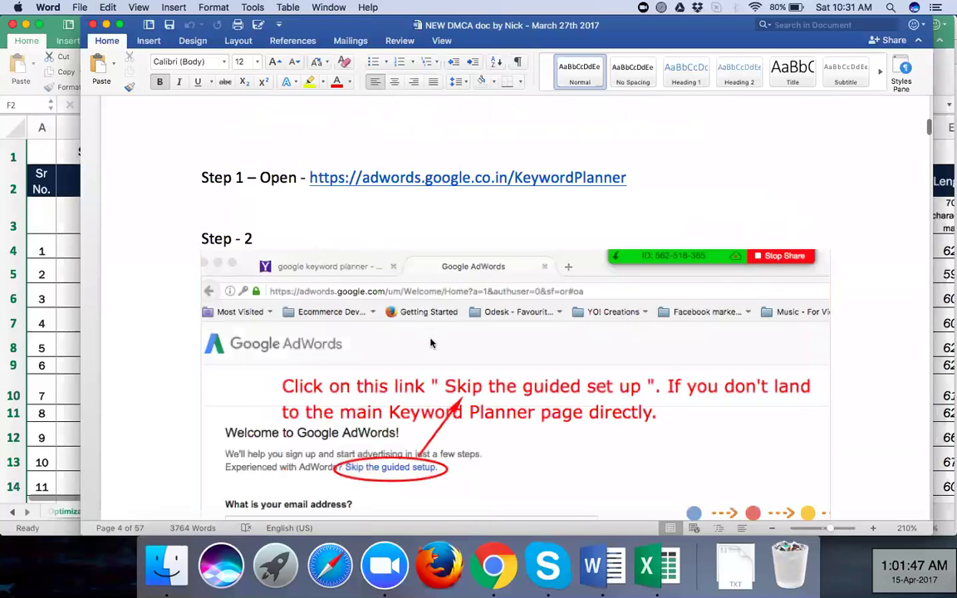
{"action": "scroll", "coordinate": [417, 204], "scroll_direction": "down", "scroll_amount": 2}
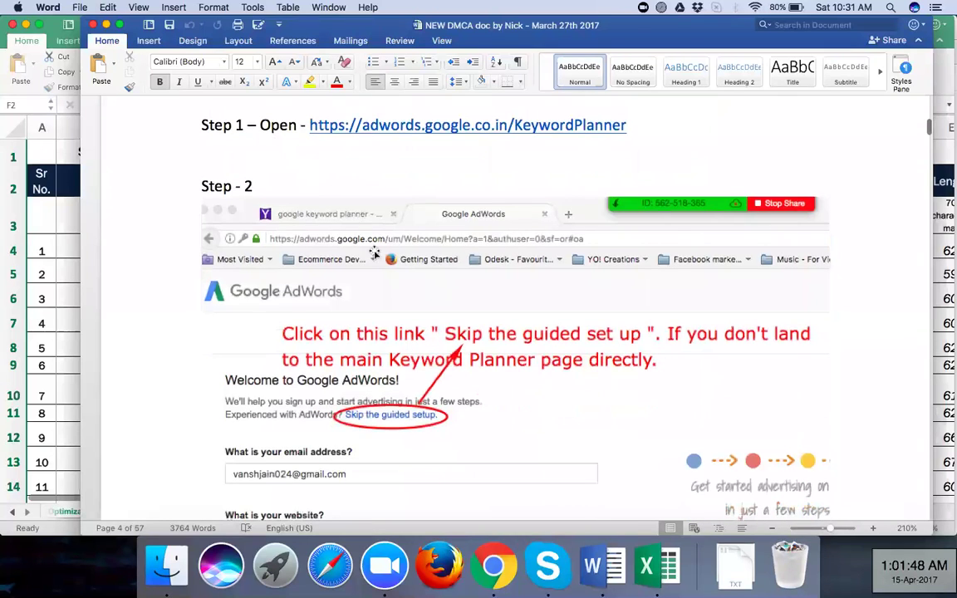
{"action": "scroll", "coordinate": [381, 268], "scroll_direction": "down", "scroll_amount": 6}
{"action": "scroll", "coordinate": [378, 266], "scroll_direction": "down", "scroll_amount": 20}
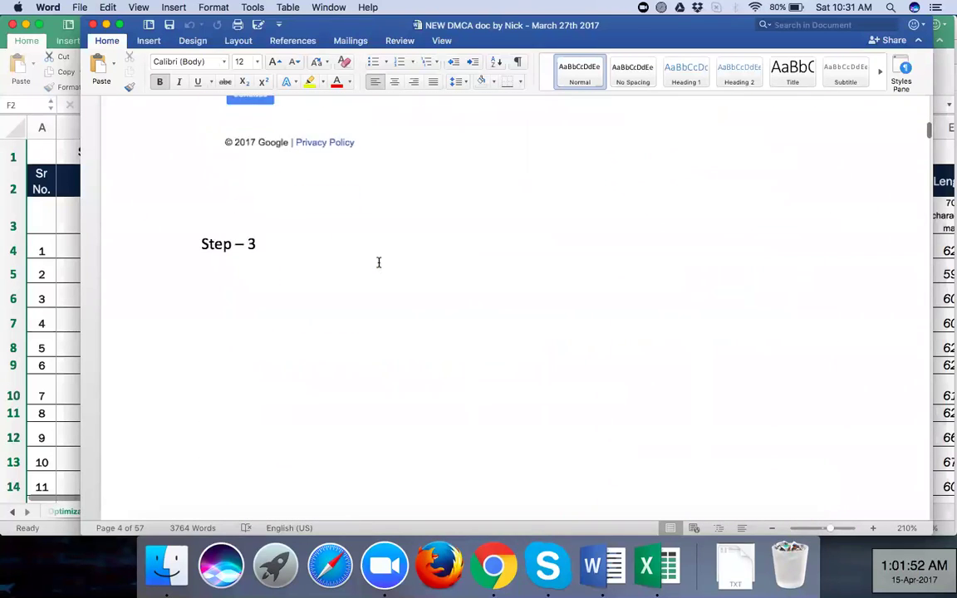
{"action": "scroll", "coordinate": [378, 267], "scroll_direction": "down", "scroll_amount": 3}
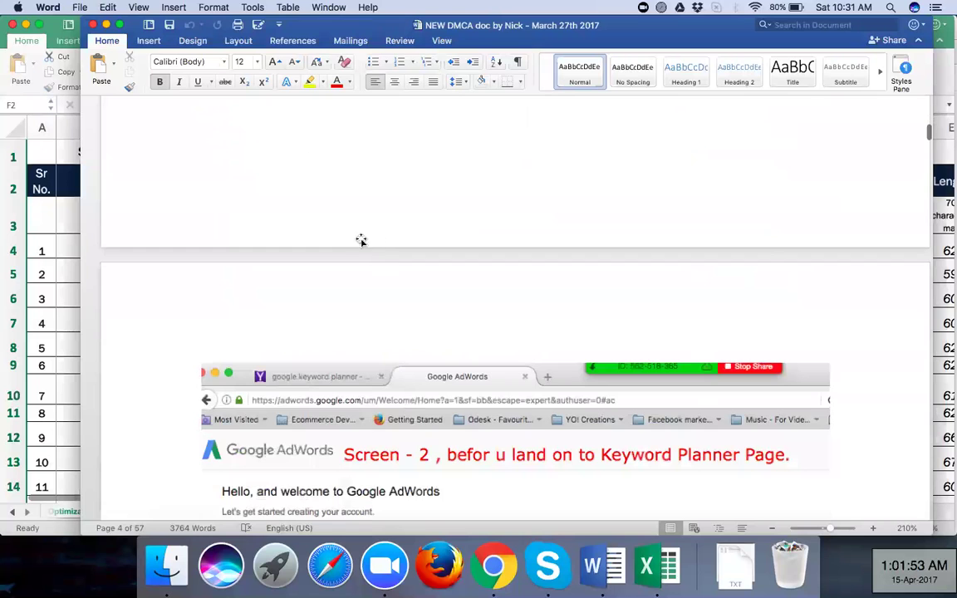
{"action": "scroll", "coordinate": [359, 249], "scroll_direction": "down", "scroll_amount": 13}
{"action": "scroll", "coordinate": [355, 267], "scroll_direction": "down", "scroll_amount": 18}
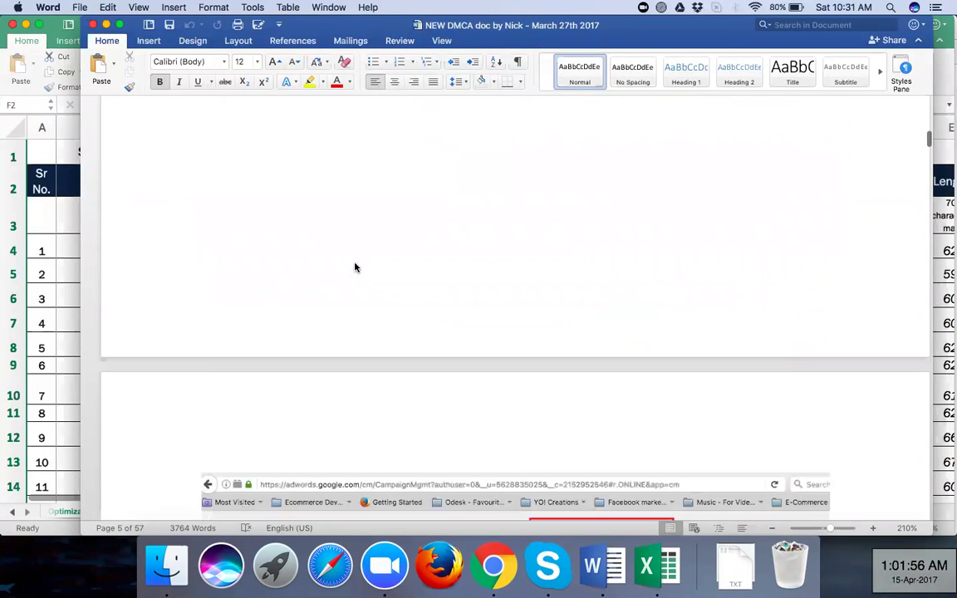
{"action": "scroll", "coordinate": [354, 267], "scroll_direction": "down", "scroll_amount": 1}
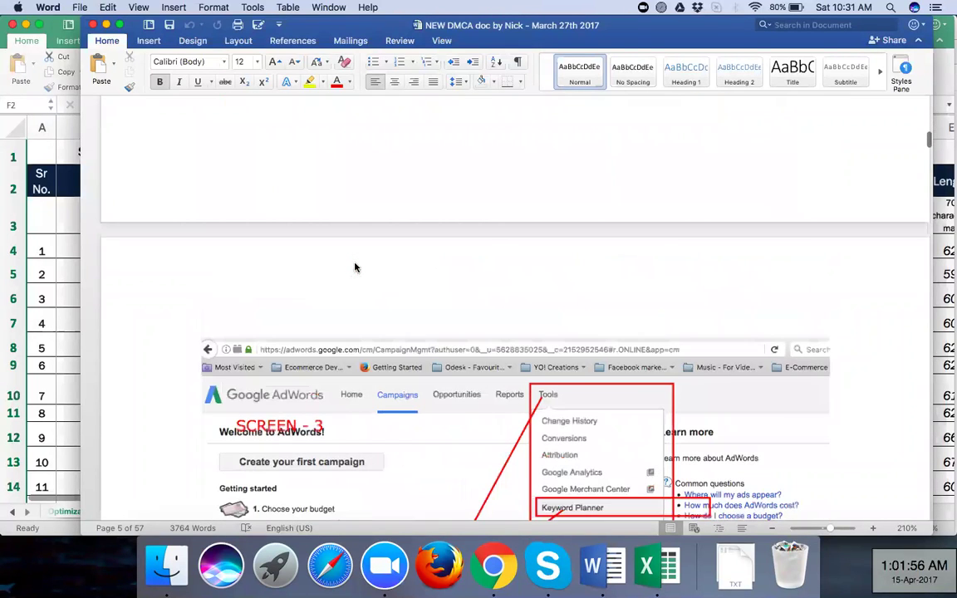
{"action": "scroll", "coordinate": [355, 267], "scroll_direction": "down", "scroll_amount": 15}
{"action": "scroll", "coordinate": [355, 266], "scroll_direction": "up", "scroll_amount": 5}
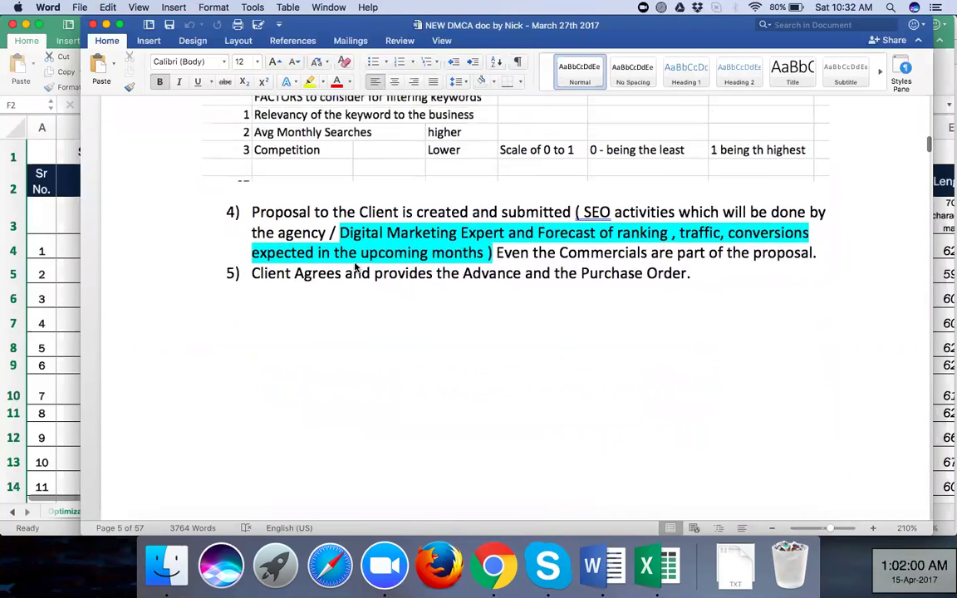
{"action": "scroll", "coordinate": [355, 267], "scroll_direction": "up", "scroll_amount": 1}
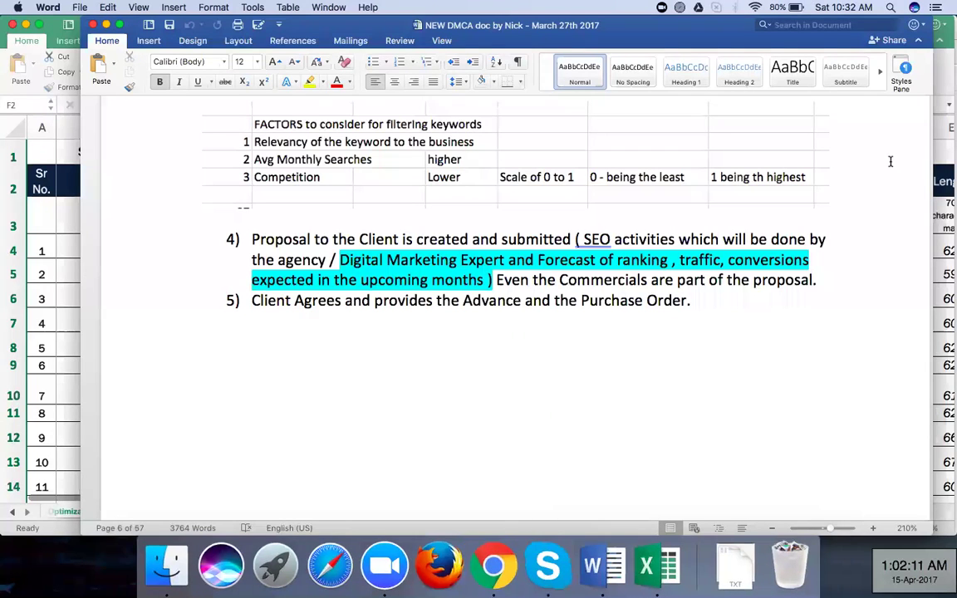
Shift the Word window about 30 px left to reveal more of the spreadsheet
{"action": "left_click_drag", "start_coordinate": [688, 29], "coordinate": [659, 29]}
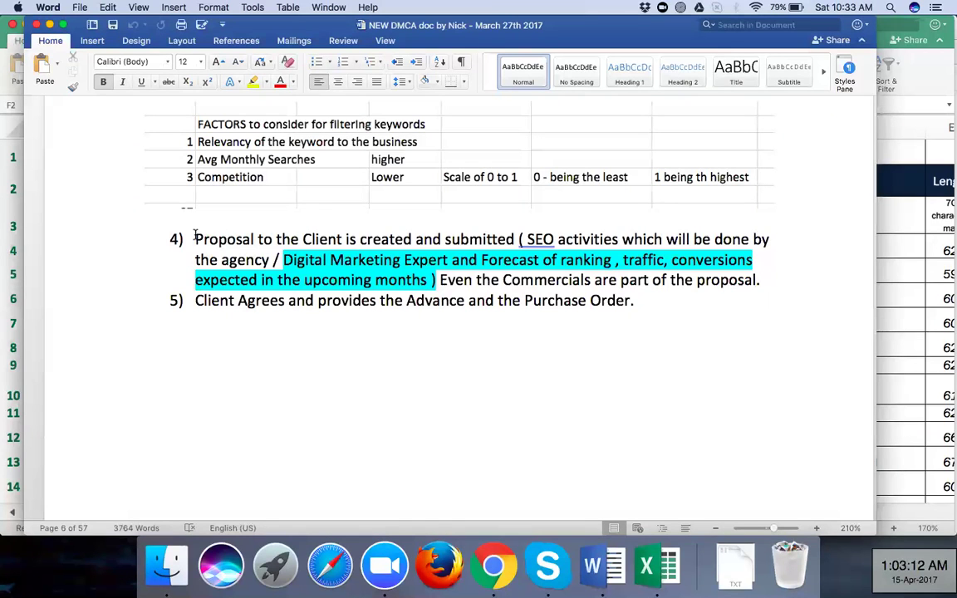
Select item 4's text from 'Digital Marketing Expert' through 'part of the proposal.'
{"action": "left_click_drag", "start_coordinate": [195, 238], "coordinate": [425, 280]}
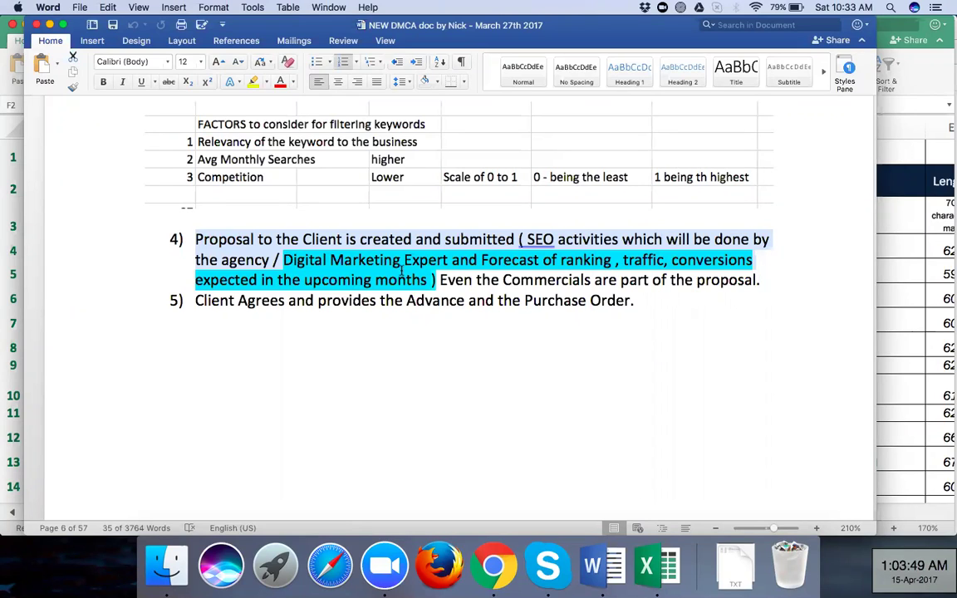
{"action": "left_click", "coordinate": [312, 269]}
{"action": "left_click_drag", "start_coordinate": [313, 269], "coordinate": [283, 260]}
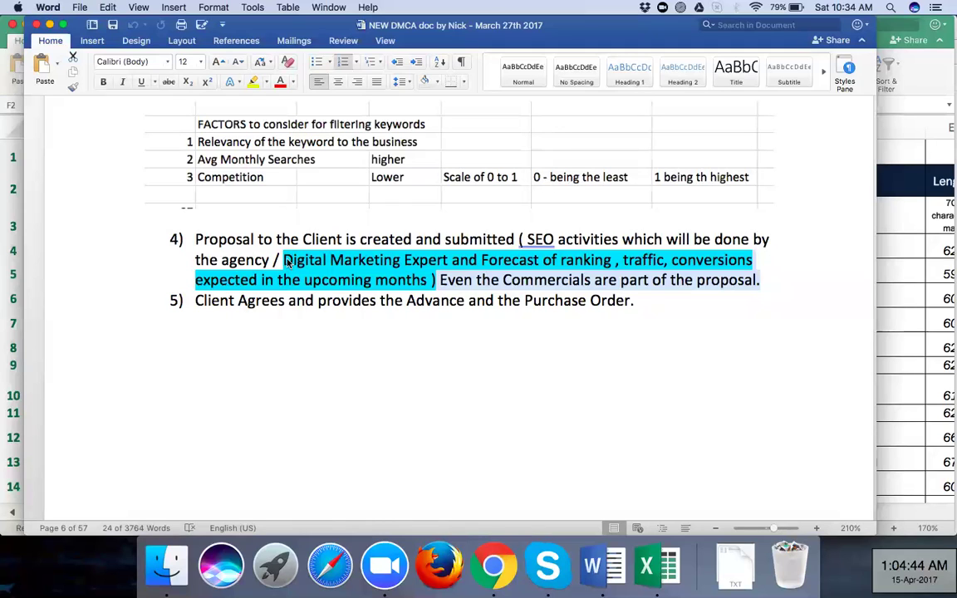
Collapse the item 4 selection, keeping the turquoise-highlighted proposal text unchanged
{"action": "key", "text": "Up"}
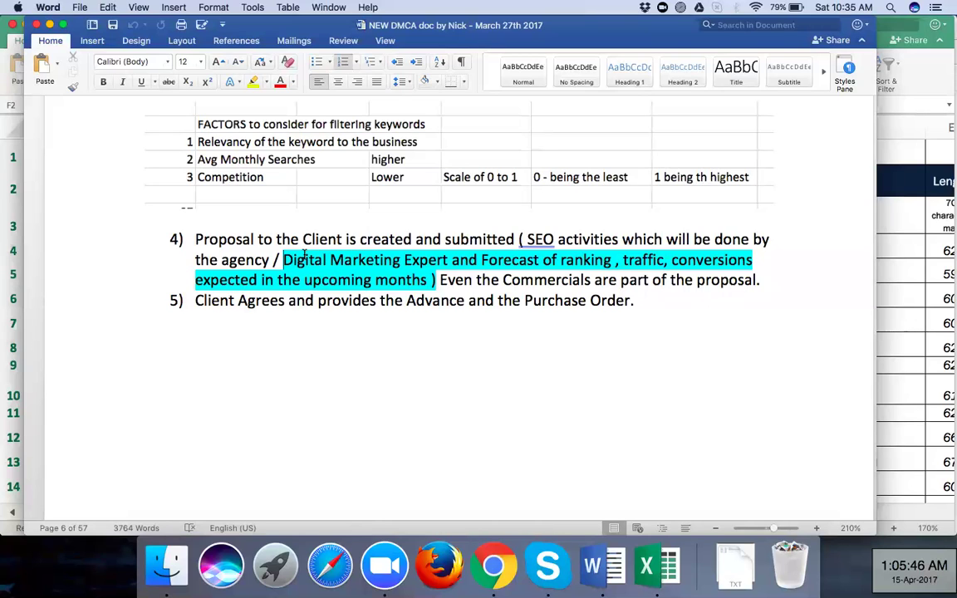
{"action": "type", "text": "Advance and the"}
Scroll past the Keyword Mapping table and yellow notes to section 7) On Page Optimization
{"action": "scroll", "coordinate": [326, 361], "scroll_direction": "down", "scroll_amount": 4}
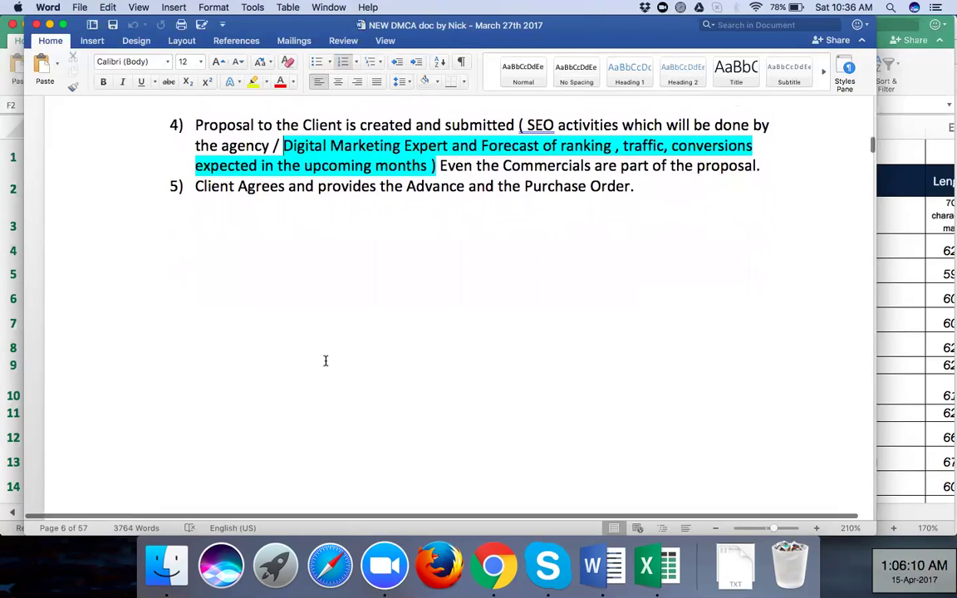
{"action": "scroll", "coordinate": [326, 360], "scroll_direction": "down", "scroll_amount": 12}
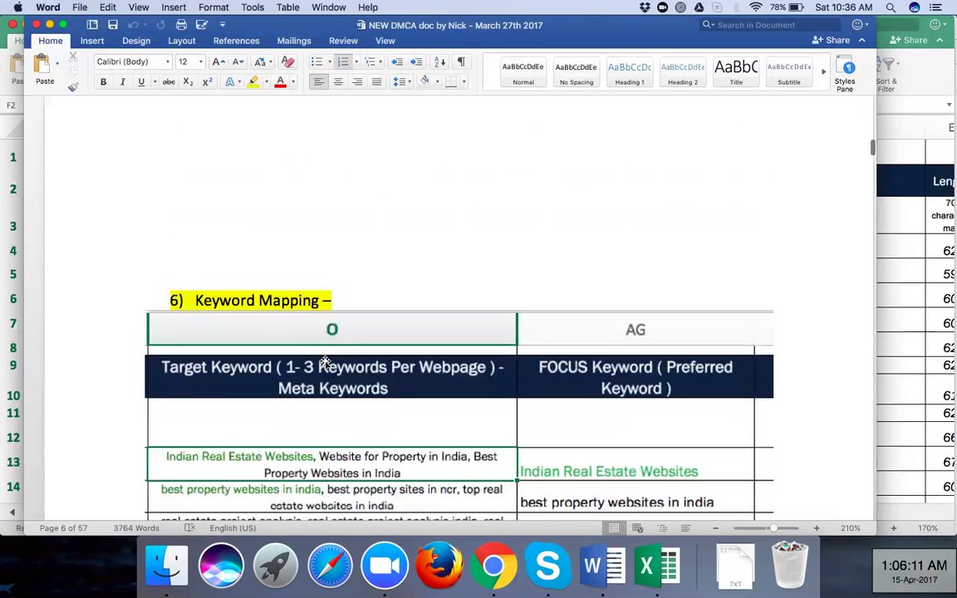
{"action": "scroll", "coordinate": [295, 199], "scroll_direction": "down", "scroll_amount": 1}
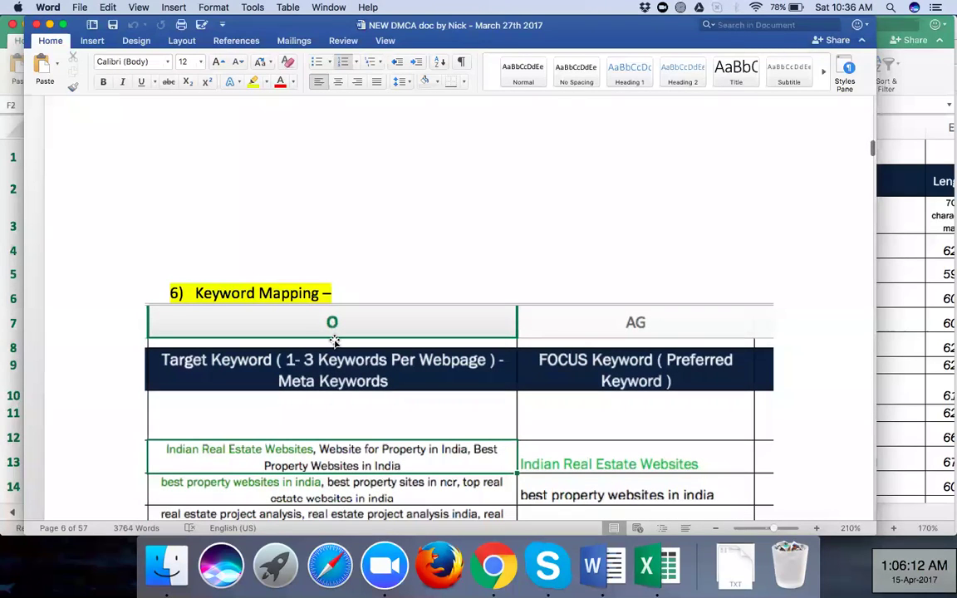
{"action": "scroll", "coordinate": [334, 341], "scroll_direction": "down", "scroll_amount": 7}
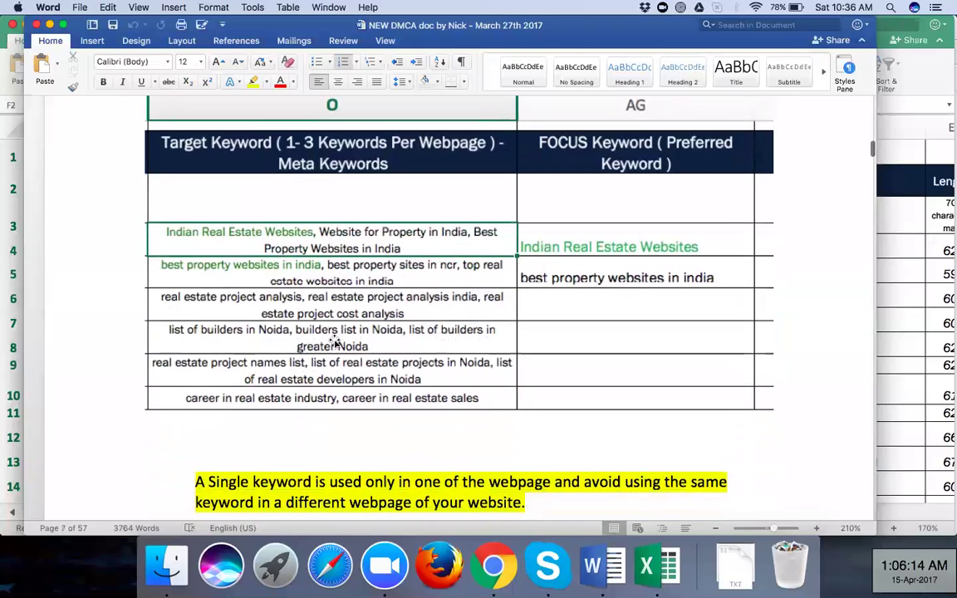
{"action": "scroll", "coordinate": [335, 343], "scroll_direction": "down", "scroll_amount": 2}
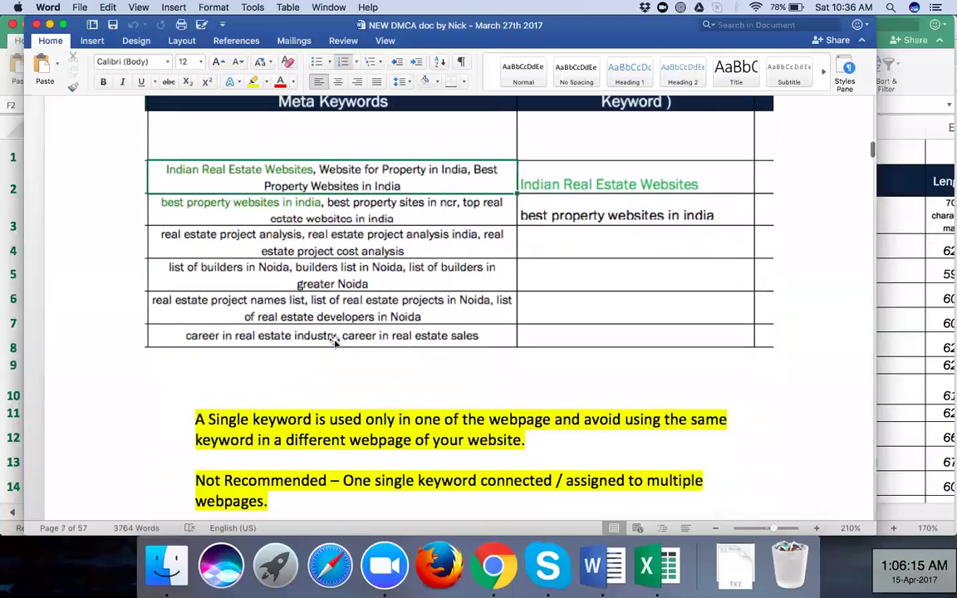
{"action": "scroll", "coordinate": [335, 340], "scroll_direction": "down", "scroll_amount": 8}
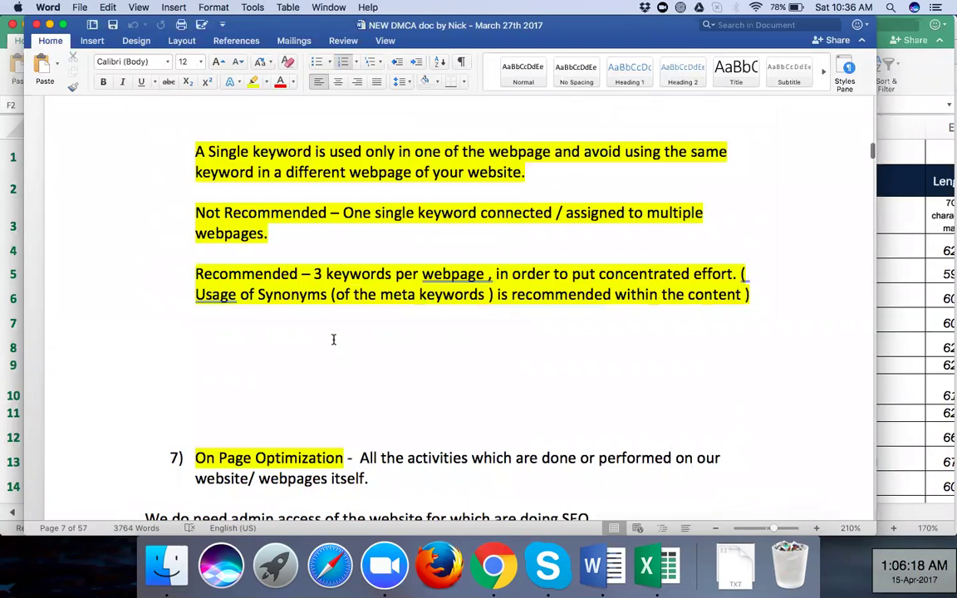
{"action": "scroll", "coordinate": [334, 339], "scroll_direction": "down", "scroll_amount": 3}
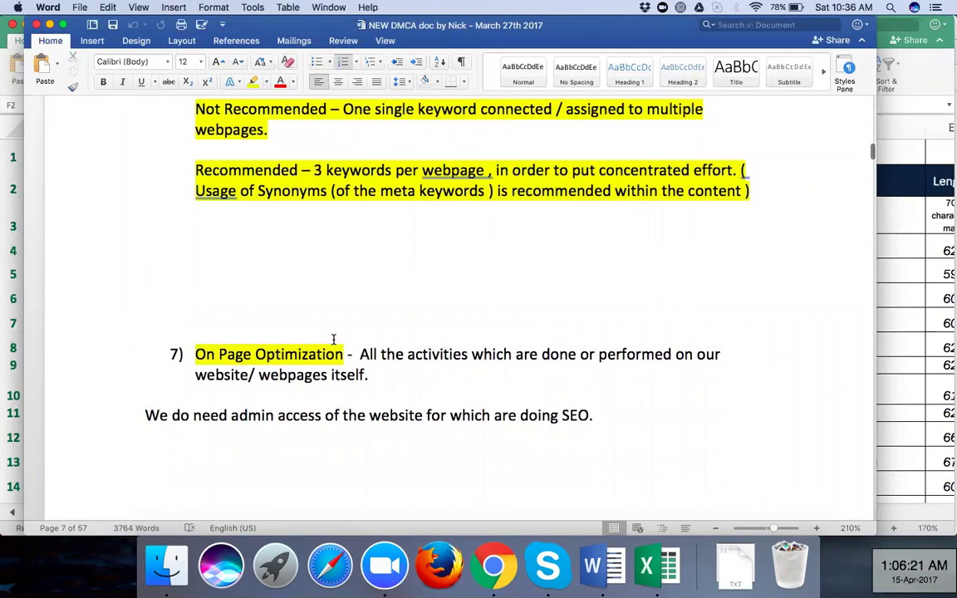
{"action": "scroll", "coordinate": [333, 339], "scroll_direction": "down", "scroll_amount": 4}
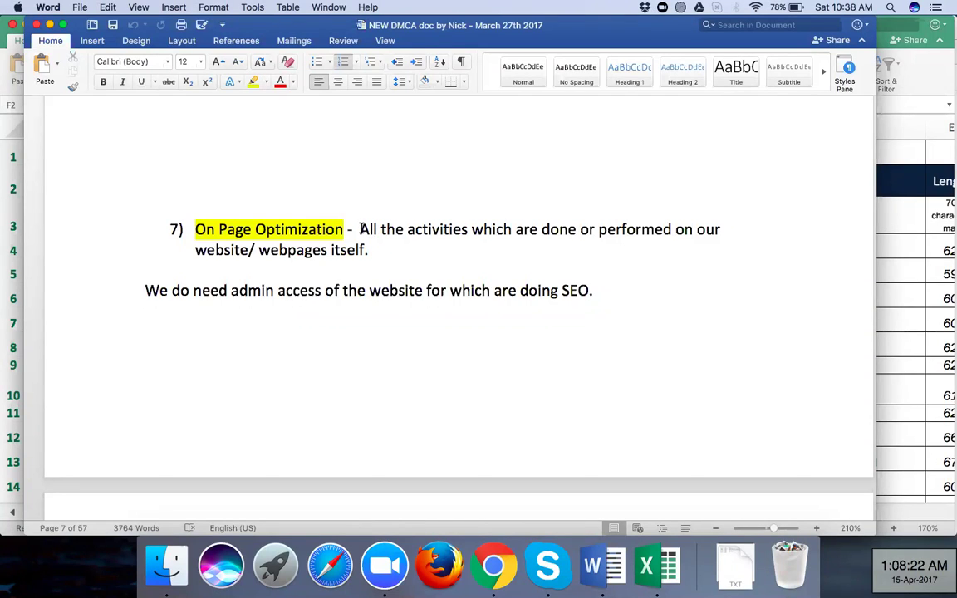
Select the sentence defining On Page Optimization as activities done on our own website or webpages
{"action": "left_click_drag", "start_coordinate": [361, 229], "coordinate": [382, 250]}
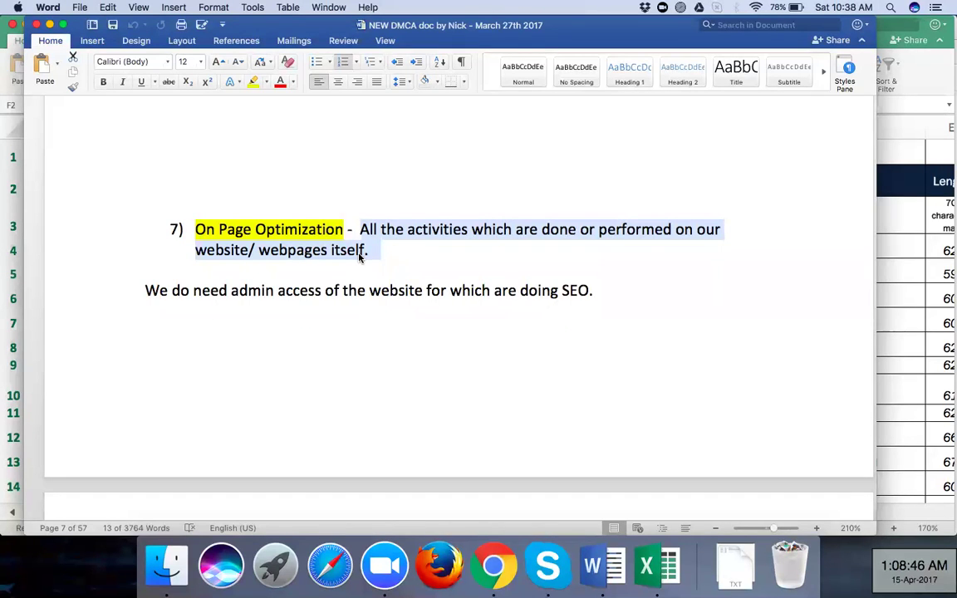
Bring up the Fashion for Fab home page, scroll its sections, and open Tailor's Cut Western Wear
{"action": "left_click", "coordinate": [492, 563]}
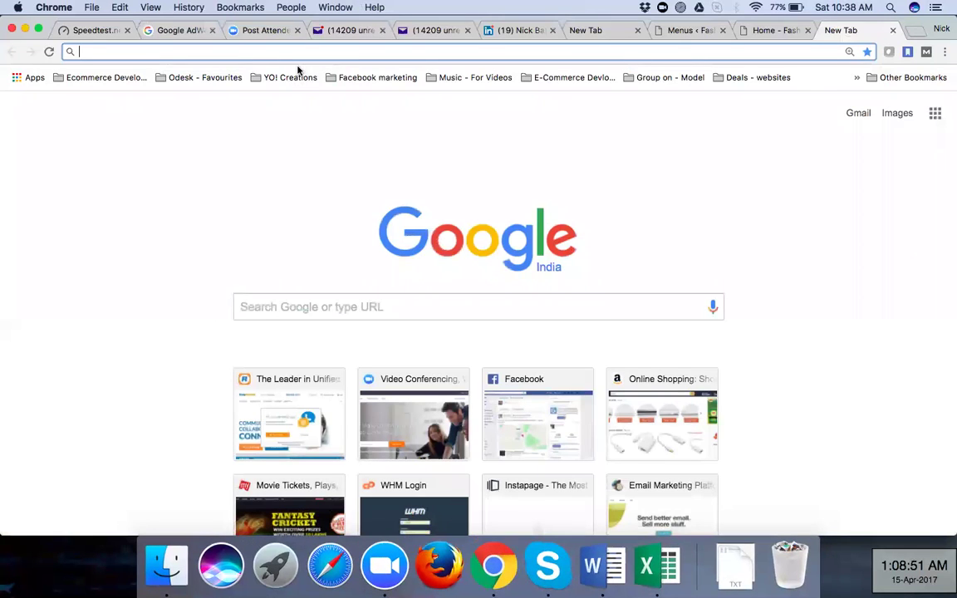
{"action": "left_click", "coordinate": [763, 31]}
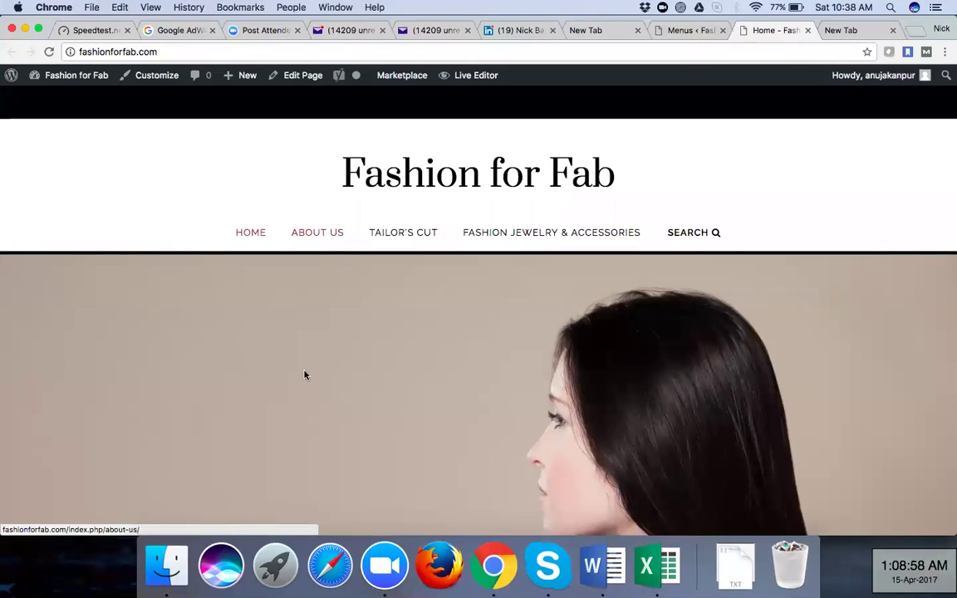
{"action": "scroll", "coordinate": [304, 376], "scroll_direction": "down", "scroll_amount": 8}
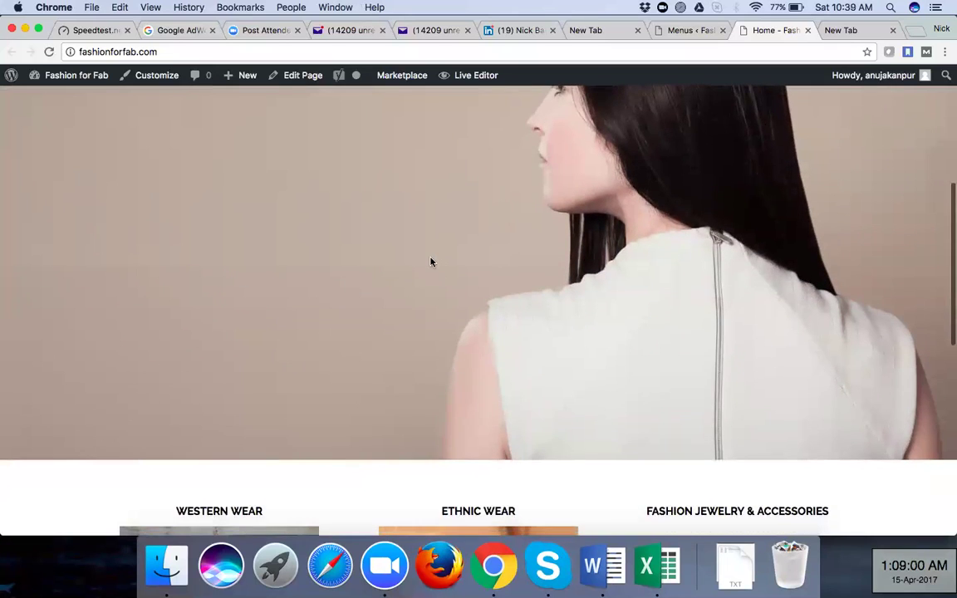
{"action": "scroll", "coordinate": [430, 262], "scroll_direction": "up", "scroll_amount": 8}
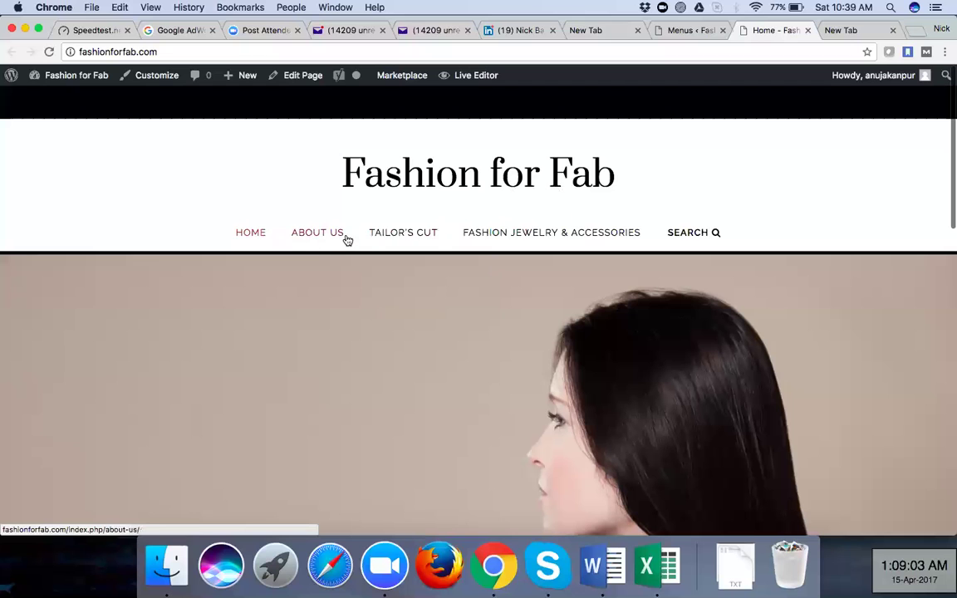
{"action": "scroll", "coordinate": [342, 336], "scroll_direction": "down", "scroll_amount": 4}
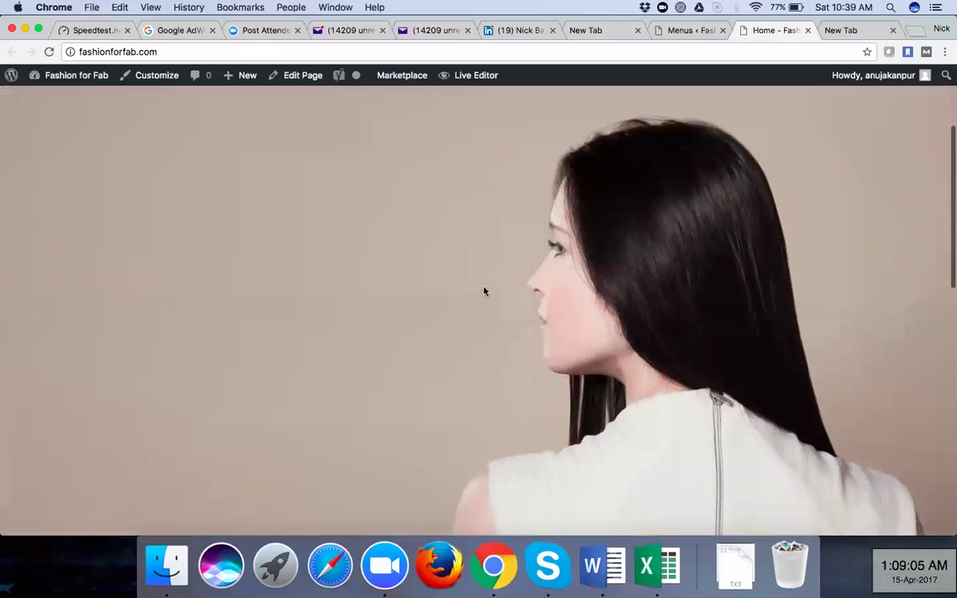
{"action": "scroll", "coordinate": [485, 291], "scroll_direction": "down", "scroll_amount": 12}
{"action": "scroll", "coordinate": [515, 223], "scroll_direction": "up", "scroll_amount": 15}
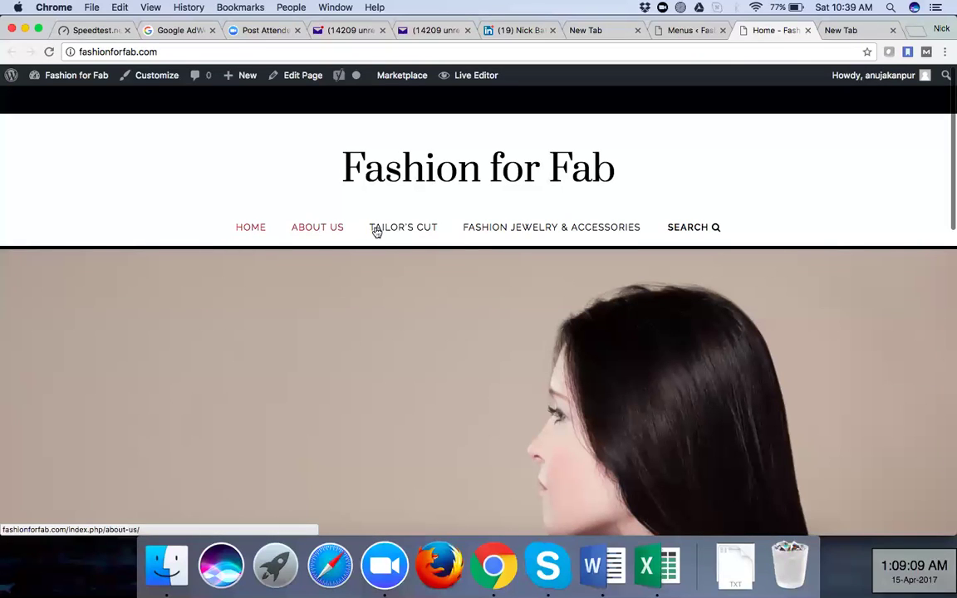
{"action": "left_click", "coordinate": [396, 264]}
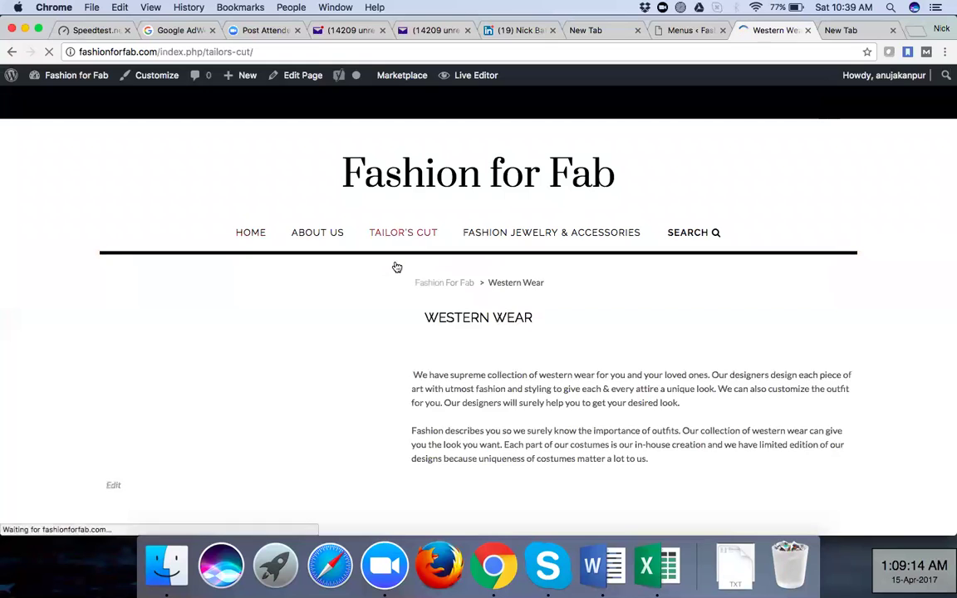
Scroll through the Western Wear page's heading, photo and two description paragraphs, then back up
{"action": "scroll", "coordinate": [415, 349], "scroll_direction": "down", "scroll_amount": 5}
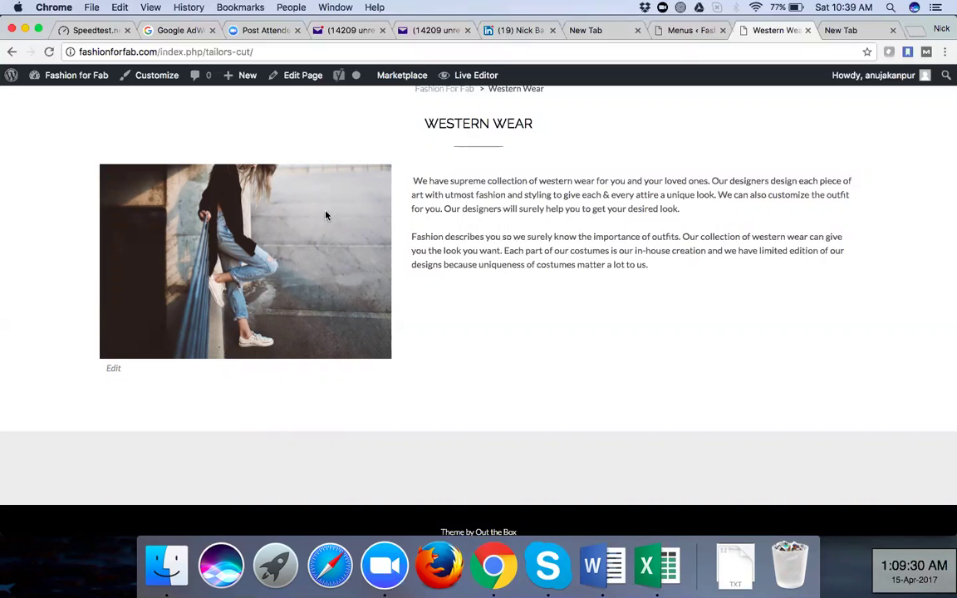
{"action": "scroll", "coordinate": [462, 226], "scroll_direction": "up", "scroll_amount": 5}
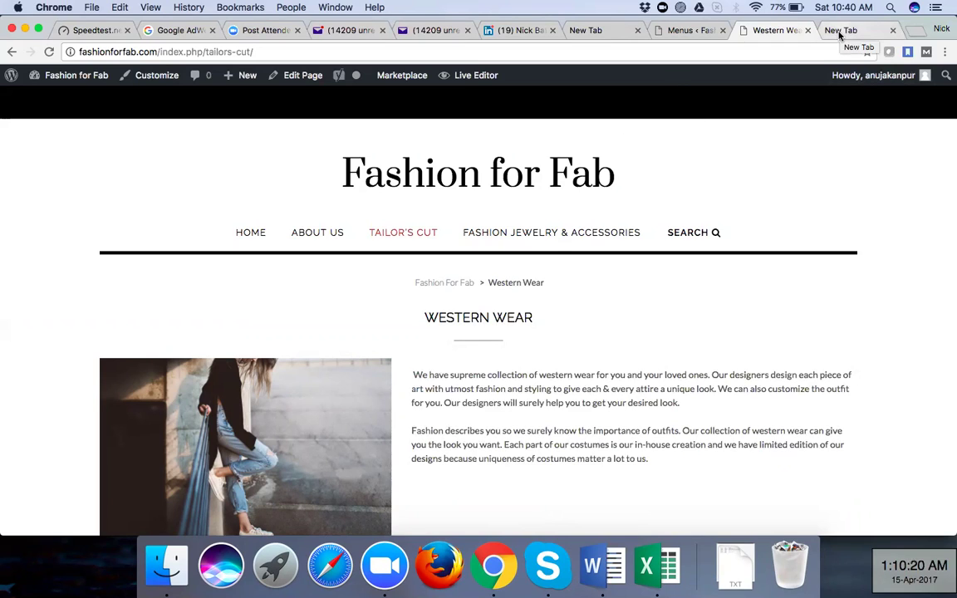
Move to the blank New Tab and put the cursor in its address bar
{"action": "key", "text": "ctrl+Tab"}
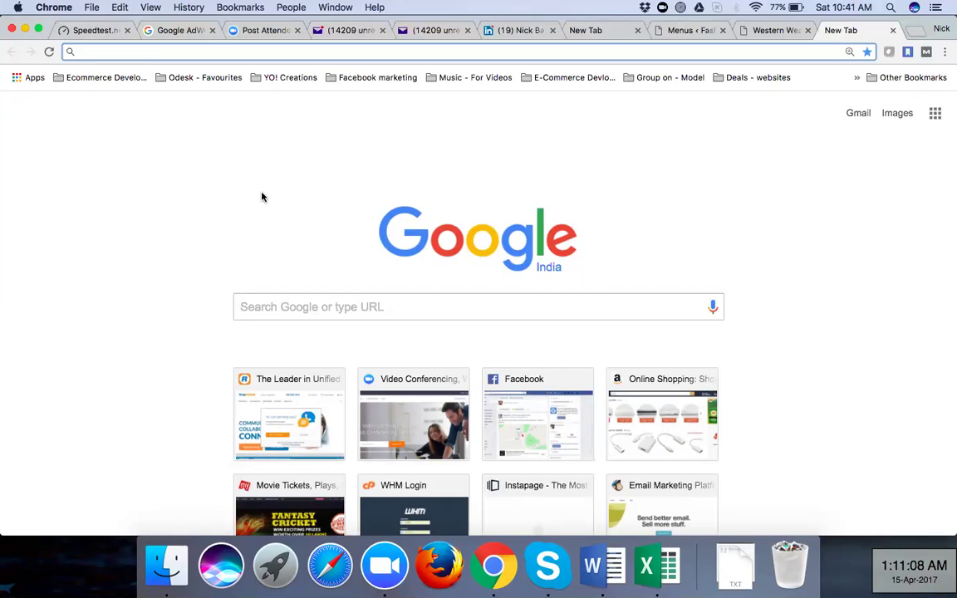
{"action": "left_click", "coordinate": [266, 51]}
Load searchenginewatch.com from the 'sea' address-bar suggestion and select its address
{"action": "type", "text": "searchenginewatch.com"}
{"action": "key", "text": "Return"}
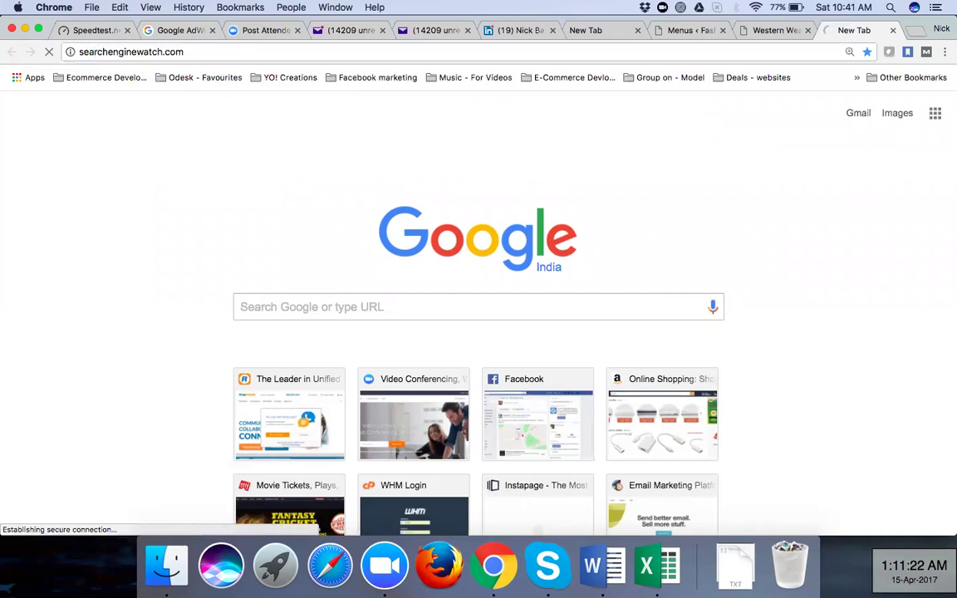
{"action": "left_click", "coordinate": [333, 53]}
{"action": "key", "text": "super+c"}
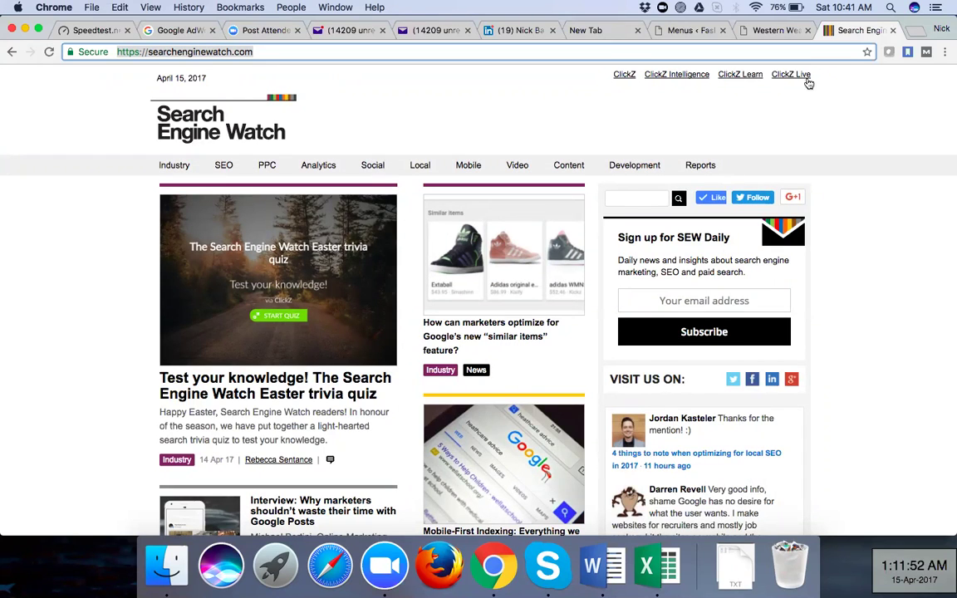
Load opensiteexplorer.com in a new tab via the 'open' suggestion
{"action": "left_click", "coordinate": [918, 31]}
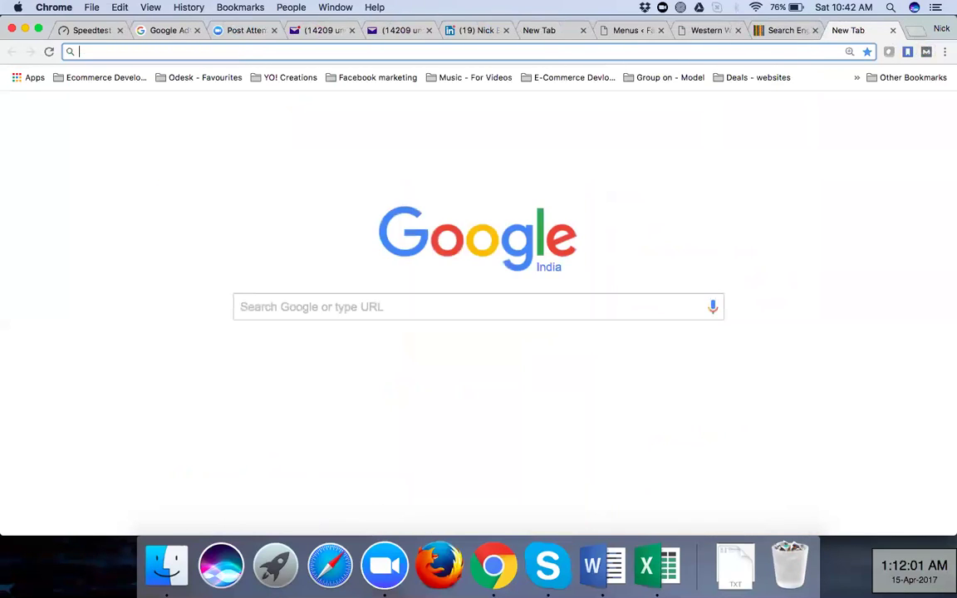
{"action": "type", "text": "o"}
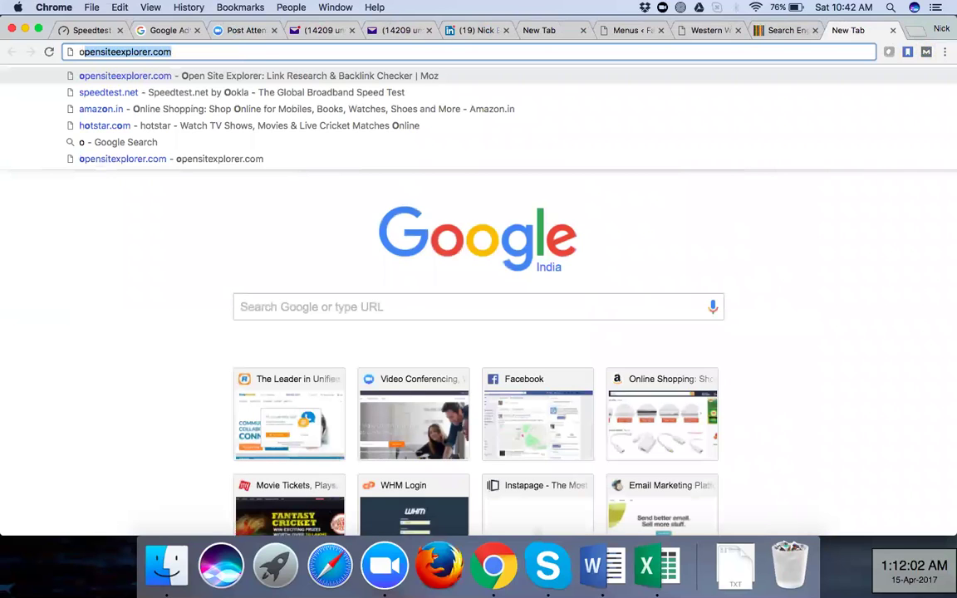
{"action": "type", "text": "pens"}
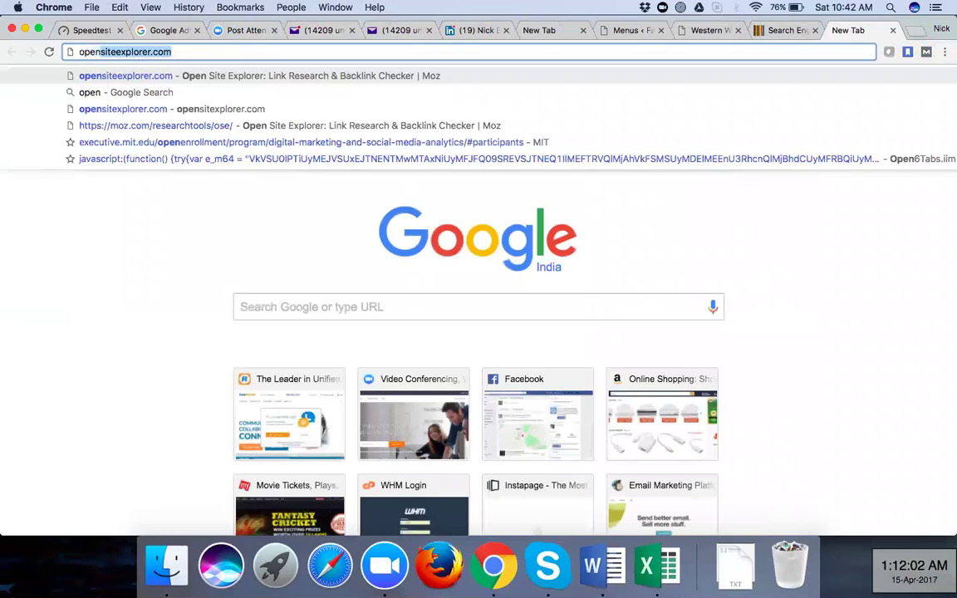
{"action": "key", "text": "Return"}
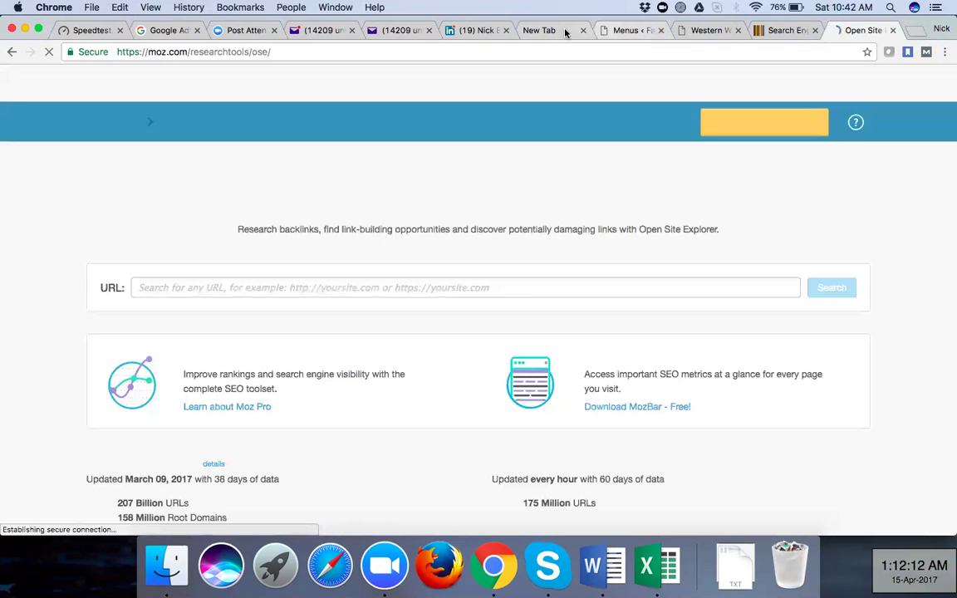
Close the spare blank tab and return to the Search Engine Watch tab
{"action": "left_click", "coordinate": [591, 34]}
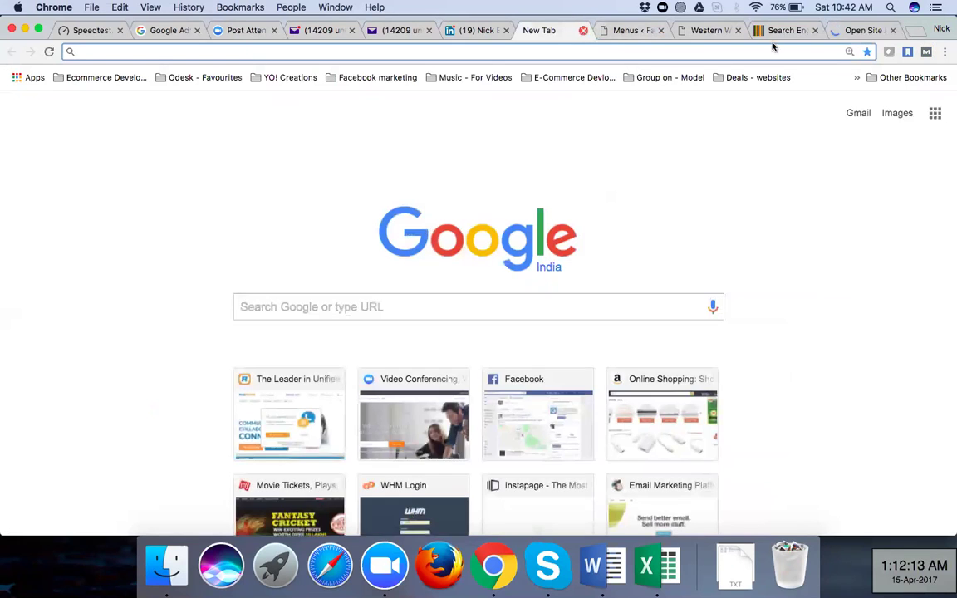
{"action": "key", "text": "super+w"}
{"action": "left_click", "coordinate": [845, 33]}
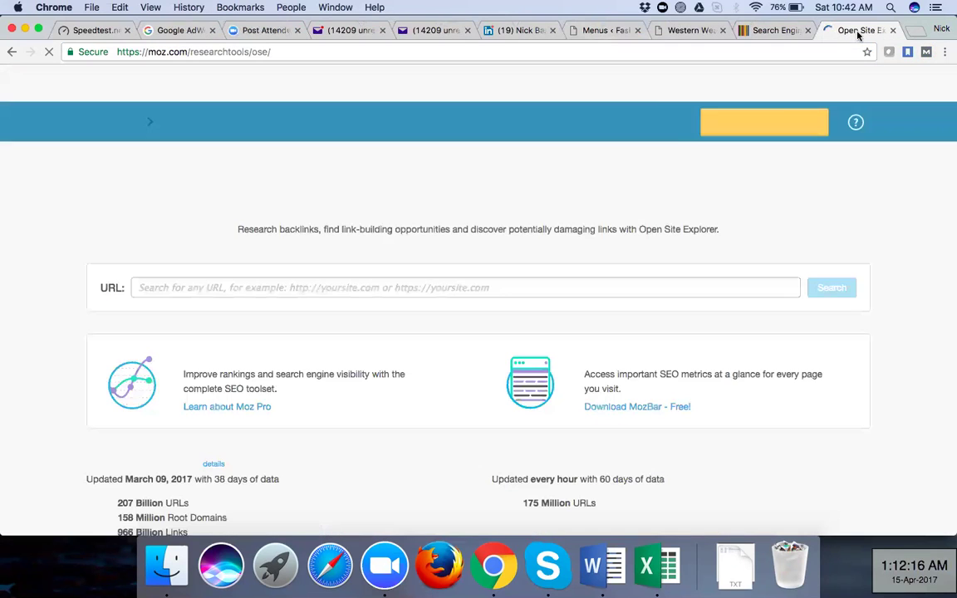
{"action": "left_click", "coordinate": [257, 52]}
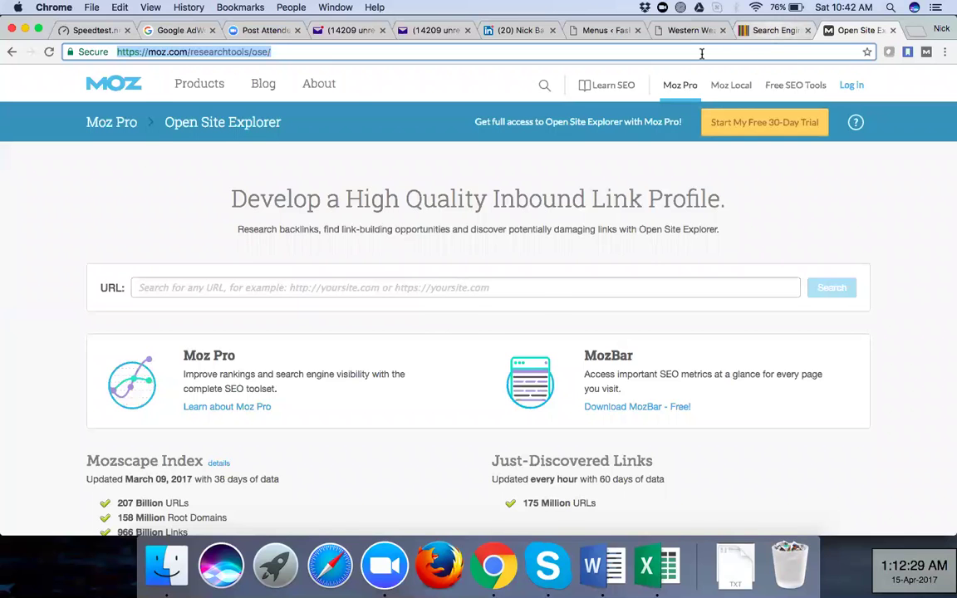
{"action": "key", "text": "ctrl+shift+Tab"}
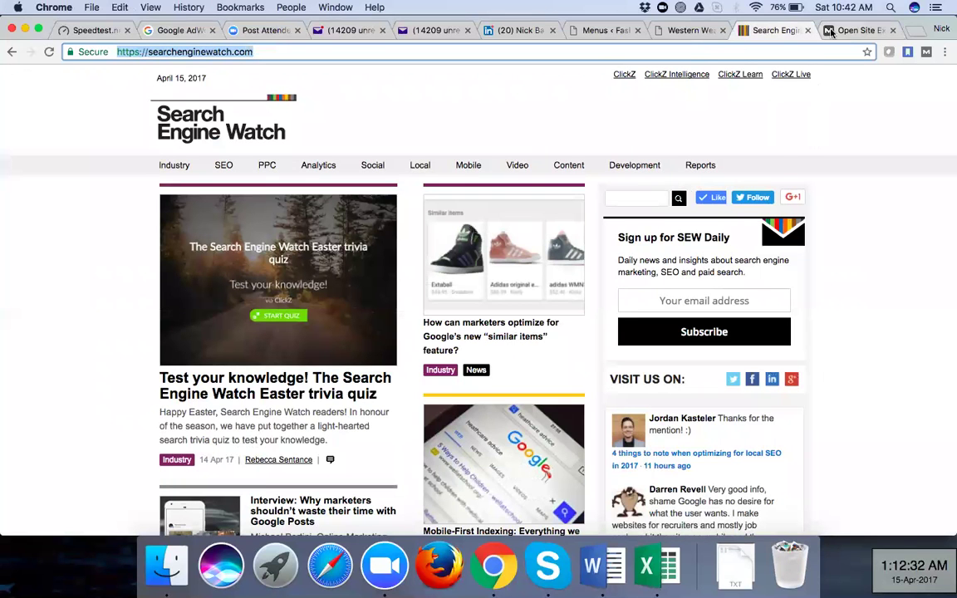
Run an Open Site Explorer inbound link check for the pasted searchenginewatch.com address
{"action": "left_click", "coordinate": [841, 31]}
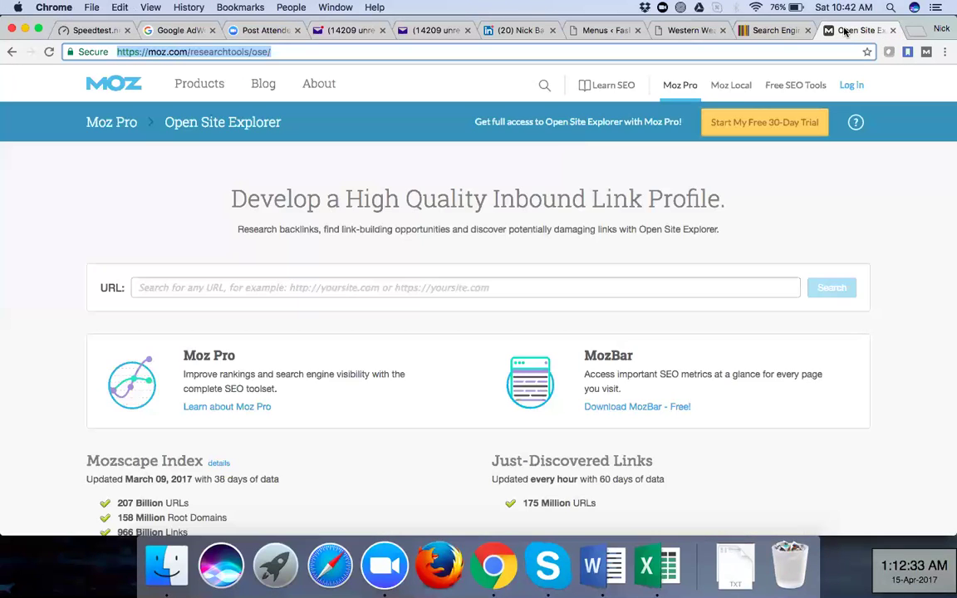
{"action": "left_click", "coordinate": [342, 285]}
{"action": "key", "text": "super+v"}
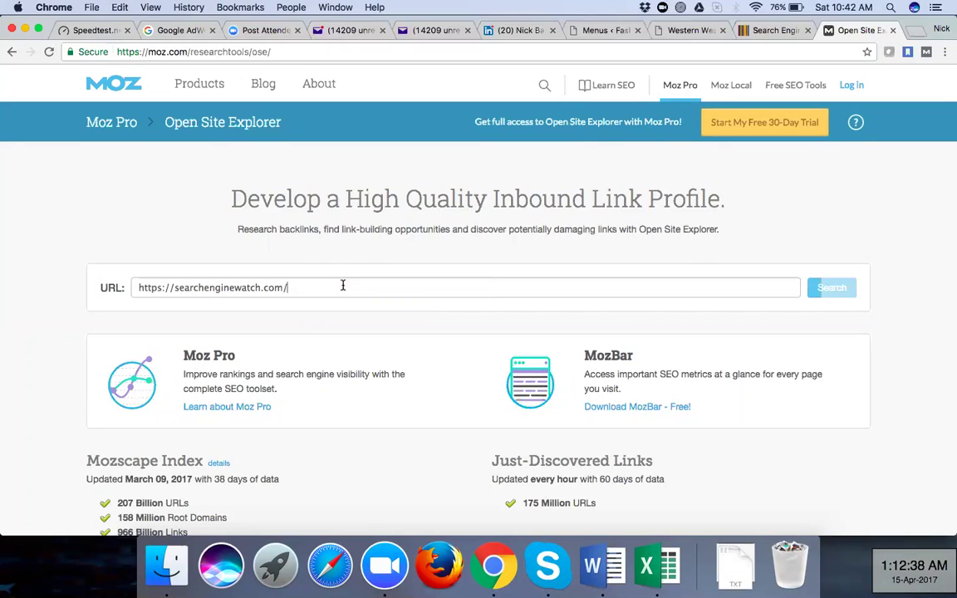
{"action": "key", "text": "Return"}
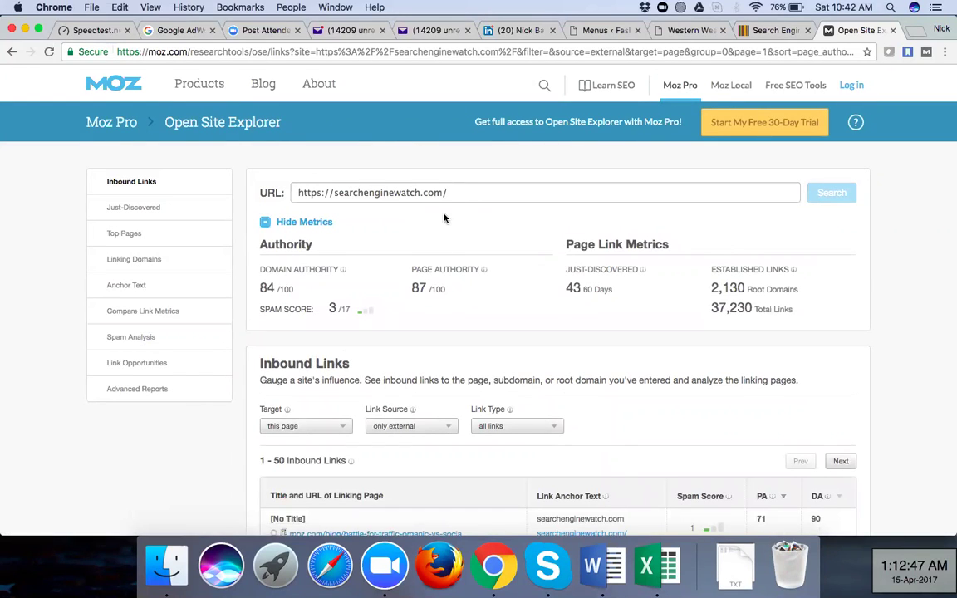
Open the top, webreference.com and marketingland.com linking pages in background tabs, then return to Search Engine Watch
{"action": "scroll", "coordinate": [444, 218], "scroll_direction": "down", "scroll_amount": 2}
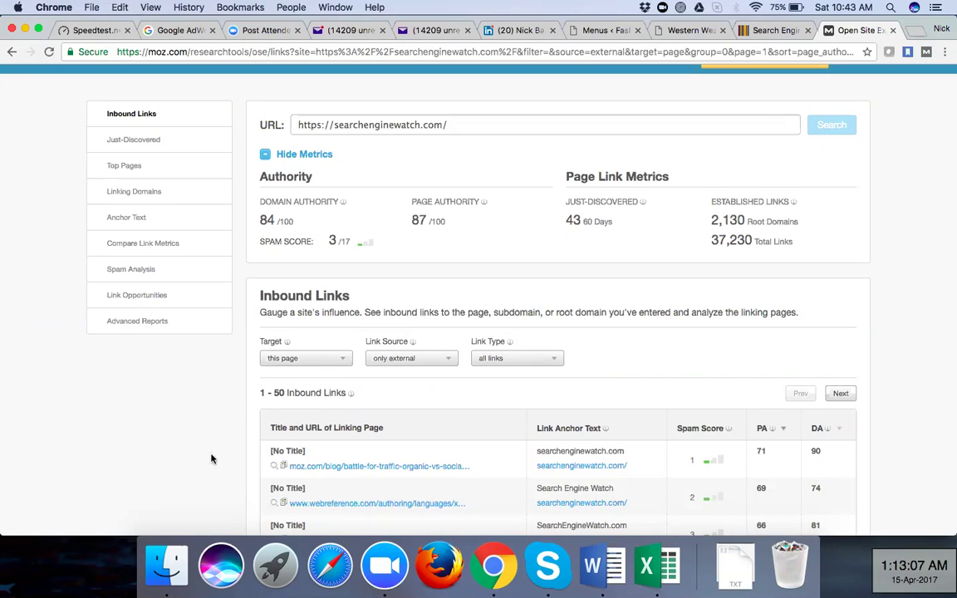
{"action": "scroll", "coordinate": [212, 457], "scroll_direction": "down", "scroll_amount": 4}
{"action": "scroll", "coordinate": [375, 275], "scroll_direction": "down", "scroll_amount": 1}
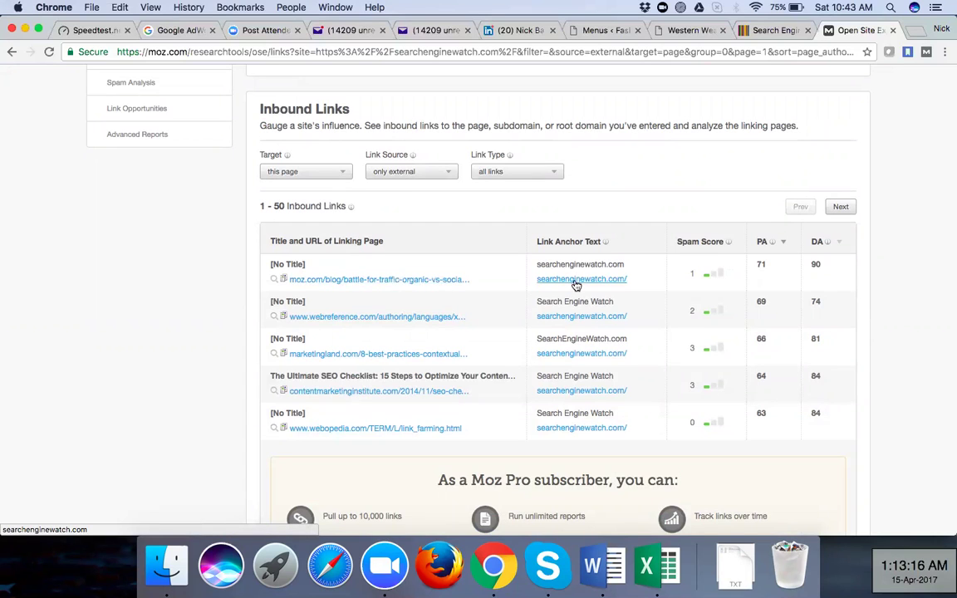
{"action": "left_click", "coordinate": [419, 281]}
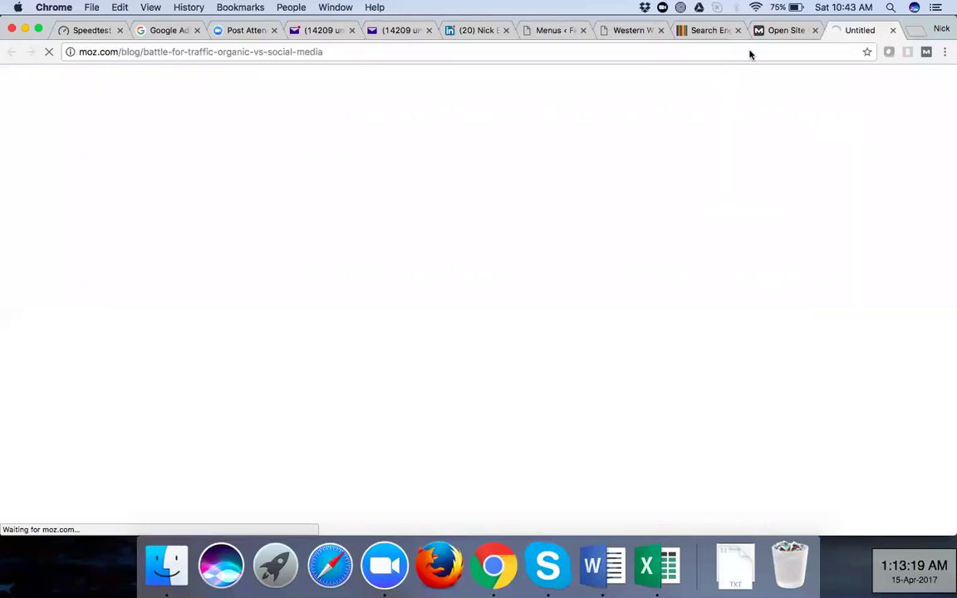
{"action": "left_click", "coordinate": [777, 34]}
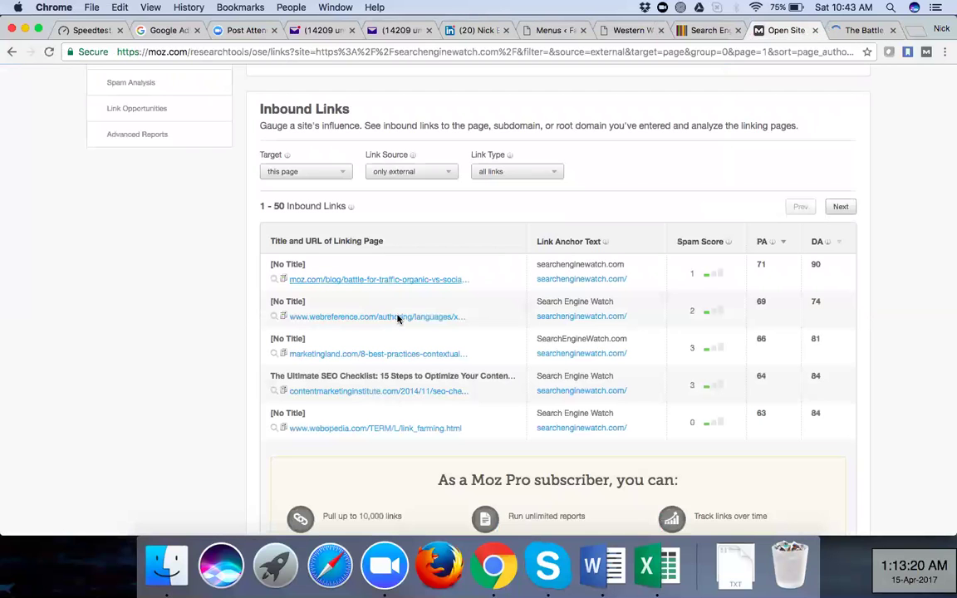
{"action": "left_click", "coordinate": [357, 316]}
{"action": "key", "text": "ctrl+shift+Tab"}
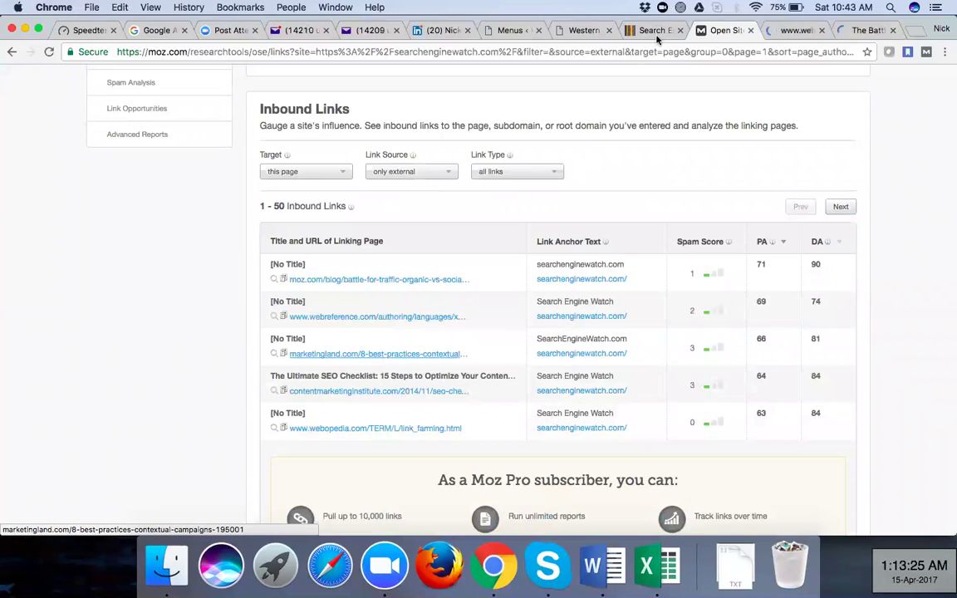
{"action": "key", "text": "super+shift+Return"}
{"action": "key", "text": "ctrl+shift+Tab"}
{"action": "key", "text": "ctrl+shift+Tab"}
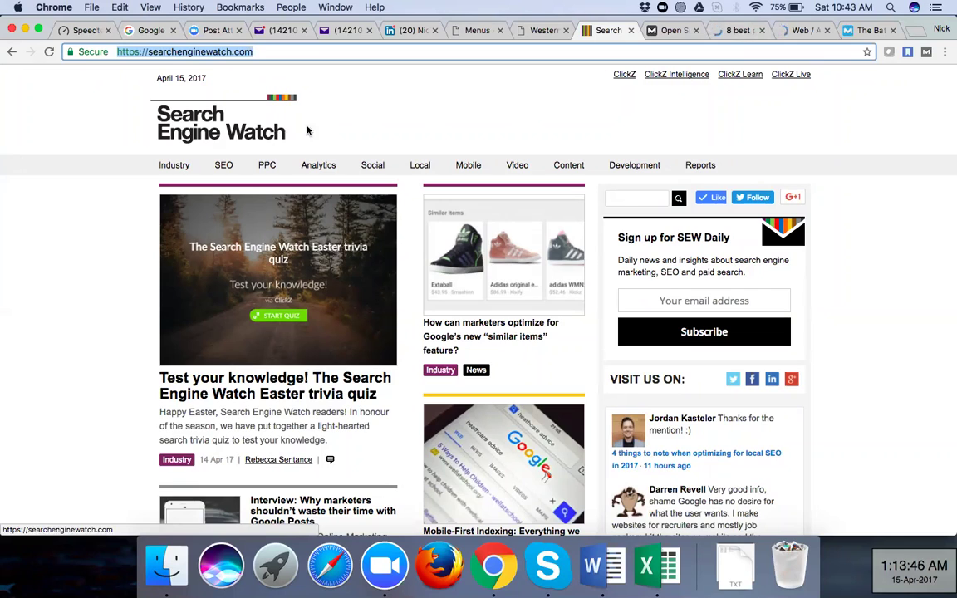
Read through the Marketing Land '8 best practices for contextual campaigns' article and start an in-page find
{"action": "left_click", "coordinate": [732, 31]}
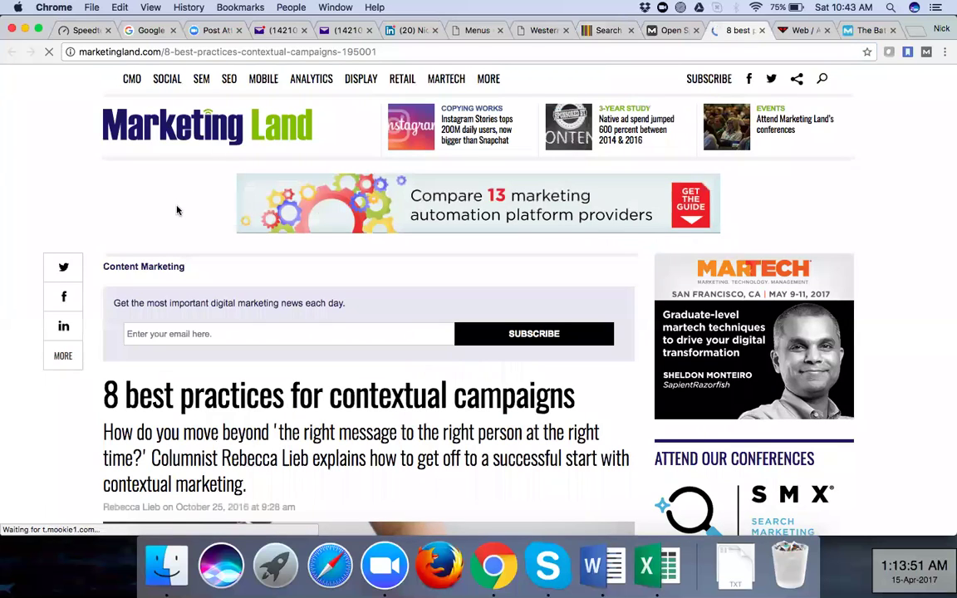
{"action": "scroll", "coordinate": [175, 213], "scroll_direction": "down", "scroll_amount": 4}
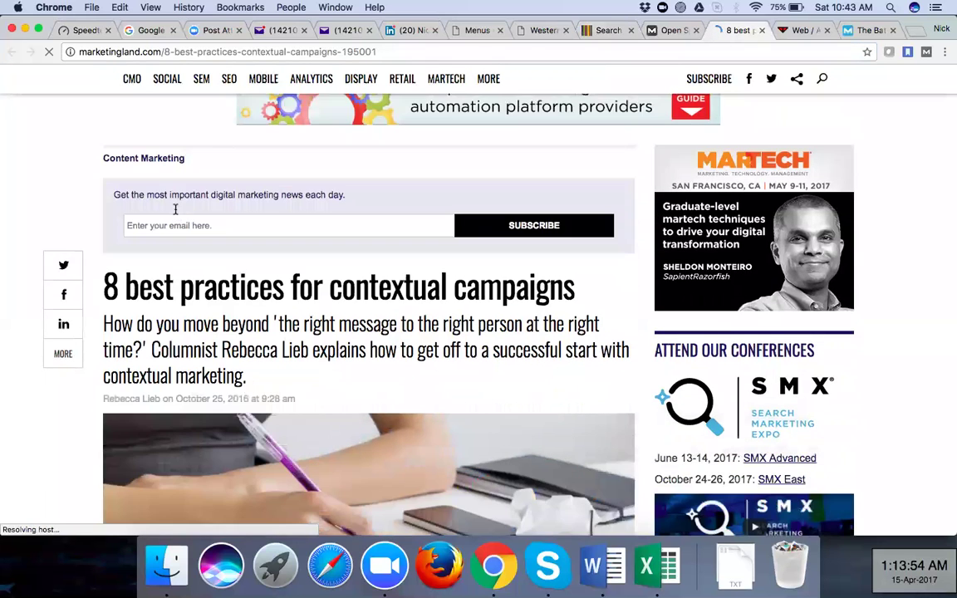
{"action": "scroll", "coordinate": [175, 209], "scroll_direction": "down", "scroll_amount": 4}
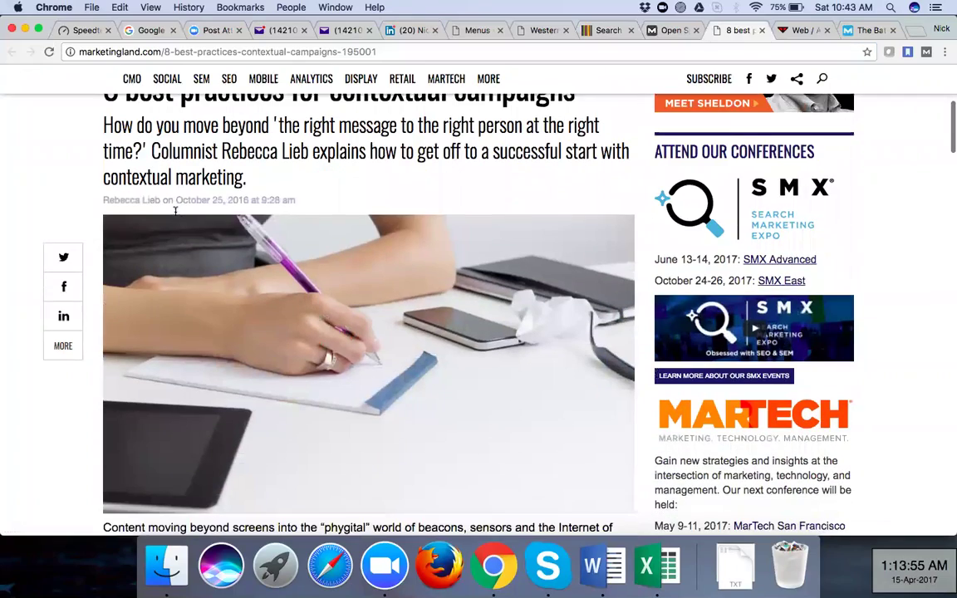
{"action": "scroll", "coordinate": [142, 334], "scroll_direction": "down", "scroll_amount": 8}
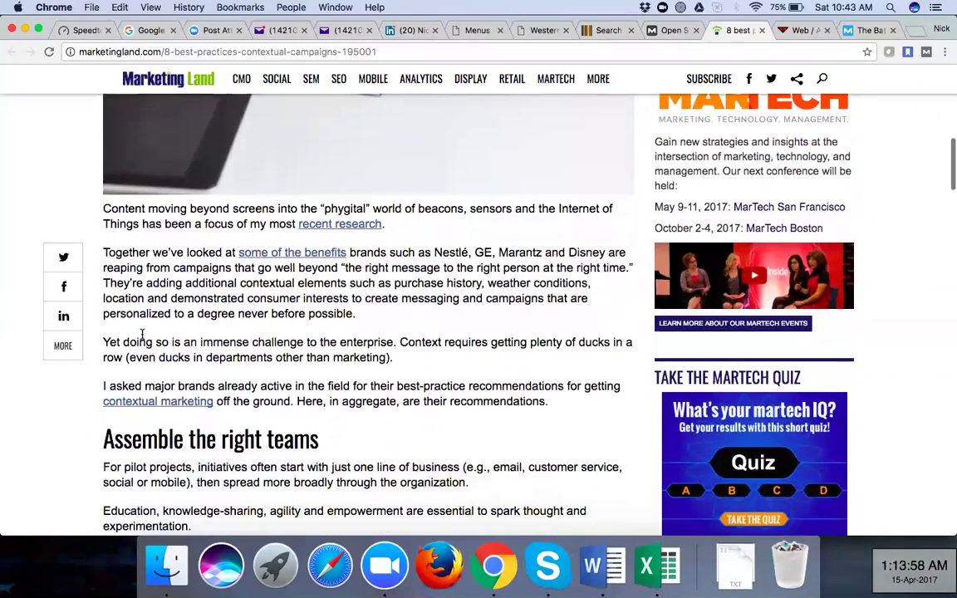
{"action": "scroll", "coordinate": [142, 334], "scroll_direction": "down", "scroll_amount": 1}
{"action": "scroll", "coordinate": [142, 334], "scroll_direction": "down", "scroll_amount": 6}
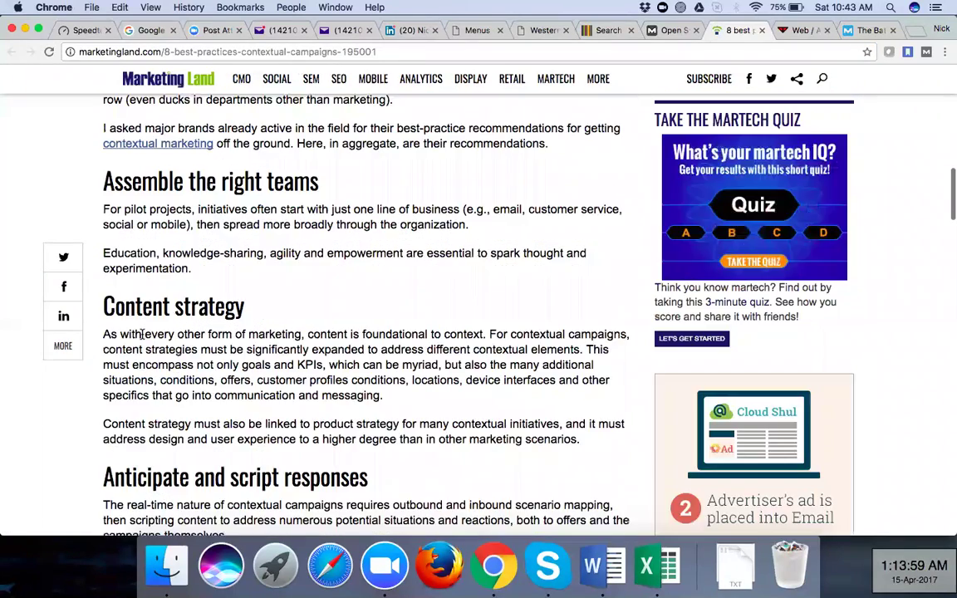
{"action": "scroll", "coordinate": [142, 334], "scroll_direction": "down", "scroll_amount": 11}
{"action": "scroll", "coordinate": [244, 389], "scroll_direction": "down", "scroll_amount": 4}
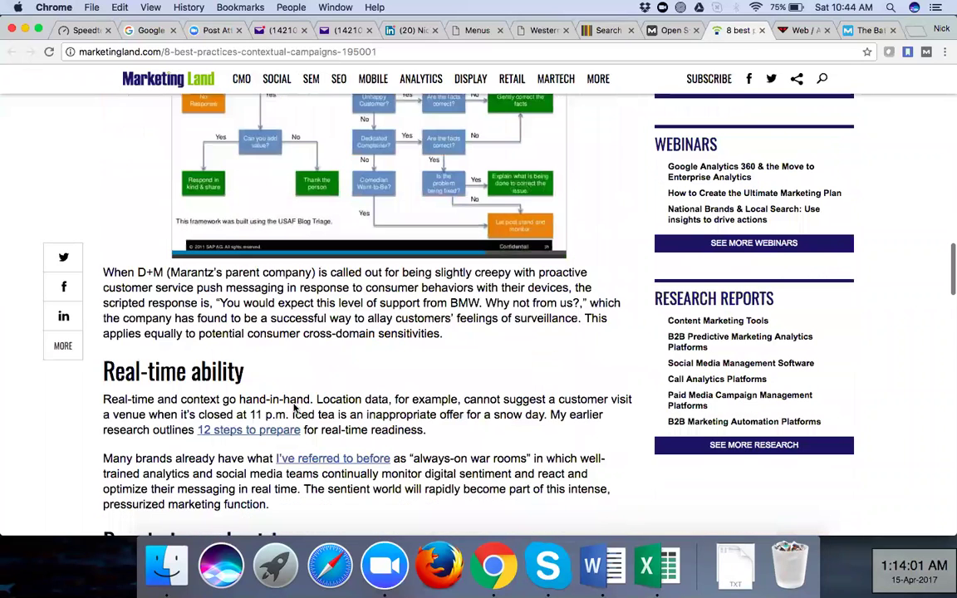
{"action": "scroll", "coordinate": [301, 407], "scroll_direction": "down", "scroll_amount": 2}
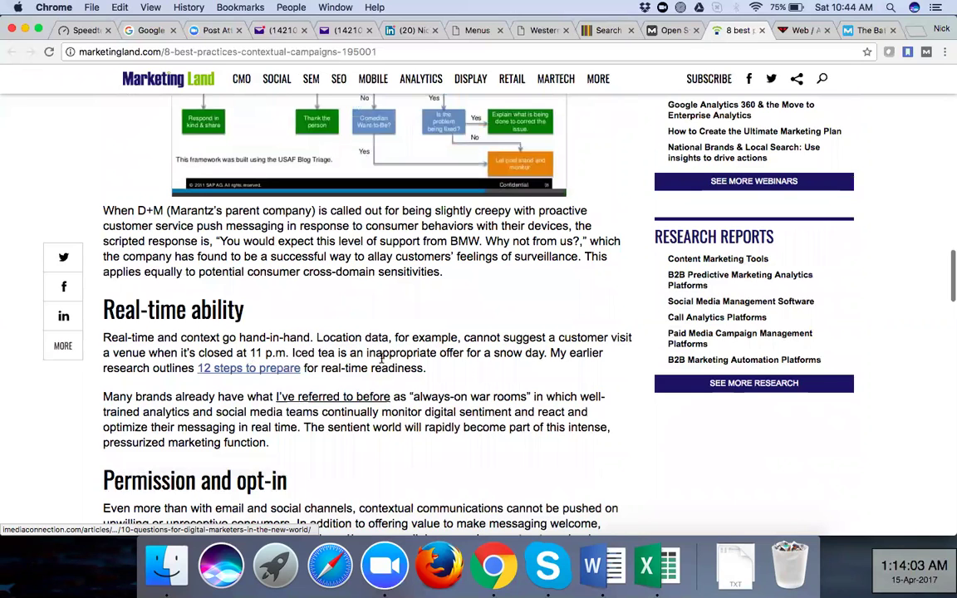
{"action": "scroll", "coordinate": [381, 357], "scroll_direction": "down", "scroll_amount": 8}
{"action": "scroll", "coordinate": [382, 358], "scroll_direction": "down", "scroll_amount": 20}
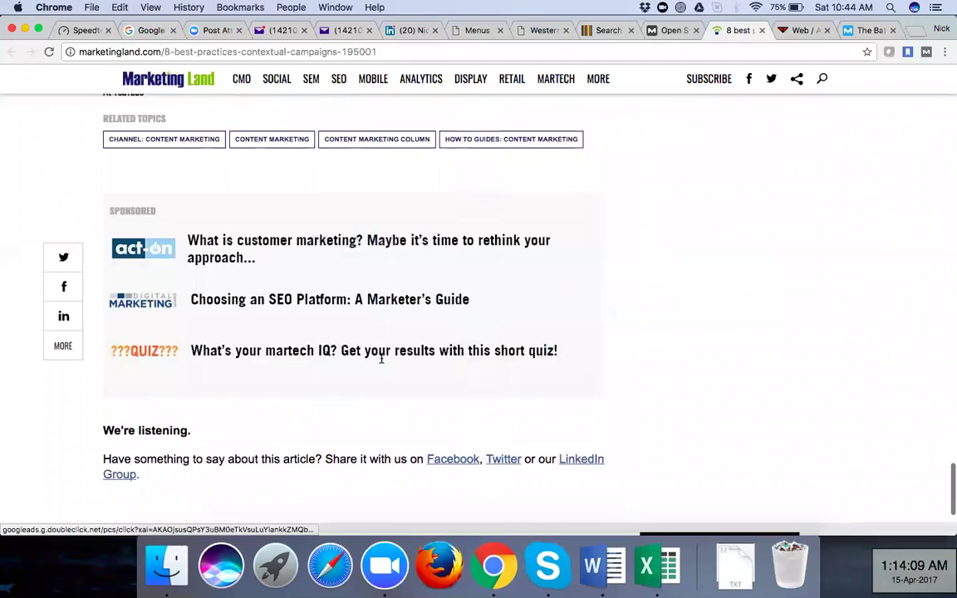
{"action": "scroll", "coordinate": [381, 357], "scroll_direction": "down", "scroll_amount": 5}
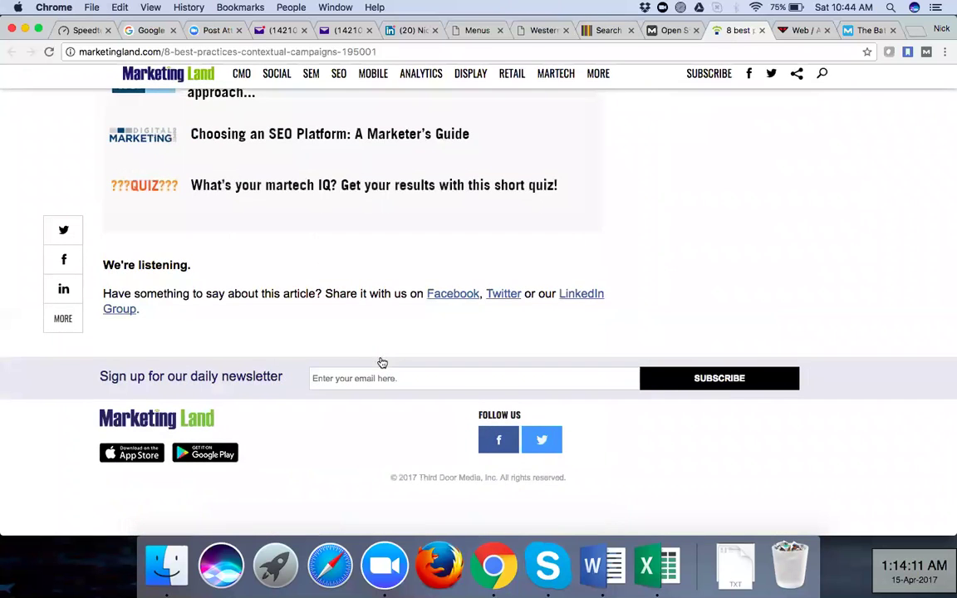
{"action": "scroll", "coordinate": [381, 358], "scroll_direction": "up", "scroll_amount": 3}
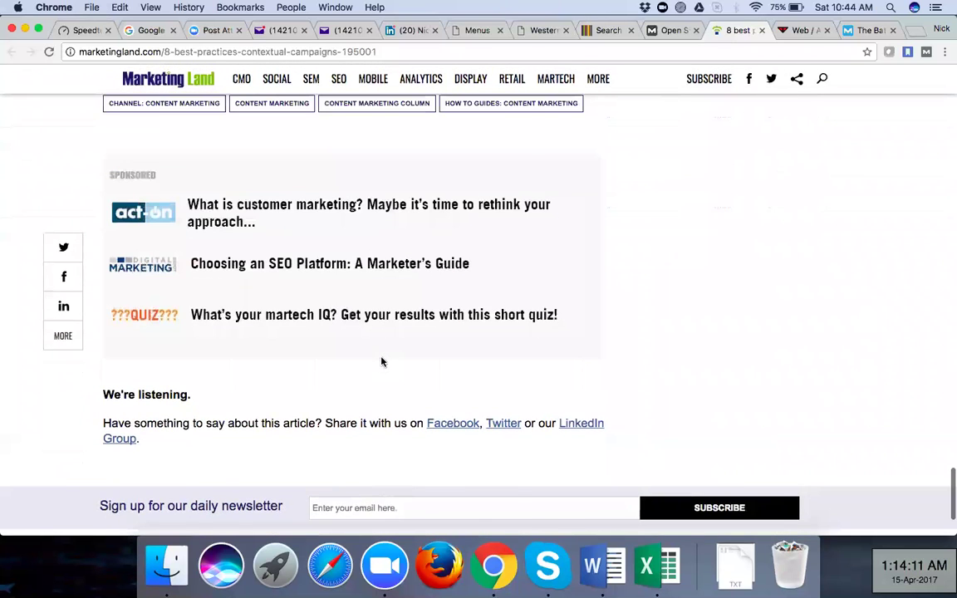
{"action": "scroll", "coordinate": [381, 361], "scroll_direction": "up", "scroll_amount": 20}
{"action": "scroll", "coordinate": [382, 362], "scroll_direction": "up", "scroll_amount": 5}
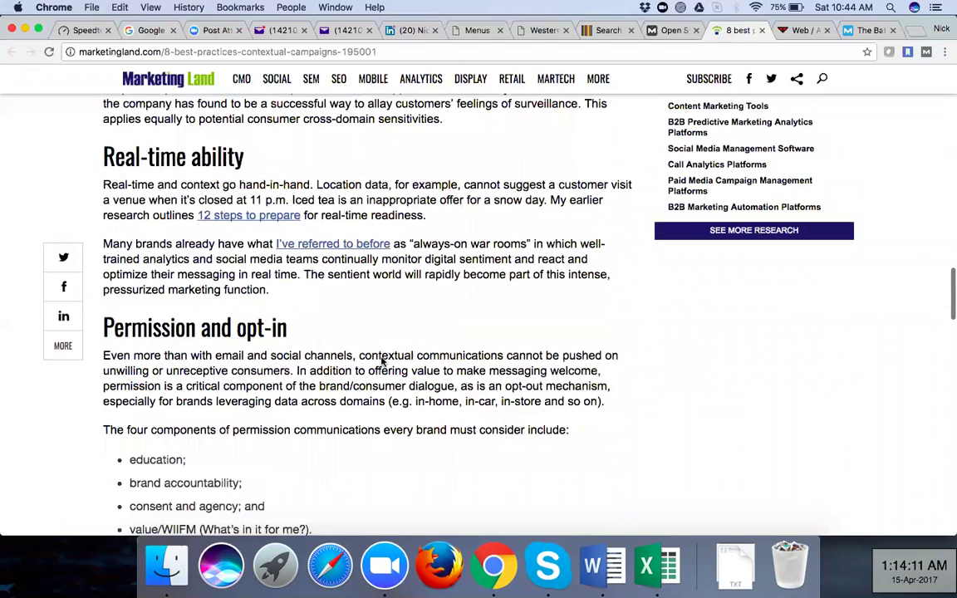
{"action": "key", "text": "super+f"}
Find 'searc' in the article, jumping to the 'recent research' match among 12 hits
{"action": "type", "text": "sea"}
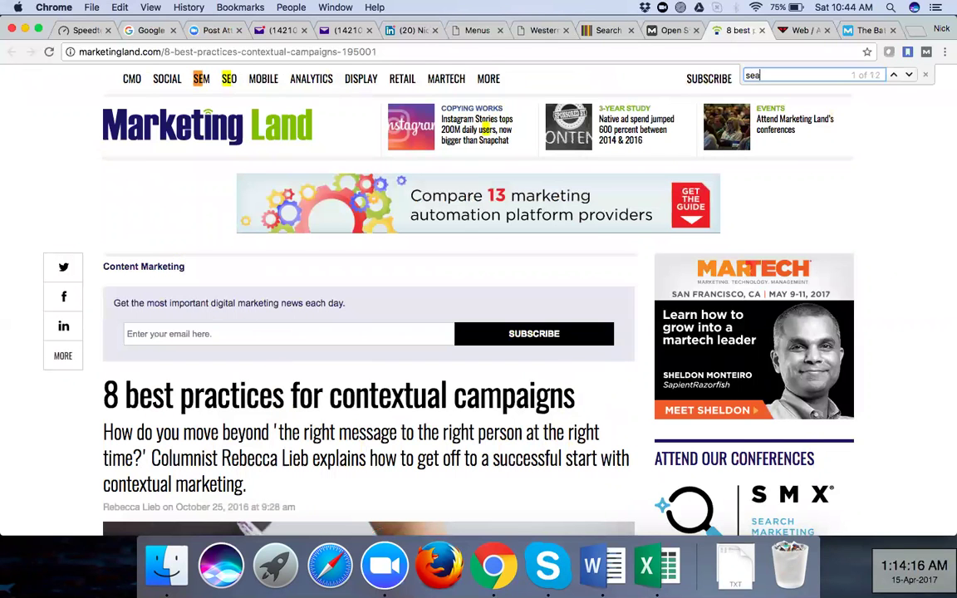
{"action": "key", "text": "Return"}
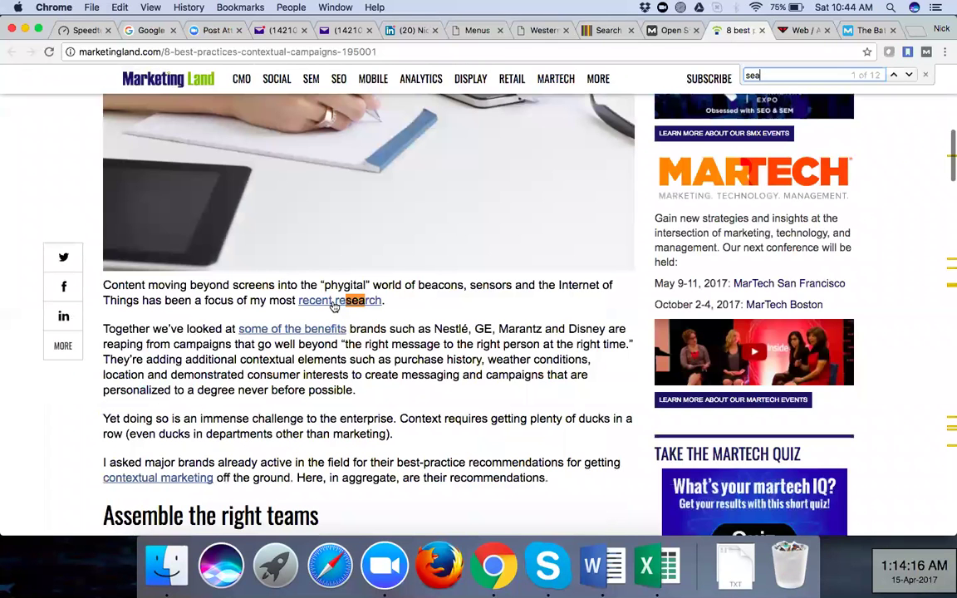
{"action": "type", "text": "rc"}
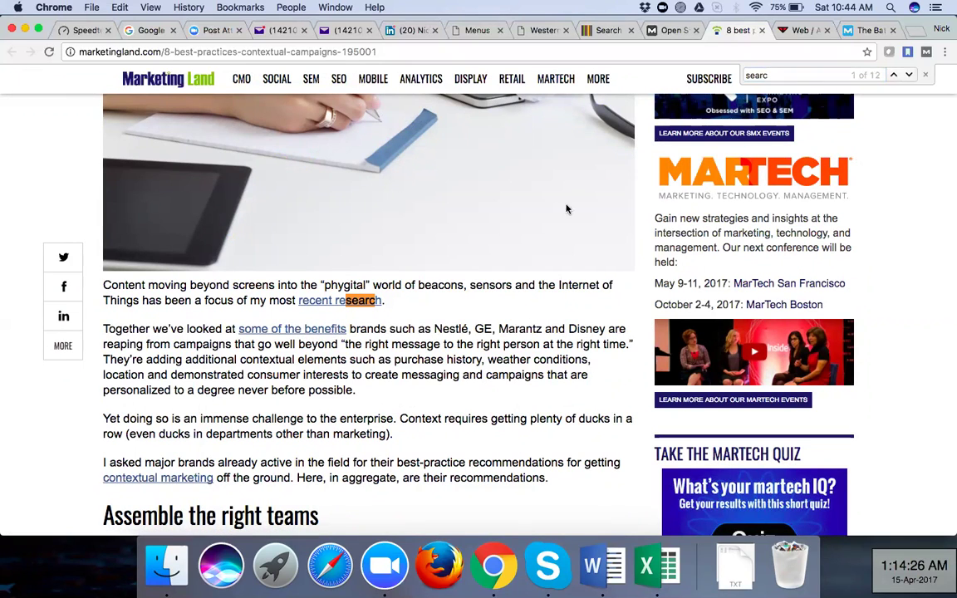
Scroll through the highlighted matches, then move on to the webreference RSS page tab
{"action": "scroll", "coordinate": [897, 290], "scroll_direction": "down", "scroll_amount": 2}
{"action": "scroll", "coordinate": [897, 291], "scroll_direction": "down", "scroll_amount": 3}
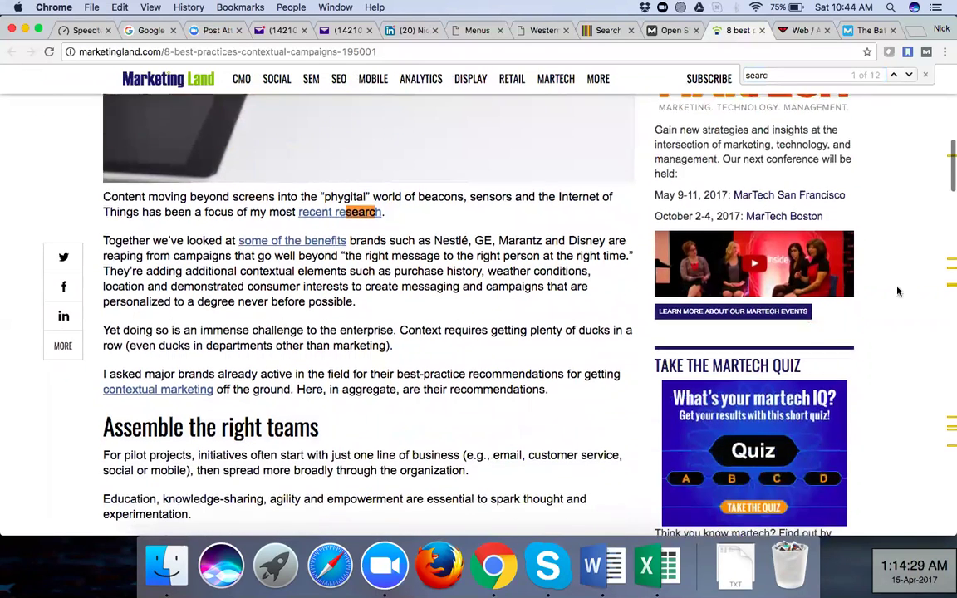
{"action": "scroll", "coordinate": [897, 291], "scroll_direction": "down", "scroll_amount": 10}
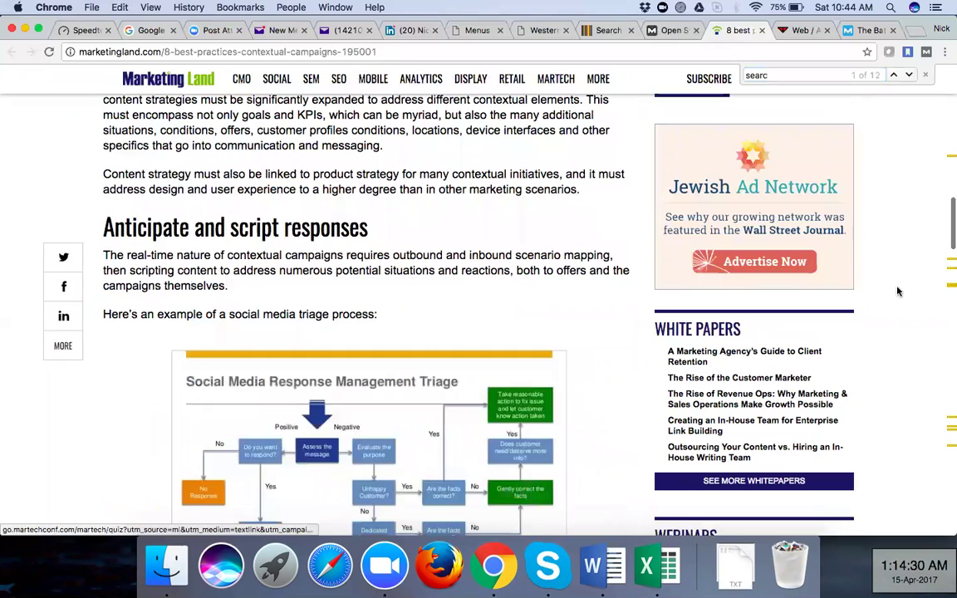
{"action": "scroll", "coordinate": [237, 179], "scroll_direction": "down", "scroll_amount": 10}
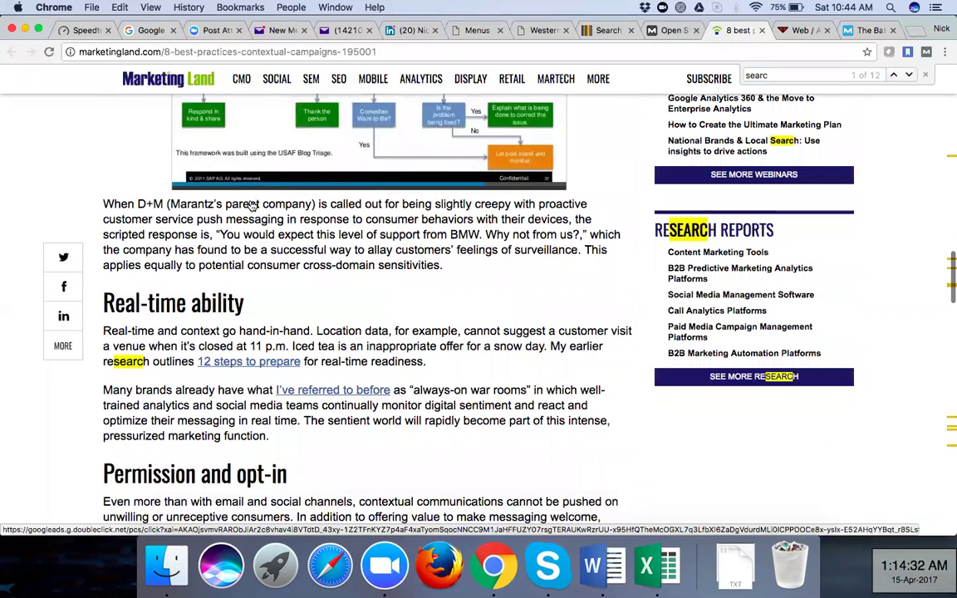
{"action": "scroll", "coordinate": [240, 199], "scroll_direction": "down", "scroll_amount": 5}
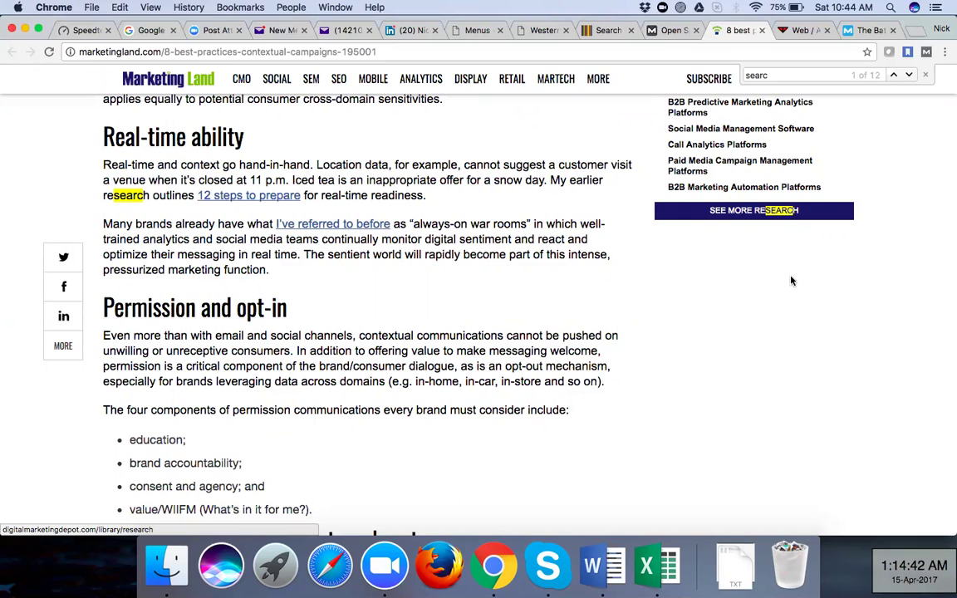
{"action": "scroll", "coordinate": [791, 278], "scroll_direction": "up", "scroll_amount": 2}
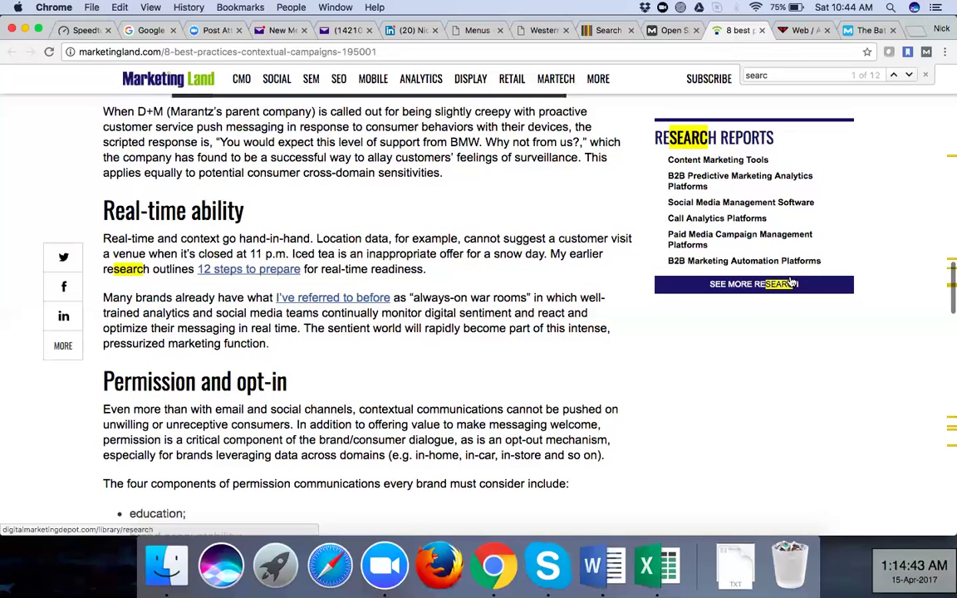
{"action": "scroll", "coordinate": [790, 283], "scroll_direction": "up", "scroll_amount": 5}
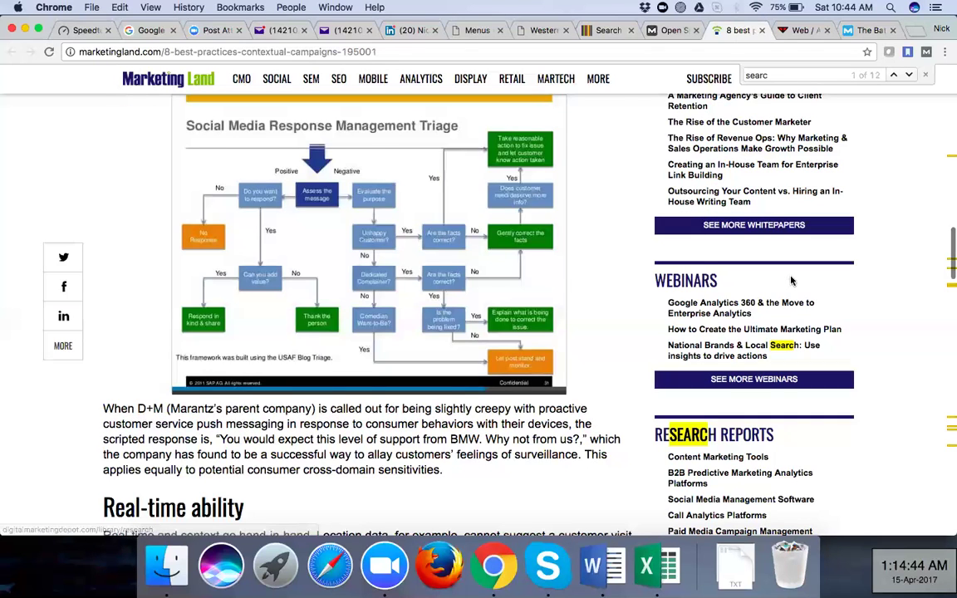
{"action": "scroll", "coordinate": [790, 278], "scroll_direction": "up", "scroll_amount": 10}
{"action": "scroll", "coordinate": [294, 205], "scroll_direction": "up", "scroll_amount": 10}
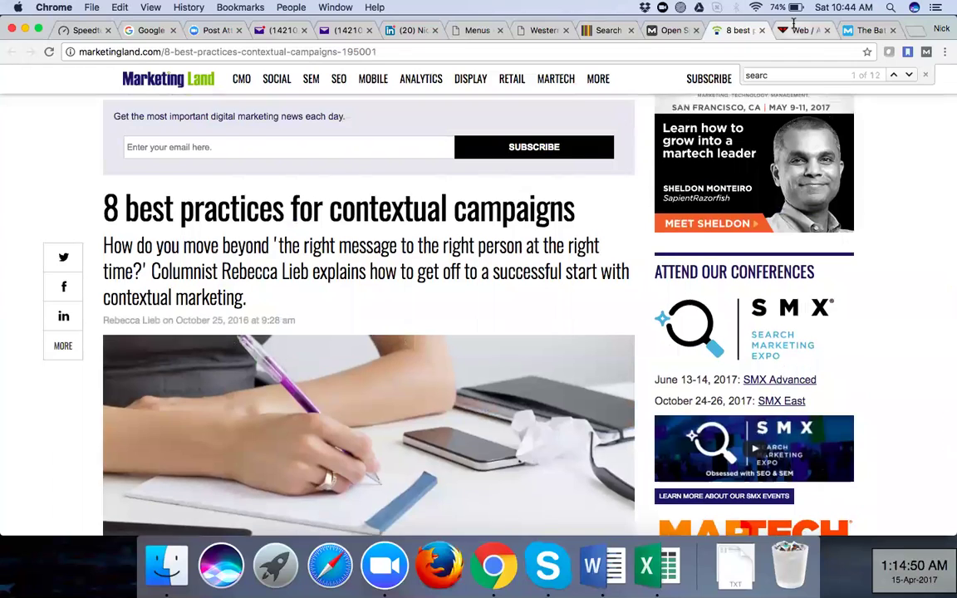
{"action": "key", "text": "ctrl+Tab"}
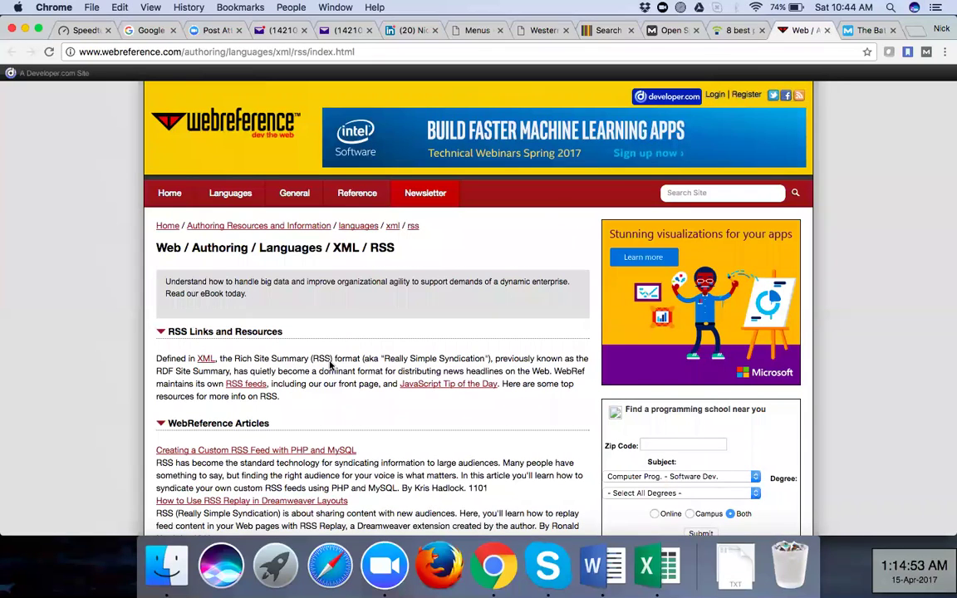
{"action": "scroll", "coordinate": [318, 421], "scroll_direction": "down", "scroll_amount": 3}
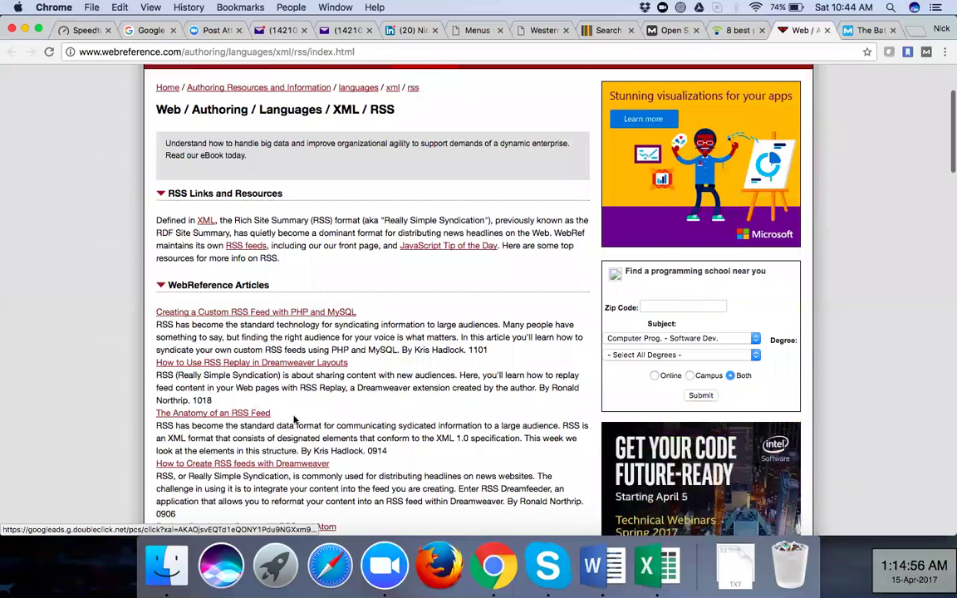
{"action": "scroll", "coordinate": [318, 419], "scroll_direction": "down", "scroll_amount": 3}
{"action": "scroll", "coordinate": [333, 432], "scroll_direction": "down", "scroll_amount": 4}
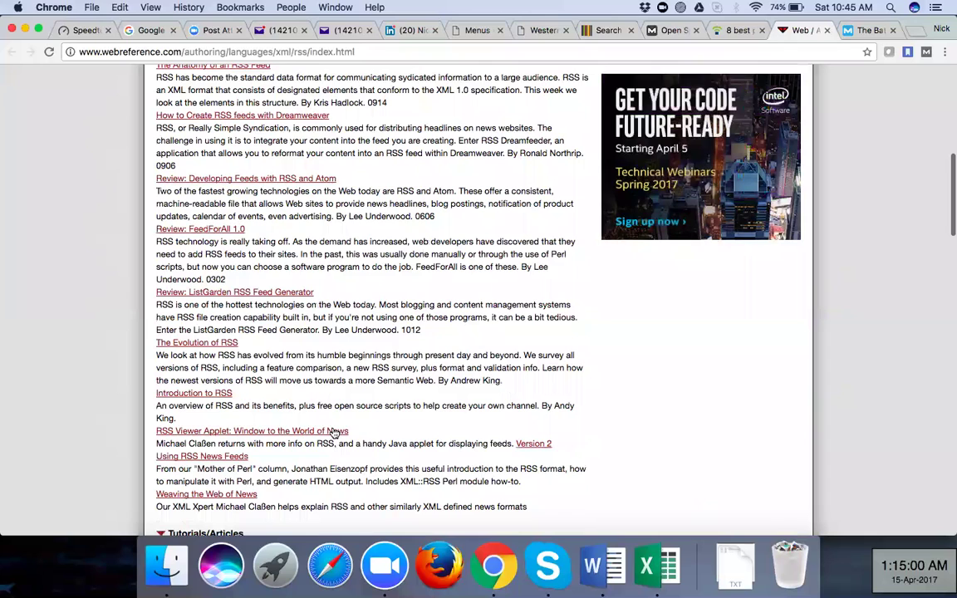
{"action": "scroll", "coordinate": [333, 433], "scroll_direction": "down", "scroll_amount": 4}
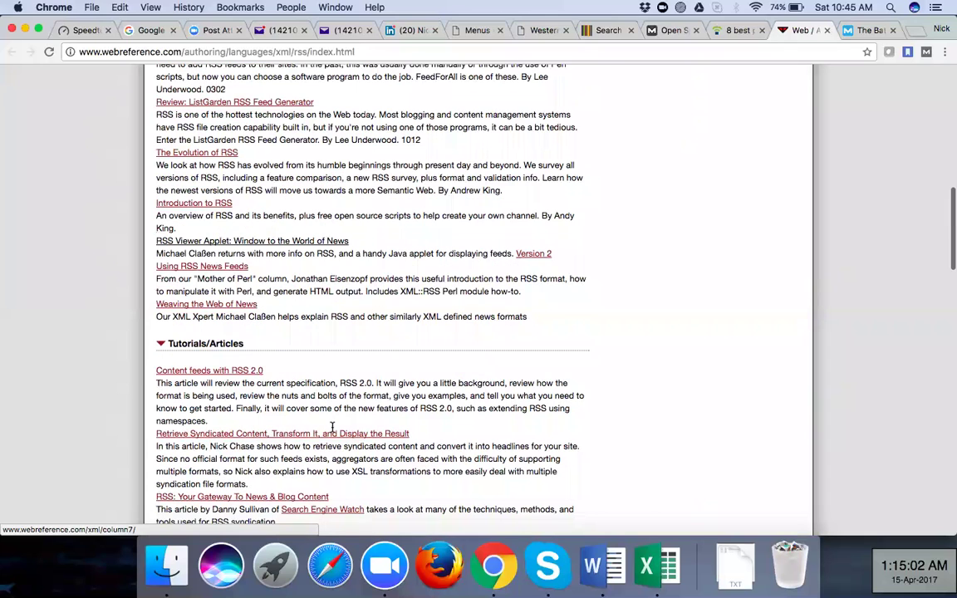
{"action": "scroll", "coordinate": [332, 428], "scroll_direction": "down", "scroll_amount": 4}
Read the Moz 'The Battle' organic vs. social article down to its five-blog list including searchenginewatch.com
{"action": "scroll", "coordinate": [636, 146], "scroll_direction": "down", "scroll_amount": 2}
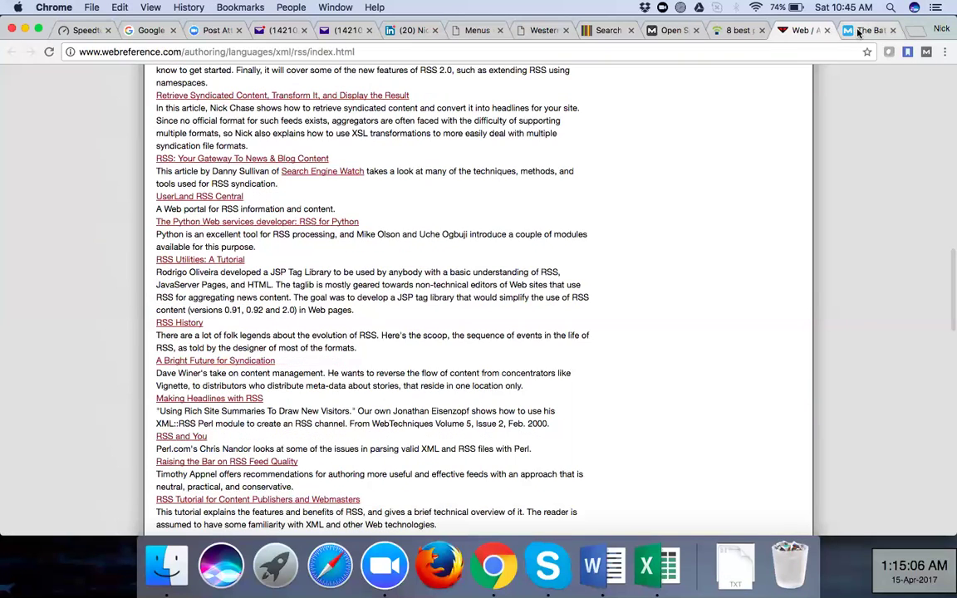
{"action": "left_click", "coordinate": [859, 31]}
{"action": "scroll", "coordinate": [338, 273], "scroll_direction": "down", "scroll_amount": 2}
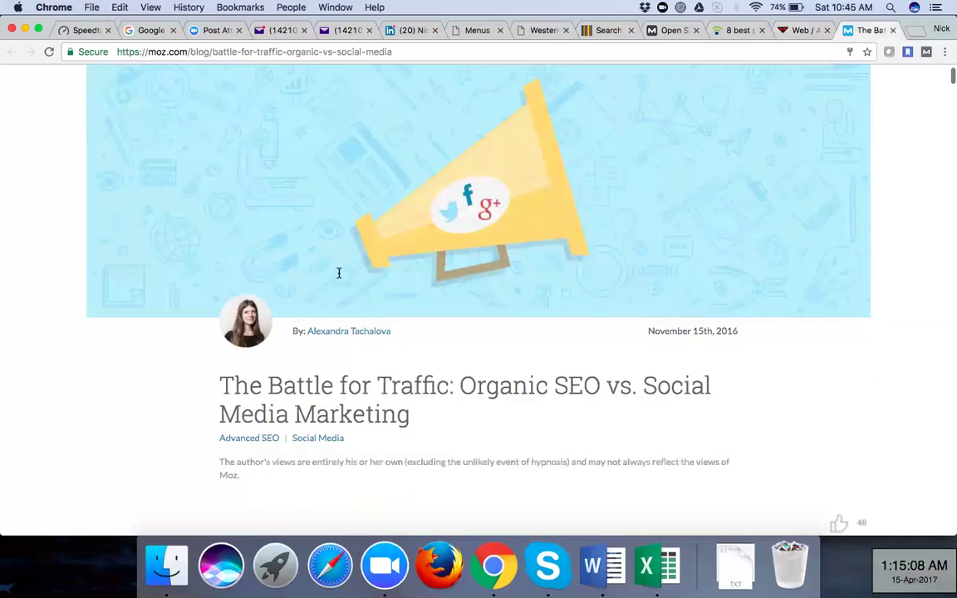
{"action": "scroll", "coordinate": [332, 266], "scroll_direction": "down", "scroll_amount": 3}
{"action": "scroll", "coordinate": [241, 117], "scroll_direction": "down", "scroll_amount": 4}
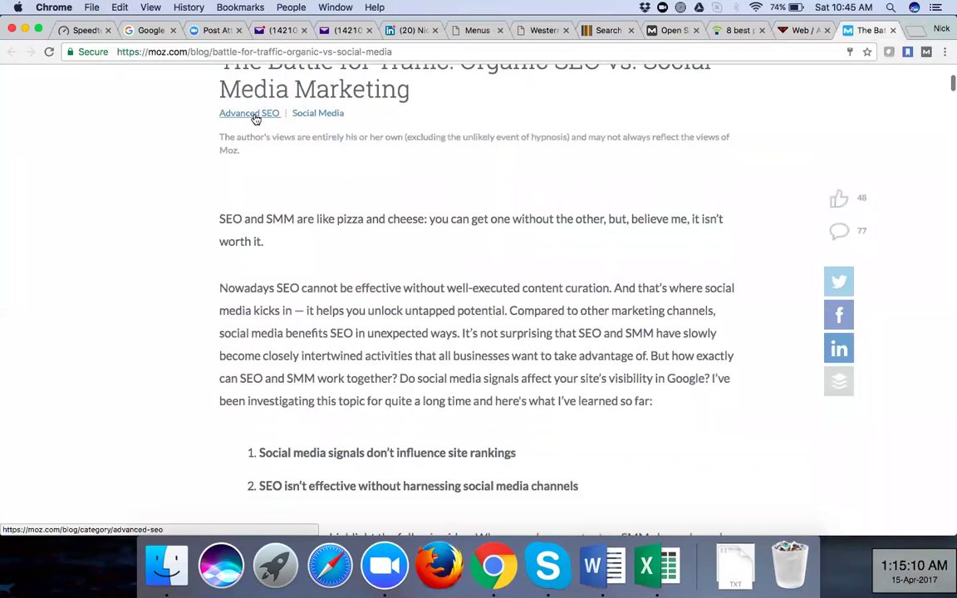
{"action": "scroll", "coordinate": [363, 272], "scroll_direction": "down", "scroll_amount": 1}
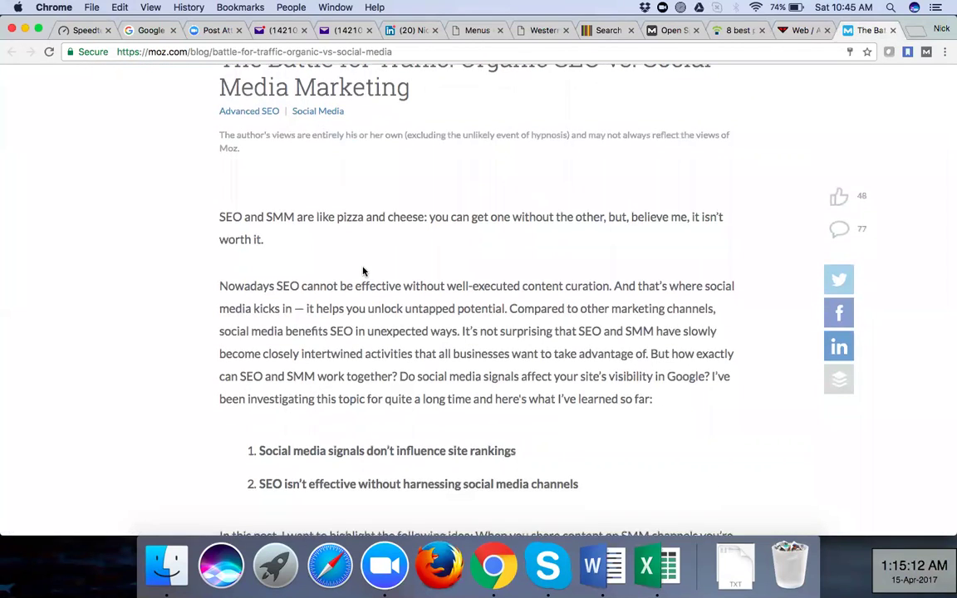
{"action": "scroll", "coordinate": [363, 272], "scroll_direction": "down", "scroll_amount": 10}
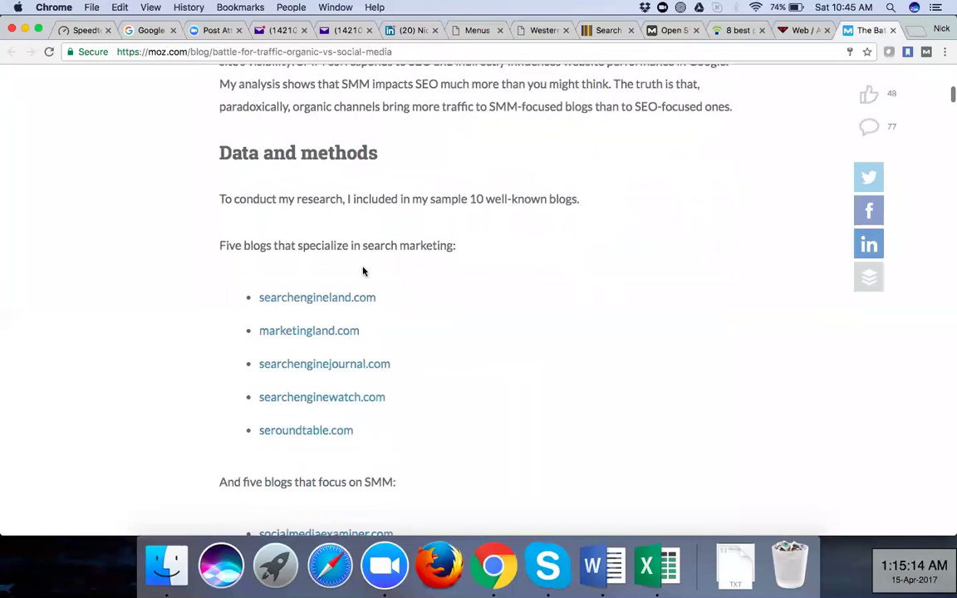
{"action": "scroll", "coordinate": [363, 271], "scroll_direction": "down", "scroll_amount": 1}
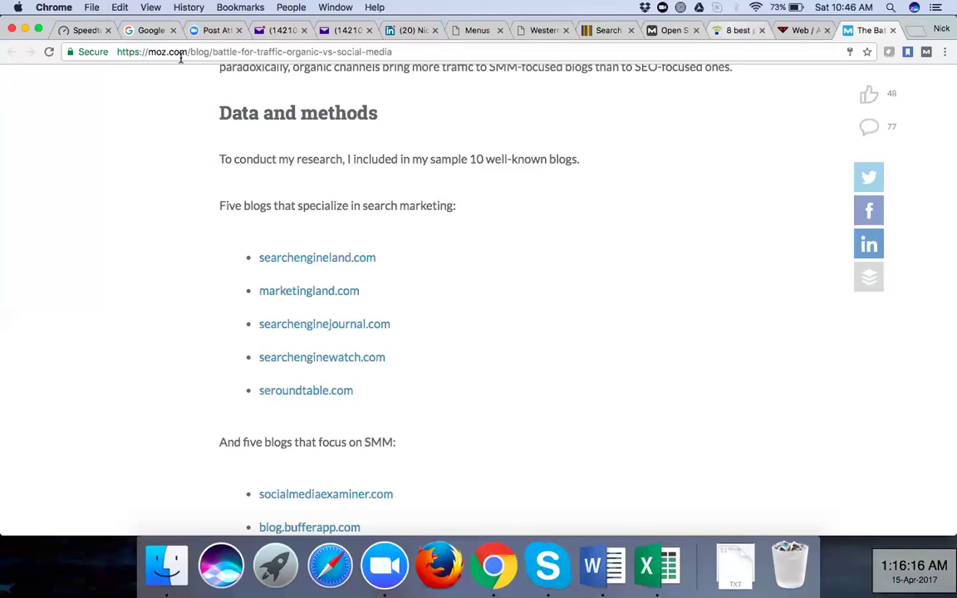
{"action": "left_click", "coordinate": [733, 31]}
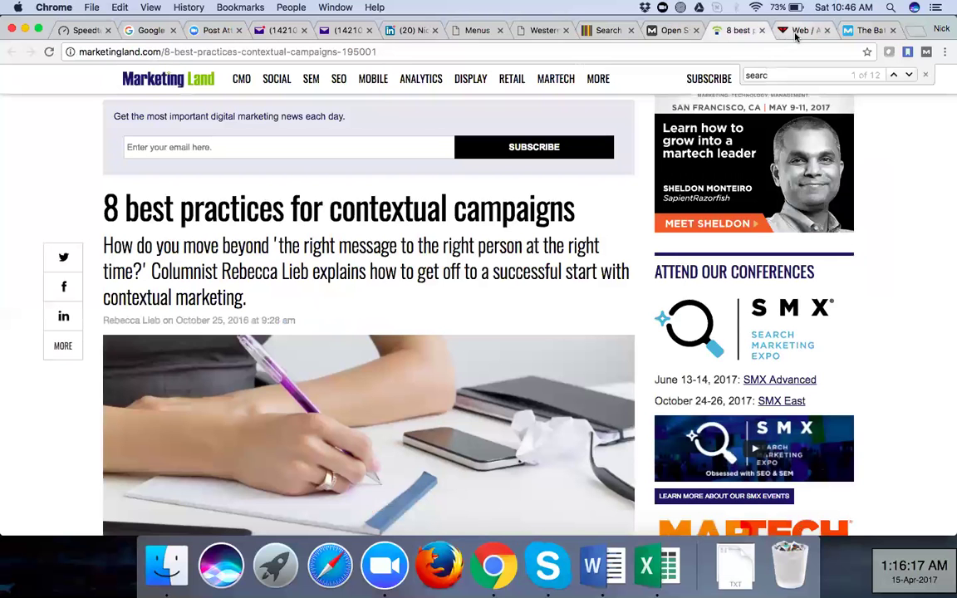
{"action": "left_click", "coordinate": [859, 31]}
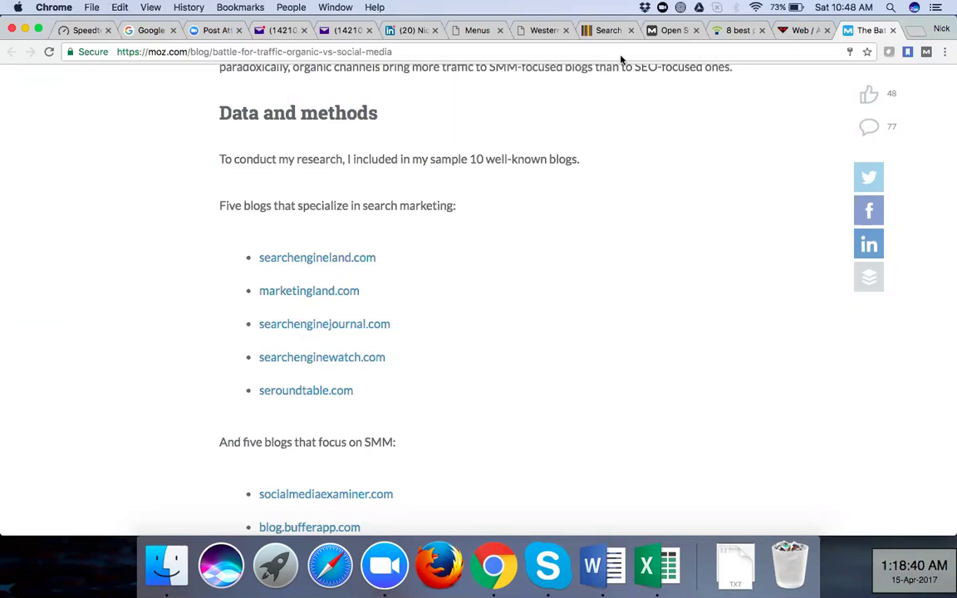
{"action": "left_click", "coordinate": [607, 30]}
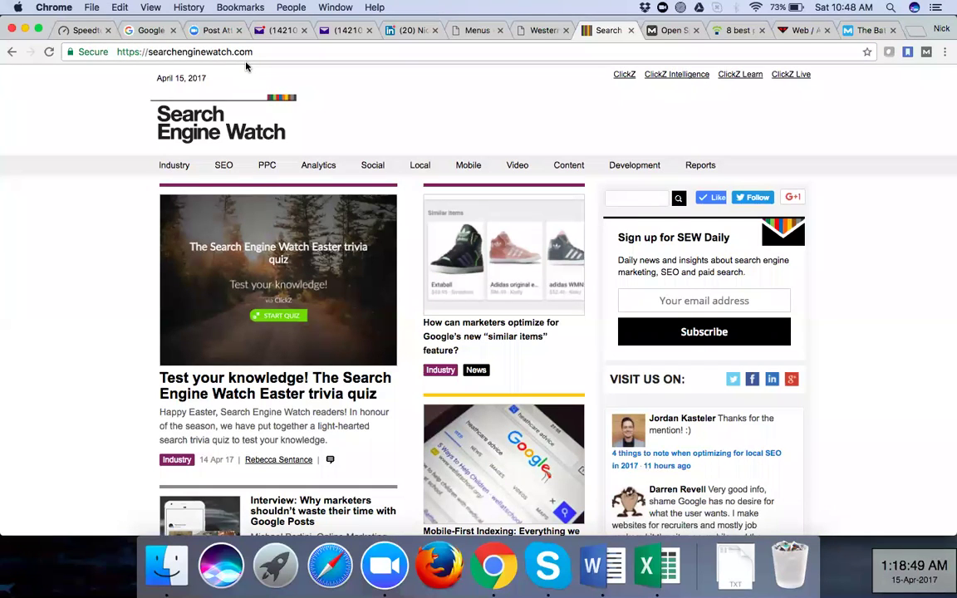
Cycle from the Search Engine Watch inbound-links report through the Marketing Land, webreference and Moz linking pages
{"action": "left_click", "coordinate": [670, 30]}
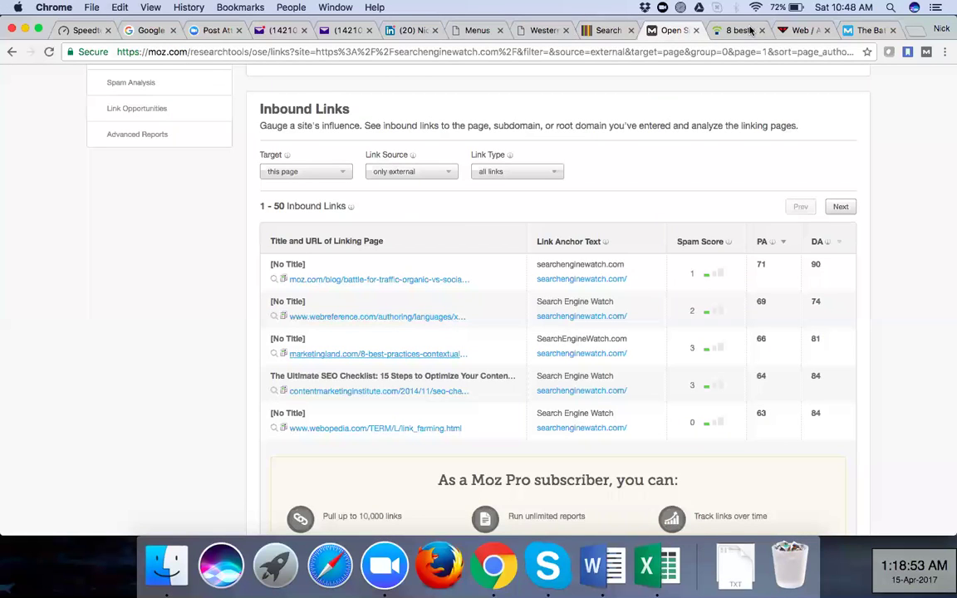
{"action": "key", "text": "ctrl+Tab"}
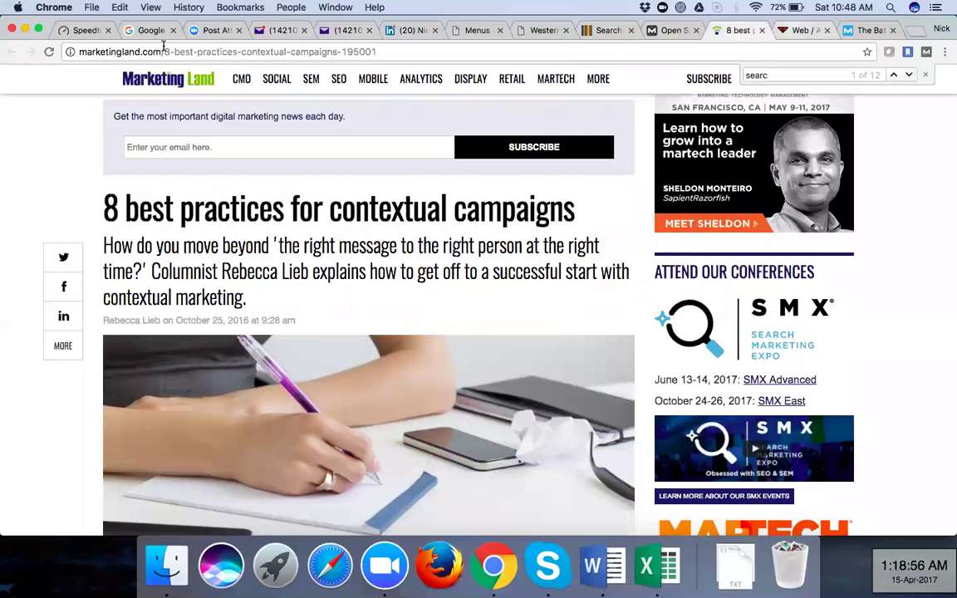
{"action": "key", "text": "ctrl+Tab"}
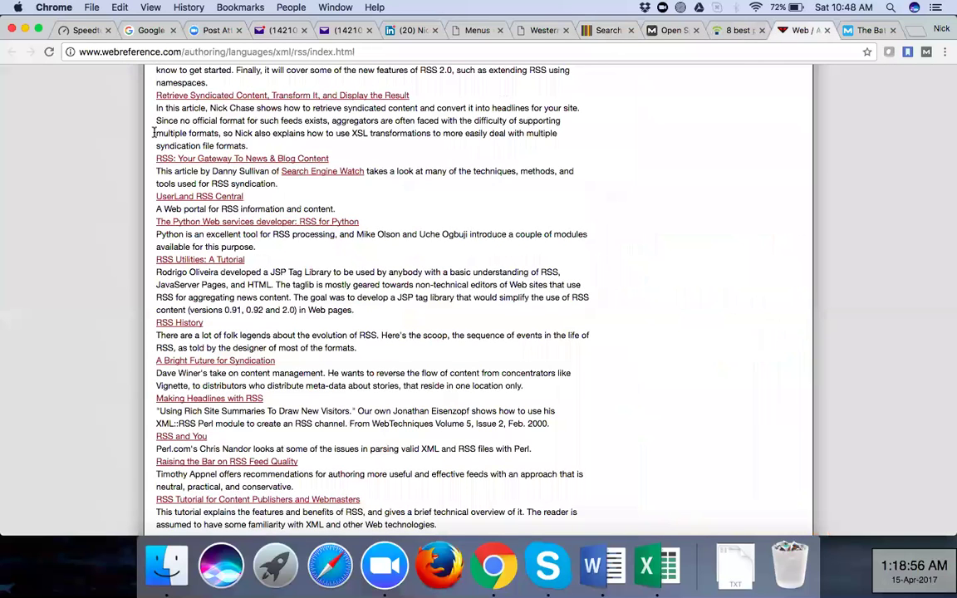
{"action": "key", "text": "ctrl+Tab"}
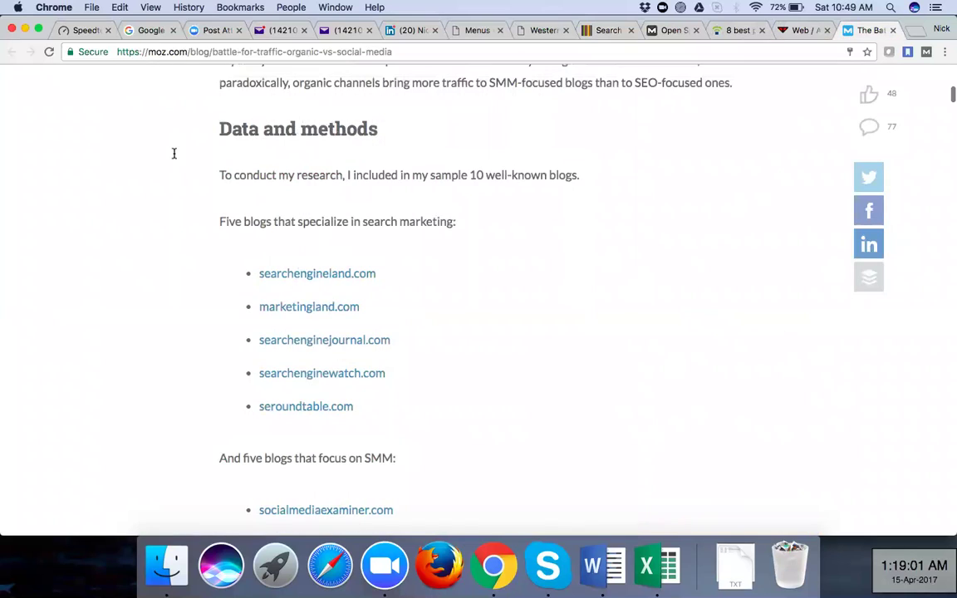
Scroll the Moz article to its sample blog list and open the searchenginewatch.com link in a new tab
{"action": "scroll", "coordinate": [174, 153], "scroll_direction": "up", "scroll_amount": 3}
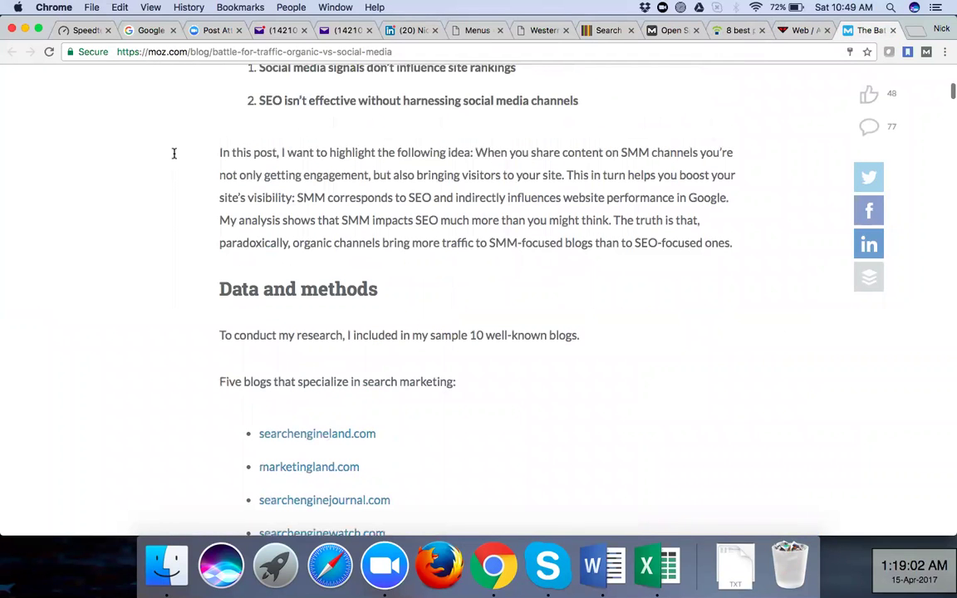
{"action": "scroll", "coordinate": [179, 142], "scroll_direction": "up", "scroll_amount": 5}
{"action": "scroll", "coordinate": [344, 251], "scroll_direction": "up", "scroll_amount": 3}
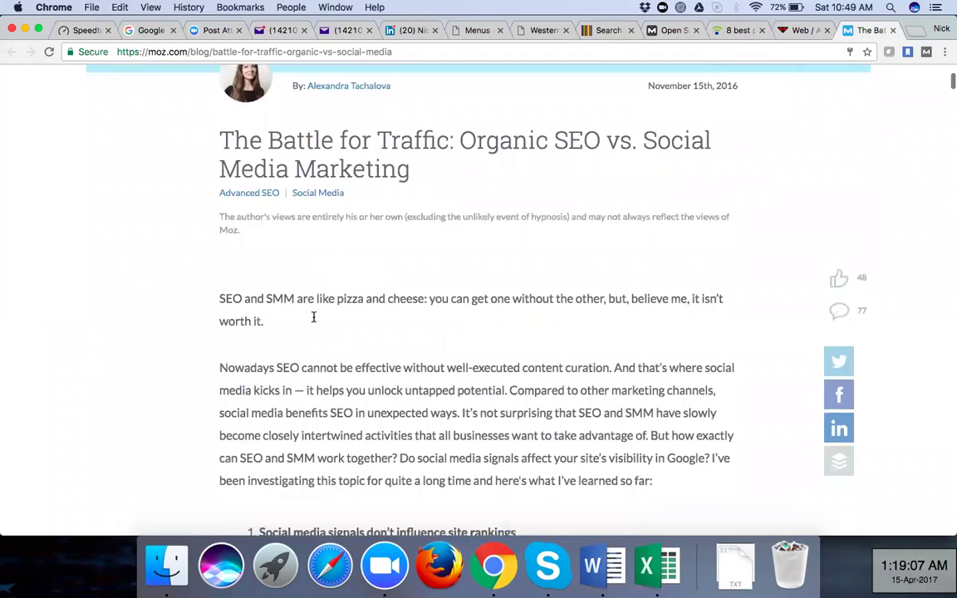
{"action": "scroll", "coordinate": [313, 316], "scroll_direction": "down", "scroll_amount": 5}
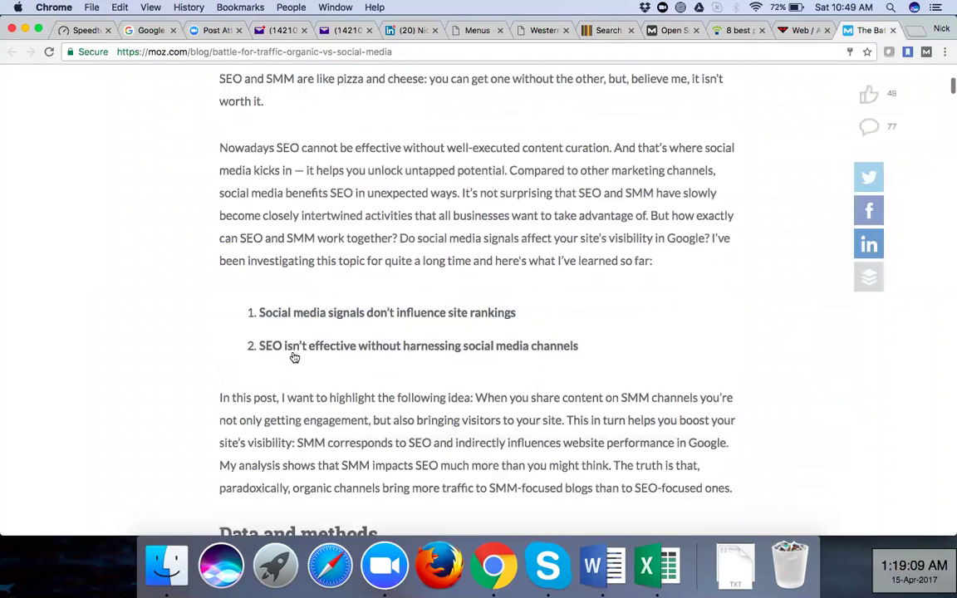
{"action": "scroll", "coordinate": [316, 399], "scroll_direction": "down", "scroll_amount": 8}
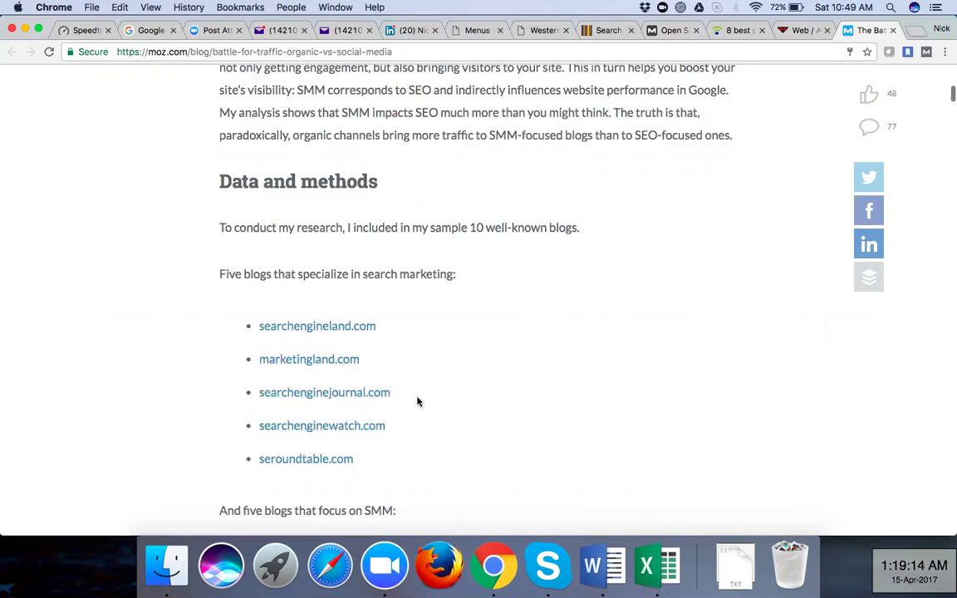
{"action": "scroll", "coordinate": [416, 401], "scroll_direction": "down", "scroll_amount": 2}
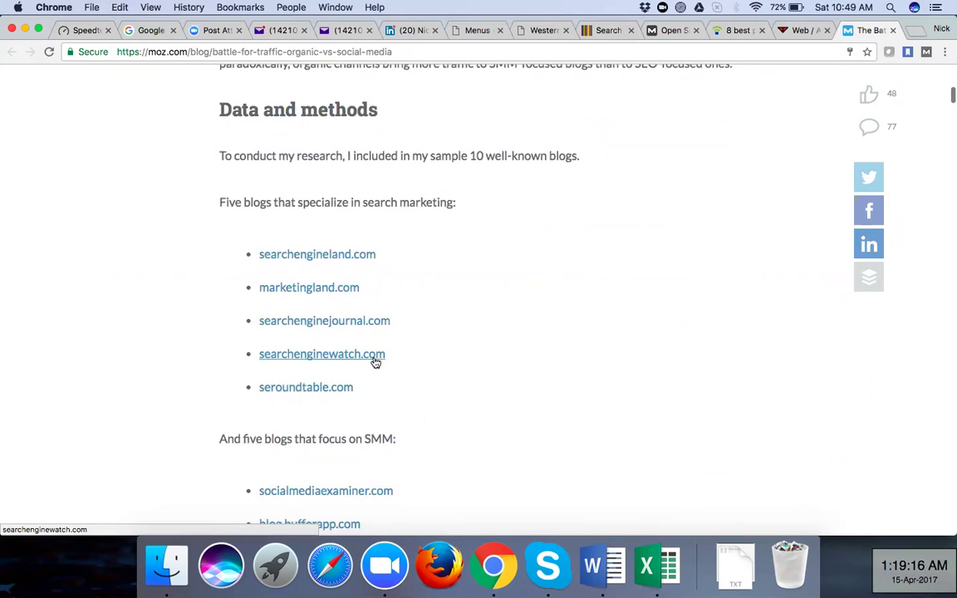
{"action": "left_click", "coordinate": [321, 357]}
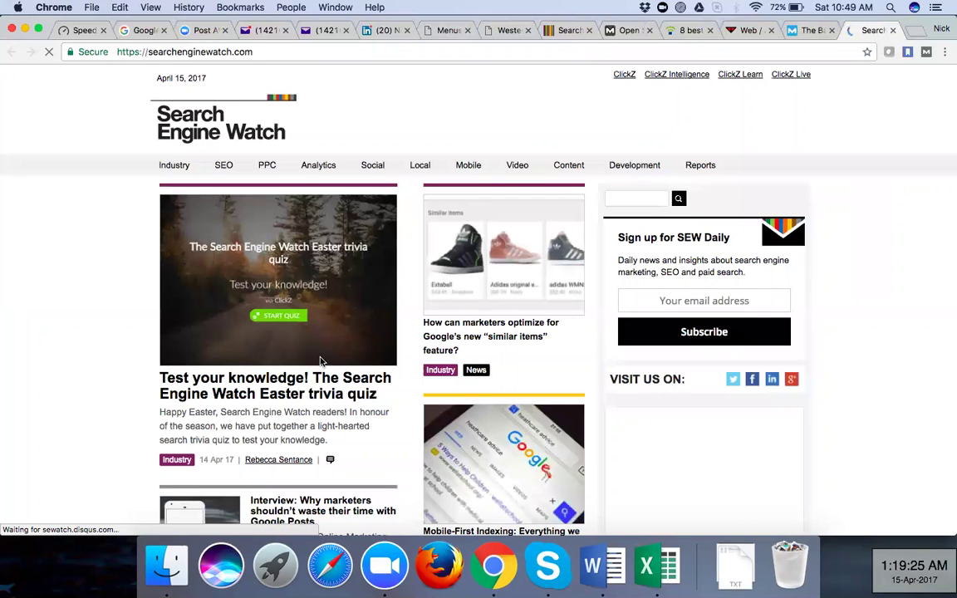
Return to the Moz article, check the Search Engine Watch homepage once more, then go back to Moz
{"action": "left_click", "coordinate": [805, 30]}
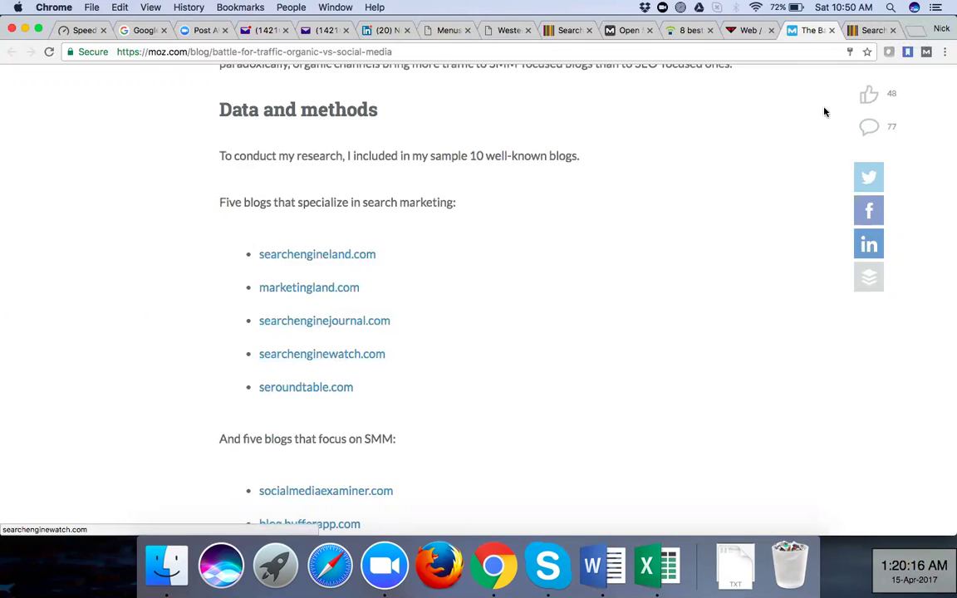
{"action": "left_click", "coordinate": [862, 30]}
{"action": "left_click", "coordinate": [794, 30]}
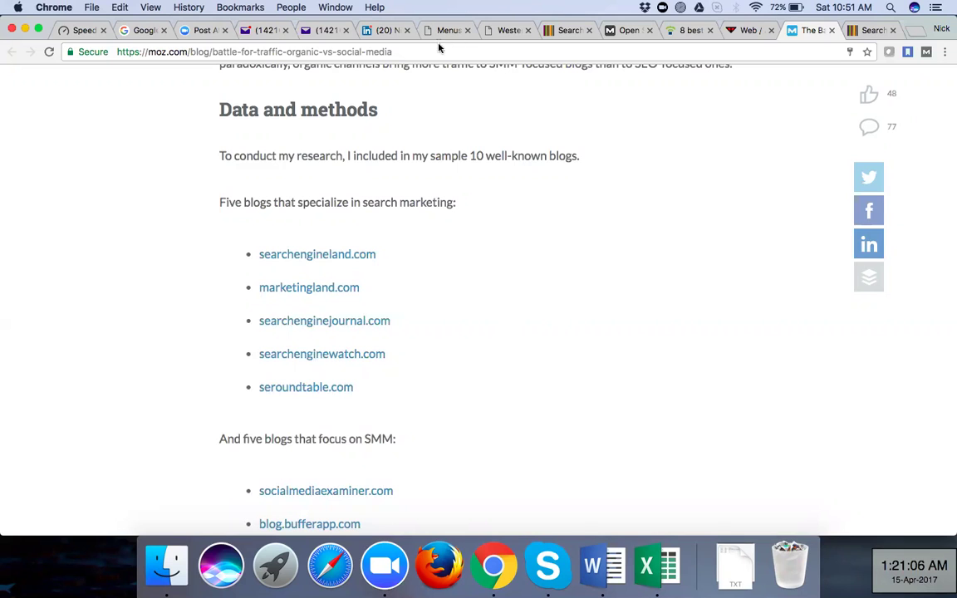
View the Fashion for Fab Western Wear page, then return to the Moz inbound links report for searchenginewatch.com
{"action": "left_click", "coordinate": [501, 34]}
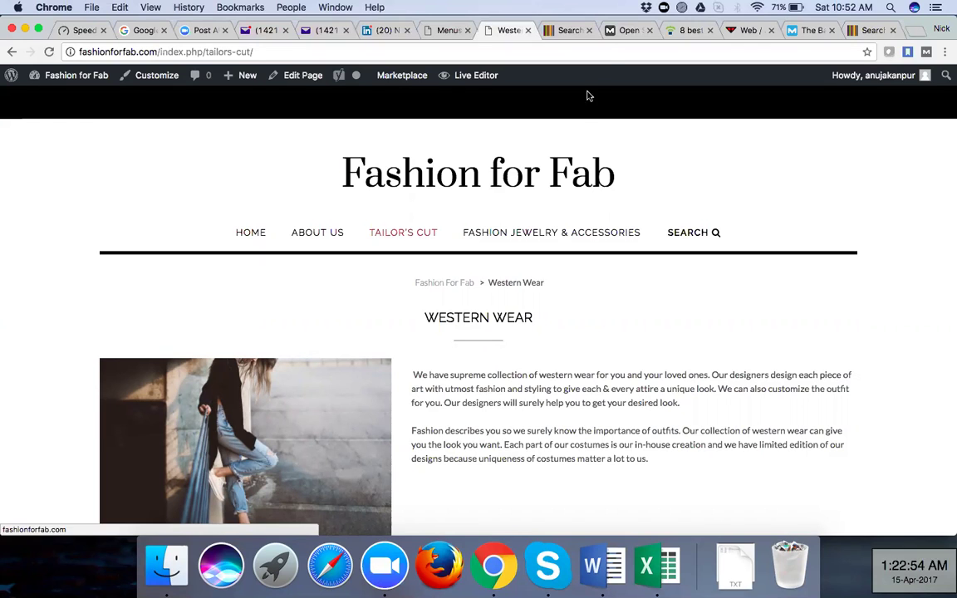
{"action": "left_click", "coordinate": [623, 31]}
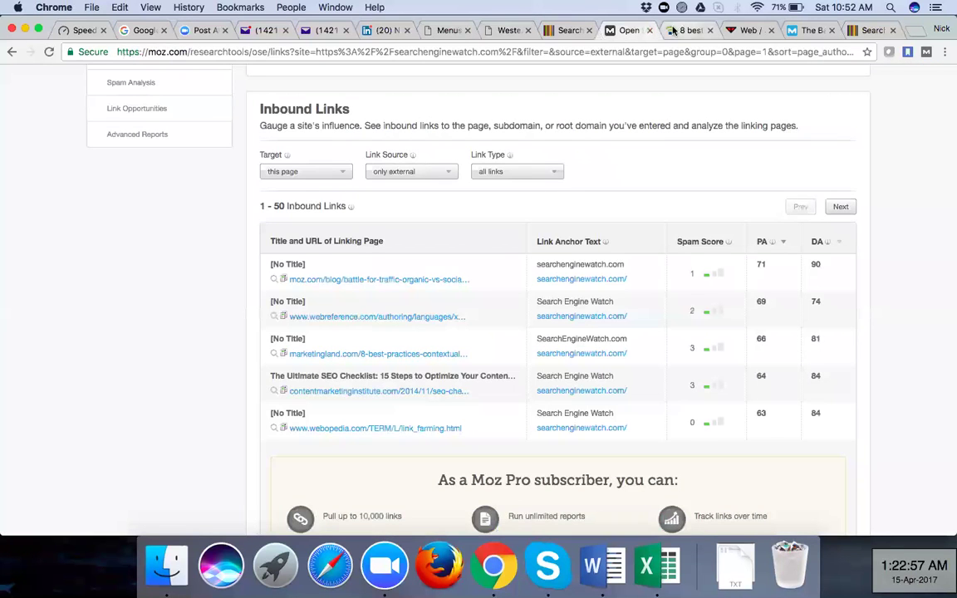
{"action": "left_click", "coordinate": [684, 31]}
{"action": "left_click", "coordinate": [627, 31]}
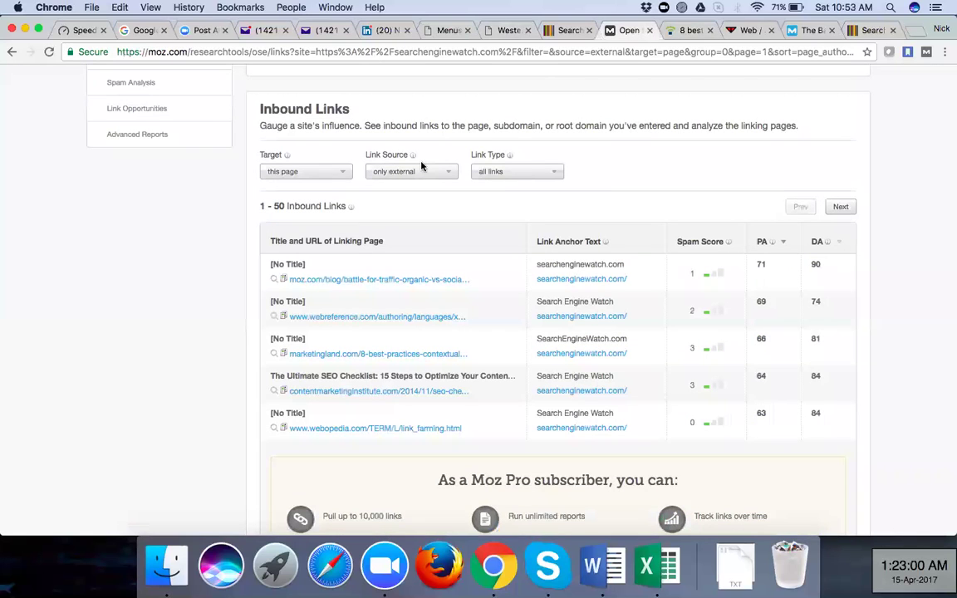
{"action": "scroll", "coordinate": [196, 354], "scroll_direction": "down", "scroll_amount": 2}
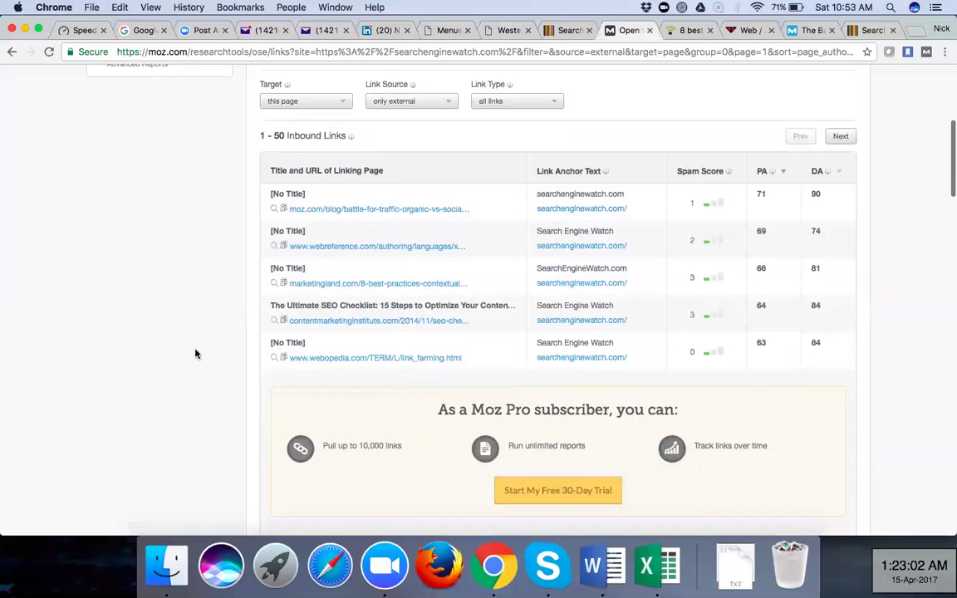
{"action": "scroll", "coordinate": [196, 354], "scroll_direction": "down", "scroll_amount": 1}
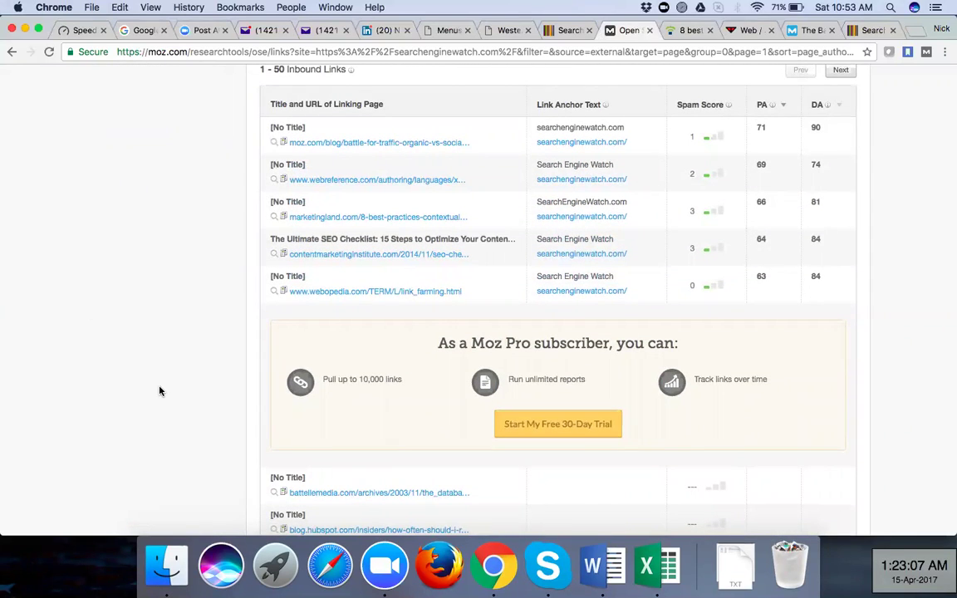
{"action": "scroll", "coordinate": [160, 390], "scroll_direction": "down", "scroll_amount": 5}
{"action": "scroll", "coordinate": [332, 237], "scroll_direction": "up", "scroll_amount": 5}
{"action": "scroll", "coordinate": [332, 237], "scroll_direction": "up", "scroll_amount": 4}
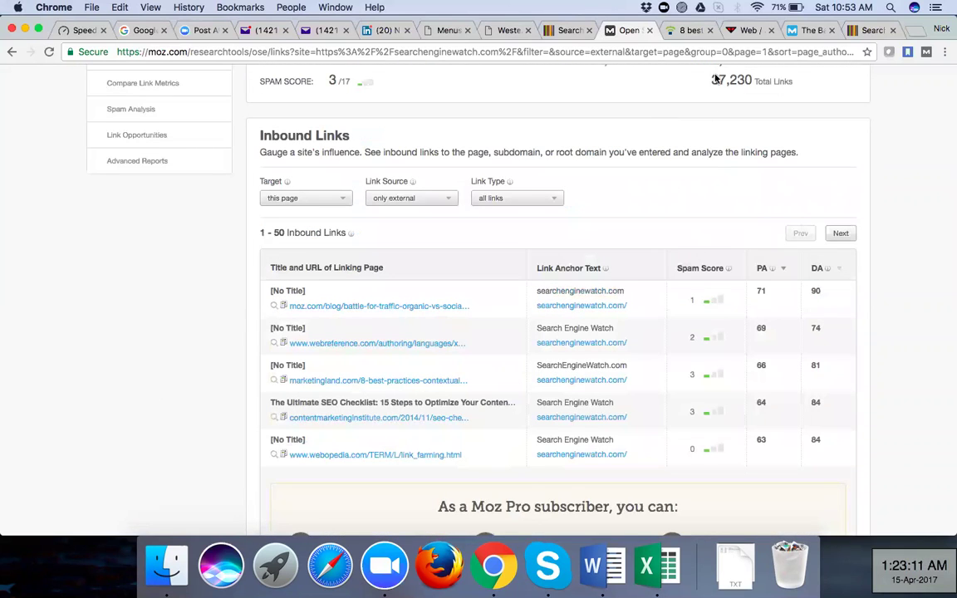
{"action": "scroll", "coordinate": [791, 98], "scroll_direction": "up", "scroll_amount": 3}
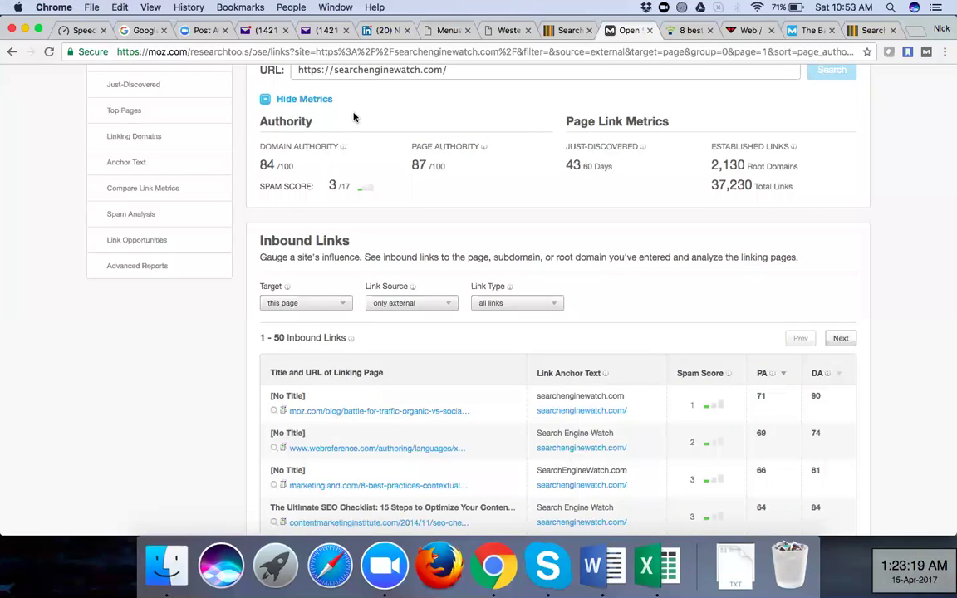
{"action": "scroll", "coordinate": [385, 190], "scroll_direction": "up", "scroll_amount": 3}
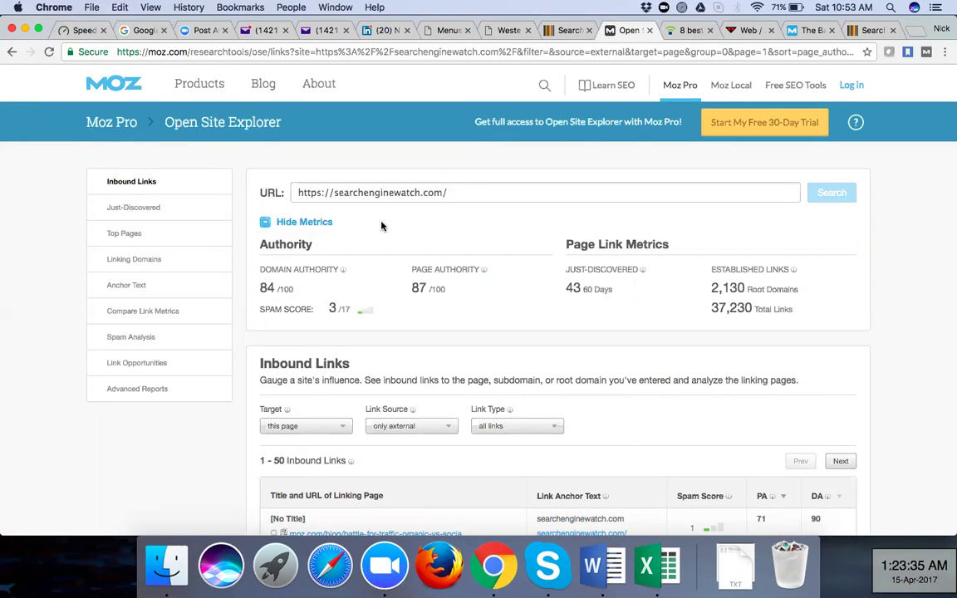
{"action": "scroll", "coordinate": [390, 222], "scroll_direction": "down", "scroll_amount": 5}
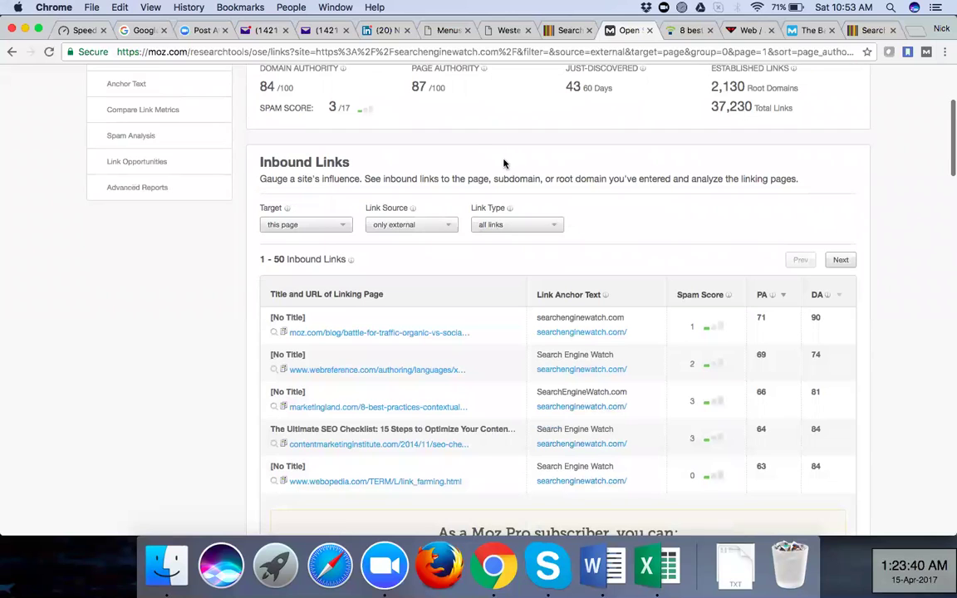
{"action": "scroll", "coordinate": [504, 162], "scroll_direction": "up", "scroll_amount": 5}
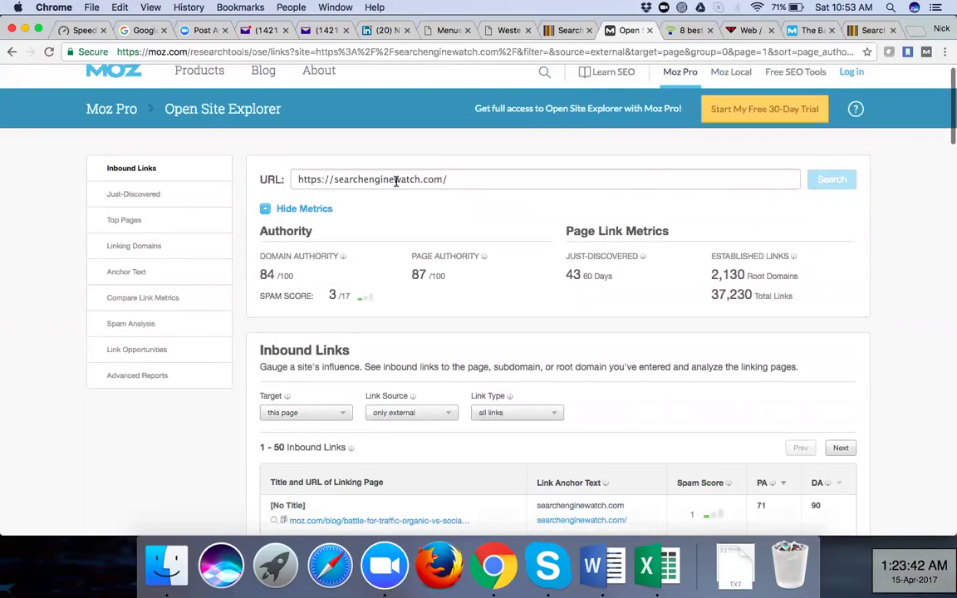
{"action": "scroll", "coordinate": [393, 183], "scroll_direction": "down", "scroll_amount": 7}
{"action": "scroll", "coordinate": [396, 186], "scroll_direction": "down", "scroll_amount": 1}
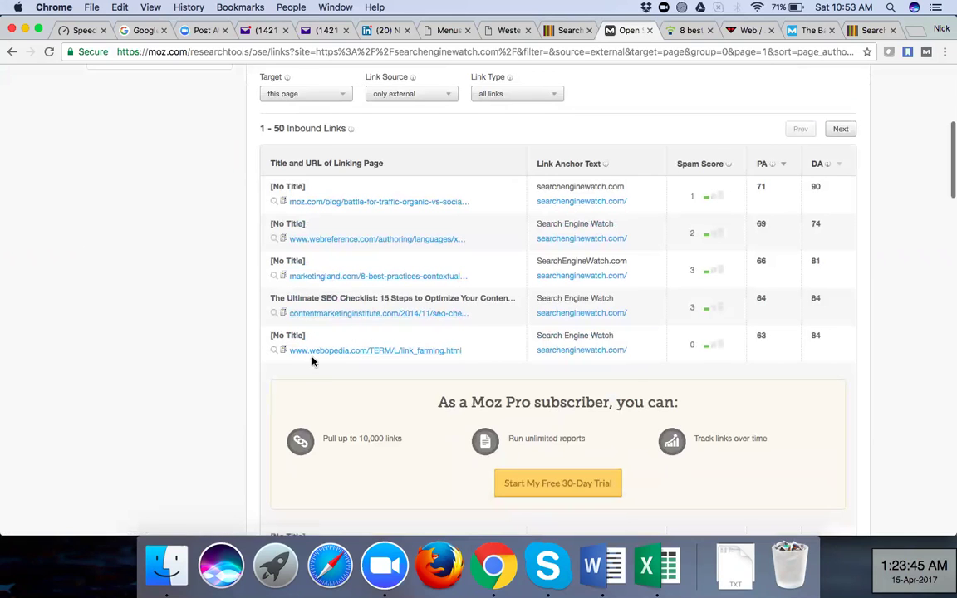
{"action": "scroll", "coordinate": [226, 329], "scroll_direction": "down", "scroll_amount": 18}
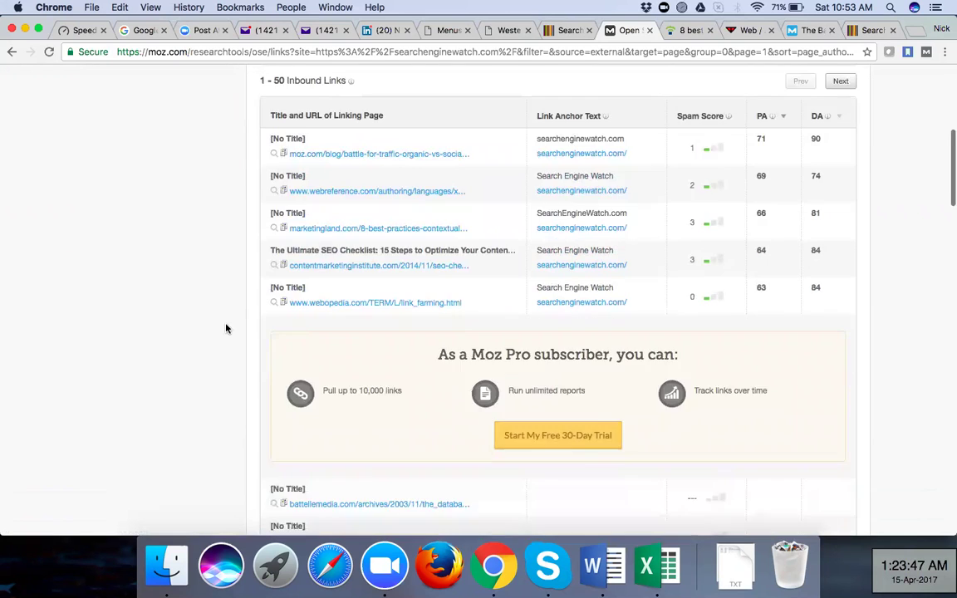
{"action": "scroll", "coordinate": [226, 329], "scroll_direction": "down", "scroll_amount": 14}
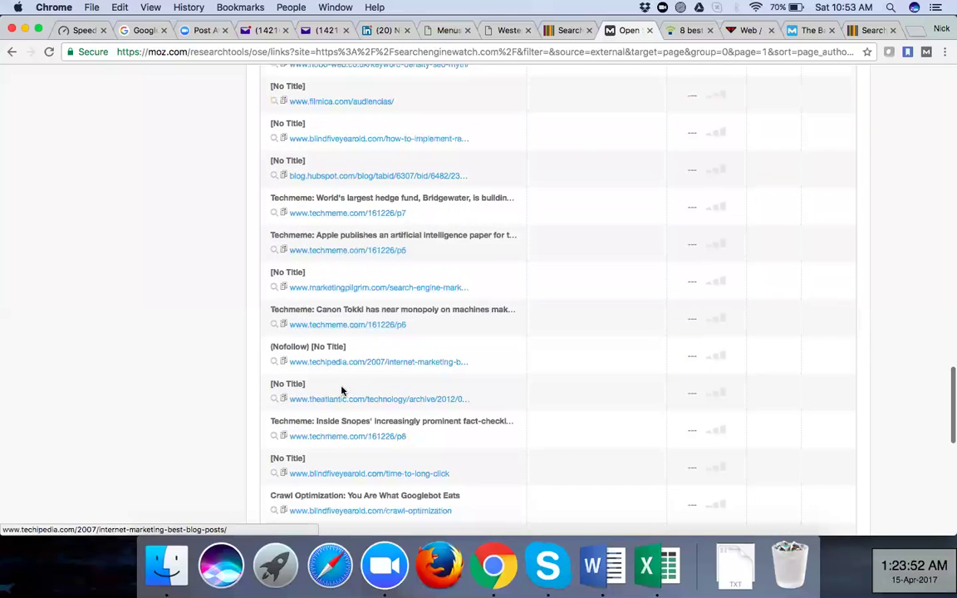
{"action": "scroll", "coordinate": [342, 389], "scroll_direction": "down", "scroll_amount": 4}
{"action": "scroll", "coordinate": [345, 284], "scroll_direction": "down", "scroll_amount": 1}
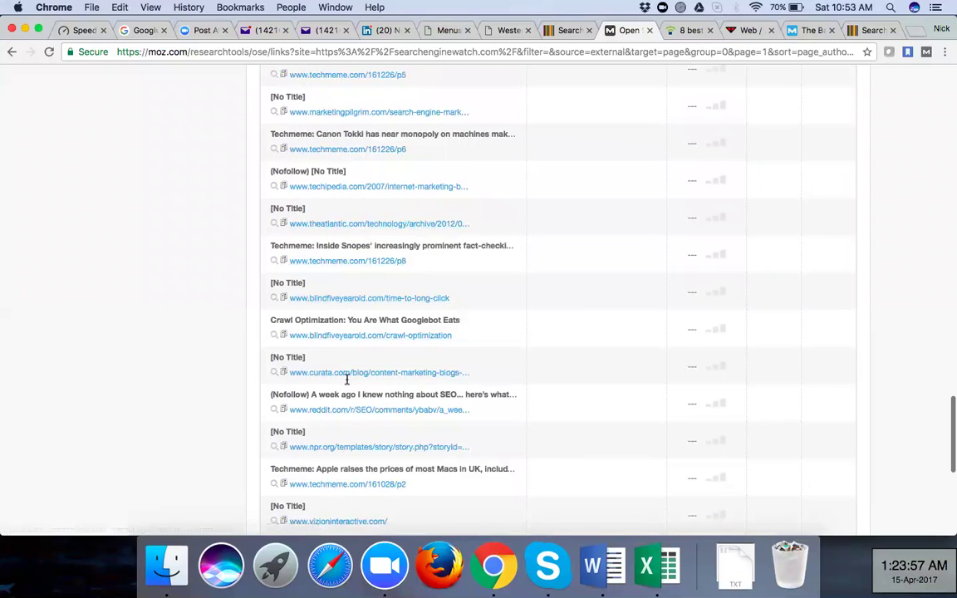
{"action": "scroll", "coordinate": [348, 378], "scroll_direction": "down", "scroll_amount": 4}
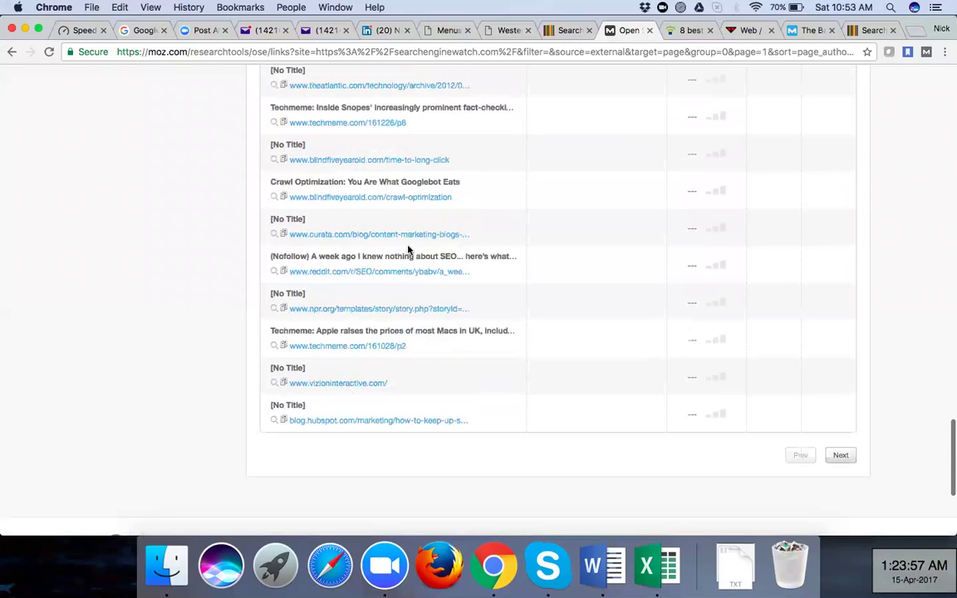
{"action": "scroll", "coordinate": [408, 250], "scroll_direction": "down", "scroll_amount": 5}
{"action": "scroll", "coordinate": [408, 249], "scroll_direction": "up", "scroll_amount": 10}
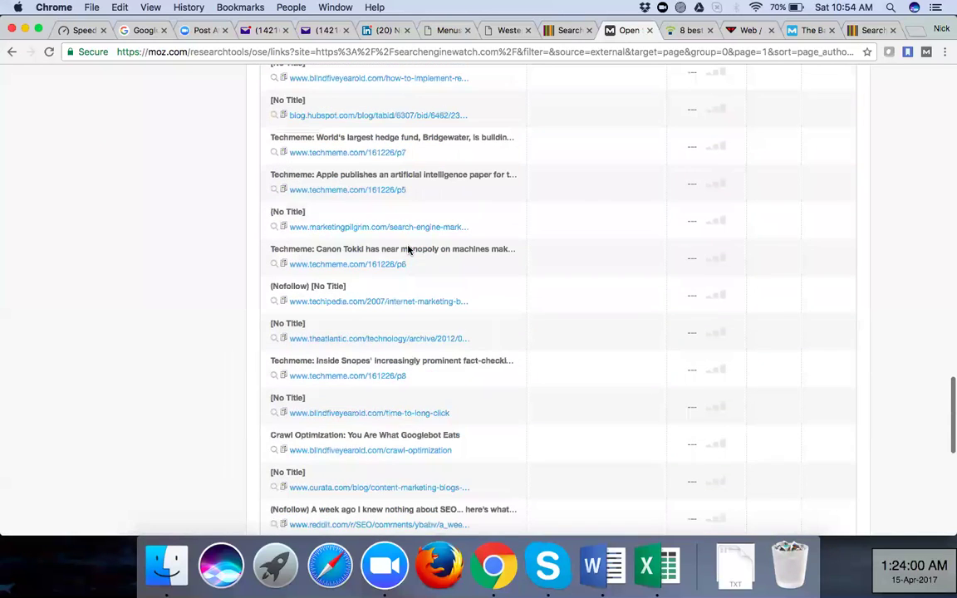
{"action": "scroll", "coordinate": [408, 249], "scroll_direction": "up", "scroll_amount": 4}
{"action": "scroll", "coordinate": [408, 249], "scroll_direction": "up", "scroll_amount": 20}
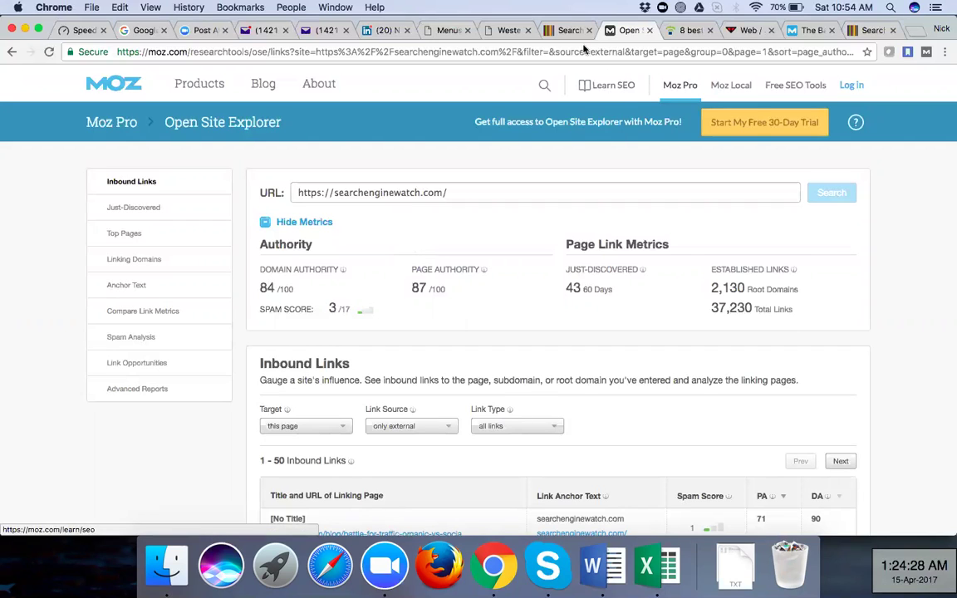
{"action": "left_click", "coordinate": [510, 30]}
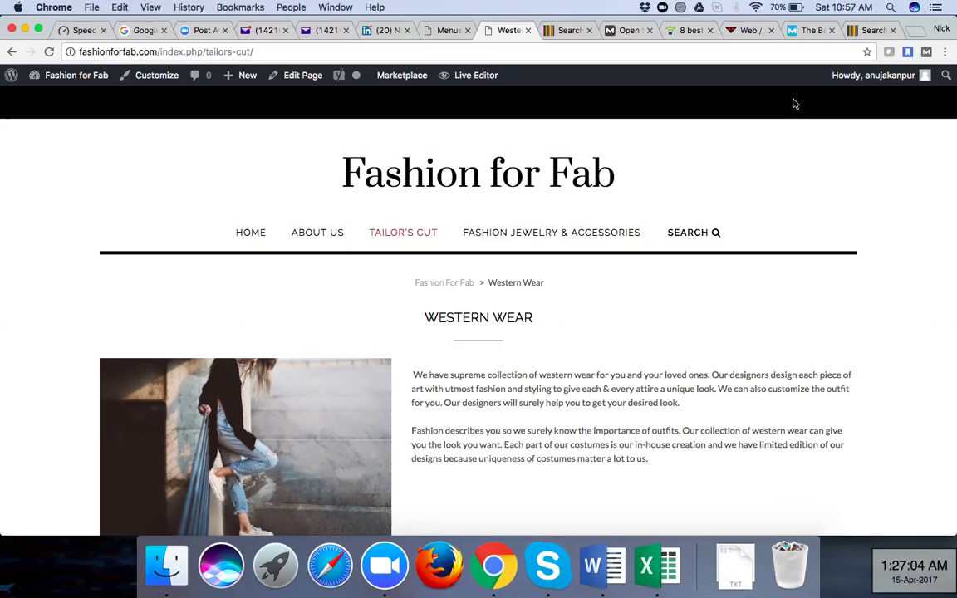
Scroll through the Word DMCA notes, then bring the Fashion for Fab Western Wear page forward in Chrome
{"action": "left_click", "coordinate": [593, 569]}
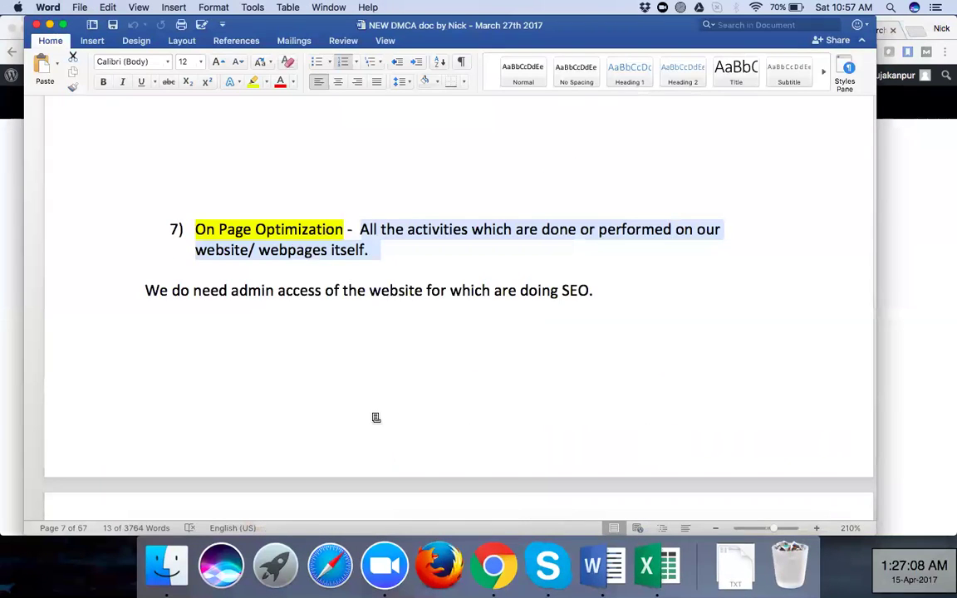
{"action": "scroll", "coordinate": [372, 414], "scroll_direction": "down", "scroll_amount": 3}
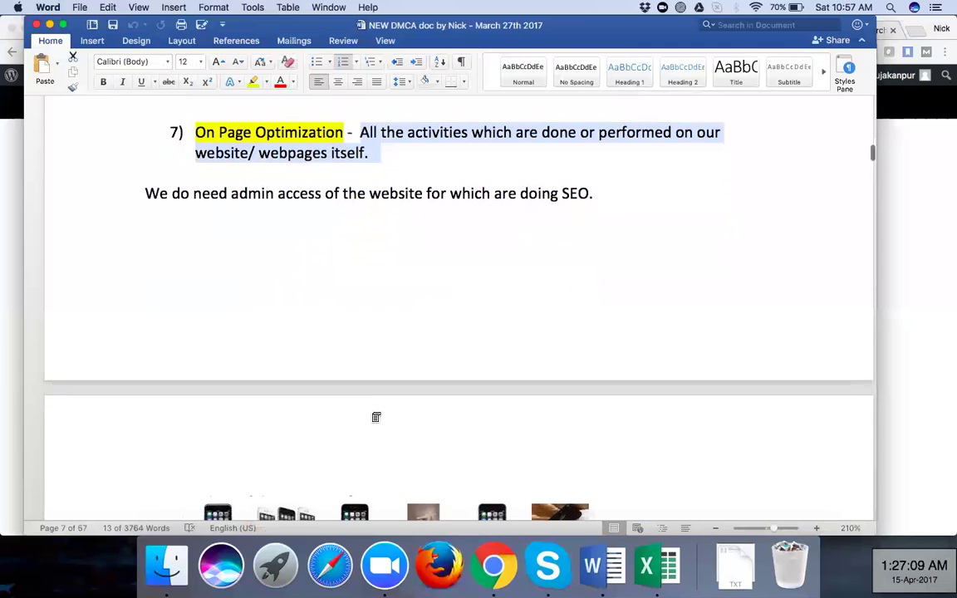
{"action": "scroll", "coordinate": [375, 417], "scroll_direction": "down", "scroll_amount": 1}
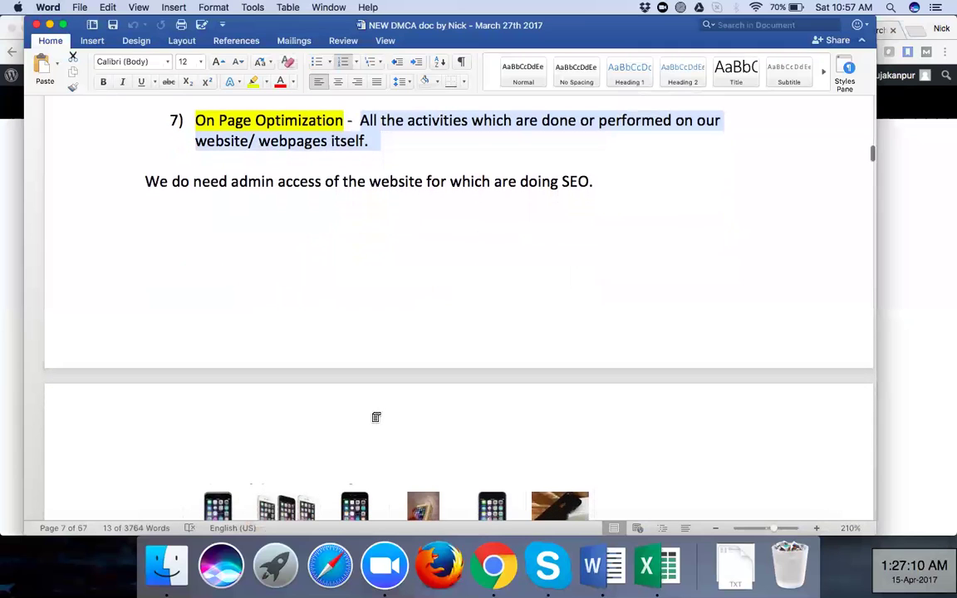
{"action": "scroll", "coordinate": [375, 417], "scroll_direction": "up", "scroll_amount": 1}
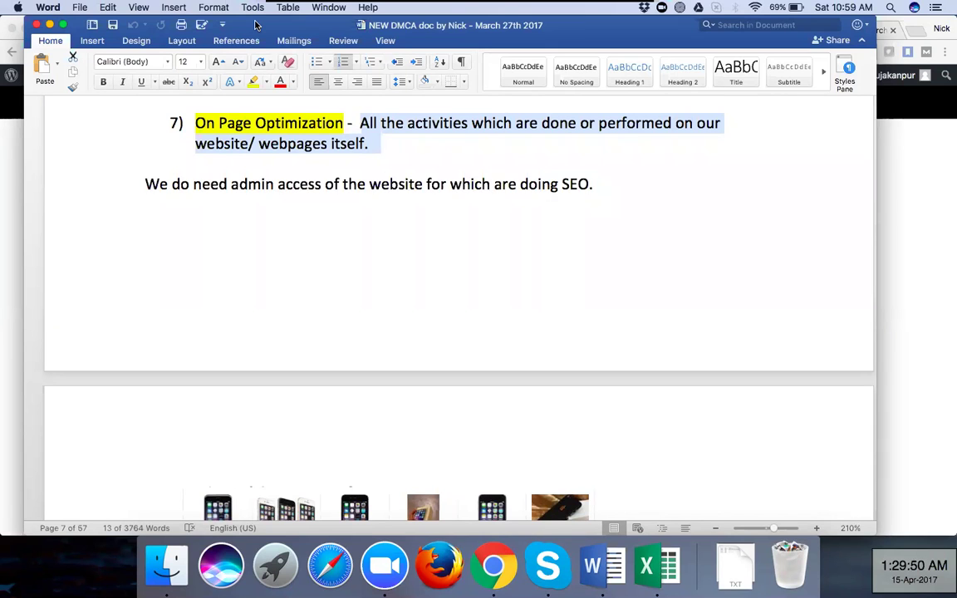
{"action": "left_click", "coordinate": [917, 30]}
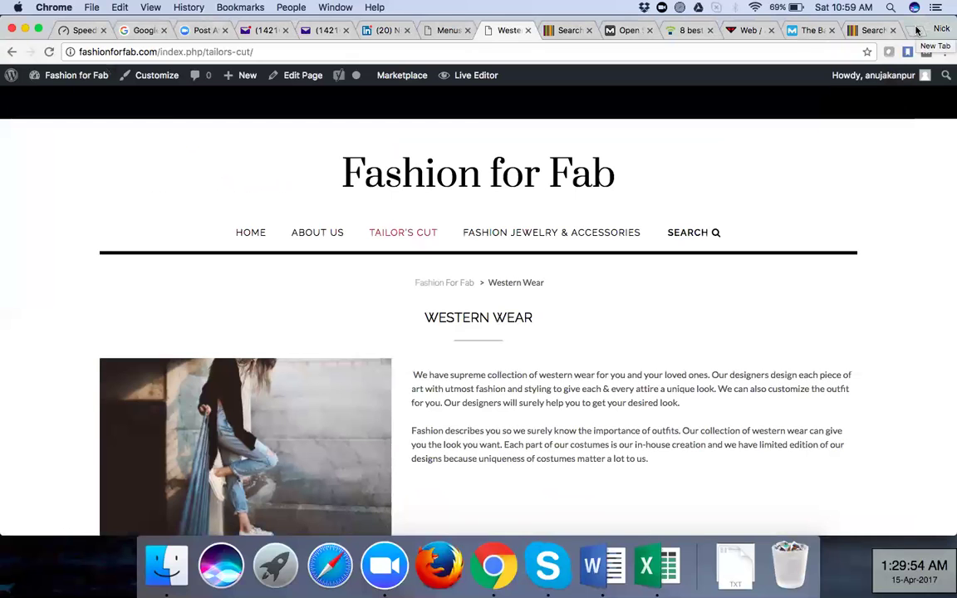
Load the WHM login at panoz.websitewelcome.com:2087 in a new tab and log in
{"action": "left_click", "coordinate": [918, 30]}
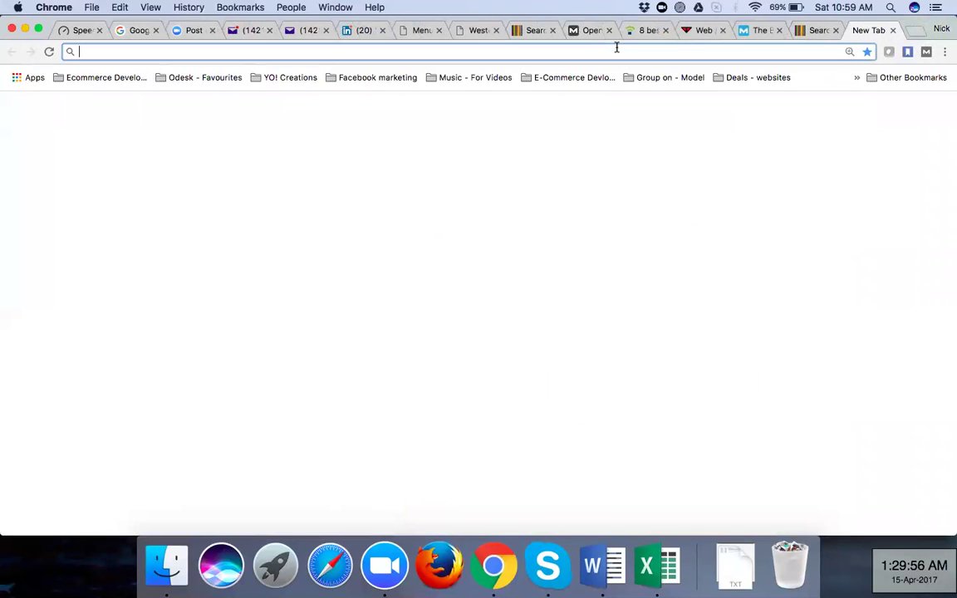
{"action": "type", "text": "pan"}
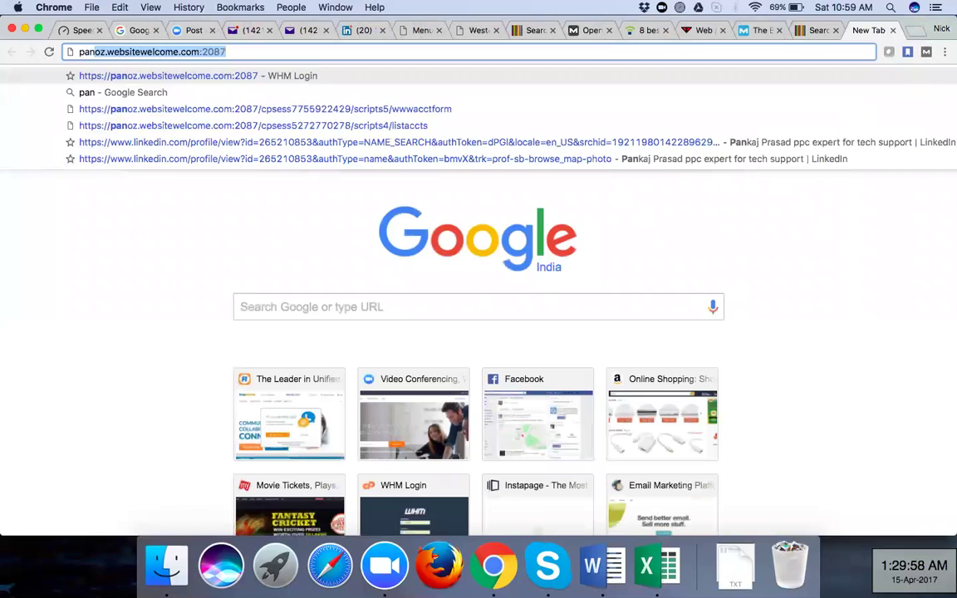
{"action": "key", "text": "Return"}
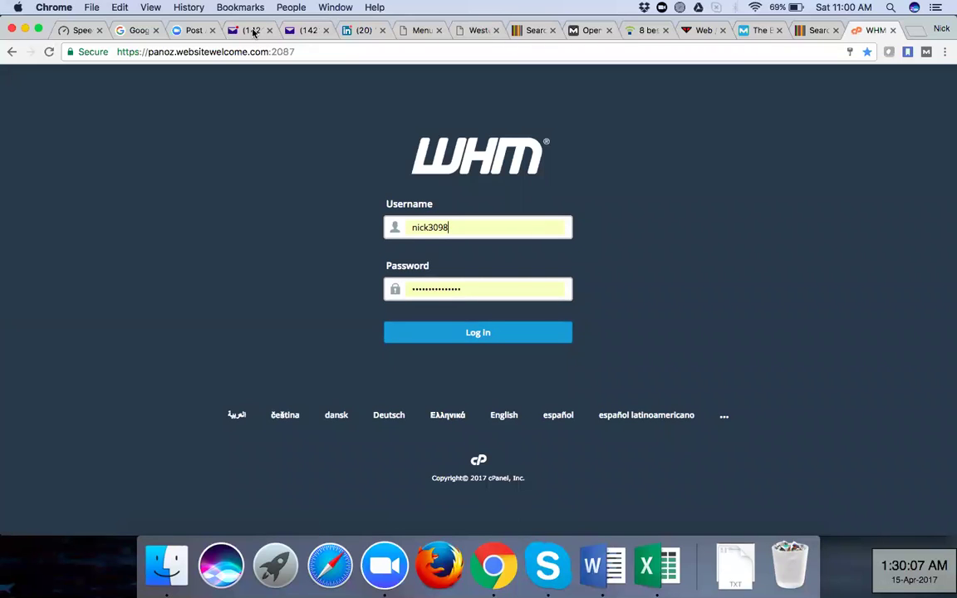
{"action": "left_click", "coordinate": [440, 333]}
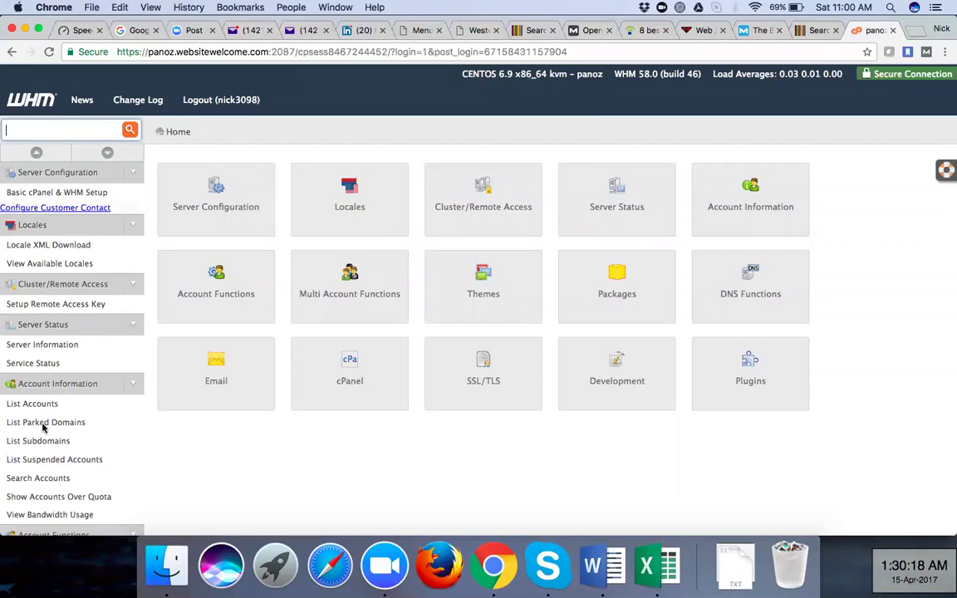
{"action": "scroll", "coordinate": [43, 428], "scroll_direction": "down", "scroll_amount": 1}
Open Create a New Account under Account Functions and place the cursor in the Username field
{"action": "scroll", "coordinate": [44, 428], "scroll_direction": "down", "scroll_amount": 4}
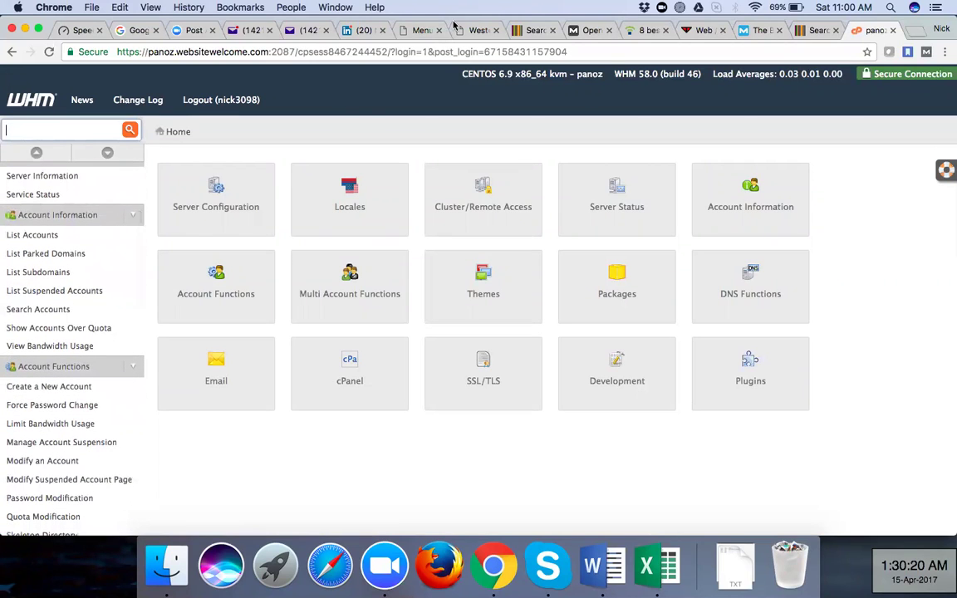
{"action": "left_click", "coordinate": [68, 387]}
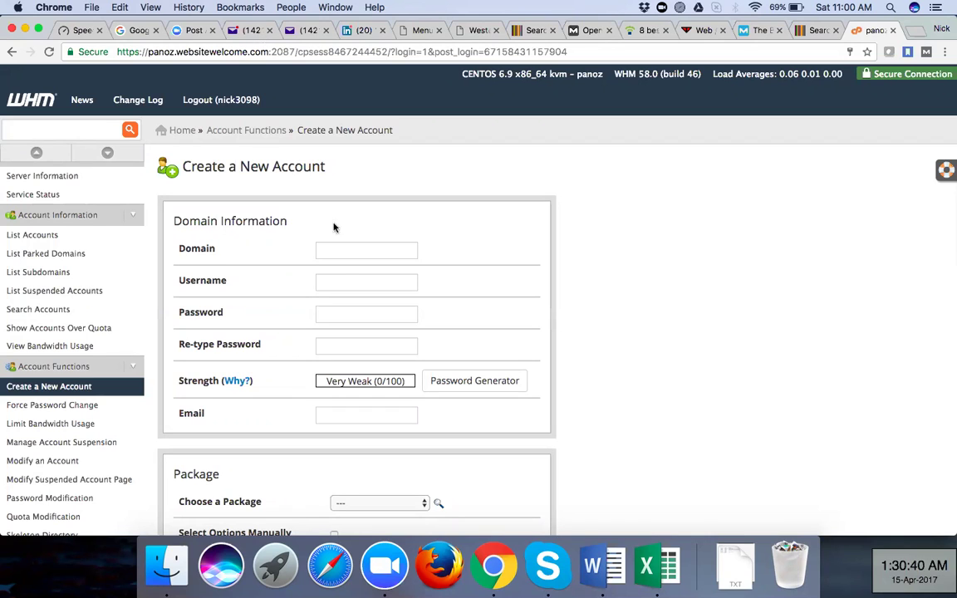
{"action": "left_click", "coordinate": [348, 282]}
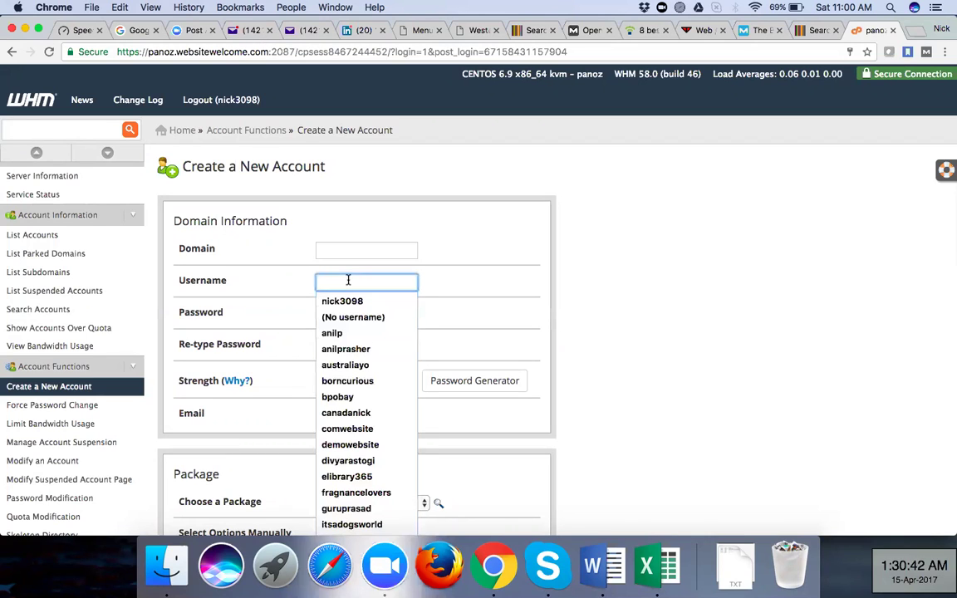
{"action": "type", "text": "souvik"}
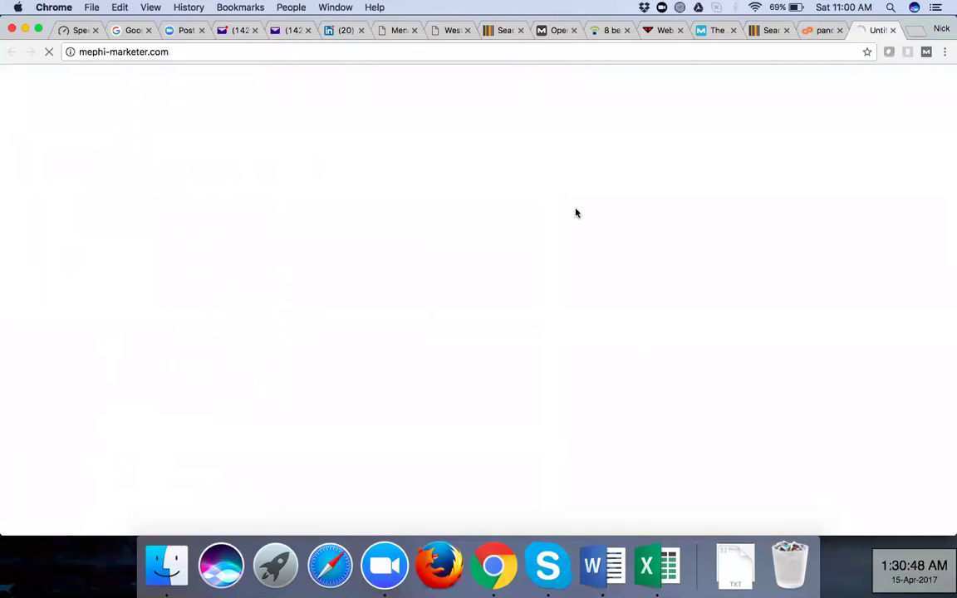
{"action": "left_click", "coordinate": [240, 50]}
{"action": "key", "text": "super+c"}
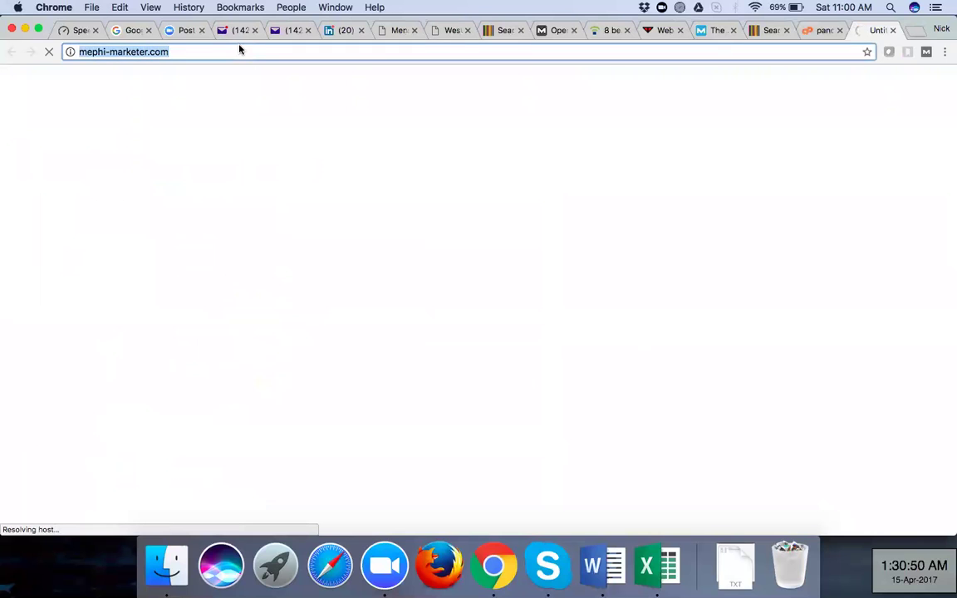
{"action": "left_click", "coordinate": [817, 32]}
{"action": "left_click", "coordinate": [333, 254]}
{"action": "key", "text": "super+v"}
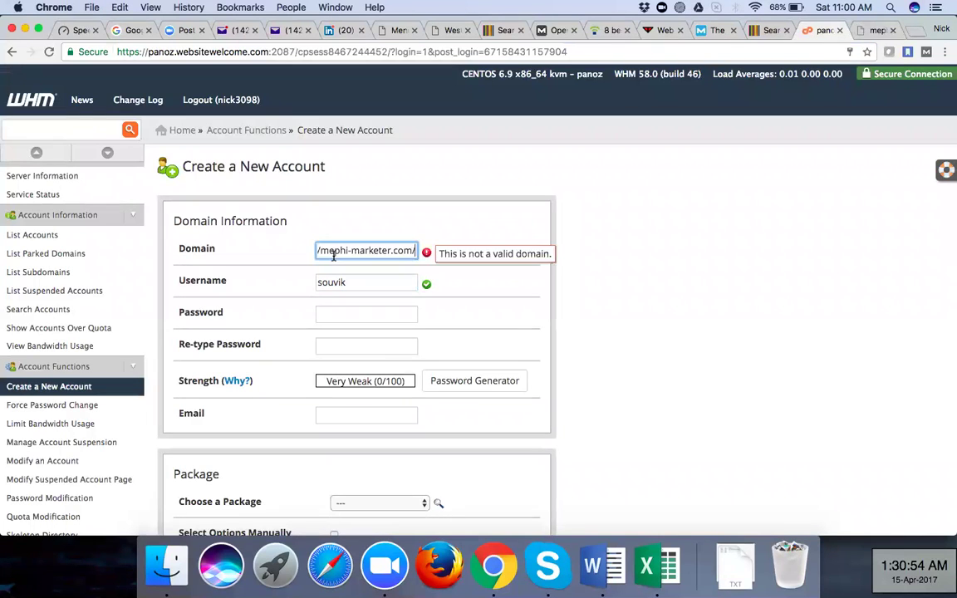
{"action": "key", "text": "Left"}
{"action": "key", "text": "Left"}
{"action": "key", "text": "Left"}
{"action": "key", "text": "Left"}
{"action": "key", "text": "Left"}
{"action": "key", "text": "Left"}
{"action": "key", "text": "Left"}
{"action": "key", "text": "Left"}
{"action": "key", "text": "Left"}
{"action": "key", "text": "Left"}
{"action": "key", "text": "Left"}
{"action": "key", "text": "Left"}
{"action": "key", "text": "Left"}
{"action": "key", "text": "Left"}
{"action": "key", "text": "Left"}
{"action": "key", "text": "Left"}
{"action": "key", "text": "Left"}
{"action": "key", "text": "Left"}
{"action": "key", "text": "Left"}
{"action": "key", "text": "Left"}
{"action": "key", "text": "Left"}
{"action": "key", "text": "Left"}
{"action": "key", "text": "Left"}
{"action": "key", "text": "Left"}
{"action": "key", "text": "Left"}
{"action": "key", "text": "Left"}
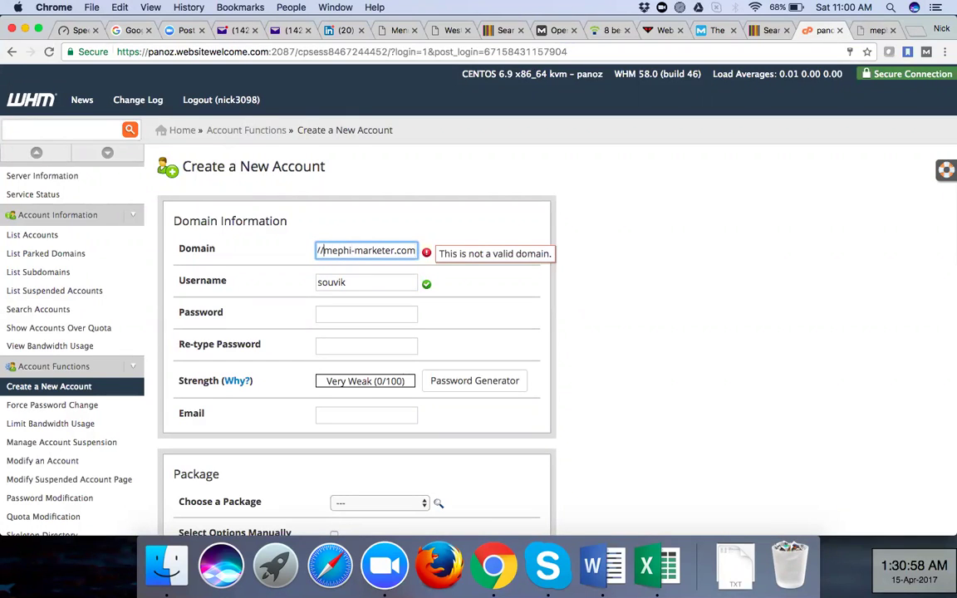
{"action": "key", "text": "BackSpace"}
{"action": "key", "text": "BackSpace"}
{"action": "key", "text": "BackSpace"}
{"action": "key", "text": "BackSpace"}
{"action": "key", "text": "BackSpace"}
{"action": "key", "text": "BackSpace"}
{"action": "key", "text": "BackSpace"}
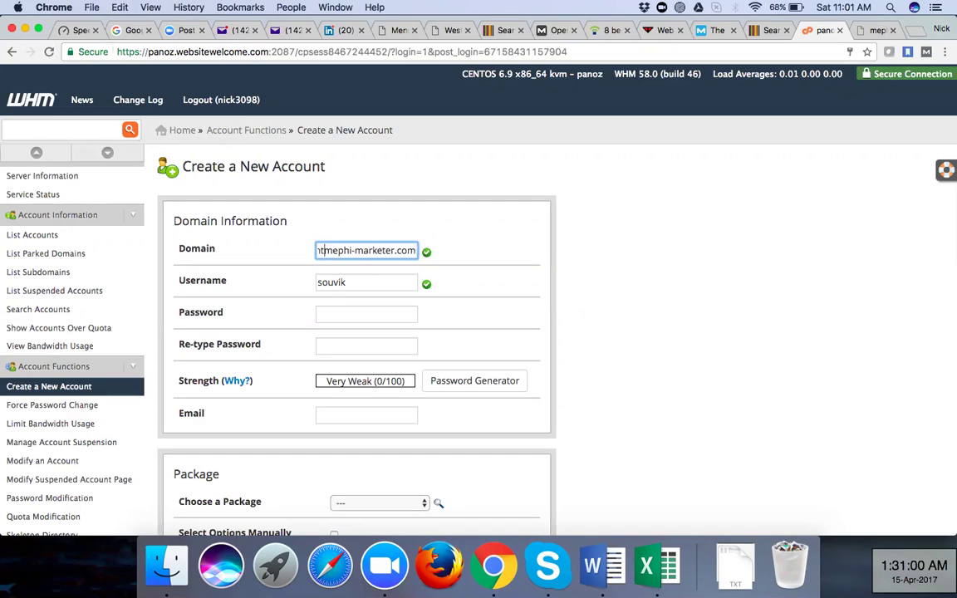
Enter the account password in both password fields, then glance at the package list without choosing
{"action": "left_click", "coordinate": [352, 312]}
{"action": "type", "text": "••"}
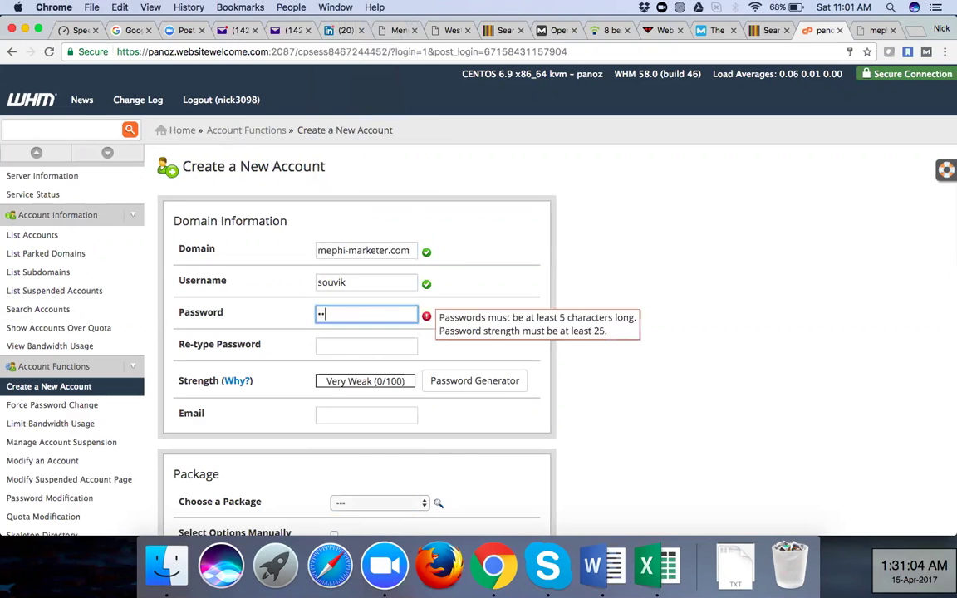
{"action": "type", "text": "•••••••"}
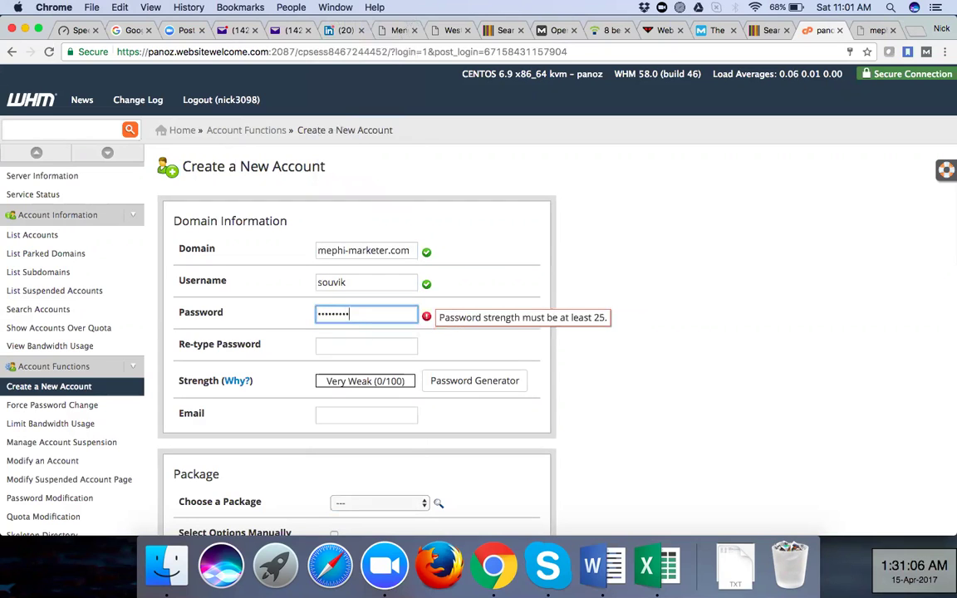
{"action": "left_click", "coordinate": [346, 343]}
{"action": "type", "text": "••••••••••"}
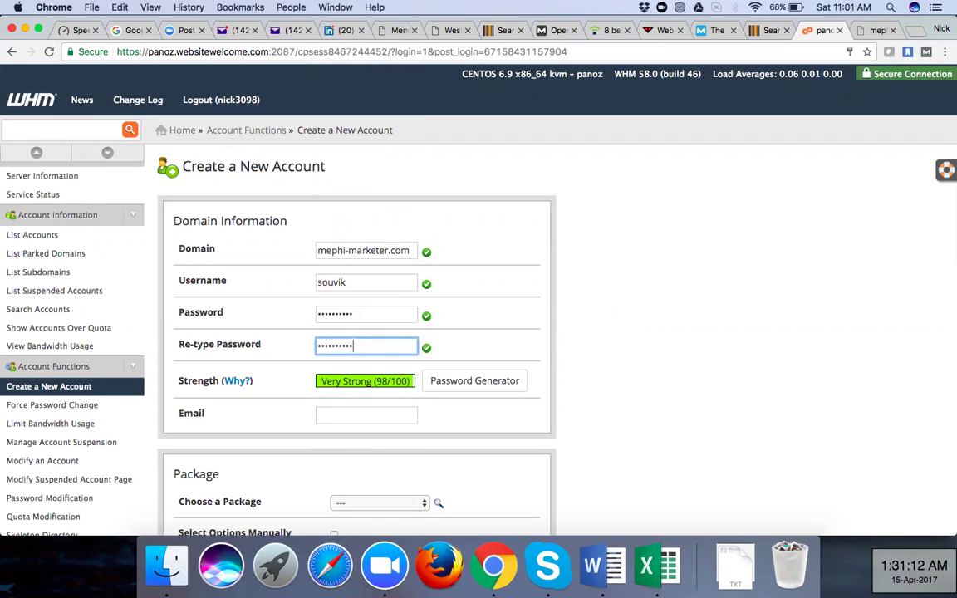
{"action": "left_click", "coordinate": [348, 414]}
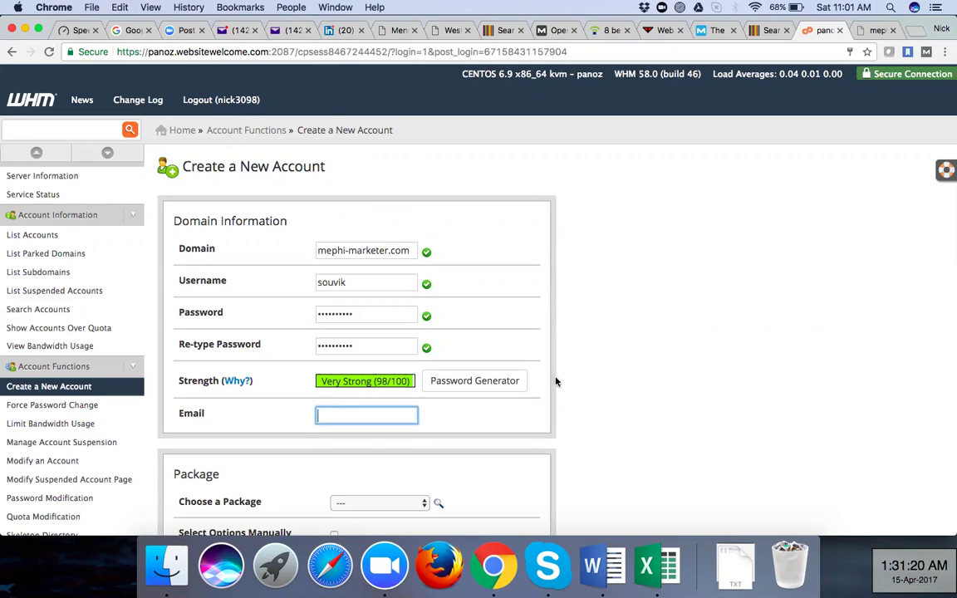
{"action": "left_click", "coordinate": [673, 479]}
{"action": "scroll", "coordinate": [672, 480], "scroll_direction": "down", "scroll_amount": 3}
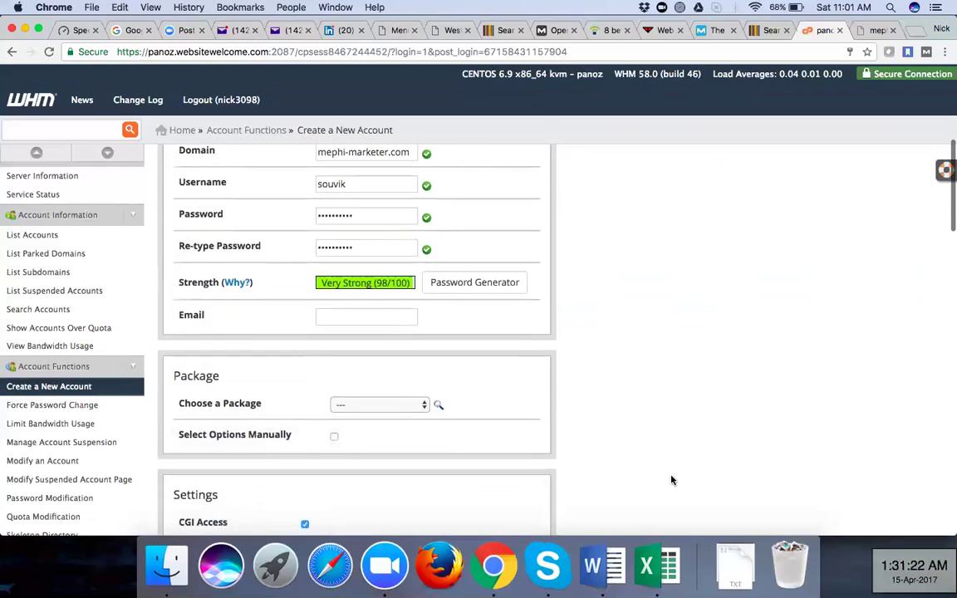
{"action": "left_click", "coordinate": [422, 380]}
{"action": "left_click", "coordinate": [406, 379]}
Select the _Basic package and paste the contact e-mail, deleting its stray 'mailto:' prefix
{"action": "left_click", "coordinate": [403, 379]}
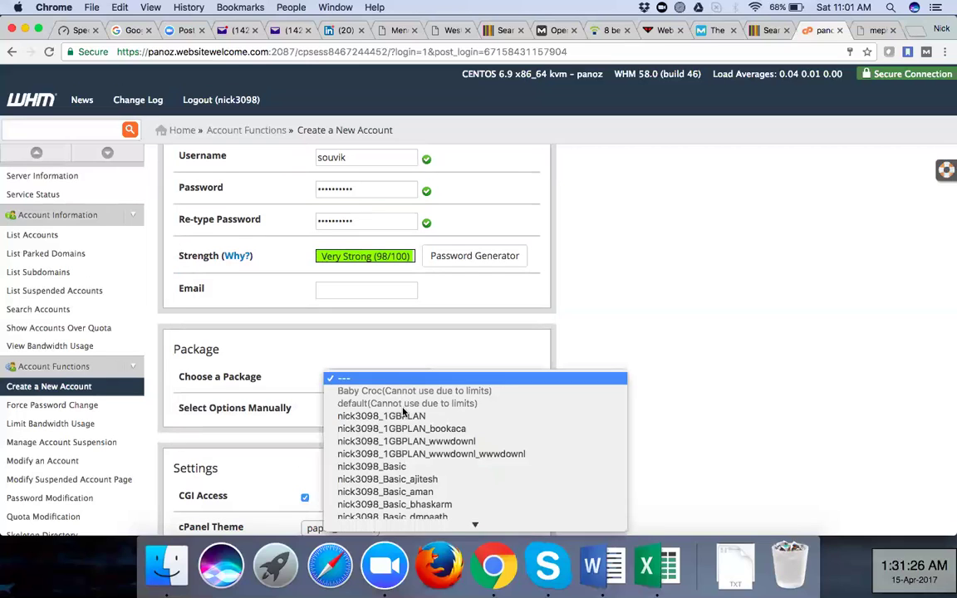
{"action": "left_click", "coordinate": [390, 455]}
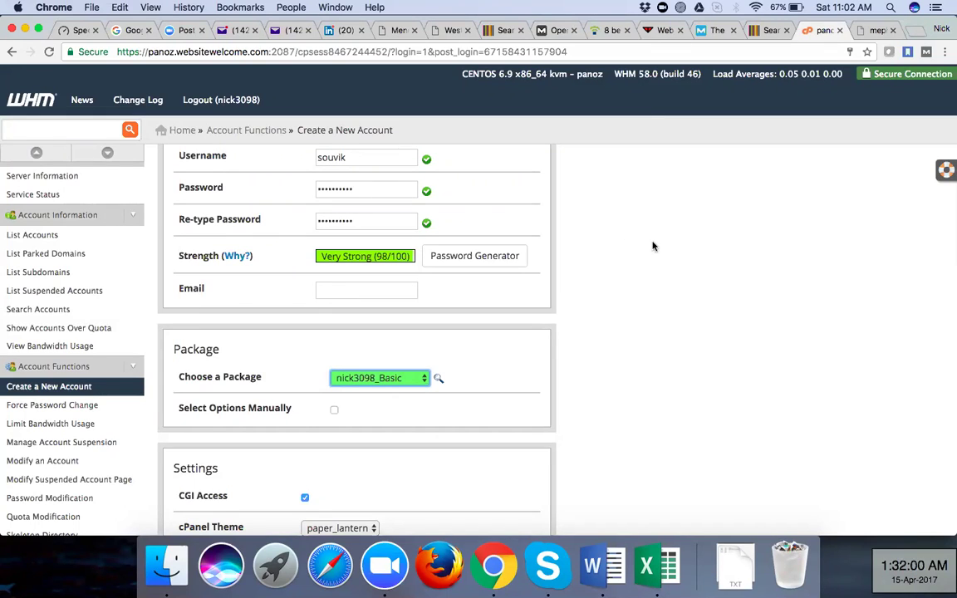
{"action": "left_click", "coordinate": [382, 289]}
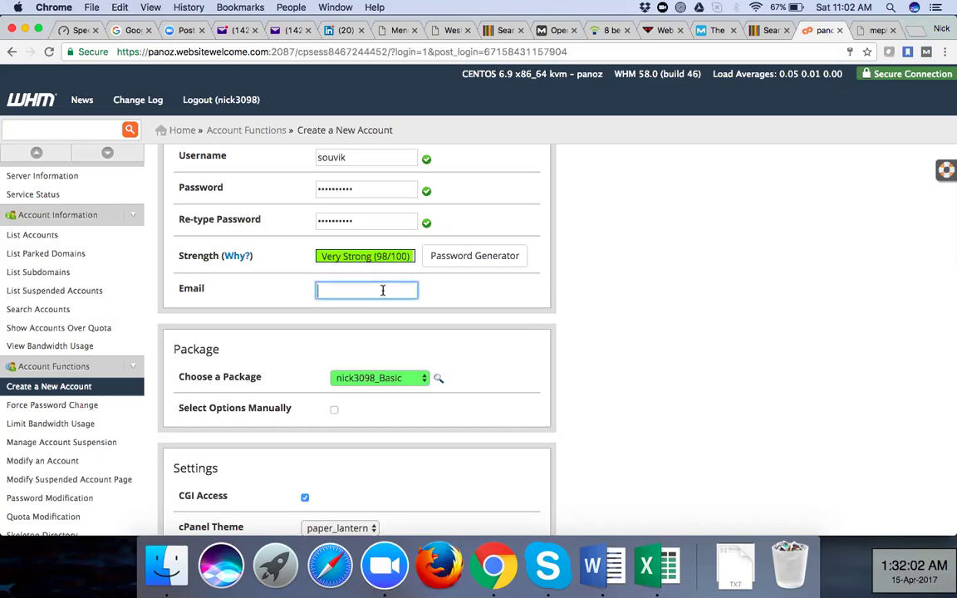
{"action": "key", "text": "super+v"}
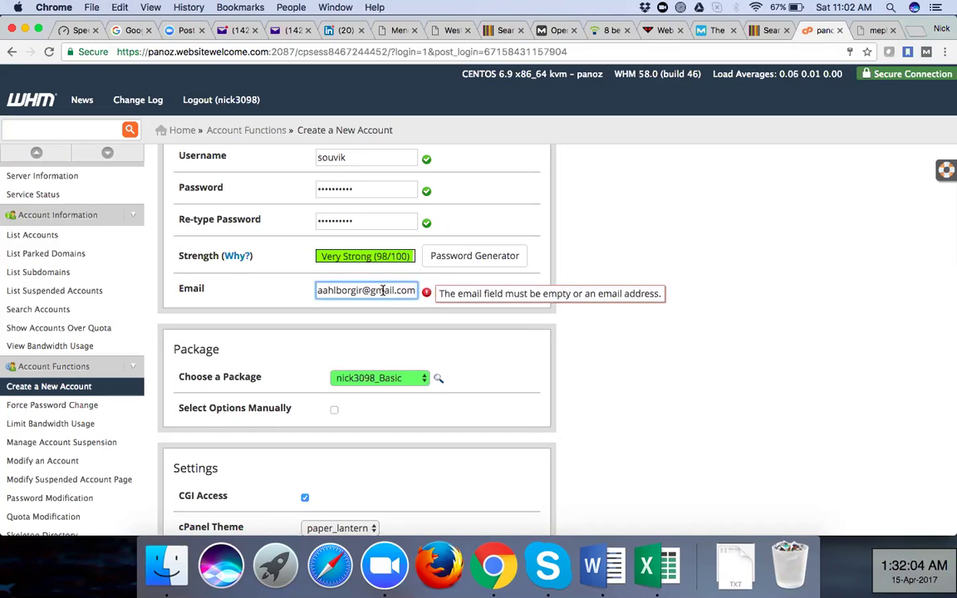
{"action": "left_click", "coordinate": [588, 499]}
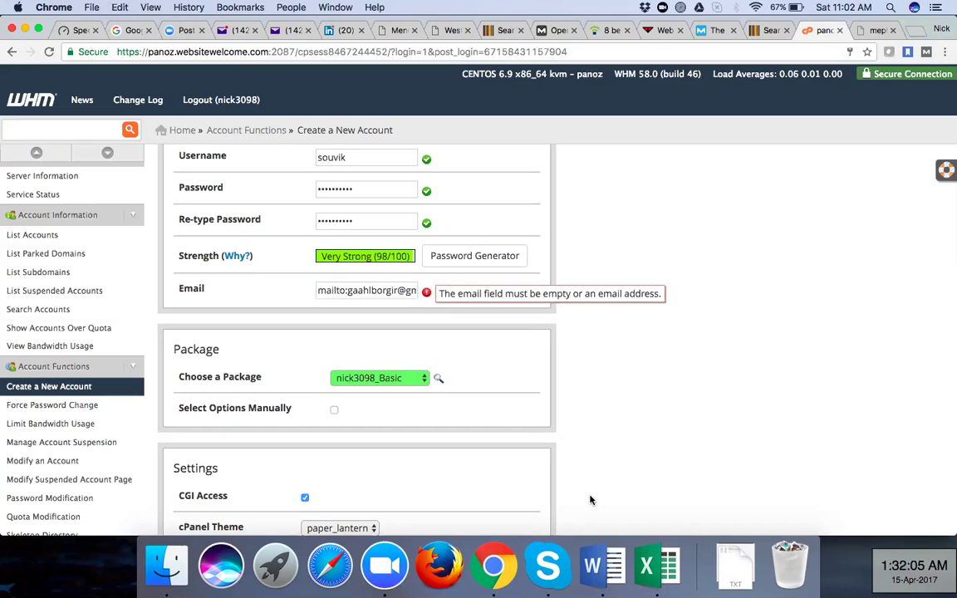
{"action": "left_click", "coordinate": [349, 293]}
{"action": "key", "text": "BackSpace"}
{"action": "key", "text": "BackSpace"}
{"action": "key", "text": "BackSpace"}
{"action": "key", "text": "BackSpace"}
{"action": "key", "text": "BackSpace"}
{"action": "key", "text": "BackSpace"}
{"action": "key", "text": "BackSpace"}
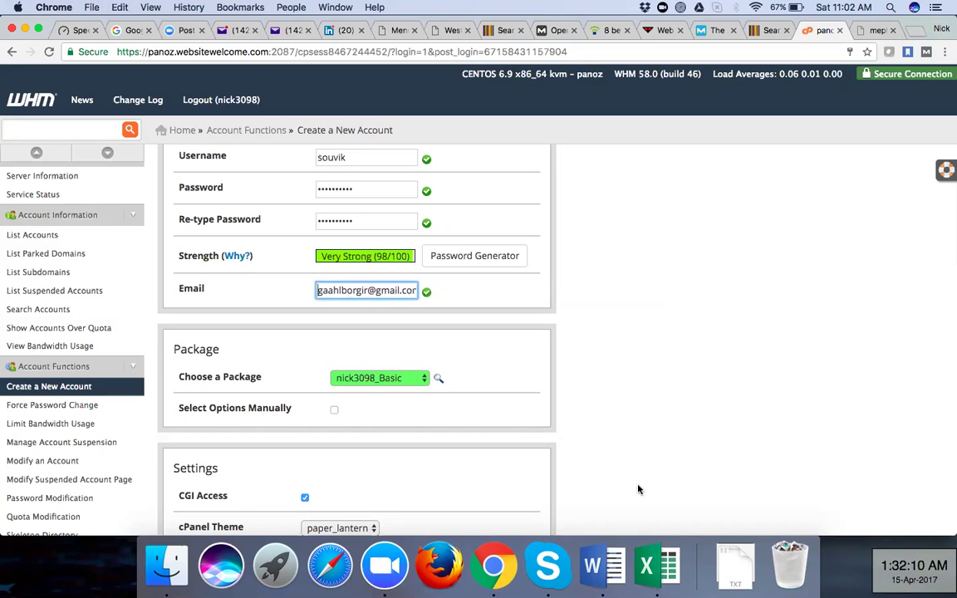
Scroll to the form's bottom and submit with Create; WHM rejects the password for containing the username
{"action": "left_click", "coordinate": [638, 488]}
{"action": "scroll", "coordinate": [515, 359], "scroll_direction": "up", "scroll_amount": 2}
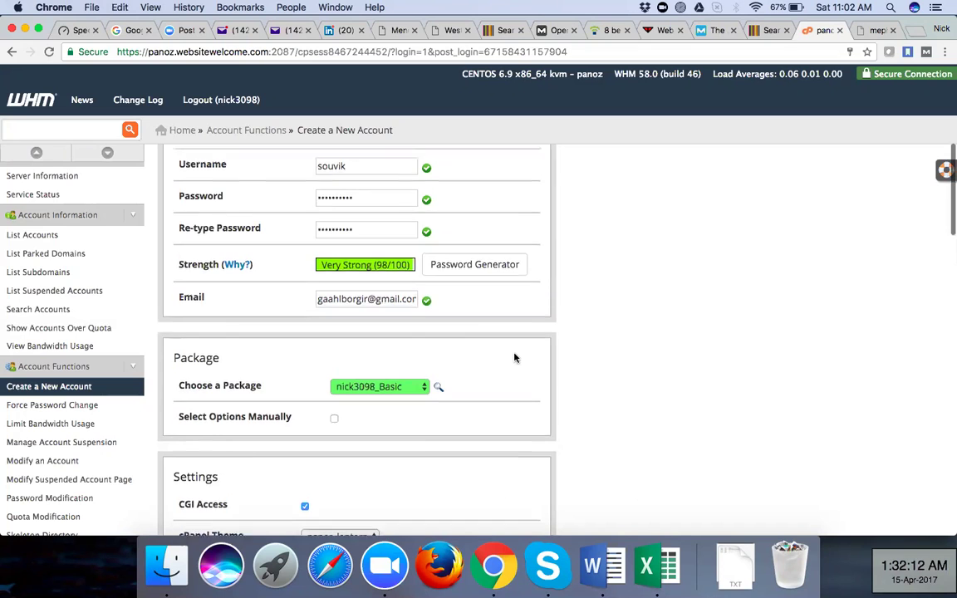
{"action": "scroll", "coordinate": [515, 359], "scroll_direction": "down", "scroll_amount": 4}
{"action": "scroll", "coordinate": [515, 358], "scroll_direction": "down", "scroll_amount": 2}
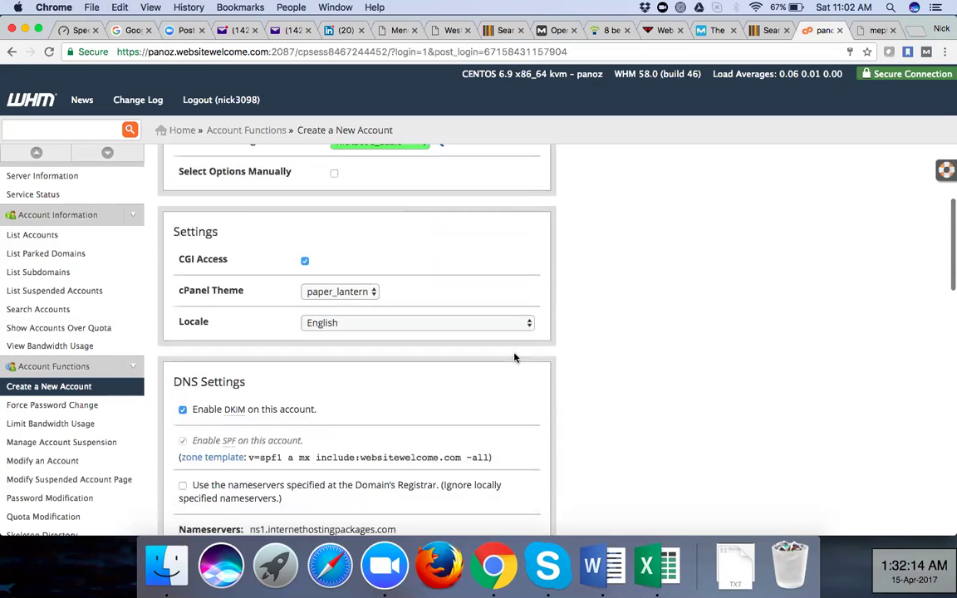
{"action": "scroll", "coordinate": [515, 358], "scroll_direction": "down", "scroll_amount": 3}
{"action": "scroll", "coordinate": [514, 357], "scroll_direction": "down", "scroll_amount": 3}
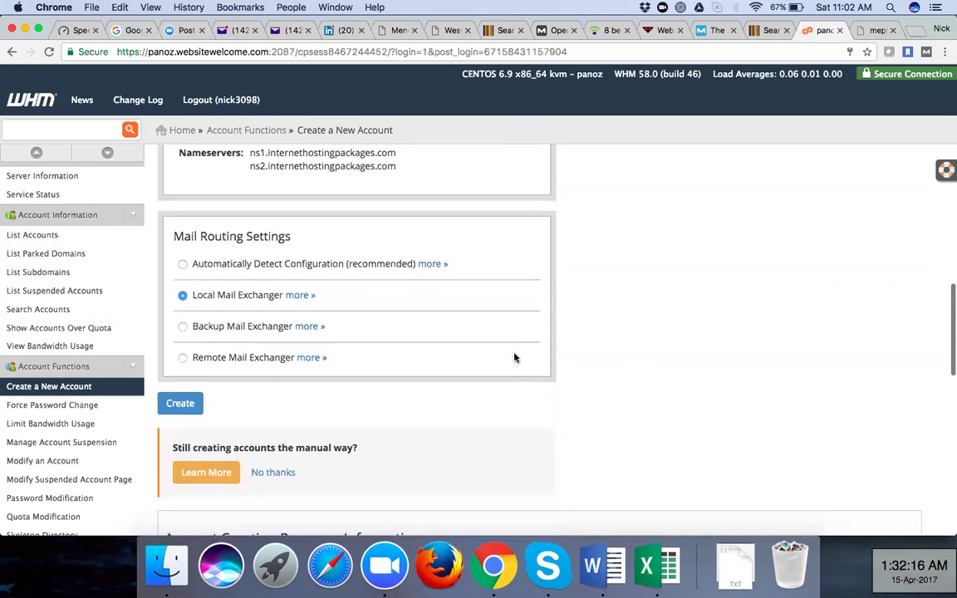
{"action": "left_click", "coordinate": [173, 404]}
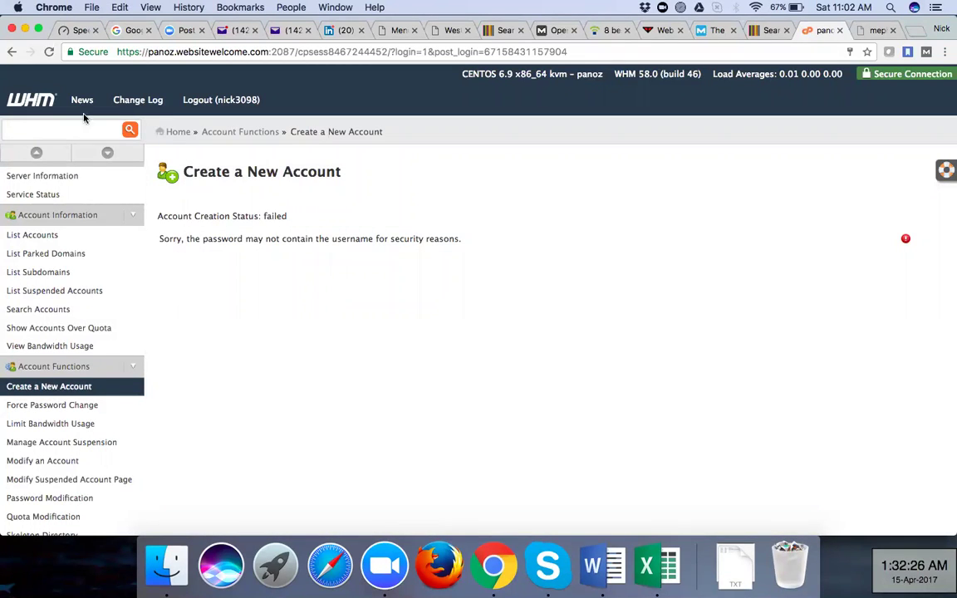
Go back to the Create a New Account form with mephi-marketer.com, the e-mail and the Basic package still filled in
{"action": "left_click", "coordinate": [12, 53]}
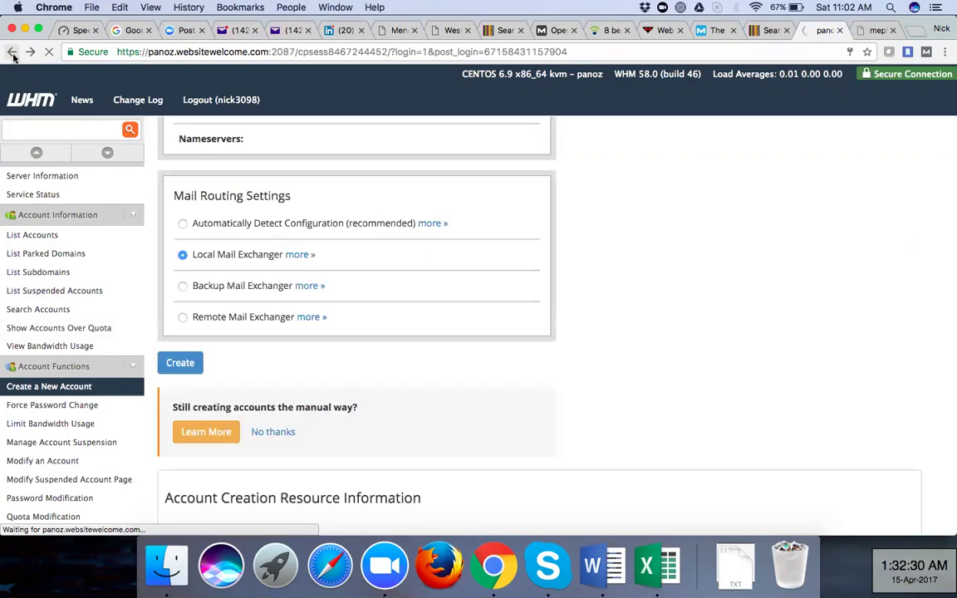
{"action": "scroll", "coordinate": [409, 268], "scroll_direction": "up", "scroll_amount": 15}
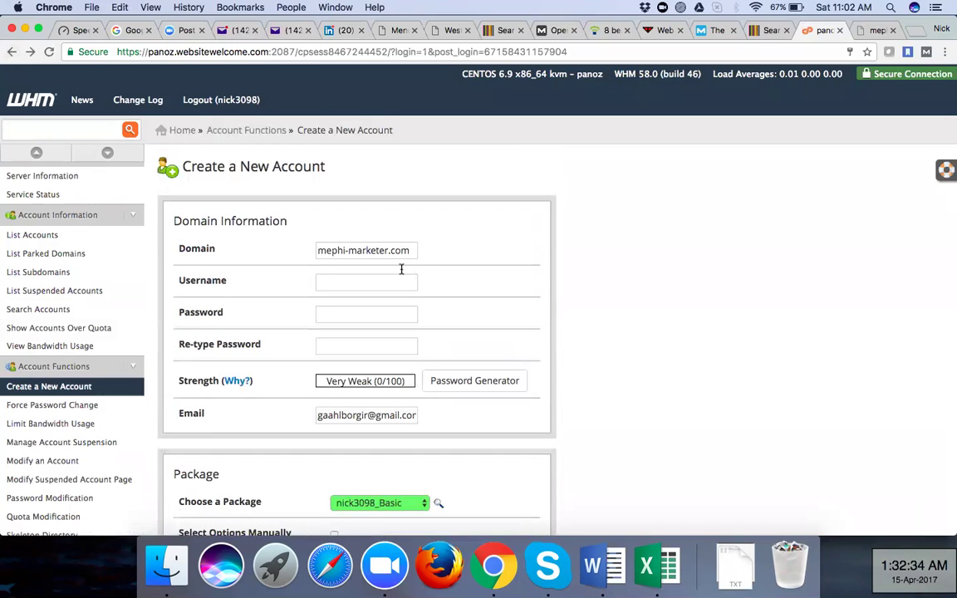
Enter the account username, then type a new 12-character password in both password fields
{"action": "left_click", "coordinate": [384, 282]}
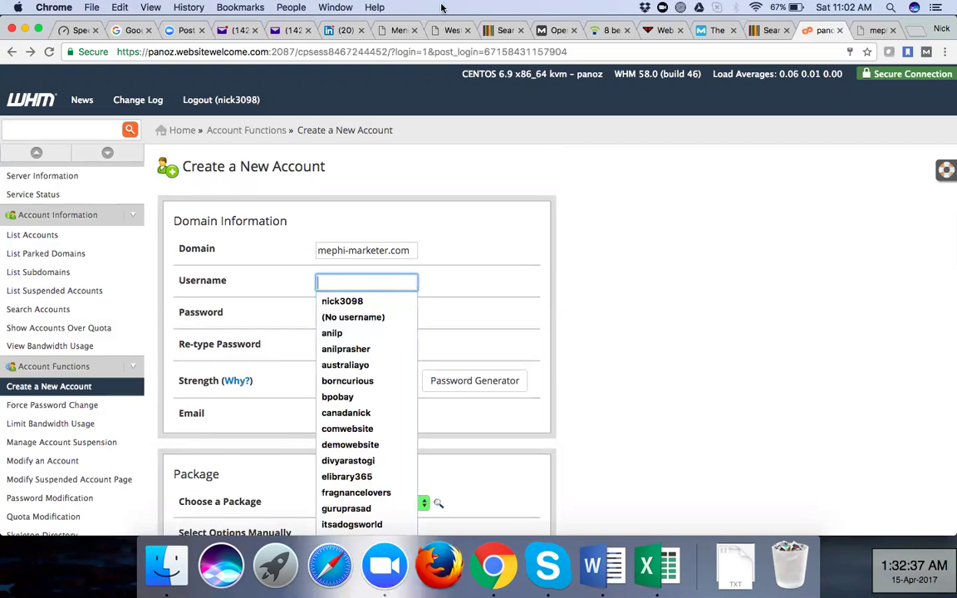
{"action": "type", "text": "souvik"}
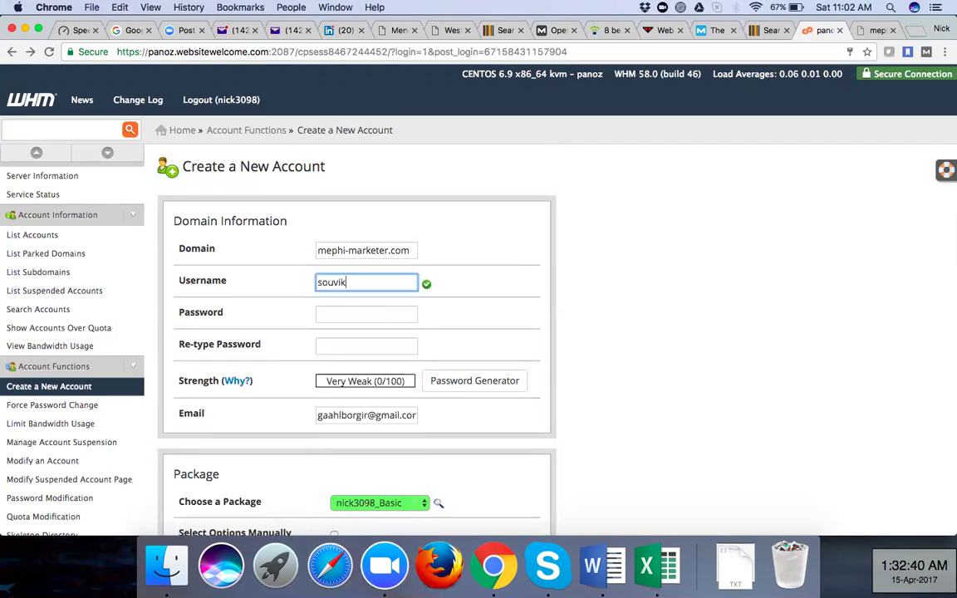
{"action": "left_click", "coordinate": [374, 314]}
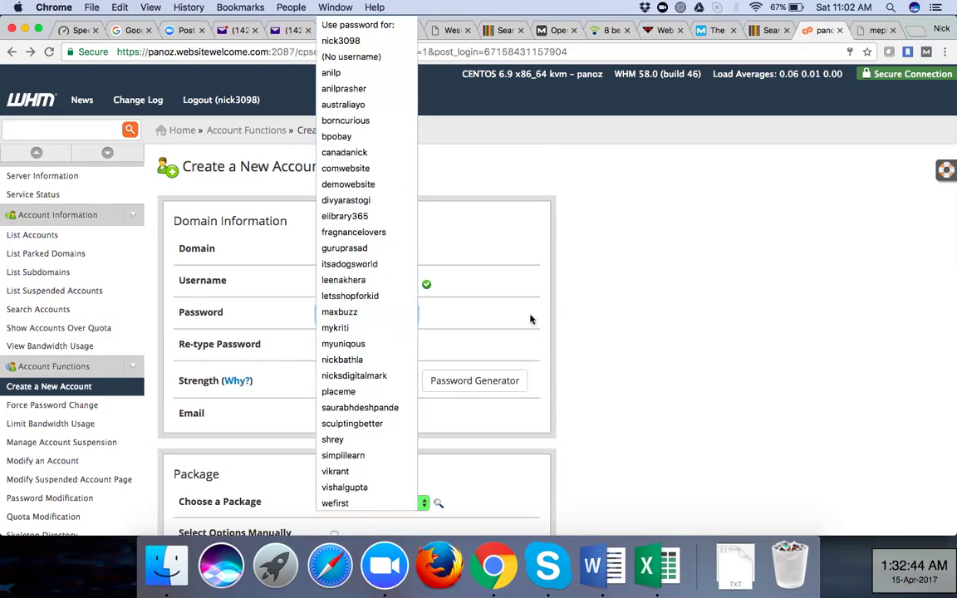
{"action": "type", "text": "12345"}
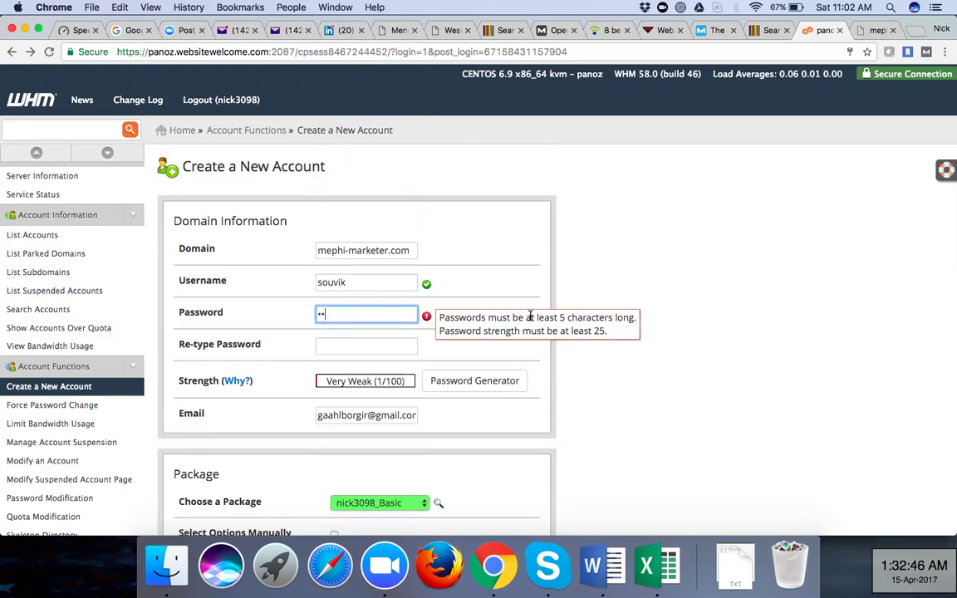
{"action": "type", "text": "6789012"}
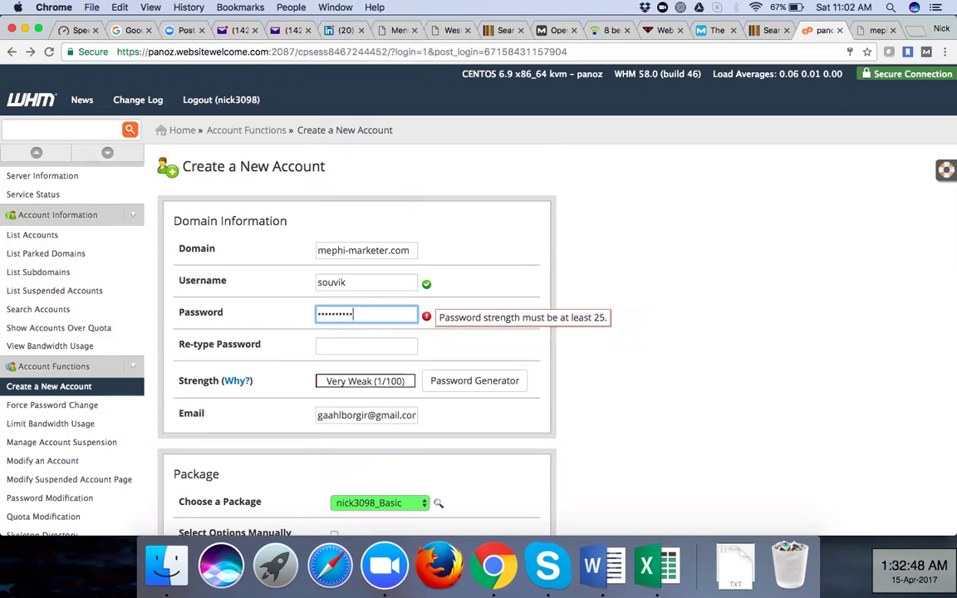
{"action": "left_click", "coordinate": [391, 344]}
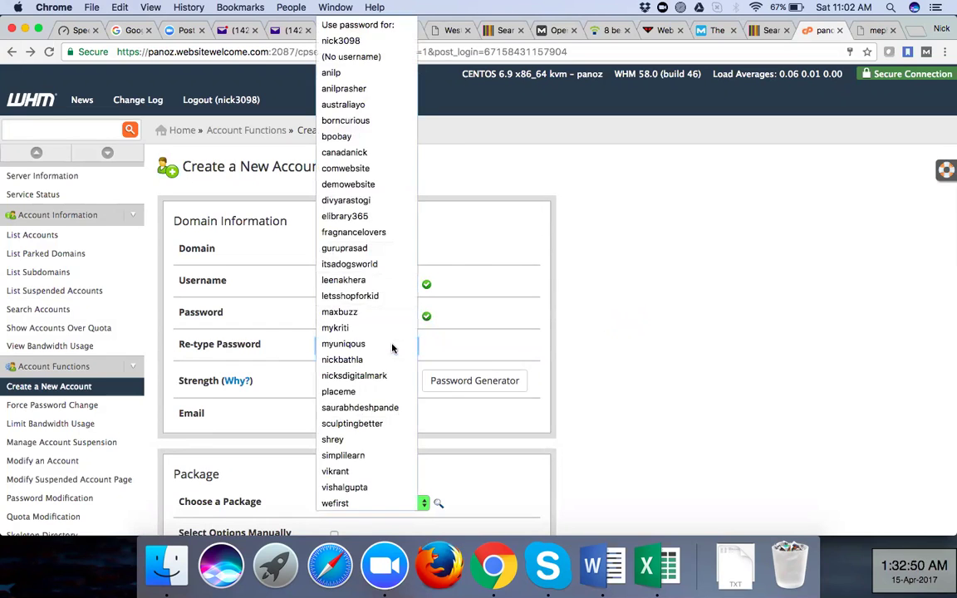
{"action": "type", "text": "123456789012"}
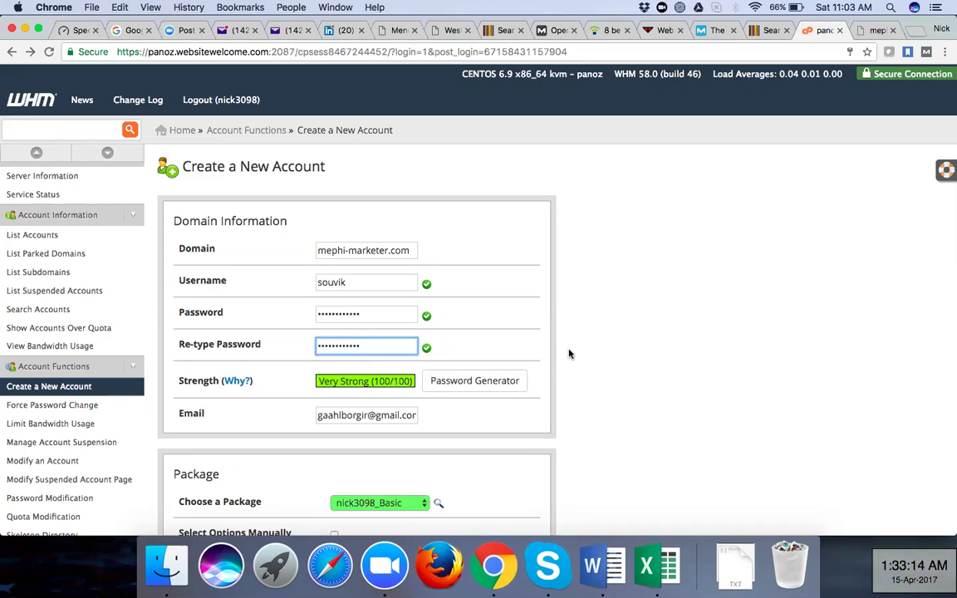
Submit the completed form with Create to set up the mephi-marketer.com hosting account
{"action": "left_click", "coordinate": [564, 252]}
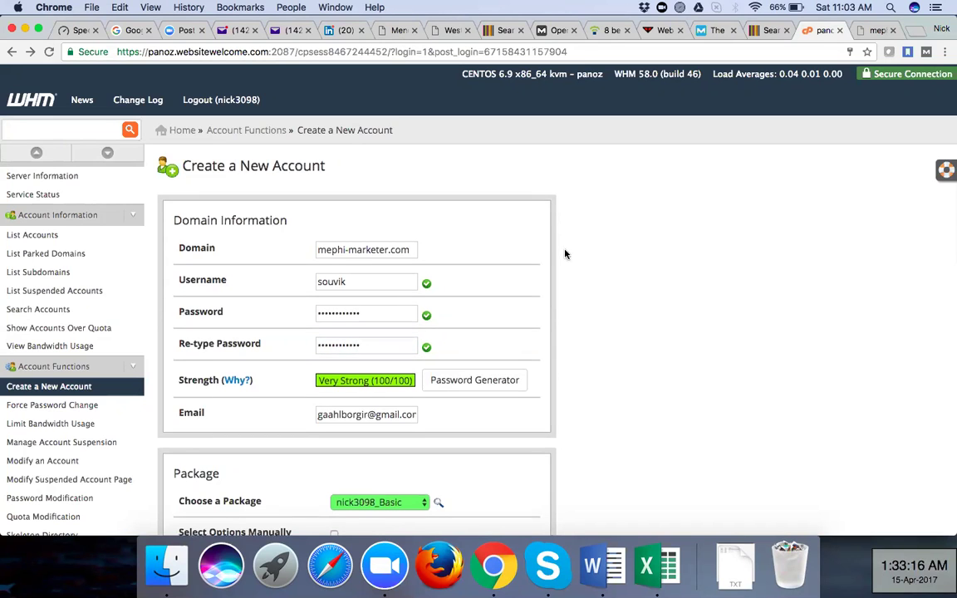
{"action": "scroll", "coordinate": [565, 254], "scroll_direction": "down", "scroll_amount": 3}
{"action": "scroll", "coordinate": [564, 254], "scroll_direction": "down", "scroll_amount": 10}
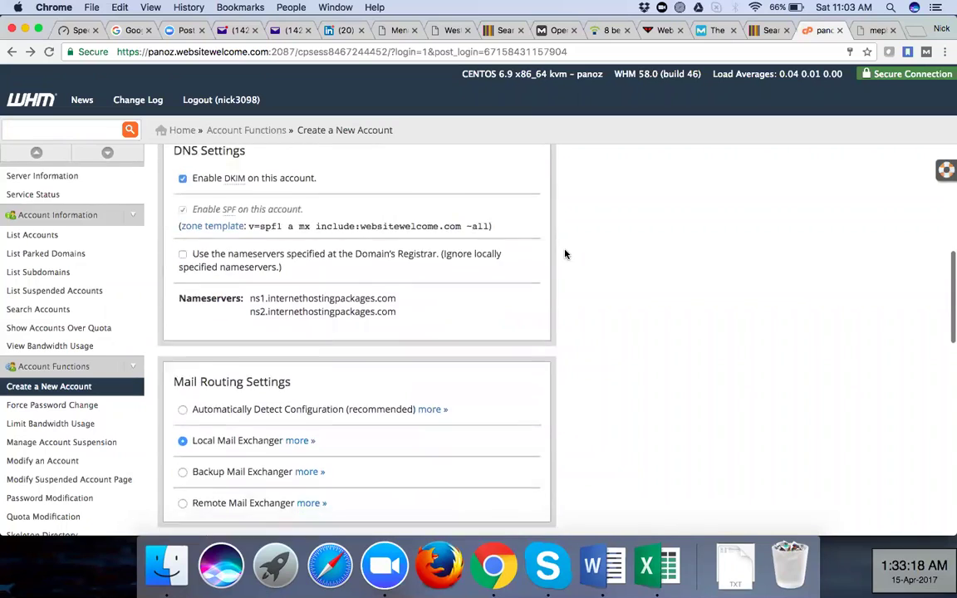
{"action": "scroll", "coordinate": [565, 254], "scroll_direction": "down", "scroll_amount": 2}
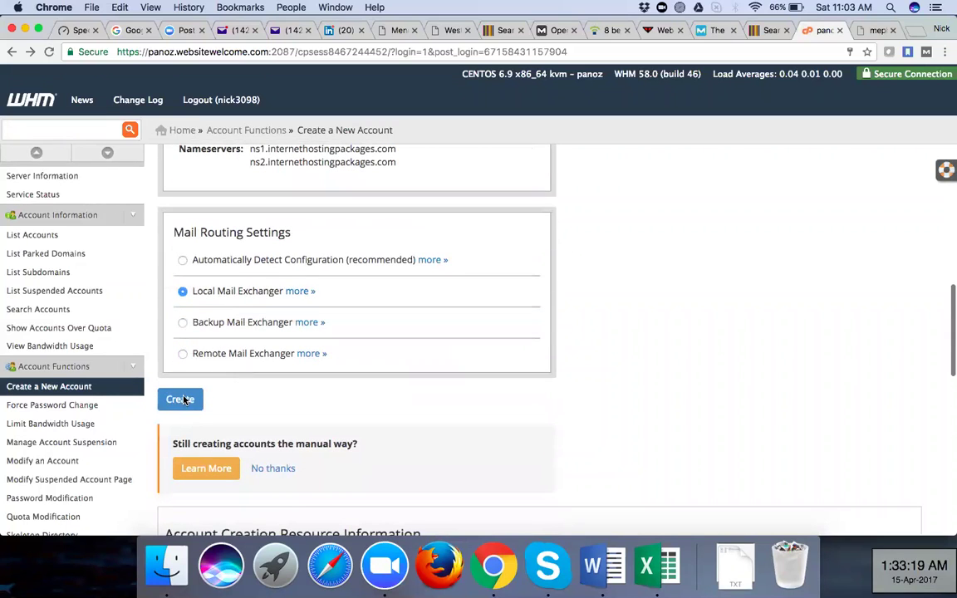
{"action": "left_click", "coordinate": [184, 399]}
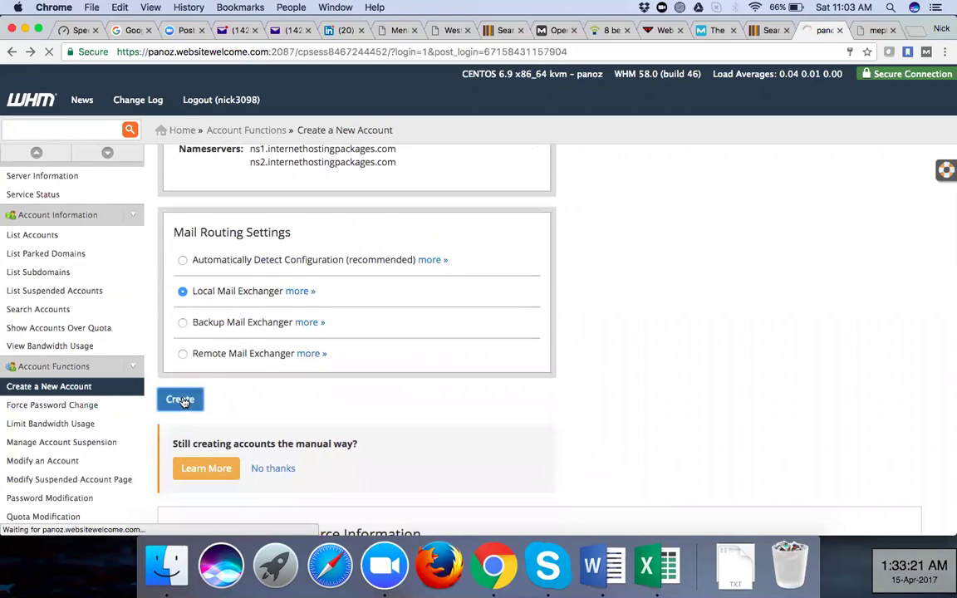
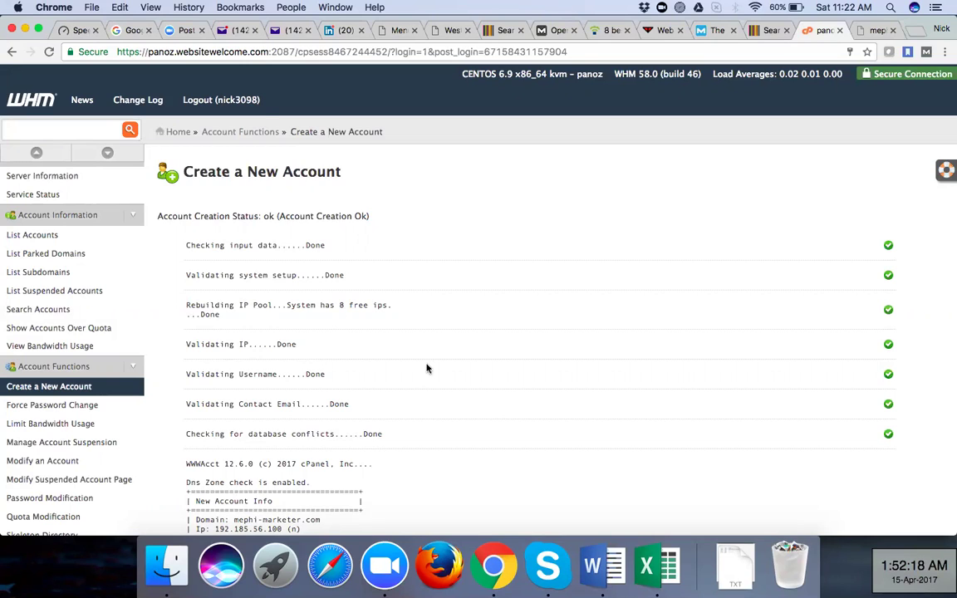
Scroll through the New Account Info report for the mephi-marketer.com account
{"action": "scroll", "coordinate": [427, 368], "scroll_direction": "down", "scroll_amount": 2}
{"action": "scroll", "coordinate": [427, 368], "scroll_direction": "down", "scroll_amount": 3}
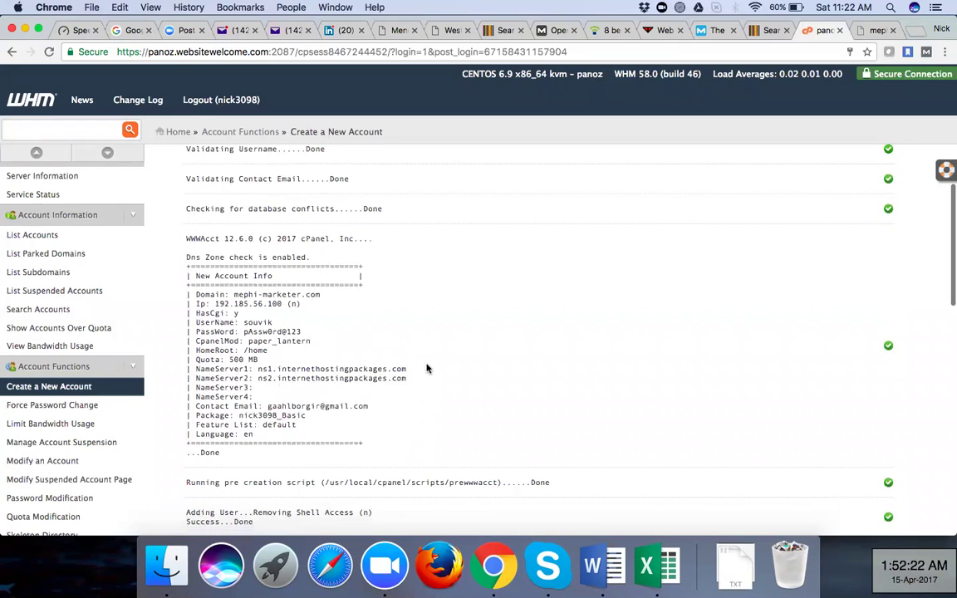
{"action": "scroll", "coordinate": [427, 368], "scroll_direction": "down", "scroll_amount": 1}
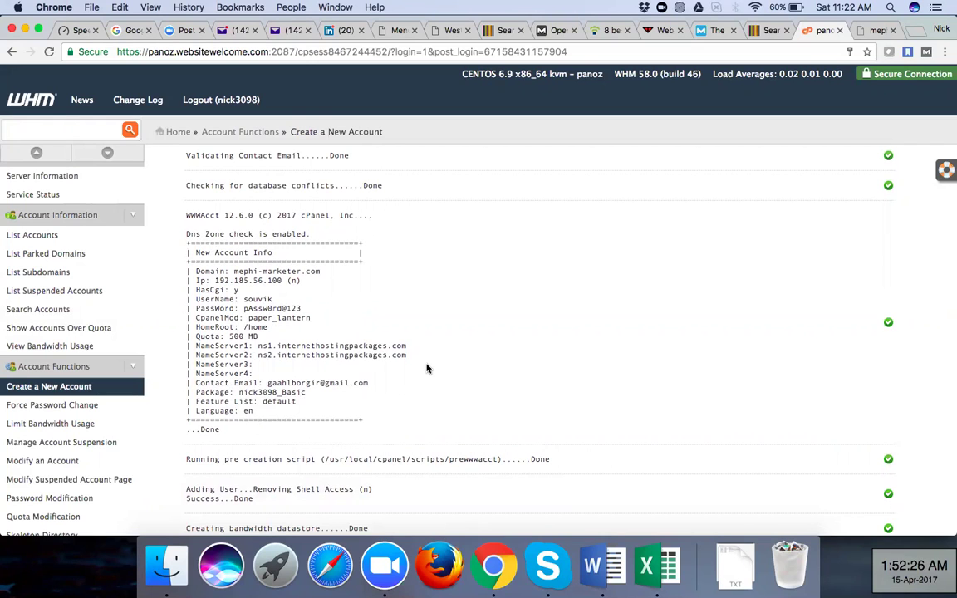
{"action": "scroll", "coordinate": [427, 368], "scroll_direction": "down", "scroll_amount": 3}
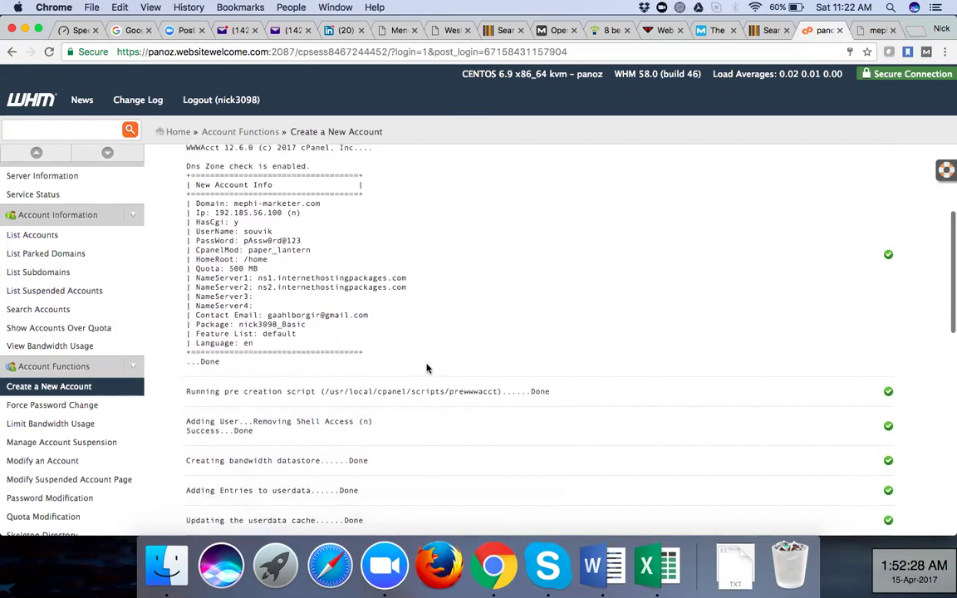
{"action": "scroll", "coordinate": [427, 368], "scroll_direction": "up", "scroll_amount": 1}
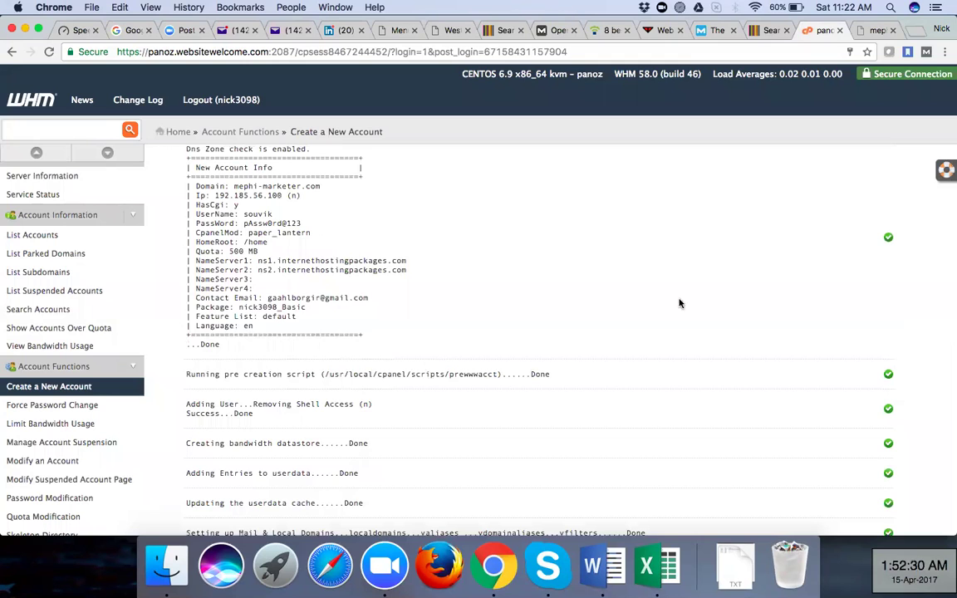
{"action": "scroll", "coordinate": [473, 353], "scroll_direction": "down", "scroll_amount": 5}
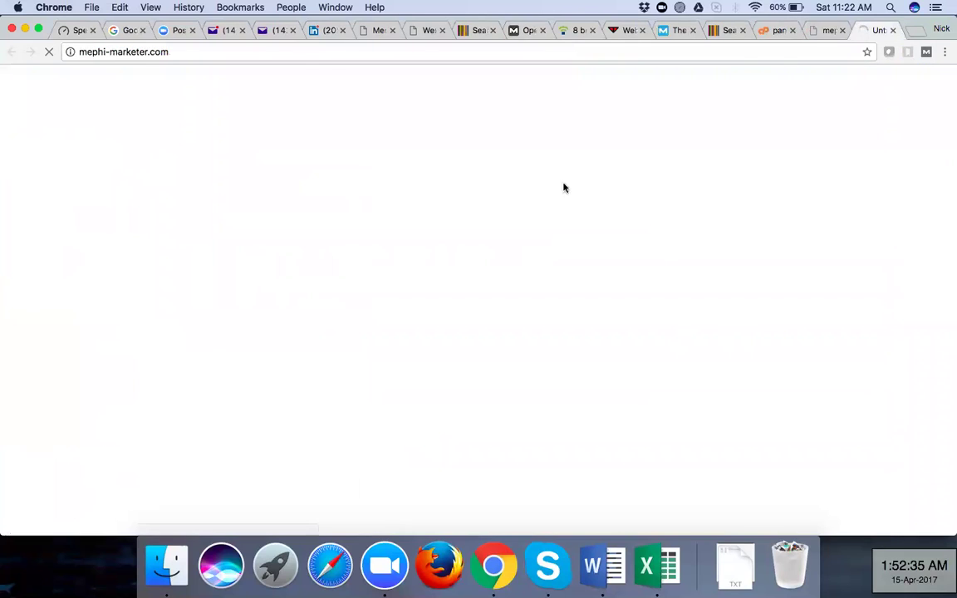
Load the cPanel login page by appending /cpanel to the mephi-marketer.com address
{"action": "left_click", "coordinate": [295, 52]}
{"action": "left_click", "coordinate": [295, 51]}
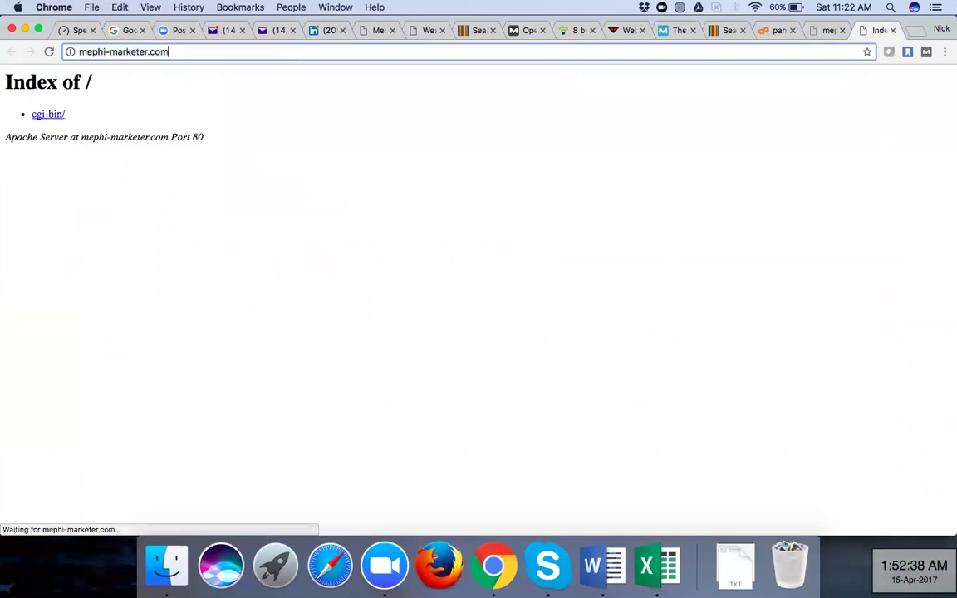
{"action": "type", "text": "/cpan"}
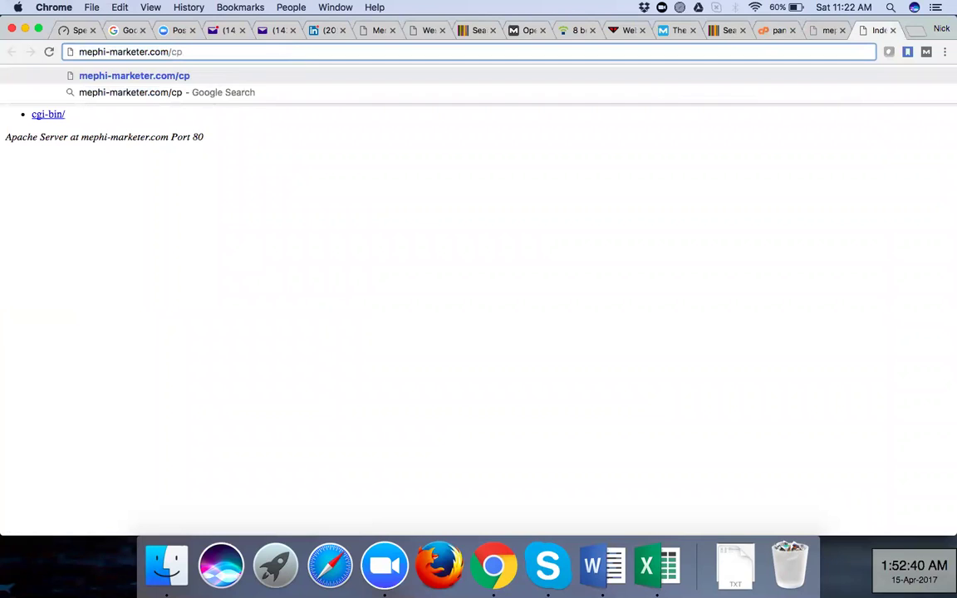
{"action": "type", "text": "el"}
{"action": "key", "text": "Return"}
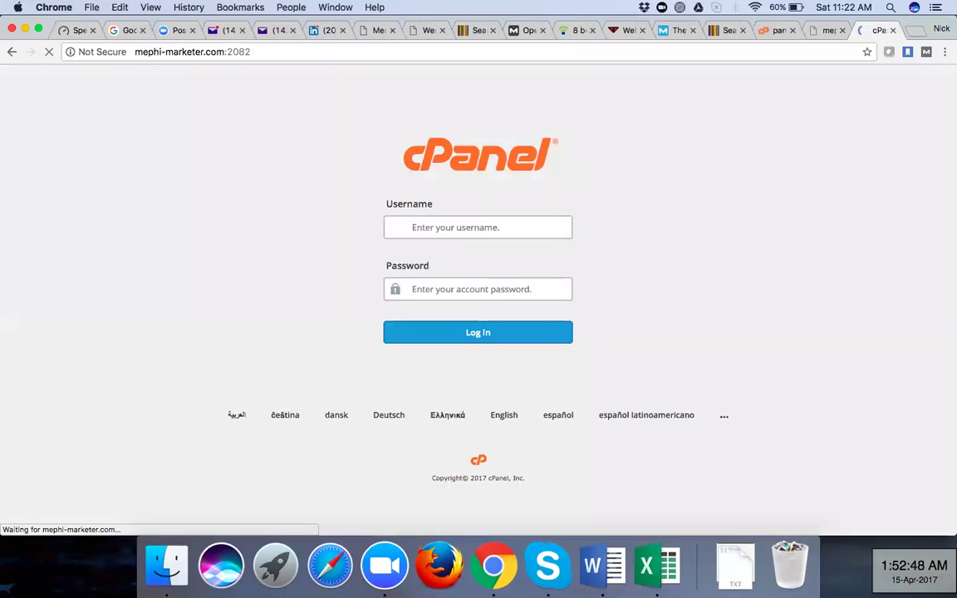
Sign in with the new account's username and password; the login is rejected as invalid
{"action": "type", "text": "so"}
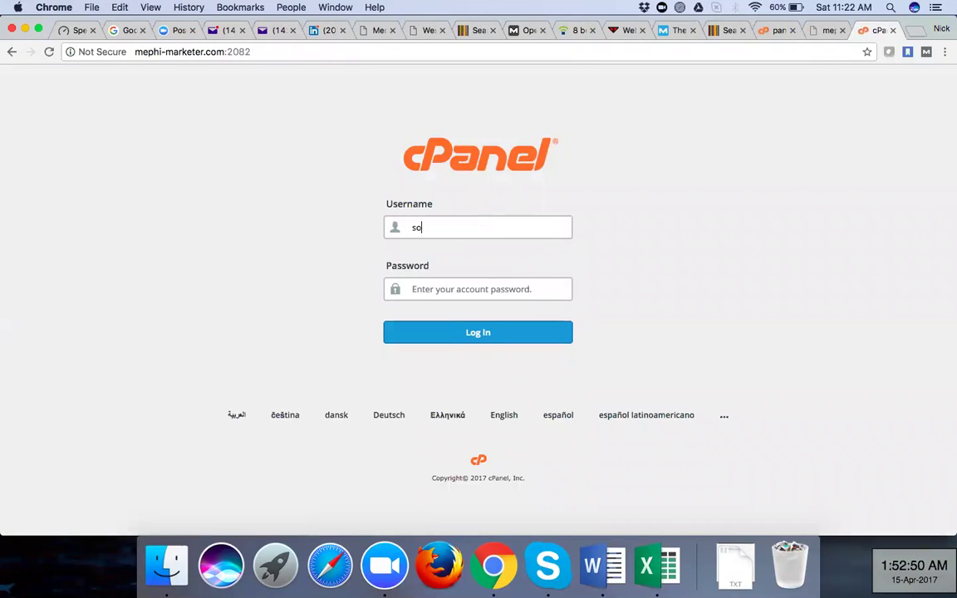
{"action": "type", "text": "uvik"}
{"action": "key", "text": "Tab"}
{"action": "type", "text": "•••••••"}
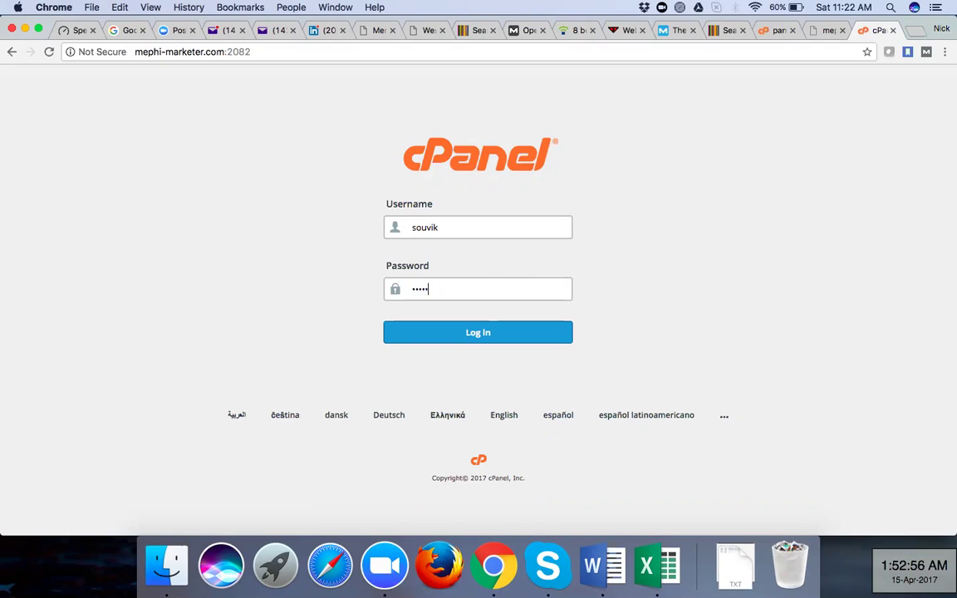
{"action": "type", "text": "•"}
{"action": "left_click", "coordinate": [425, 338]}
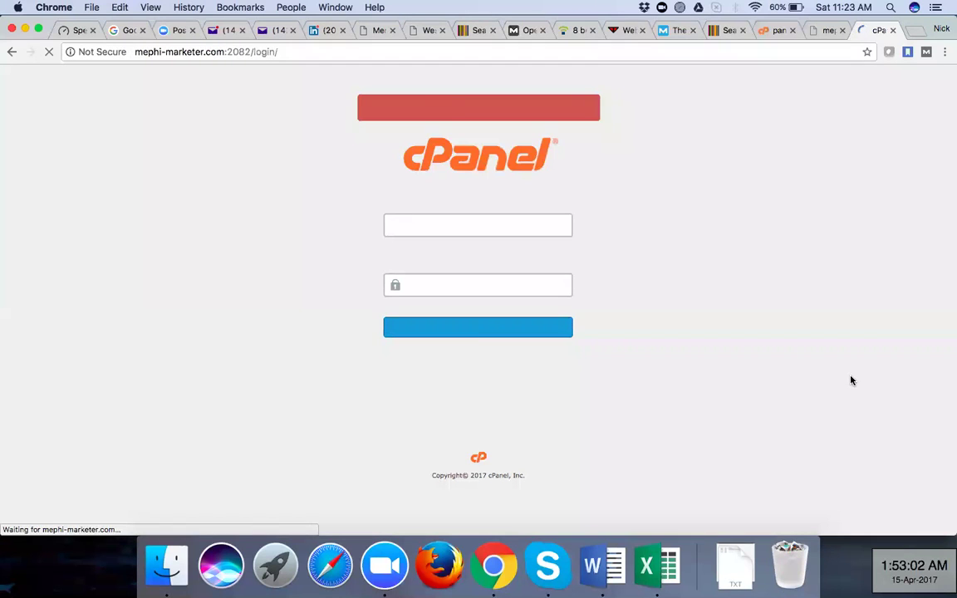
{"action": "left_click", "coordinate": [451, 289]}
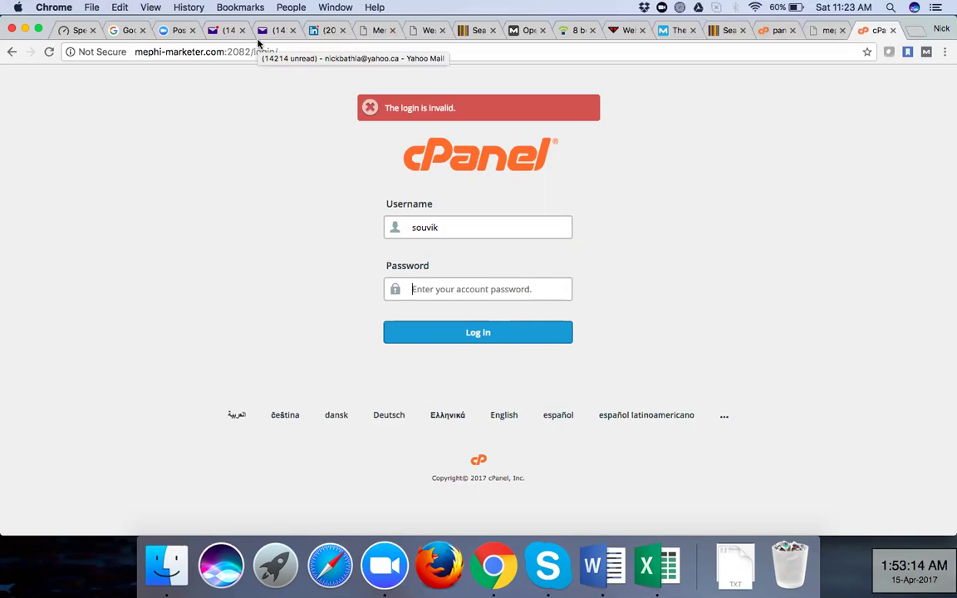
Recheck the UserName and PassWord lines in the WHM creation report, then return to cPanel login
{"action": "left_click", "coordinate": [770, 31]}
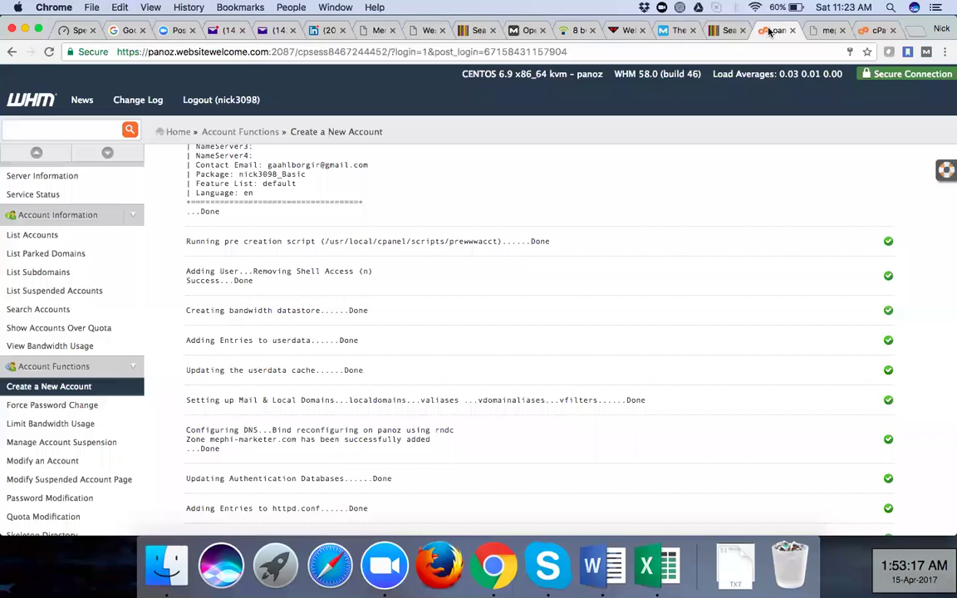
{"action": "scroll", "coordinate": [454, 328], "scroll_direction": "up", "scroll_amount": 2}
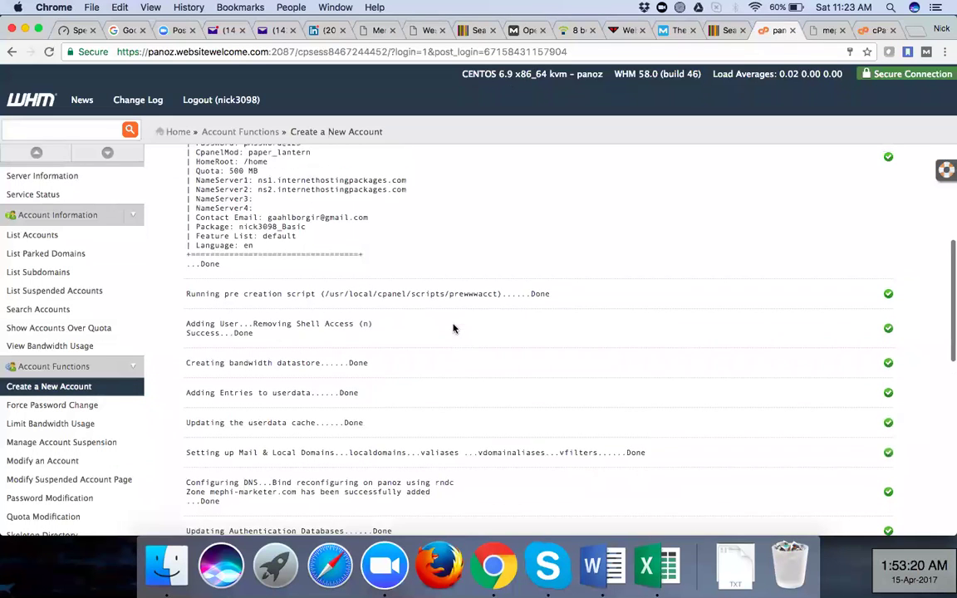
{"action": "scroll", "coordinate": [453, 328], "scroll_direction": "up", "scroll_amount": 1}
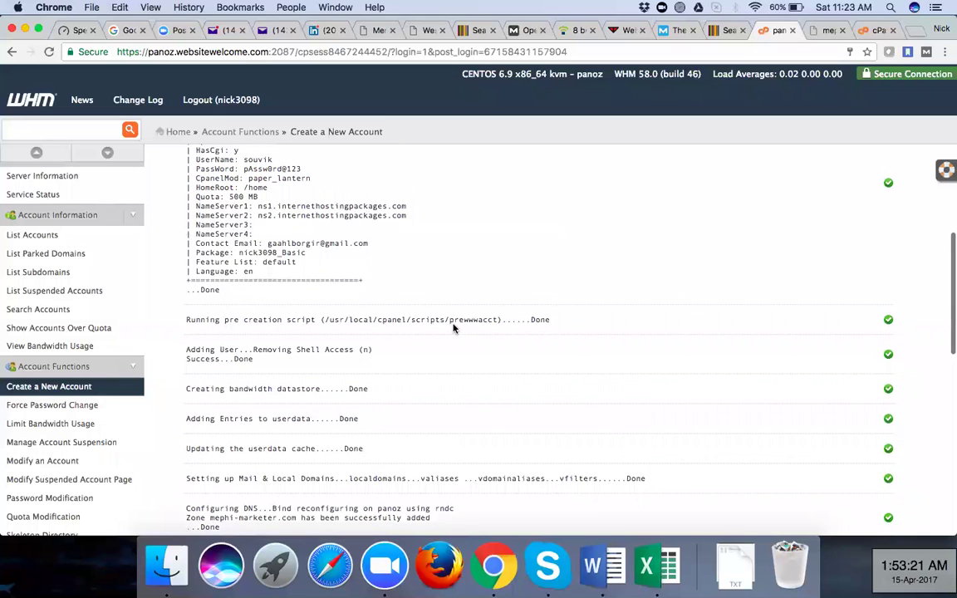
{"action": "left_click", "coordinate": [874, 30]}
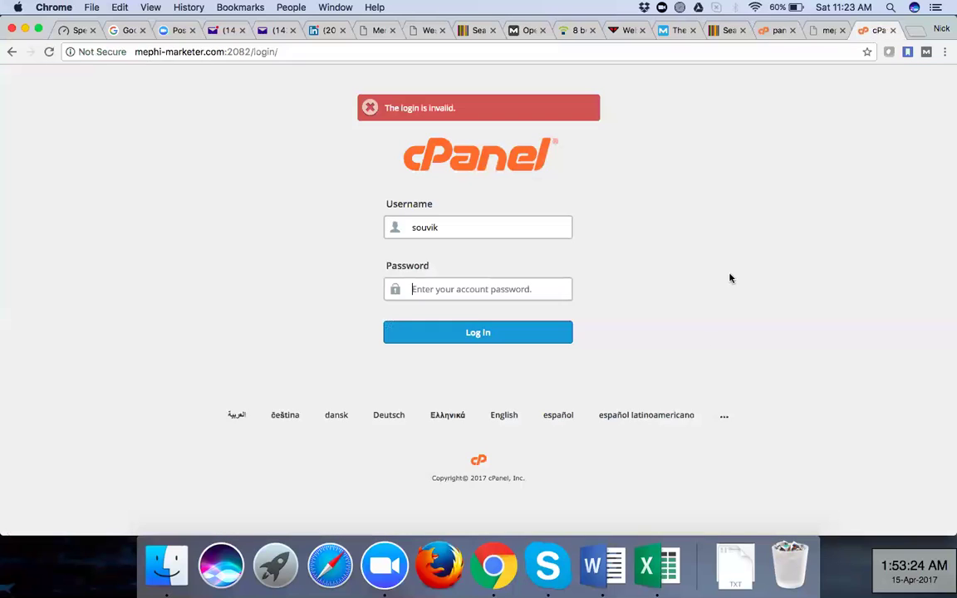
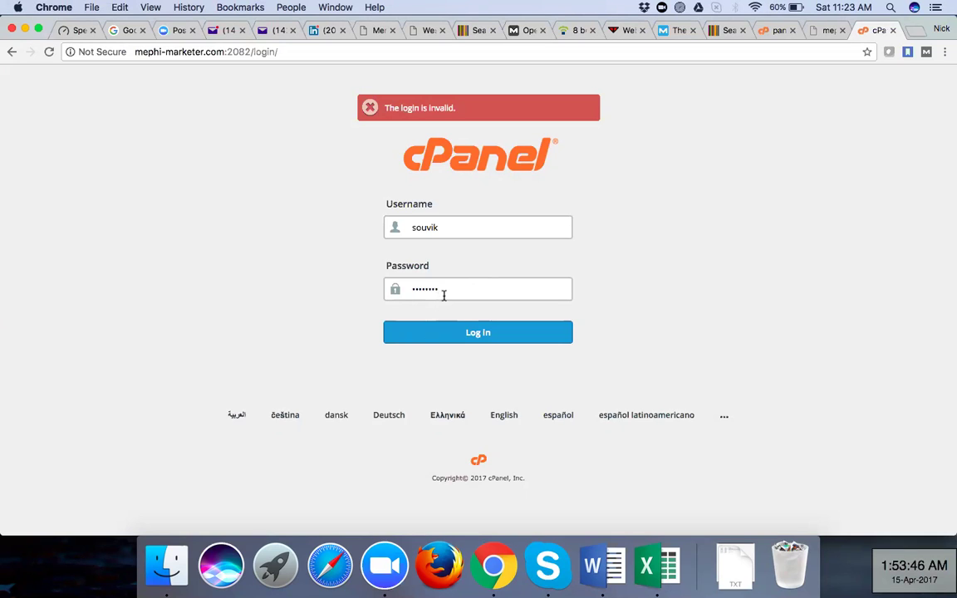
Enter the account password and log in to cPanel, declining Chrome's save-password offer
{"action": "type", "text": "****"}
{"action": "left_click", "coordinate": [471, 333]}
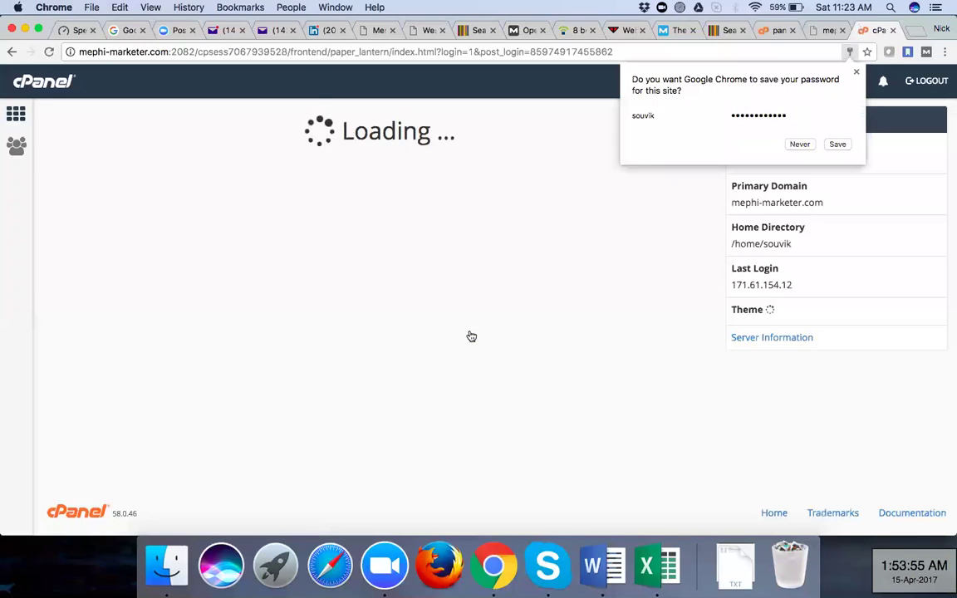
{"action": "left_click", "coordinate": [646, 428]}
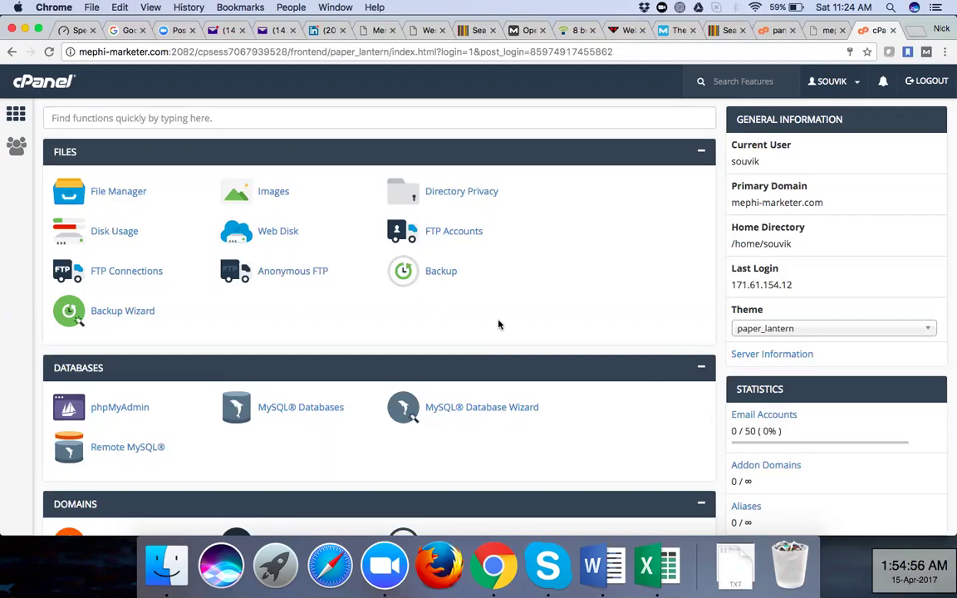
{"action": "left_click", "coordinate": [592, 30]}
Close the leftover browser tabs and load anujjain.in in a new tab
{"action": "left_click", "coordinate": [591, 31]}
{"action": "left_click", "coordinate": [592, 31]}
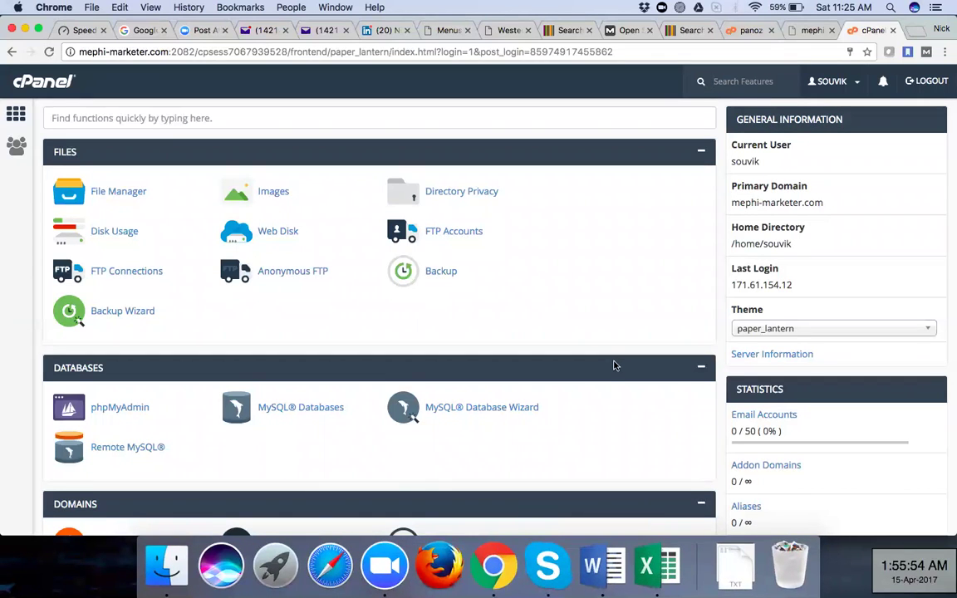
{"action": "key", "text": "super+t"}
{"action": "type", "text": "anujjain.in"}
{"action": "key", "text": "Return"}
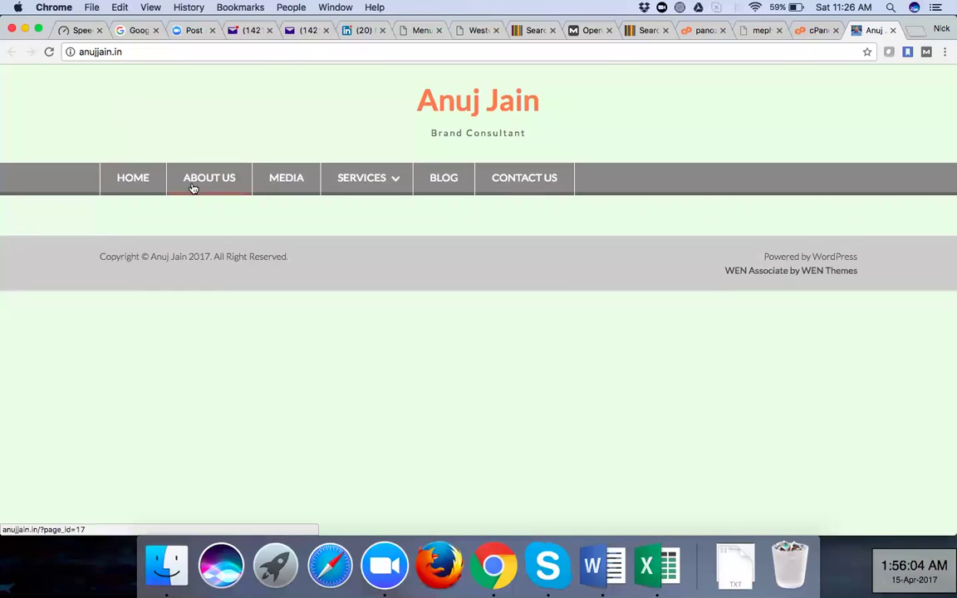
Browse the site's About us and Media pages, scrolling through each
{"action": "left_click", "coordinate": [201, 184]}
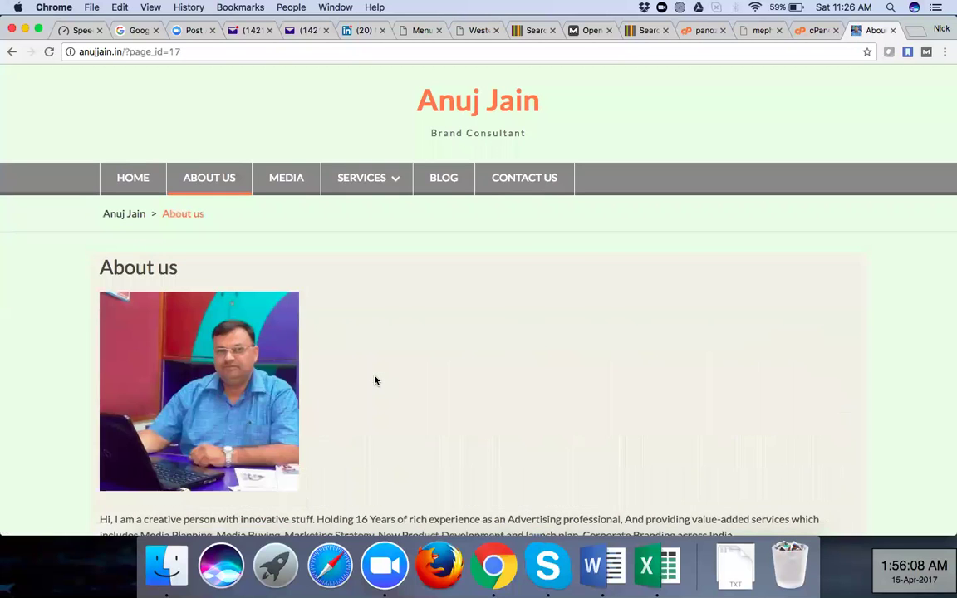
{"action": "scroll", "coordinate": [374, 381], "scroll_direction": "down", "scroll_amount": 3}
{"action": "scroll", "coordinate": [375, 381], "scroll_direction": "down", "scroll_amount": 1}
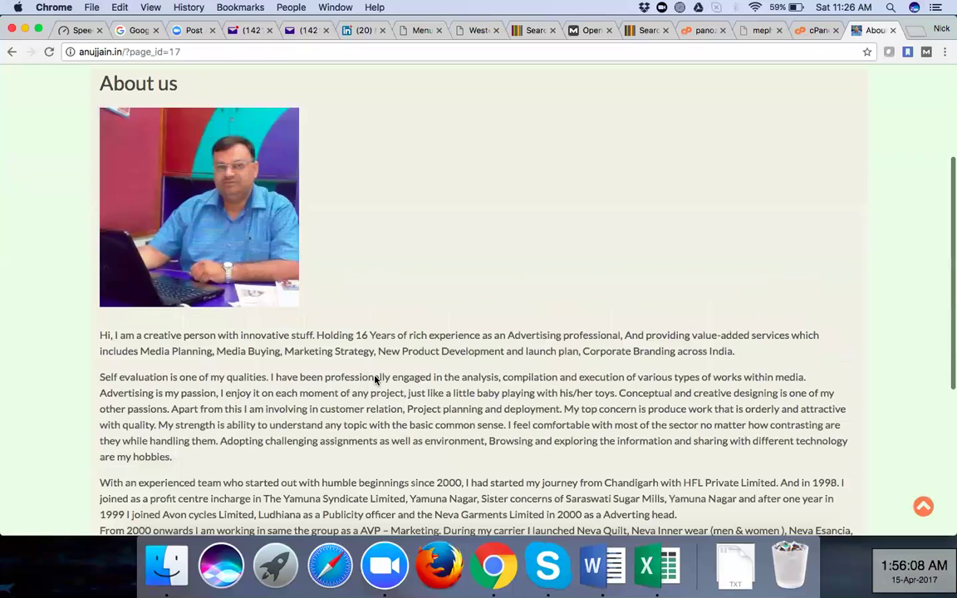
{"action": "scroll", "coordinate": [375, 381], "scroll_direction": "down", "scroll_amount": 4}
{"action": "scroll", "coordinate": [374, 380], "scroll_direction": "down", "scroll_amount": 2}
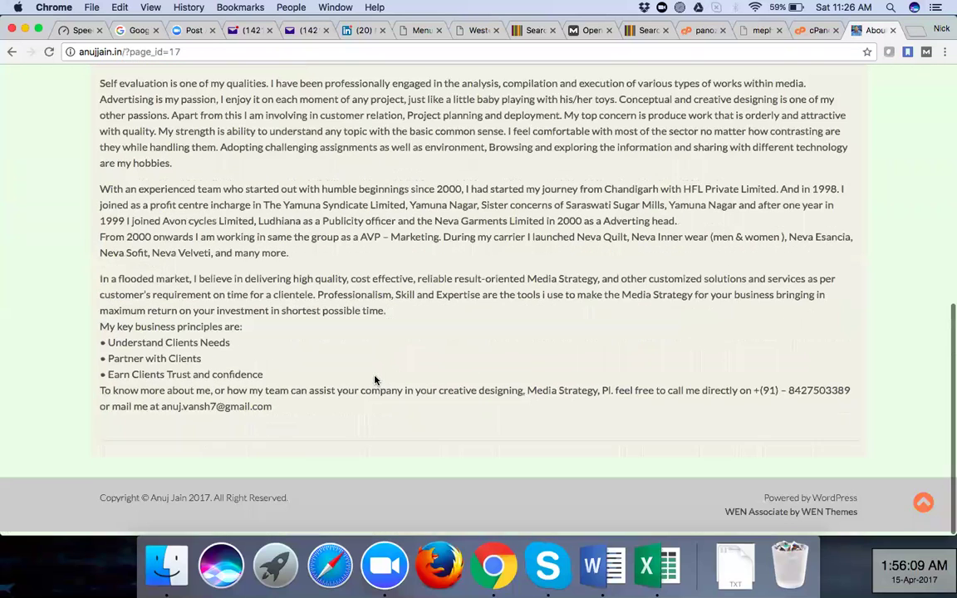
{"action": "scroll", "coordinate": [287, 181], "scroll_direction": "up", "scroll_amount": 8}
{"action": "left_click", "coordinate": [285, 178]}
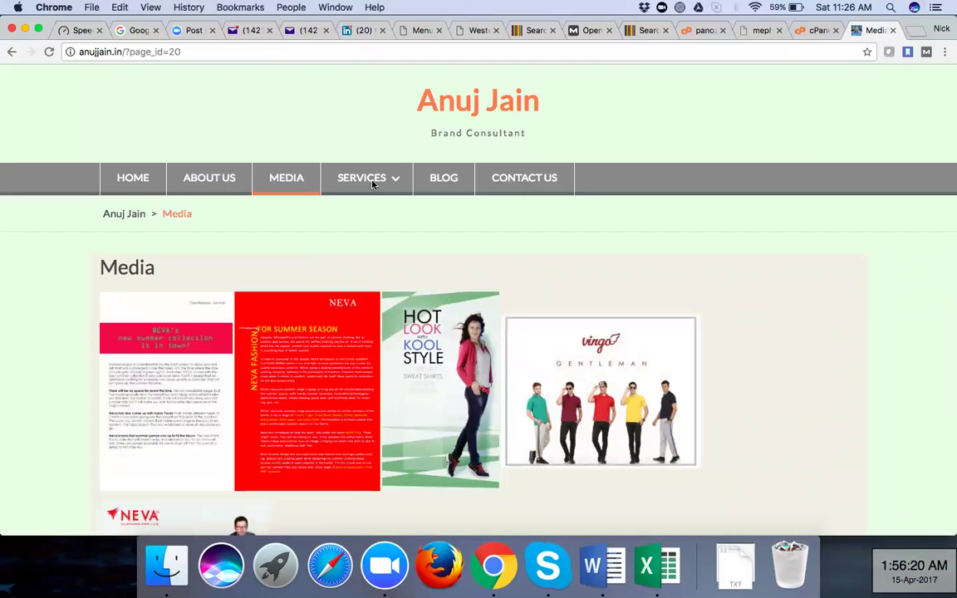
{"action": "scroll", "coordinate": [366, 242], "scroll_direction": "down", "scroll_amount": 5}
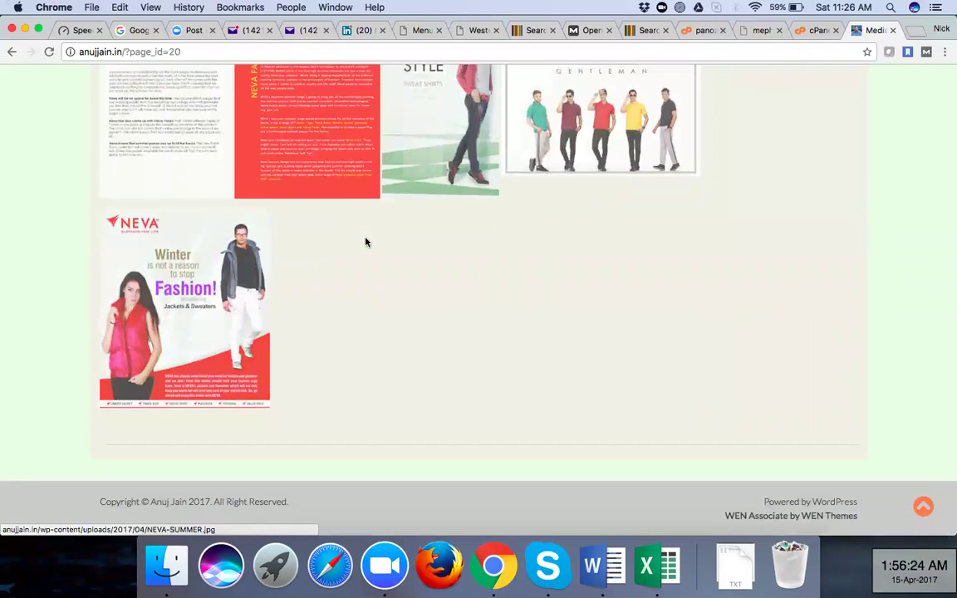
{"action": "scroll", "coordinate": [365, 242], "scroll_direction": "up", "scroll_amount": 2}
{"action": "scroll", "coordinate": [387, 186], "scroll_direction": "up", "scroll_amount": 3}
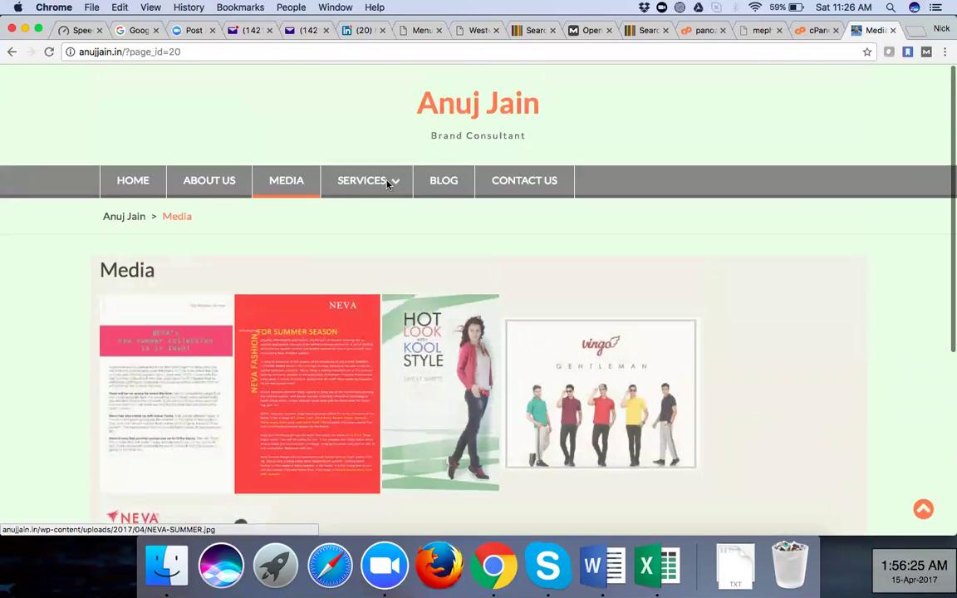
Visit the Services, Blog and Contact us pages
{"action": "left_click", "coordinate": [387, 184]}
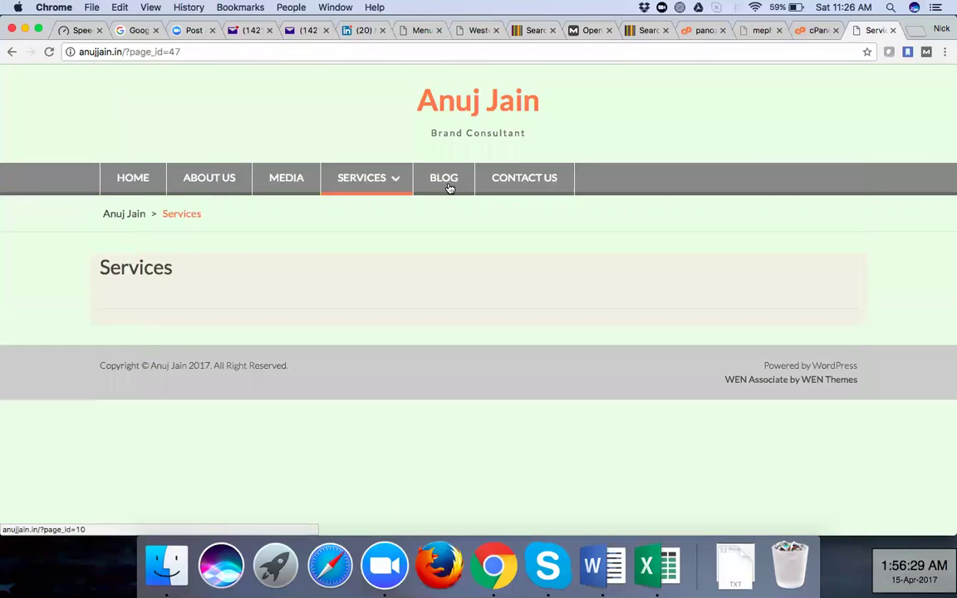
{"action": "left_click", "coordinate": [449, 189]}
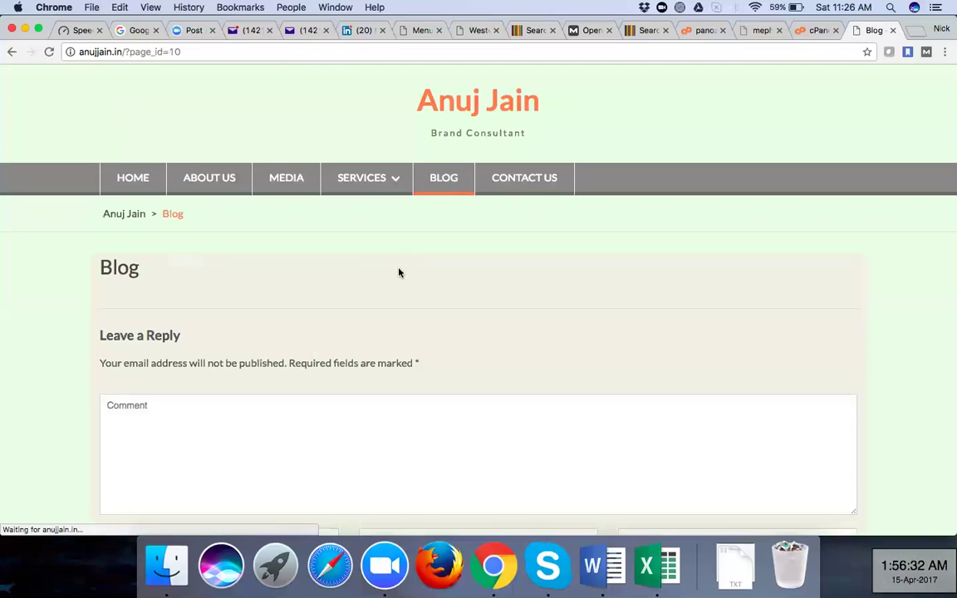
{"action": "scroll", "coordinate": [397, 275], "scroll_direction": "down", "scroll_amount": 3}
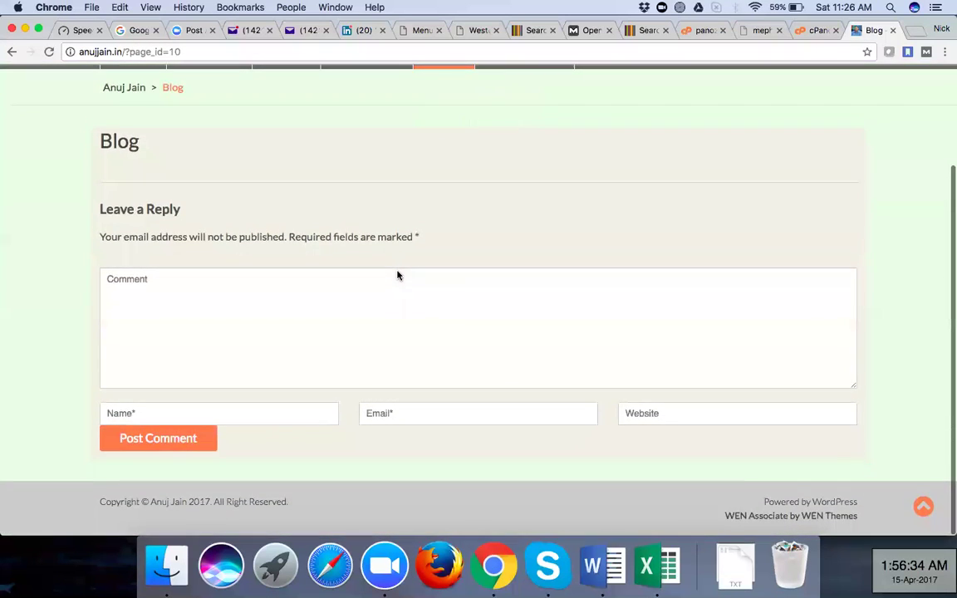
{"action": "scroll", "coordinate": [397, 275], "scroll_direction": "up", "scroll_amount": 3}
{"action": "left_click", "coordinate": [521, 179]}
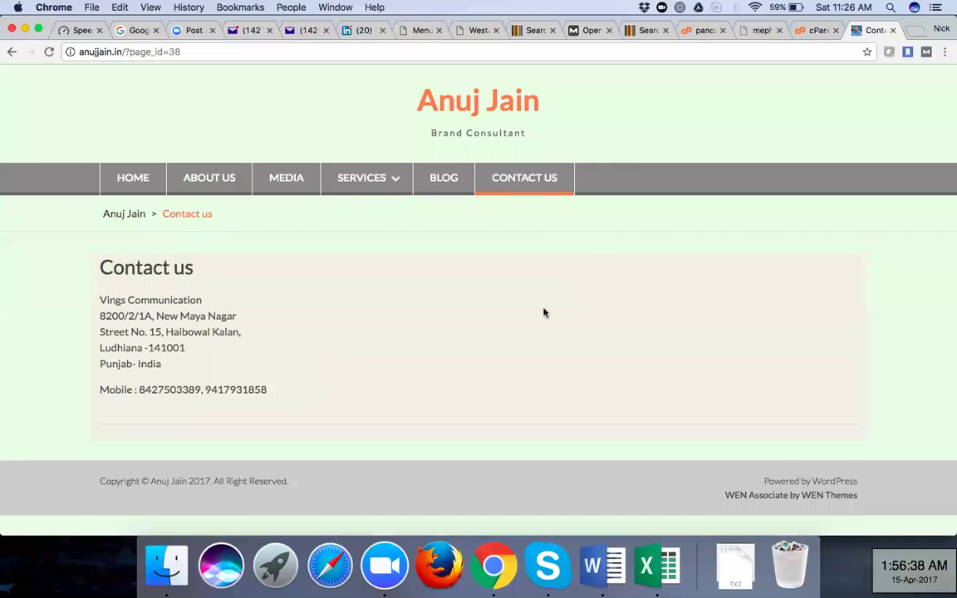
Return to the Home page and scroll down to the 'corporate branding & marketing' banner
{"action": "left_click", "coordinate": [142, 184]}
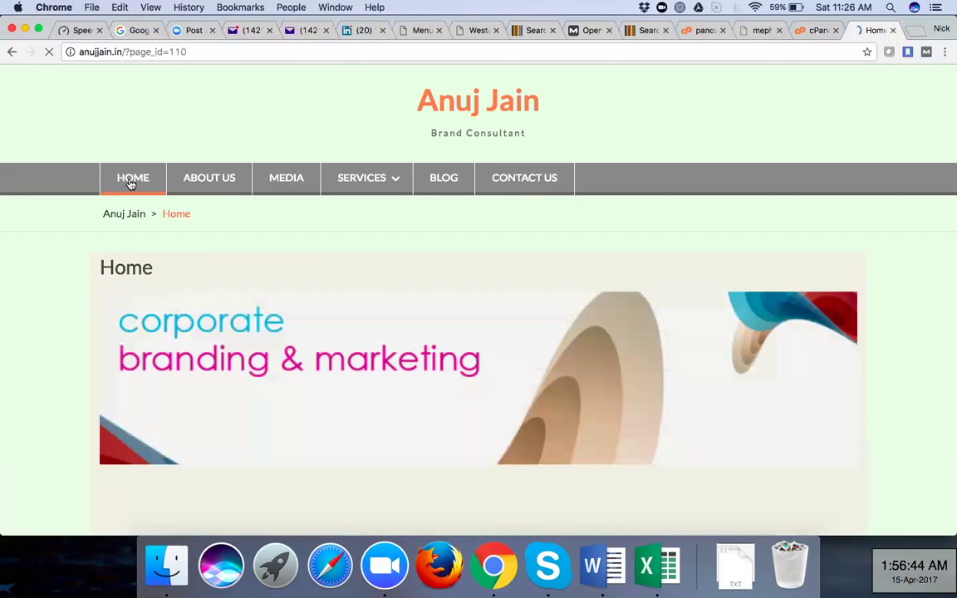
{"action": "scroll", "coordinate": [57, 299], "scroll_direction": "down", "scroll_amount": 5}
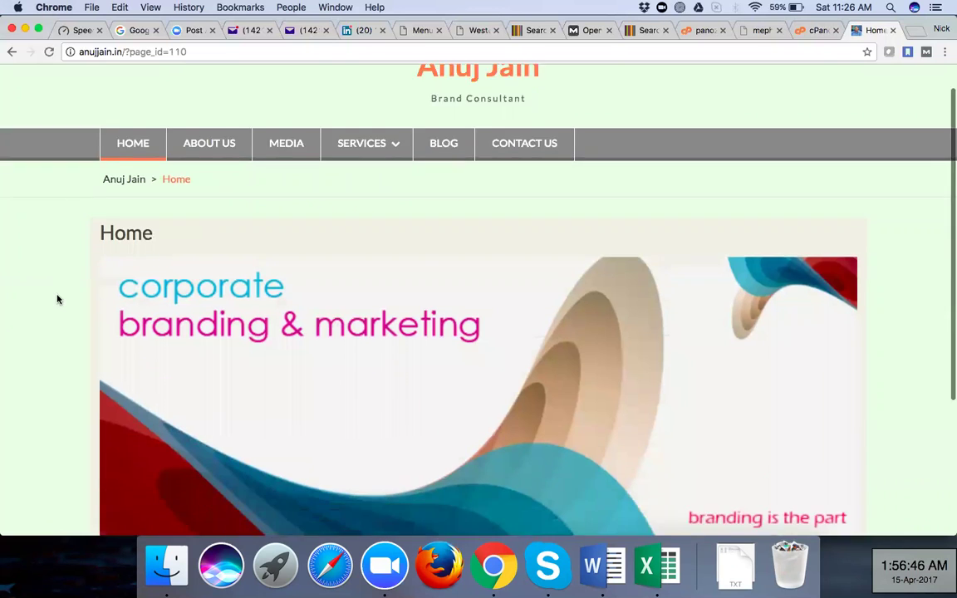
{"action": "scroll", "coordinate": [58, 299], "scroll_direction": "up", "scroll_amount": 1}
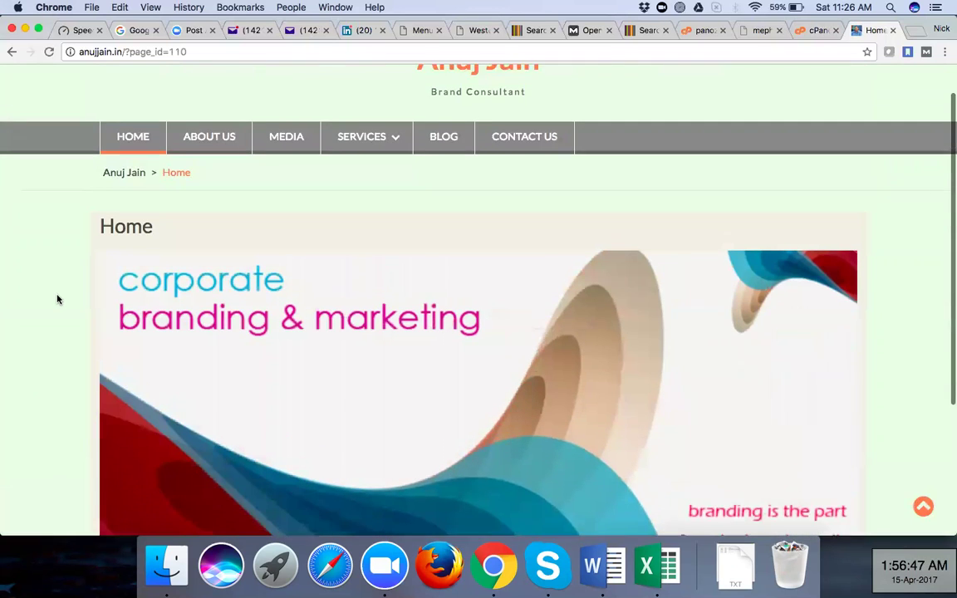
{"action": "scroll", "coordinate": [57, 299], "scroll_direction": "down", "scroll_amount": 3}
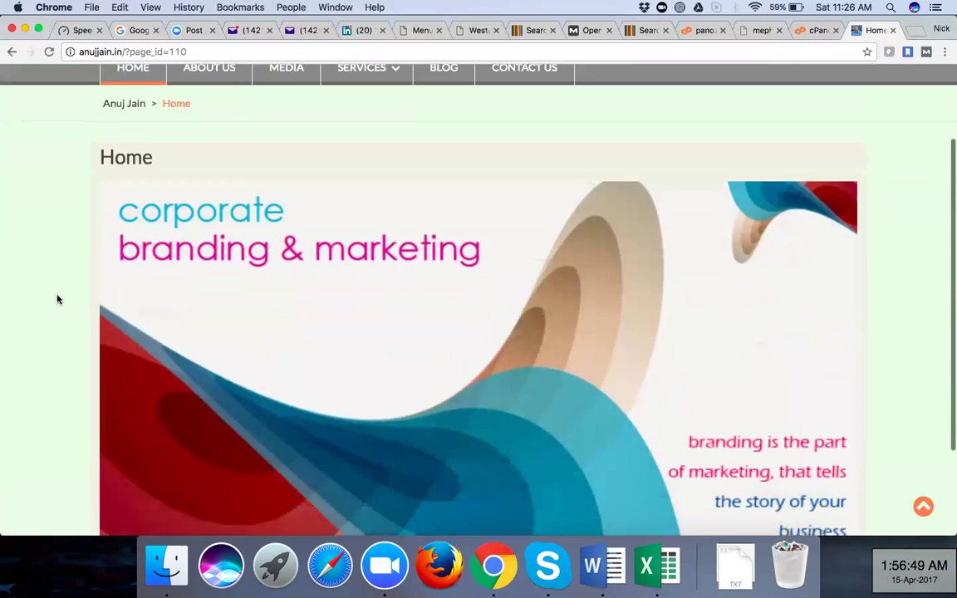
{"action": "scroll", "coordinate": [57, 299], "scroll_direction": "down", "scroll_amount": 2}
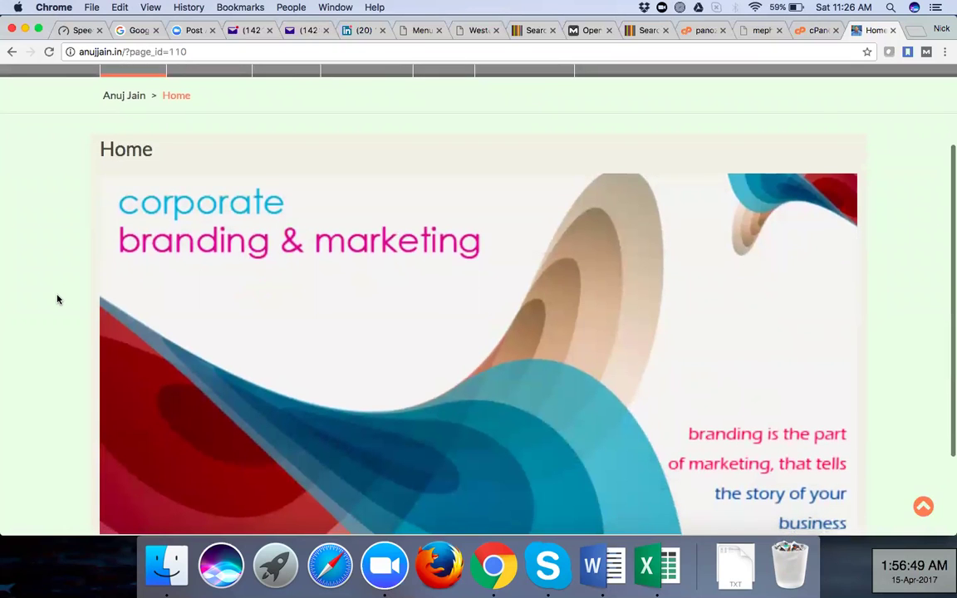
{"action": "scroll", "coordinate": [57, 299], "scroll_direction": "down", "scroll_amount": 1}
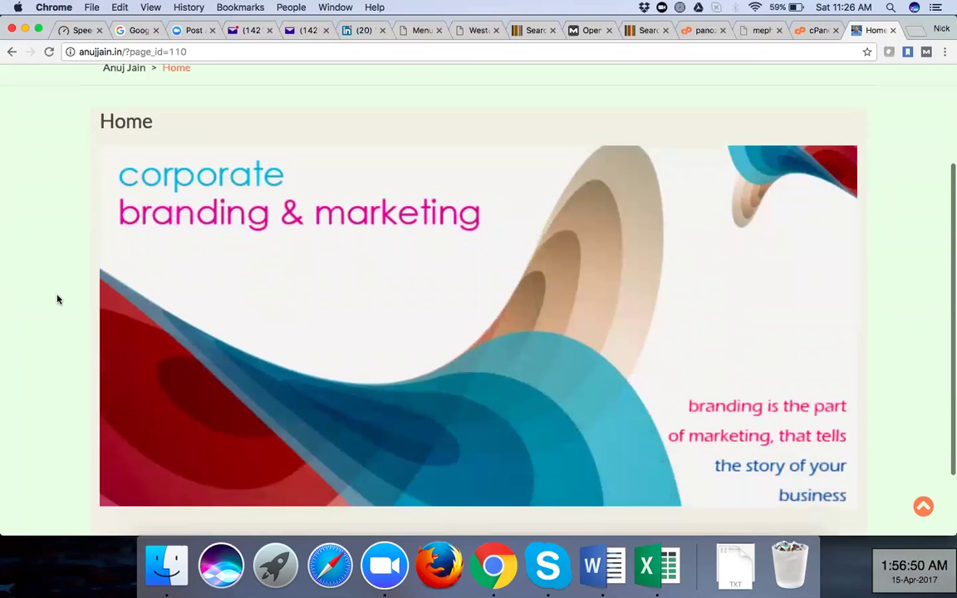
{"action": "scroll", "coordinate": [57, 299], "scroll_direction": "down", "scroll_amount": 5}
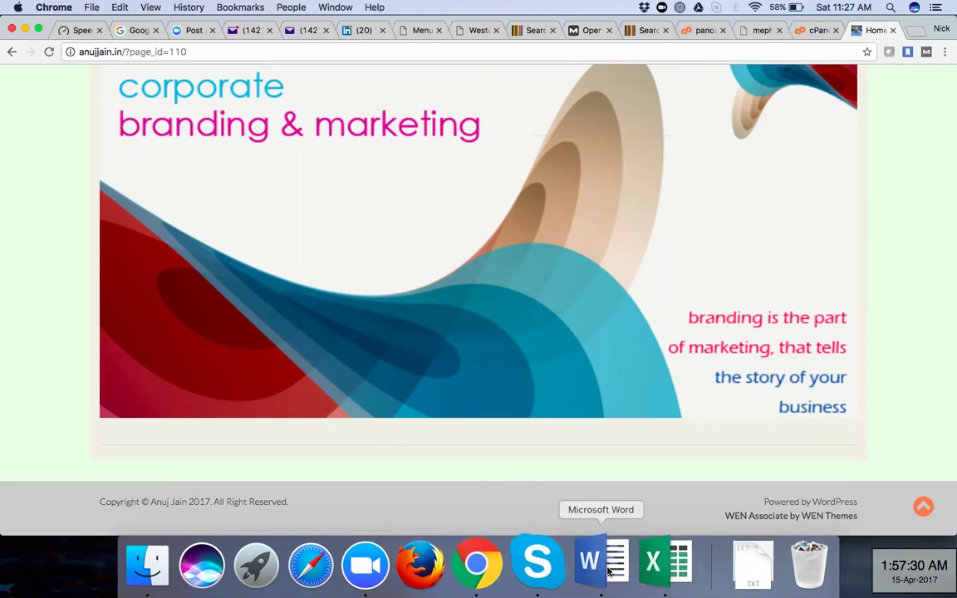
Switch from the browser to the Microsoft Word document
{"action": "left_click", "coordinate": [609, 571]}
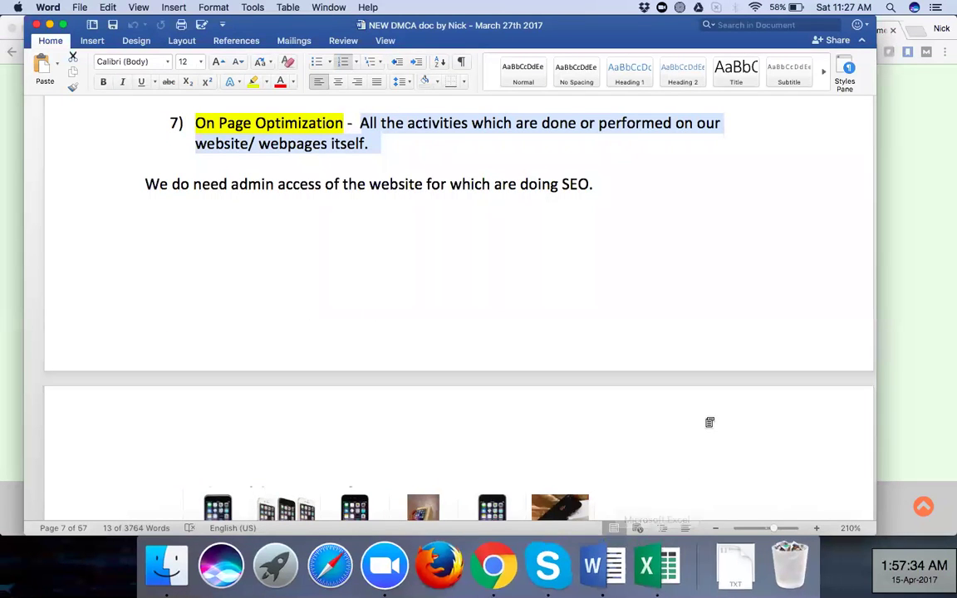
Scroll to page 8's screenshot labelled 'TITLE Tag' and 'Meta Description Tag', then return to Chrome
{"action": "left_click", "coordinate": [226, 190]}
{"action": "scroll", "coordinate": [472, 254], "scroll_direction": "down", "scroll_amount": 3}
{"action": "scroll", "coordinate": [474, 254], "scroll_direction": "down", "scroll_amount": 5}
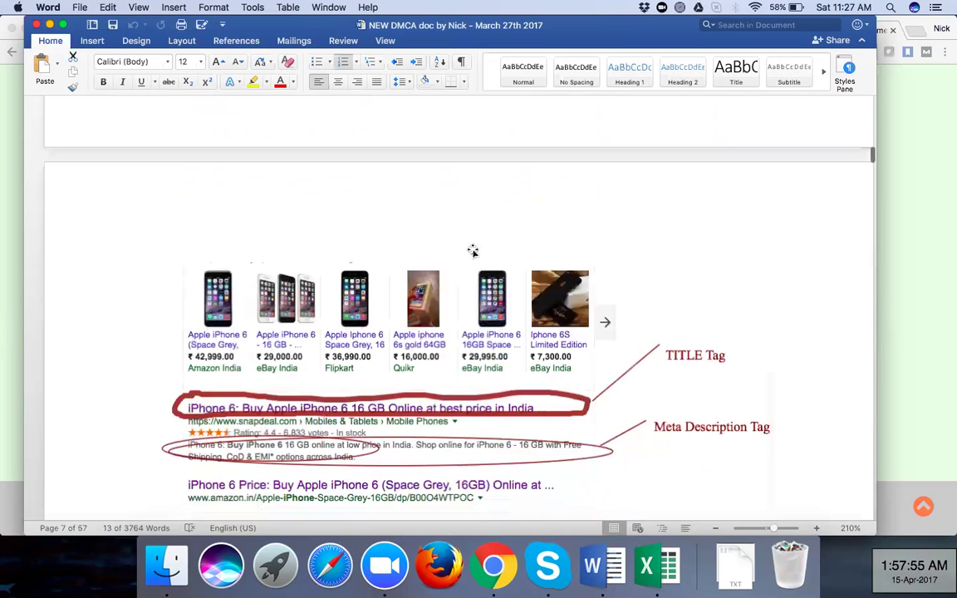
{"action": "scroll", "coordinate": [472, 251], "scroll_direction": "down", "scroll_amount": 2}
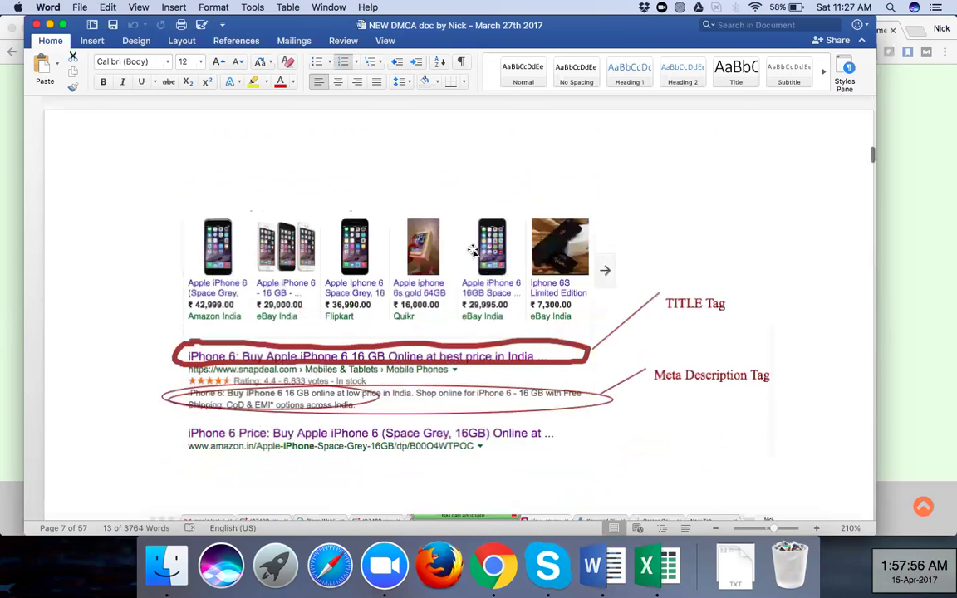
{"action": "scroll", "coordinate": [472, 251], "scroll_direction": "down", "scroll_amount": 1}
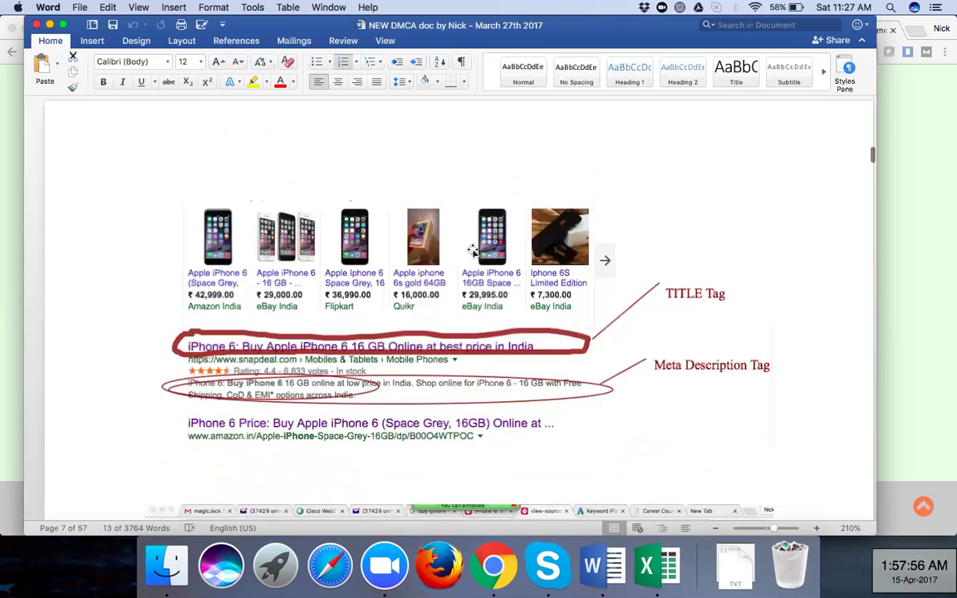
{"action": "left_click", "coordinate": [472, 250]}
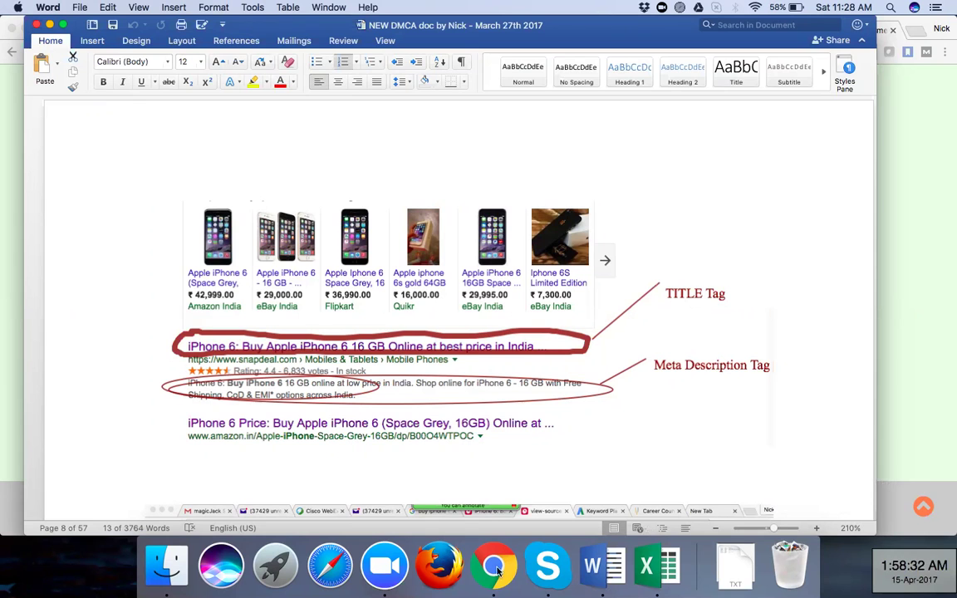
{"action": "left_click", "coordinate": [899, 44]}
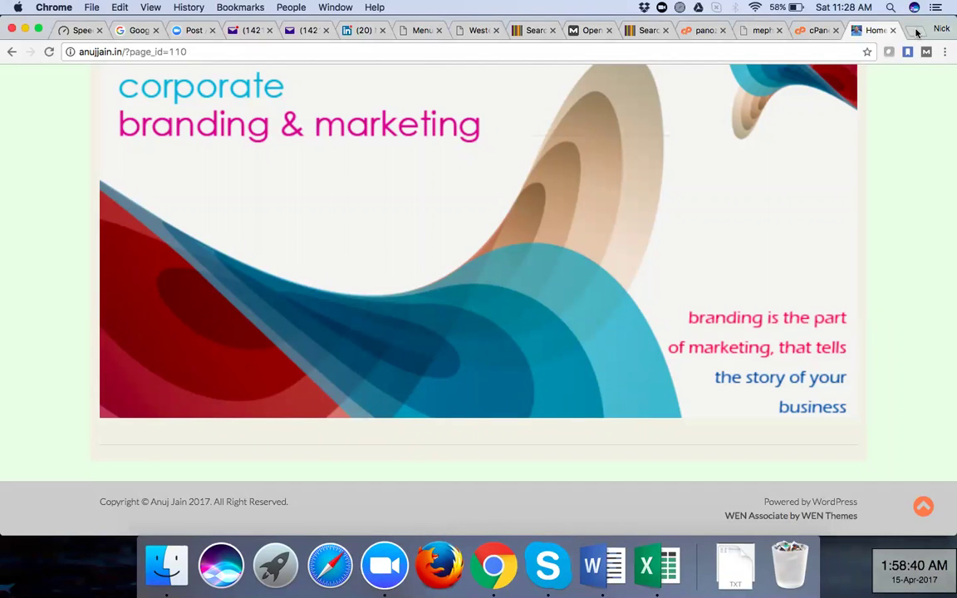
Show the anujjain.in About us page, then open a fresh Google new tab
{"action": "key", "text": "super+t"}
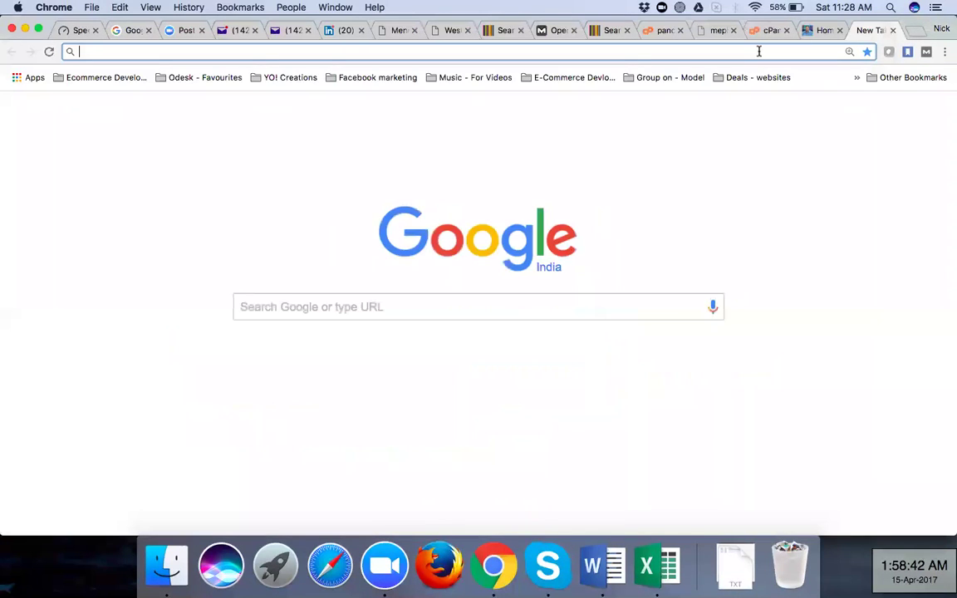
{"action": "left_click", "coordinate": [817, 31]}
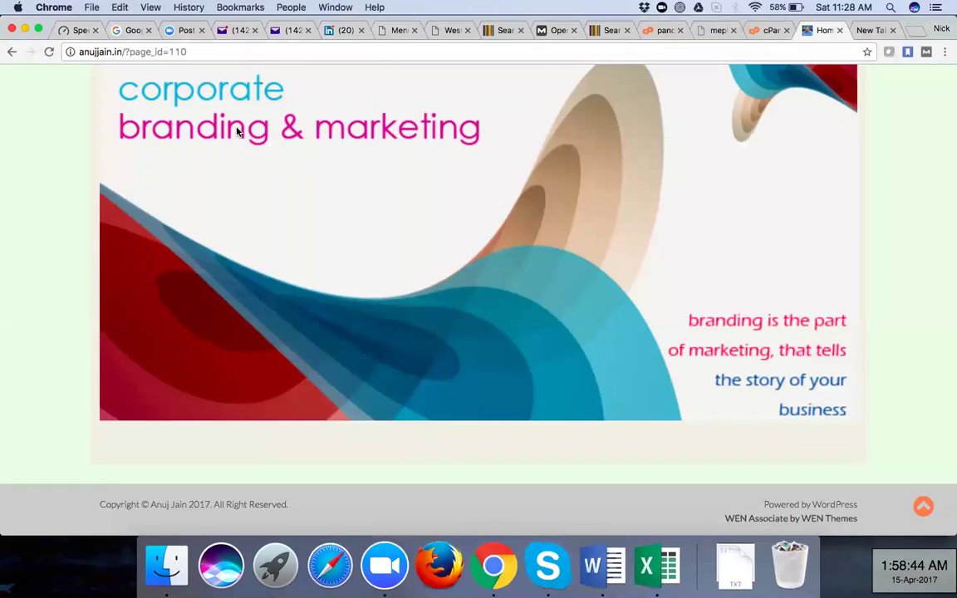
{"action": "scroll", "coordinate": [241, 128], "scroll_direction": "up", "scroll_amount": 5}
{"action": "scroll", "coordinate": [207, 185], "scroll_direction": "up", "scroll_amount": 1}
{"action": "left_click", "coordinate": [206, 183]}
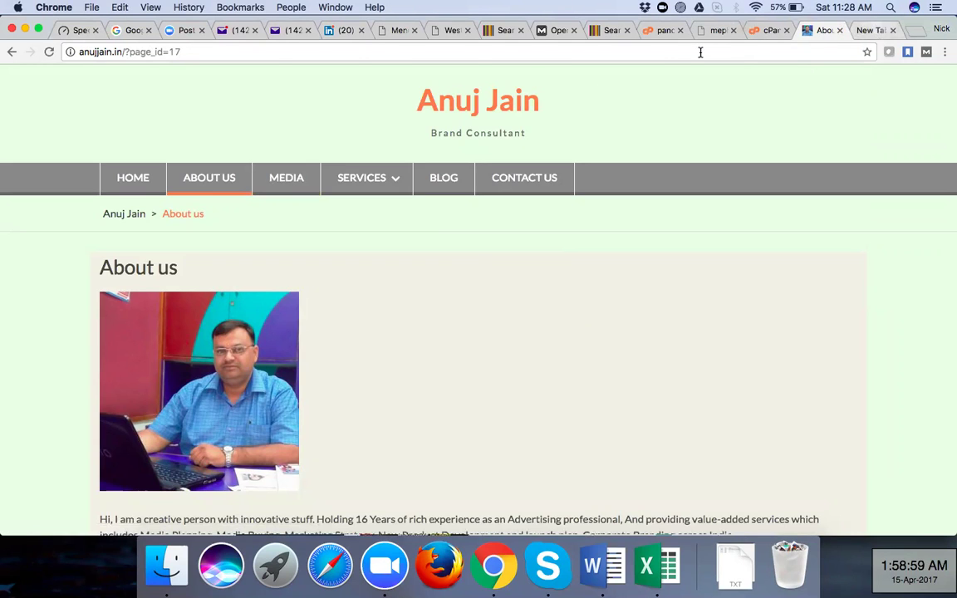
{"action": "key", "text": "super+t"}
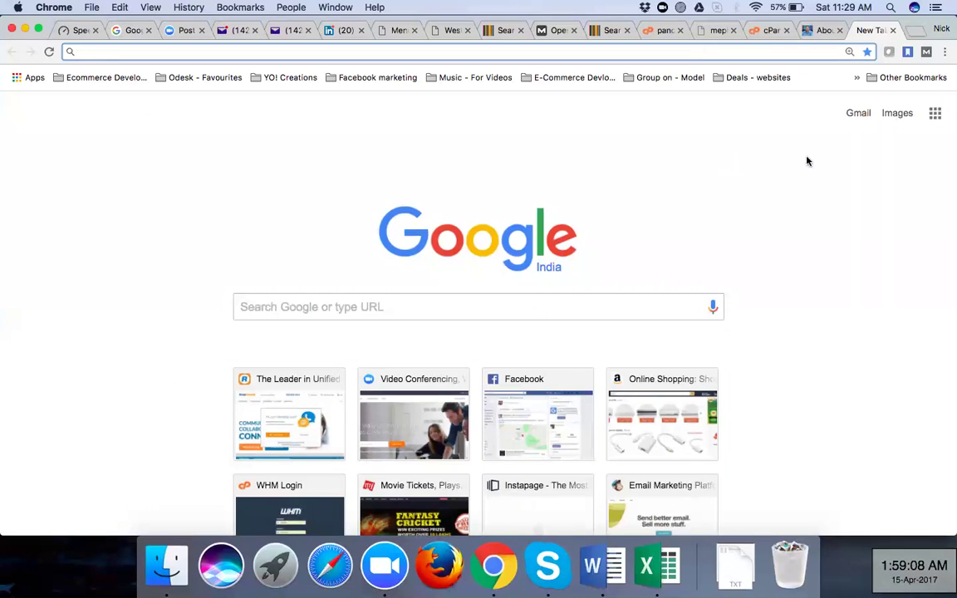
Search Google for 'buy iphone 7 plus red'
{"action": "left_click", "coordinate": [380, 305]}
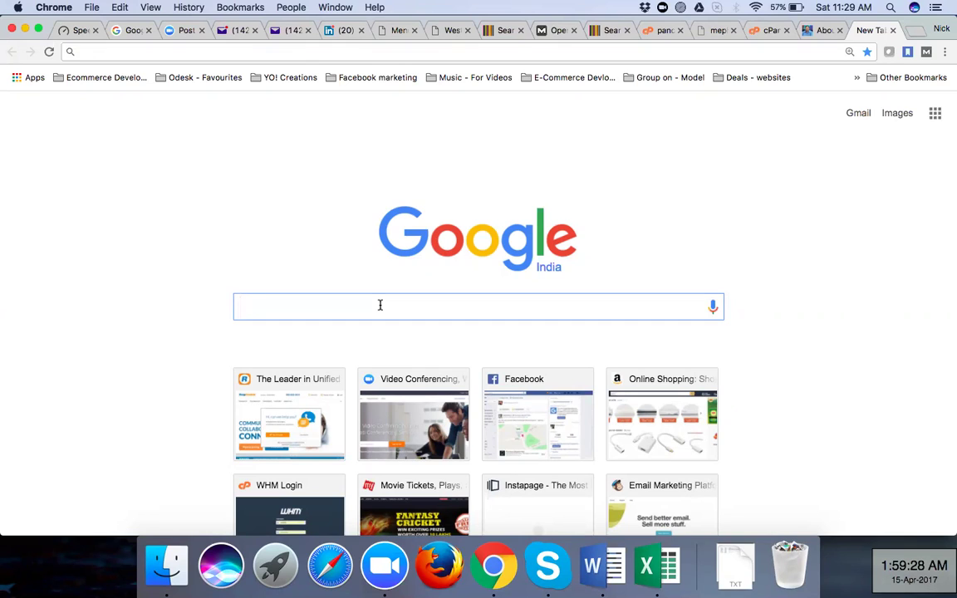
{"action": "type", "text": "b"}
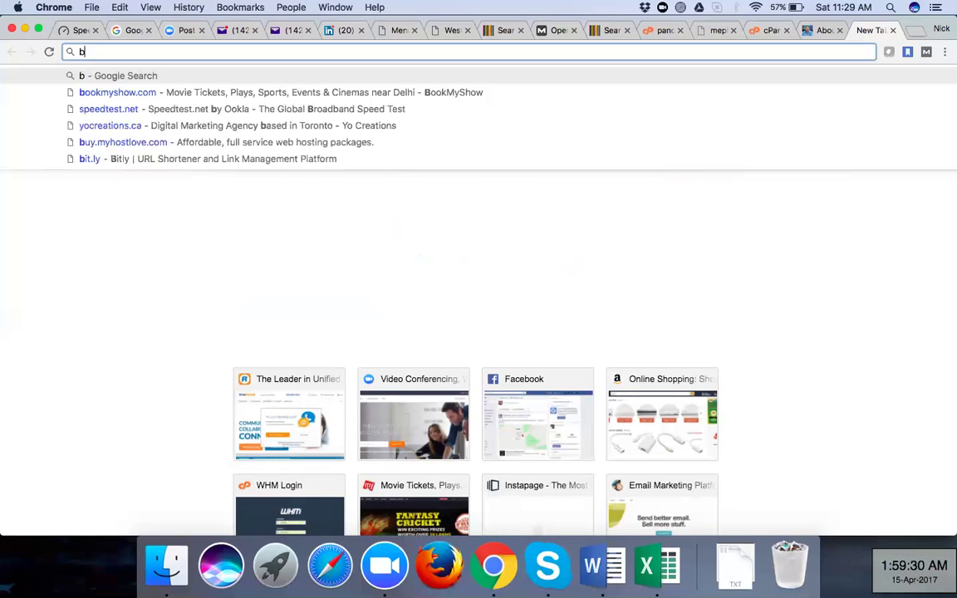
{"action": "type", "text": "uy"}
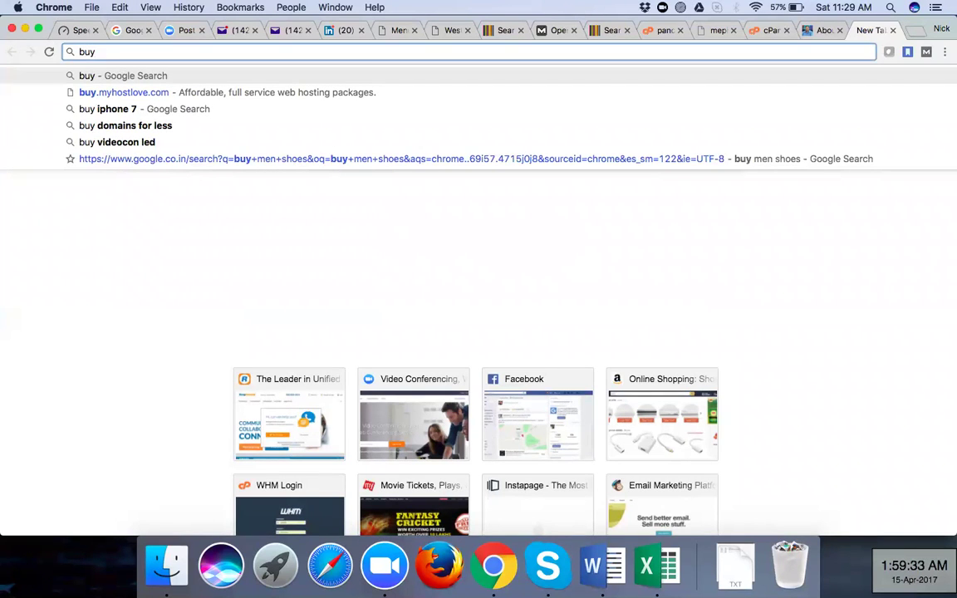
{"action": "type", "text": " iphone "}
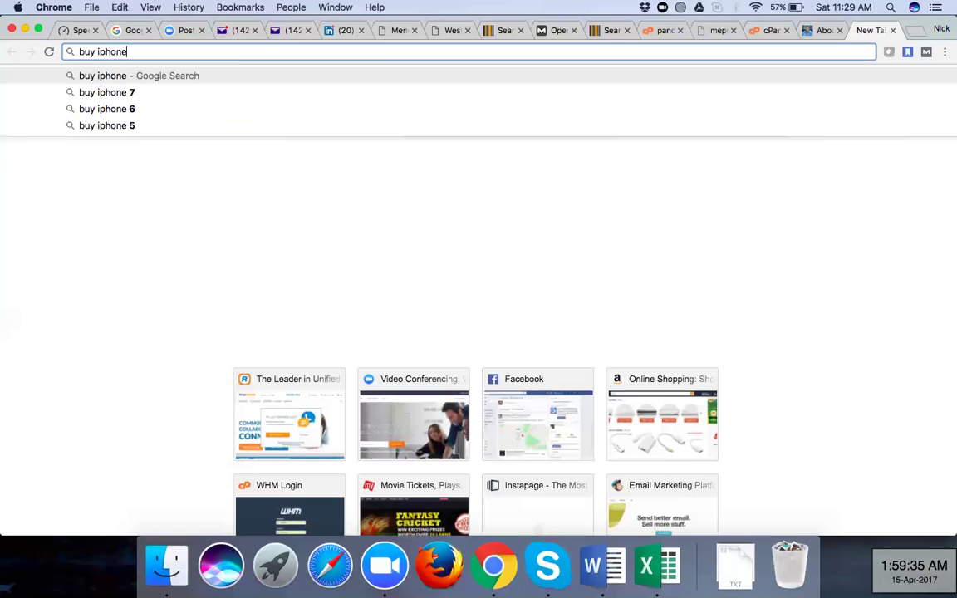
{"action": "type", "text": "7 red"}
{"action": "left_click", "coordinate": [137, 52]}
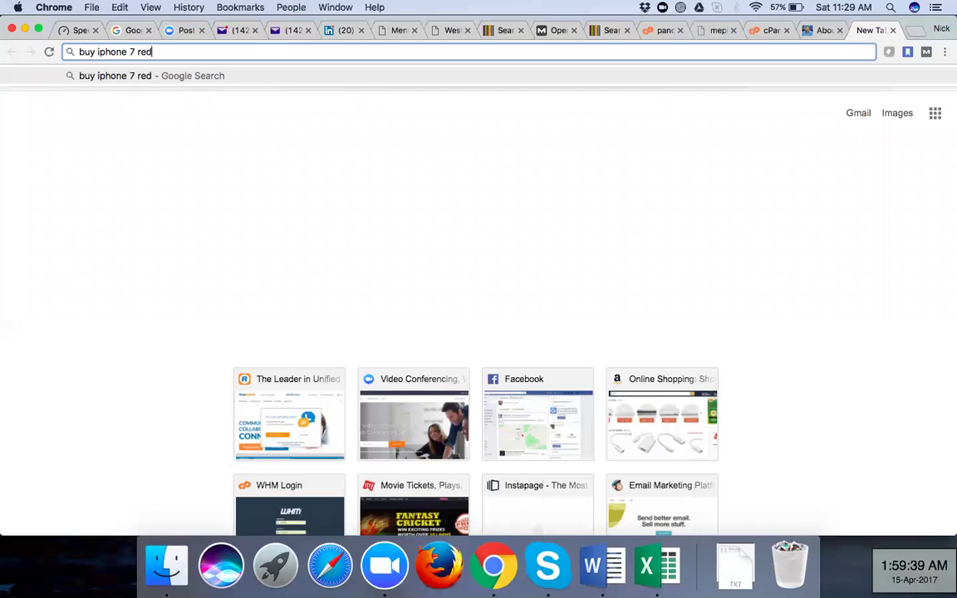
{"action": "type", "text": "plus"}
{"action": "key", "text": "Return"}
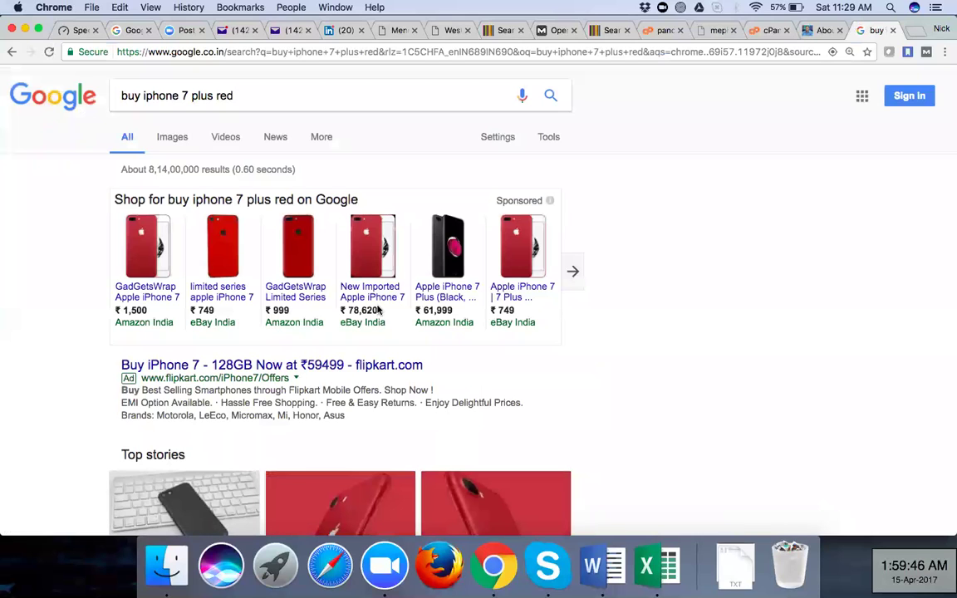
Scroll through the results and highlight the first result's description snippet
{"action": "scroll", "coordinate": [42, 376], "scroll_direction": "down", "scroll_amount": 2}
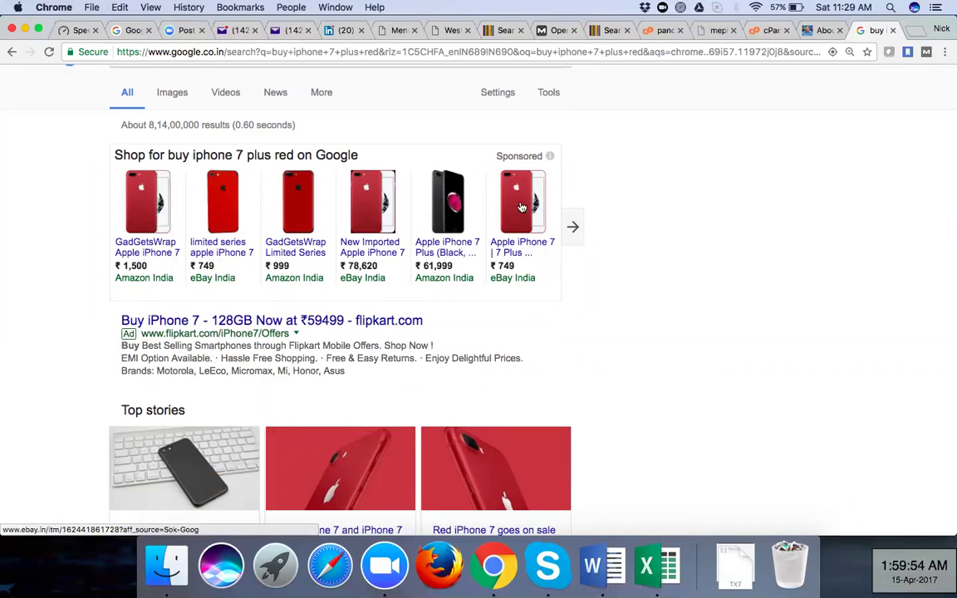
{"action": "scroll", "coordinate": [190, 350], "scroll_direction": "down", "scroll_amount": 1}
{"action": "scroll", "coordinate": [189, 350], "scroll_direction": "down", "scroll_amount": 5}
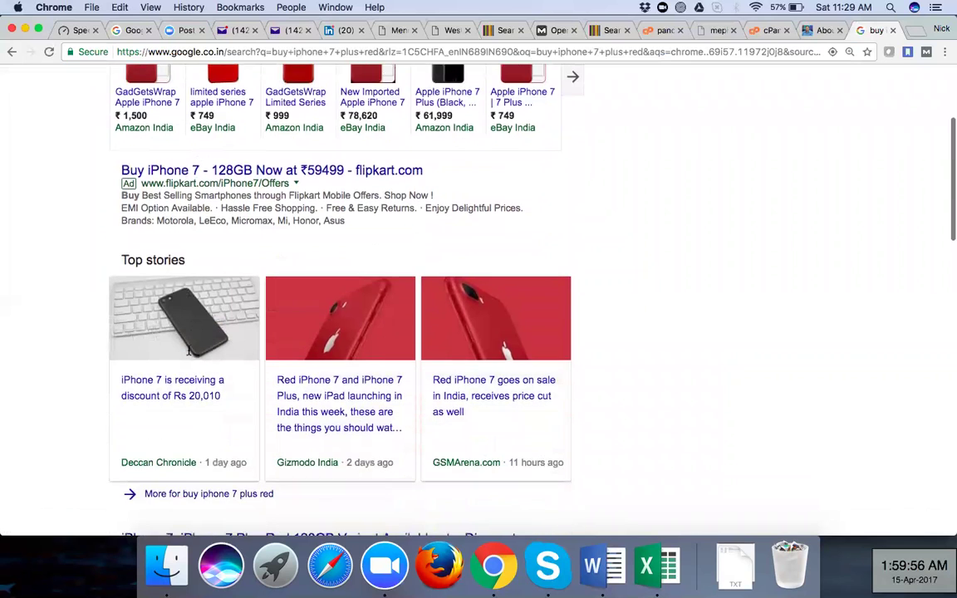
{"action": "scroll", "coordinate": [233, 212], "scroll_direction": "down", "scroll_amount": 5}
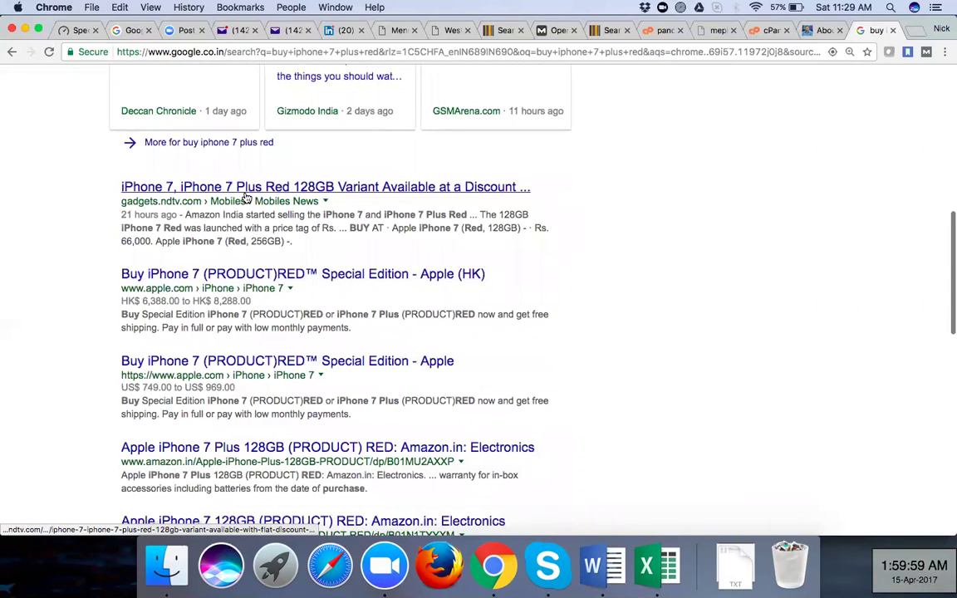
{"action": "scroll", "coordinate": [246, 287], "scroll_direction": "down", "scroll_amount": 1}
{"action": "scroll", "coordinate": [250, 300], "scroll_direction": "down", "scroll_amount": 1}
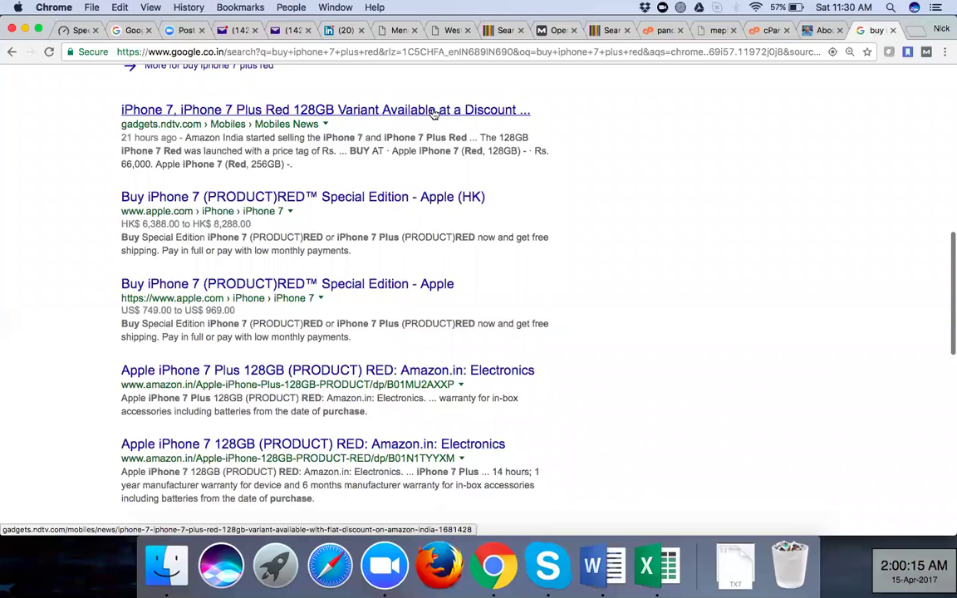
{"action": "left_click_drag", "start_coordinate": [119, 137], "coordinate": [401, 167]}
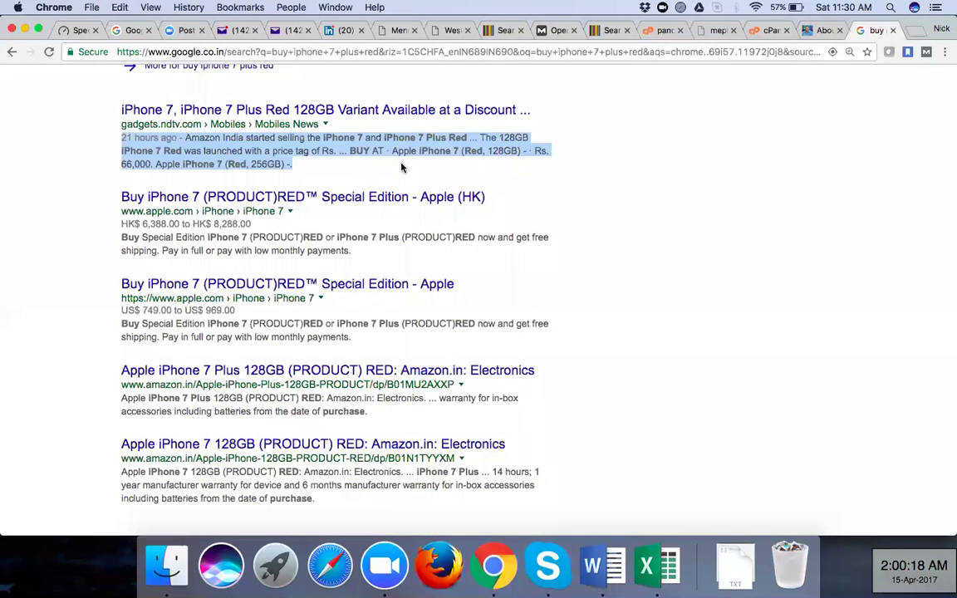
{"action": "left_click", "coordinate": [402, 168]}
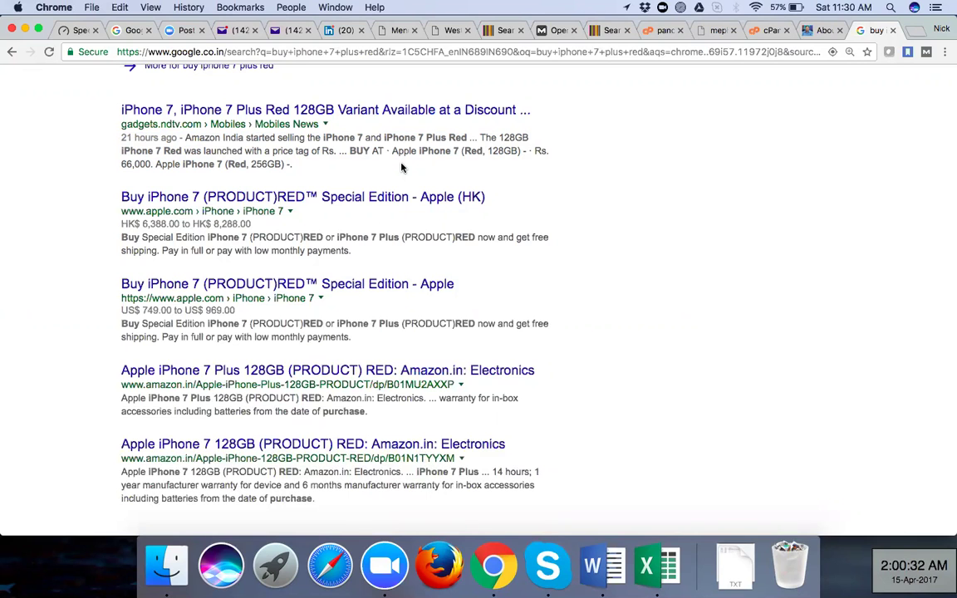
Scroll further through the listings, then select '7 plus red' in the query box
{"action": "scroll", "coordinate": [596, 283], "scroll_direction": "down", "scroll_amount": 3}
{"action": "scroll", "coordinate": [597, 288], "scroll_direction": "down", "scroll_amount": 5}
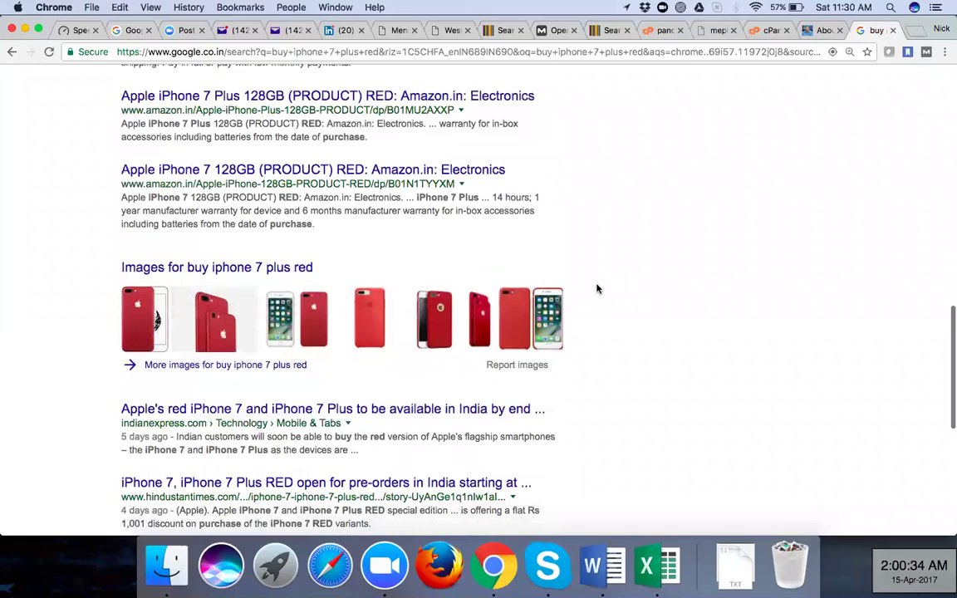
{"action": "scroll", "coordinate": [596, 289], "scroll_direction": "down", "scroll_amount": 5}
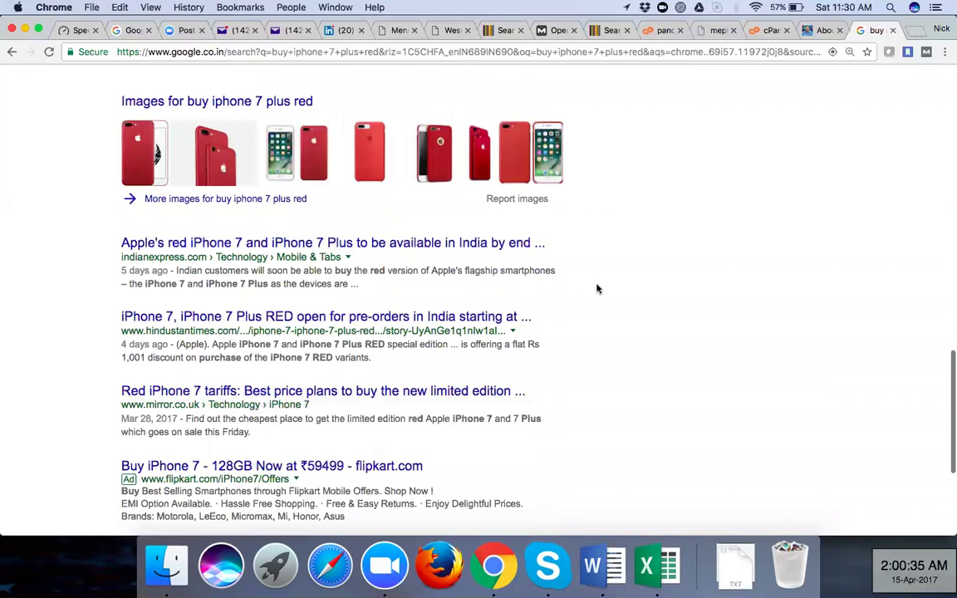
{"action": "scroll", "coordinate": [597, 288], "scroll_direction": "up", "scroll_amount": 12}
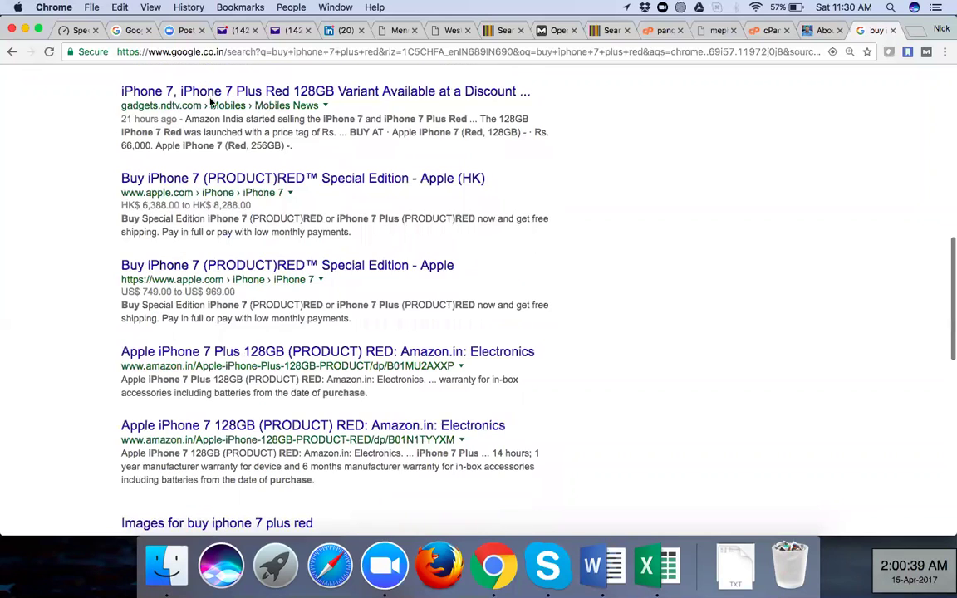
{"action": "scroll", "coordinate": [186, 100], "scroll_direction": "up", "scroll_amount": 10}
{"action": "left_click_drag", "start_coordinate": [235, 95], "coordinate": [182, 96]}
Change the query to 'buy iphone 6', search, and scroll to the Snapdeal listing
{"action": "type", "text": "6"}
{"action": "key", "text": "Return"}
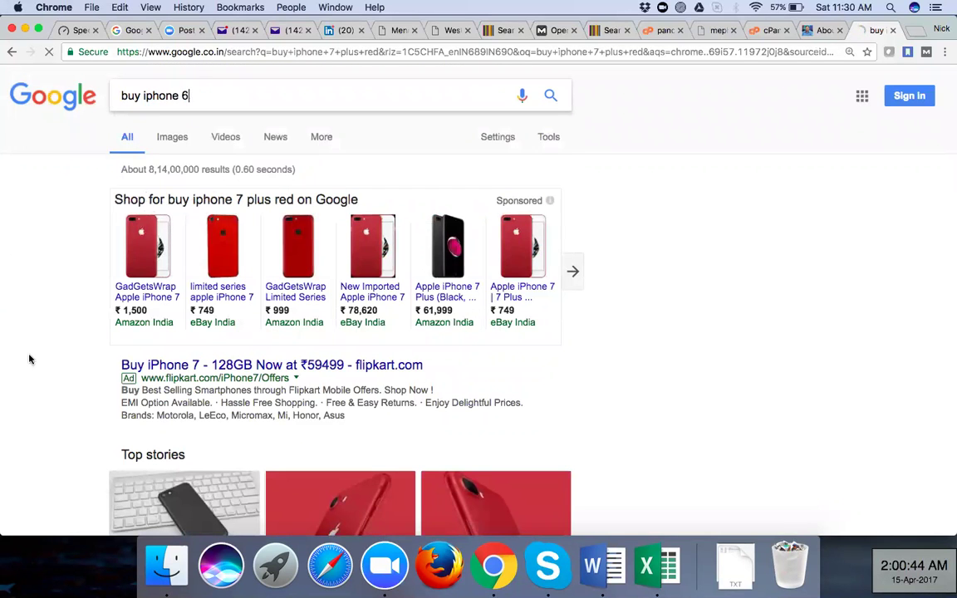
{"action": "scroll", "coordinate": [35, 372], "scroll_direction": "down", "scroll_amount": 6}
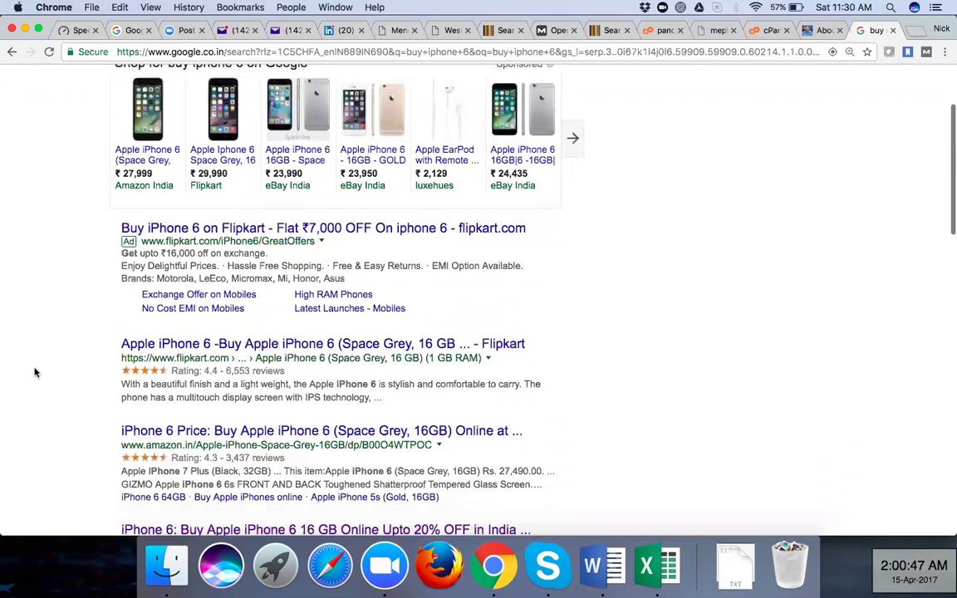
{"action": "scroll", "coordinate": [204, 166], "scroll_direction": "down", "scroll_amount": 2}
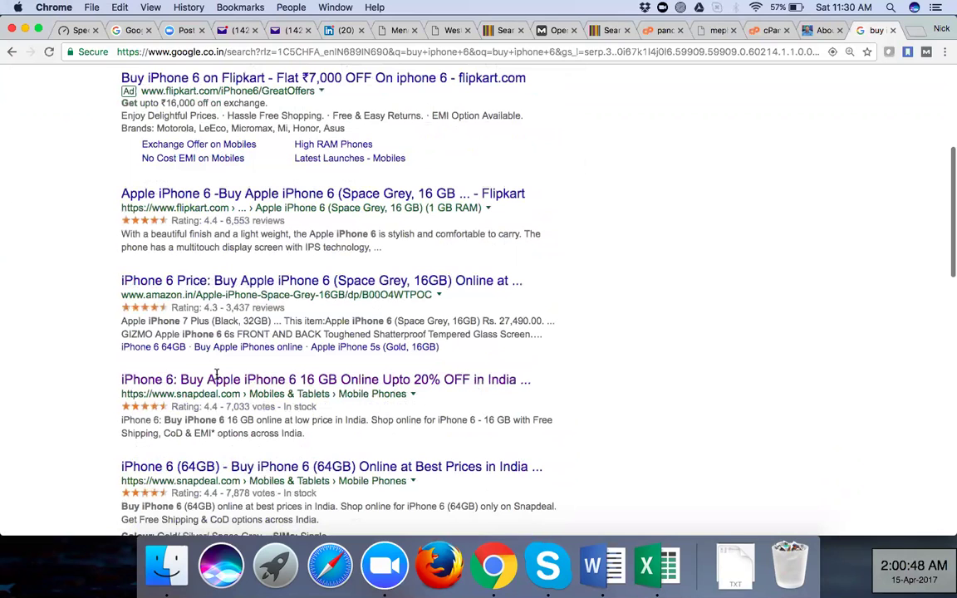
{"action": "scroll", "coordinate": [216, 375], "scroll_direction": "down", "scroll_amount": 1}
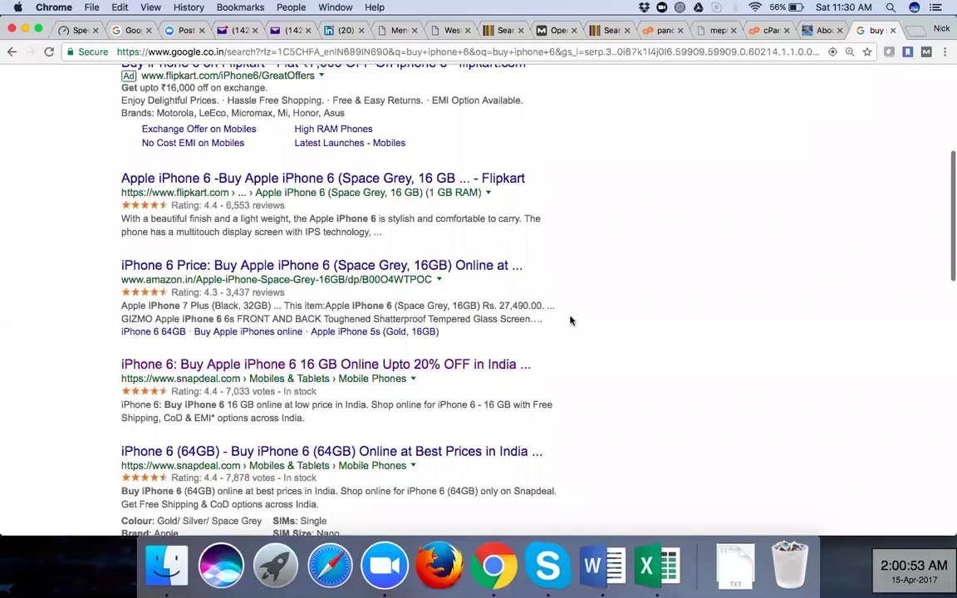
{"action": "scroll", "coordinate": [606, 333], "scroll_direction": "down", "scroll_amount": 4}
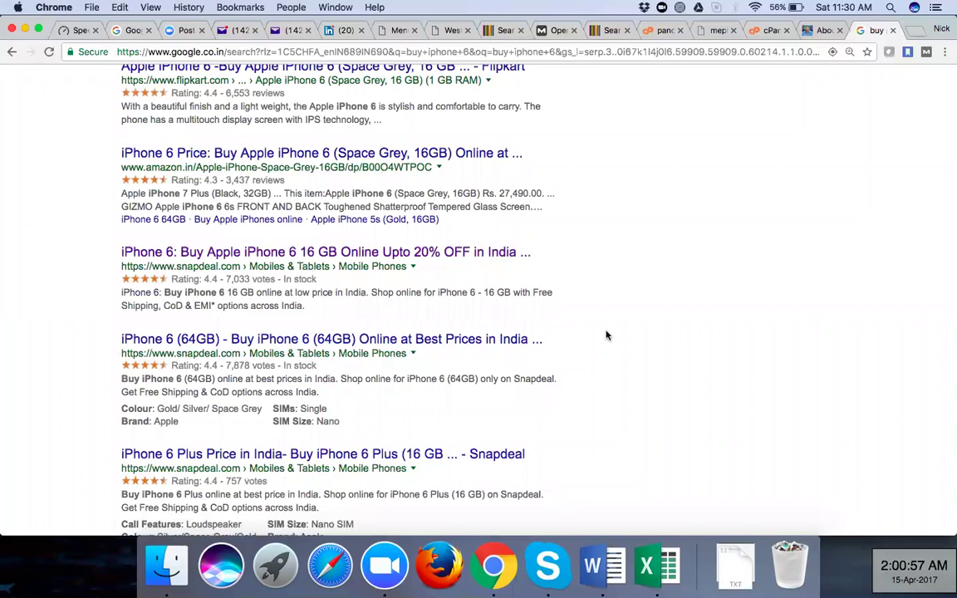
{"action": "scroll", "coordinate": [381, 153], "scroll_direction": "up", "scroll_amount": 2}
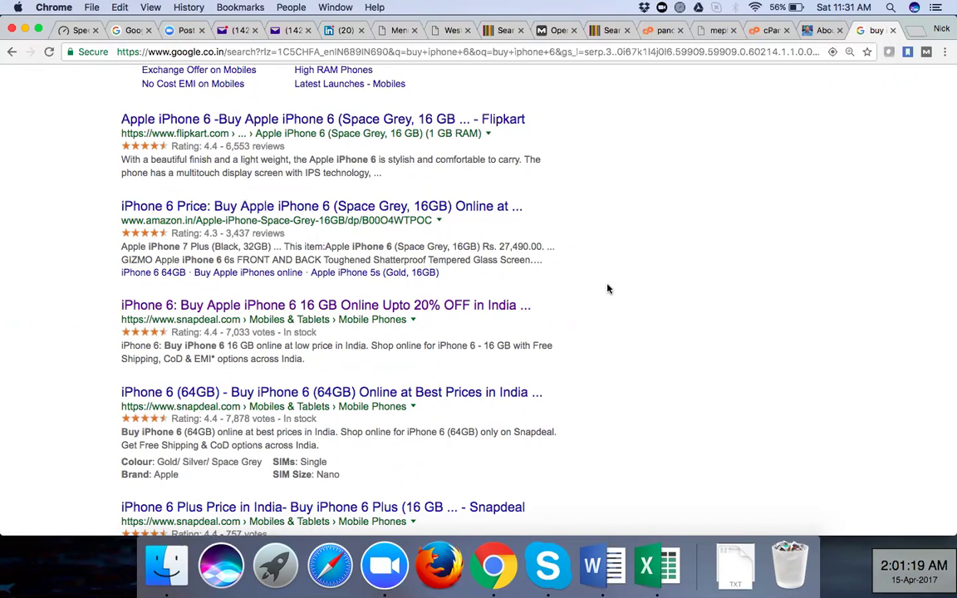
{"action": "scroll", "coordinate": [607, 288], "scroll_direction": "down", "scroll_amount": 3}
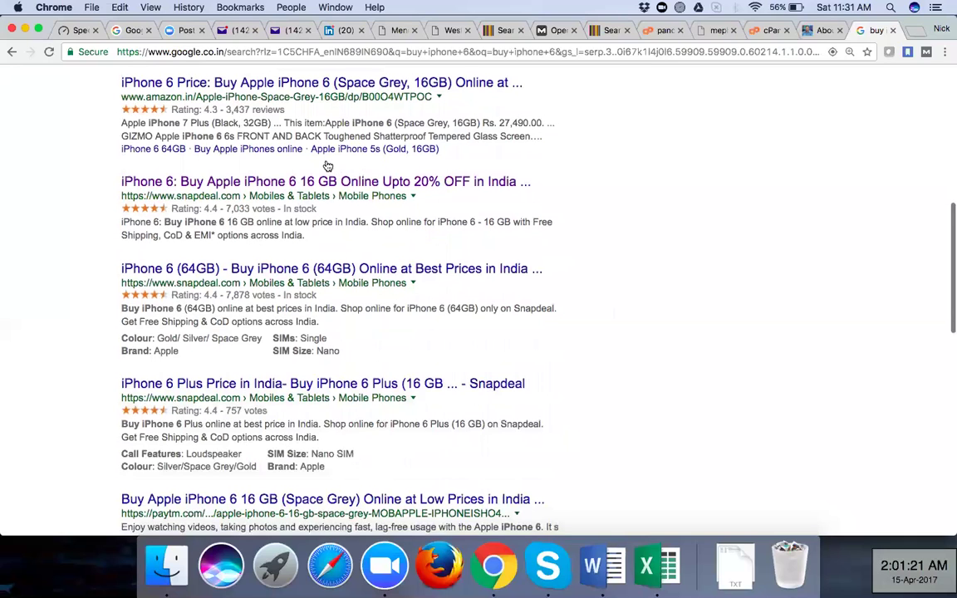
{"action": "scroll", "coordinate": [250, 159], "scroll_direction": "down", "scroll_amount": 1}
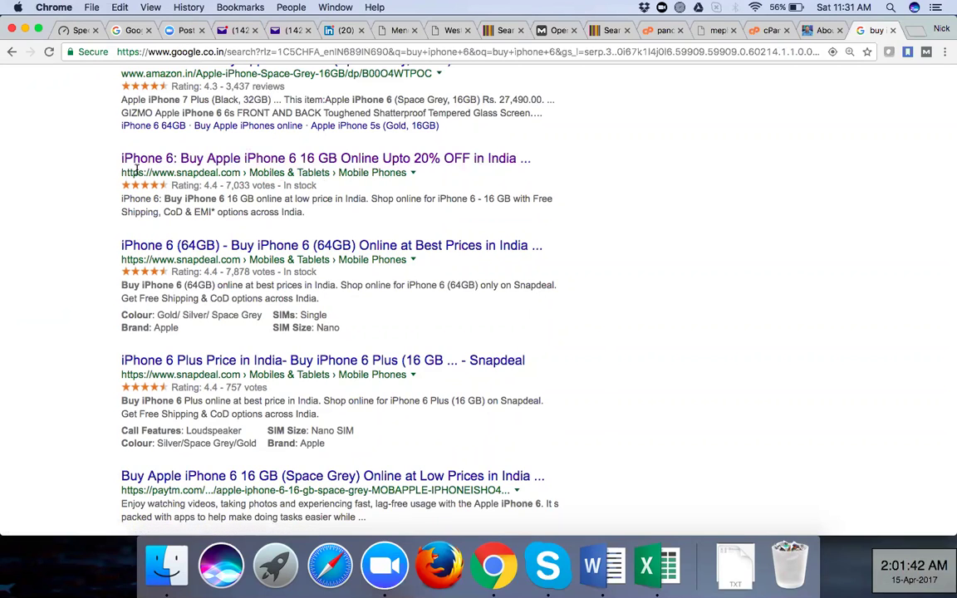
Highlight the Snapdeal result's web address line and then its description snippet
{"action": "left_click_drag", "start_coordinate": [121, 173], "coordinate": [422, 170]}
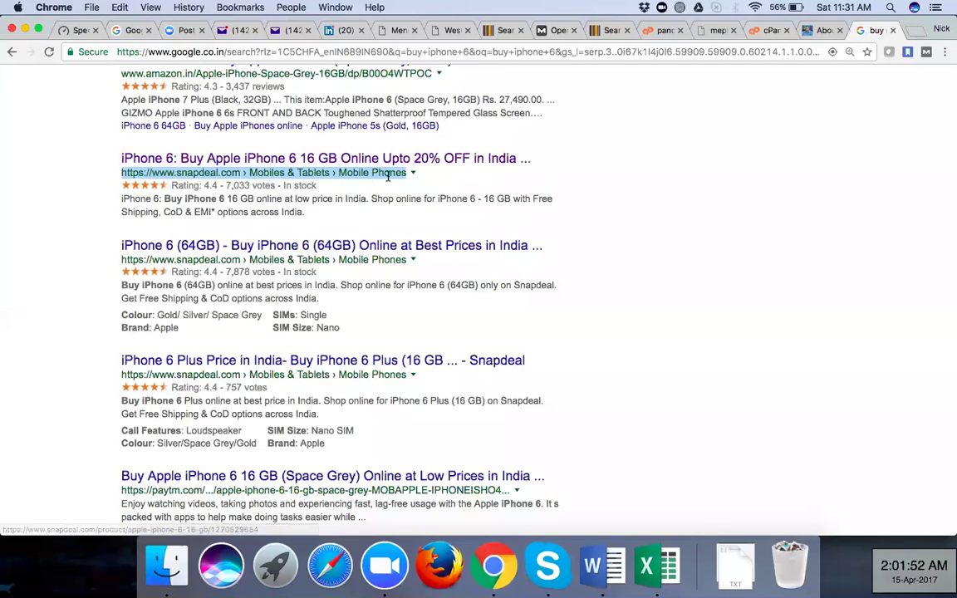
{"action": "left_click", "coordinate": [104, 200]}
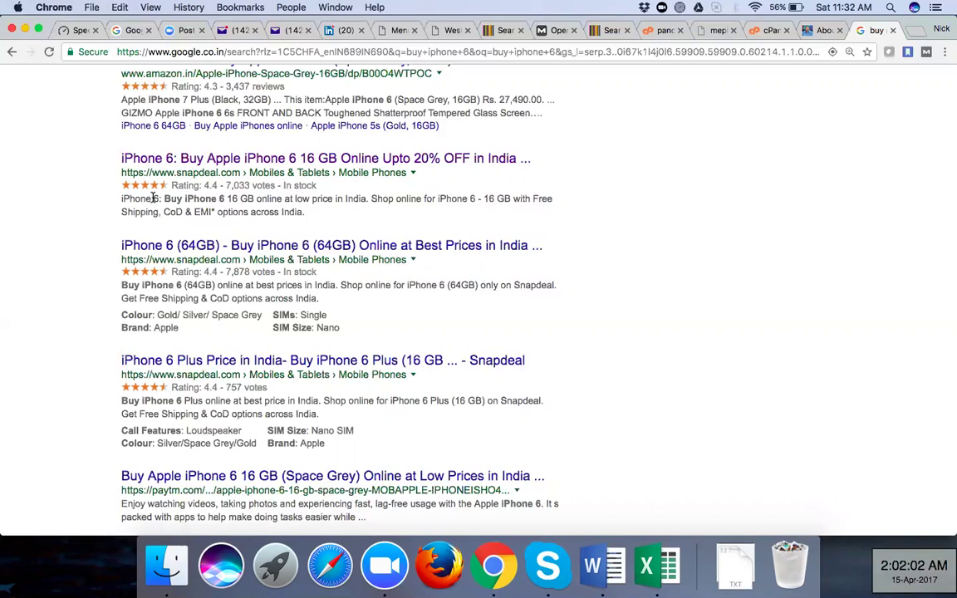
{"action": "left_click_drag", "start_coordinate": [121, 198], "coordinate": [309, 213]}
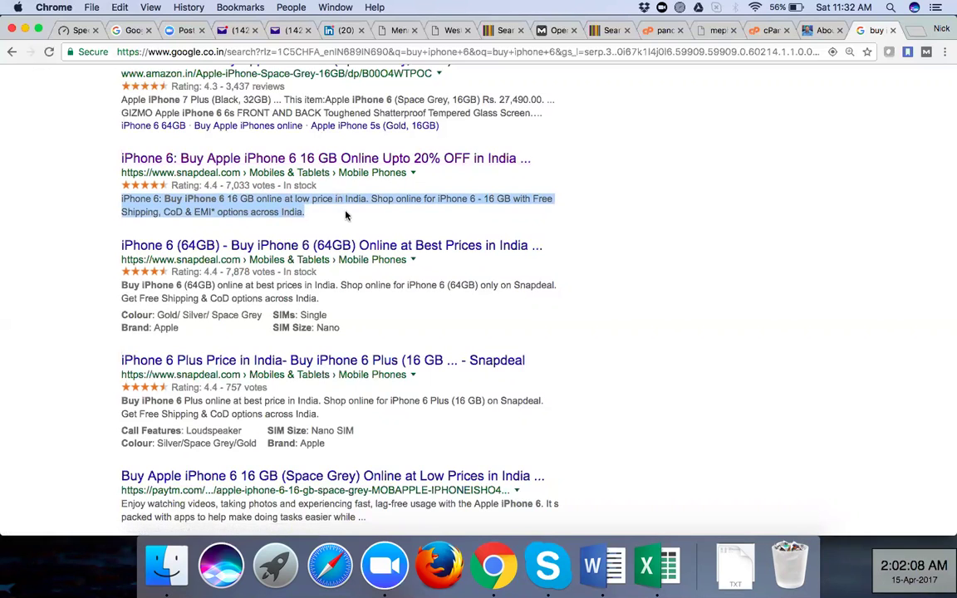
{"action": "left_click", "coordinate": [346, 216]}
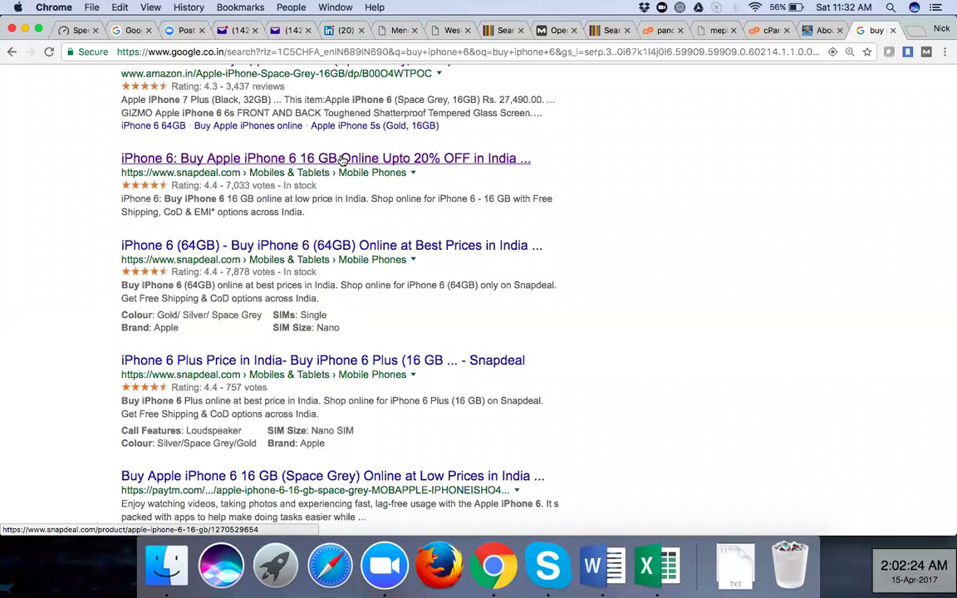
Open the Snapdeal iPhone 6 result in a new tab and view it
{"action": "right_click", "coordinate": [342, 159]}
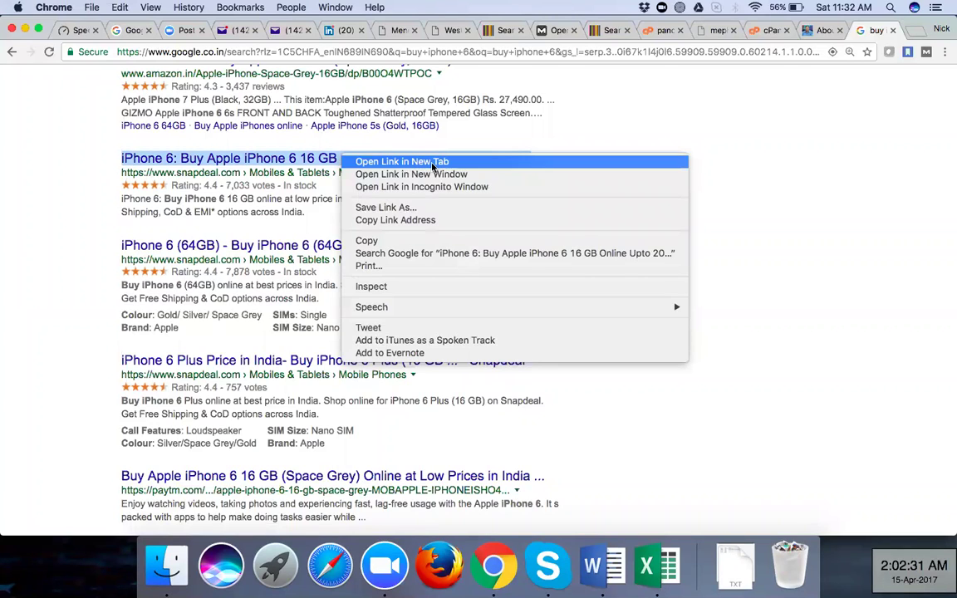
{"action": "key", "text": "Escape"}
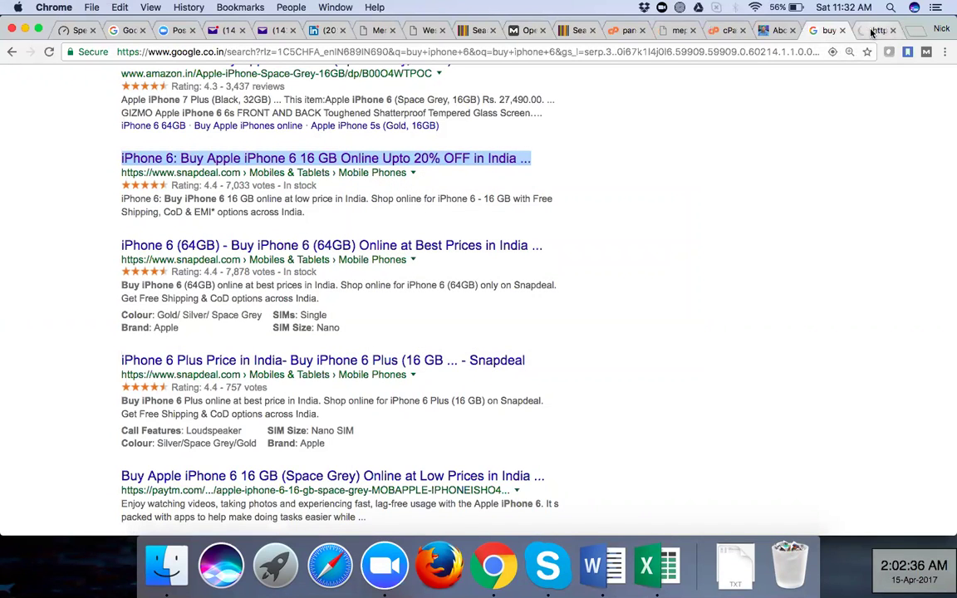
{"action": "left_click", "coordinate": [873, 31]}
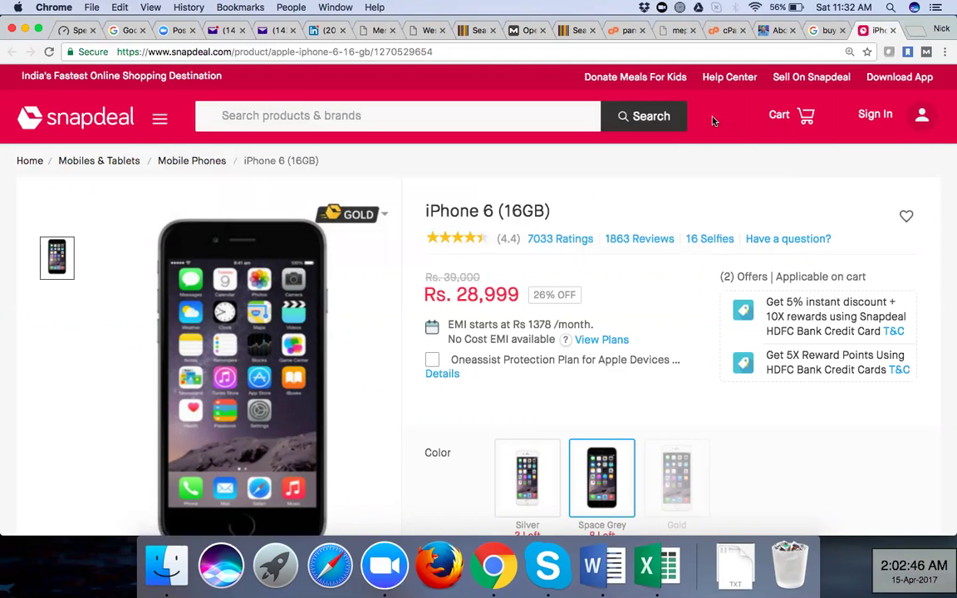
Compare the Google results with the Snapdeal product page, ending on the Google tab
{"action": "left_click", "coordinate": [827, 30]}
{"action": "scroll", "coordinate": [517, 161], "scroll_direction": "up", "scroll_amount": 5}
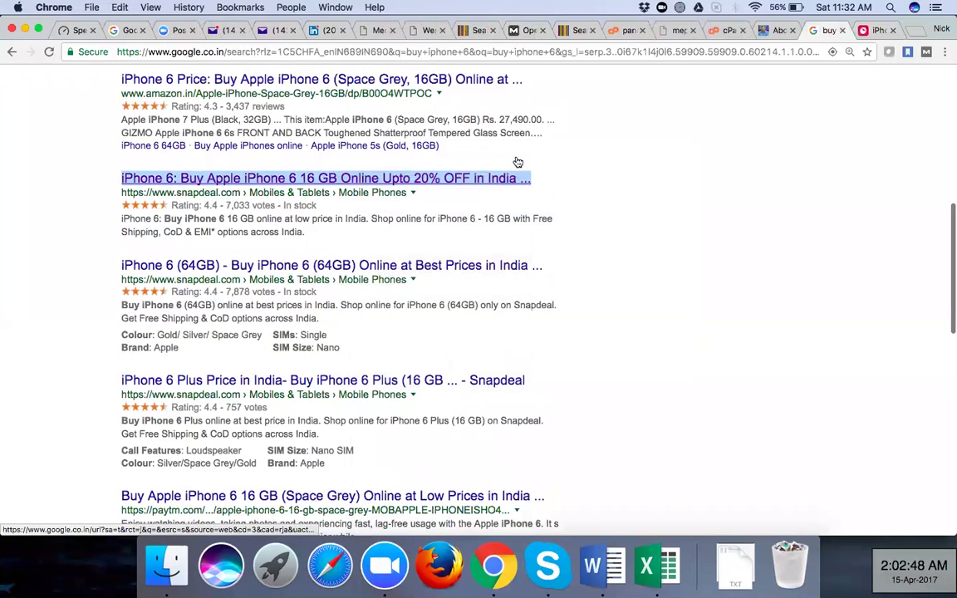
{"action": "scroll", "coordinate": [209, 96], "scroll_direction": "up", "scroll_amount": 5}
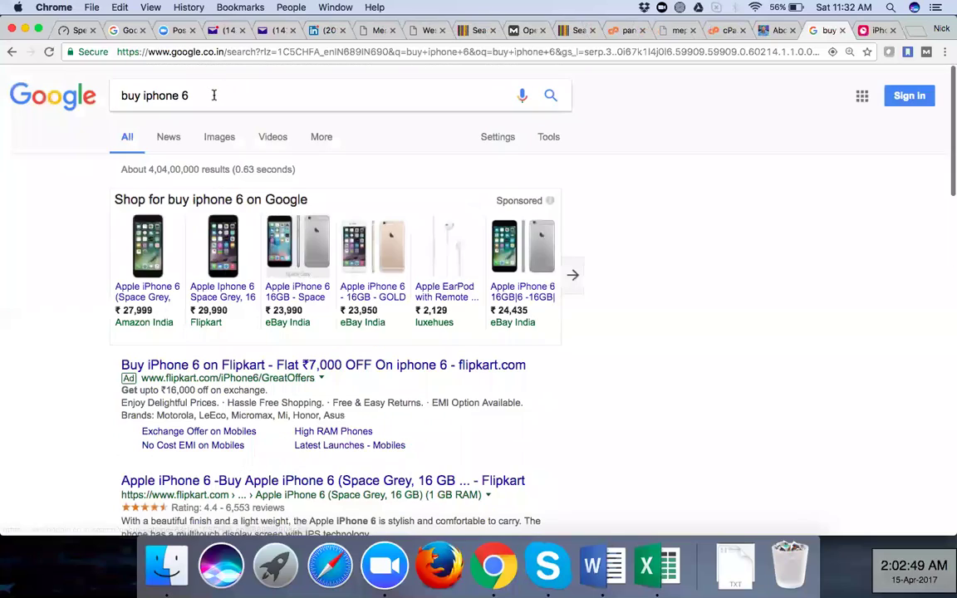
{"action": "scroll", "coordinate": [241, 225], "scroll_direction": "down", "scroll_amount": 3}
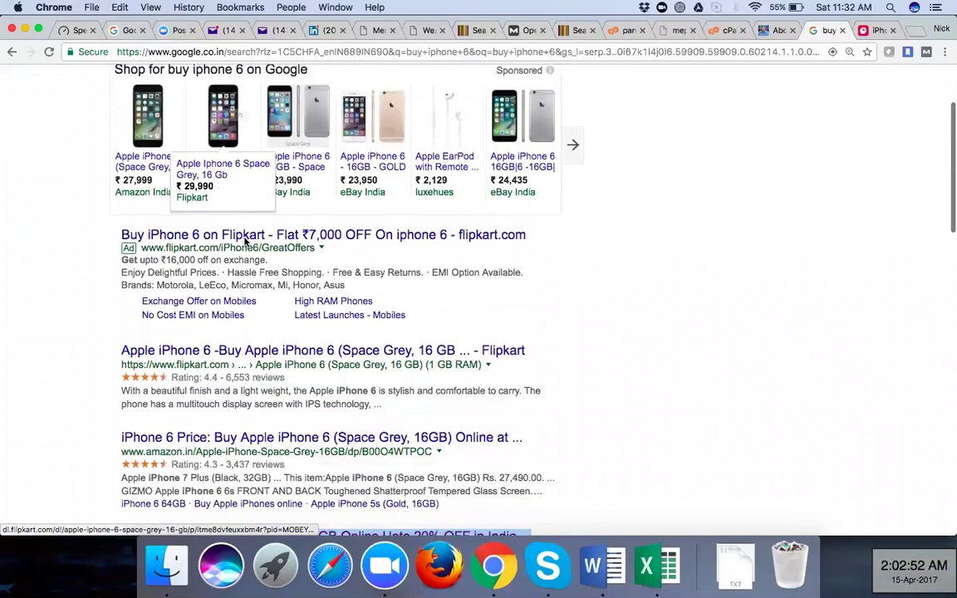
{"action": "scroll", "coordinate": [245, 240], "scroll_direction": "down", "scroll_amount": 1}
{"action": "scroll", "coordinate": [245, 240], "scroll_direction": "down", "scroll_amount": 10}
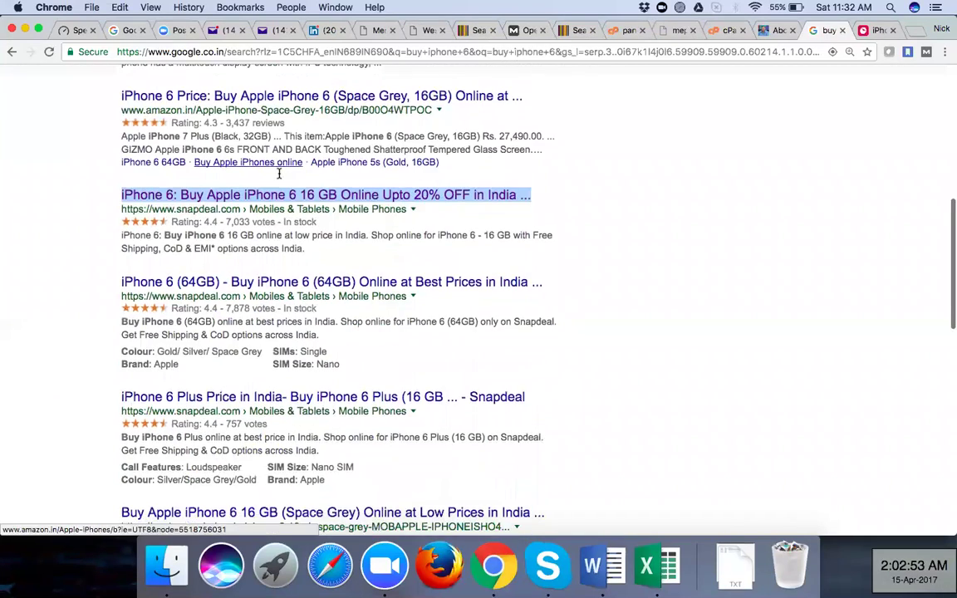
{"action": "left_click", "coordinate": [871, 31]}
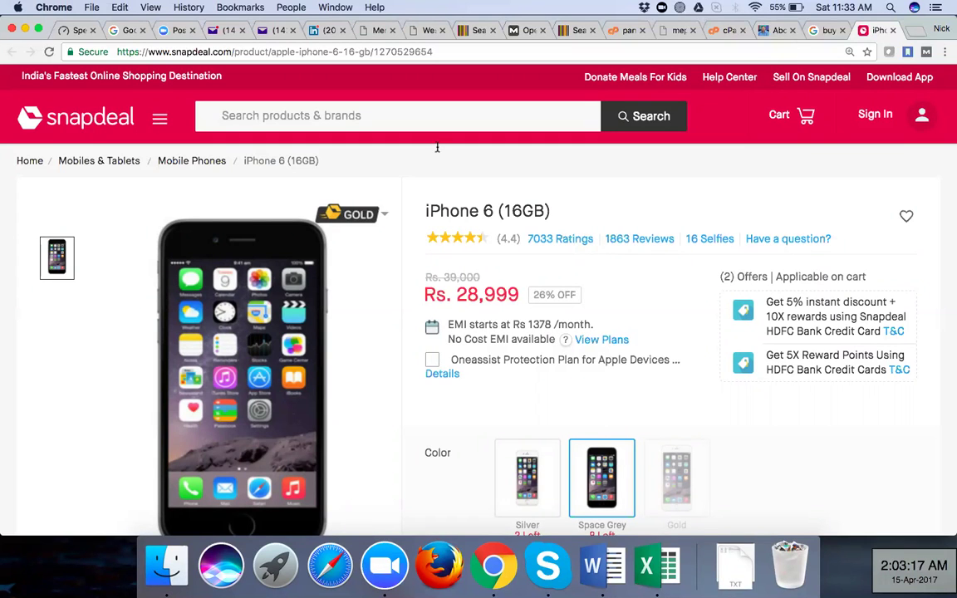
{"action": "key", "text": "ctrl+shift+Tab"}
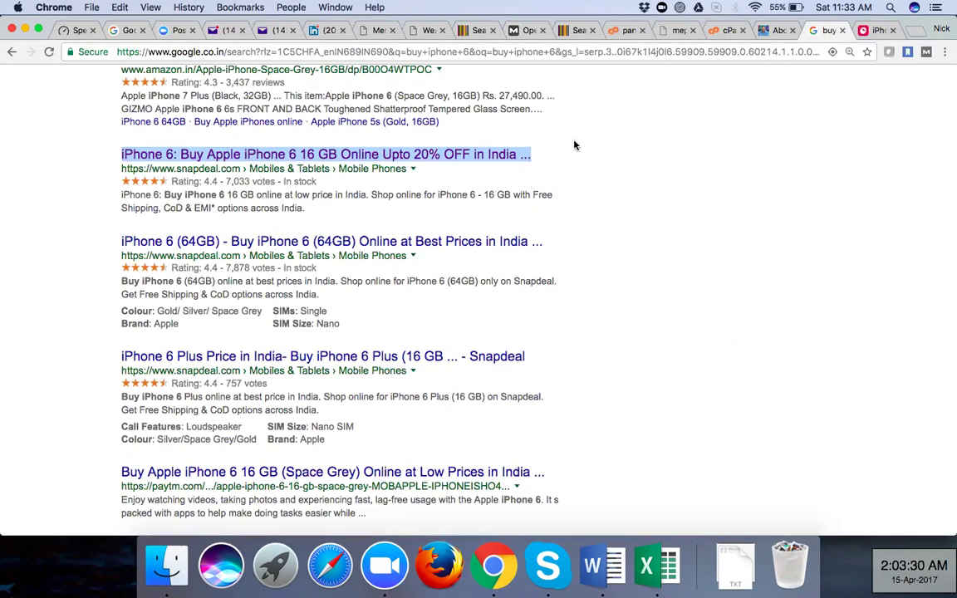
Flip between the Snapdeal iPhone 6 (16GB) page and the Google results, ending on Snapdeal
{"action": "left_click", "coordinate": [876, 30]}
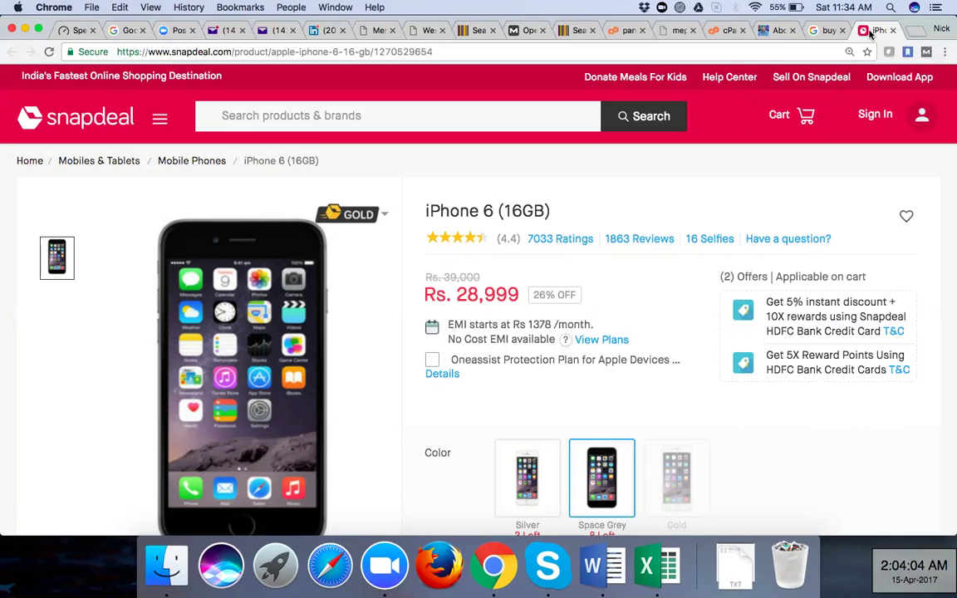
{"action": "left_click", "coordinate": [814, 31]}
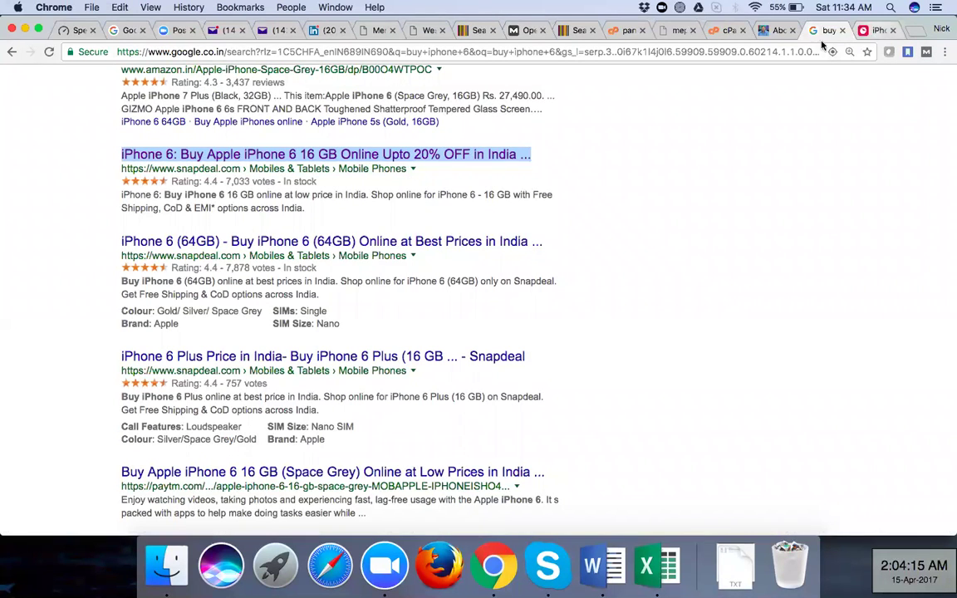
{"action": "left_click", "coordinate": [878, 30]}
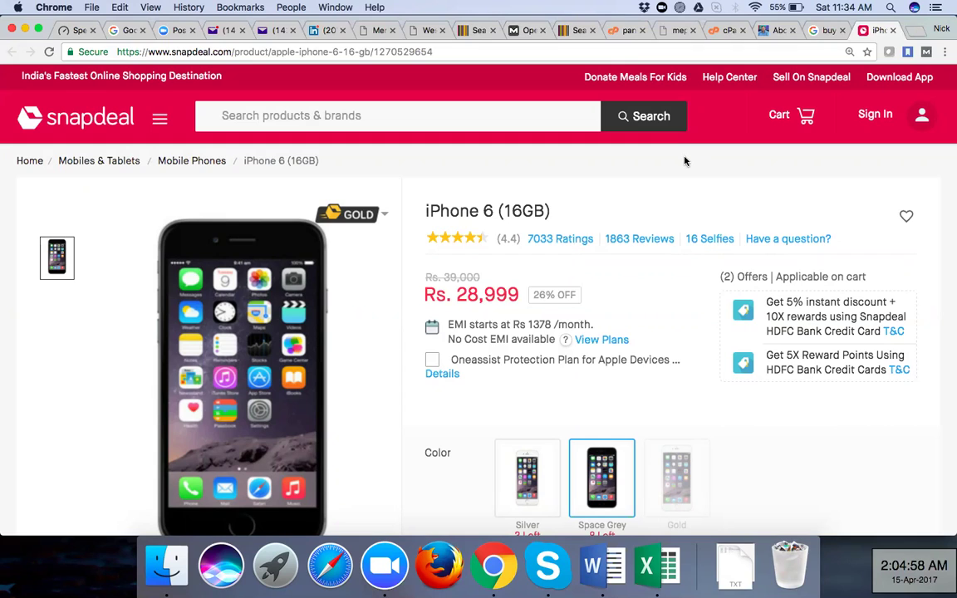
Open the iPhone 6 page's source with View Page Source and highlight the title tag on line 33
{"action": "right_click", "coordinate": [686, 162]}
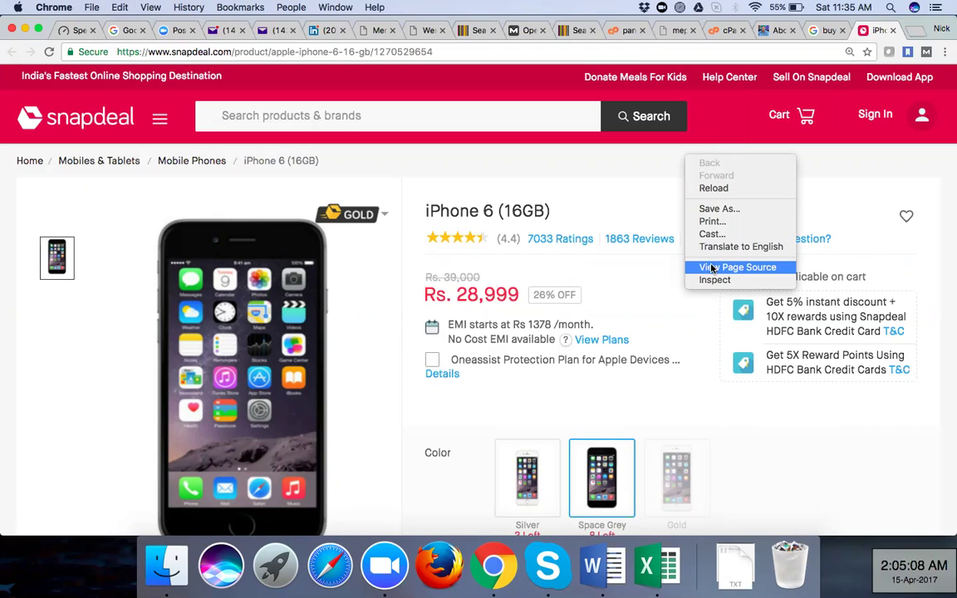
{"action": "left_click", "coordinate": [712, 269]}
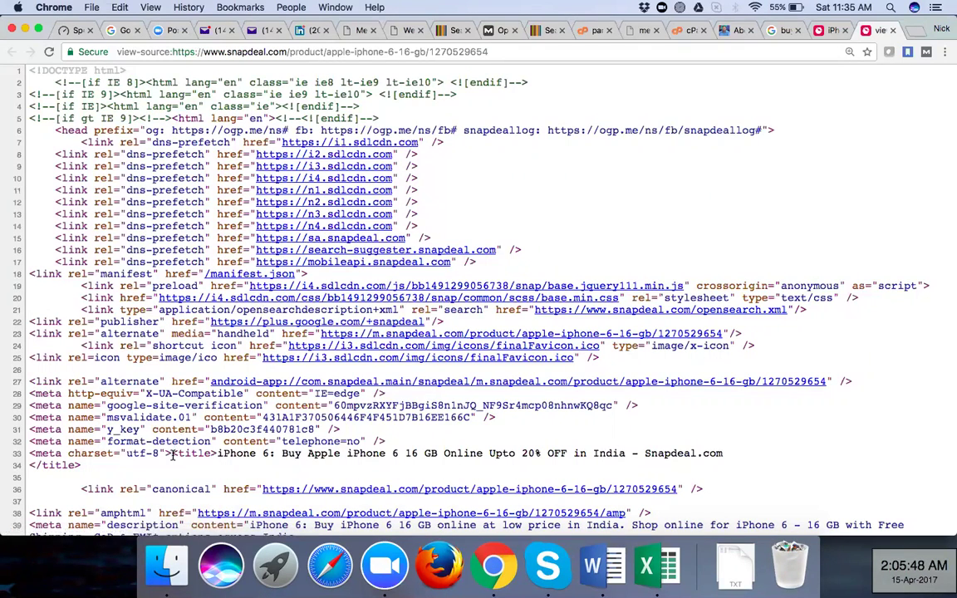
{"action": "left_click_drag", "start_coordinate": [172, 454], "coordinate": [191, 466]}
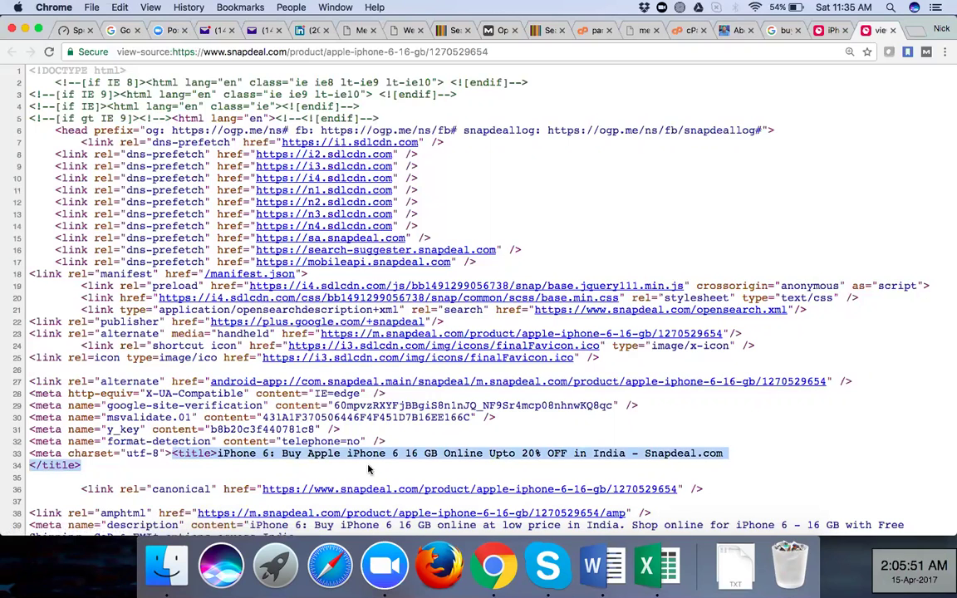
Select the full page title text on line 33, through Snapdeal.com
{"action": "scroll", "coordinate": [369, 470], "scroll_direction": "down", "scroll_amount": 3}
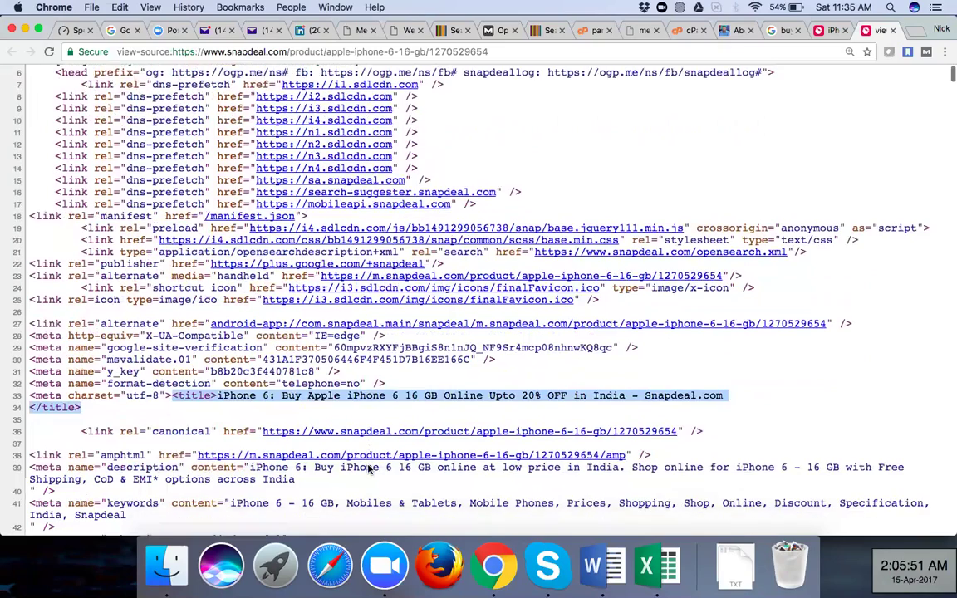
{"action": "scroll", "coordinate": [207, 148], "scroll_direction": "down", "scroll_amount": 8}
{"action": "scroll", "coordinate": [216, 137], "scroll_direction": "down", "scroll_amount": 5}
{"action": "left_click", "coordinate": [219, 145]}
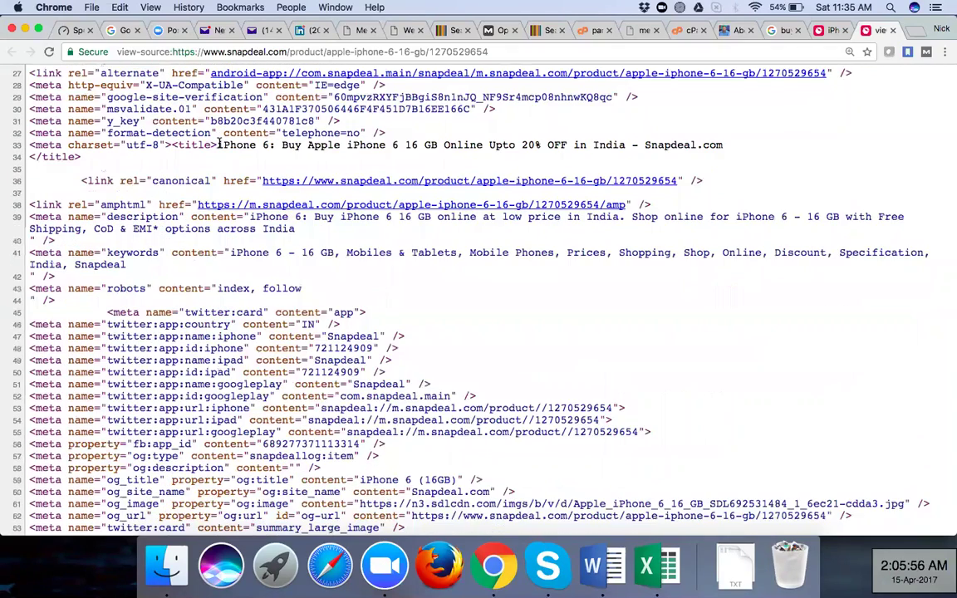
{"action": "left_click_drag", "start_coordinate": [332, 146], "coordinate": [633, 146]}
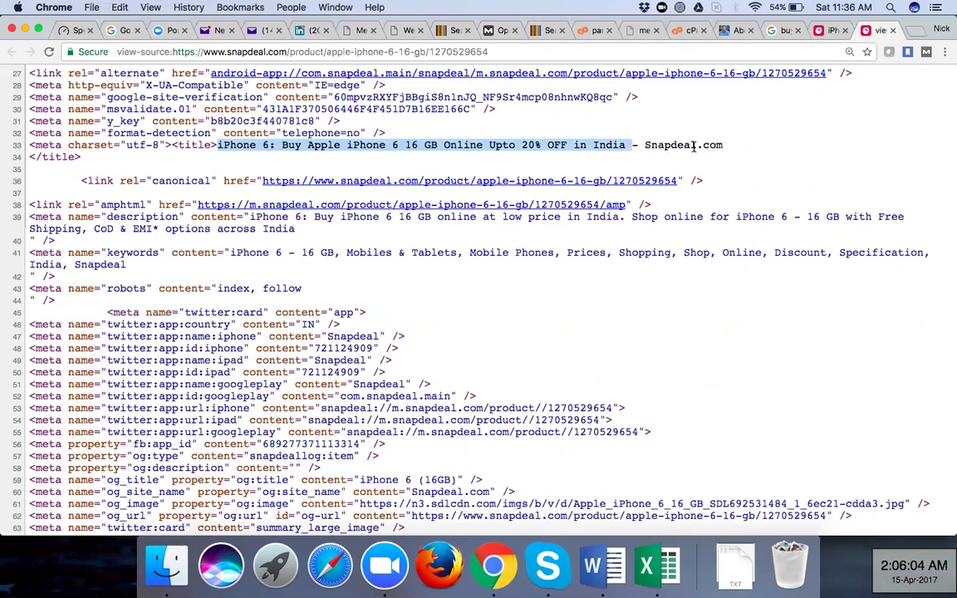
{"action": "left_click_drag", "start_coordinate": [694, 146], "coordinate": [723, 147]}
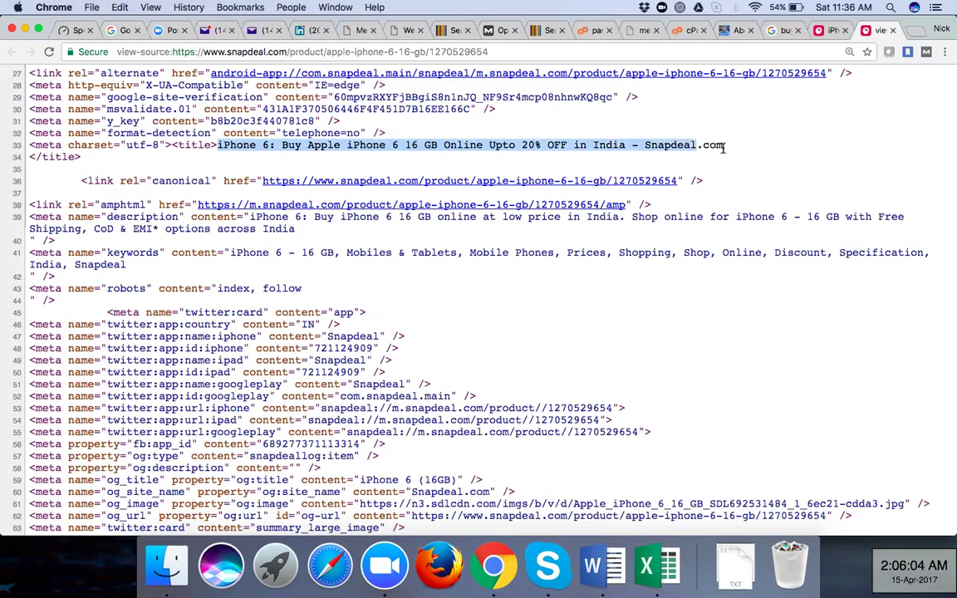
Compare the Snapdeal product tab with the Google 'buy iphone 6' results, ending on the results
{"action": "left_click", "coordinate": [821, 30]}
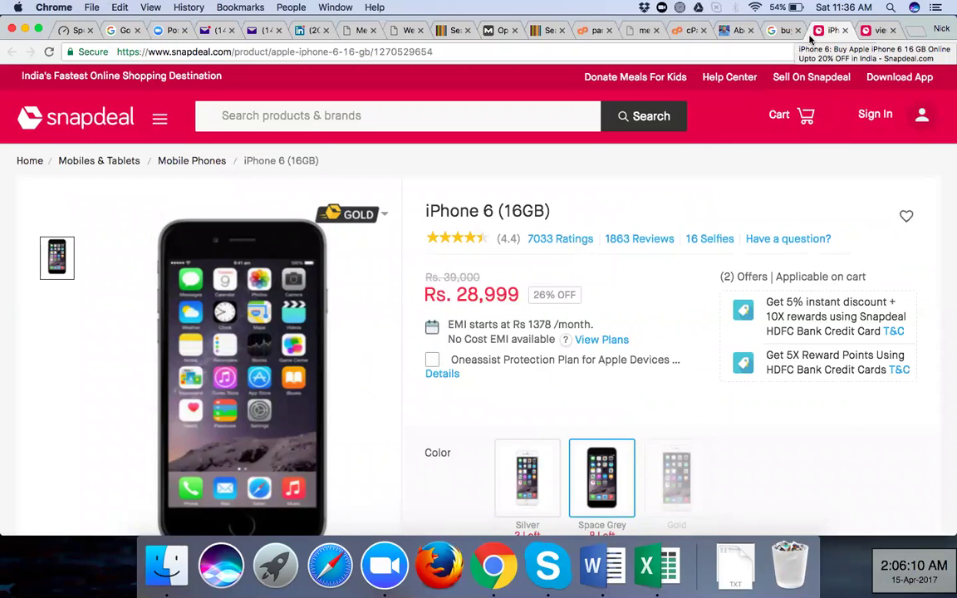
{"action": "left_click", "coordinate": [785, 31]}
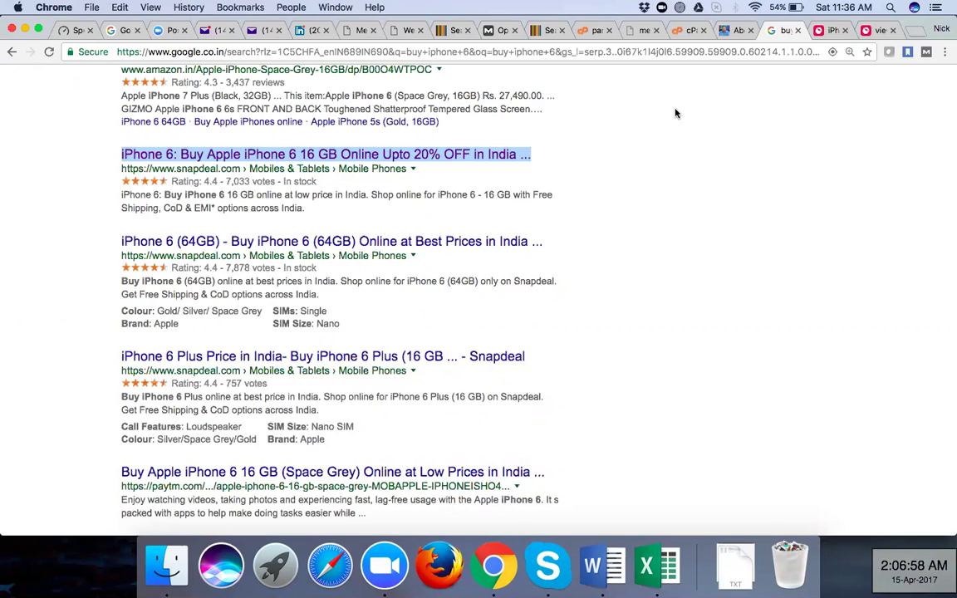
{"action": "left_click", "coordinate": [821, 31]}
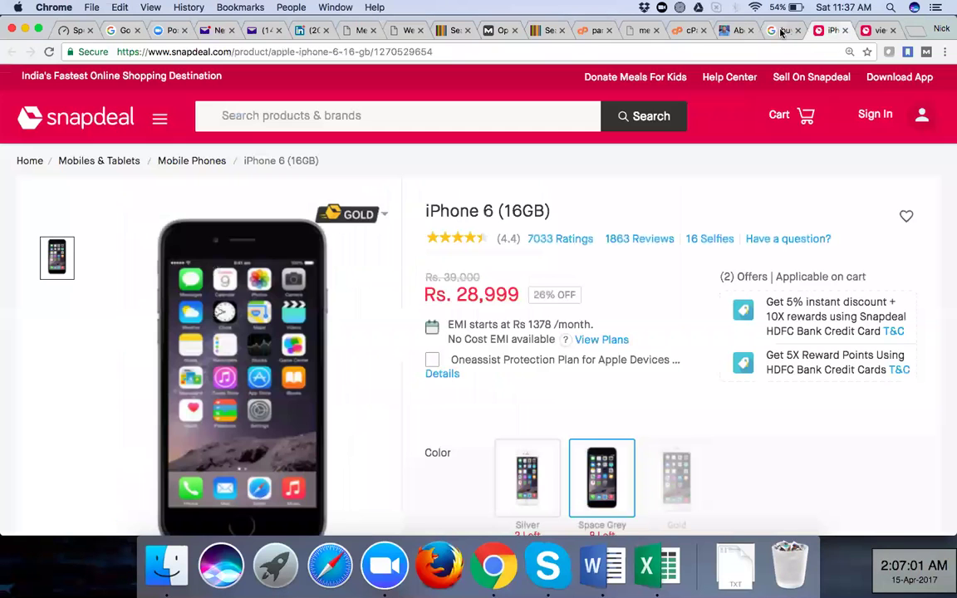
{"action": "left_click", "coordinate": [783, 30]}
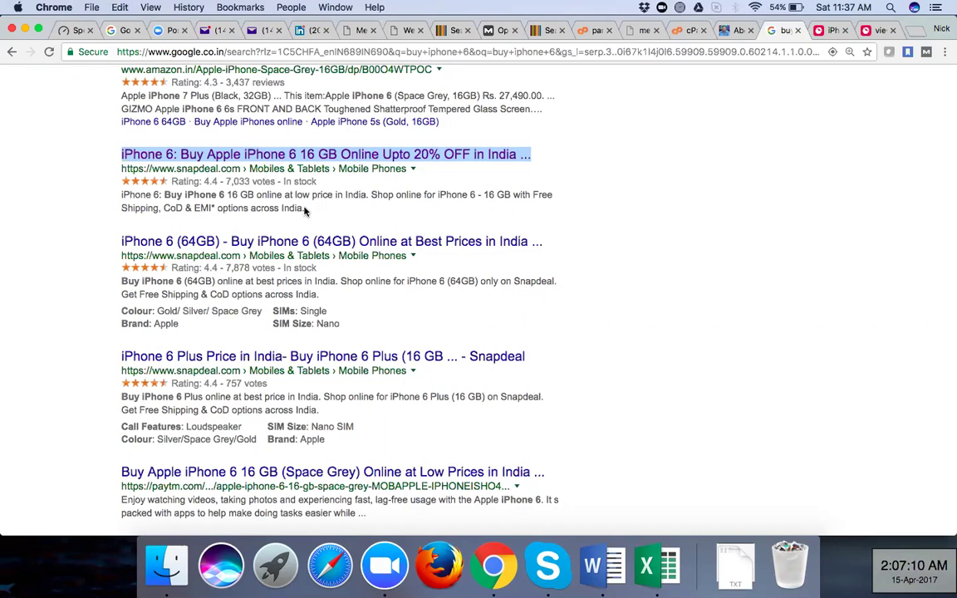
{"action": "left_click", "coordinate": [176, 210]}
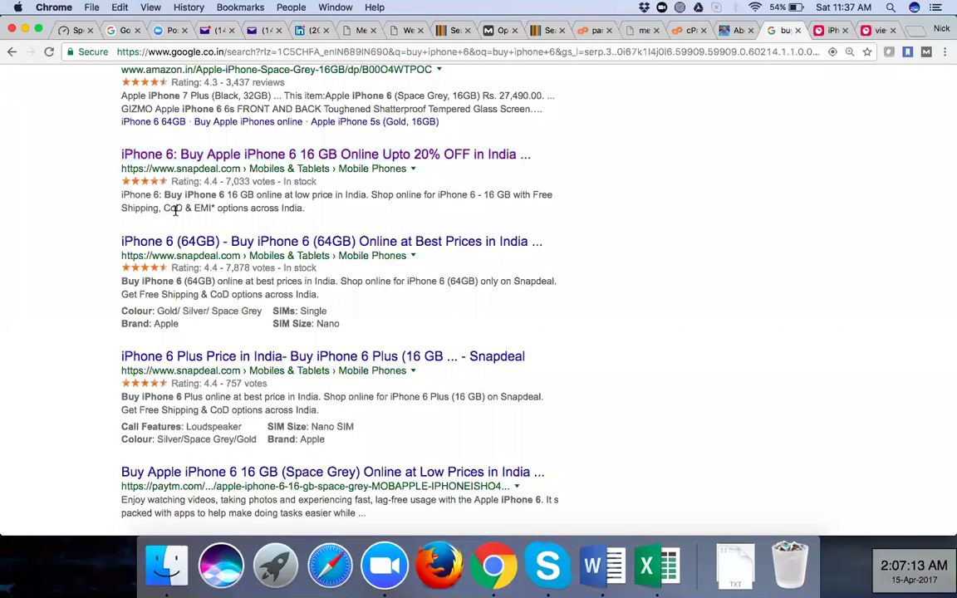
Select the Snapdeal result's description snippet in the Google results, then deselect it
{"action": "triple_click", "coordinate": [120, 194]}
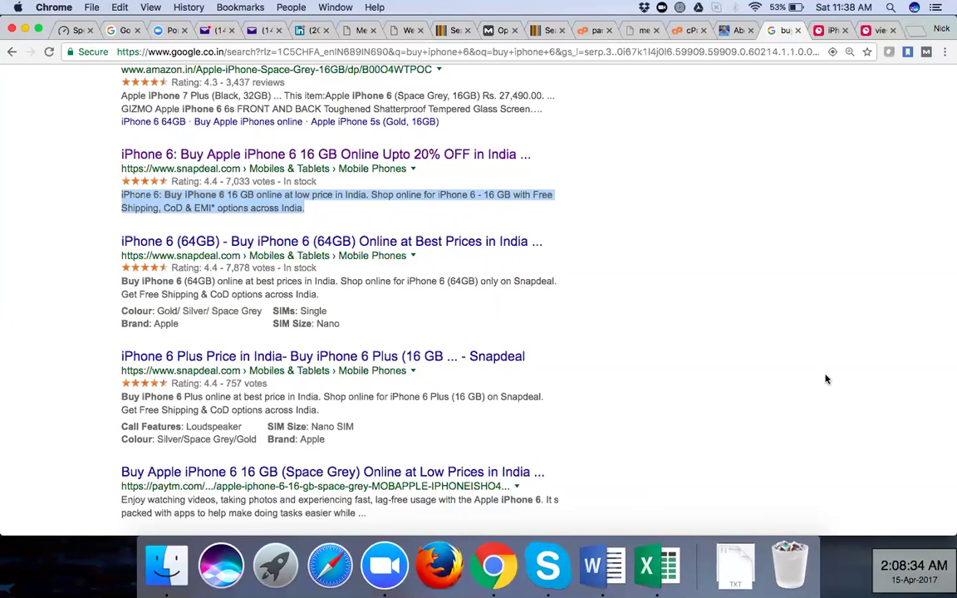
{"action": "left_click", "coordinate": [629, 357]}
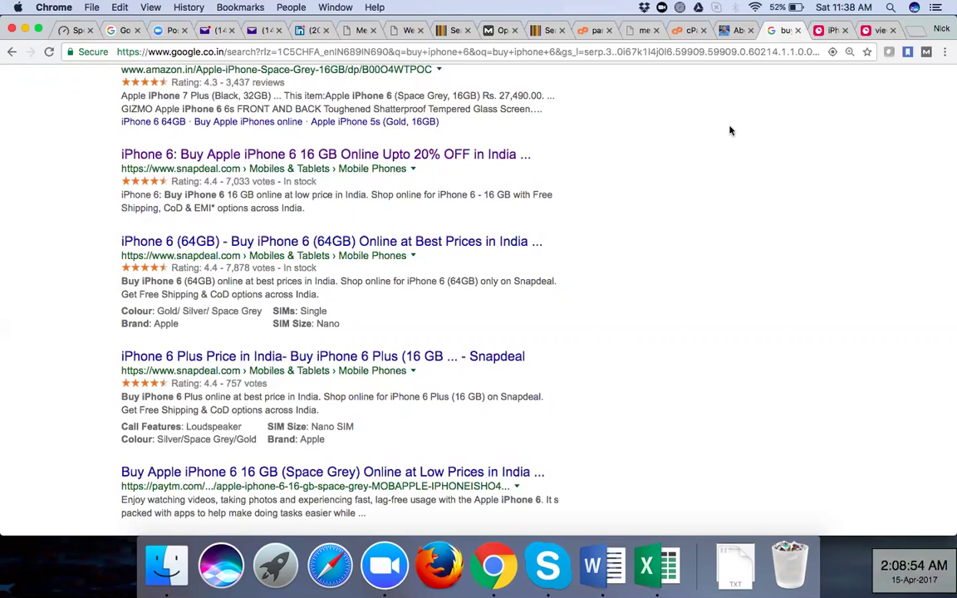
Glance at the product page and its source, then highlight the Snapdeal snippet in Google results
{"action": "left_click", "coordinate": [829, 32]}
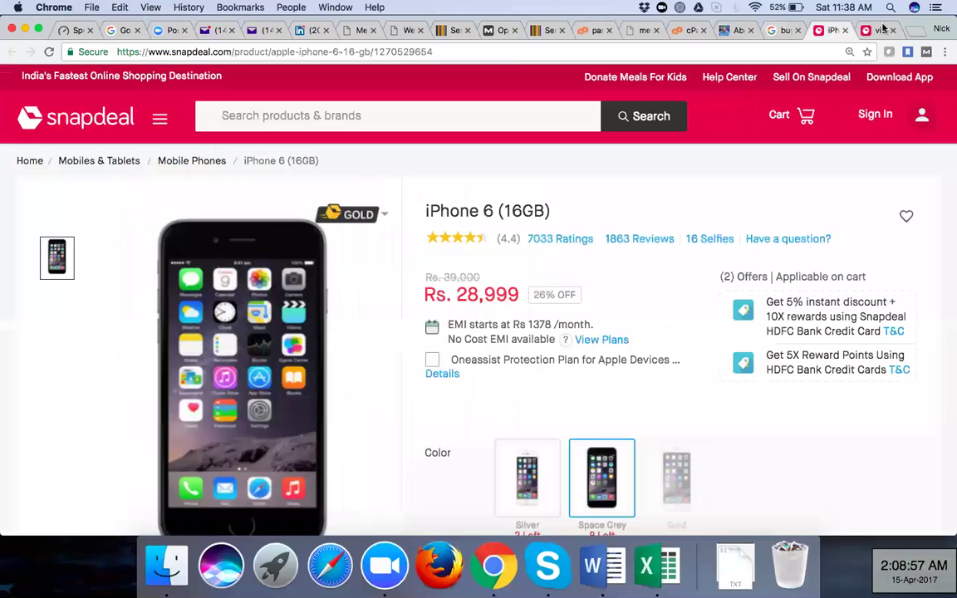
{"action": "key", "text": "ctrl+Tab"}
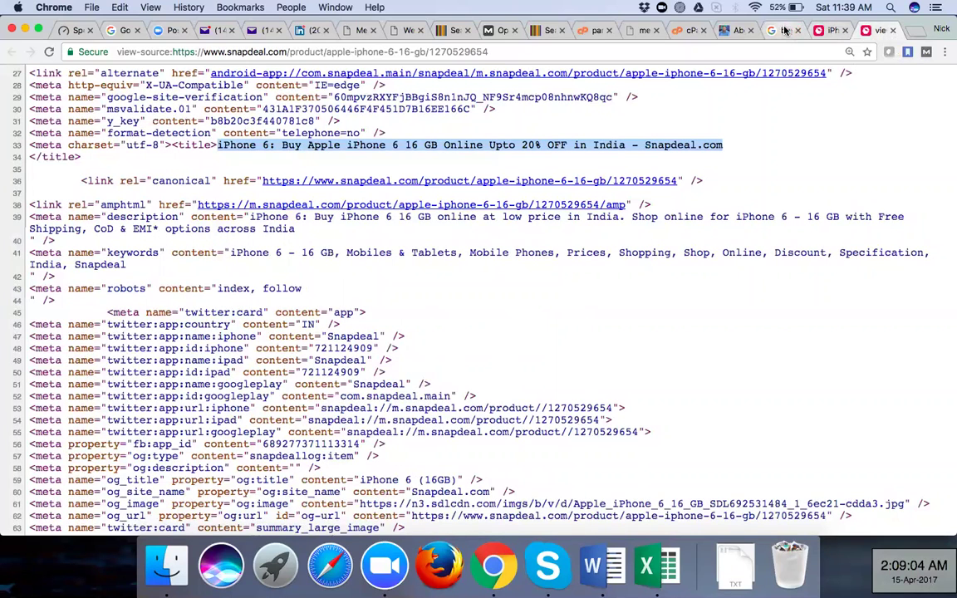
{"action": "left_click", "coordinate": [785, 31]}
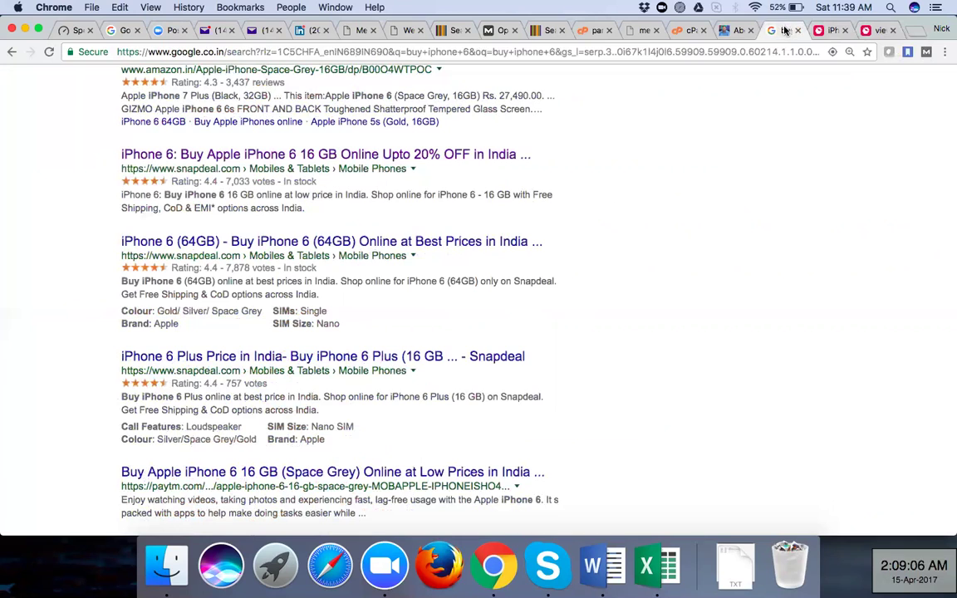
{"action": "left_click_drag", "start_coordinate": [122, 194], "coordinate": [306, 208]}
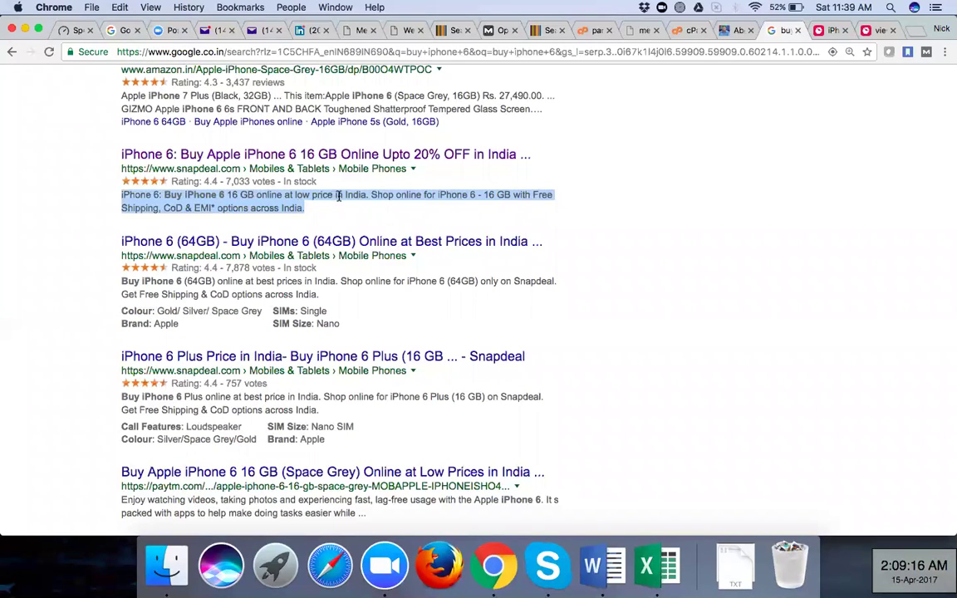
{"action": "left_click", "coordinate": [828, 32]}
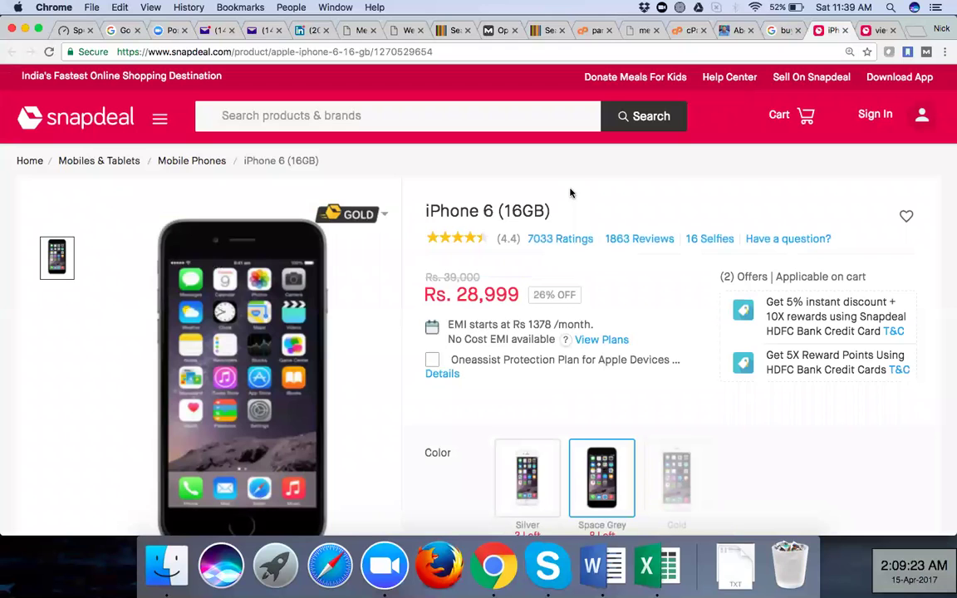
{"action": "scroll", "coordinate": [570, 193], "scroll_direction": "down", "scroll_amount": 5}
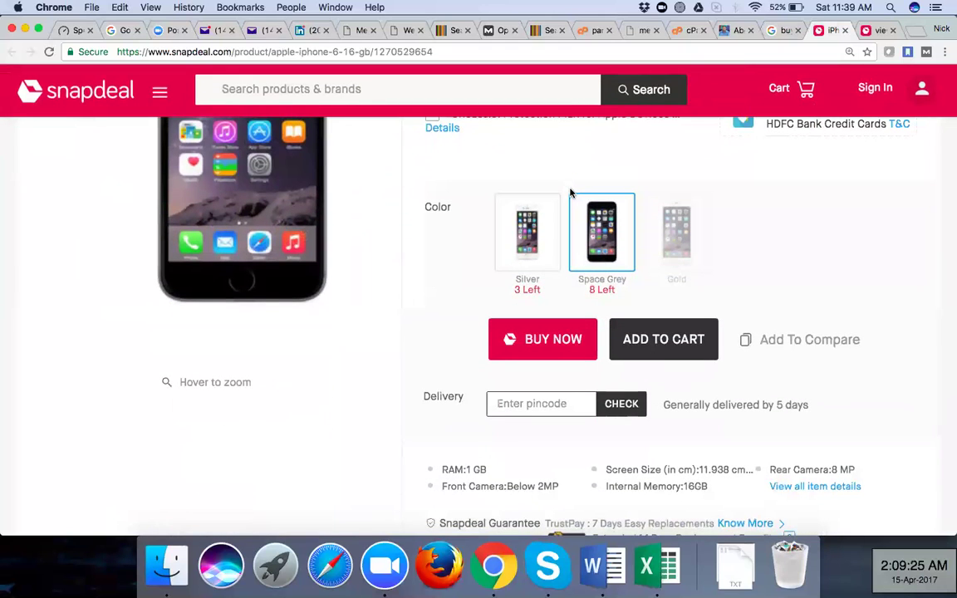
{"action": "scroll", "coordinate": [570, 193], "scroll_direction": "up", "scroll_amount": 3}
{"action": "left_click", "coordinate": [520, 368]}
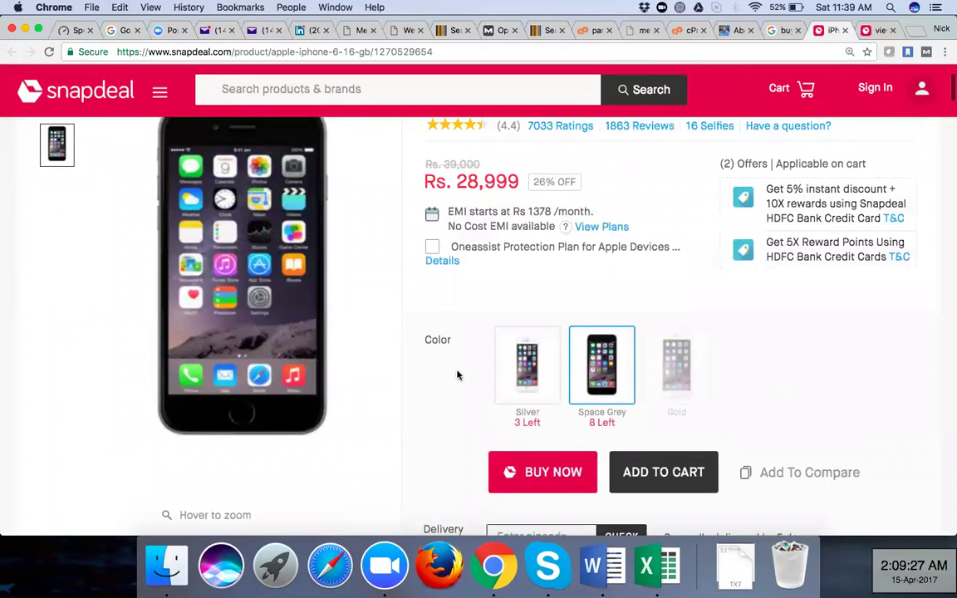
{"action": "left_click", "coordinate": [589, 377]}
{"action": "scroll", "coordinate": [468, 400], "scroll_direction": "down", "scroll_amount": 15}
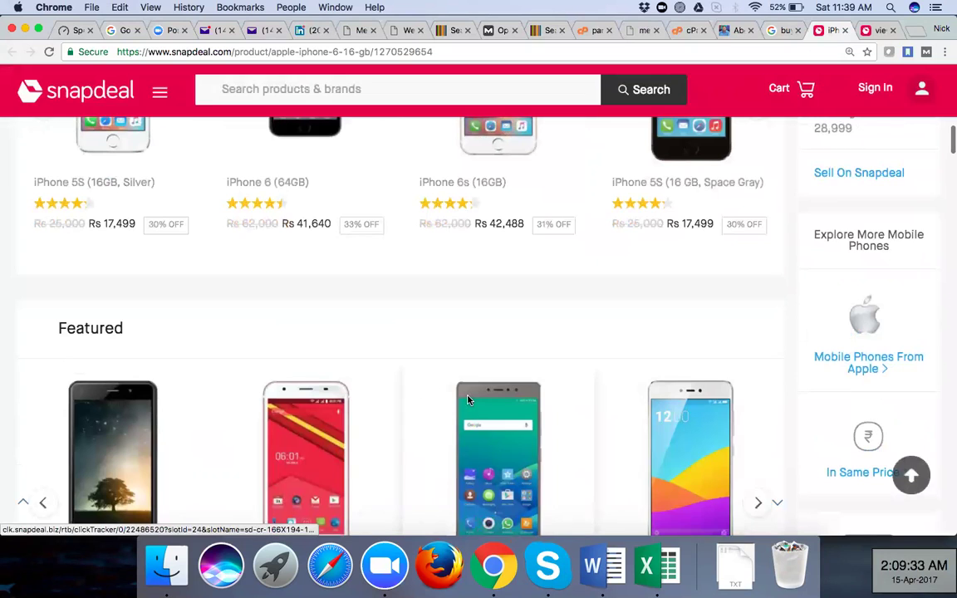
{"action": "scroll", "coordinate": [468, 401], "scroll_direction": "down", "scroll_amount": 2}
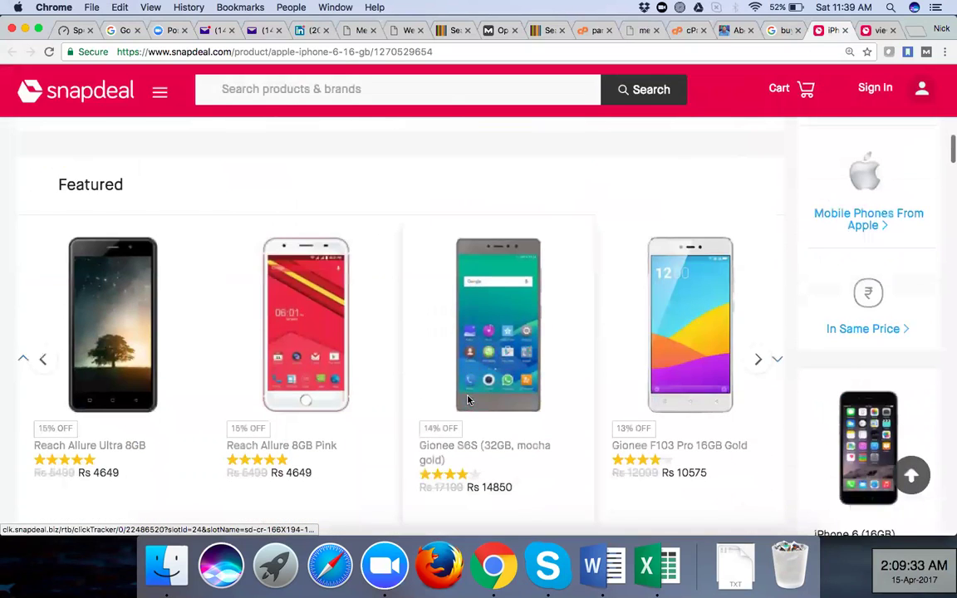
{"action": "scroll", "coordinate": [468, 400], "scroll_direction": "down", "scroll_amount": 3}
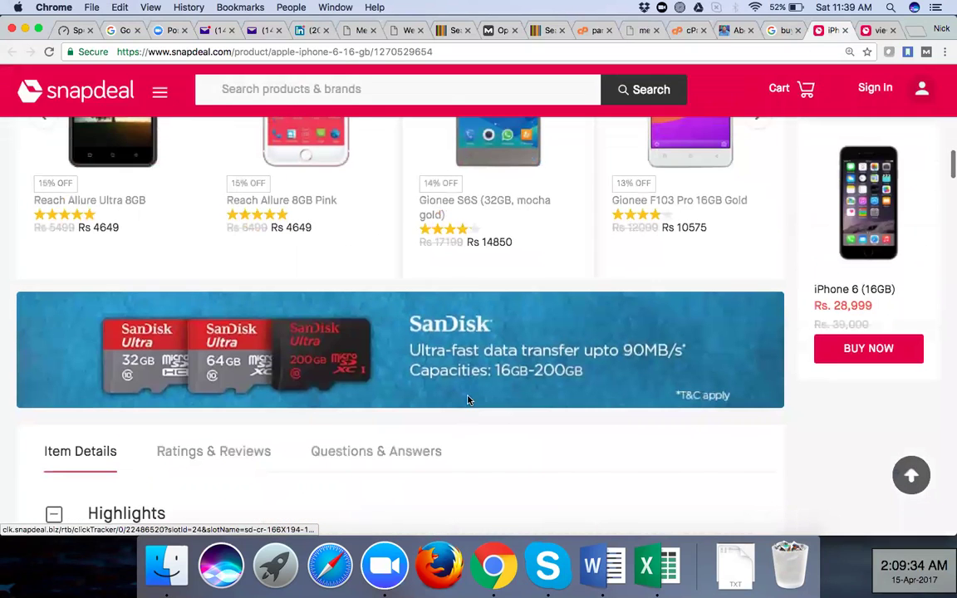
{"action": "scroll", "coordinate": [468, 401], "scroll_direction": "up", "scroll_amount": 10}
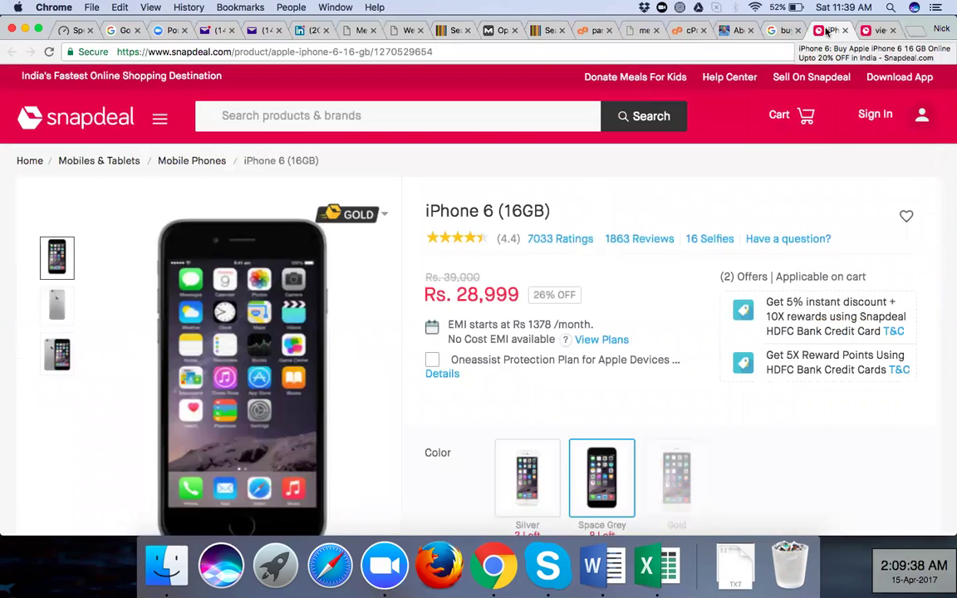
In view-source, highlight the description (line 39), keywords (line 41) and title (lines 33–34) tags
{"action": "left_click", "coordinate": [871, 31]}
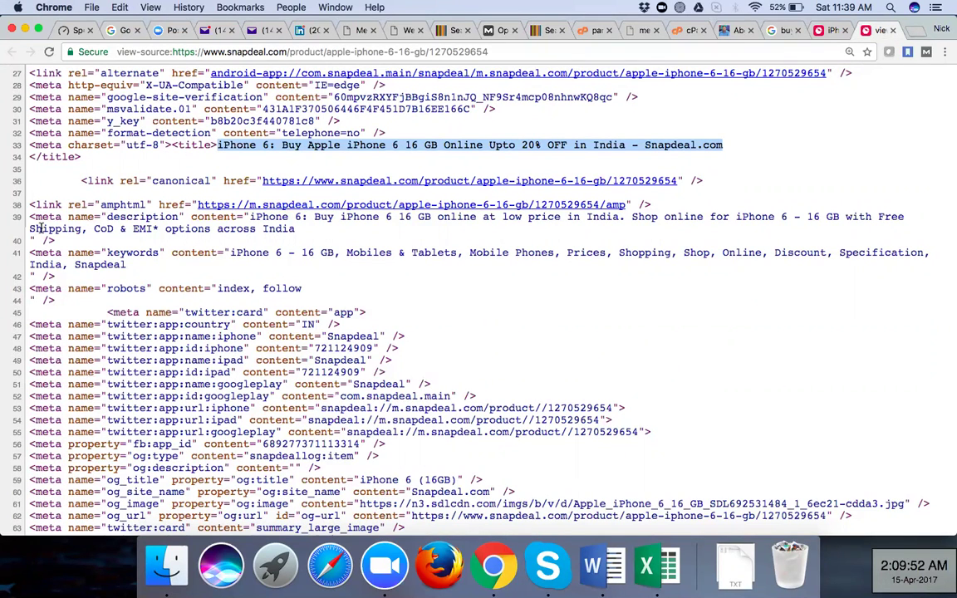
{"action": "left_click_drag", "start_coordinate": [30, 216], "coordinate": [192, 240]}
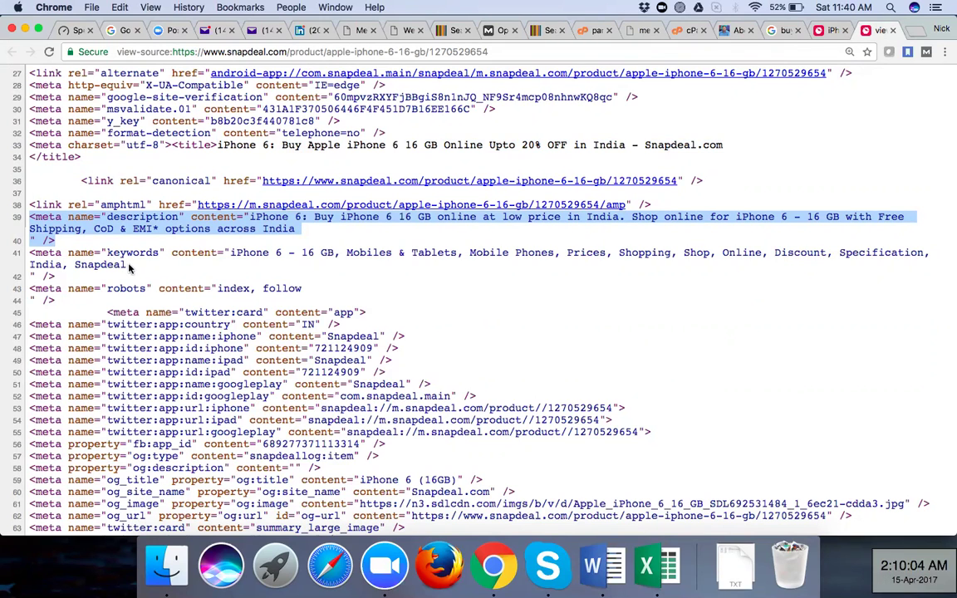
{"action": "left_click_drag", "start_coordinate": [128, 264], "coordinate": [30, 252]}
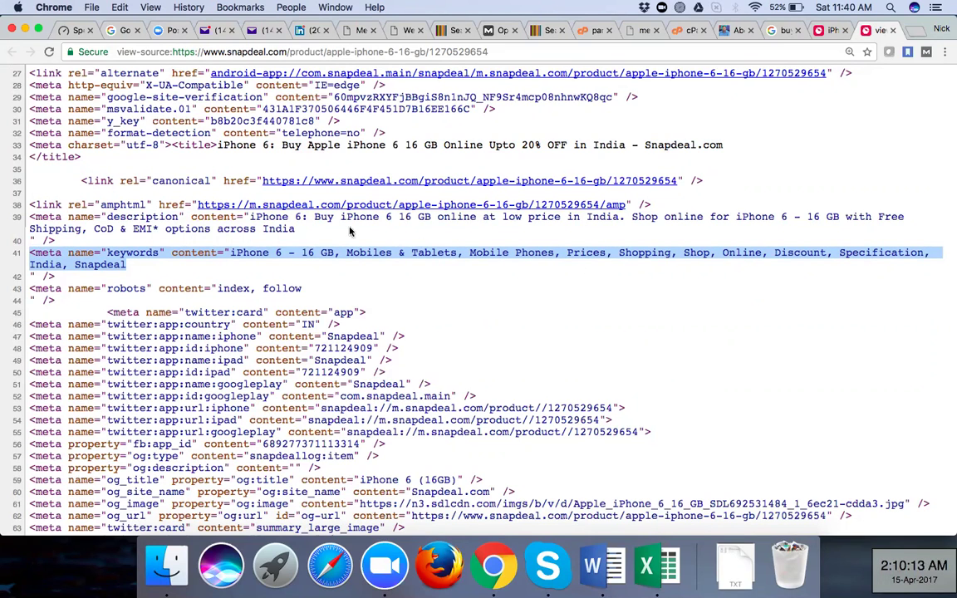
{"action": "left_click", "coordinate": [181, 145]}
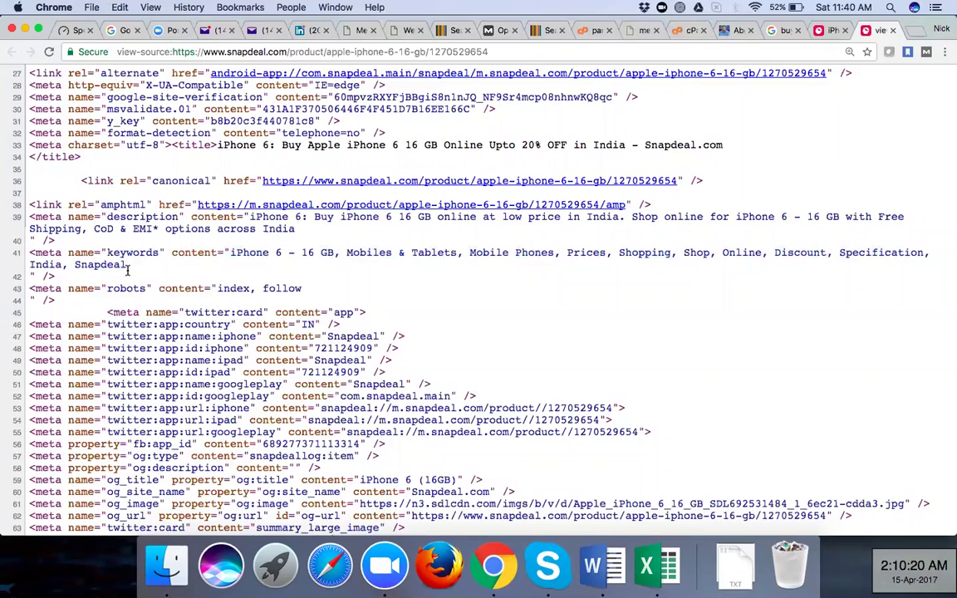
{"action": "left_click_drag", "start_coordinate": [127, 274], "coordinate": [55, 241]}
{"action": "mouse_move", "coordinate": [172, 144]}
{"action": "left_mouse_down"}
{"action": "mouse_move", "coordinate": [158, 143]}
{"action": "mouse_move", "coordinate": [184, 158]}
{"action": "left_mouse_up"}
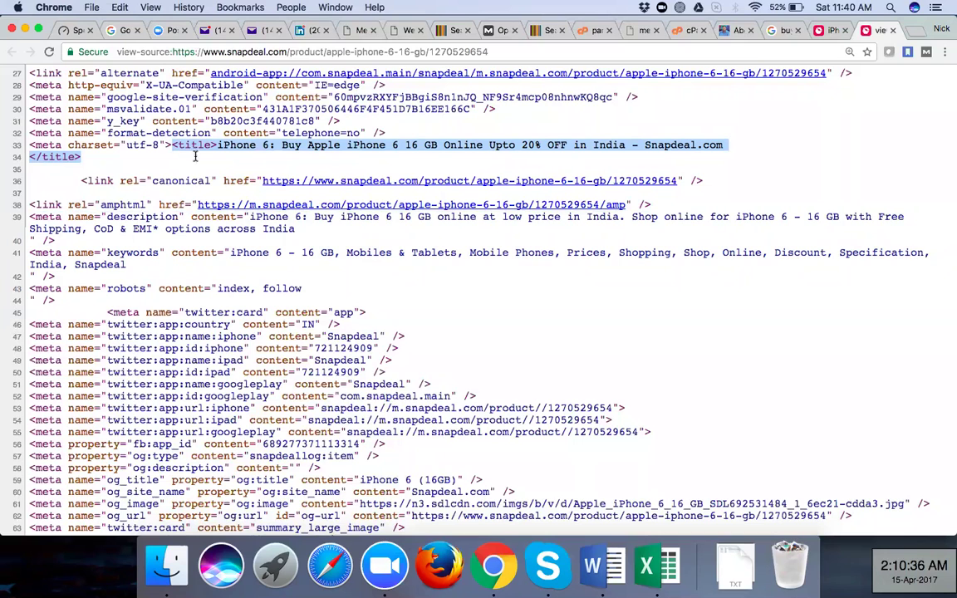
Scroll the Word document's annotated screenshots down to the Title Tag notes on the 50–70 character limit
{"action": "left_click", "coordinate": [595, 571]}
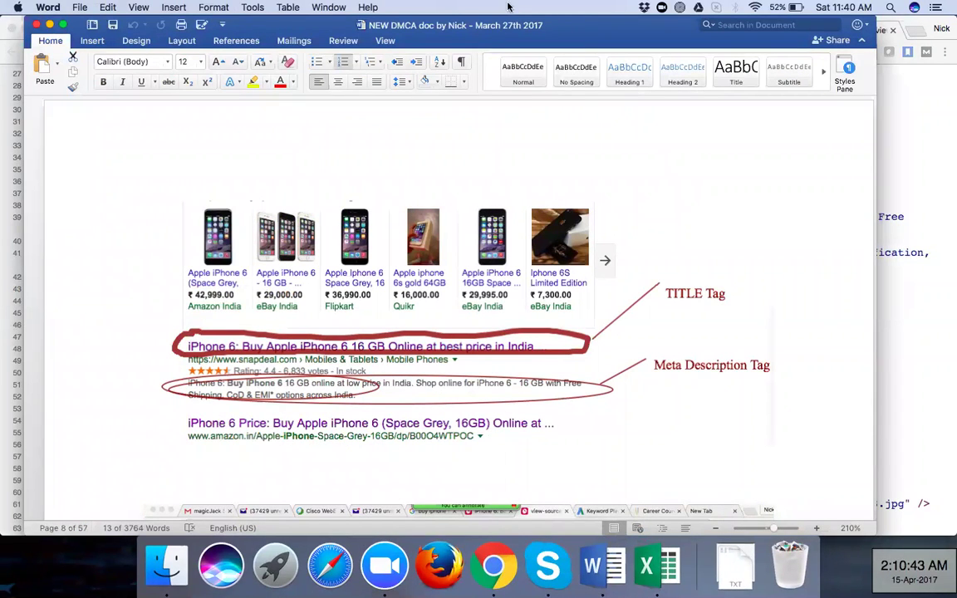
{"action": "scroll", "coordinate": [614, 291], "scroll_direction": "down", "scroll_amount": 5}
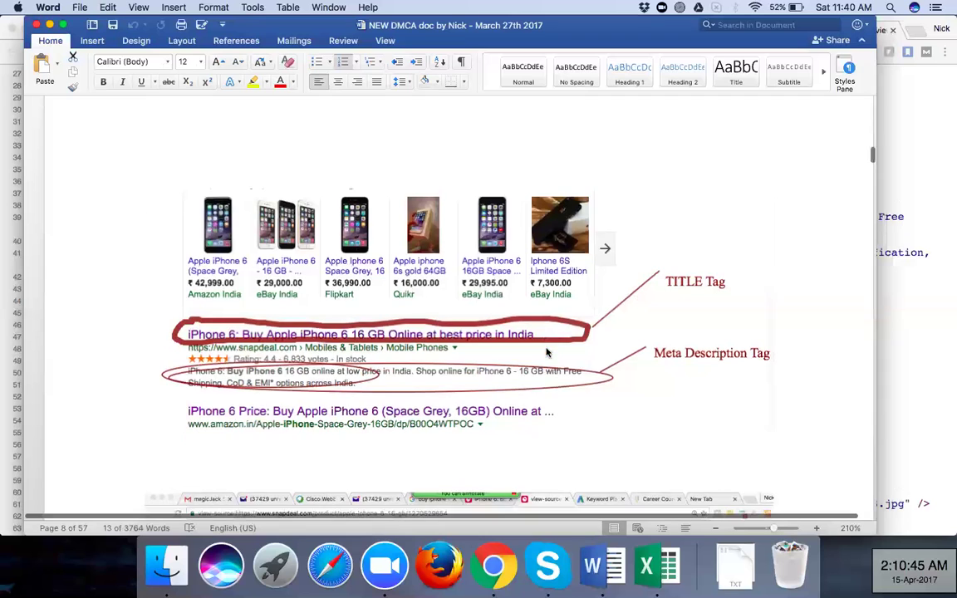
{"action": "scroll", "coordinate": [563, 259], "scroll_direction": "down", "scroll_amount": 1}
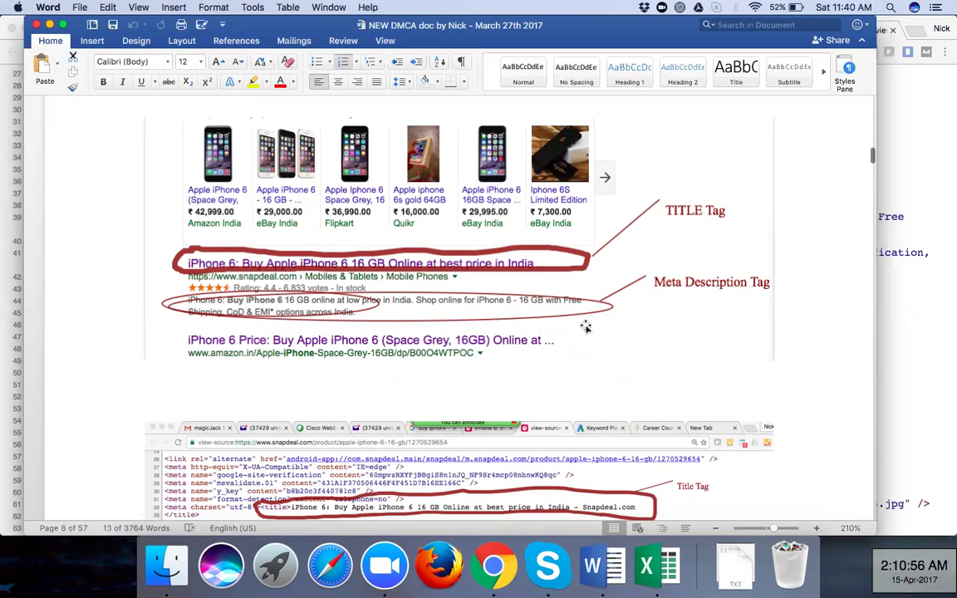
{"action": "scroll", "coordinate": [532, 312], "scroll_direction": "down", "scroll_amount": 3}
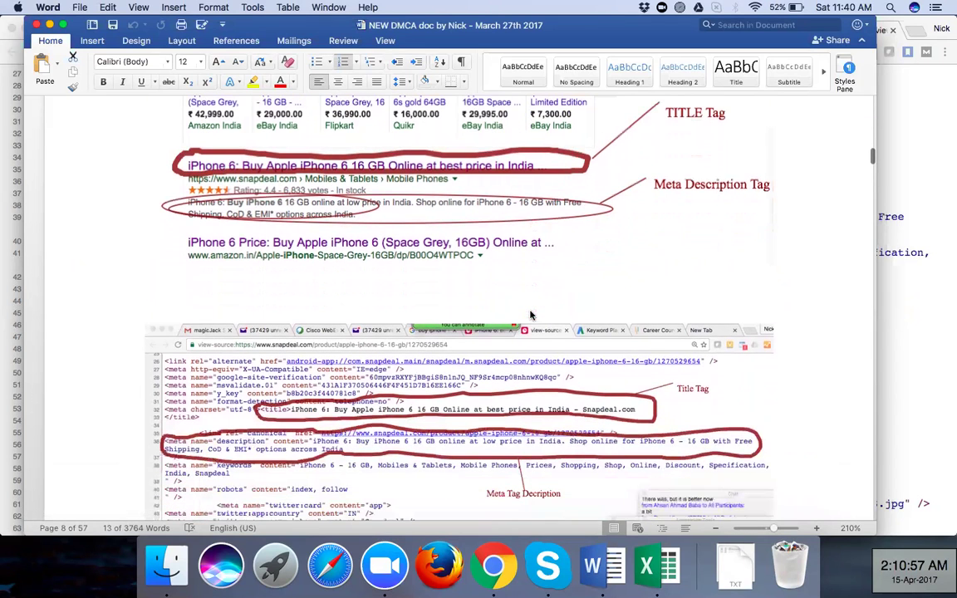
{"action": "scroll", "coordinate": [424, 237], "scroll_direction": "down", "scroll_amount": 1}
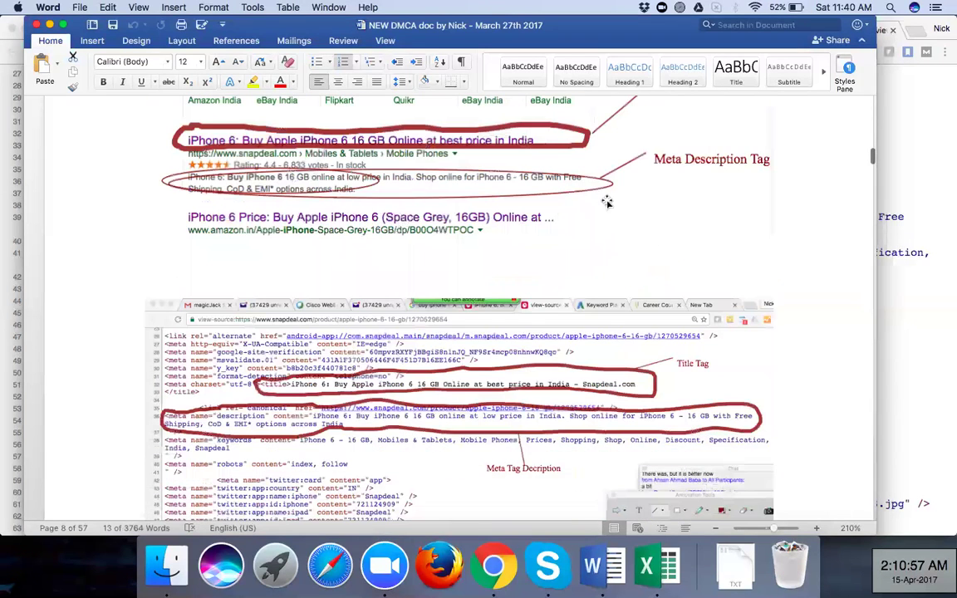
{"action": "scroll", "coordinate": [683, 177], "scroll_direction": "down", "scroll_amount": 6}
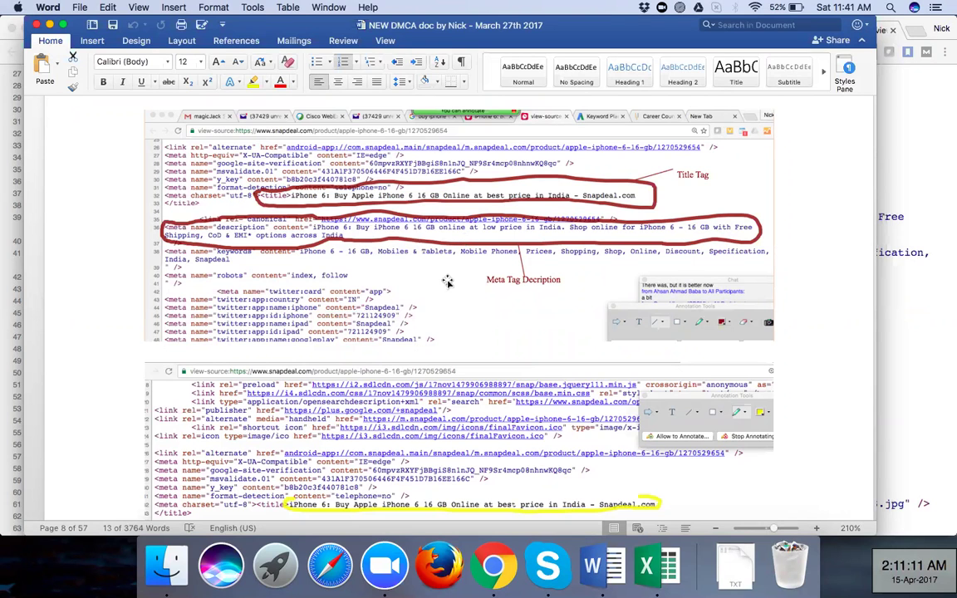
{"action": "scroll", "coordinate": [447, 281], "scroll_direction": "down", "scroll_amount": 3}
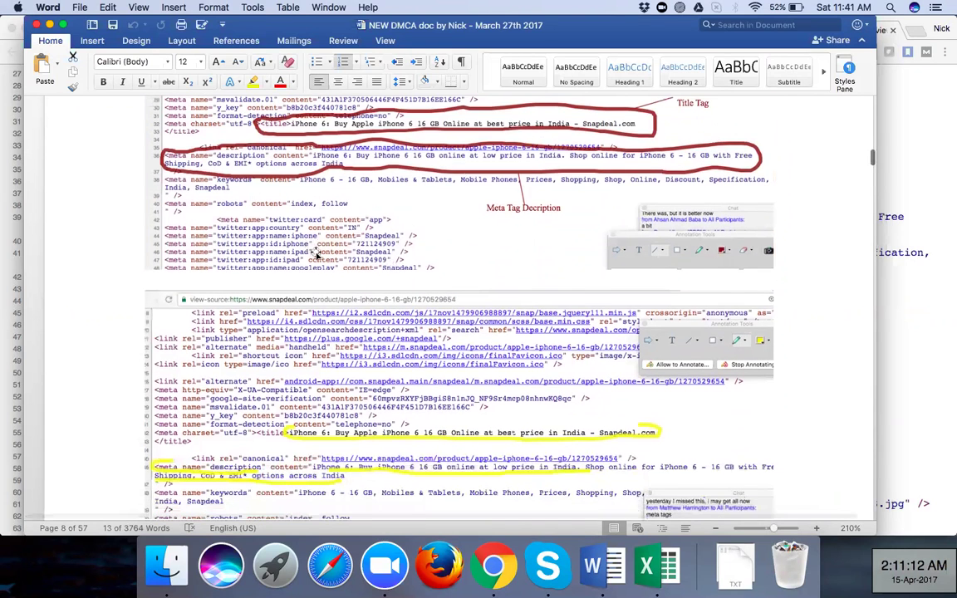
{"action": "scroll", "coordinate": [282, 224], "scroll_direction": "down", "scroll_amount": 4}
{"action": "scroll", "coordinate": [317, 256], "scroll_direction": "down", "scroll_amount": 5}
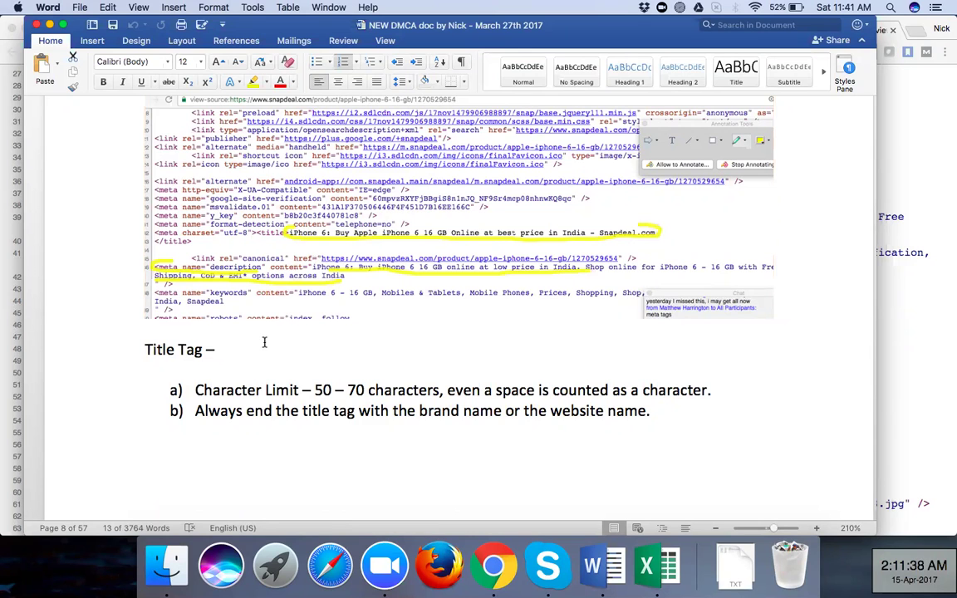
{"action": "scroll", "coordinate": [264, 340], "scroll_direction": "down", "scroll_amount": 1}
{"action": "scroll", "coordinate": [264, 344], "scroll_direction": "down", "scroll_amount": 4}
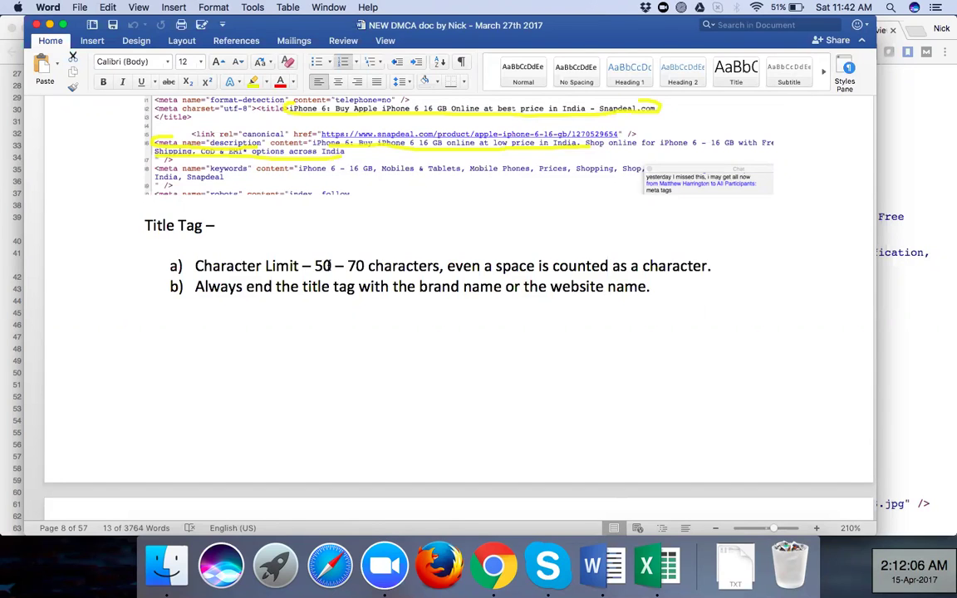
{"action": "scroll", "coordinate": [341, 223], "scroll_direction": "up", "scroll_amount": 4}
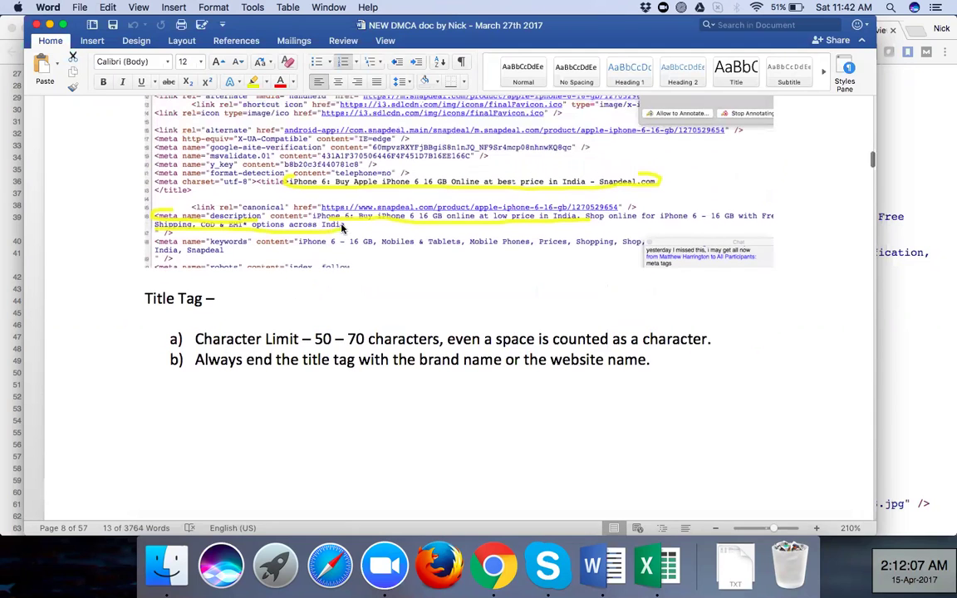
{"action": "scroll", "coordinate": [340, 226], "scroll_direction": "up", "scroll_amount": 3}
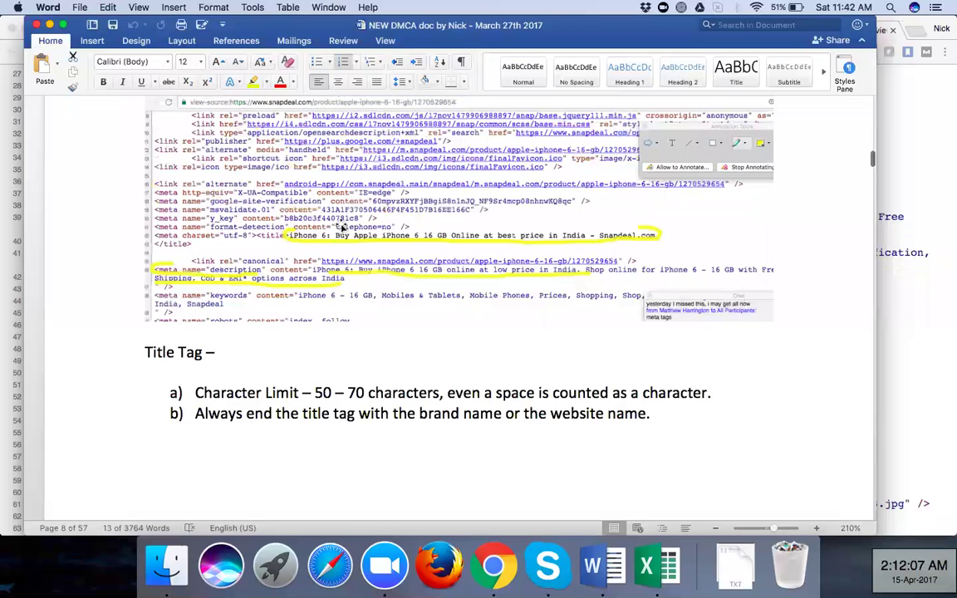
{"action": "scroll", "coordinate": [341, 226], "scroll_direction": "up", "scroll_amount": 4}
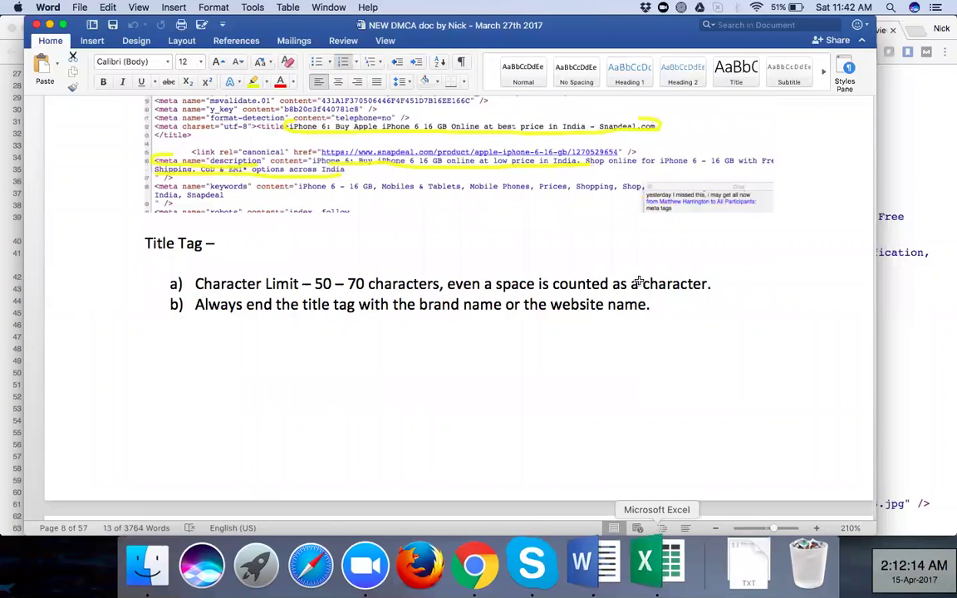
In the PropChill Meta Sheet, check the home page title's length formula and select cell D4
{"action": "left_click", "coordinate": [645, 565]}
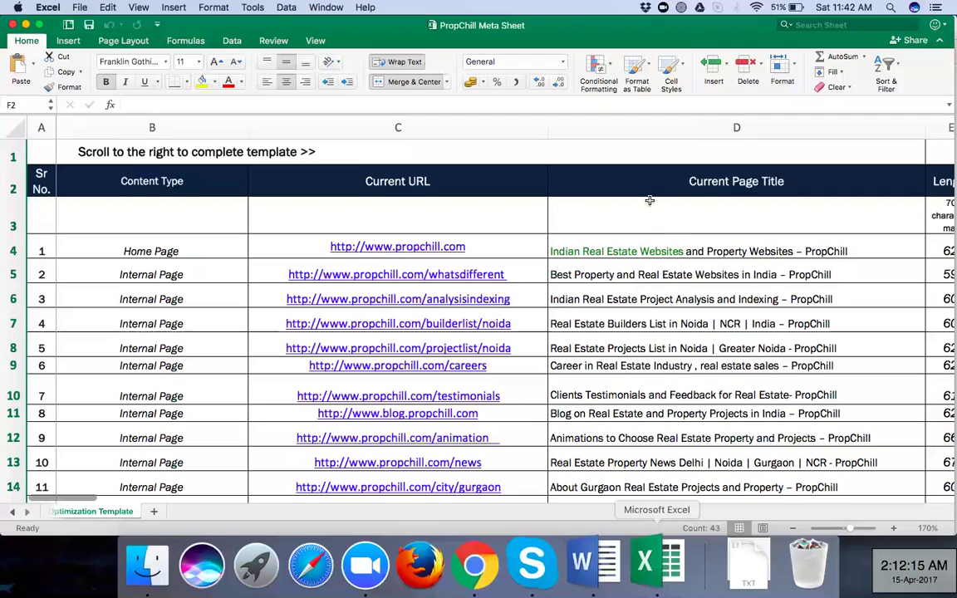
{"action": "scroll", "coordinate": [647, 185], "scroll_direction": "down", "scroll_amount": 3}
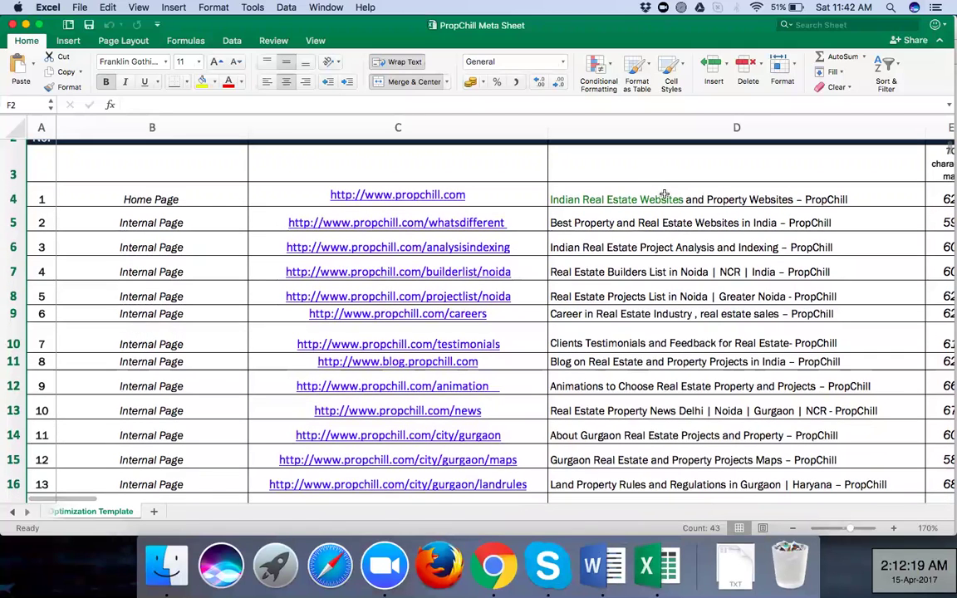
{"action": "scroll", "coordinate": [665, 195], "scroll_direction": "right", "scroll_amount": 1}
{"action": "scroll", "coordinate": [669, 191], "scroll_direction": "right", "scroll_amount": 1}
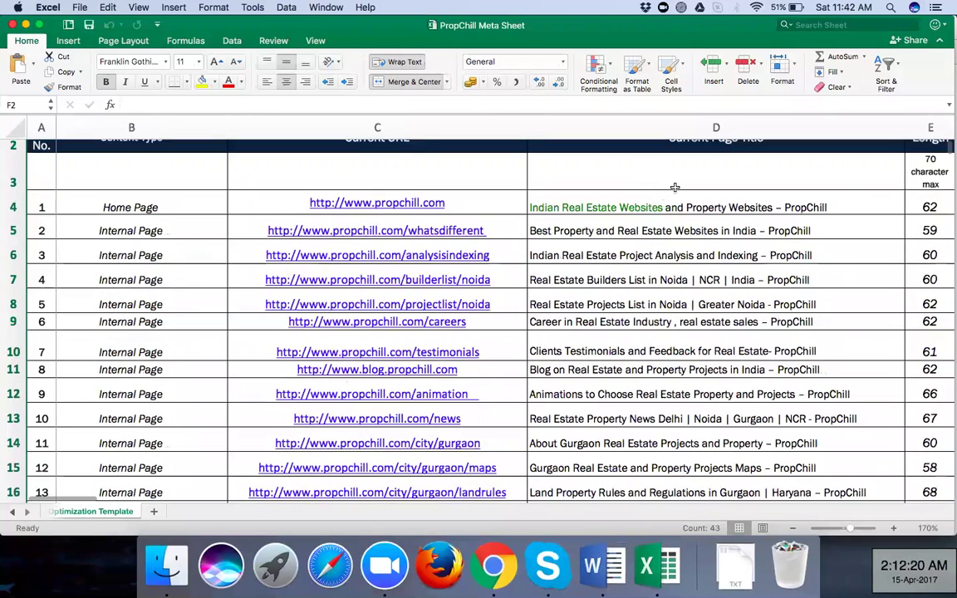
{"action": "scroll", "coordinate": [688, 184], "scroll_direction": "up", "scroll_amount": 1}
{"action": "scroll", "coordinate": [688, 191], "scroll_direction": "right", "scroll_amount": 1}
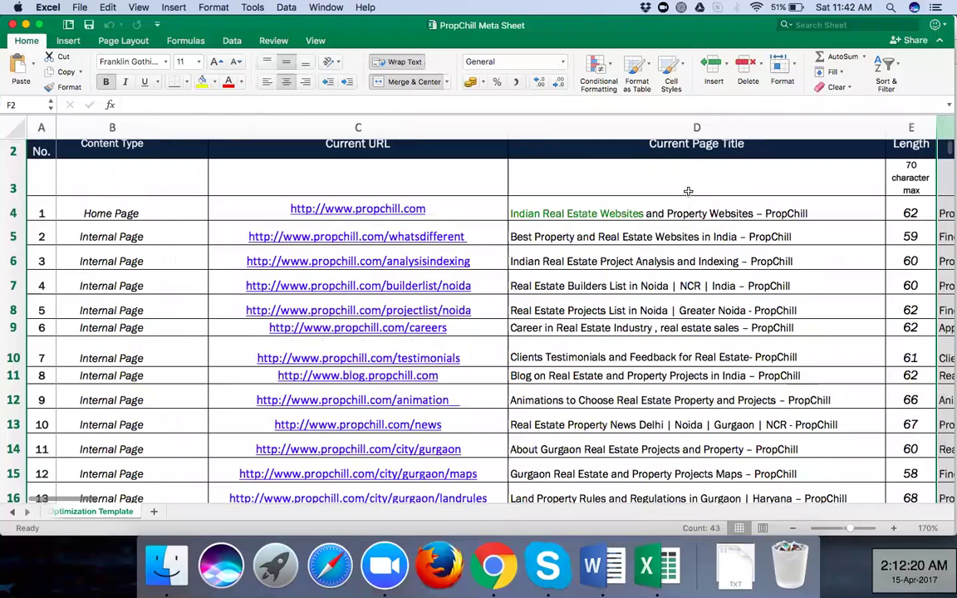
{"action": "scroll", "coordinate": [687, 207], "scroll_direction": "right", "scroll_amount": 5}
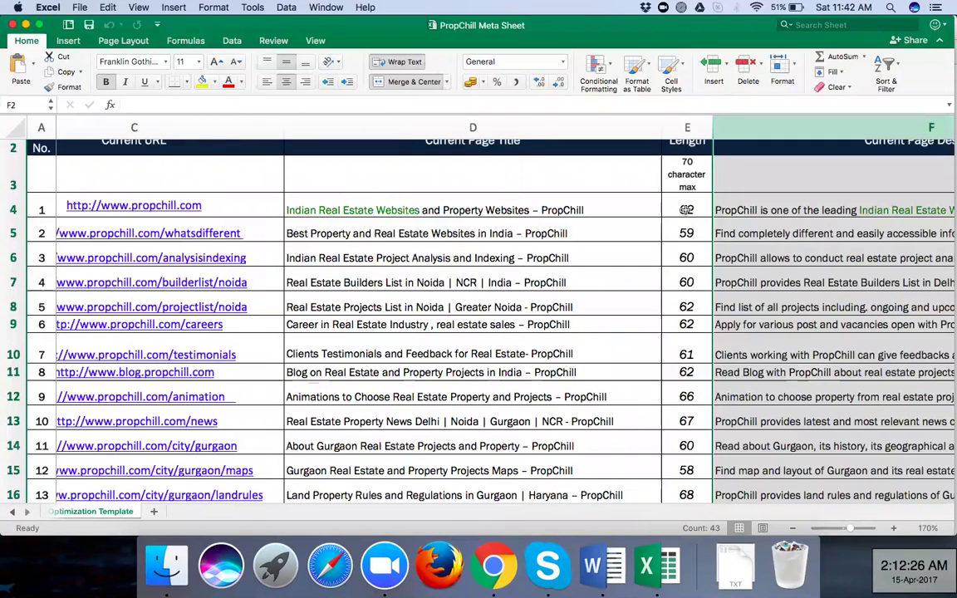
{"action": "left_click", "coordinate": [686, 209]}
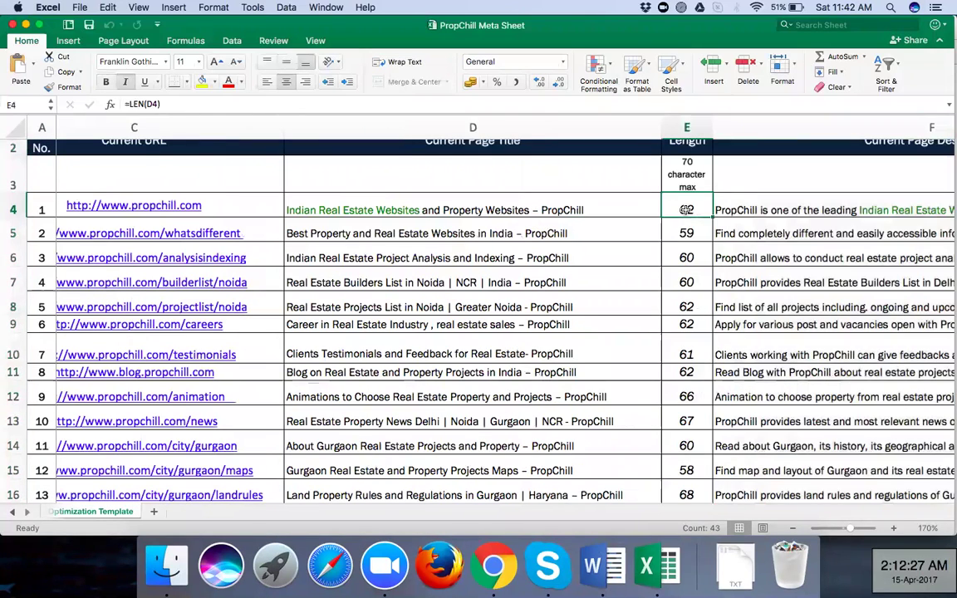
{"action": "left_click", "coordinate": [333, 212]}
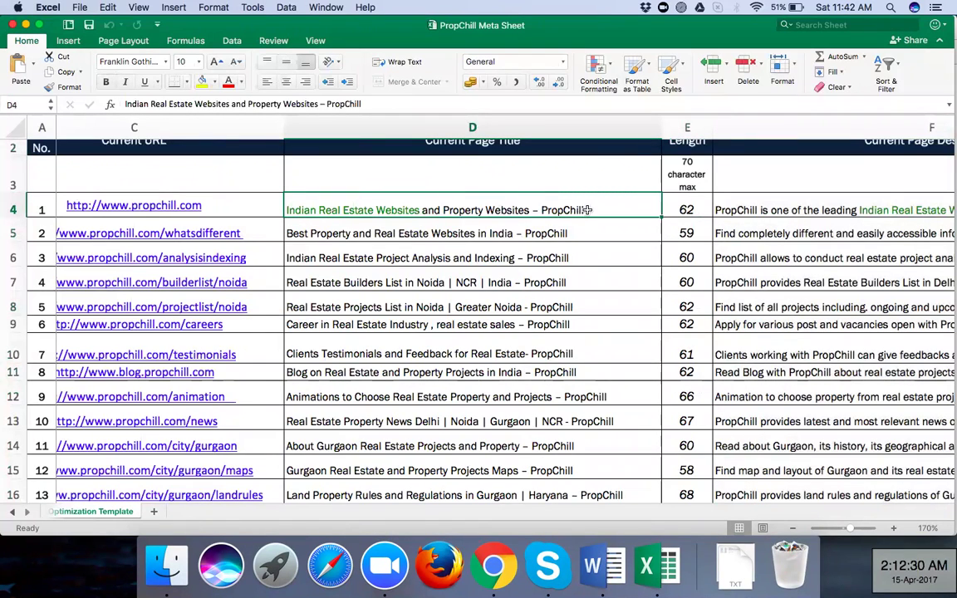
Replace the dash before PropChill in cell D4 with a pipe '|'
{"action": "double_click", "coordinate": [536, 210]}
{"action": "key", "text": "BackSpace"}
{"action": "key", "text": "BackSpace"}
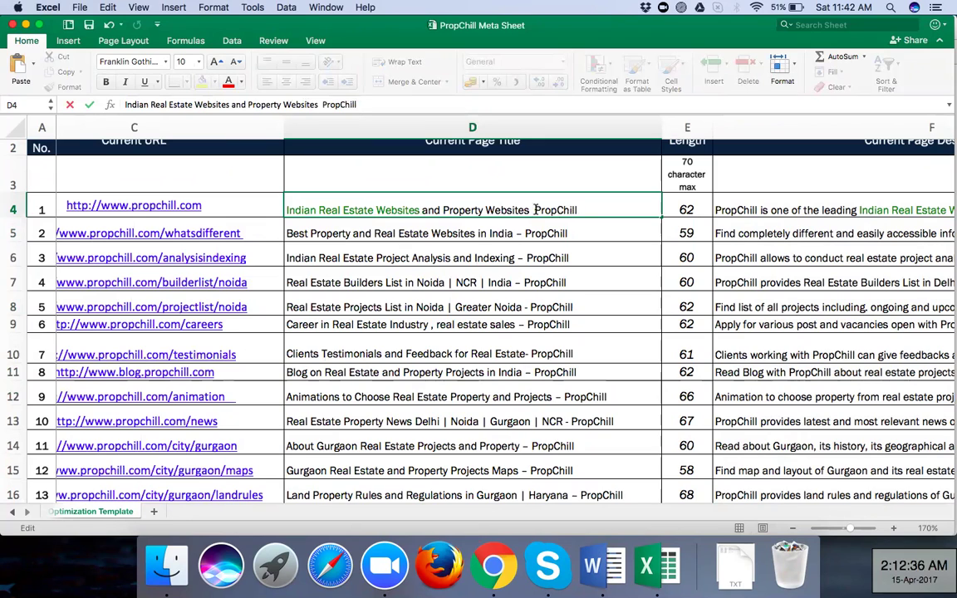
{"action": "type", "text": "|"}
{"action": "key", "text": "Return"}
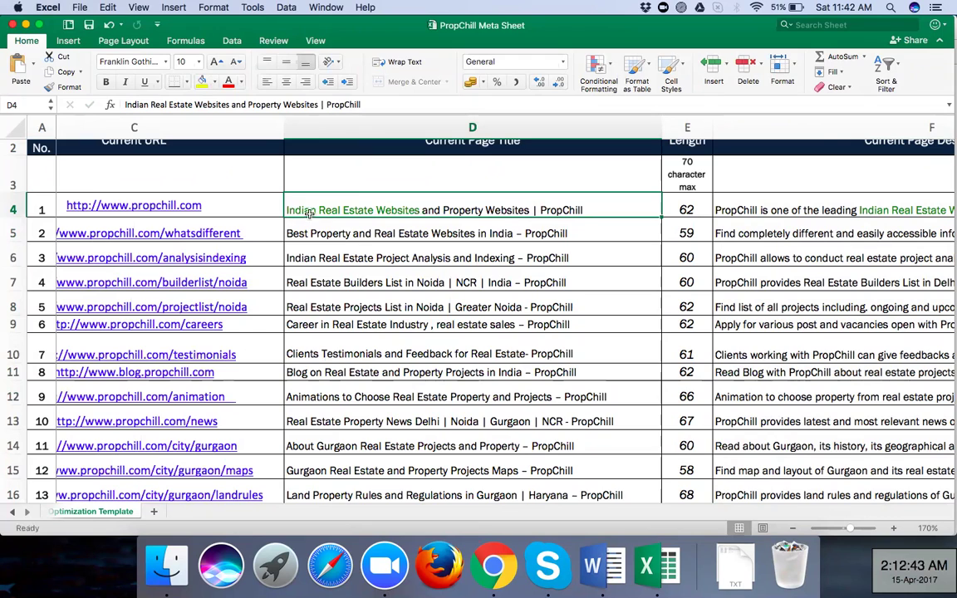
Re-enter D4 to review the word 'Indian' in the home page title
{"action": "double_click", "coordinate": [286, 211]}
{"action": "left_click_drag", "start_coordinate": [285, 210], "coordinate": [313, 210]}
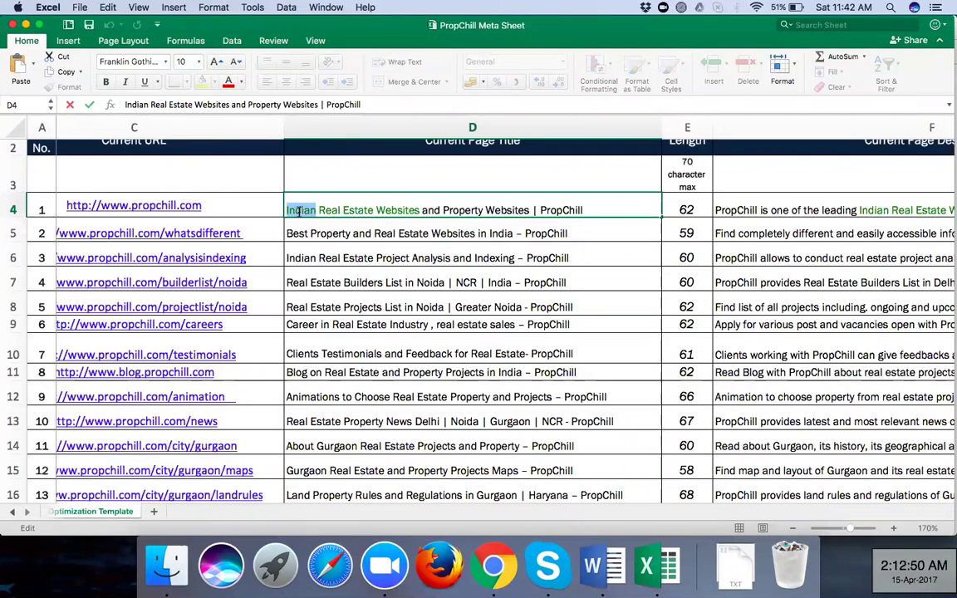
{"action": "left_click", "coordinate": [302, 210]}
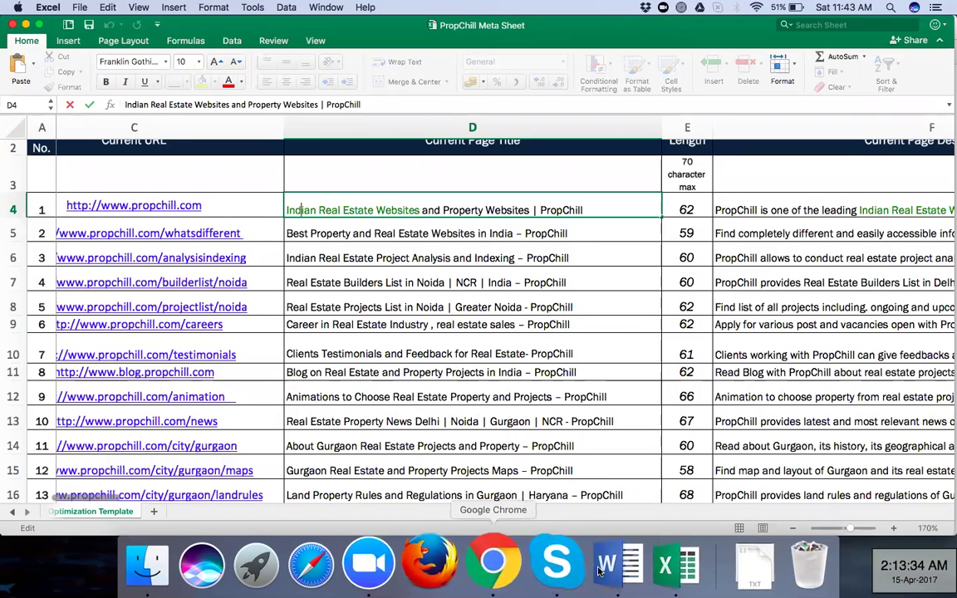
{"action": "left_click", "coordinate": [492, 569]}
Back in the Word notes, scroll to the Title Tag section below the highlighted source screenshot
{"action": "left_click", "coordinate": [336, 279]}
{"action": "key", "text": "super+Tab"}
{"action": "scroll", "coordinate": [359, 344], "scroll_direction": "down", "scroll_amount": 3}
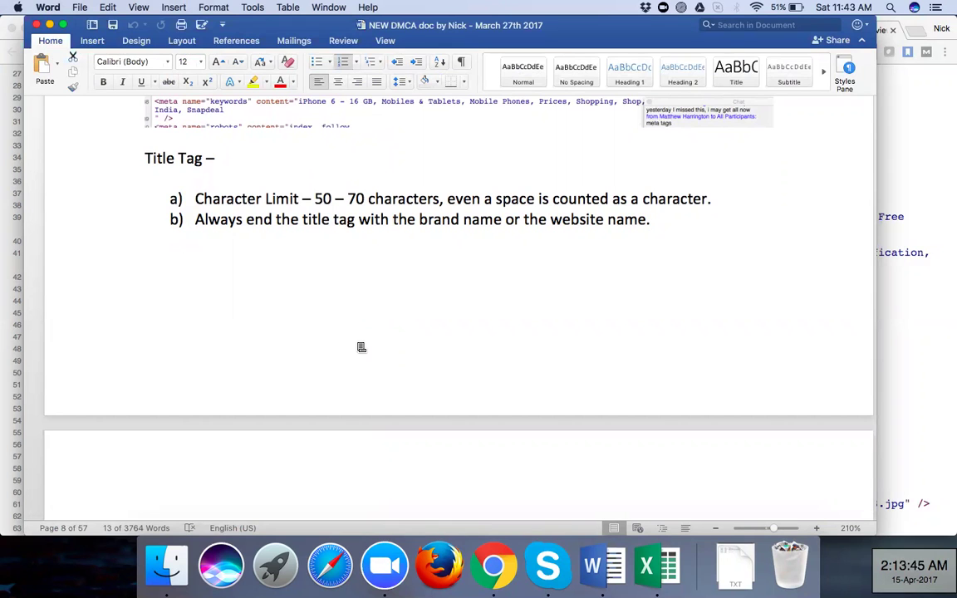
{"action": "scroll", "coordinate": [359, 345], "scroll_direction": "up", "scroll_amount": 3}
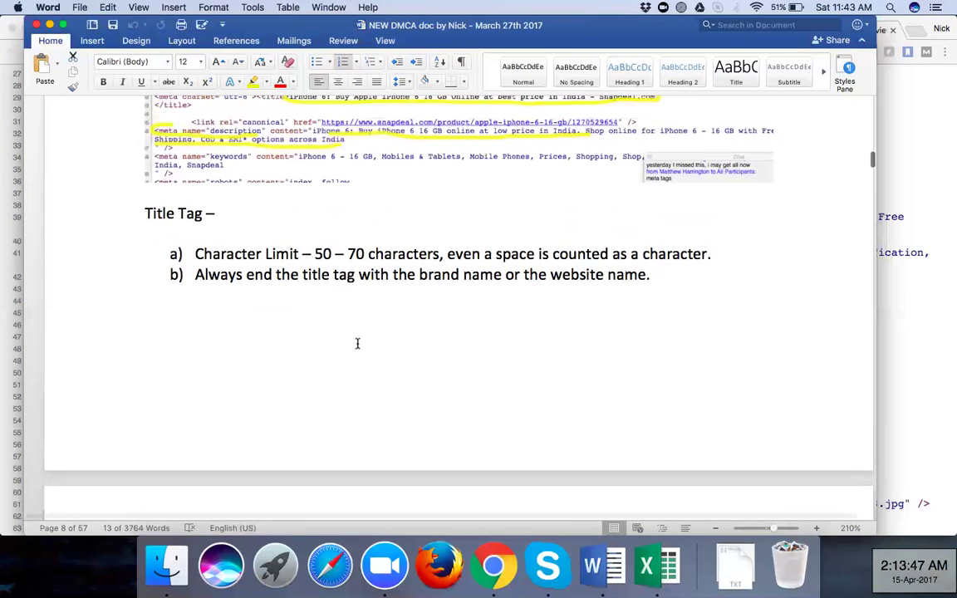
{"action": "scroll", "coordinate": [357, 343], "scroll_direction": "up", "scroll_amount": 2}
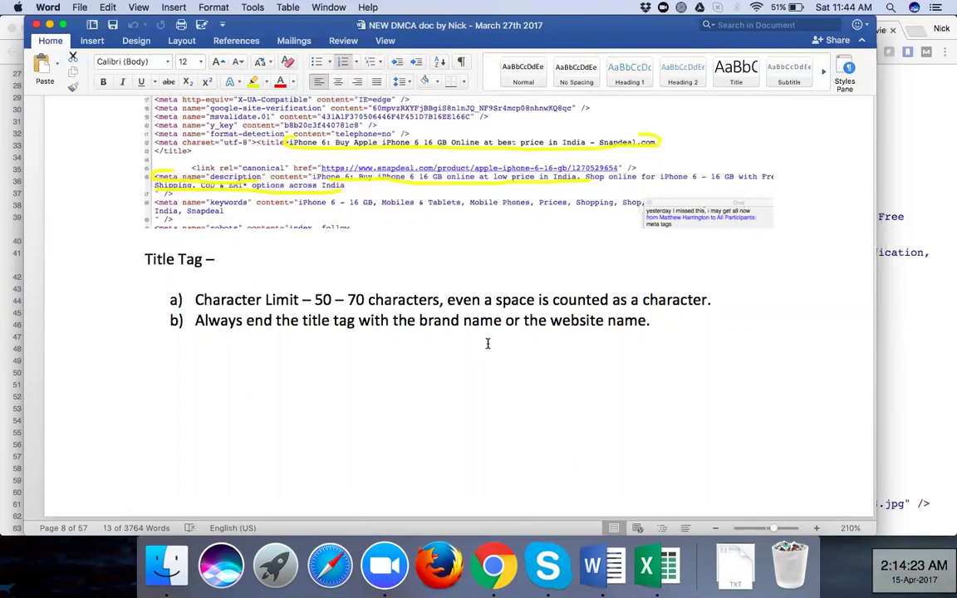
Highlight 'Snapdeal.com' at the end of the title tag in the Snapdeal page source
{"action": "left_click", "coordinate": [492, 565]}
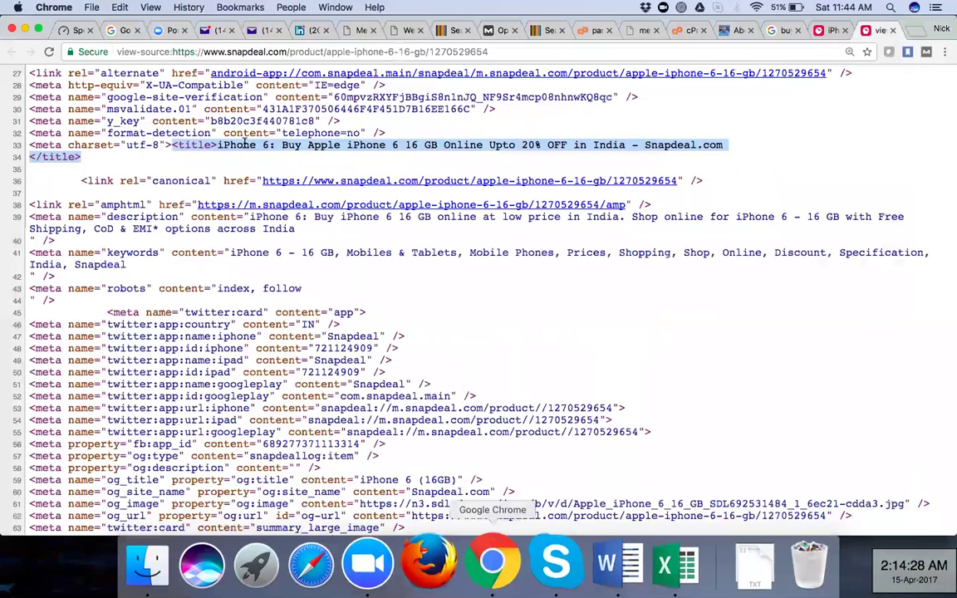
{"action": "left_click_drag", "start_coordinate": [645, 145], "coordinate": [720, 142]}
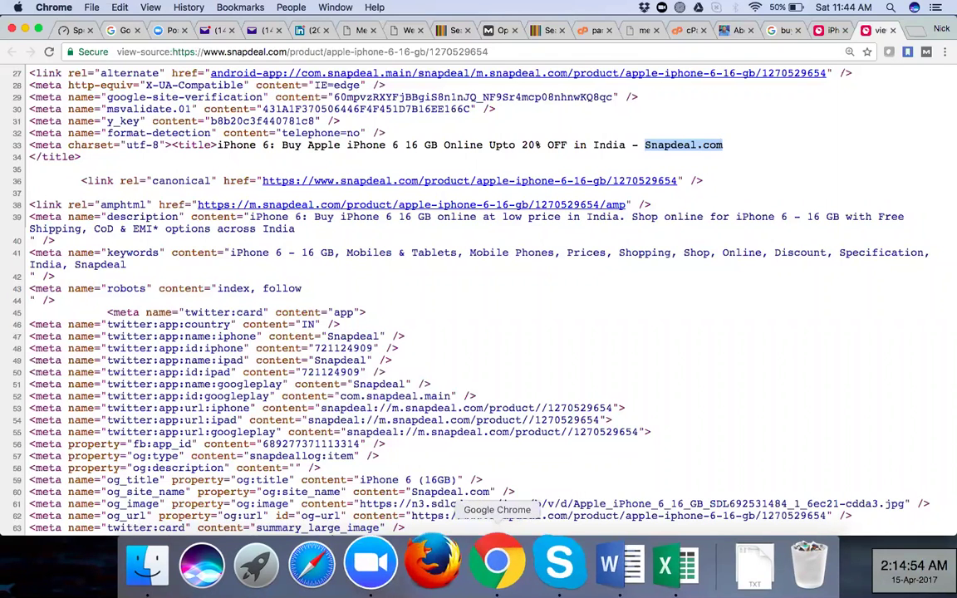
{"action": "left_click", "coordinate": [607, 565]}
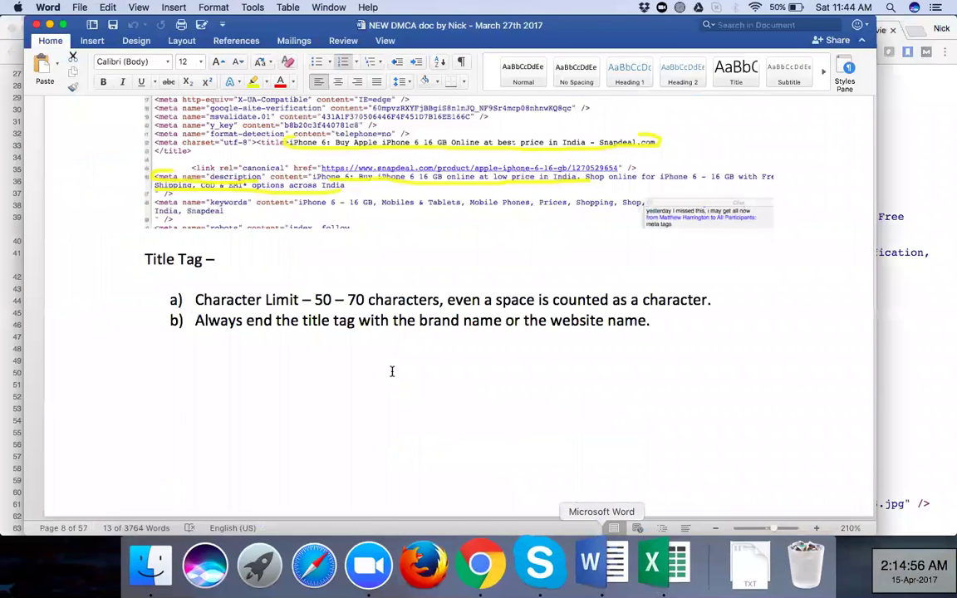
Scroll past the brand-name screenshots and raise the document zoom to 230%
{"action": "scroll", "coordinate": [393, 372], "scroll_direction": "down", "scroll_amount": 5}
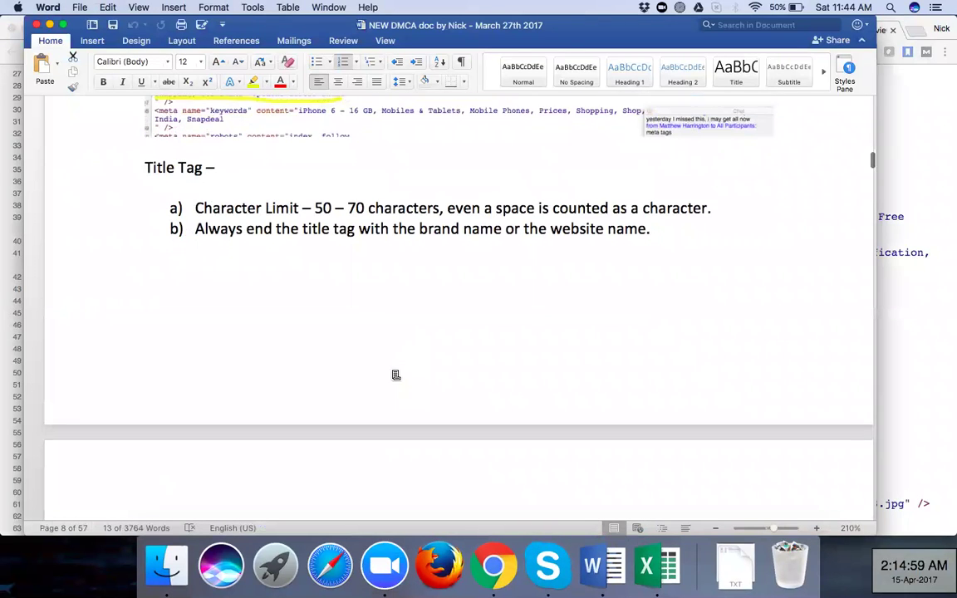
{"action": "scroll", "coordinate": [394, 374], "scroll_direction": "down", "scroll_amount": 4}
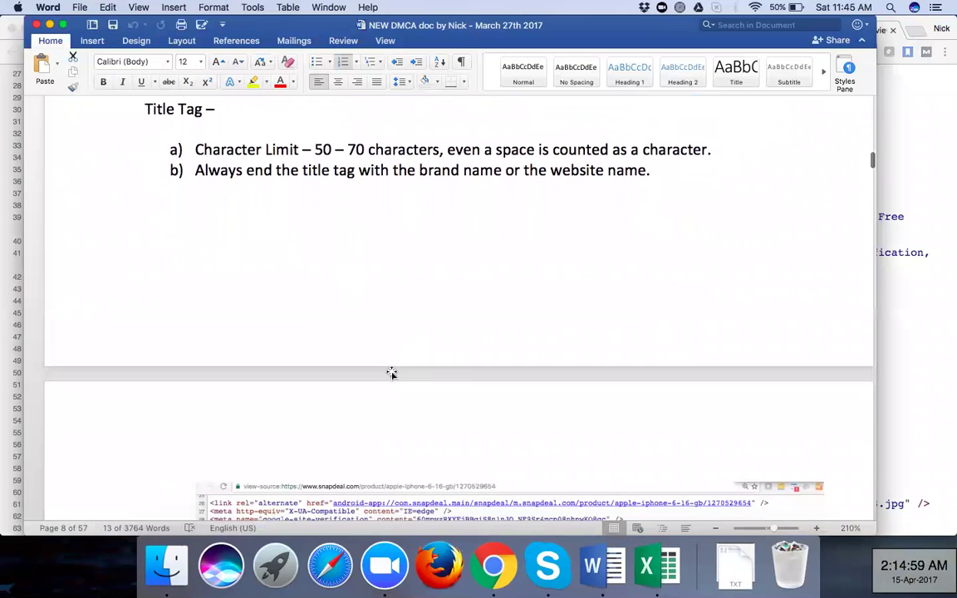
{"action": "scroll", "coordinate": [392, 373], "scroll_direction": "down", "scroll_amount": 6}
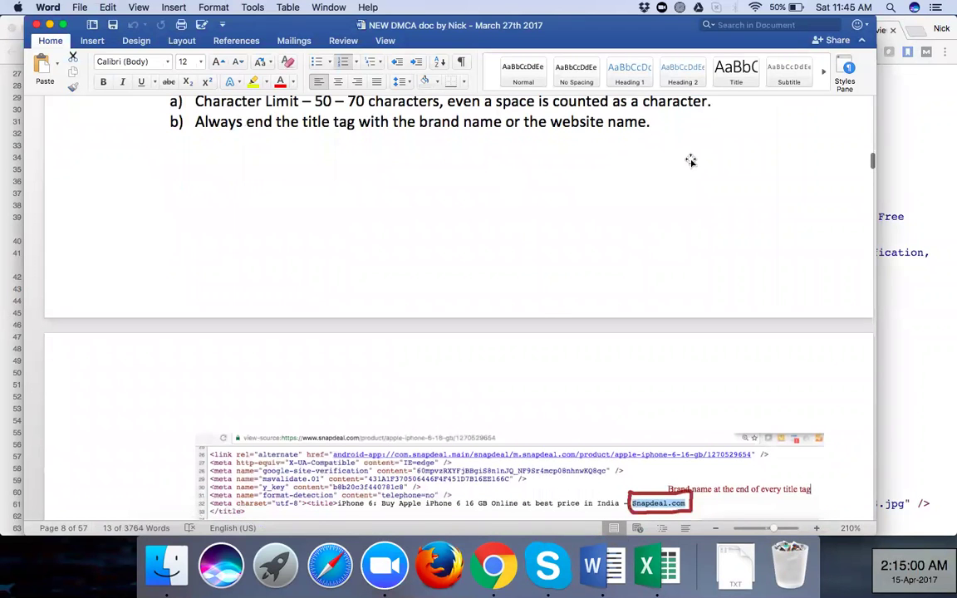
{"action": "scroll", "coordinate": [694, 159], "scroll_direction": "down", "scroll_amount": 15}
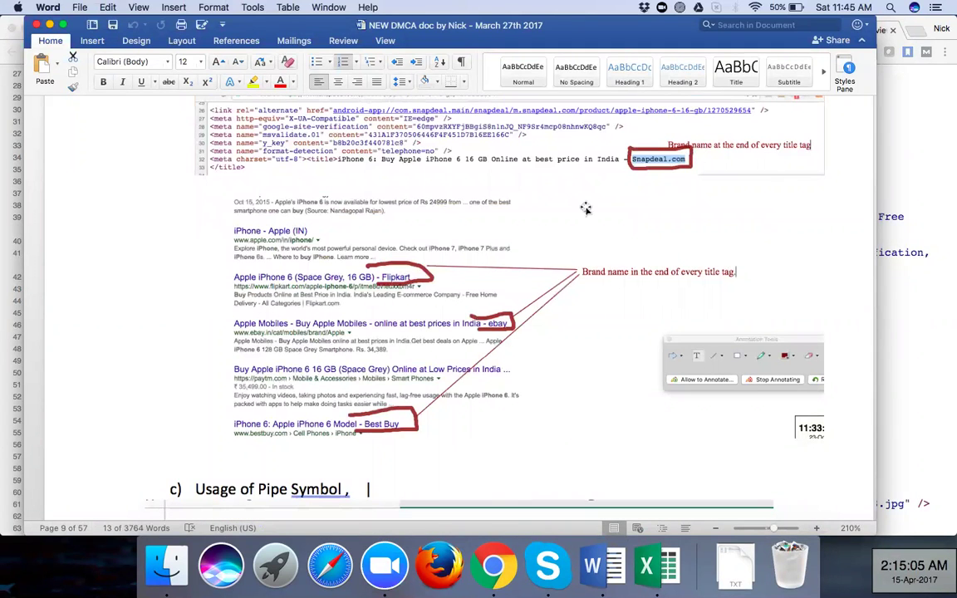
{"action": "scroll", "coordinate": [523, 210], "scroll_direction": "down", "scroll_amount": 5}
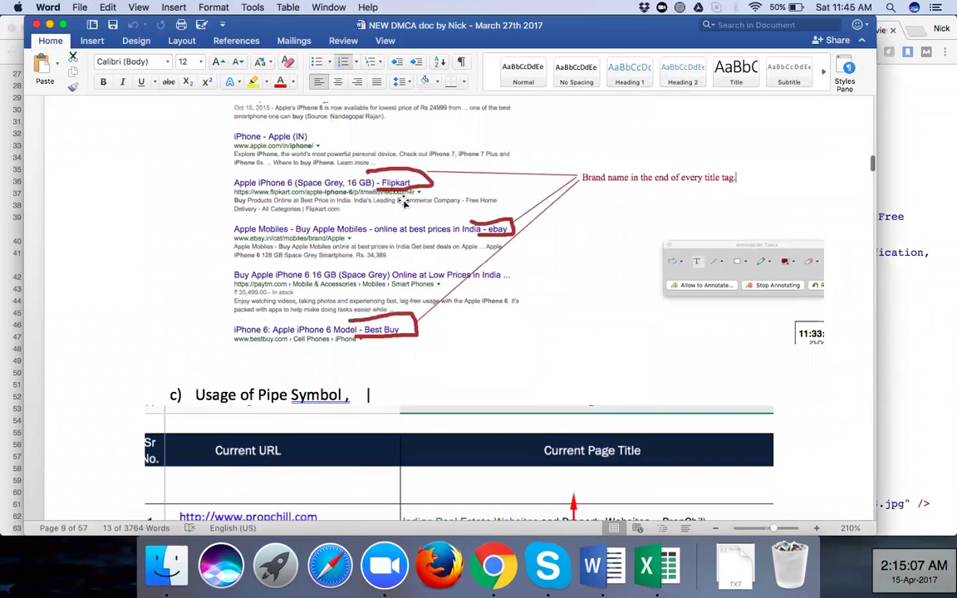
{"action": "left_click", "coordinate": [815, 528]}
{"action": "left_click", "coordinate": [815, 528]}
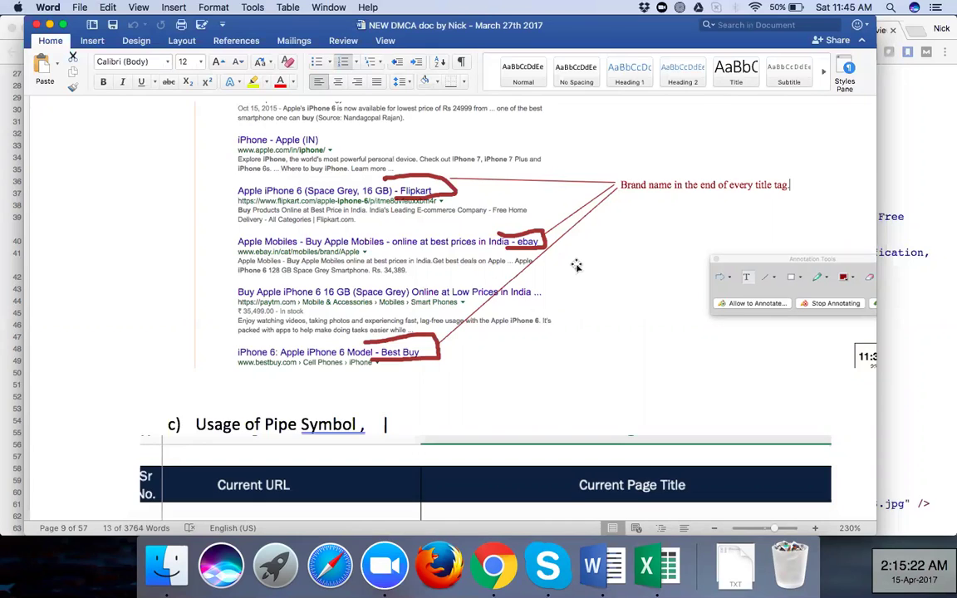
Scroll down to the Usage of Pipe Symbol table of PropChill page titles
{"action": "scroll", "coordinate": [576, 266], "scroll_direction": "down", "scroll_amount": 3}
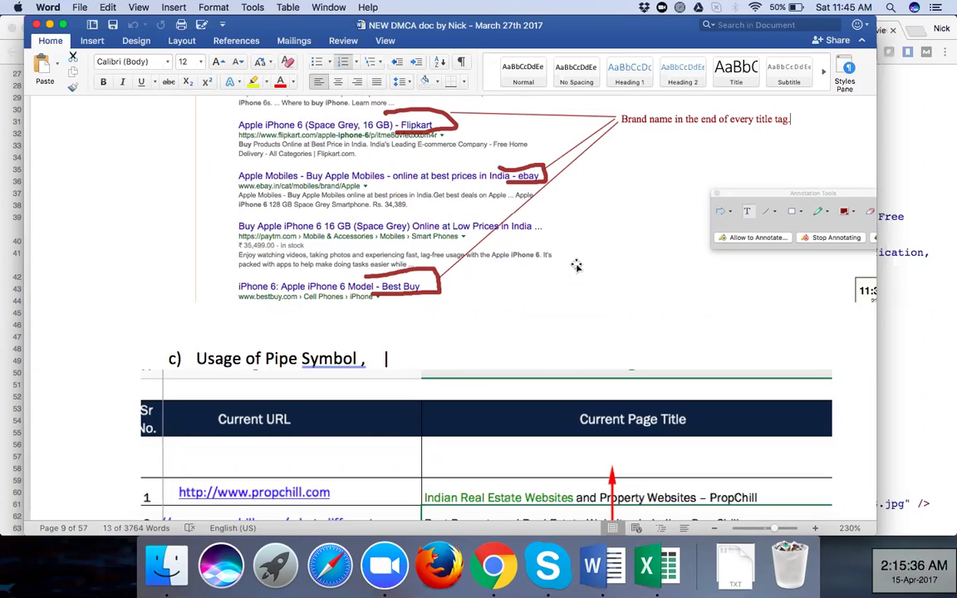
{"action": "scroll", "coordinate": [576, 266], "scroll_direction": "down", "scroll_amount": 5}
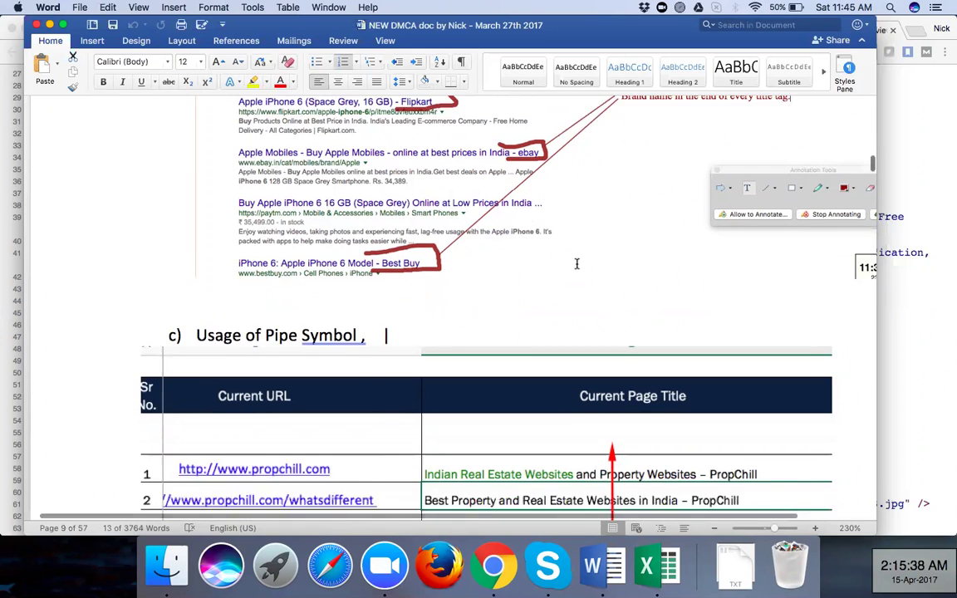
{"action": "scroll", "coordinate": [576, 266], "scroll_direction": "down", "scroll_amount": 2}
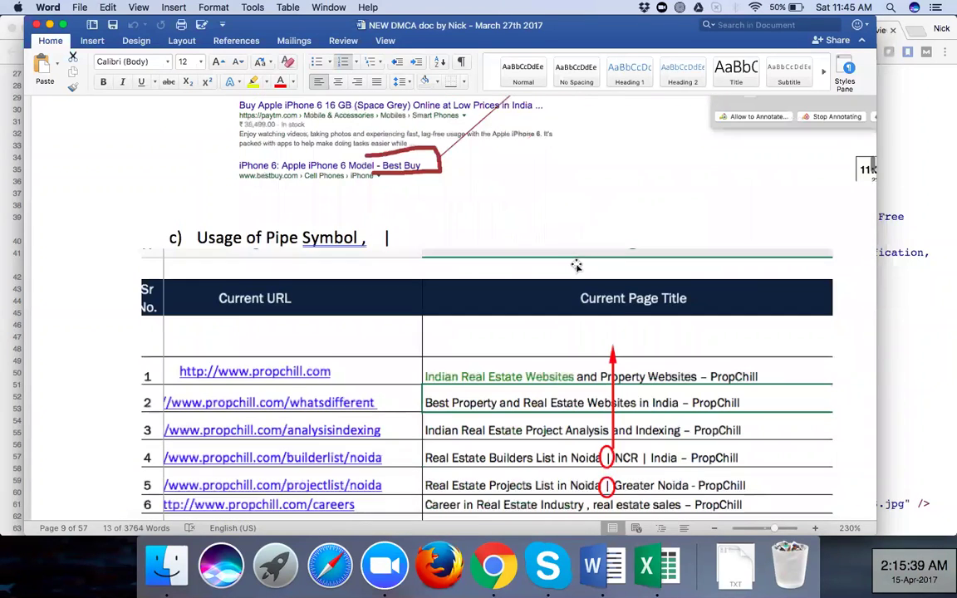
{"action": "scroll", "coordinate": [577, 266], "scroll_direction": "down", "scroll_amount": 7}
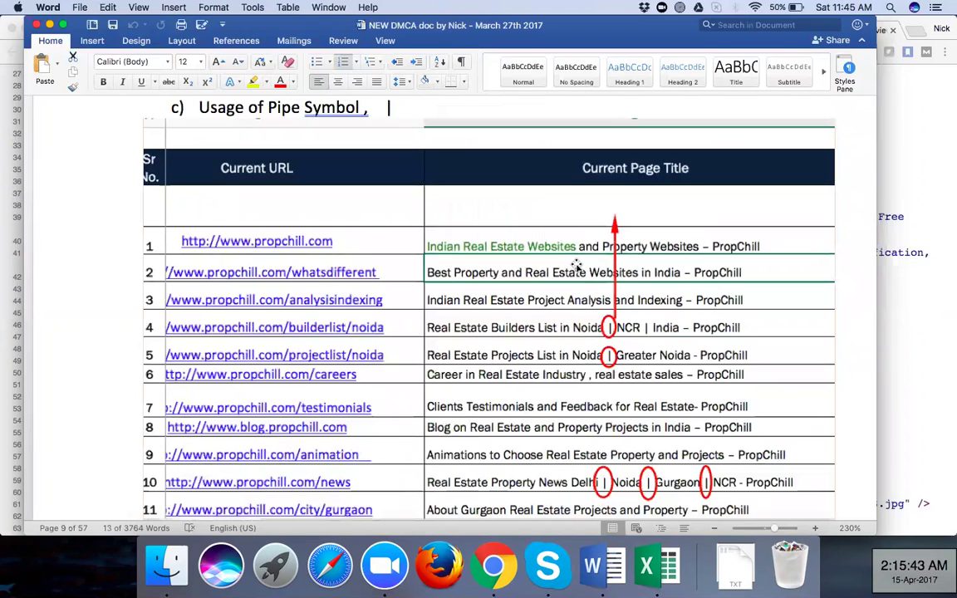
{"action": "scroll", "coordinate": [577, 266], "scroll_direction": "down", "scroll_amount": 1}
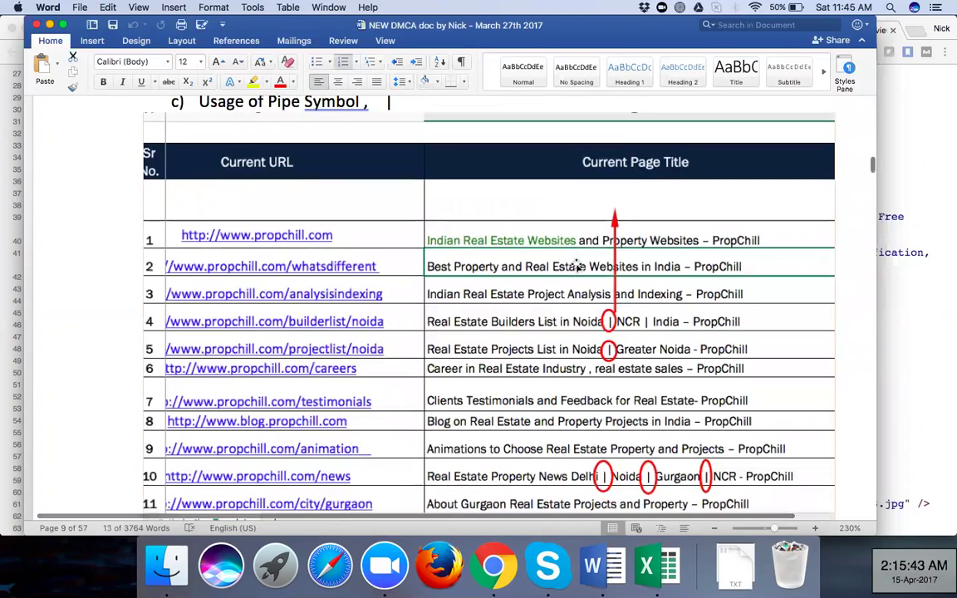
{"action": "scroll", "coordinate": [576, 266], "scroll_direction": "down", "scroll_amount": 1}
{"action": "scroll", "coordinate": [812, 496], "scroll_direction": "up", "scroll_amount": 2}
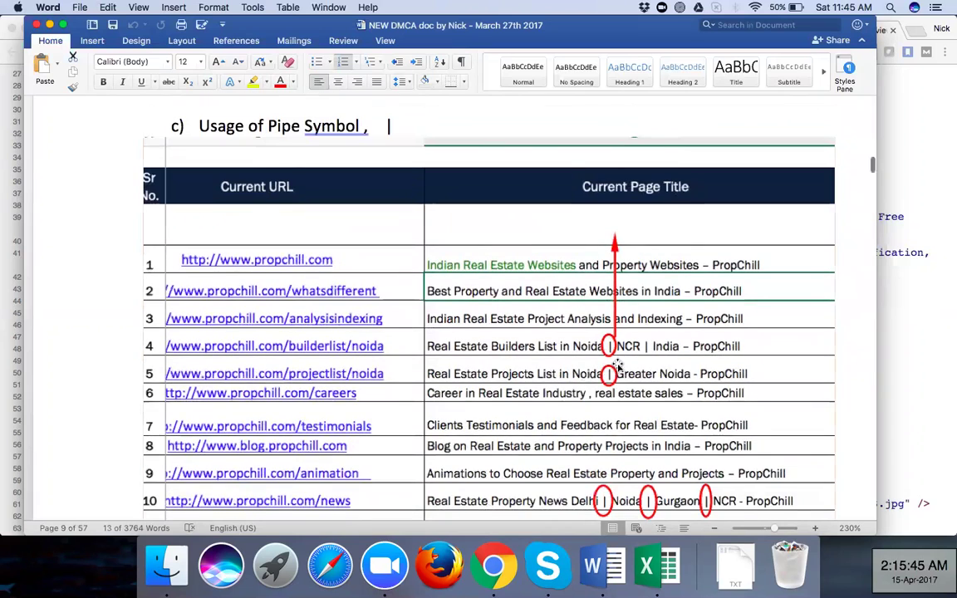
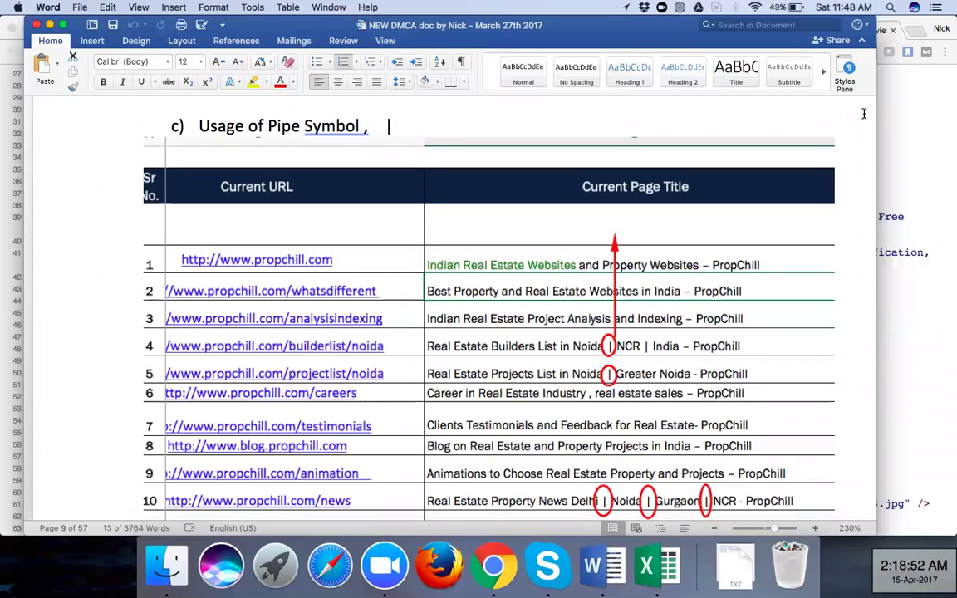
Scroll down through the SEO notes in the Word document
{"action": "scroll", "coordinate": [420, 266], "scroll_direction": "down", "scroll_amount": 3}
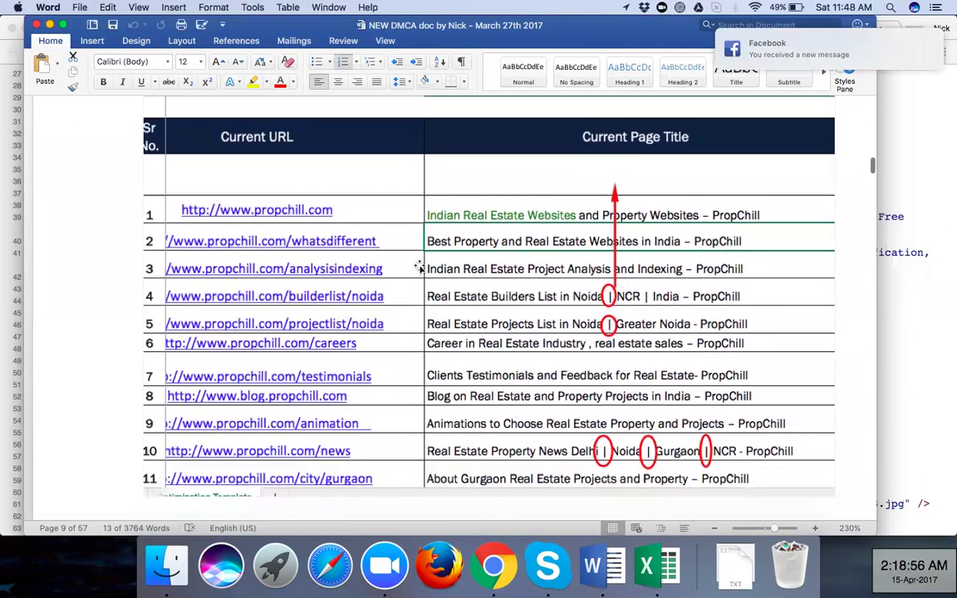
{"action": "scroll", "coordinate": [419, 266], "scroll_direction": "up", "scroll_amount": 8}
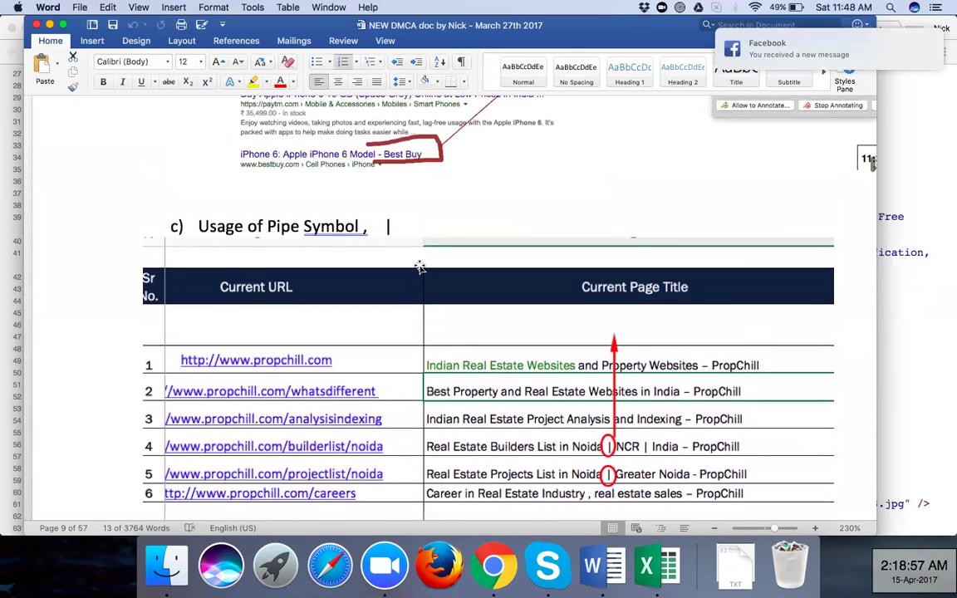
{"action": "scroll", "coordinate": [420, 266], "scroll_direction": "down", "scroll_amount": 5}
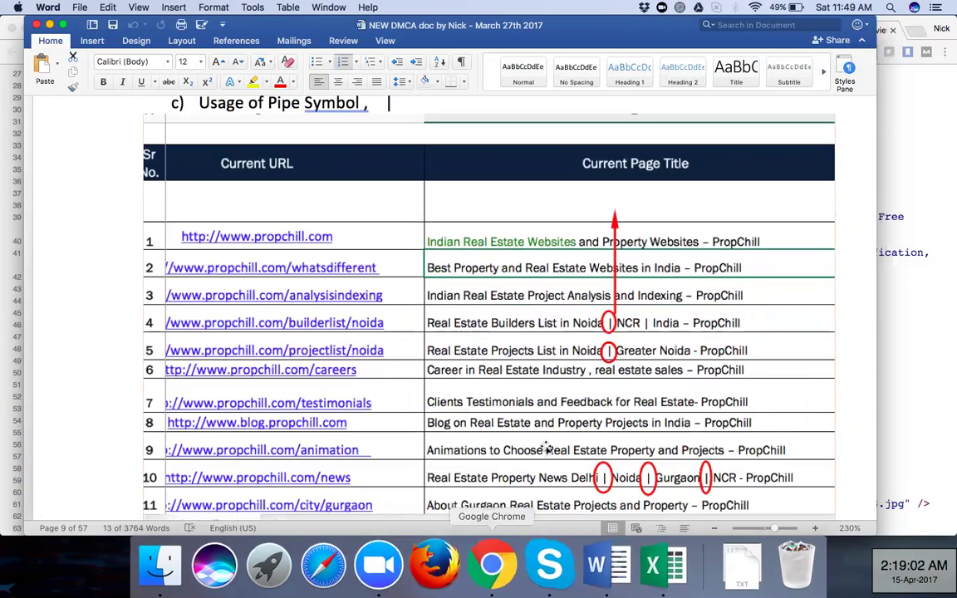
{"action": "scroll", "coordinate": [446, 430], "scroll_direction": "down", "scroll_amount": 2}
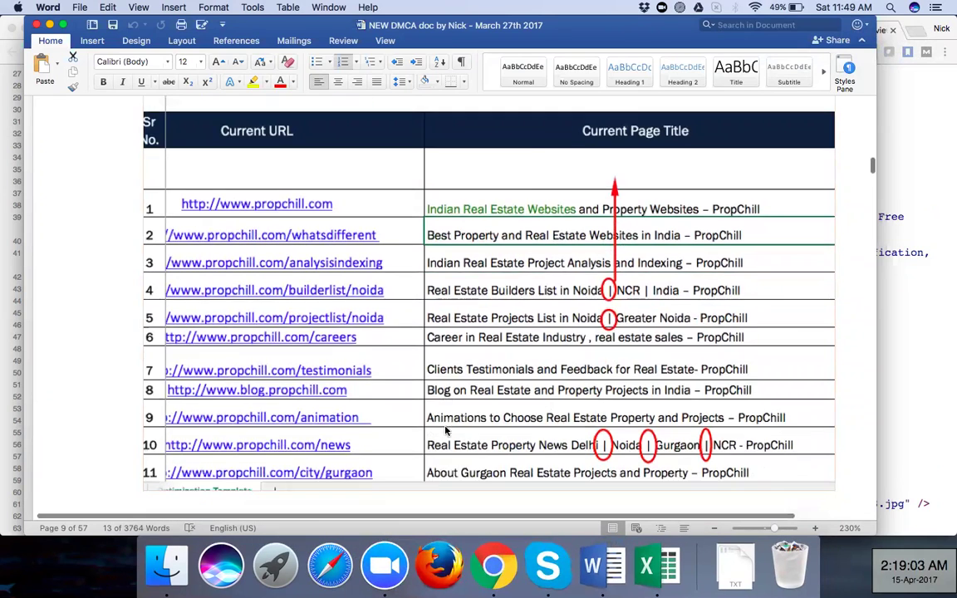
{"action": "scroll", "coordinate": [446, 429], "scroll_direction": "down", "scroll_amount": 3}
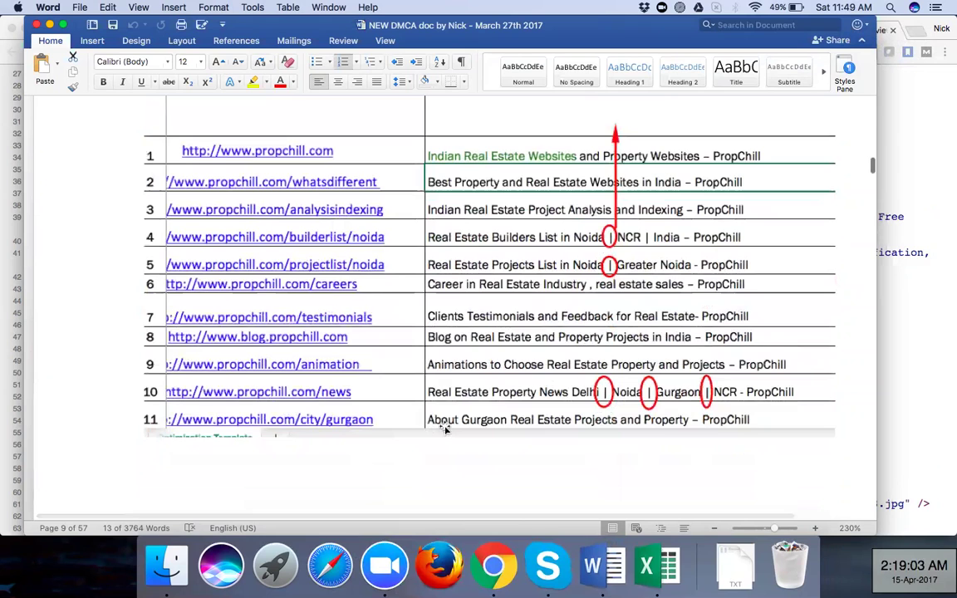
{"action": "scroll", "coordinate": [446, 430], "scroll_direction": "down", "scroll_amount": 3}
{"action": "scroll", "coordinate": [445, 427], "scroll_direction": "down", "scroll_amount": 5}
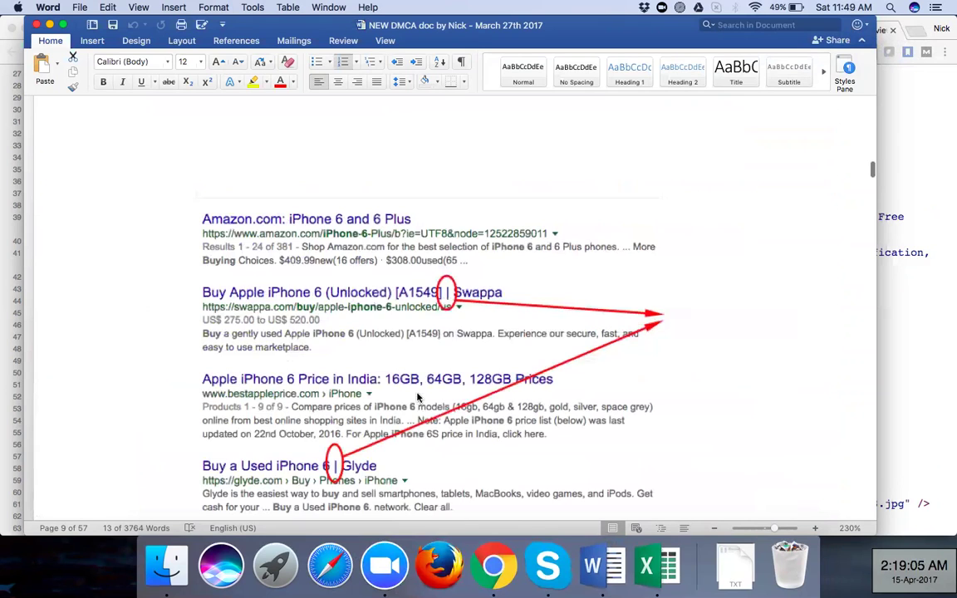
{"action": "scroll", "coordinate": [418, 398], "scroll_direction": "down", "scroll_amount": 6}
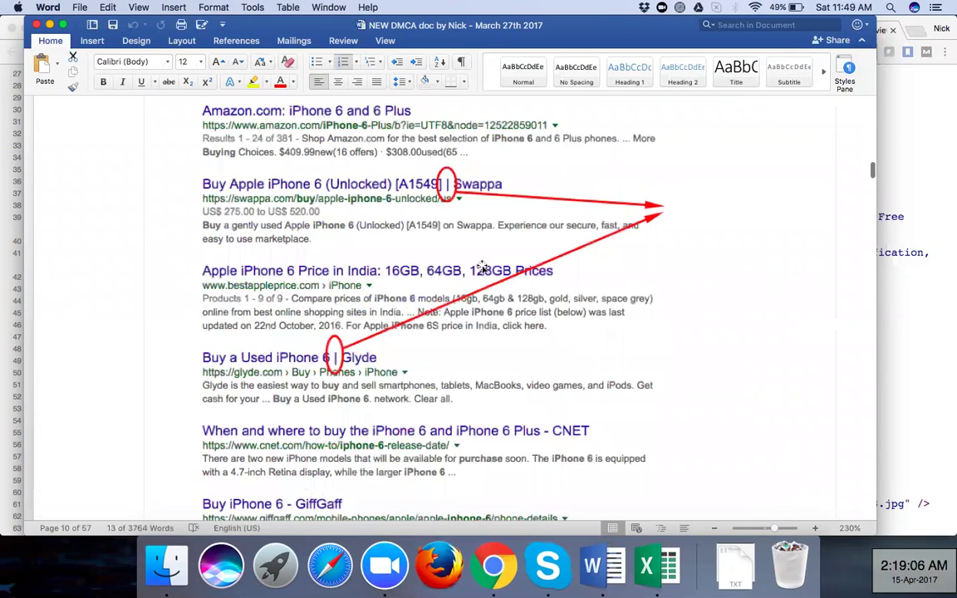
{"action": "scroll", "coordinate": [512, 177], "scroll_direction": "down", "scroll_amount": 1}
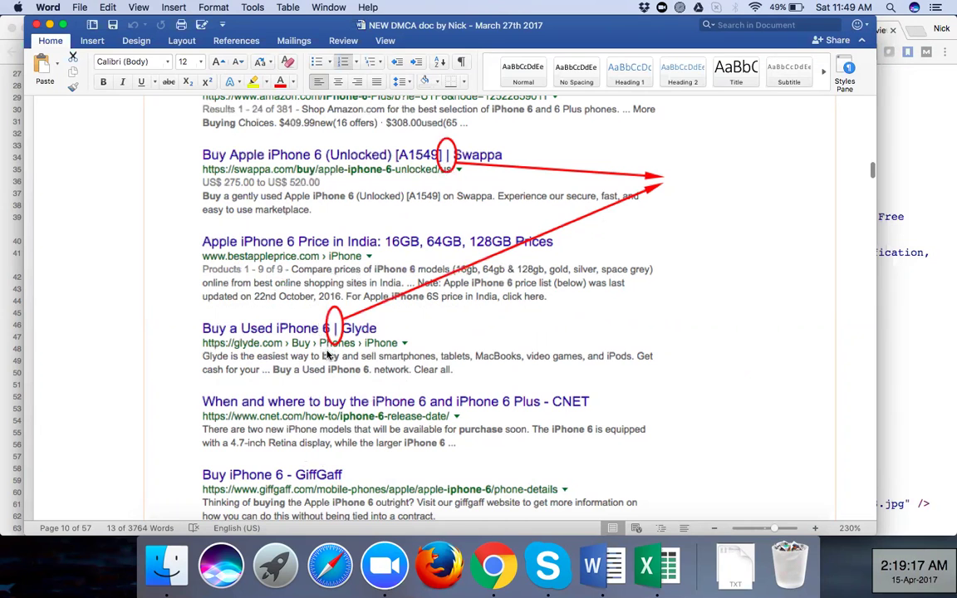
{"action": "scroll", "coordinate": [329, 355], "scroll_direction": "down", "scroll_amount": 2}
{"action": "scroll", "coordinate": [329, 355], "scroll_direction": "down", "scroll_amount": 1}
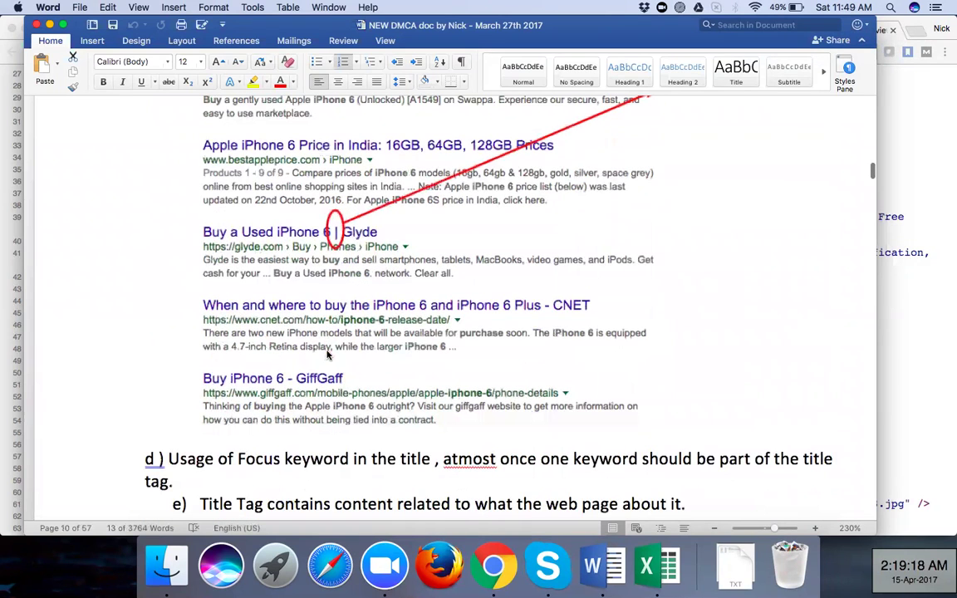
{"action": "scroll", "coordinate": [329, 355], "scroll_direction": "down", "scroll_amount": 7}
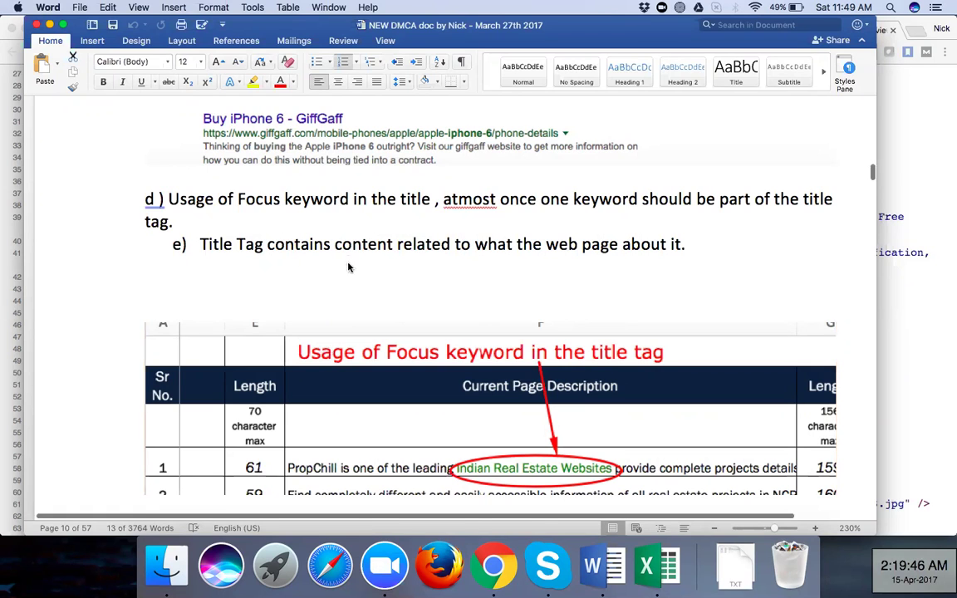
Re-check the notes, then switch to the PropChill Meta Sheet workbook in Excel
{"action": "scroll", "coordinate": [349, 266], "scroll_direction": "up", "scroll_amount": 5}
{"action": "scroll", "coordinate": [349, 266], "scroll_direction": "up", "scroll_amount": 5}
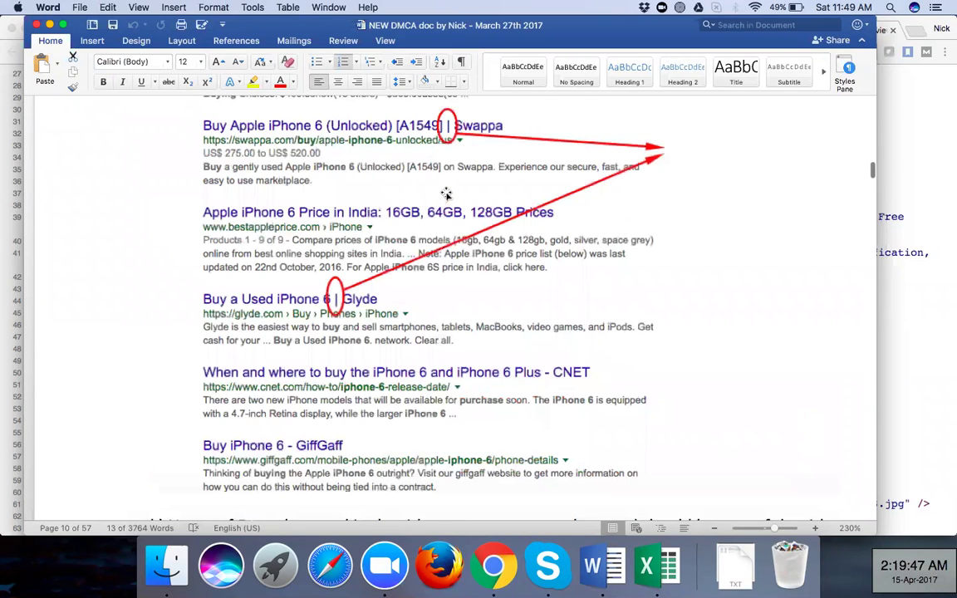
{"action": "scroll", "coordinate": [445, 193], "scroll_direction": "up", "scroll_amount": 2}
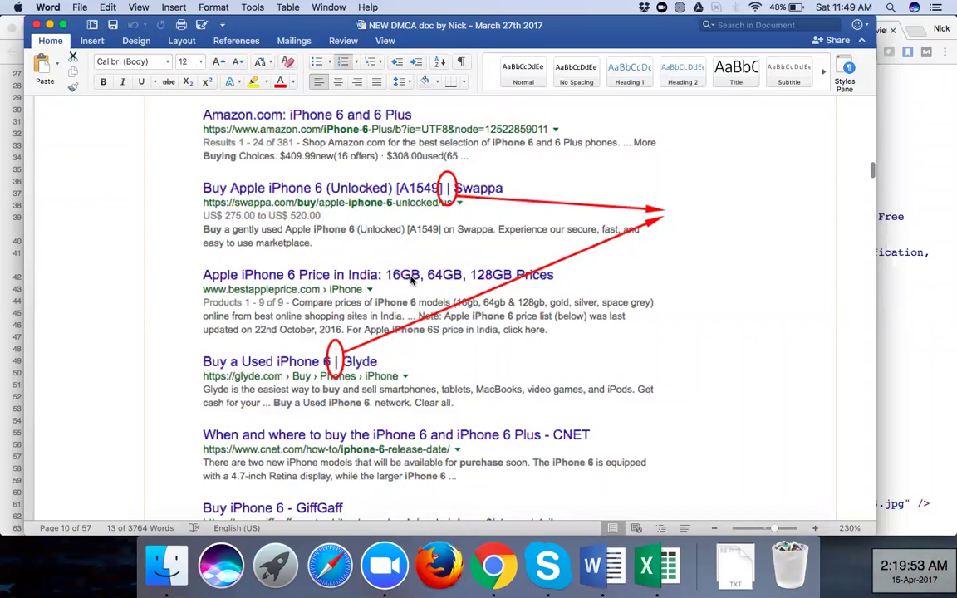
{"action": "scroll", "coordinate": [413, 281], "scroll_direction": "up", "scroll_amount": 3}
{"action": "scroll", "coordinate": [411, 280], "scroll_direction": "down", "scroll_amount": 8}
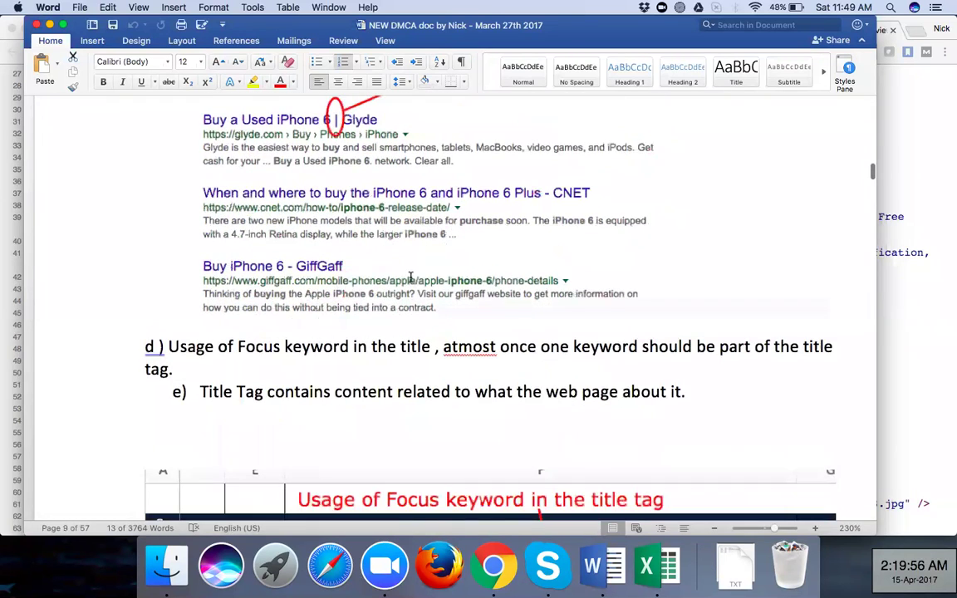
{"action": "scroll", "coordinate": [411, 278], "scroll_direction": "down", "scroll_amount": 4}
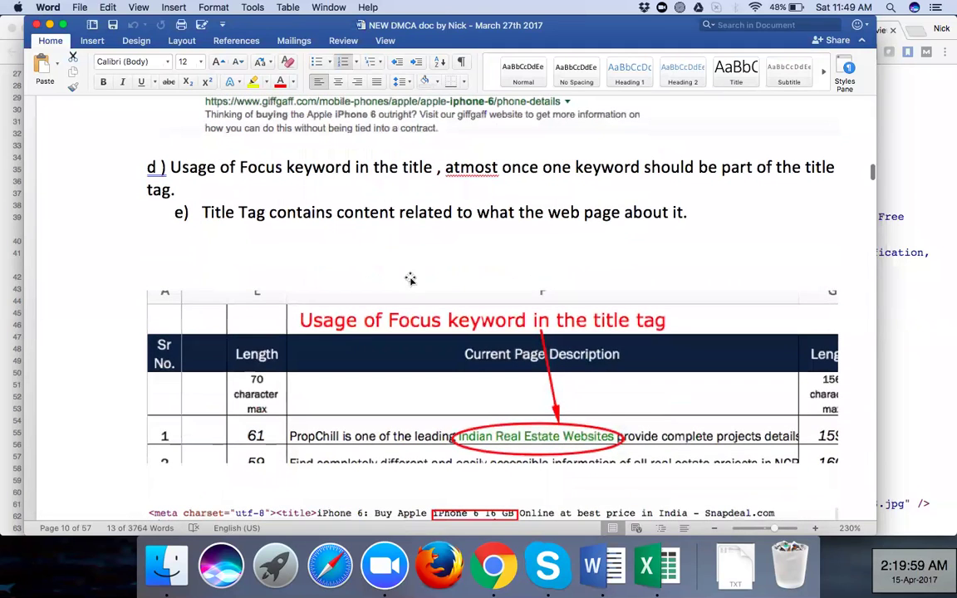
{"action": "scroll", "coordinate": [410, 279], "scroll_direction": "down", "scroll_amount": 3}
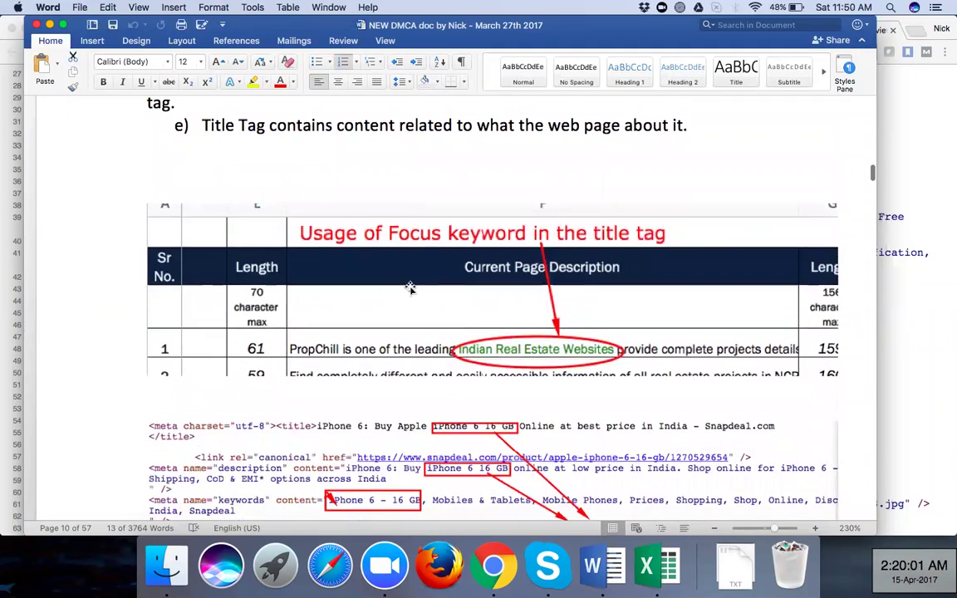
{"action": "left_click", "coordinate": [647, 574]}
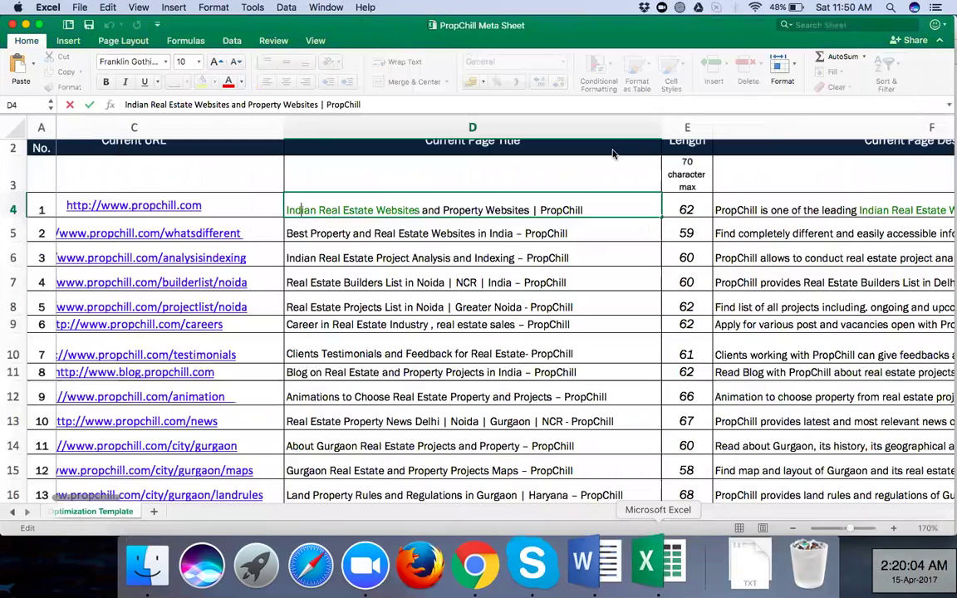
{"action": "left_click", "coordinate": [793, 309]}
{"action": "scroll", "coordinate": [790, 309], "scroll_direction": "right", "scroll_amount": 5}
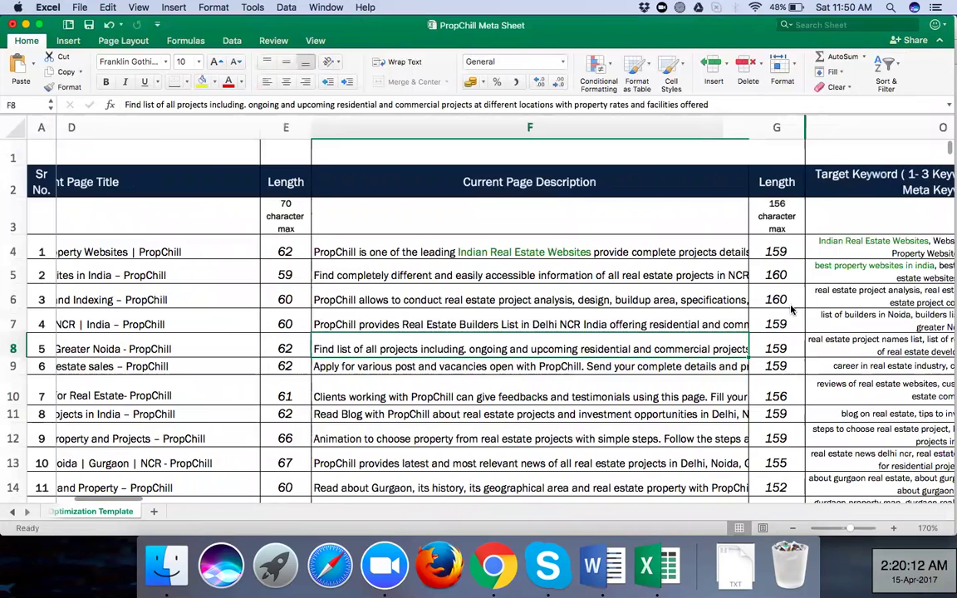
{"action": "scroll", "coordinate": [791, 309], "scroll_direction": "right", "scroll_amount": 10}
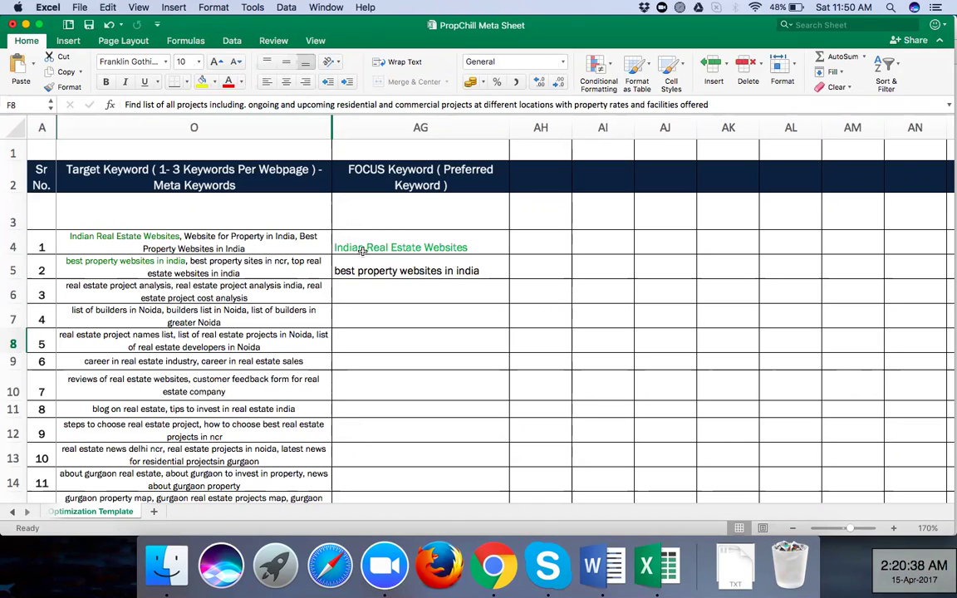
{"action": "scroll", "coordinate": [373, 241], "scroll_direction": "left", "scroll_amount": 5}
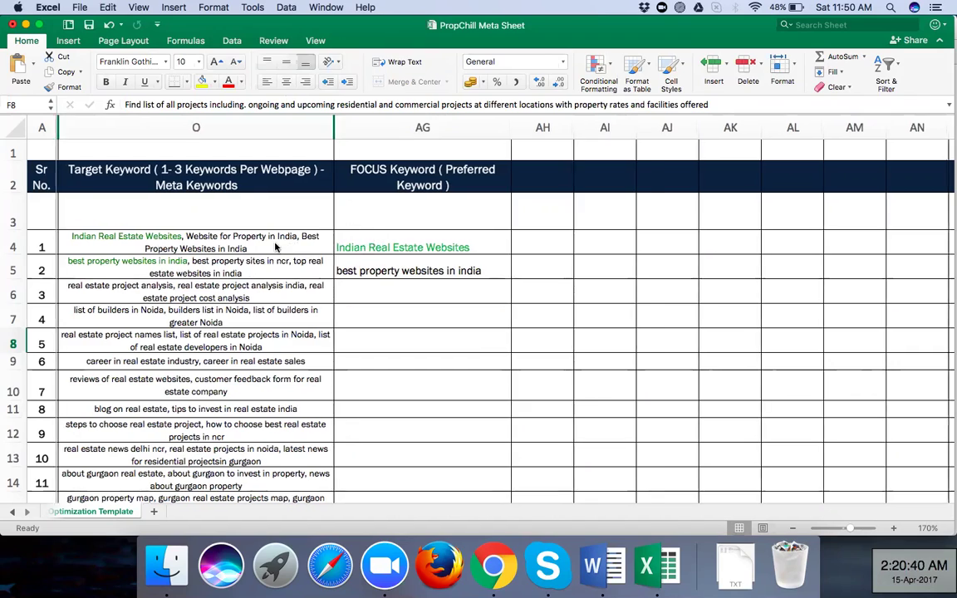
{"action": "scroll", "coordinate": [275, 246], "scroll_direction": "left", "scroll_amount": 3}
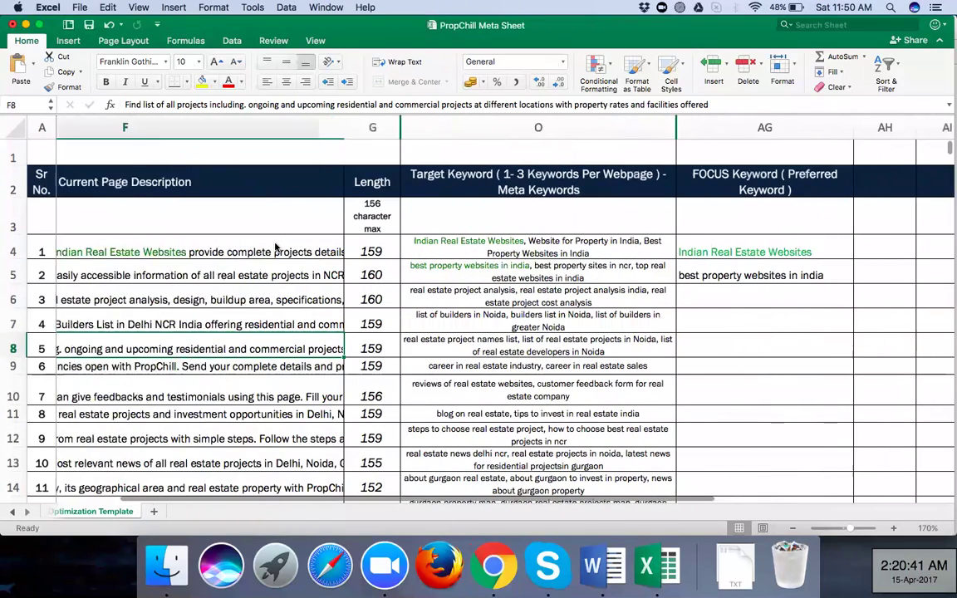
{"action": "scroll", "coordinate": [275, 246], "scroll_direction": "left", "scroll_amount": 3}
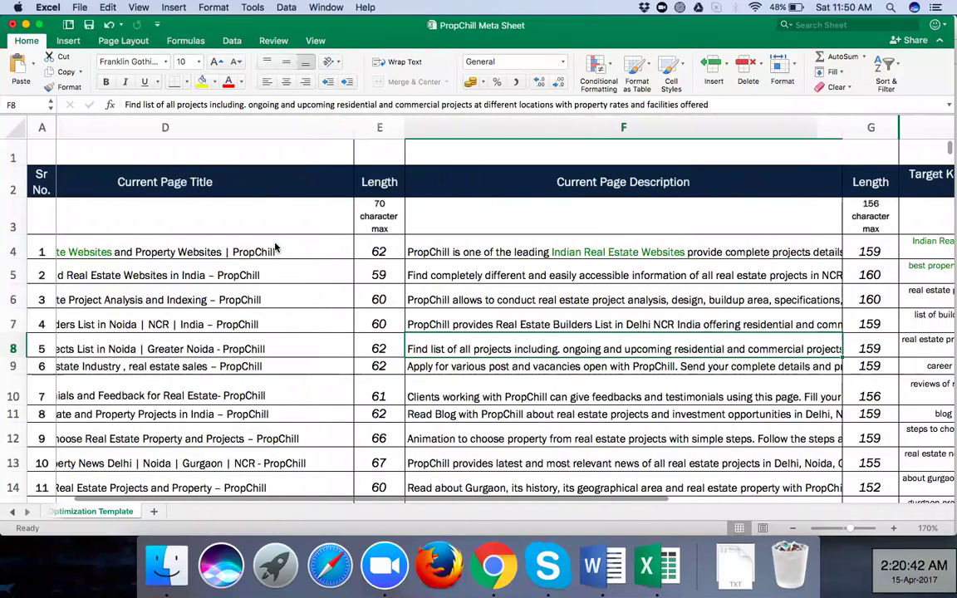
{"action": "scroll", "coordinate": [275, 247], "scroll_direction": "left", "scroll_amount": 4}
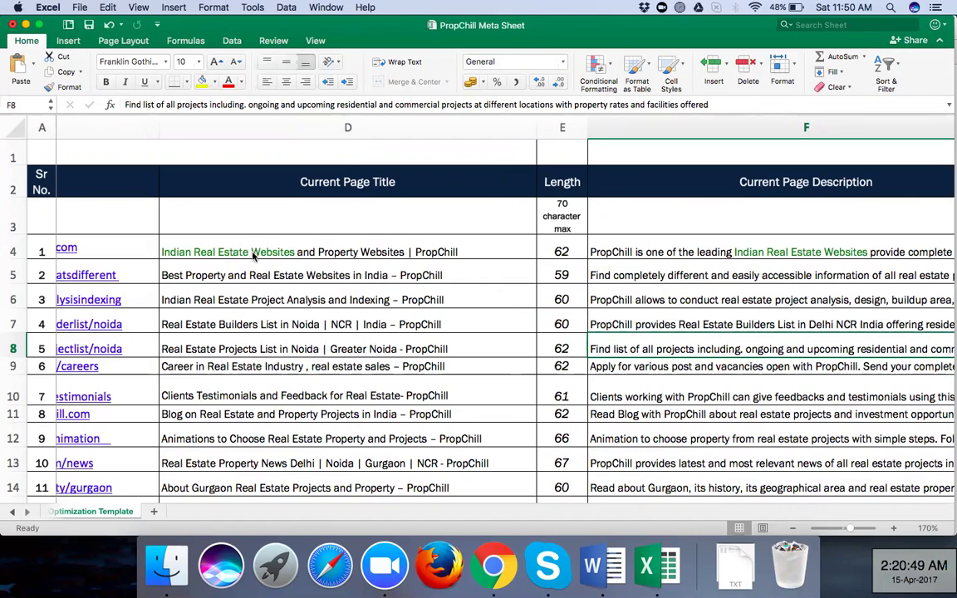
{"action": "scroll", "coordinate": [261, 236], "scroll_direction": "right", "scroll_amount": 5}
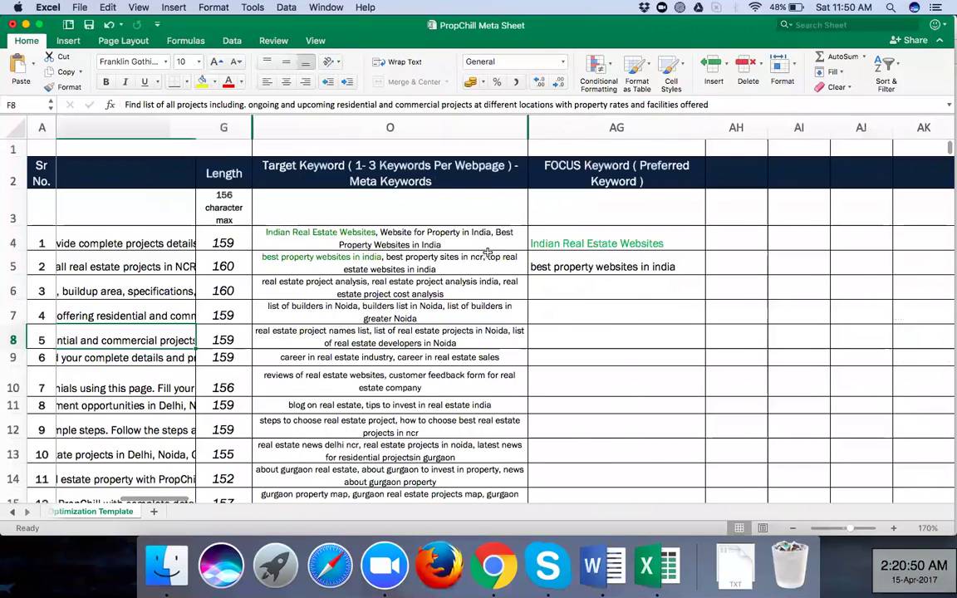
{"action": "scroll", "coordinate": [488, 252], "scroll_direction": "right", "scroll_amount": 2}
{"action": "left_click", "coordinate": [491, 247]}
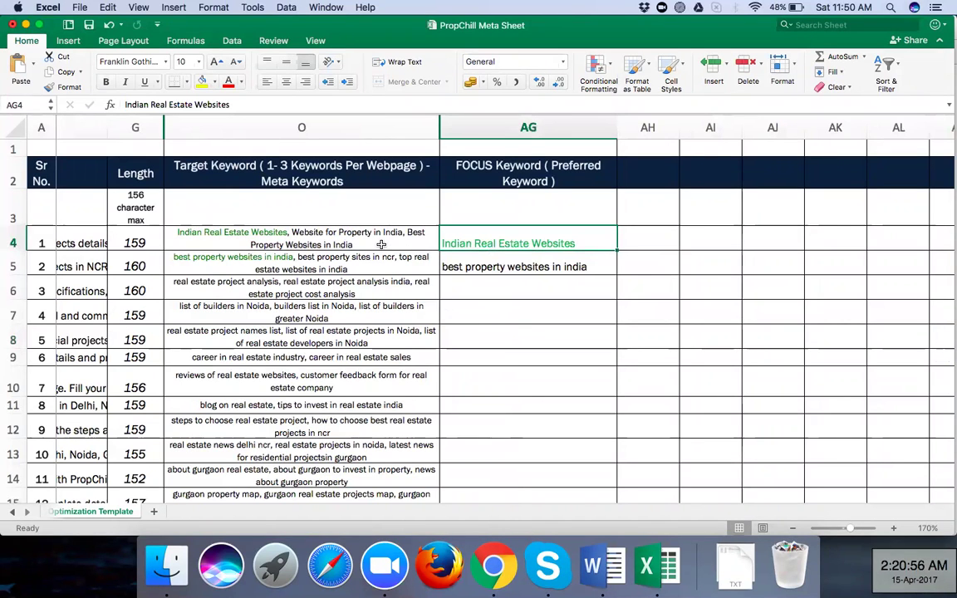
{"action": "scroll", "coordinate": [382, 244], "scroll_direction": "left", "scroll_amount": 3}
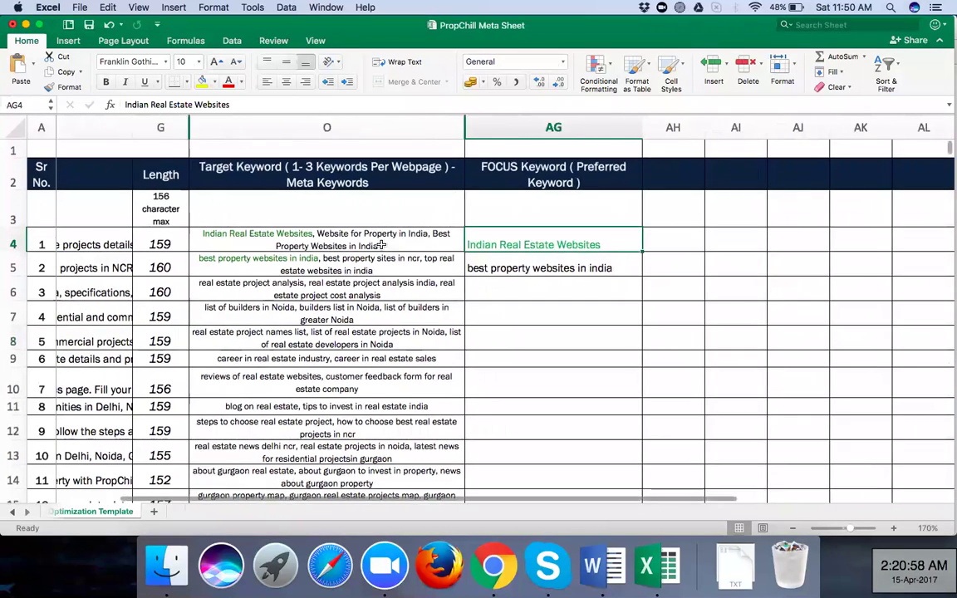
{"action": "scroll", "coordinate": [381, 244], "scroll_direction": "left", "scroll_amount": 4}
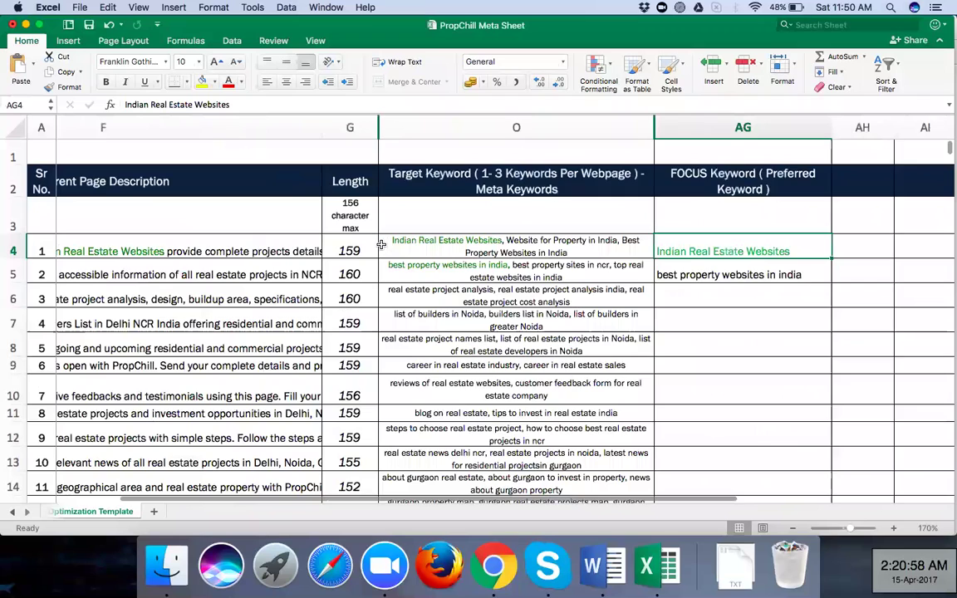
{"action": "scroll", "coordinate": [309, 233], "scroll_direction": "left", "scroll_amount": 5}
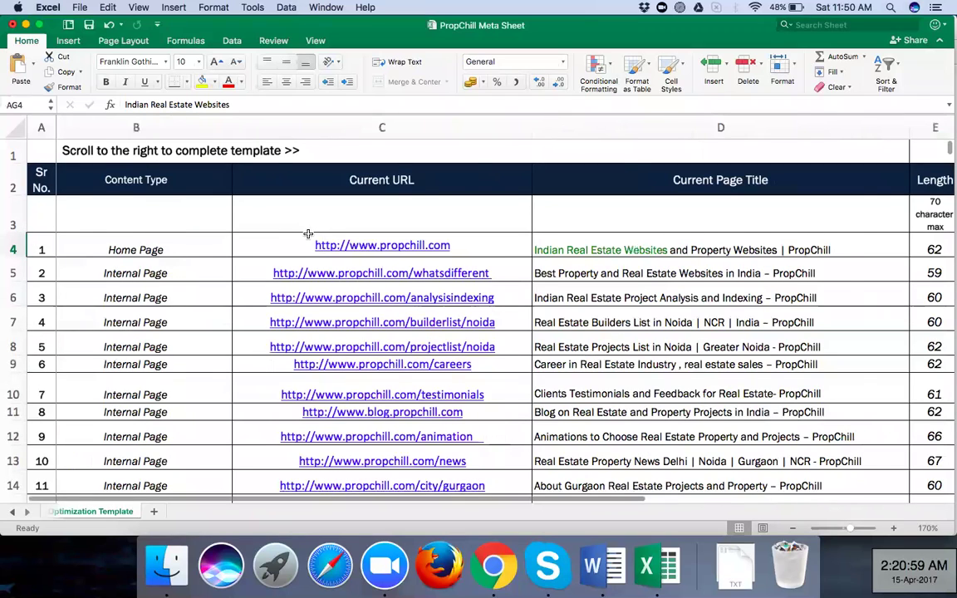
{"action": "scroll", "coordinate": [308, 233], "scroll_direction": "right", "scroll_amount": 6}
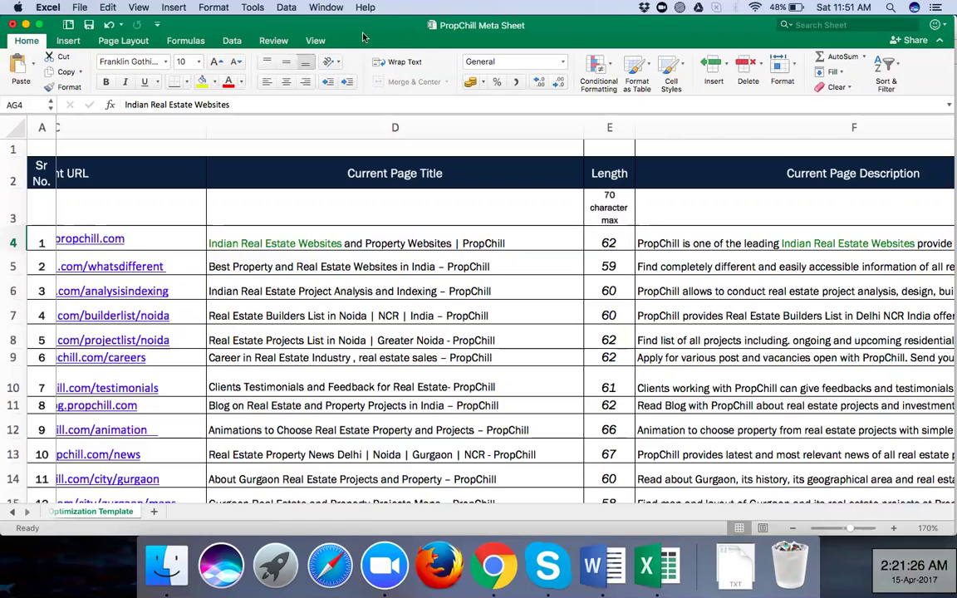
Inspect the Noida builders list page title in cell D7 and its row
{"action": "left_click", "coordinate": [423, 316]}
{"action": "scroll", "coordinate": [423, 316], "scroll_direction": "right", "scroll_amount": 2}
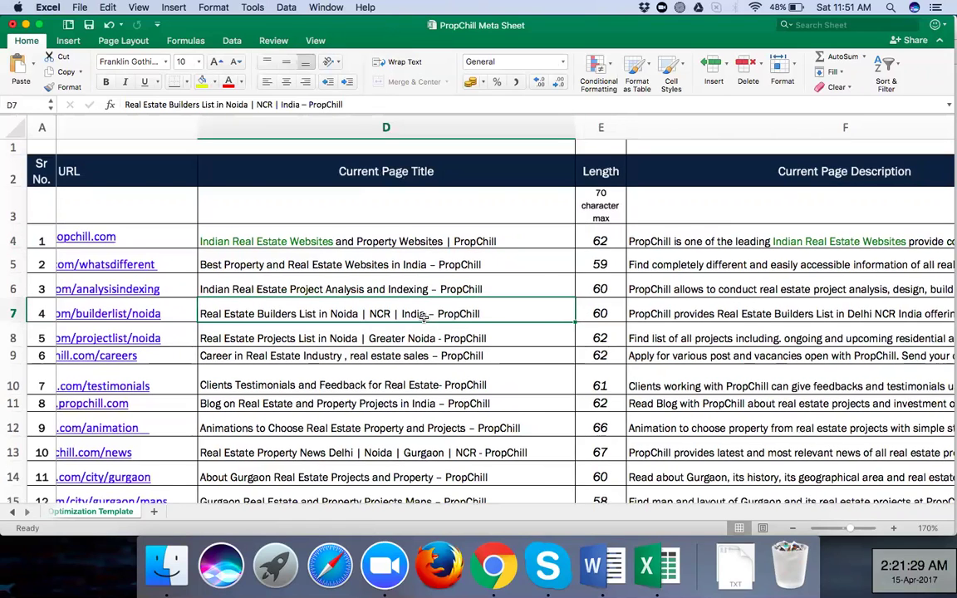
{"action": "scroll", "coordinate": [424, 315], "scroll_direction": "right", "scroll_amount": 3}
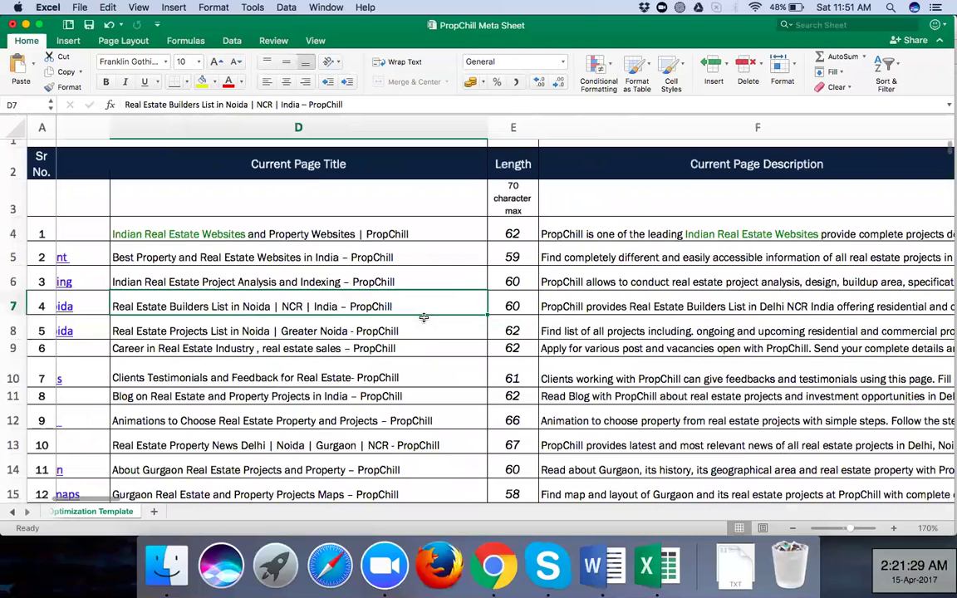
{"action": "scroll", "coordinate": [424, 318], "scroll_direction": "right", "scroll_amount": 5}
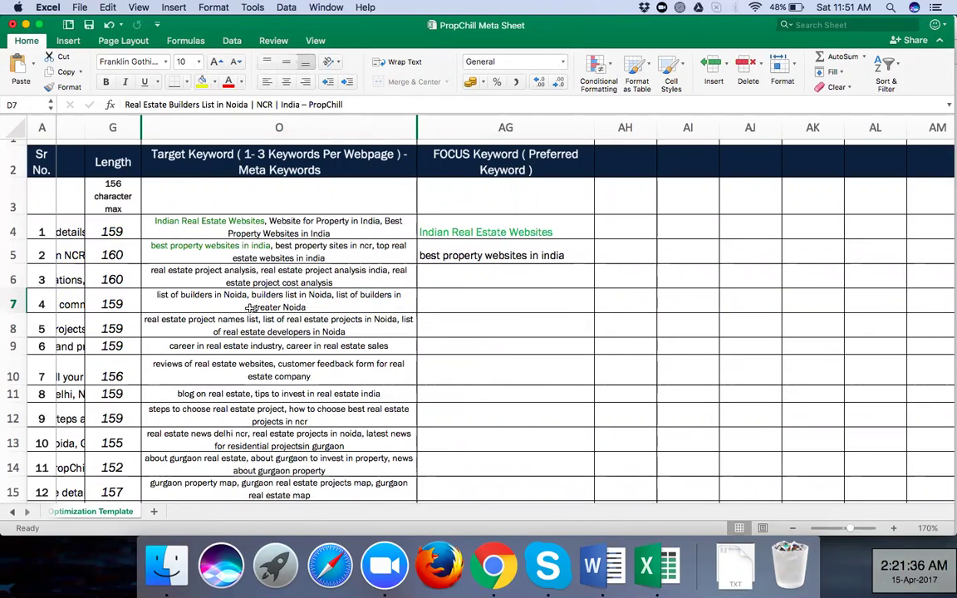
{"action": "scroll", "coordinate": [338, 225], "scroll_direction": "left", "scroll_amount": 5}
{"action": "scroll", "coordinate": [338, 224], "scroll_direction": "up", "scroll_amount": 1}
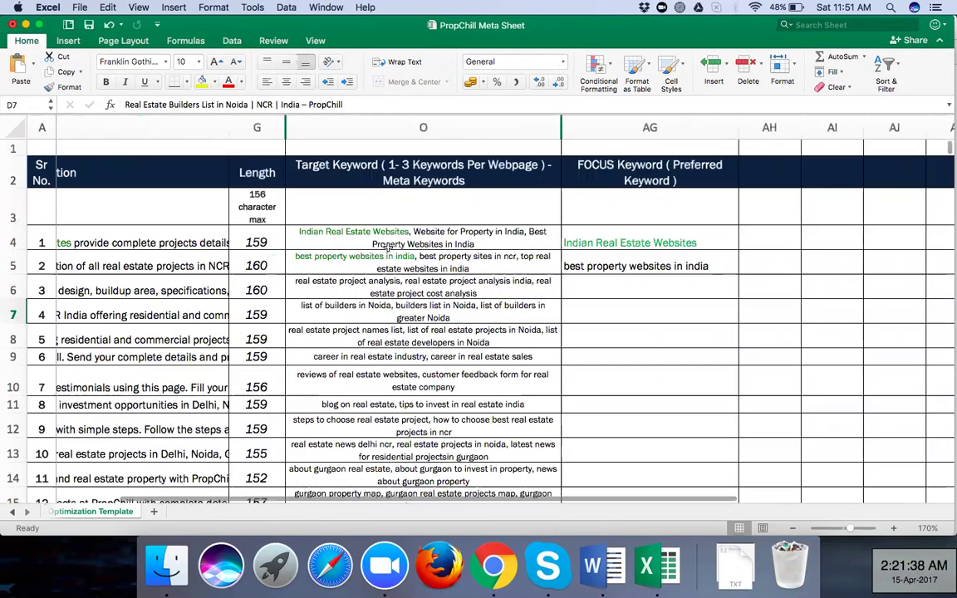
{"action": "scroll", "coordinate": [358, 249], "scroll_direction": "left", "scroll_amount": 5}
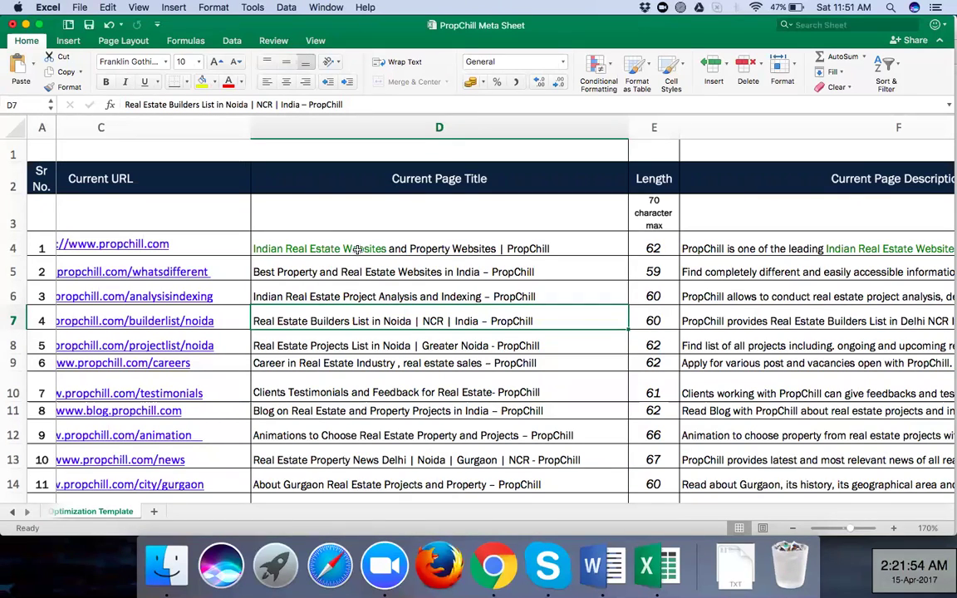
Check the best property websites title in D5 and the focus keywords in AG4 and AG5
{"action": "left_click", "coordinate": [469, 272]}
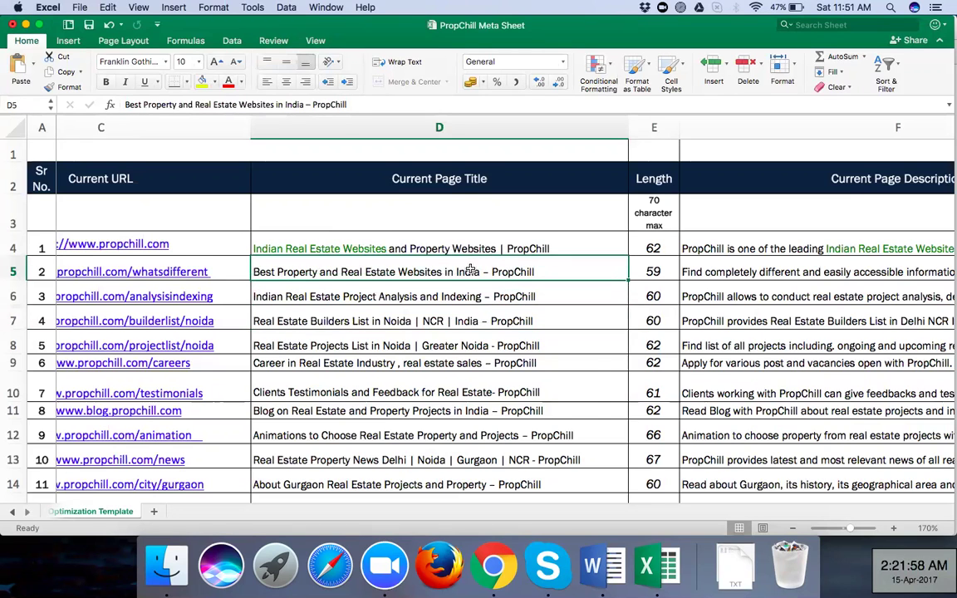
{"action": "scroll", "coordinate": [470, 270], "scroll_direction": "right", "scroll_amount": 4}
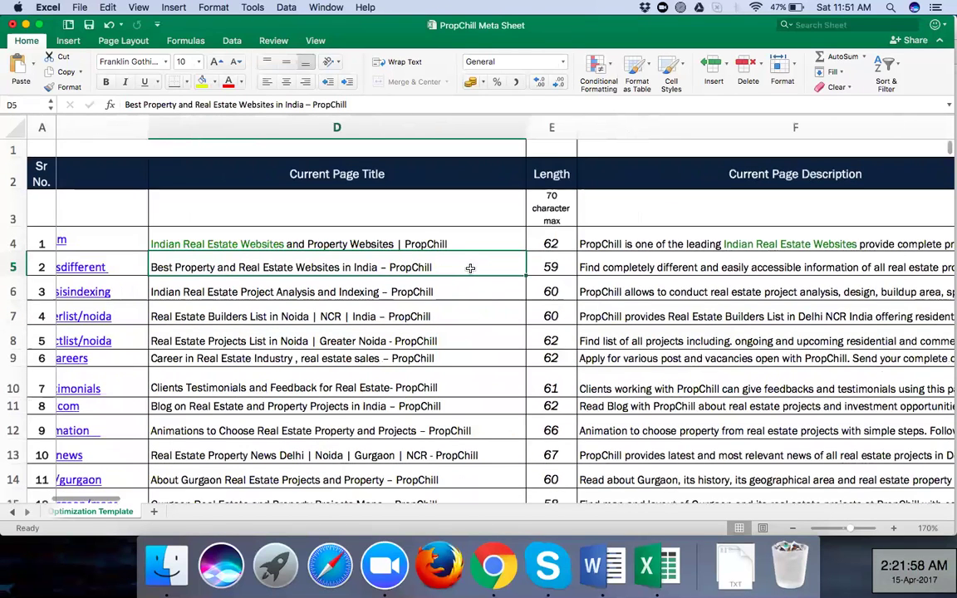
{"action": "scroll", "coordinate": [468, 220], "scroll_direction": "right", "scroll_amount": 1}
{"action": "scroll", "coordinate": [496, 222], "scroll_direction": "right", "scroll_amount": 15}
{"action": "left_click", "coordinate": [496, 227]}
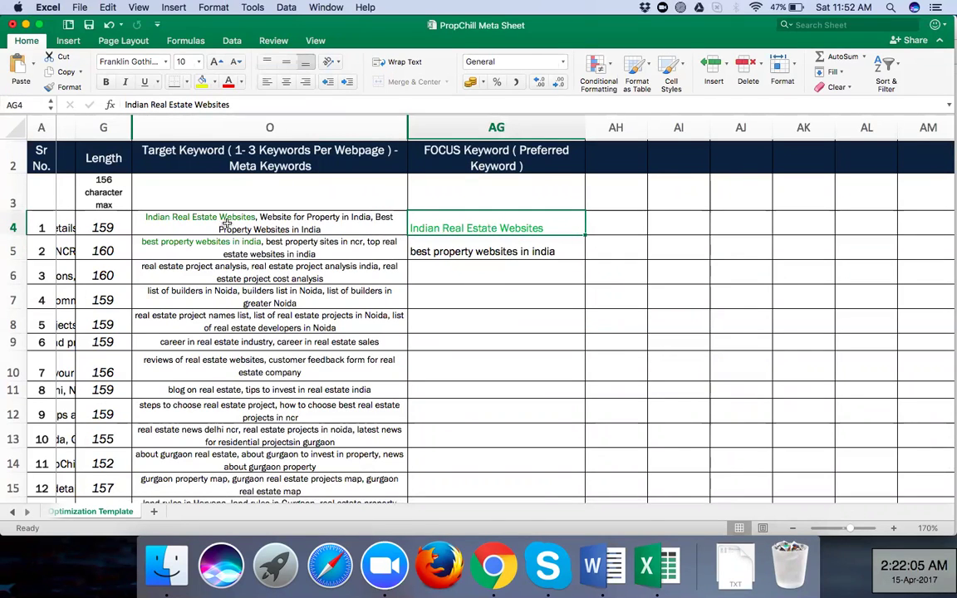
{"action": "left_click", "coordinate": [444, 254]}
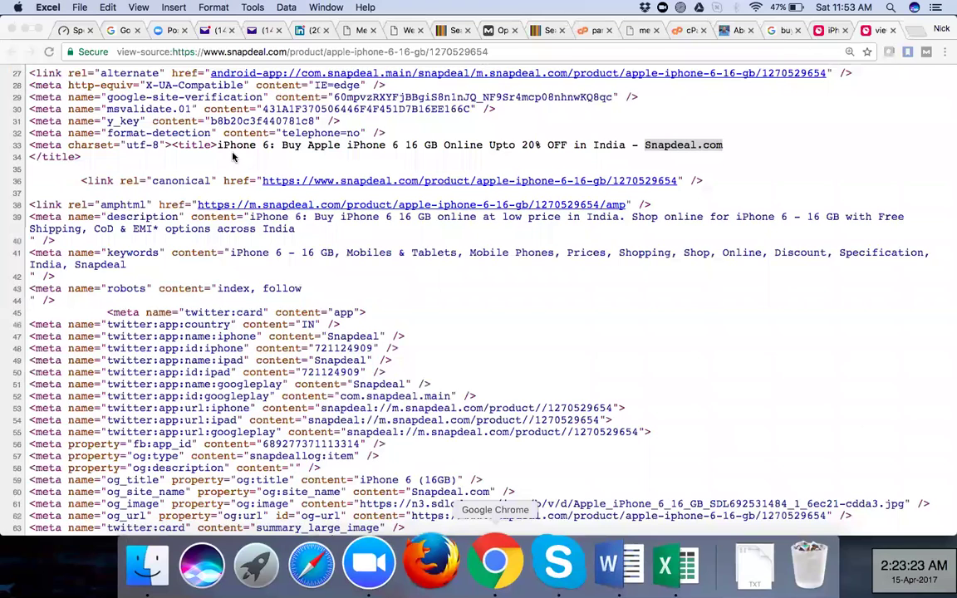
Bring Chrome forward and switch to the Google results tab for 'buy iphone 6'
{"action": "left_click", "coordinate": [233, 156]}
{"action": "key", "text": "ctrl+shift+Tab"}
{"action": "key", "text": "ctrl+shift+Tab"}
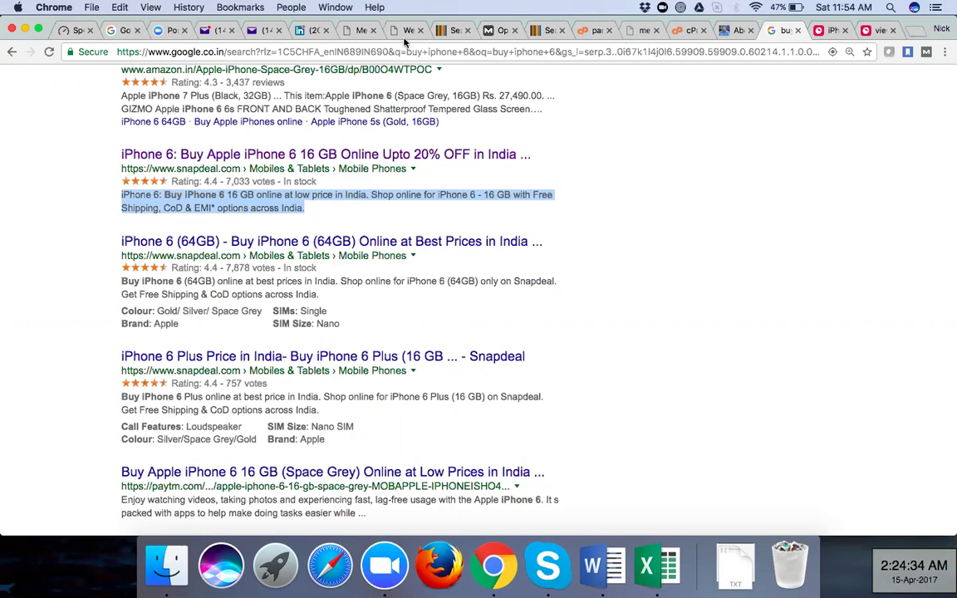
{"action": "left_click", "coordinate": [355, 33]}
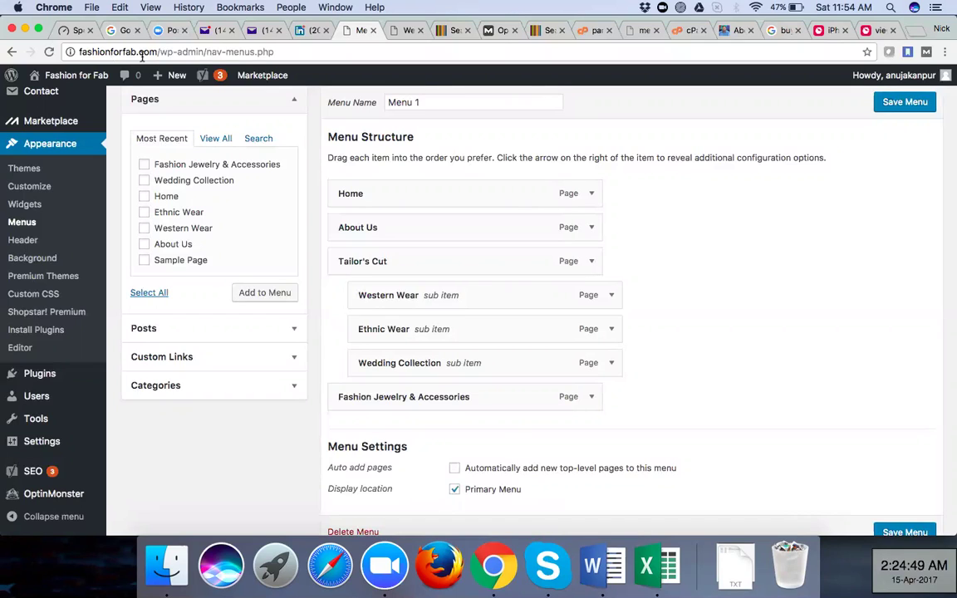
{"action": "left_click", "coordinate": [782, 32]}
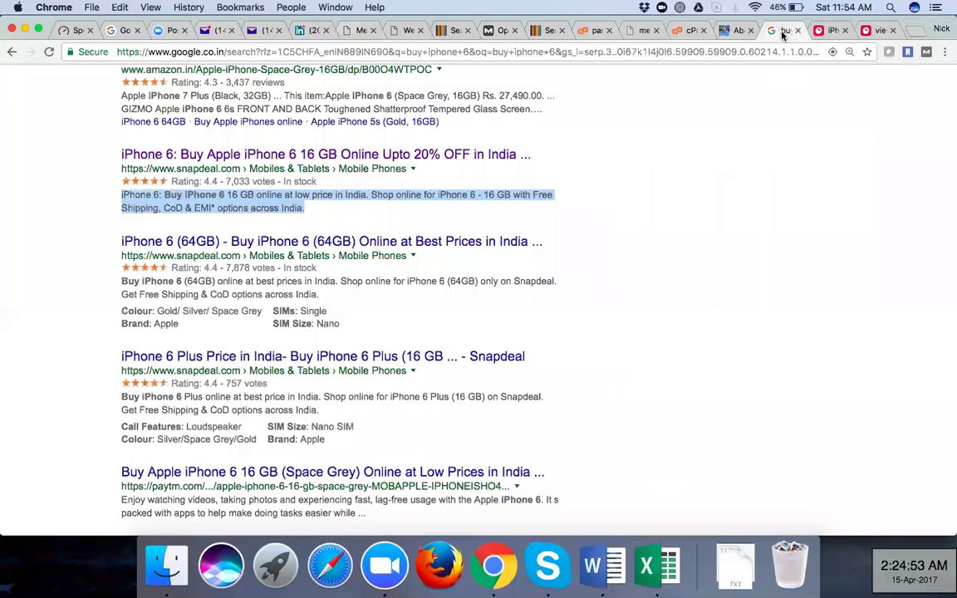
{"action": "left_click", "coordinate": [639, 161]}
{"action": "scroll", "coordinate": [640, 163], "scroll_direction": "up", "scroll_amount": 2}
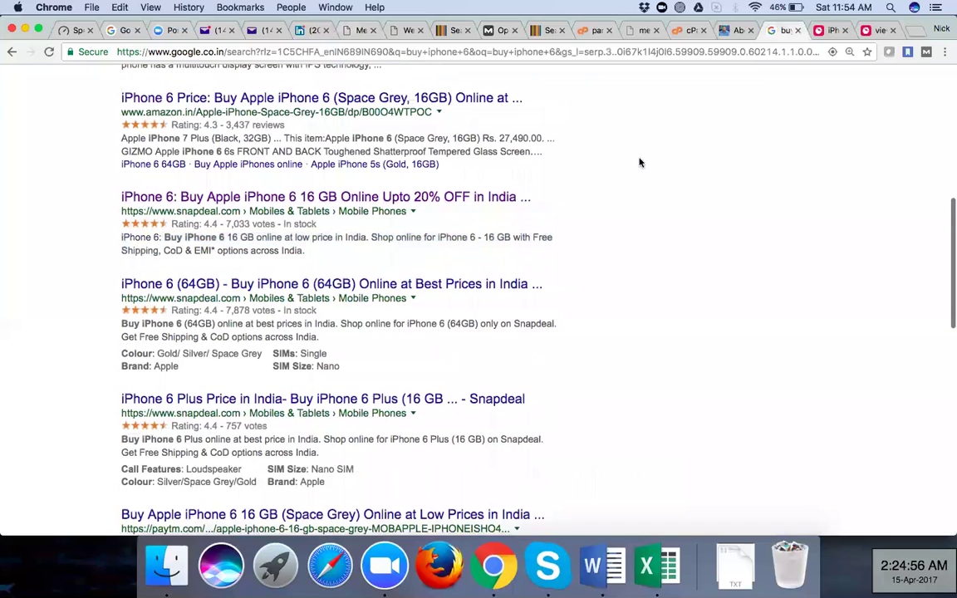
{"action": "scroll", "coordinate": [639, 162], "scroll_direction": "up", "scroll_amount": 1}
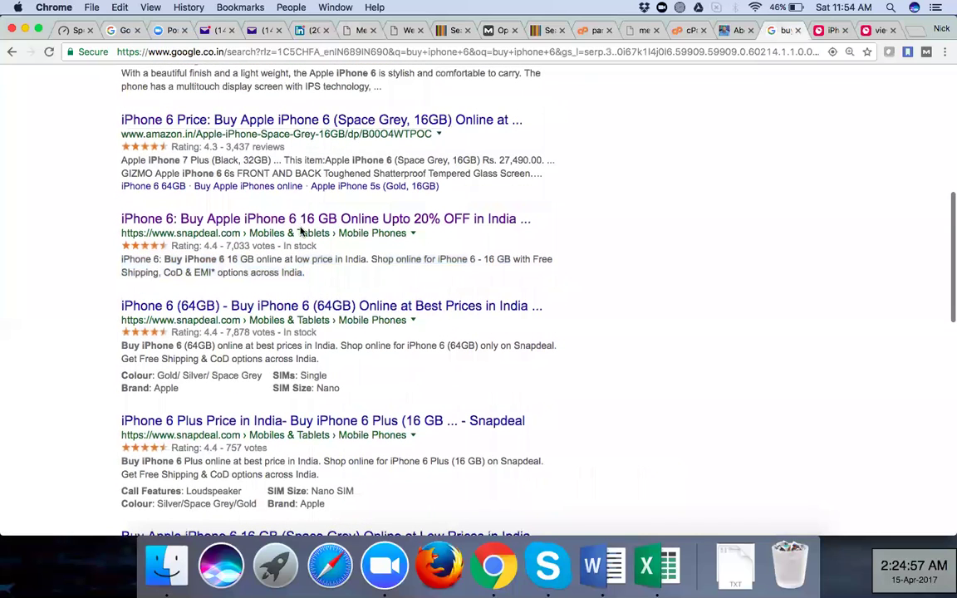
{"action": "scroll", "coordinate": [301, 232], "scroll_direction": "up", "scroll_amount": 4}
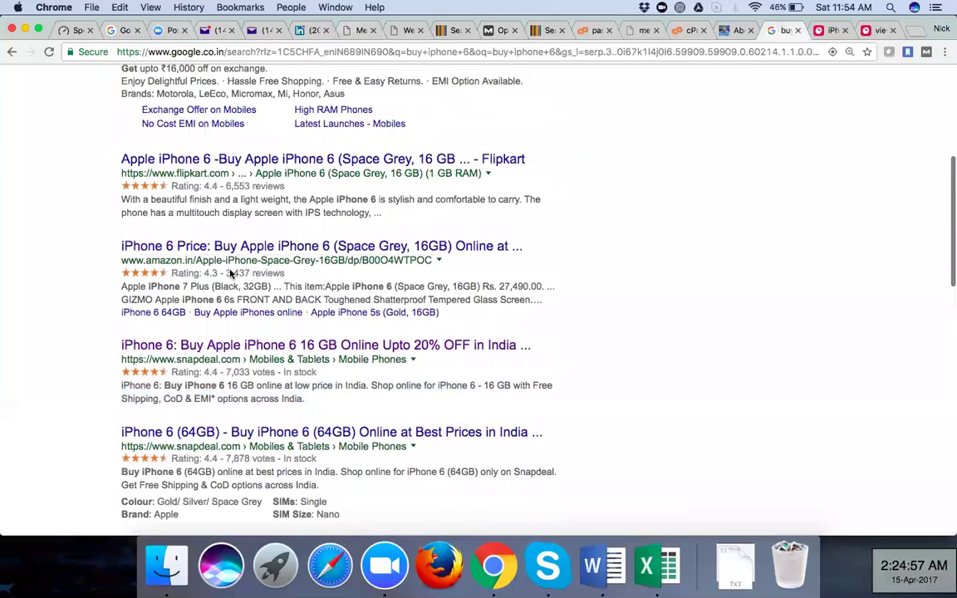
{"action": "scroll", "coordinate": [75, 386], "scroll_direction": "up", "scroll_amount": 10}
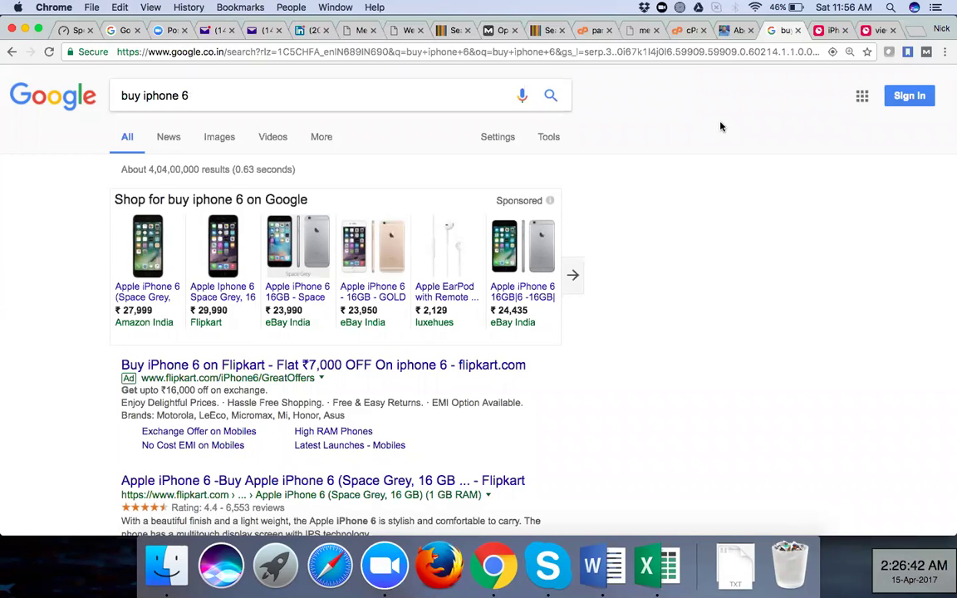
Return to Word and scroll to the Meta Tag Description section with its 130–156 character limit
{"action": "left_click", "coordinate": [604, 567]}
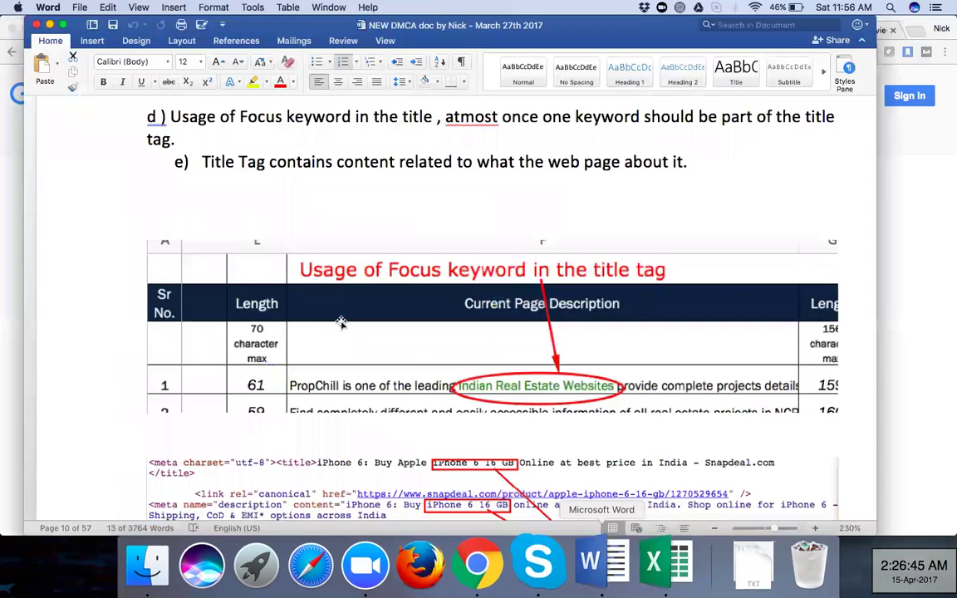
{"action": "scroll", "coordinate": [341, 322], "scroll_direction": "down", "scroll_amount": 1}
{"action": "scroll", "coordinate": [341, 324], "scroll_direction": "down", "scroll_amount": 5}
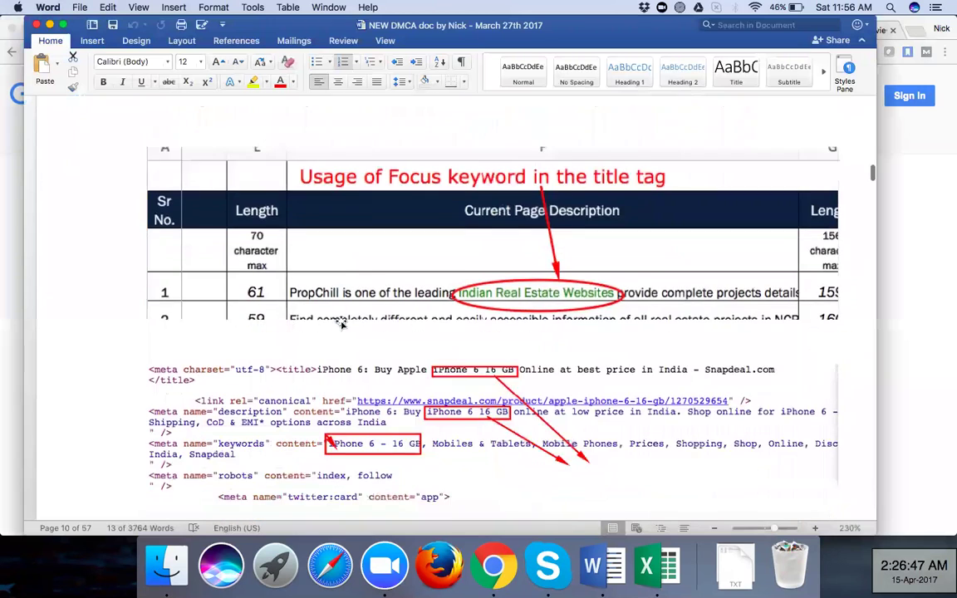
{"action": "scroll", "coordinate": [343, 325], "scroll_direction": "down", "scroll_amount": 1}
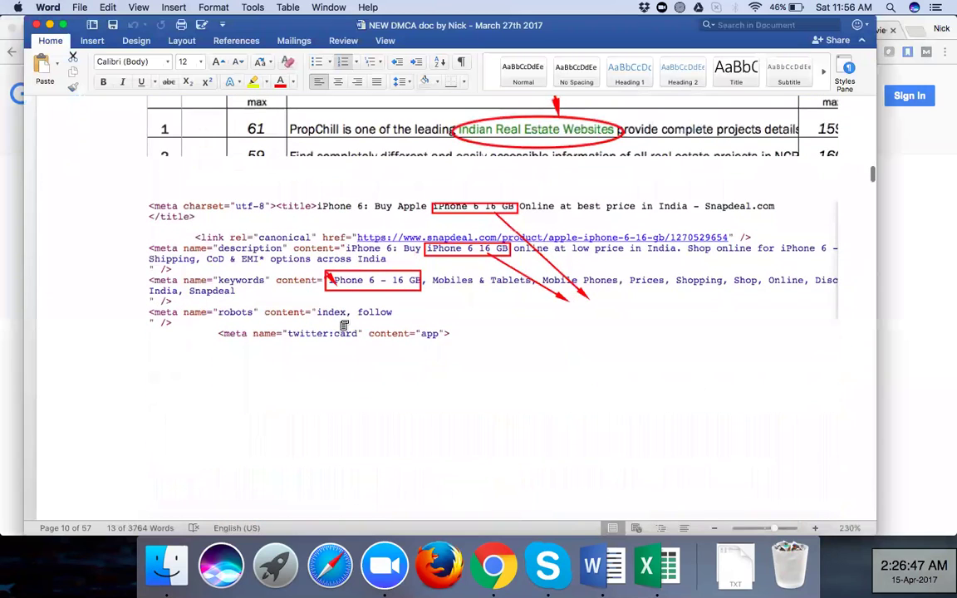
{"action": "scroll", "coordinate": [341, 323], "scroll_direction": "down", "scroll_amount": 5}
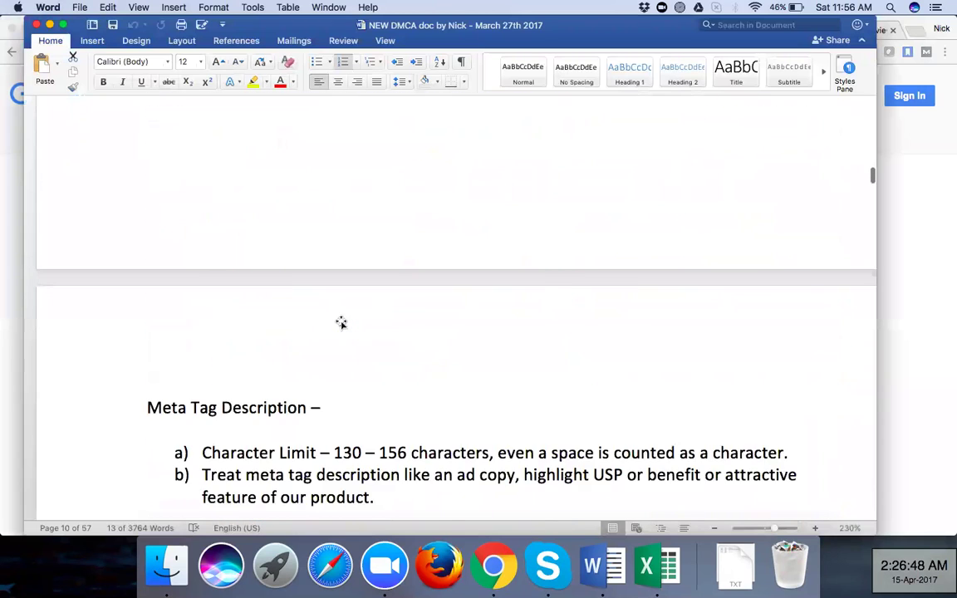
{"action": "scroll", "coordinate": [342, 323], "scroll_direction": "down", "scroll_amount": 6}
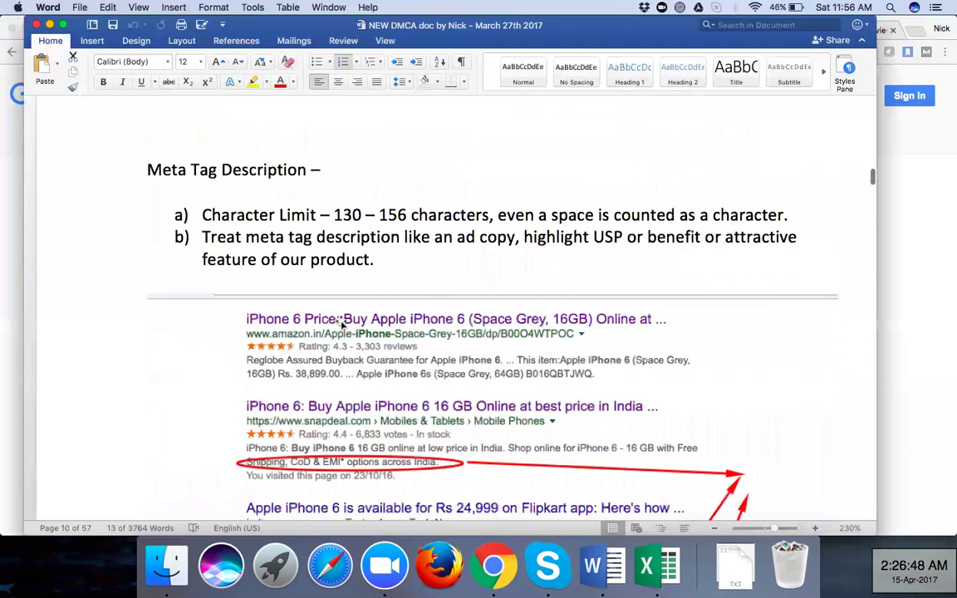
{"action": "scroll", "coordinate": [341, 325], "scroll_direction": "down", "scroll_amount": 1}
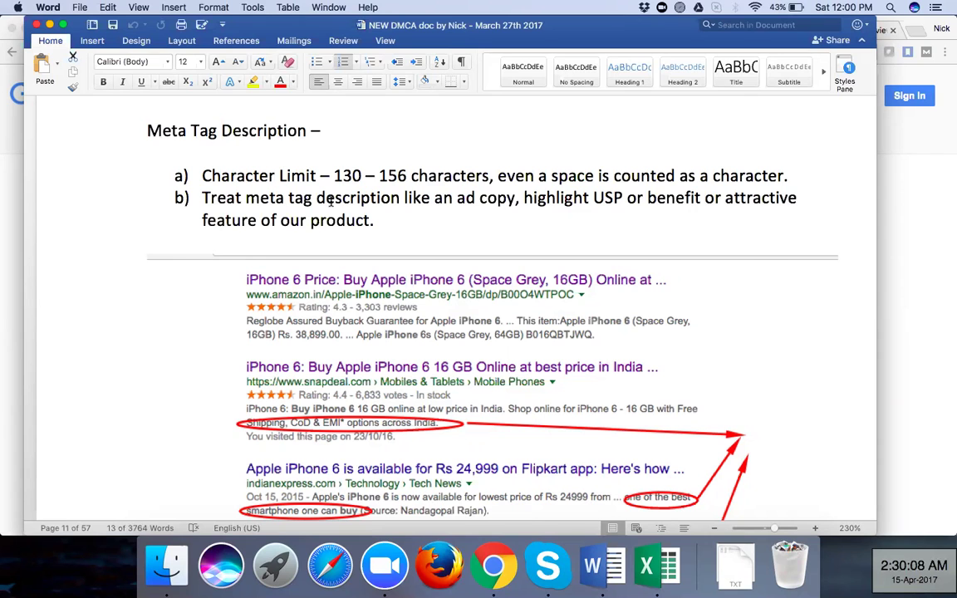
Scroll past the search result screenshots to the PropChill table with focus keyword 'Indian Real Estate Websites'
{"action": "scroll", "coordinate": [216, 331], "scroll_direction": "down", "scroll_amount": 5}
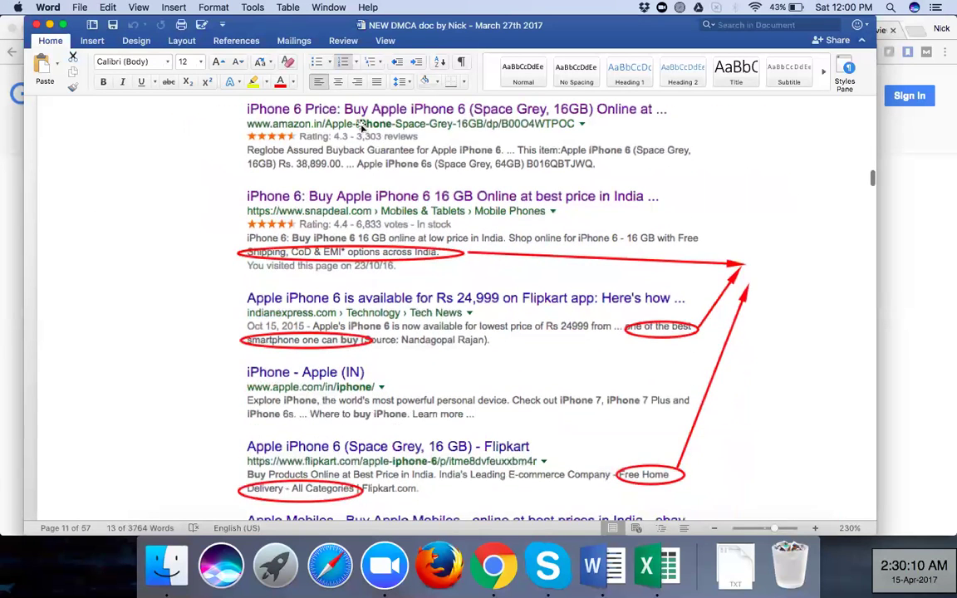
{"action": "scroll", "coordinate": [363, 125], "scroll_direction": "down", "scroll_amount": 2}
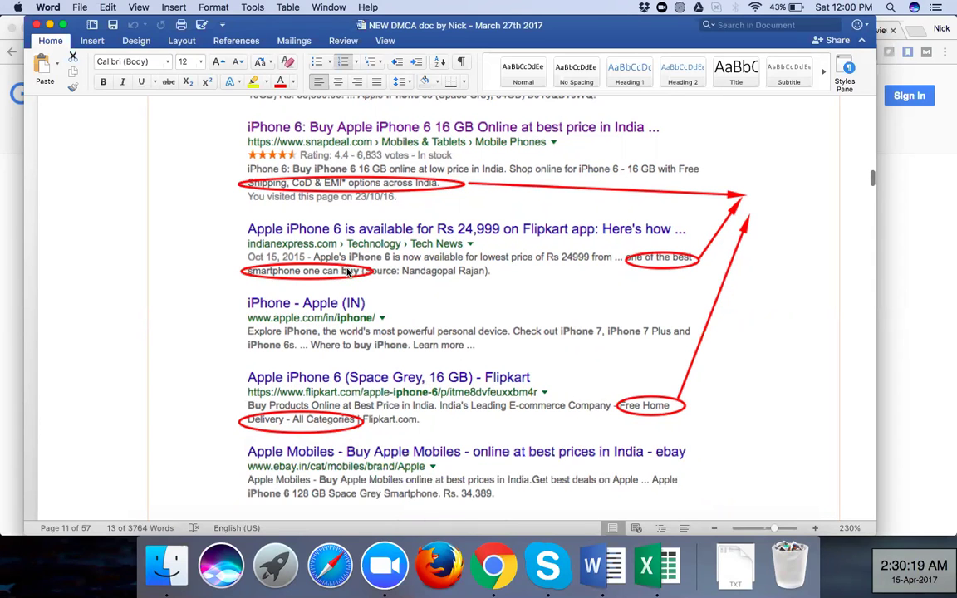
{"action": "scroll", "coordinate": [349, 271], "scroll_direction": "down", "scroll_amount": 3}
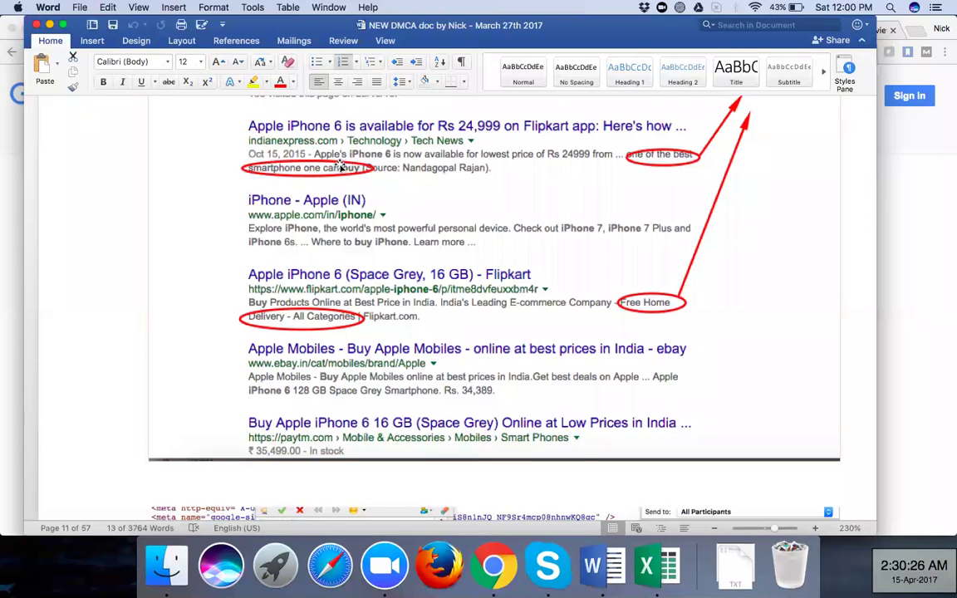
{"action": "scroll", "coordinate": [369, 181], "scroll_direction": "down", "scroll_amount": 5}
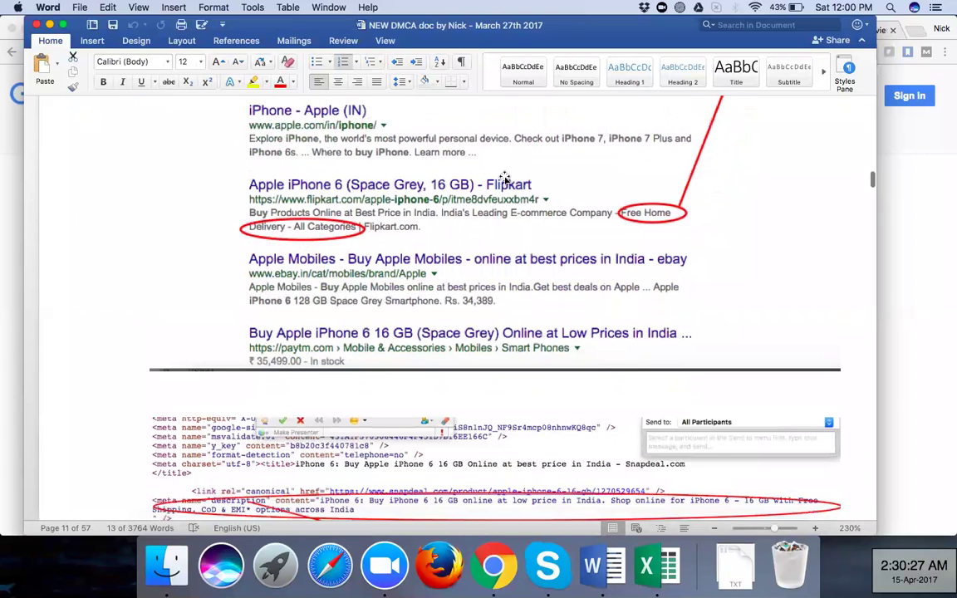
{"action": "scroll", "coordinate": [404, 199], "scroll_direction": "down", "scroll_amount": 2}
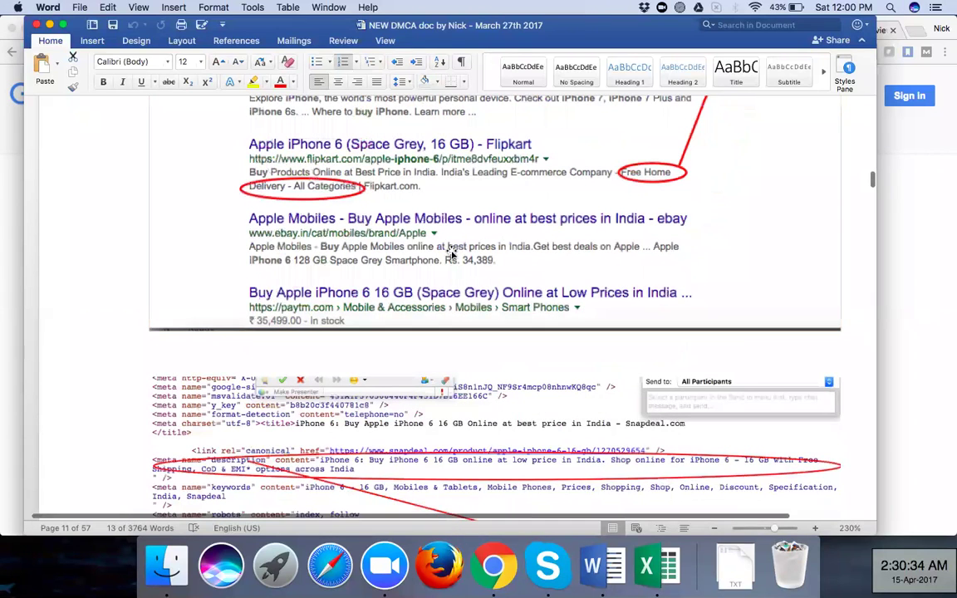
{"action": "scroll", "coordinate": [451, 254], "scroll_direction": "down", "scroll_amount": 1}
{"action": "scroll", "coordinate": [451, 254], "scroll_direction": "up", "scroll_amount": 1}
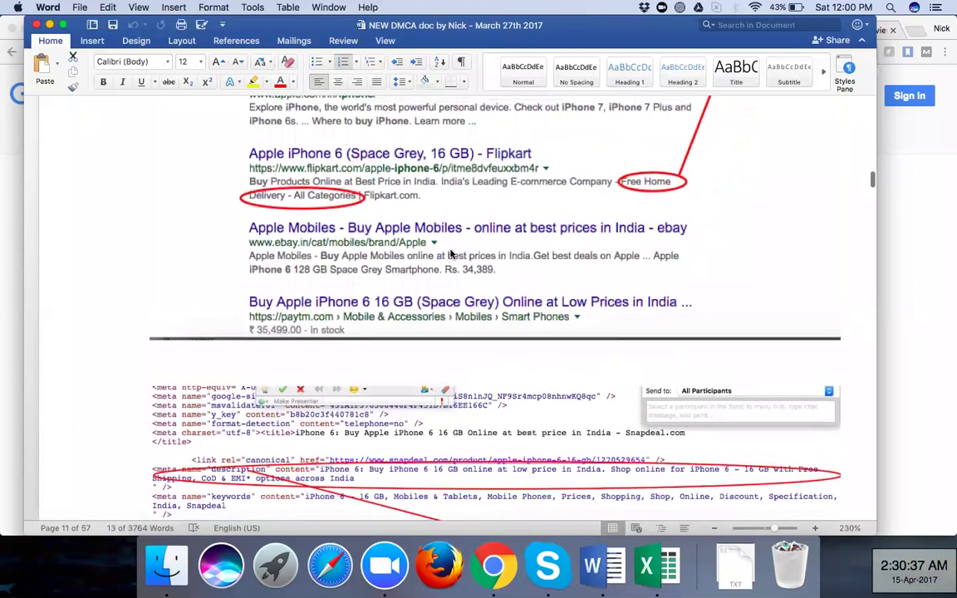
{"action": "scroll", "coordinate": [451, 253], "scroll_direction": "down", "scroll_amount": 1}
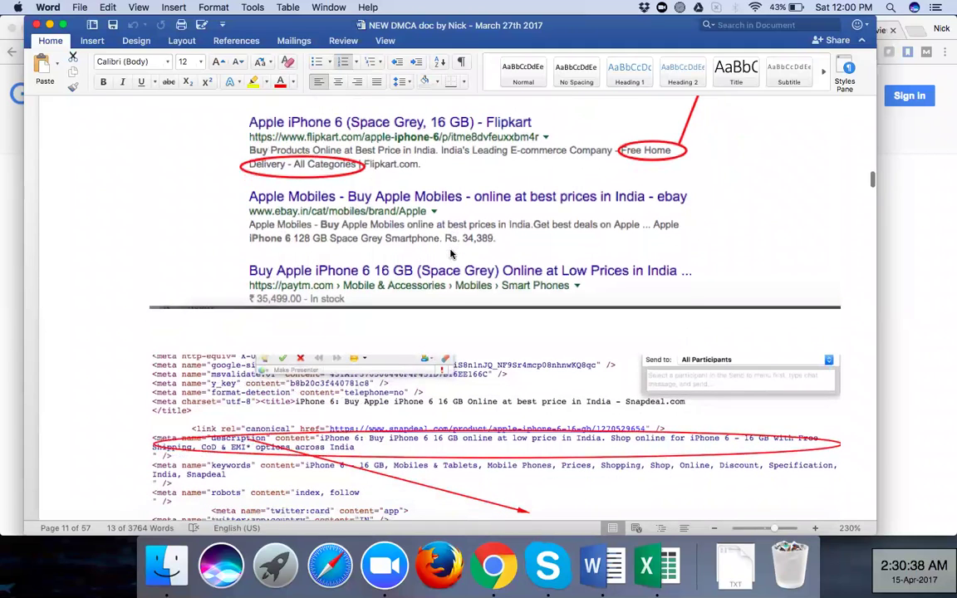
{"action": "scroll", "coordinate": [451, 253], "scroll_direction": "down", "scroll_amount": 2}
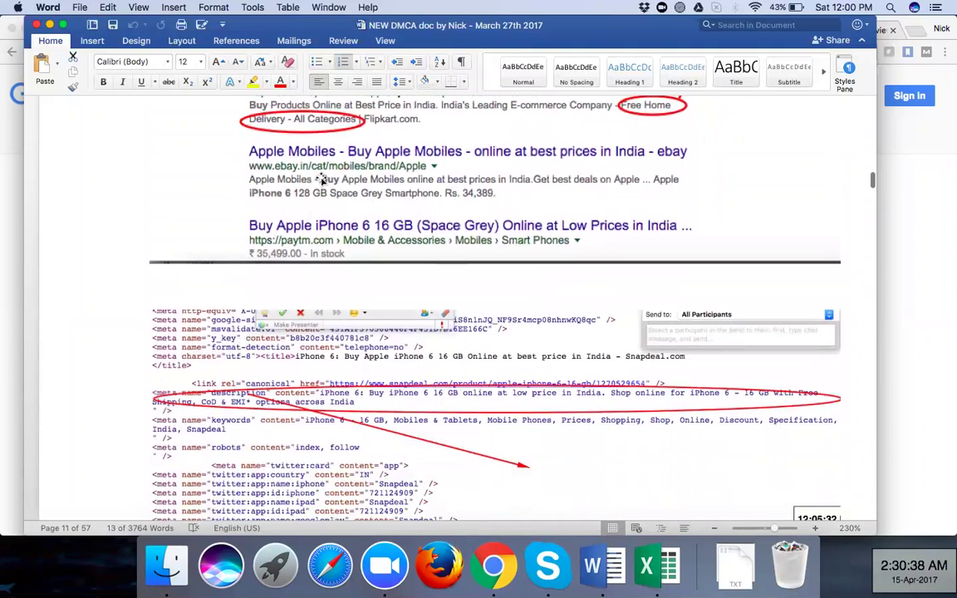
{"action": "scroll", "coordinate": [322, 179], "scroll_direction": "down", "scroll_amount": 8}
{"action": "scroll", "coordinate": [321, 176], "scroll_direction": "up", "scroll_amount": 7}
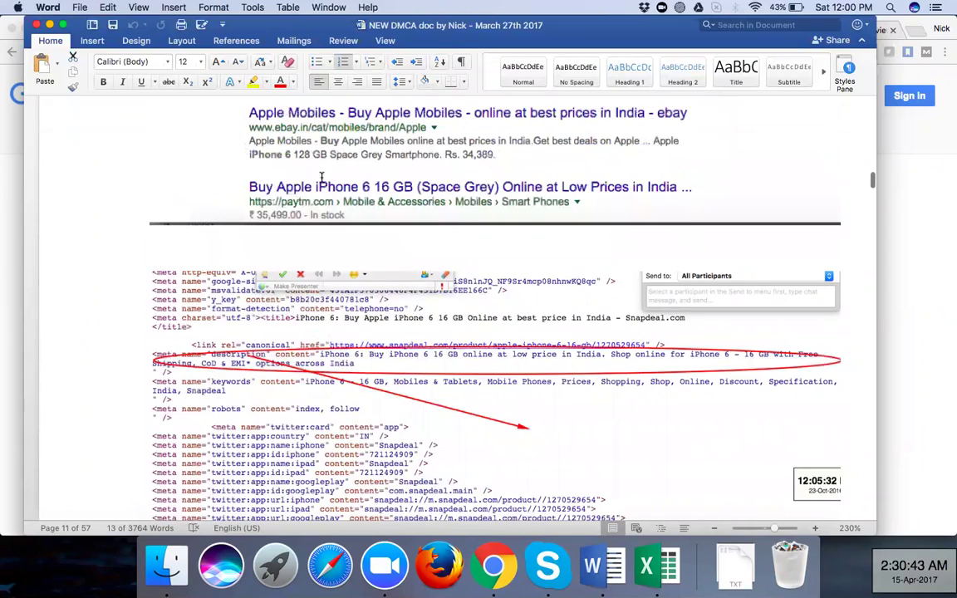
{"action": "scroll", "coordinate": [322, 179], "scroll_direction": "up", "scroll_amount": 10}
{"action": "scroll", "coordinate": [320, 178], "scroll_direction": "down", "scroll_amount": 3}
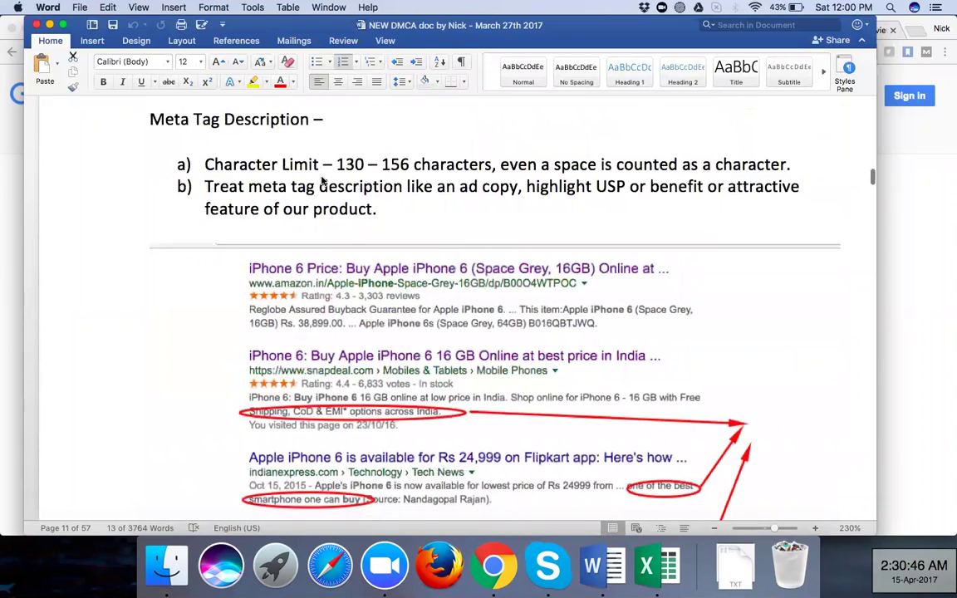
{"action": "scroll", "coordinate": [323, 178], "scroll_direction": "down", "scroll_amount": 2}
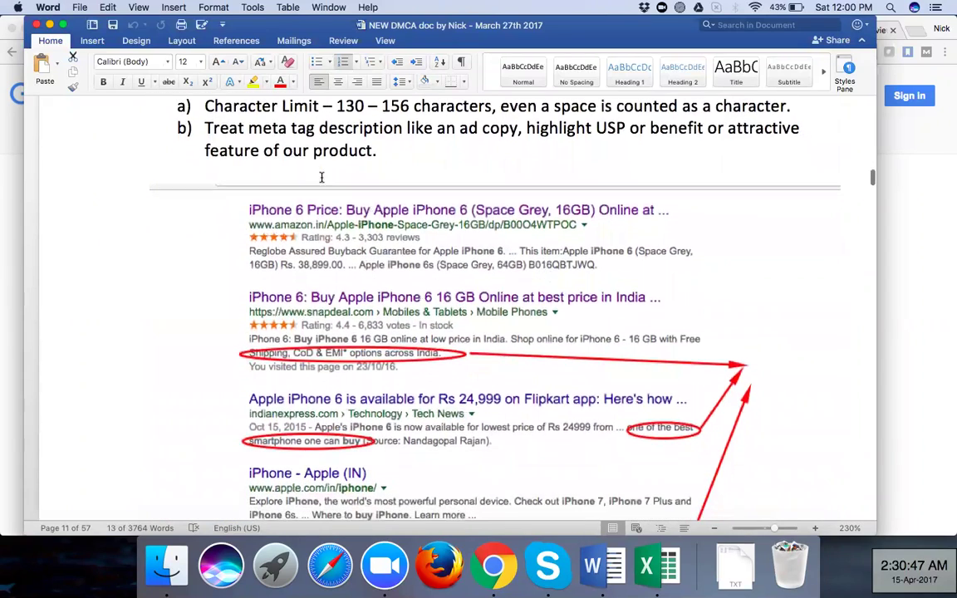
{"action": "scroll", "coordinate": [322, 180], "scroll_direction": "down", "scroll_amount": 2}
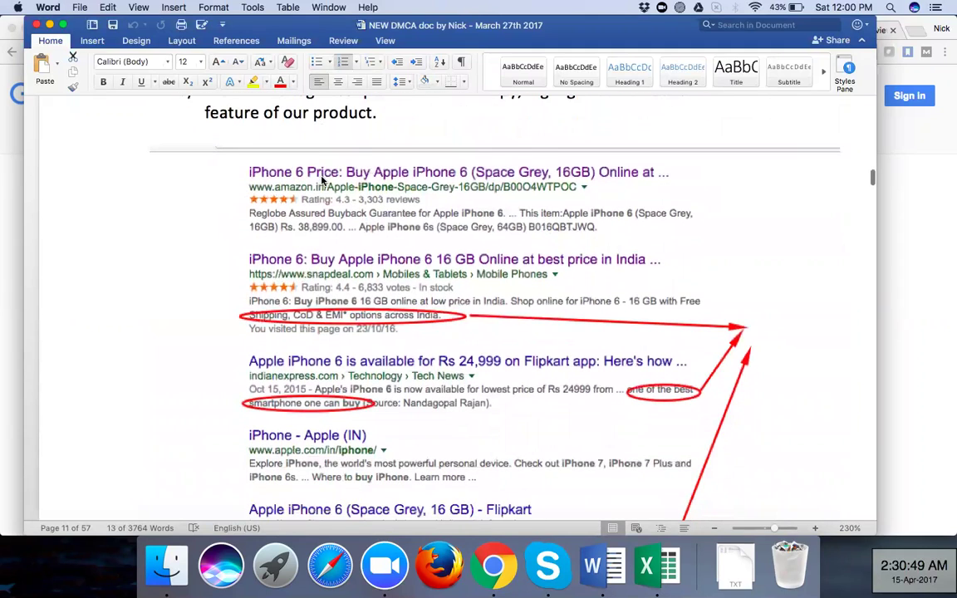
{"action": "scroll", "coordinate": [322, 179], "scroll_direction": "down", "scroll_amount": 3}
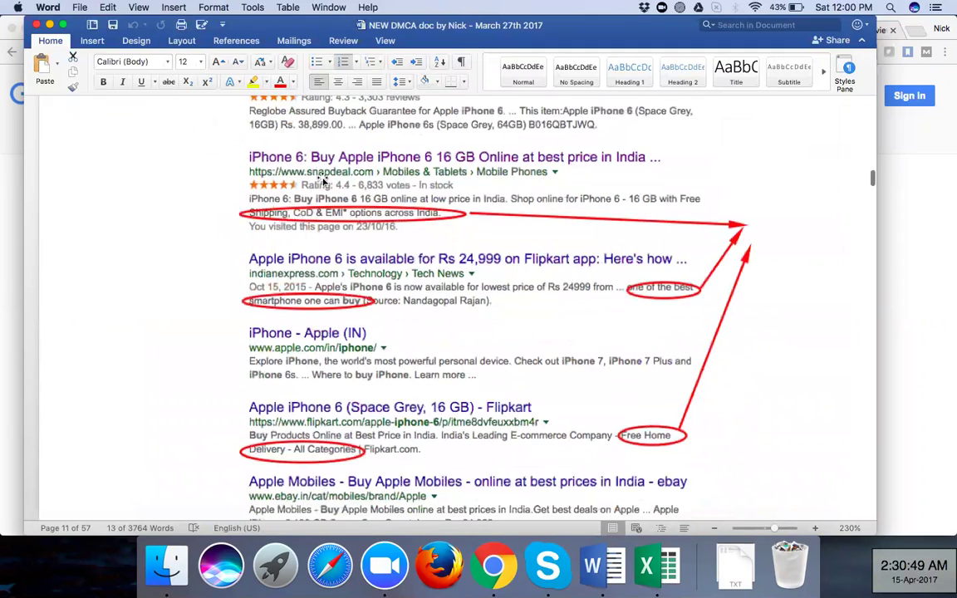
{"action": "scroll", "coordinate": [322, 179], "scroll_direction": "down", "scroll_amount": 10}
{"action": "scroll", "coordinate": [322, 179], "scroll_direction": "down", "scroll_amount": 5}
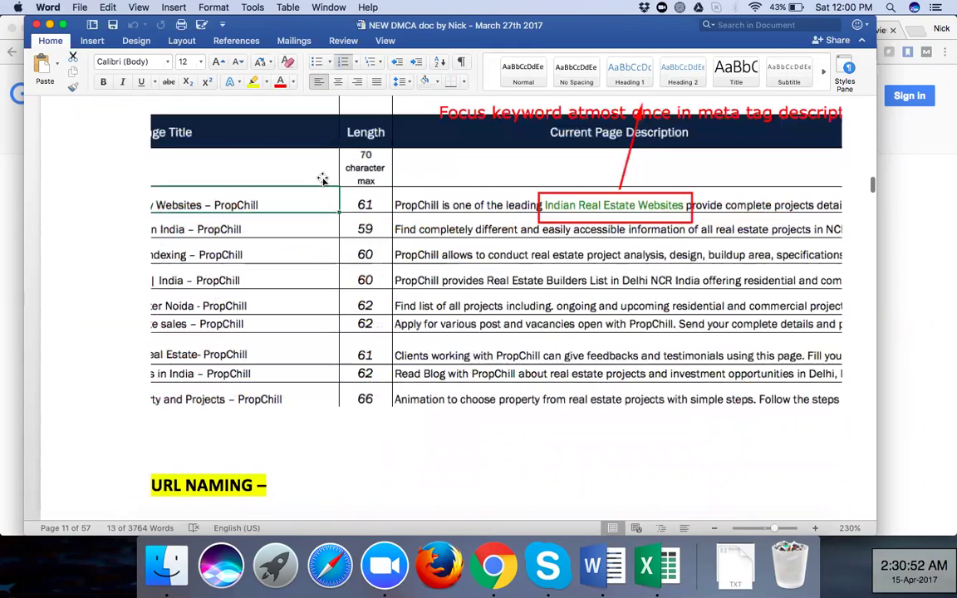
Scroll up slightly to show the PropChill page titles table with 59–66 character lengths
{"action": "scroll", "coordinate": [323, 180], "scroll_direction": "up", "scroll_amount": 1}
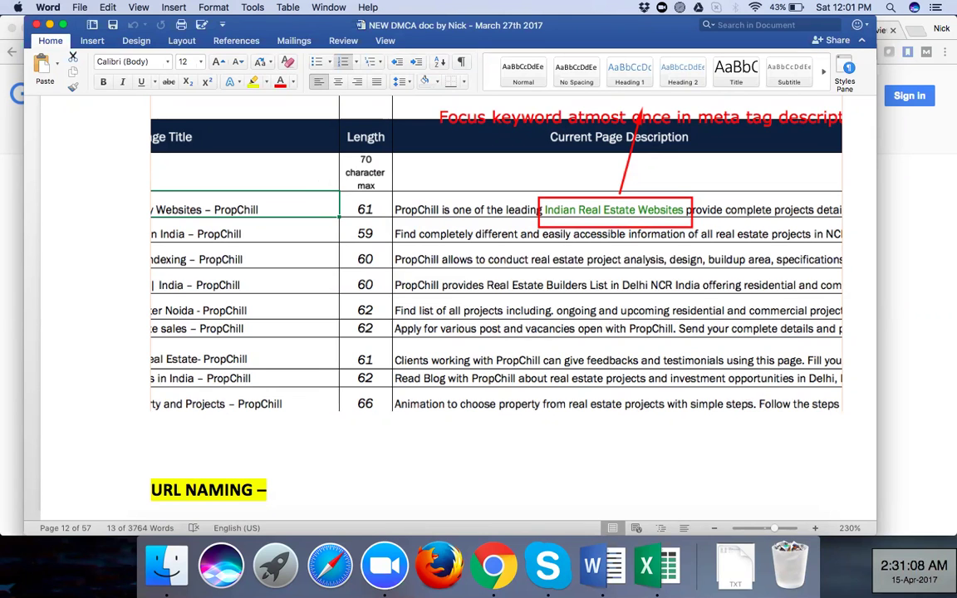
{"action": "left_click", "coordinate": [648, 566]}
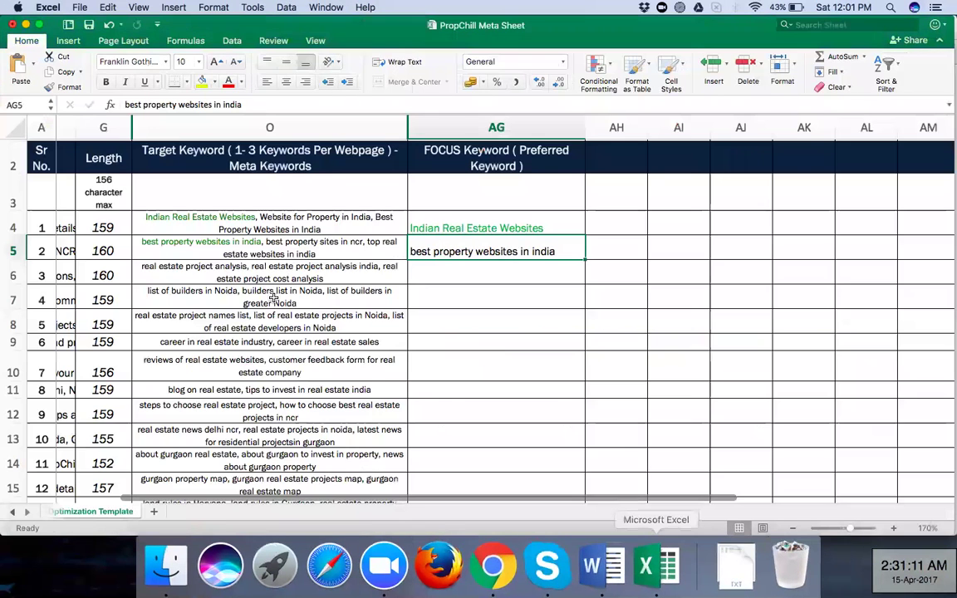
{"action": "scroll", "coordinate": [271, 297], "scroll_direction": "left", "scroll_amount": 3}
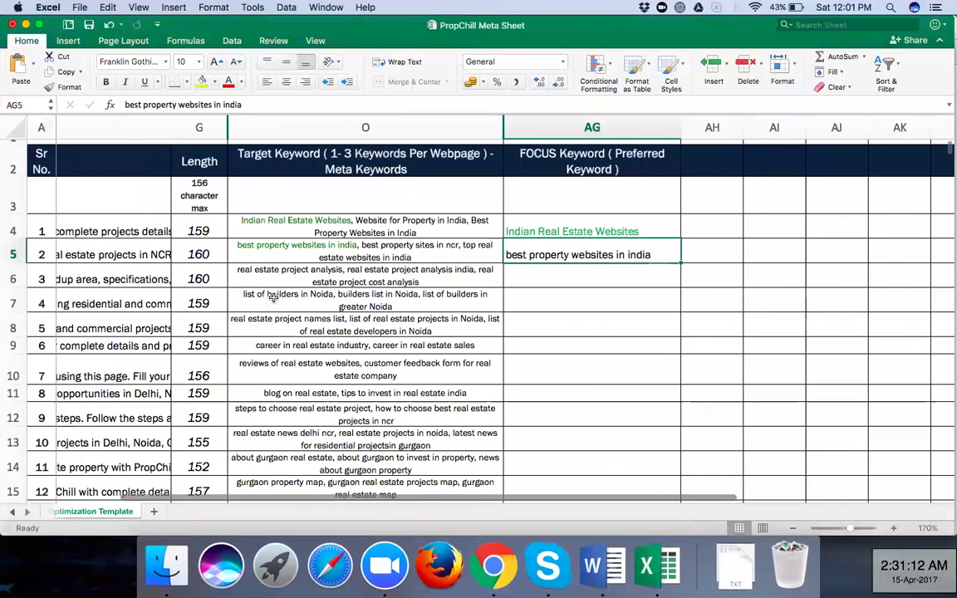
{"action": "scroll", "coordinate": [272, 297], "scroll_direction": "left", "scroll_amount": 5}
{"action": "scroll", "coordinate": [272, 297], "scroll_direction": "left", "scroll_amount": 5}
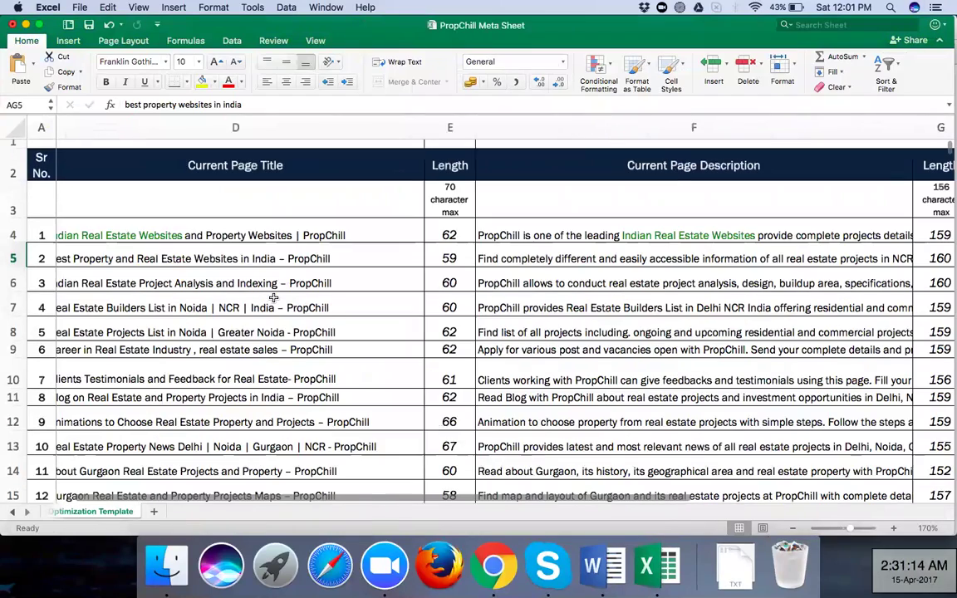
{"action": "scroll", "coordinate": [273, 298], "scroll_direction": "left", "scroll_amount": 3}
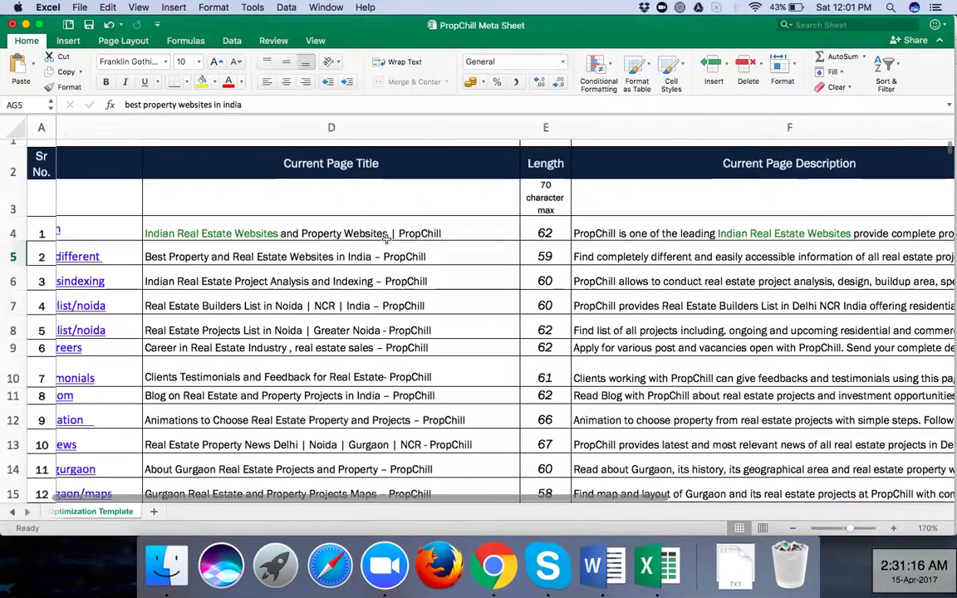
{"action": "scroll", "coordinate": [375, 208], "scroll_direction": "right", "scroll_amount": 8}
{"action": "left_click", "coordinate": [427, 220]}
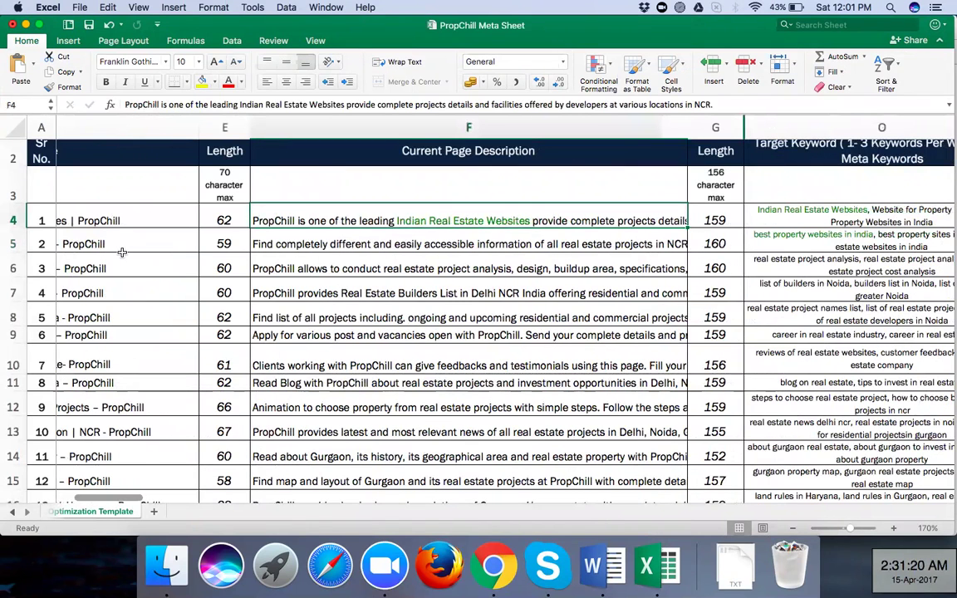
{"action": "scroll", "coordinate": [122, 249], "scroll_direction": "left", "scroll_amount": 1}
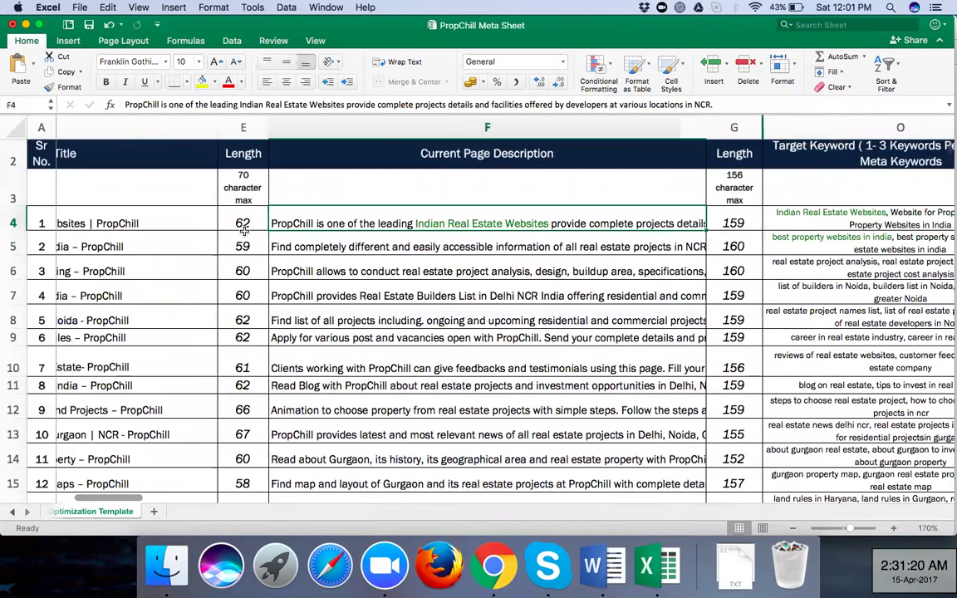
{"action": "scroll", "coordinate": [243, 231], "scroll_direction": "left", "scroll_amount": 2}
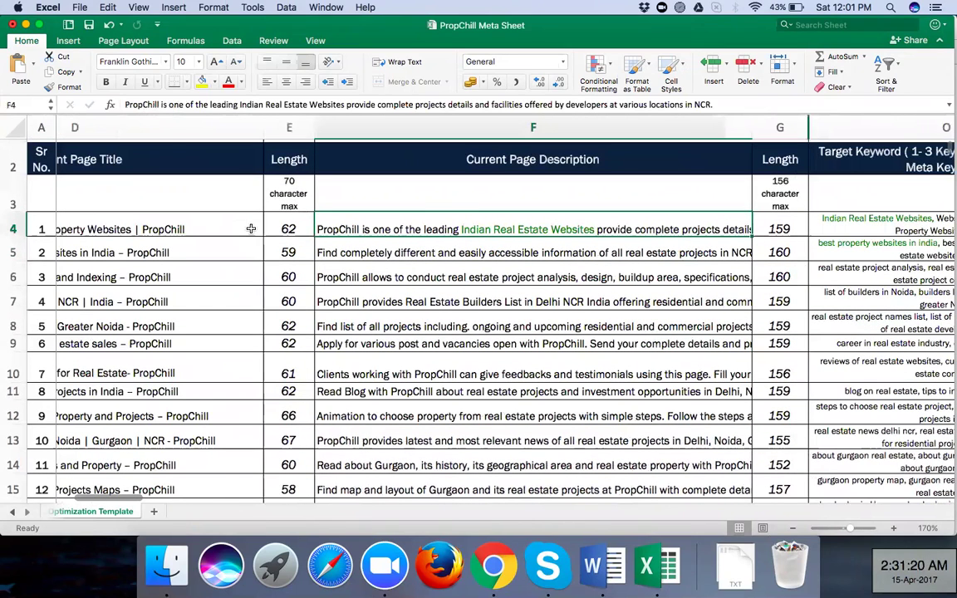
{"action": "scroll", "coordinate": [250, 229], "scroll_direction": "left", "scroll_amount": 5}
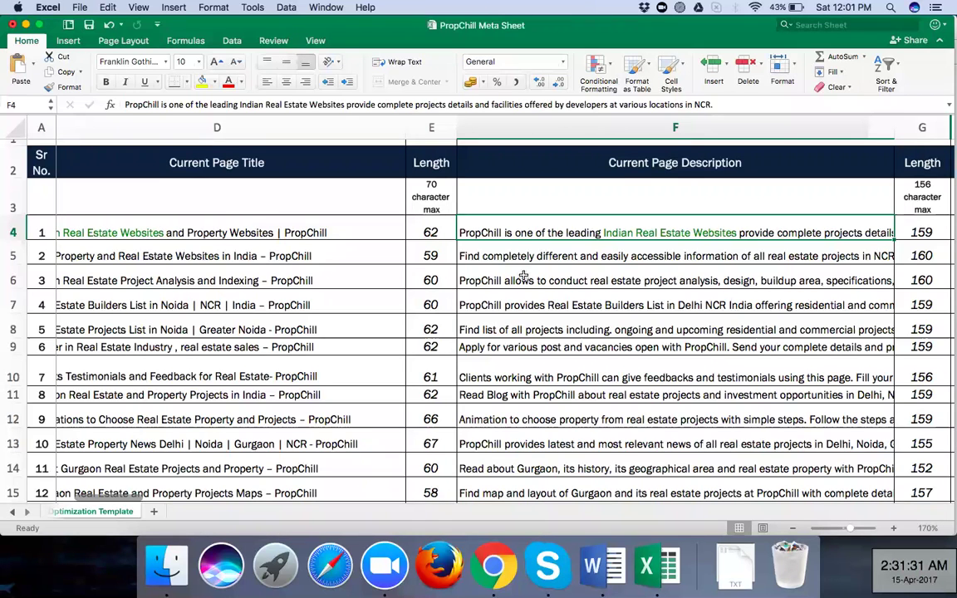
{"action": "scroll", "coordinate": [499, 262], "scroll_direction": "right", "scroll_amount": 2}
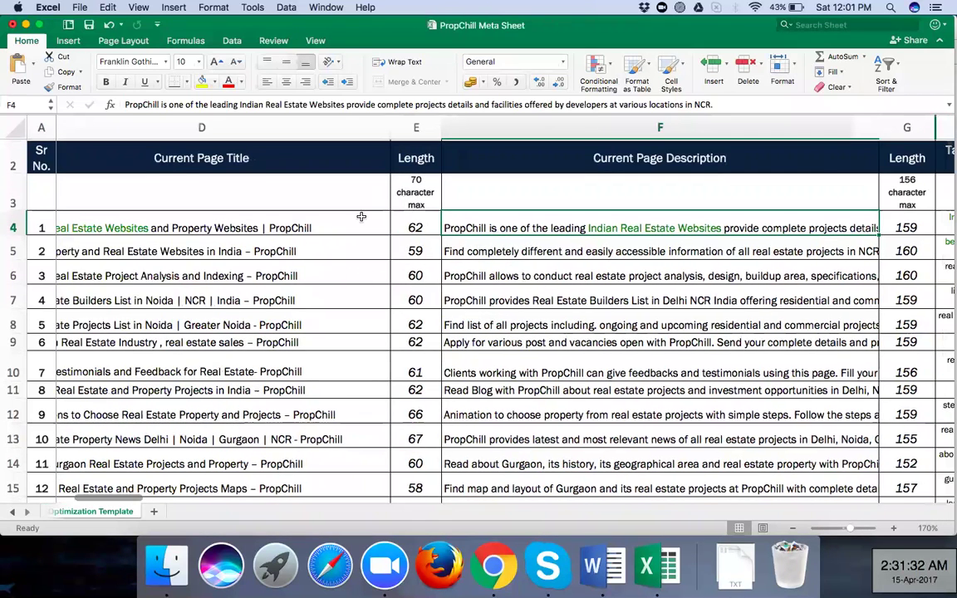
{"action": "scroll", "coordinate": [361, 217], "scroll_direction": "right", "scroll_amount": 3}
{"action": "scroll", "coordinate": [477, 218], "scroll_direction": "right", "scroll_amount": 3}
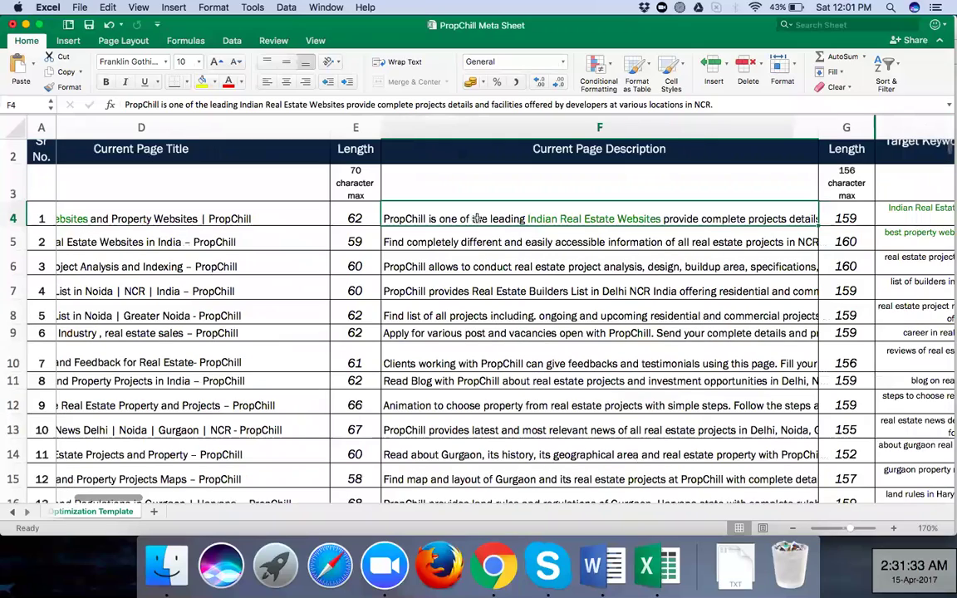
{"action": "scroll", "coordinate": [478, 218], "scroll_direction": "right", "scroll_amount": 10}
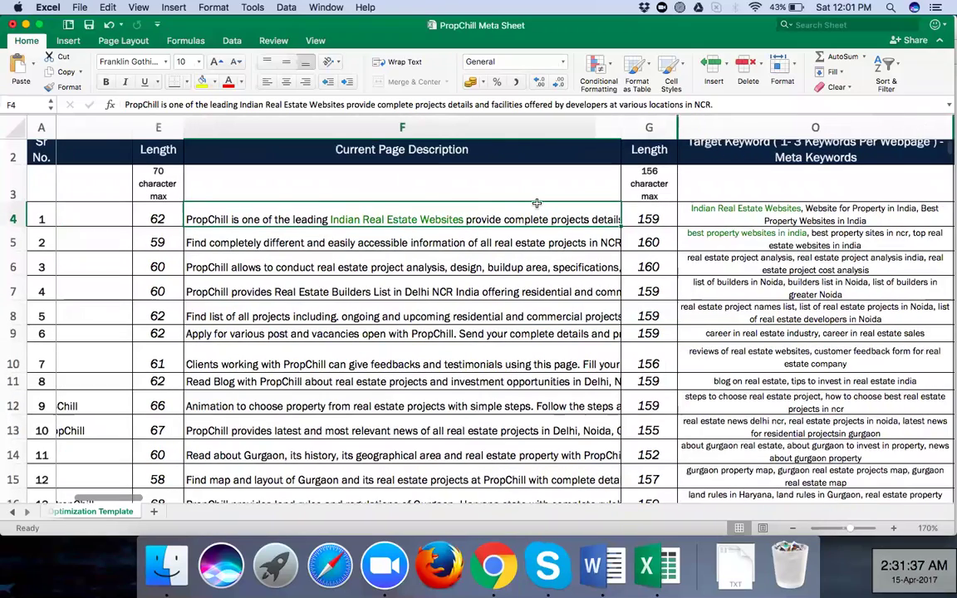
{"action": "scroll", "coordinate": [523, 231], "scroll_direction": "right", "scroll_amount": 5}
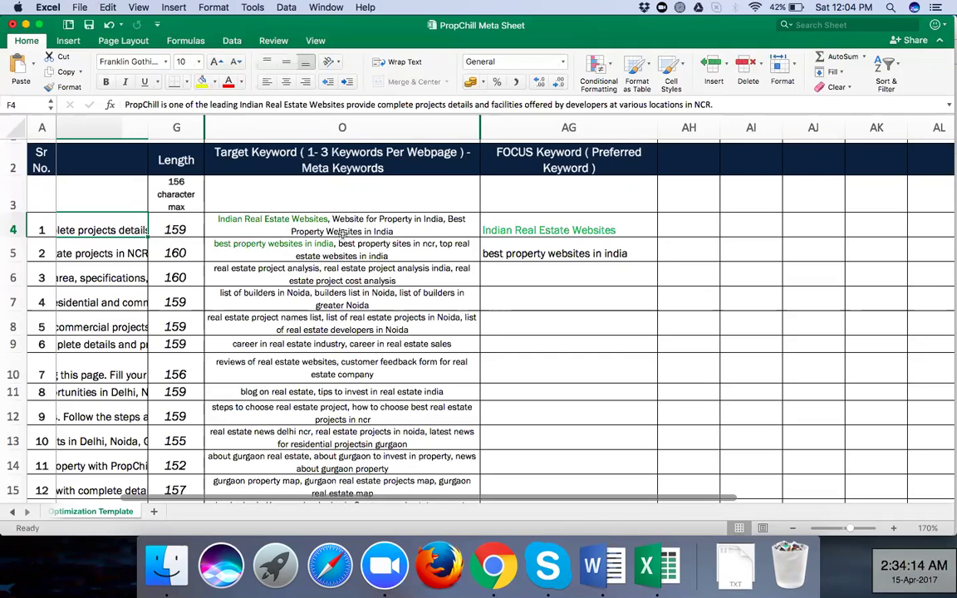
Scroll back across the page titles and descriptions in columns D–G of the PropChill sheet
{"action": "scroll", "coordinate": [344, 235], "scroll_direction": "left", "scroll_amount": 5}
{"action": "scroll", "coordinate": [343, 235], "scroll_direction": "up", "scroll_amount": 1}
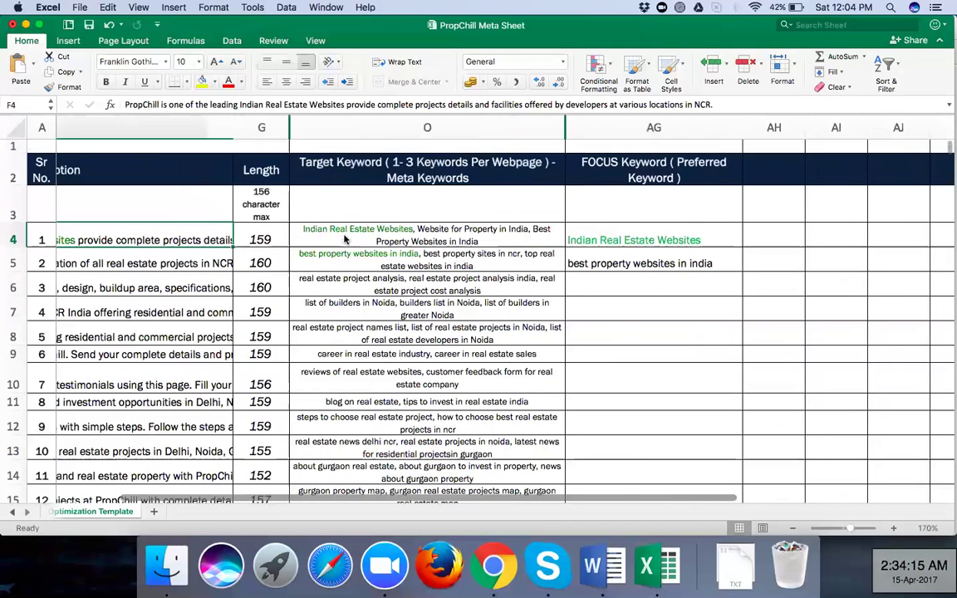
{"action": "scroll", "coordinate": [344, 238], "scroll_direction": "left", "scroll_amount": 2}
{"action": "scroll", "coordinate": [456, 238], "scroll_direction": "left", "scroll_amount": 10}
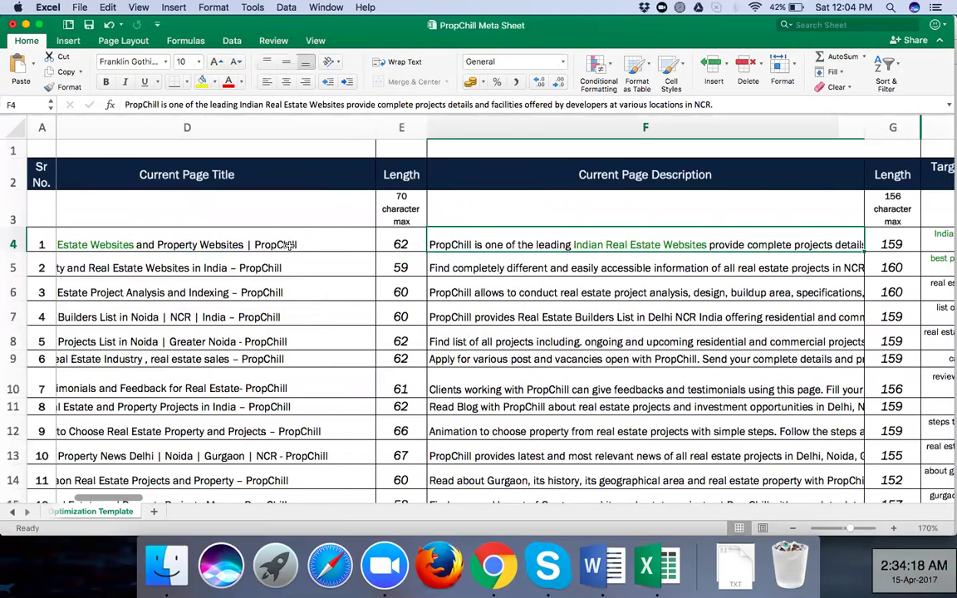
{"action": "scroll", "coordinate": [291, 249], "scroll_direction": "down", "scroll_amount": 1}
{"action": "scroll", "coordinate": [291, 249], "scroll_direction": "left", "scroll_amount": 1}
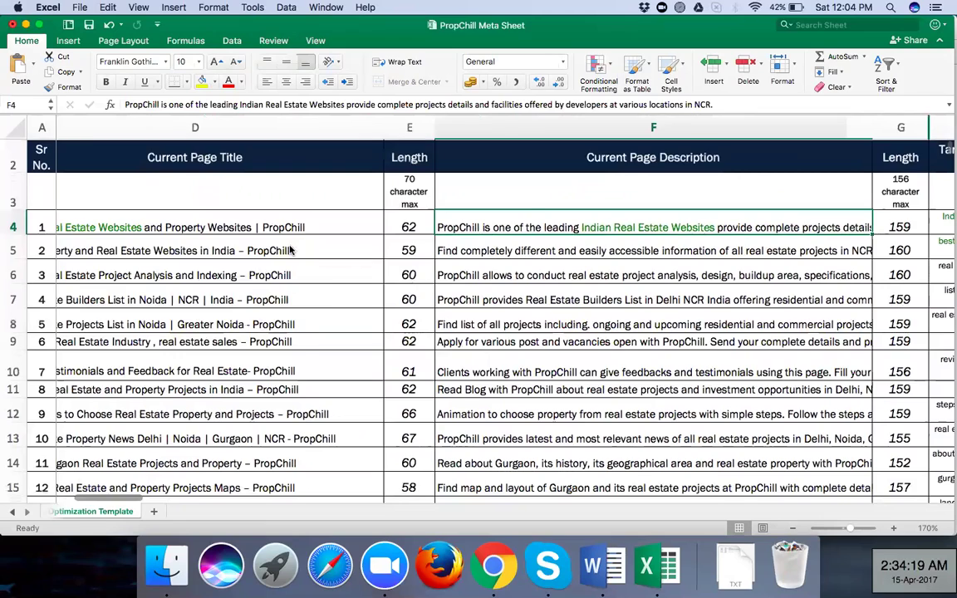
{"action": "scroll", "coordinate": [290, 250], "scroll_direction": "down", "scroll_amount": 4}
{"action": "scroll", "coordinate": [290, 249], "scroll_direction": "left", "scroll_amount": 1}
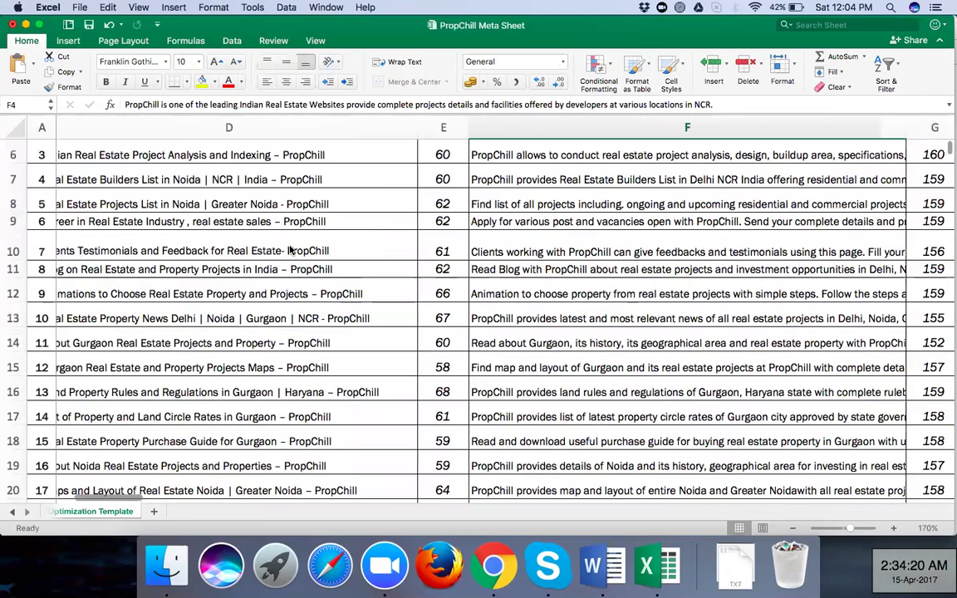
{"action": "scroll", "coordinate": [291, 250], "scroll_direction": "up", "scroll_amount": 5}
{"action": "scroll", "coordinate": [290, 249], "scroll_direction": "left", "scroll_amount": 3}
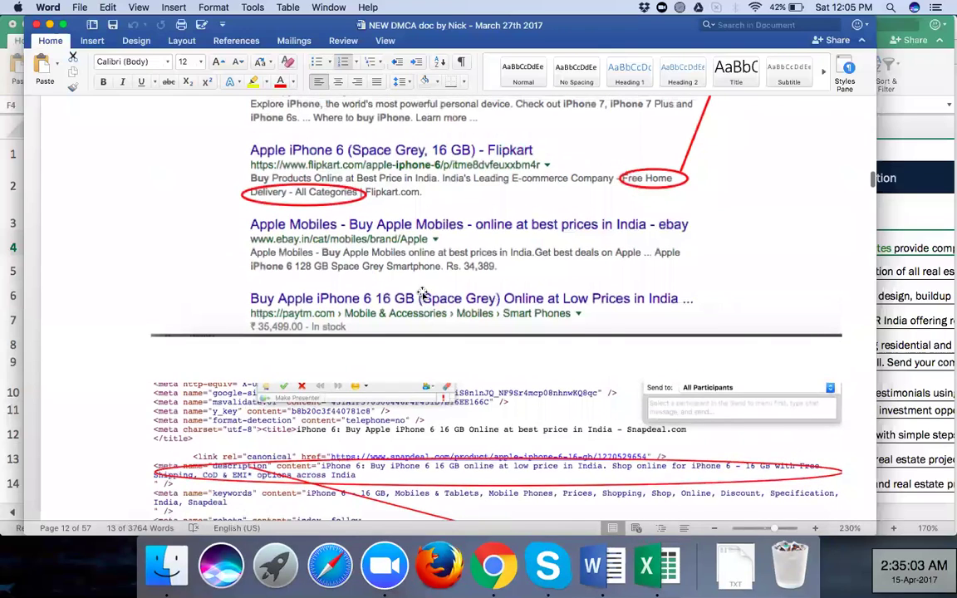
Look over the Flipkart and Snapdeal search result screenshots, then return to the PropChill Meta Sheet
{"action": "scroll", "coordinate": [423, 291], "scroll_direction": "up", "scroll_amount": 5}
{"action": "scroll", "coordinate": [423, 293], "scroll_direction": "up", "scroll_amount": 1}
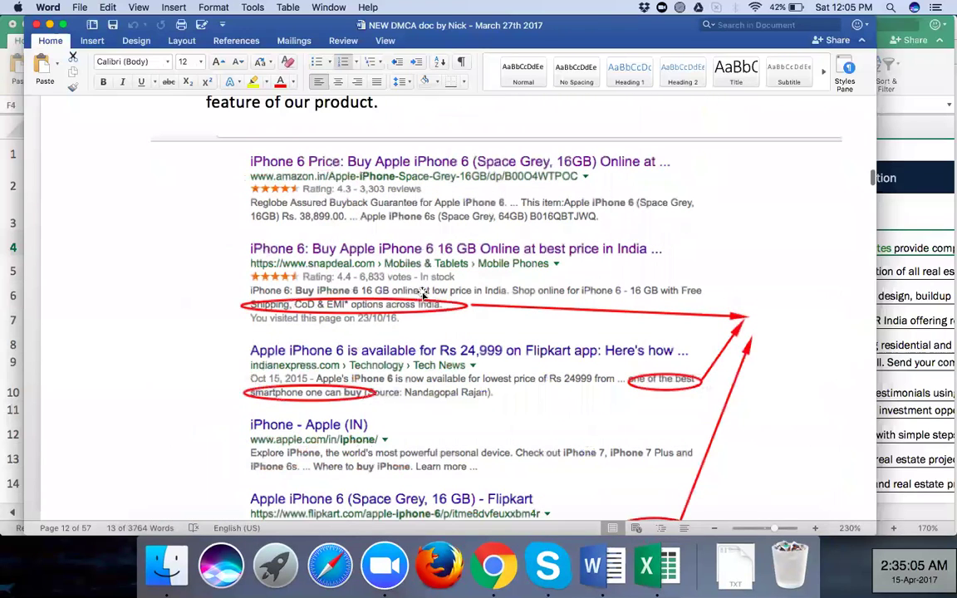
{"action": "scroll", "coordinate": [422, 293], "scroll_direction": "down", "scroll_amount": 4}
{"action": "scroll", "coordinate": [423, 293], "scroll_direction": "down", "scroll_amount": 2}
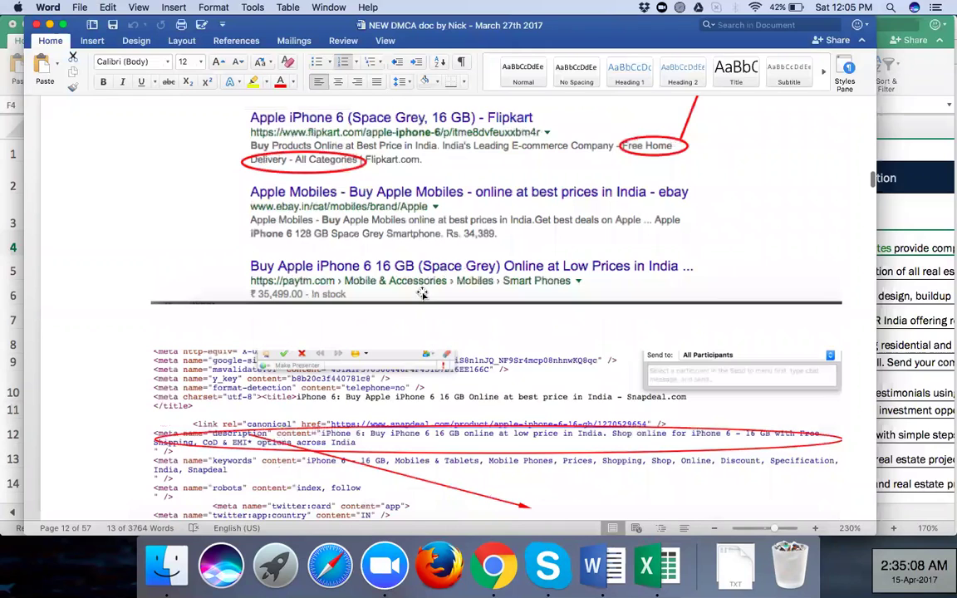
{"action": "scroll", "coordinate": [423, 293], "scroll_direction": "down", "scroll_amount": 5}
{"action": "key", "text": "super+Tab"}
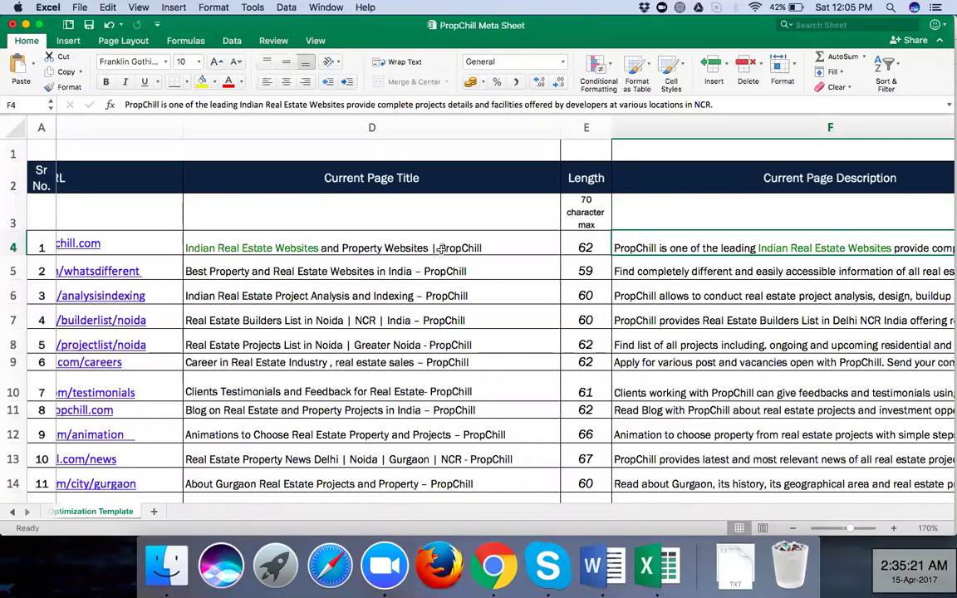
{"action": "left_click", "coordinate": [657, 197]}
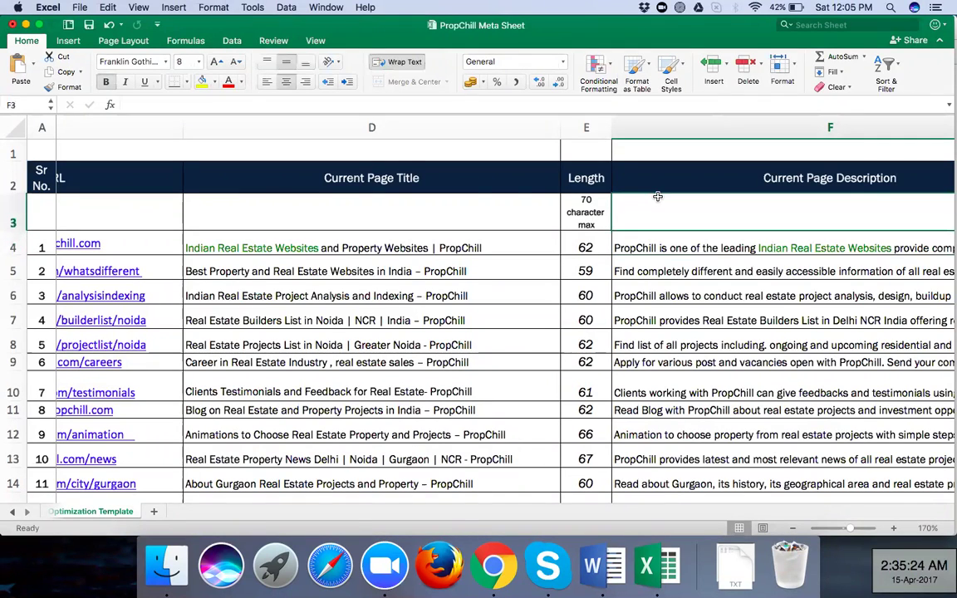
{"action": "scroll", "coordinate": [657, 196], "scroll_direction": "right", "scroll_amount": 3}
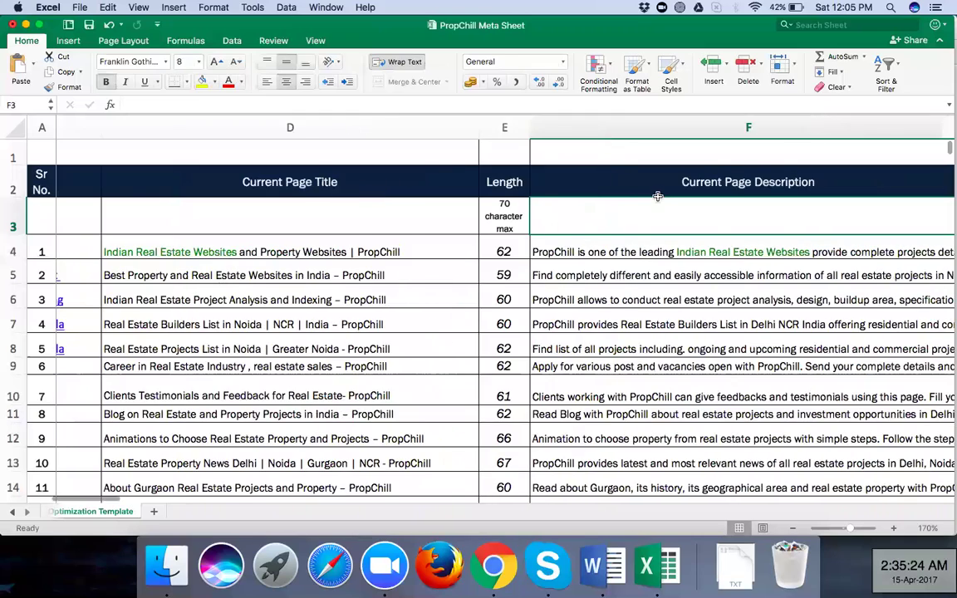
{"action": "scroll", "coordinate": [392, 244], "scroll_direction": "right", "scroll_amount": 20}
{"action": "scroll", "coordinate": [391, 245], "scroll_direction": "right", "scroll_amount": 5}
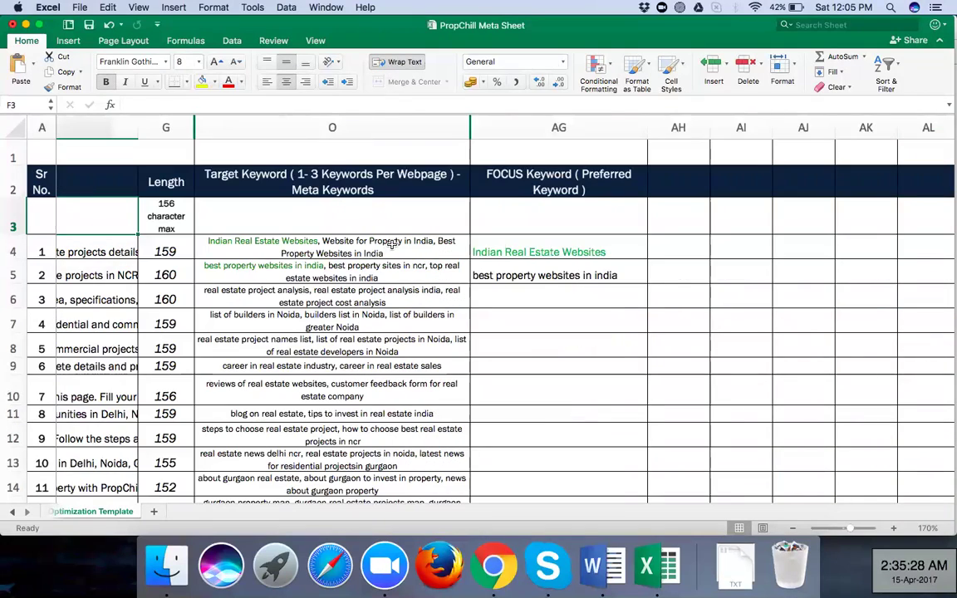
{"action": "scroll", "coordinate": [391, 245], "scroll_direction": "left", "scroll_amount": 1}
{"action": "scroll", "coordinate": [392, 245], "scroll_direction": "left", "scroll_amount": 1}
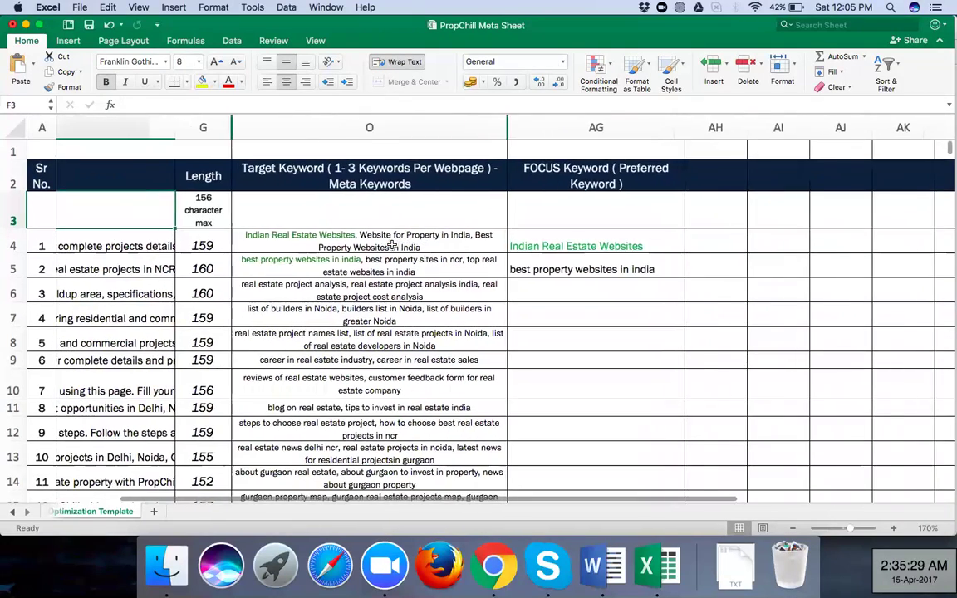
{"action": "scroll", "coordinate": [391, 244], "scroll_direction": "left", "scroll_amount": 10}
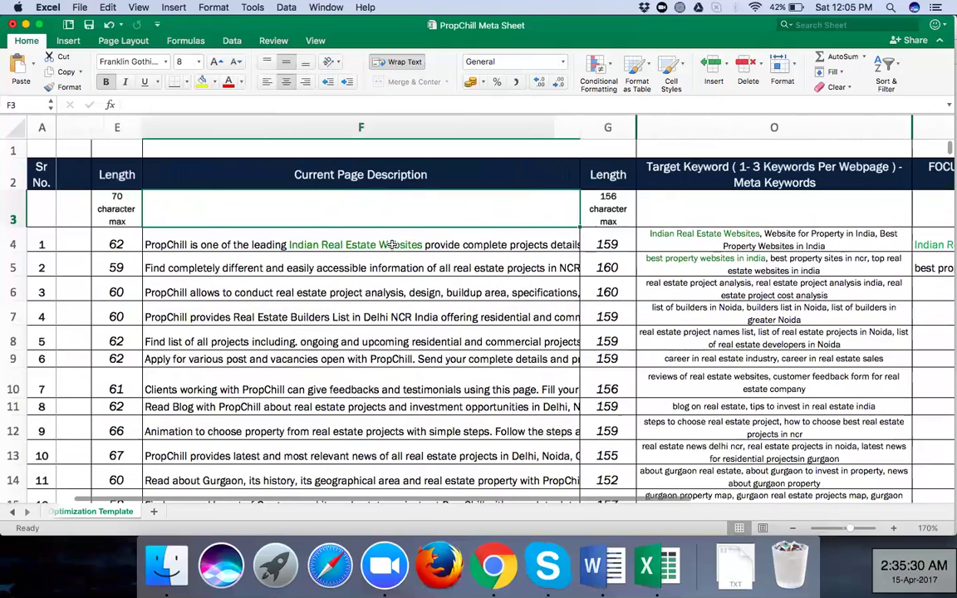
{"action": "scroll", "coordinate": [391, 245], "scroll_direction": "left", "scroll_amount": 10}
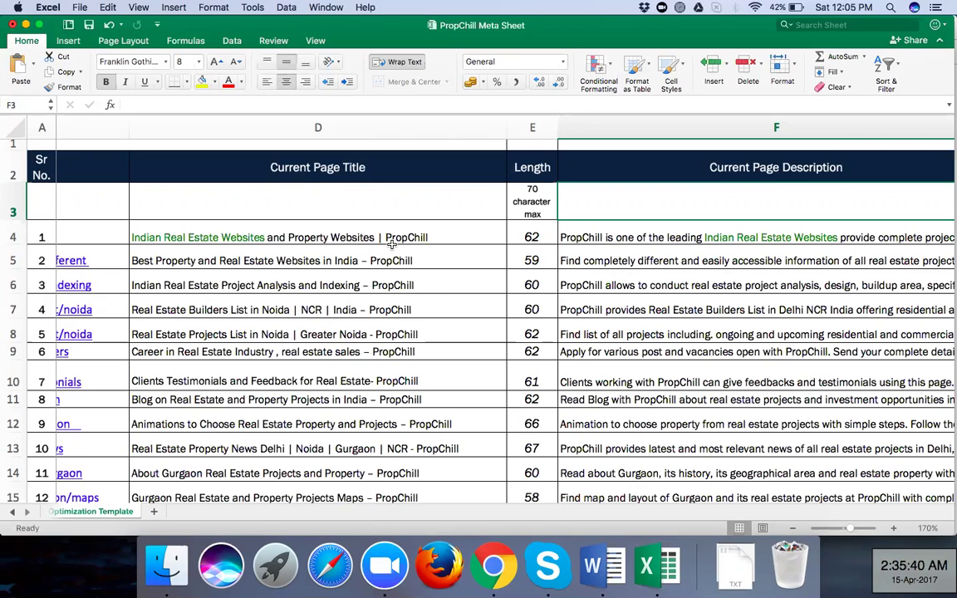
{"action": "left_click", "coordinate": [599, 581]}
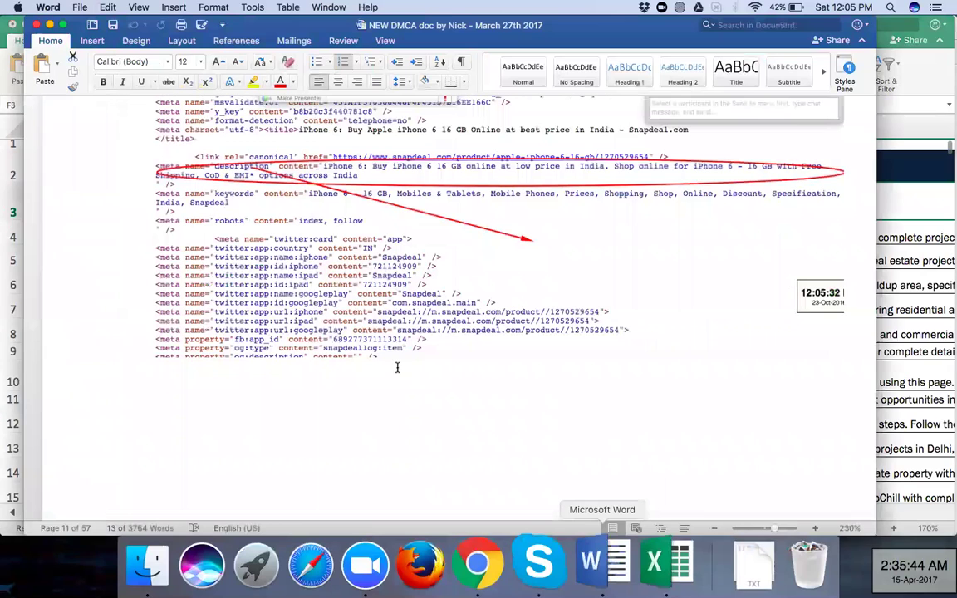
Scroll down to the URL NAMING notes, then switch to Chrome's Google results for 'buy iphone 6'
{"action": "scroll", "coordinate": [397, 367], "scroll_direction": "down", "scroll_amount": 5}
{"action": "scroll", "coordinate": [398, 367], "scroll_direction": "down", "scroll_amount": 10}
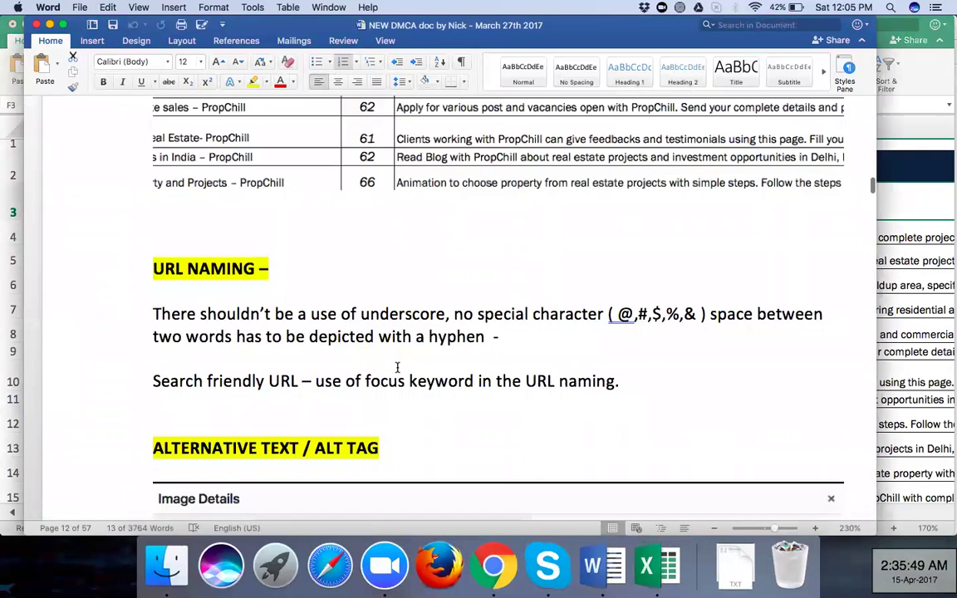
{"action": "left_click", "coordinate": [494, 566]}
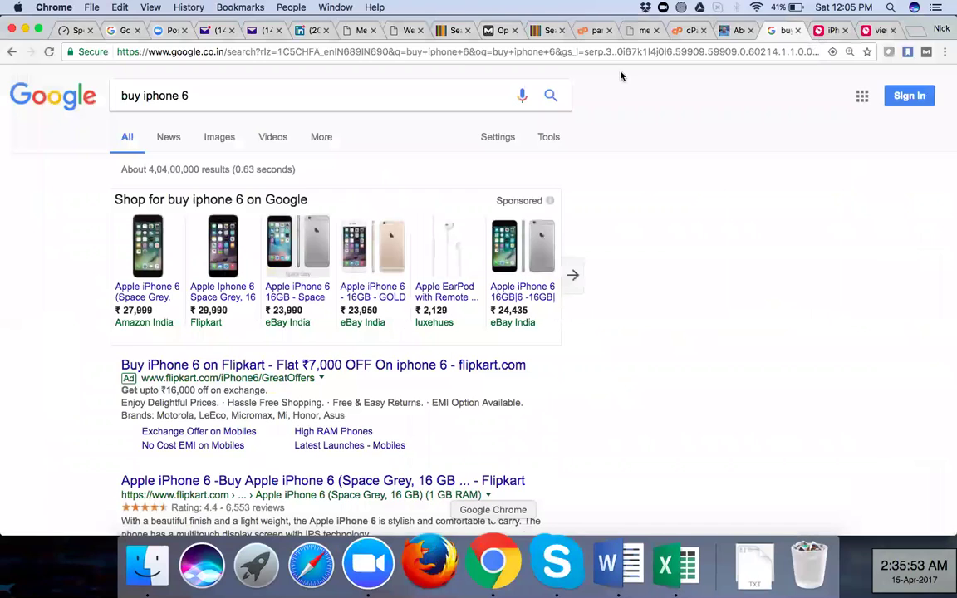
Close the Snapdeal iPhone 6 product page and its source tab, leaving a new blank tab
{"action": "left_click", "coordinate": [825, 31]}
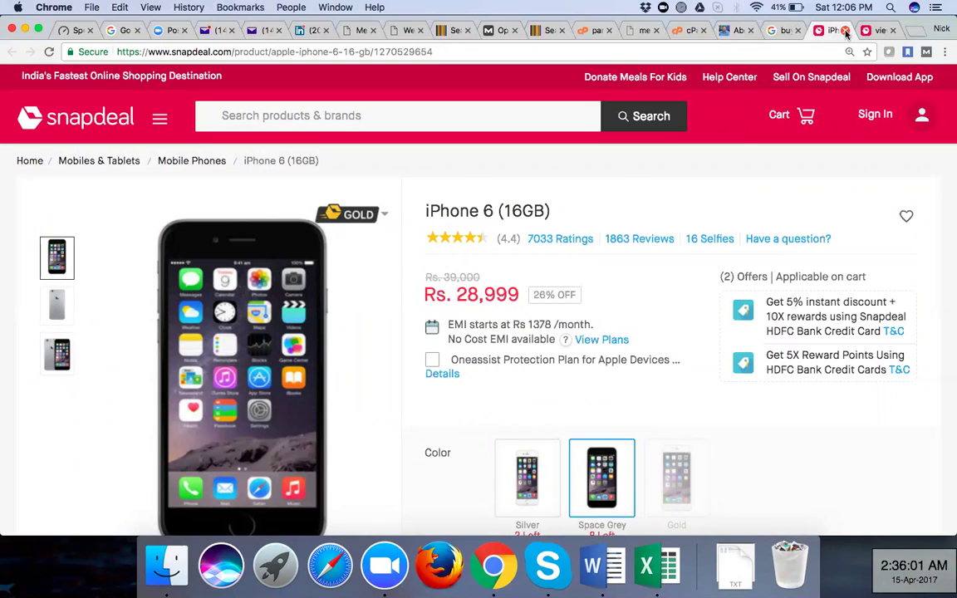
{"action": "left_click", "coordinate": [845, 31]}
{"action": "left_click", "coordinate": [845, 31]}
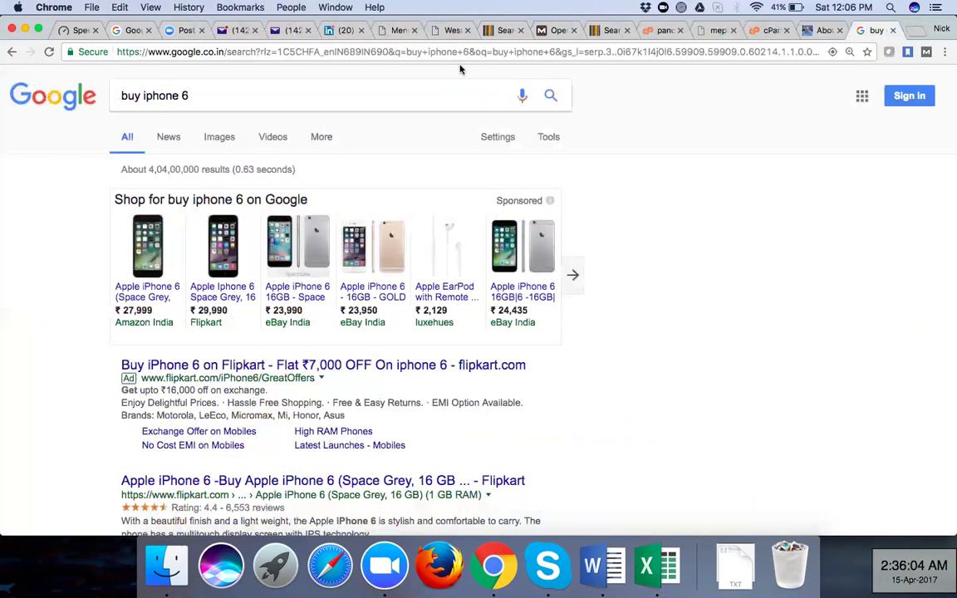
{"action": "left_click", "coordinate": [914, 33]}
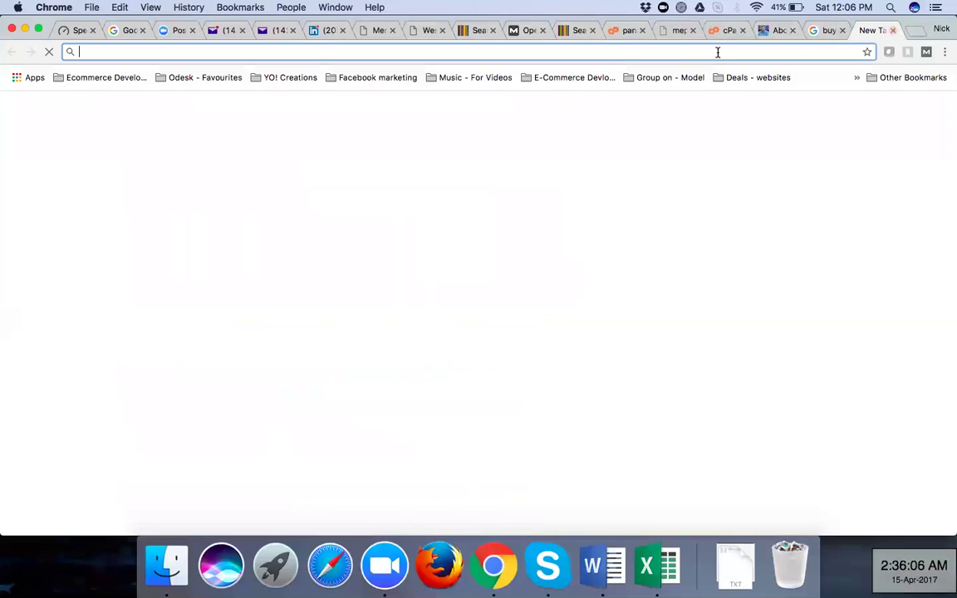
Log in to yocreations.ca/wp-admin with the saved credentials to reach the Yo Creations Dashboard
{"action": "type", "text": "yocrea"}
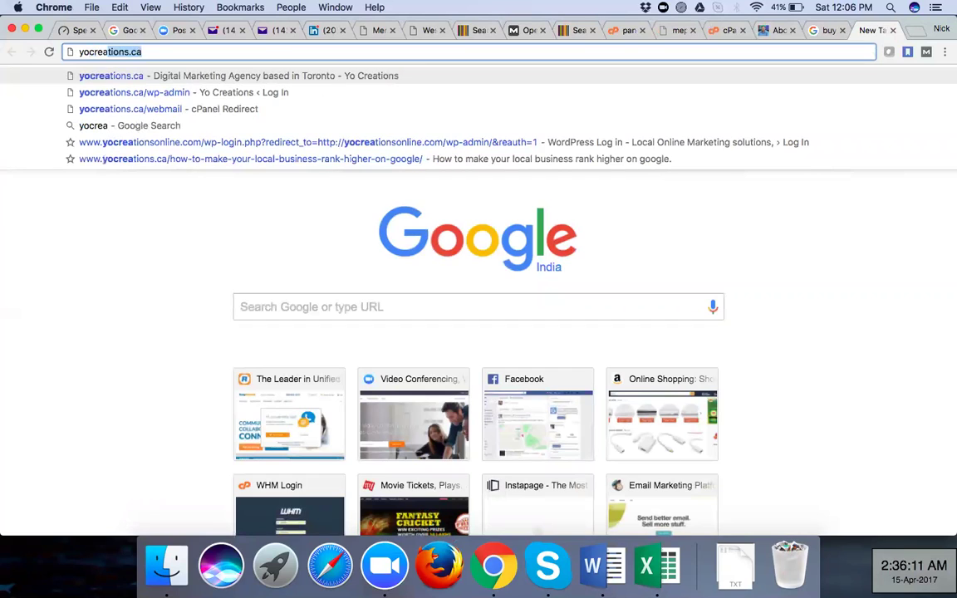
{"action": "key", "text": "Down"}
{"action": "key", "text": "Return"}
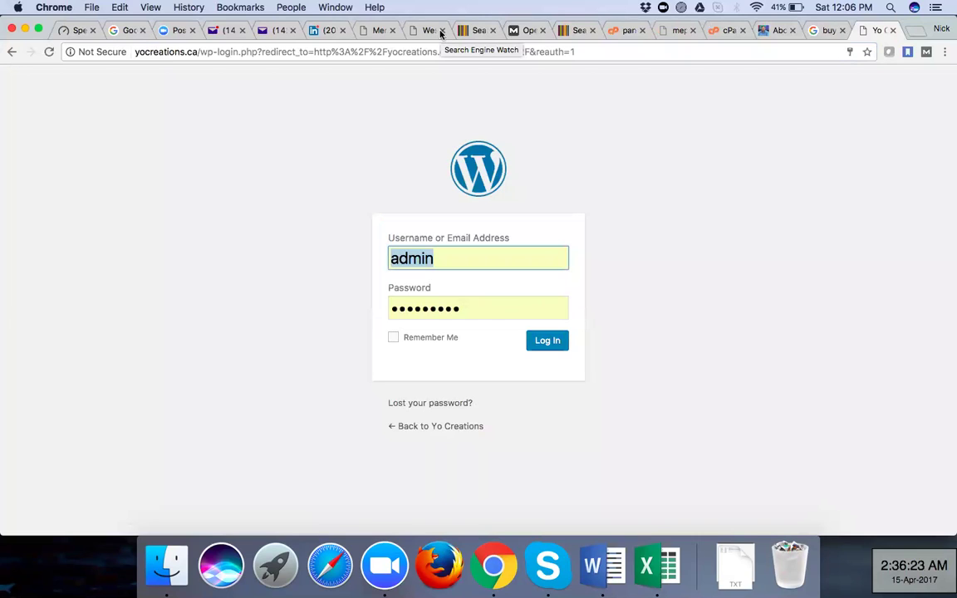
{"action": "left_click", "coordinate": [549, 342]}
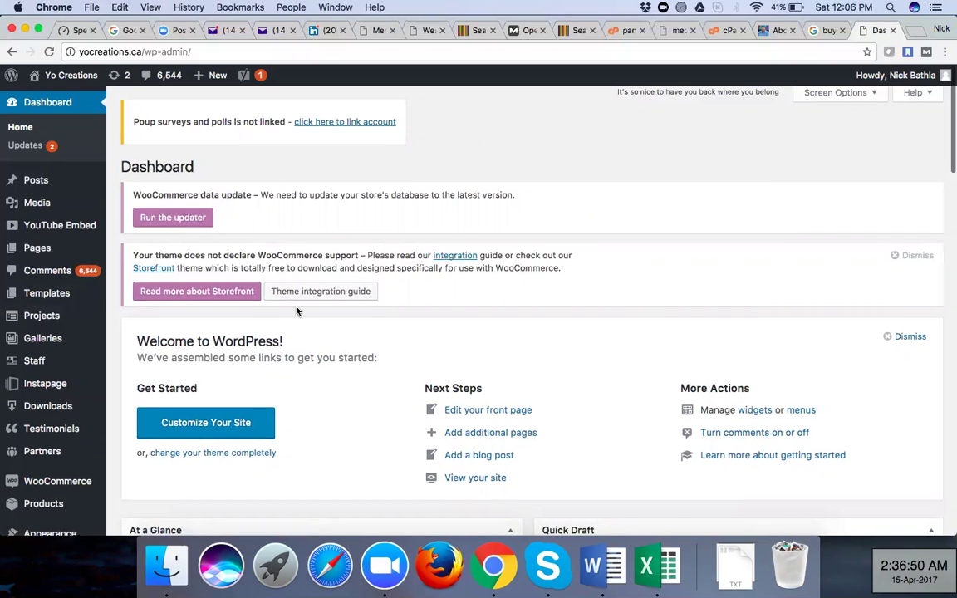
{"action": "scroll", "coordinate": [296, 311], "scroll_direction": "down", "scroll_amount": 2}
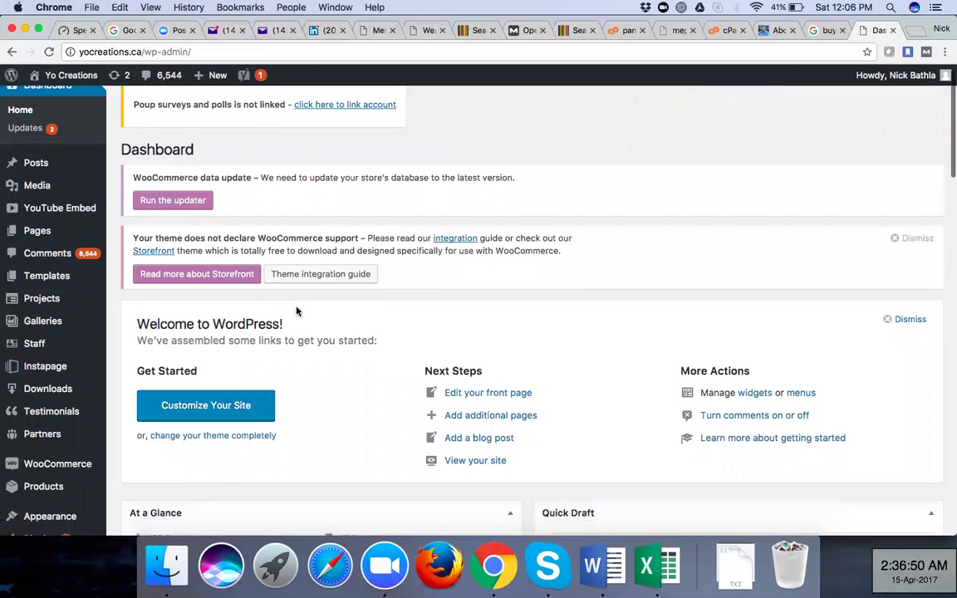
Go to the All Posts list and scroll down to the paid voice search post
{"action": "left_click", "coordinate": [34, 164]}
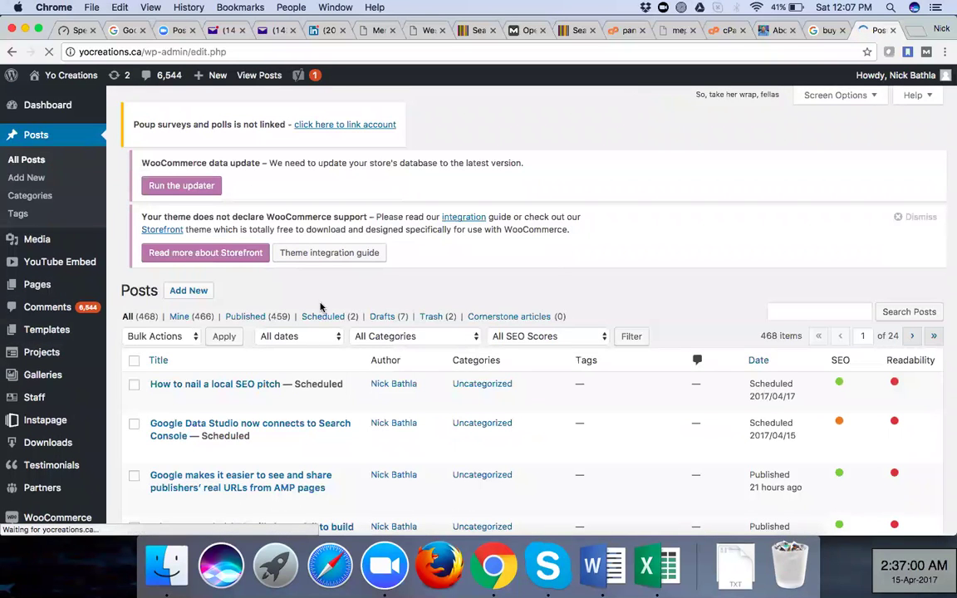
{"action": "scroll", "coordinate": [321, 307], "scroll_direction": "down", "scroll_amount": 3}
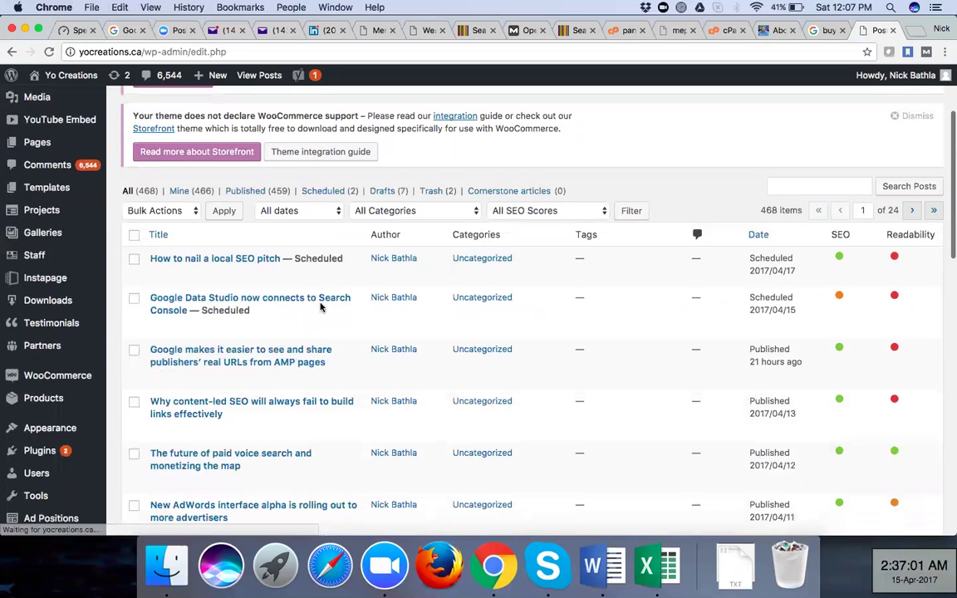
{"action": "scroll", "coordinate": [705, 240], "scroll_direction": "down", "scroll_amount": 1}
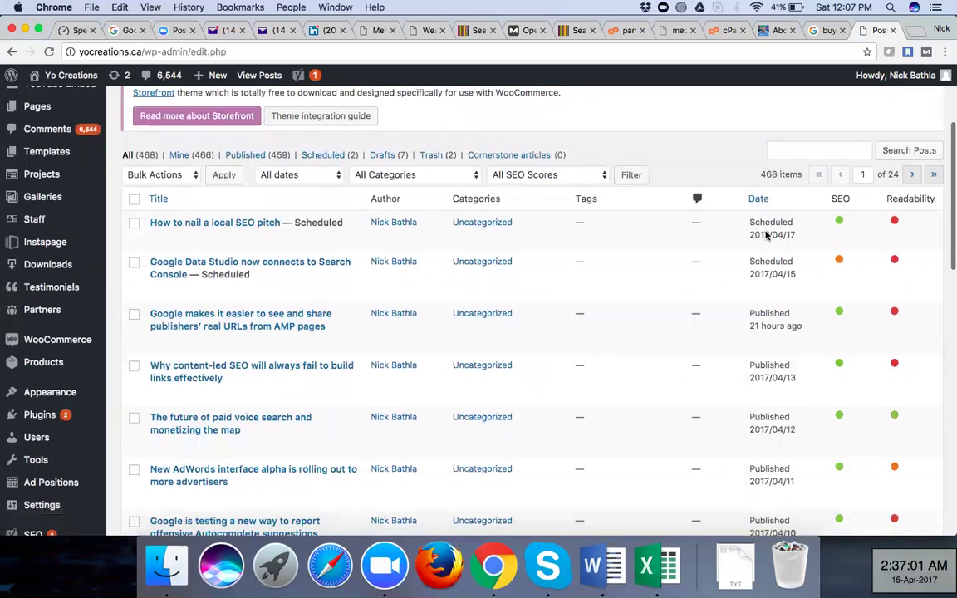
{"action": "scroll", "coordinate": [767, 235], "scroll_direction": "down", "scroll_amount": 3}
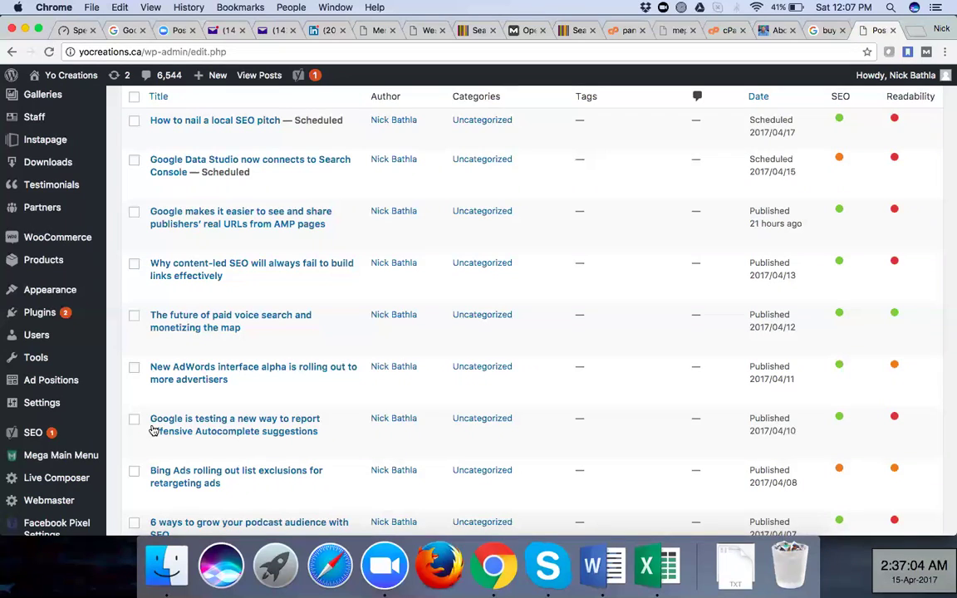
Cancel Quick Edit on 'The future of paid voice search and monetizing the map', then open its full editor
{"action": "left_click", "coordinate": [193, 342]}
{"action": "scroll", "coordinate": [388, 374], "scroll_direction": "down", "scroll_amount": 1}
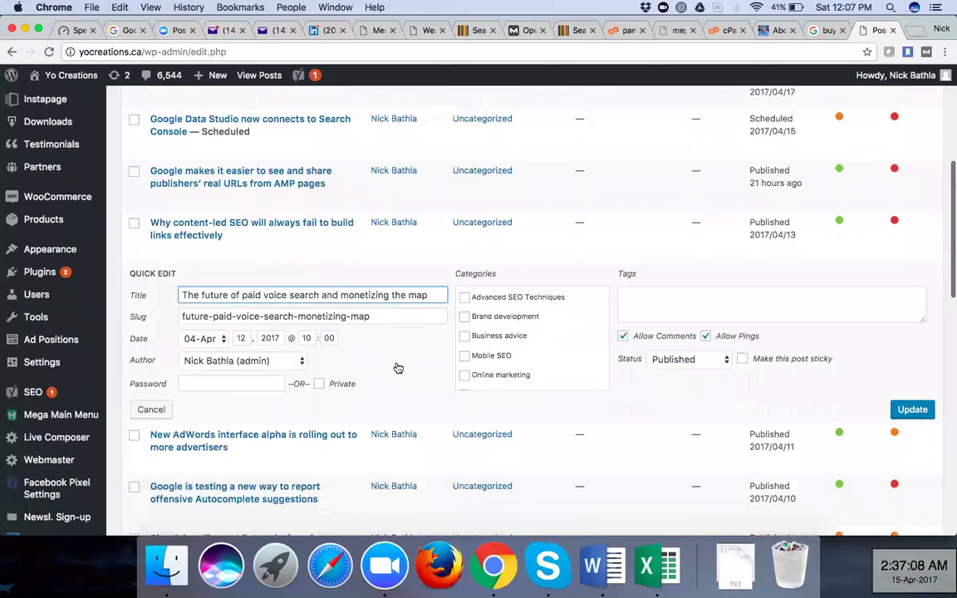
{"action": "left_click", "coordinate": [337, 261]}
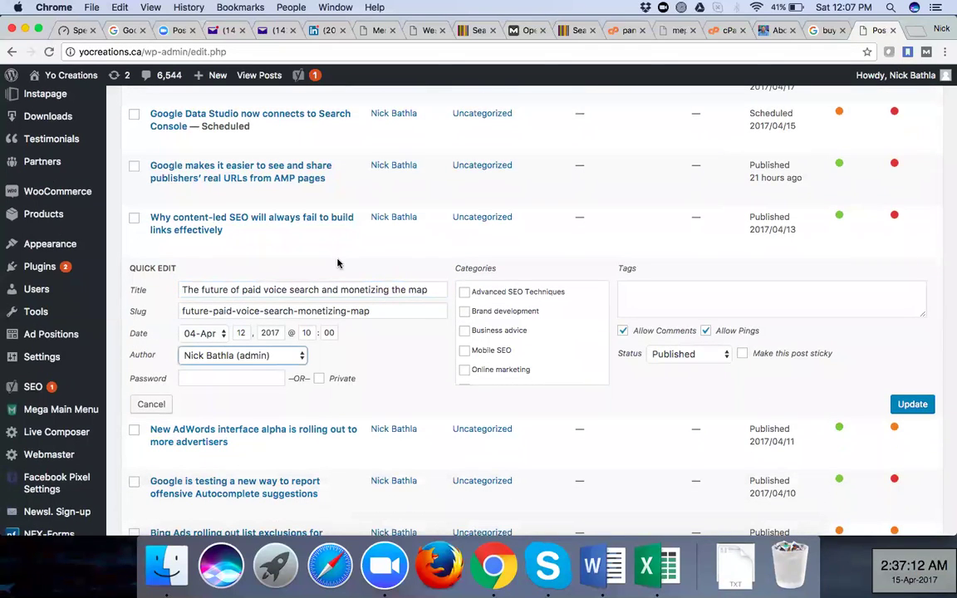
{"action": "left_click", "coordinate": [152, 405]}
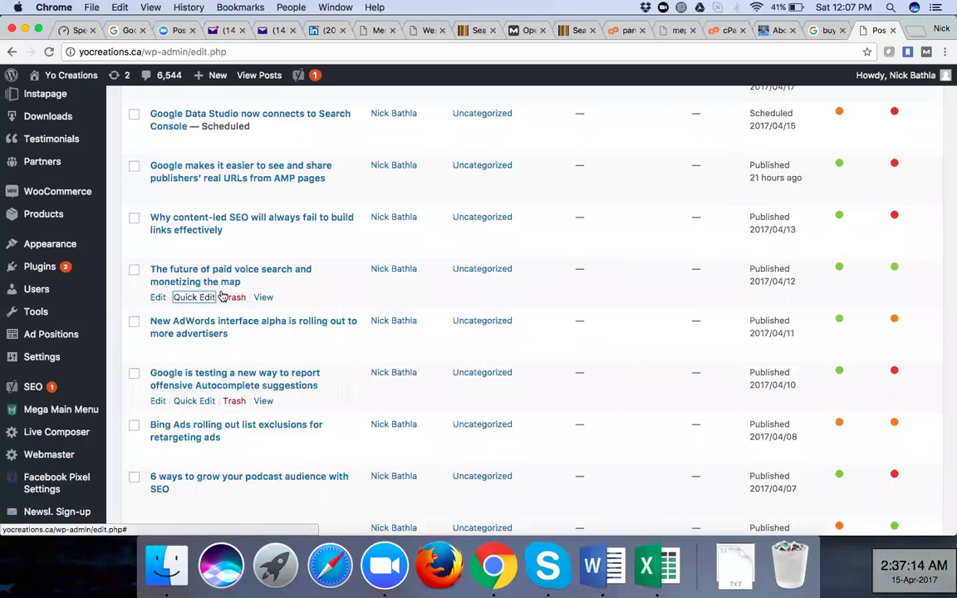
{"action": "left_click", "coordinate": [158, 299]}
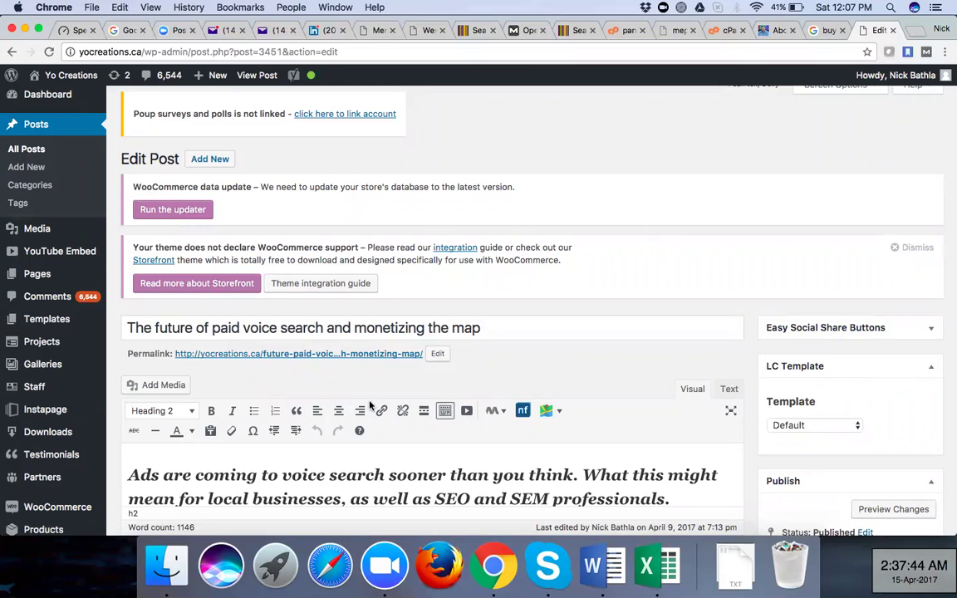
Read through the post body past 'What should search marketers do?' down to the Yoast SEO meta box
{"action": "scroll", "coordinate": [370, 405], "scroll_direction": "down", "scroll_amount": 3}
{"action": "scroll", "coordinate": [370, 405], "scroll_direction": "down", "scroll_amount": 10}
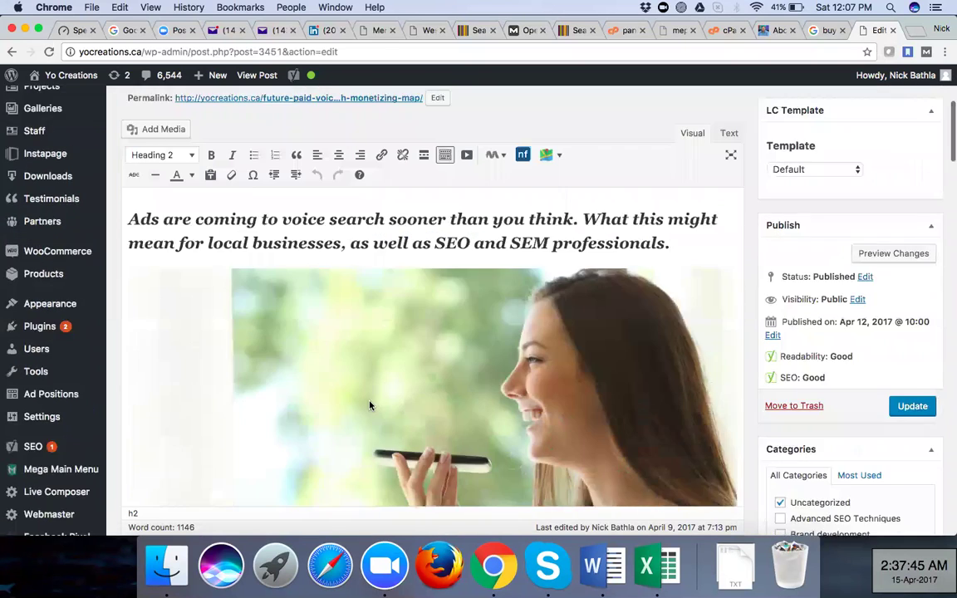
{"action": "scroll", "coordinate": [370, 405], "scroll_direction": "down", "scroll_amount": 3}
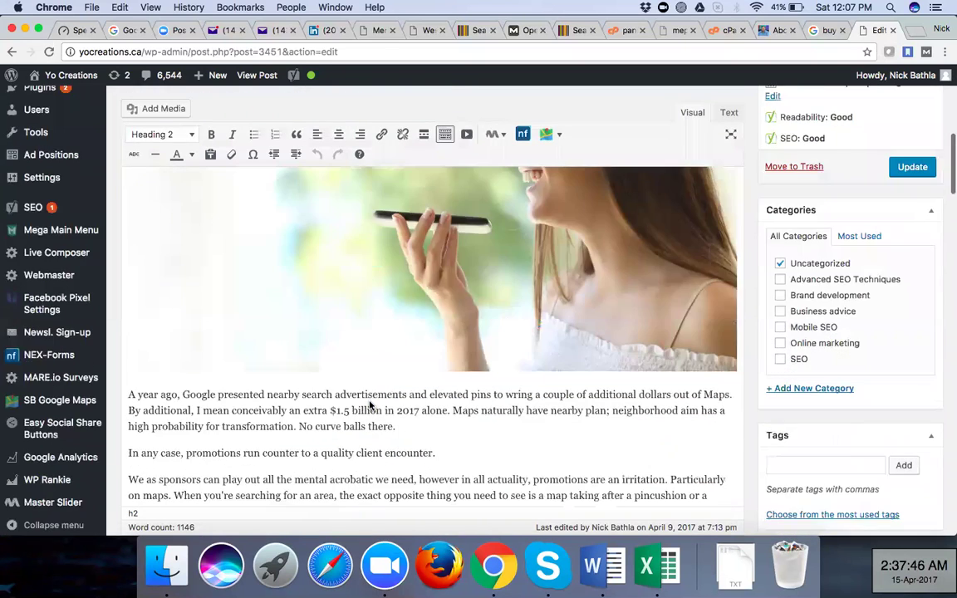
{"action": "scroll", "coordinate": [370, 405], "scroll_direction": "down", "scroll_amount": 8}
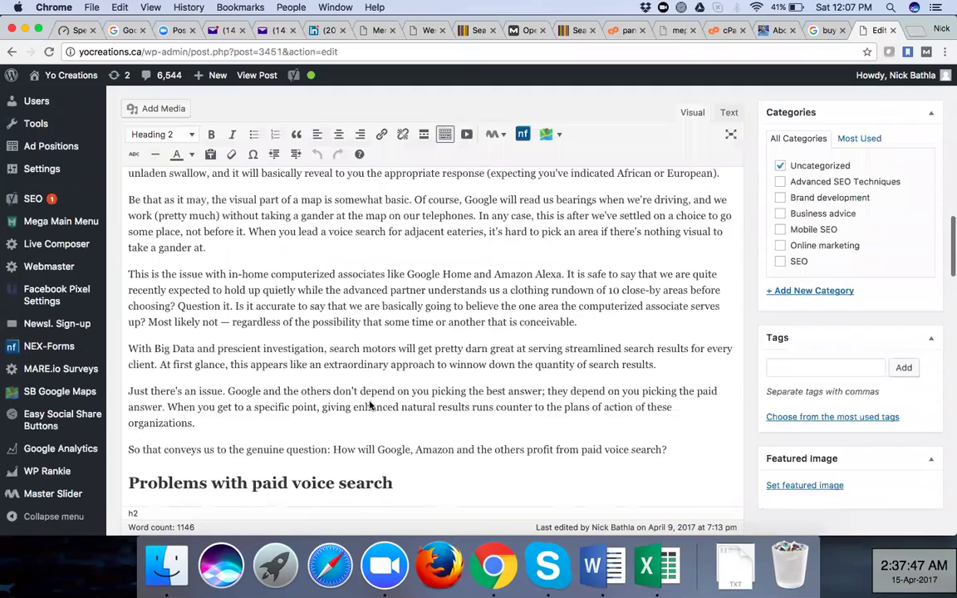
{"action": "scroll", "coordinate": [370, 405], "scroll_direction": "down", "scroll_amount": 8}
{"action": "scroll", "coordinate": [370, 406], "scroll_direction": "down", "scroll_amount": 8}
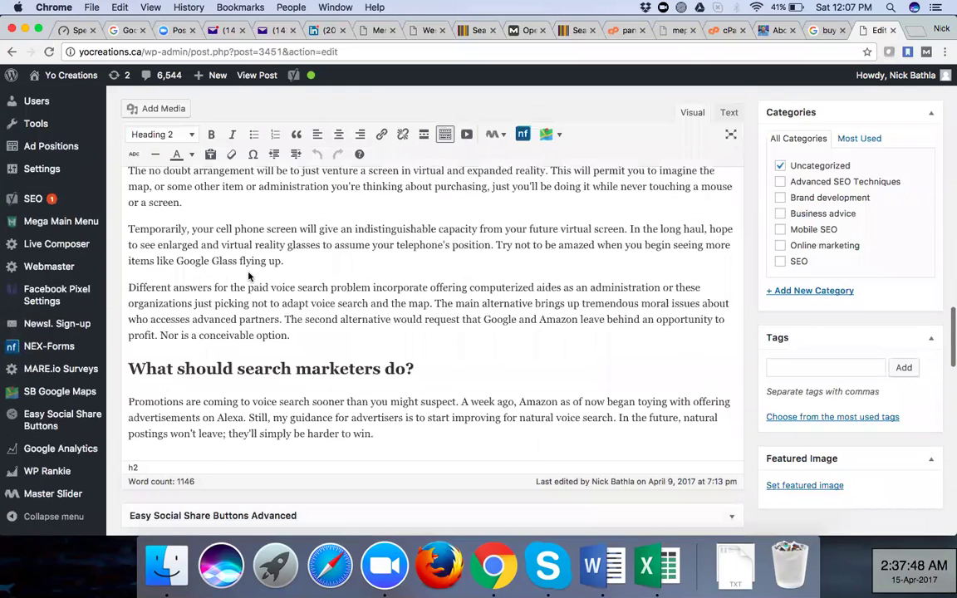
{"action": "scroll", "coordinate": [154, 174], "scroll_direction": "down", "scroll_amount": 10}
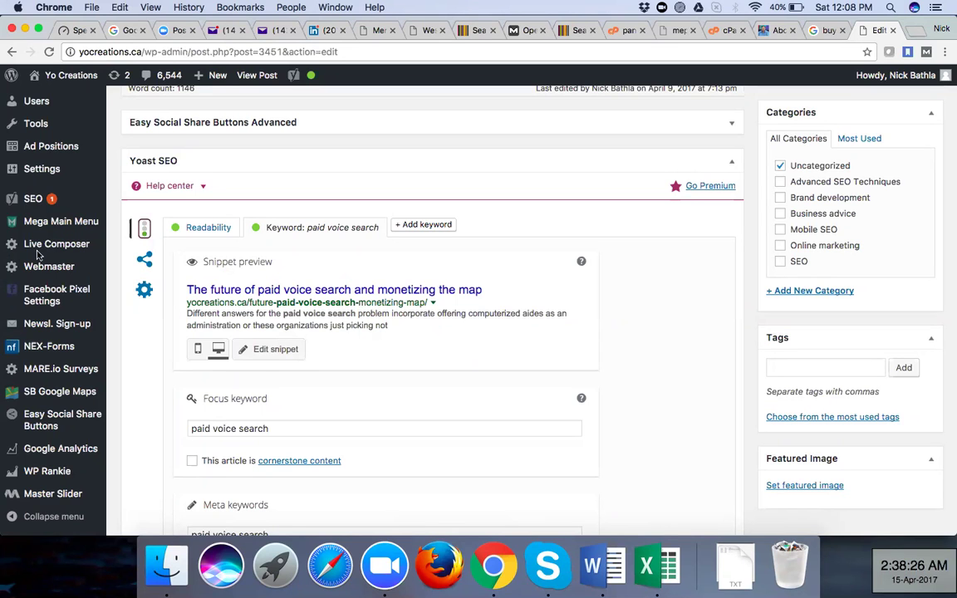
Open Plugins > Add New in a new browser tab and switch to it
{"action": "scroll", "coordinate": [47, 305], "scroll_direction": "up", "scroll_amount": 4}
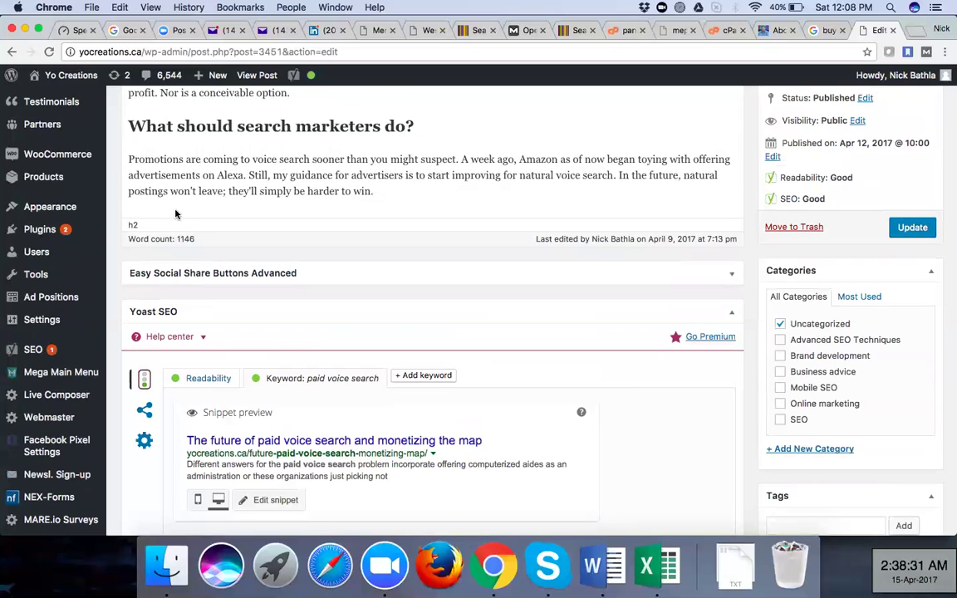
{"action": "left_click", "coordinate": [125, 217]}
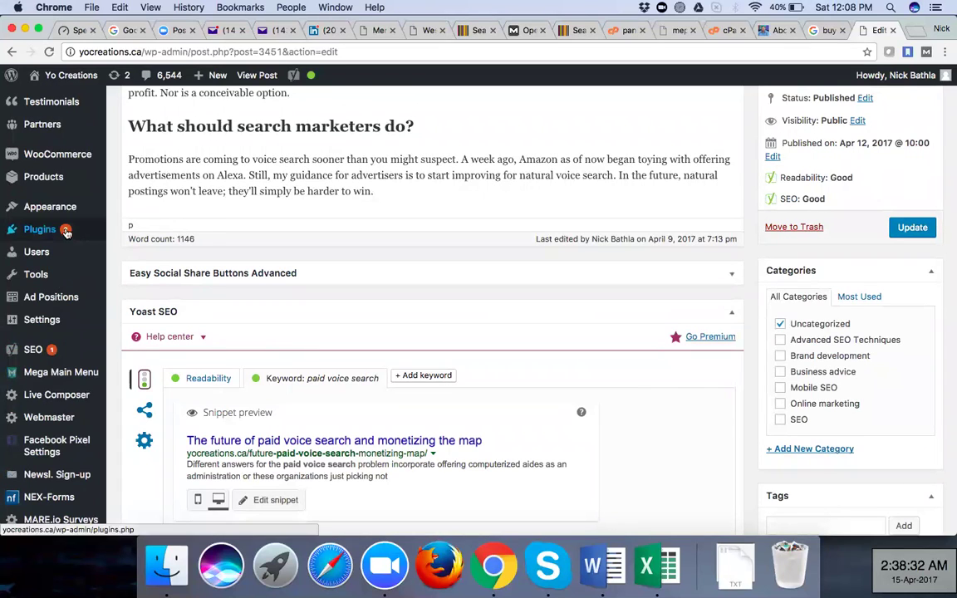
{"action": "mouse_move", "coordinate": [60, 229]}
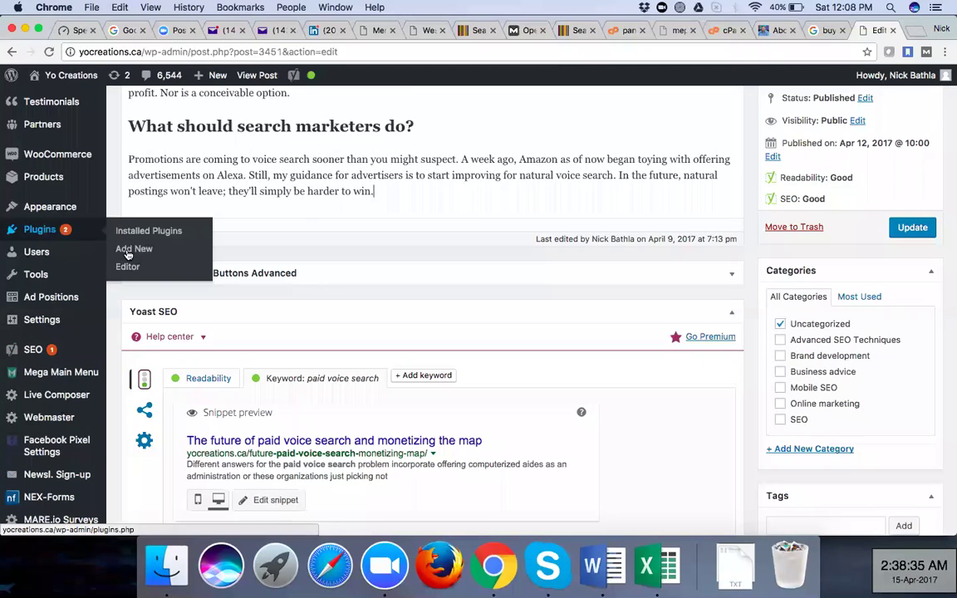
{"action": "right_click", "coordinate": [128, 254]}
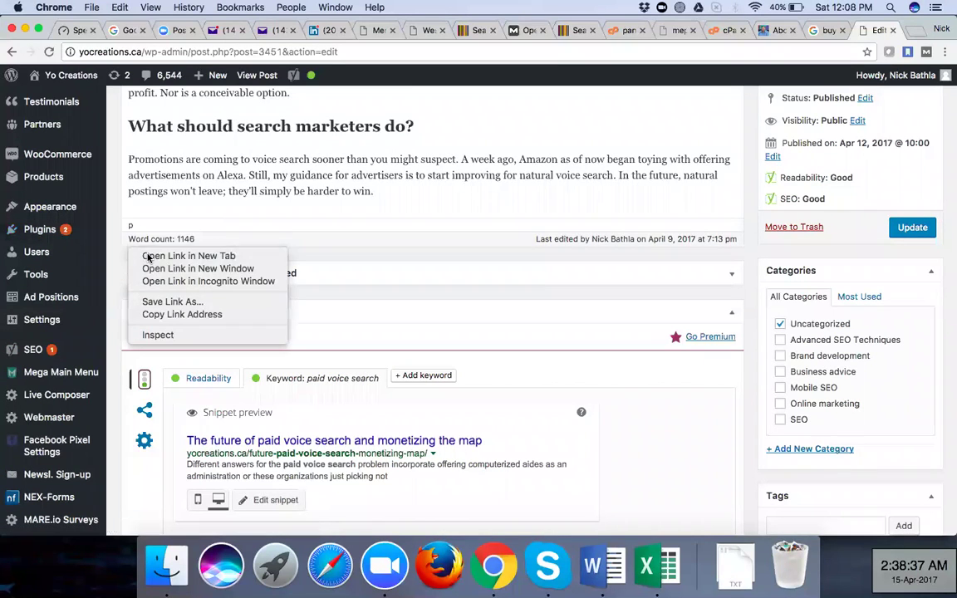
{"action": "left_click", "coordinate": [148, 256]}
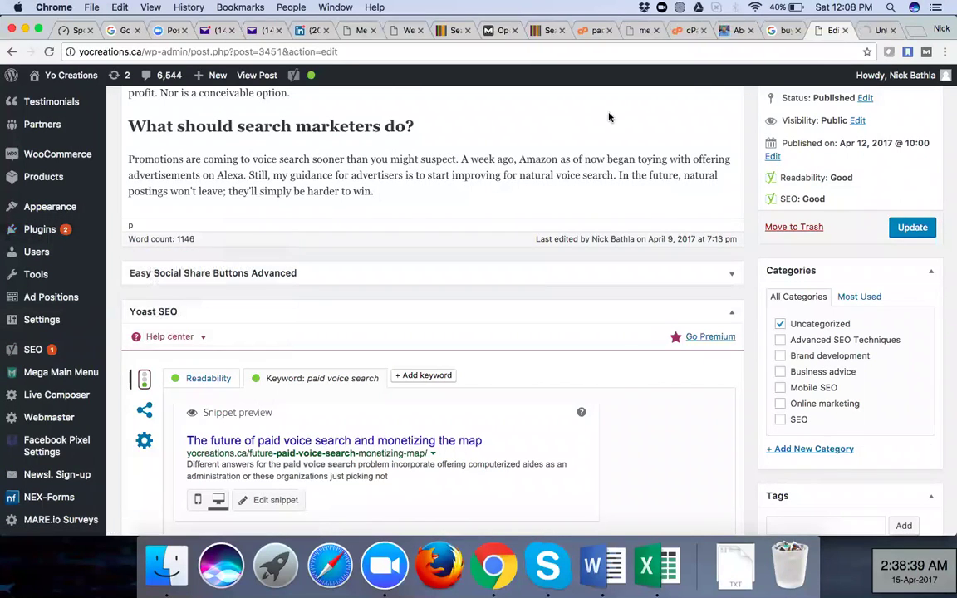
{"action": "left_click", "coordinate": [871, 31]}
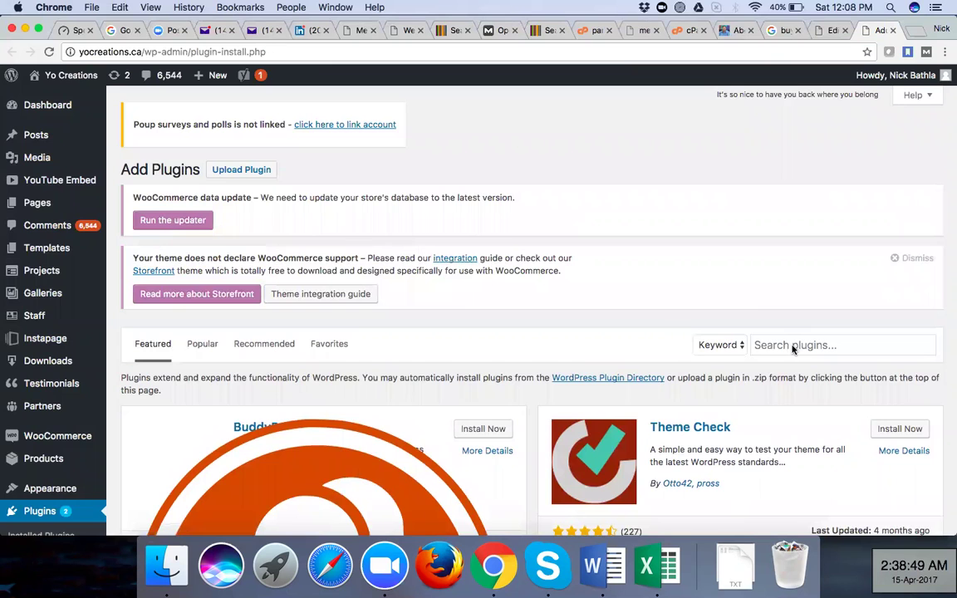
Search Add Plugins for 'seo yoast', showing 362 results with Yoast SEO already active
{"action": "scroll", "coordinate": [48, 476], "scroll_direction": "down", "scroll_amount": 5}
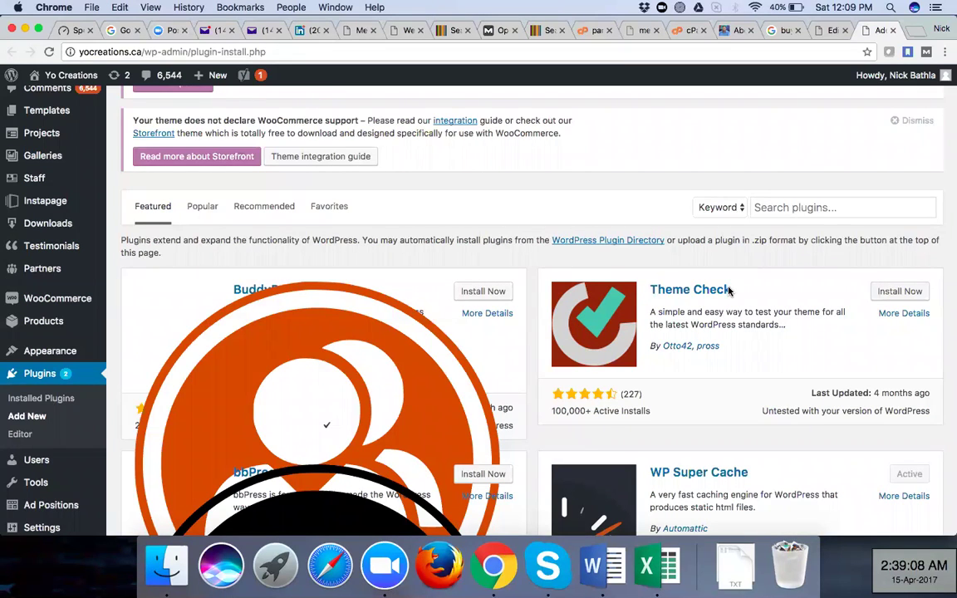
{"action": "left_click", "coordinate": [807, 206]}
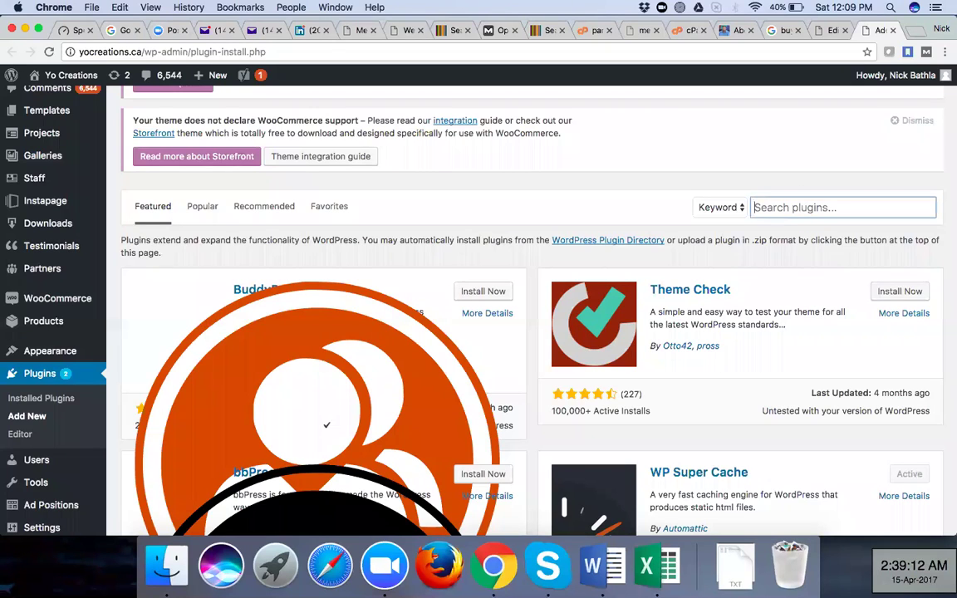
{"action": "type", "text": "seo "}
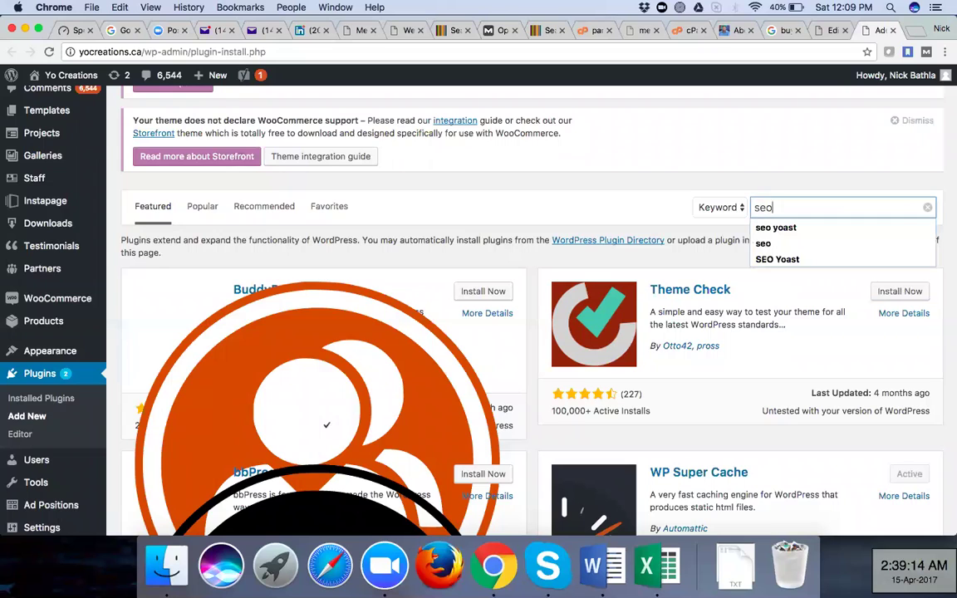
{"action": "type", "text": "yoast"}
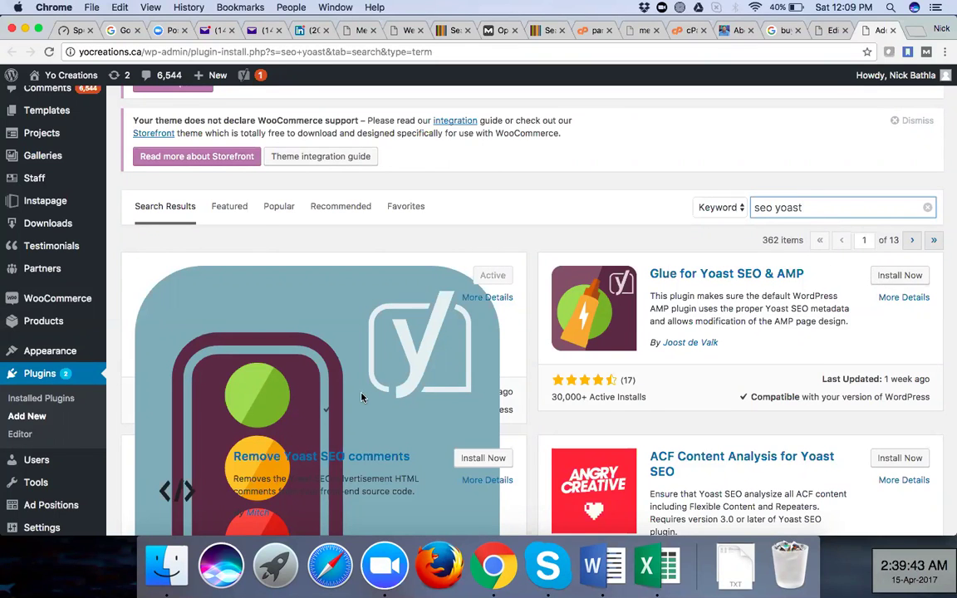
{"action": "scroll", "coordinate": [362, 397], "scroll_direction": "down", "scroll_amount": 4}
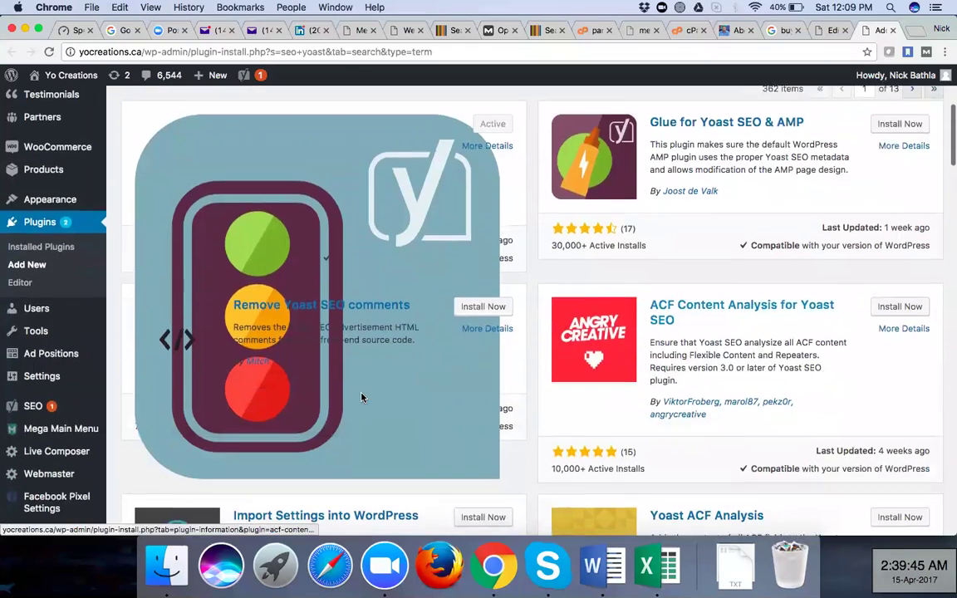
{"action": "scroll", "coordinate": [361, 397], "scroll_direction": "up", "scroll_amount": 6}
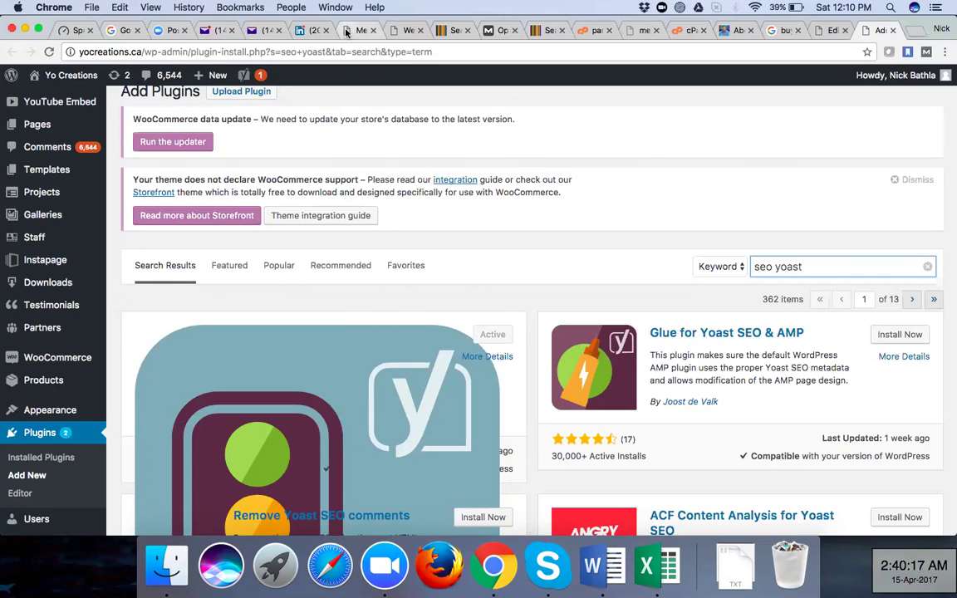
{"action": "left_click", "coordinate": [347, 31]}
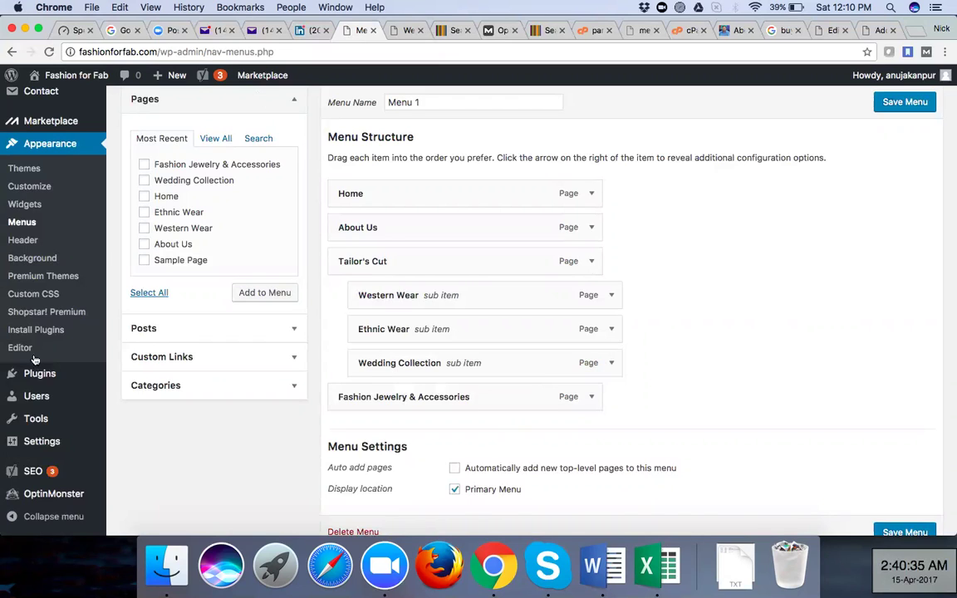
On Fashion for Fab, search Plugins > Add New for 'seo yoast' to confirm Yoast SEO is active
{"action": "mouse_move", "coordinate": [38, 375]}
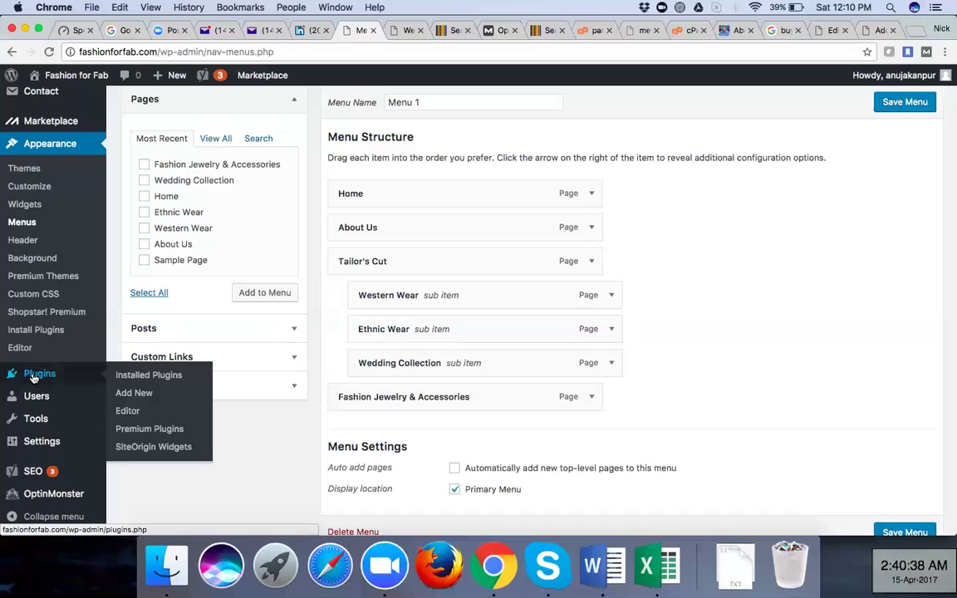
{"action": "left_click", "coordinate": [143, 396]}
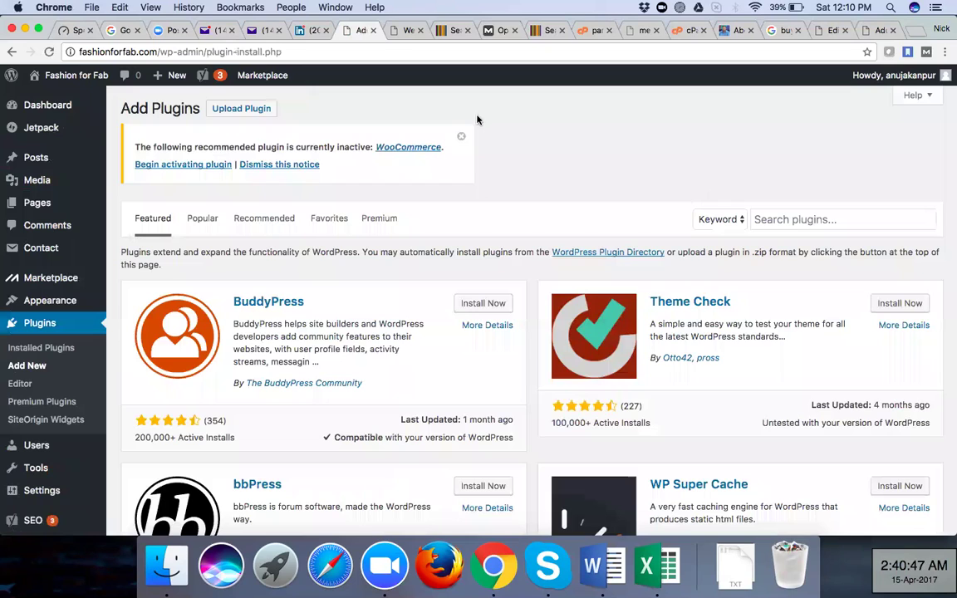
{"action": "left_click", "coordinate": [835, 220]}
{"action": "type", "text": "seo yoa"}
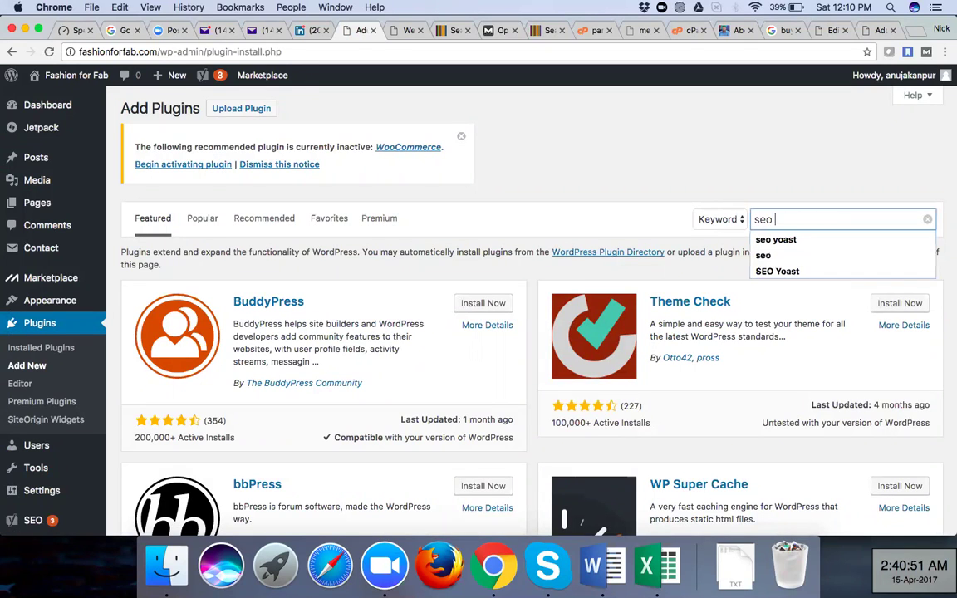
{"action": "type", "text": "st"}
{"action": "key", "text": "Return"}
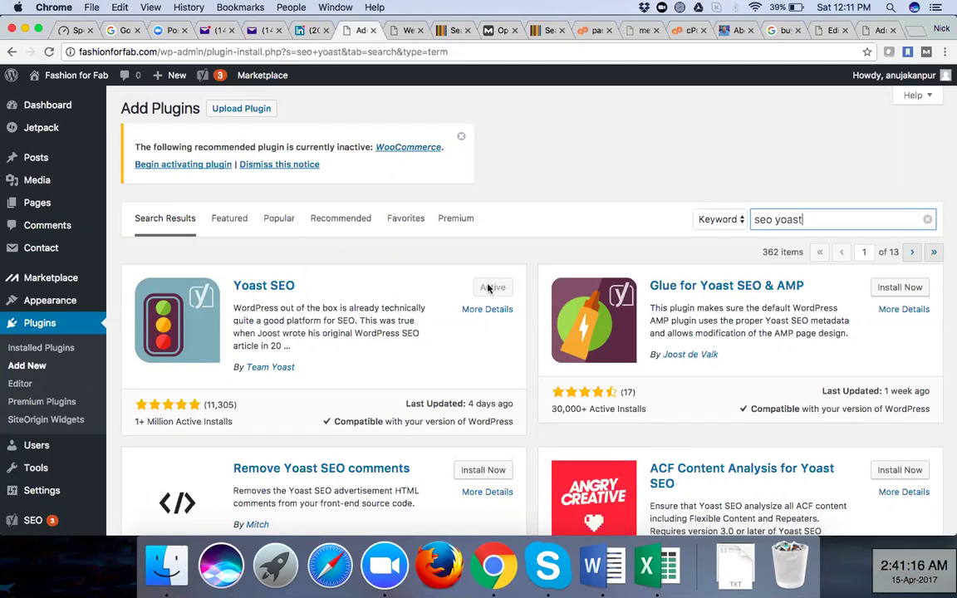
{"action": "left_click", "coordinate": [825, 32]}
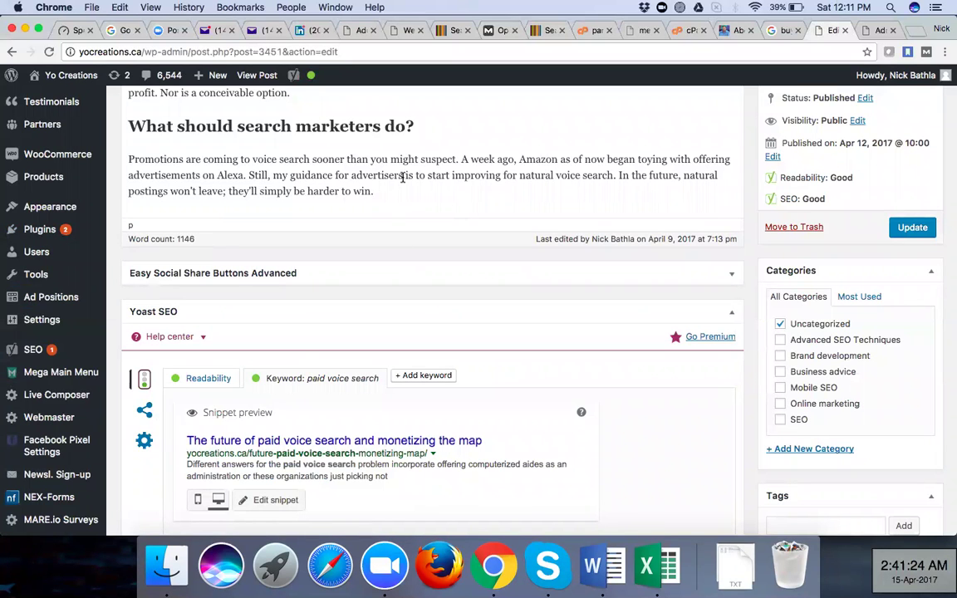
From the top of the post editor, open Visit Site for Yo Creations in a new tab
{"action": "scroll", "coordinate": [403, 177], "scroll_direction": "up", "scroll_amount": 10}
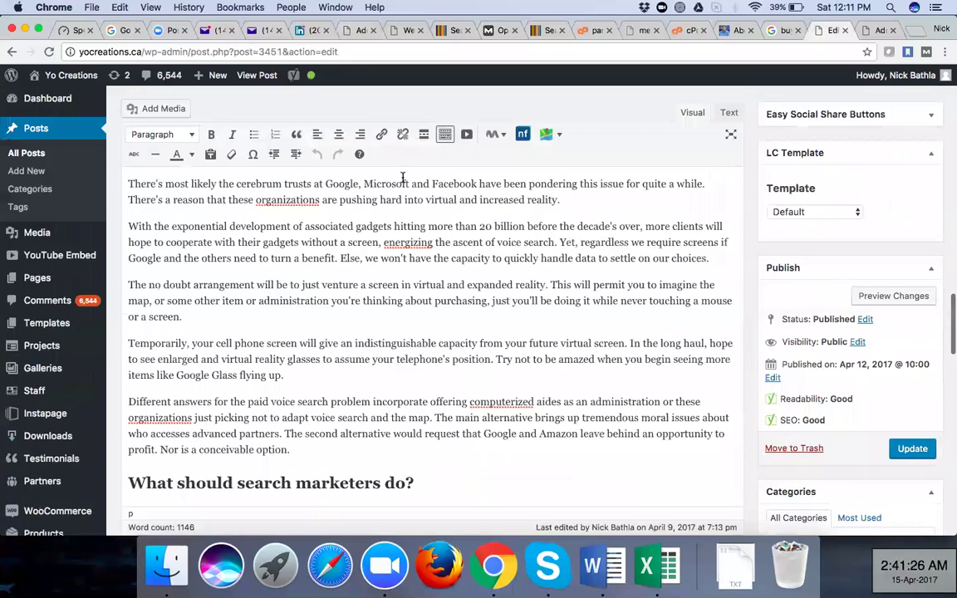
{"action": "scroll", "coordinate": [403, 177], "scroll_direction": "up", "scroll_amount": 5}
{"action": "scroll", "coordinate": [404, 183], "scroll_direction": "up", "scroll_amount": 10}
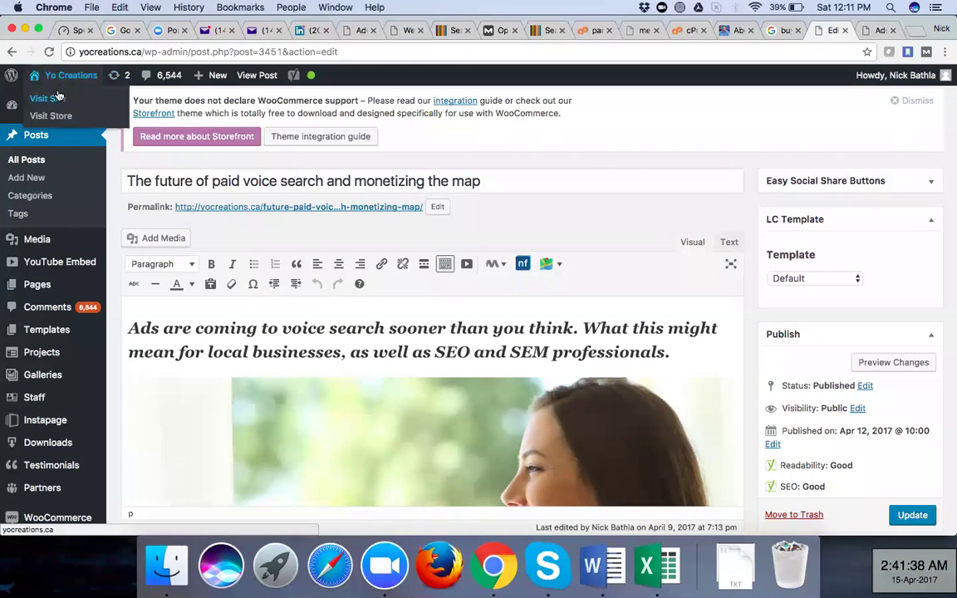
{"action": "right_click", "coordinate": [65, 93]}
{"action": "left_click", "coordinate": [84, 97]}
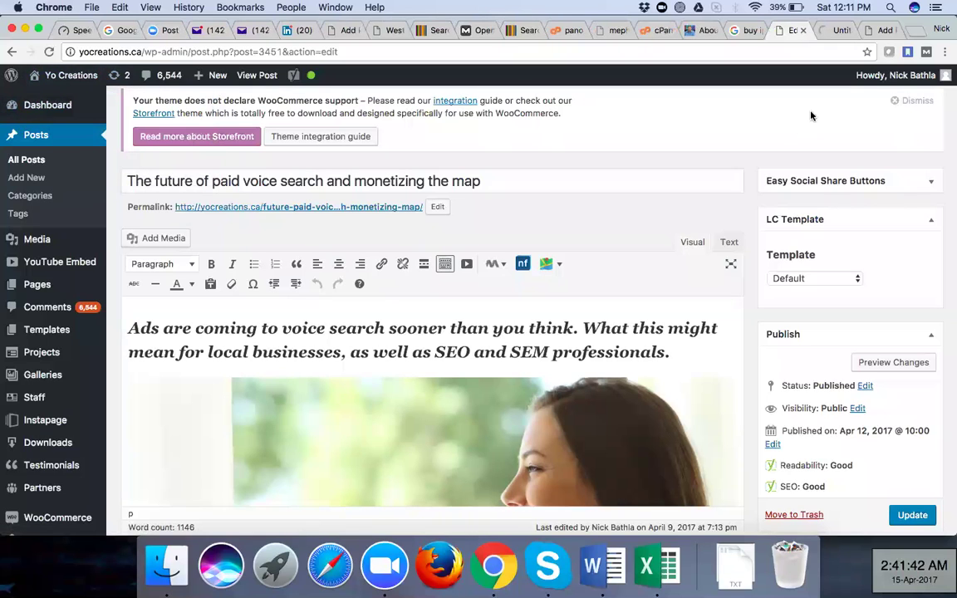
Browse the live Yo Creations homepage, 'Digital Marketing Agency based in Toronto'
{"action": "left_click", "coordinate": [833, 30]}
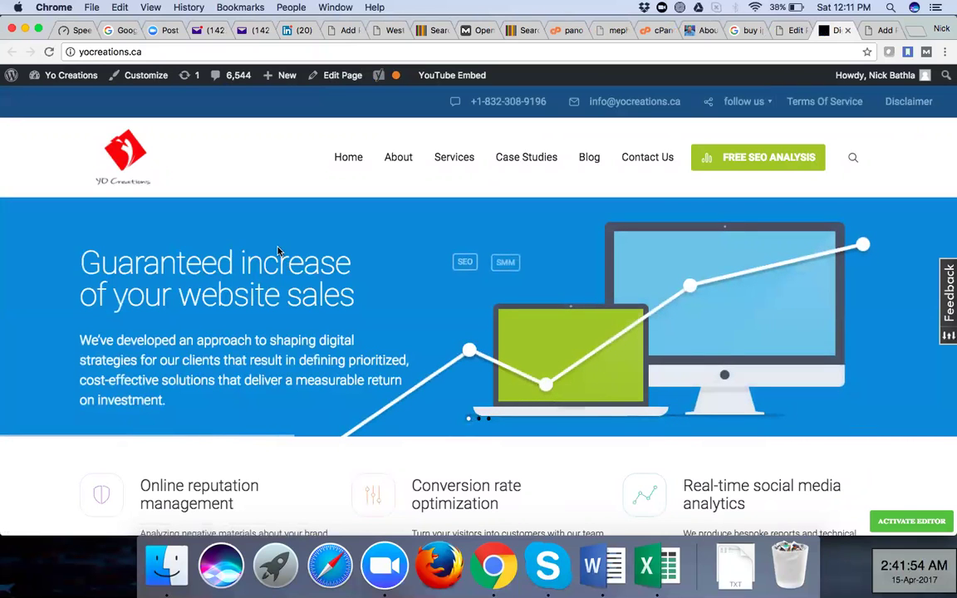
{"action": "scroll", "coordinate": [278, 252], "scroll_direction": "down", "scroll_amount": 10}
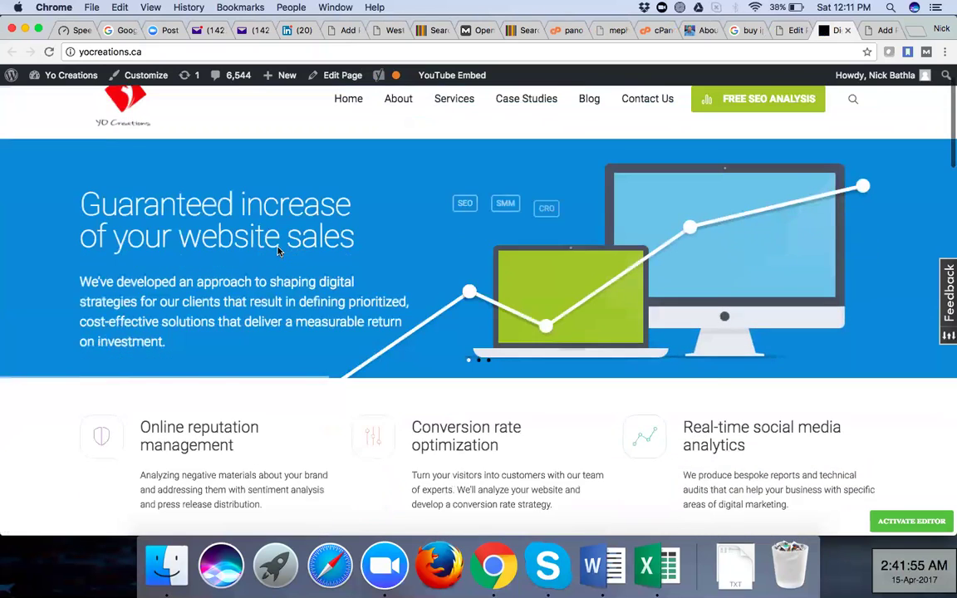
{"action": "scroll", "coordinate": [279, 251], "scroll_direction": "down", "scroll_amount": 15}
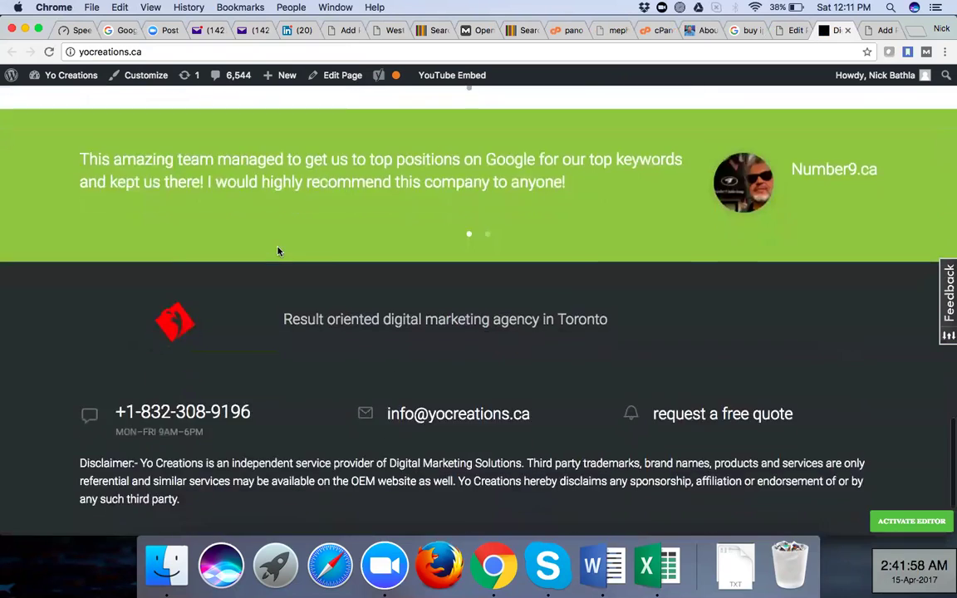
{"action": "scroll", "coordinate": [279, 252], "scroll_direction": "up", "scroll_amount": 15}
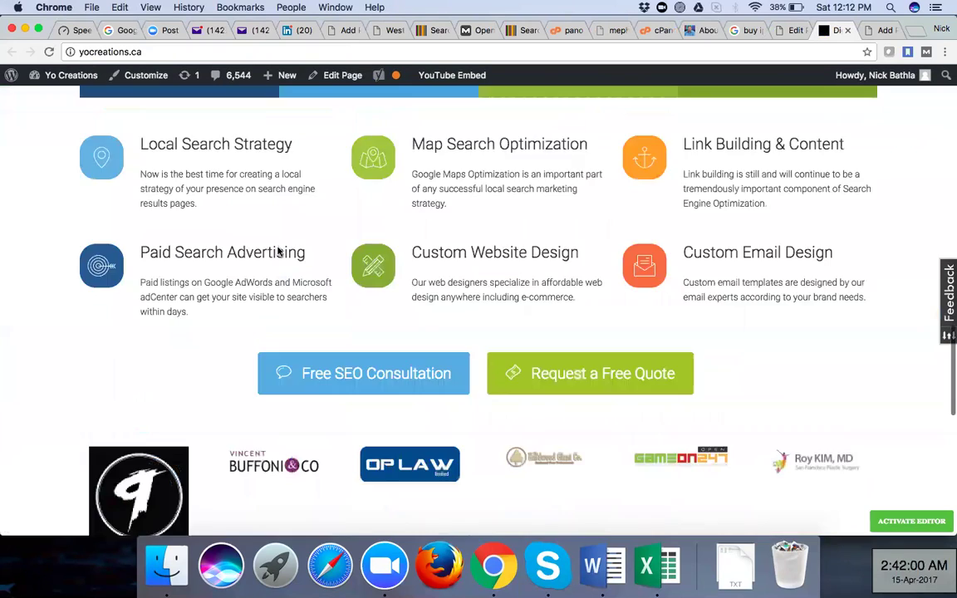
{"action": "scroll", "coordinate": [401, 164], "scroll_direction": "up", "scroll_amount": 5}
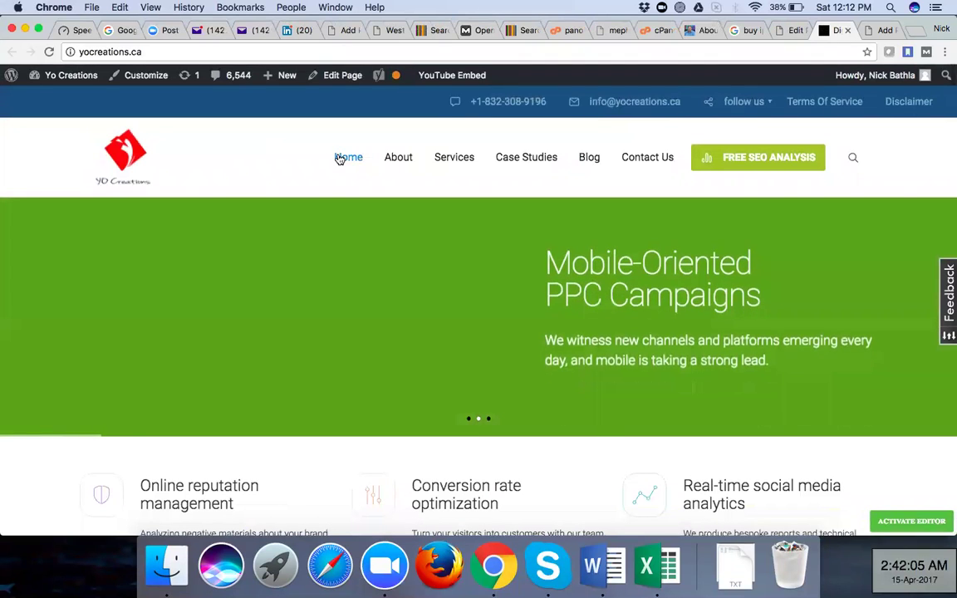
Open the Blog page and scroll to 'The future of paid voice search and monetizing the map'
{"action": "mouse_move", "coordinate": [410, 207]}
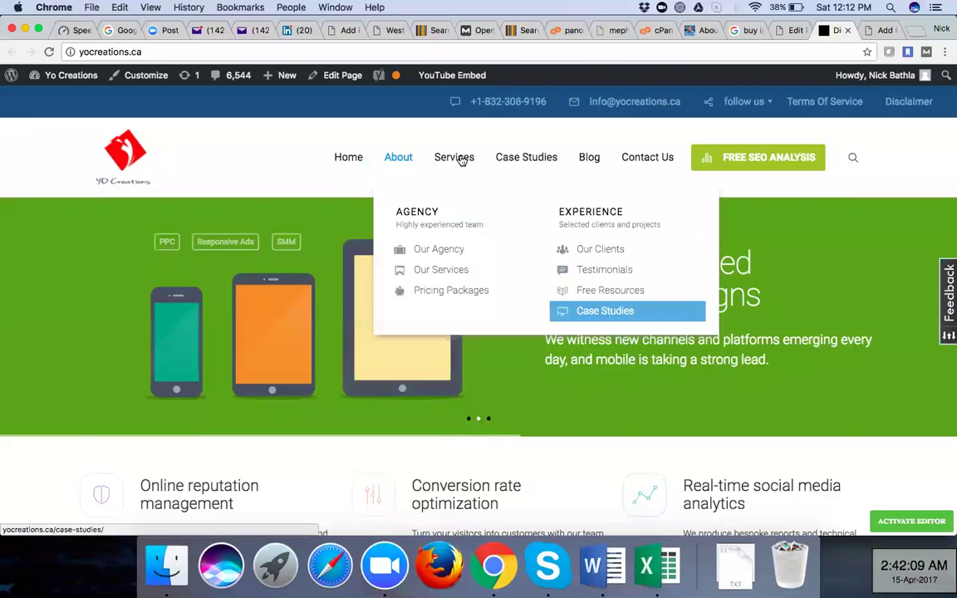
{"action": "mouse_move", "coordinate": [453, 157]}
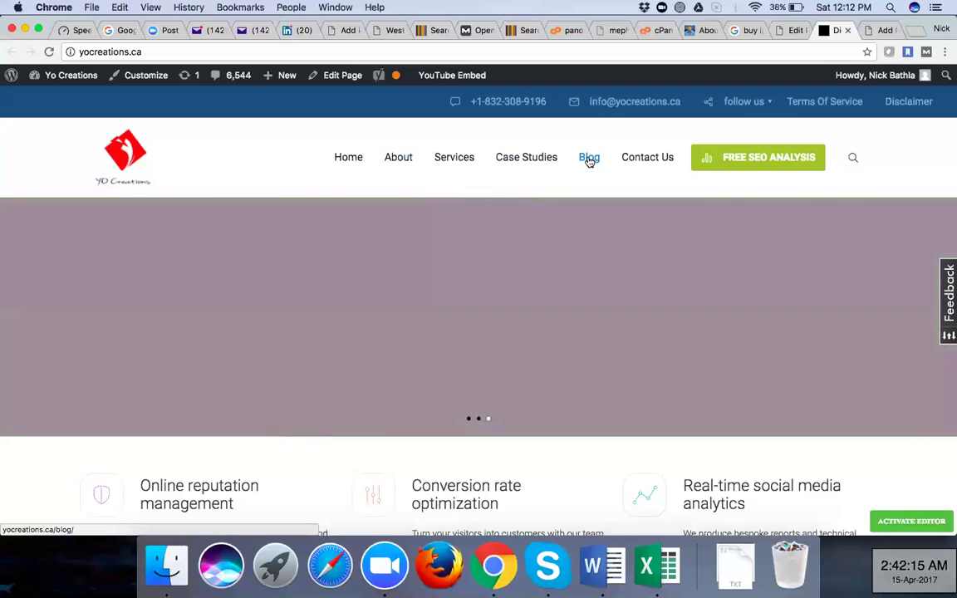
{"action": "left_click", "coordinate": [589, 159]}
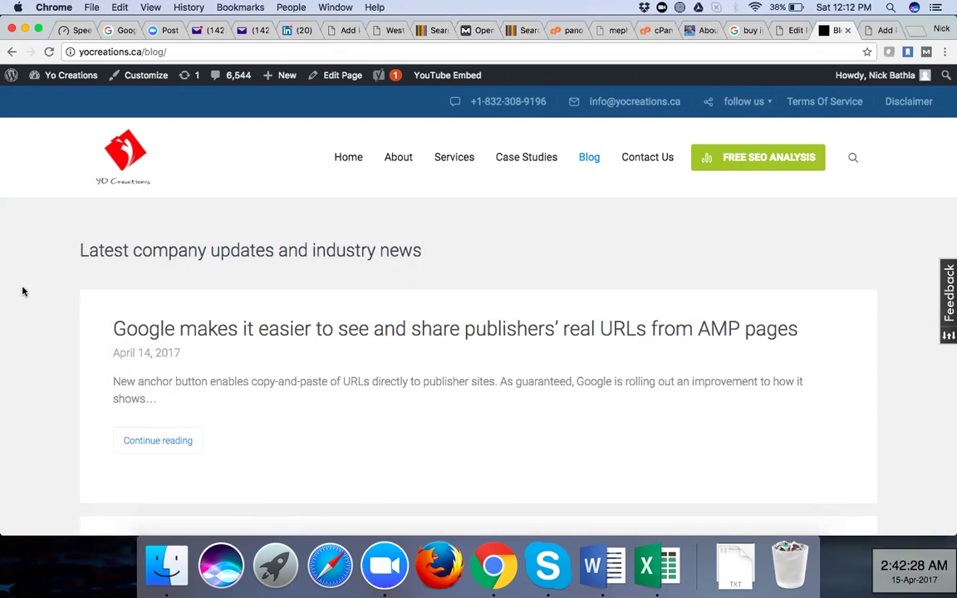
{"action": "scroll", "coordinate": [24, 291], "scroll_direction": "down", "scroll_amount": 10}
{"action": "scroll", "coordinate": [23, 290], "scroll_direction": "down", "scroll_amount": 5}
{"action": "scroll", "coordinate": [184, 236], "scroll_direction": "up", "scroll_amount": 2}
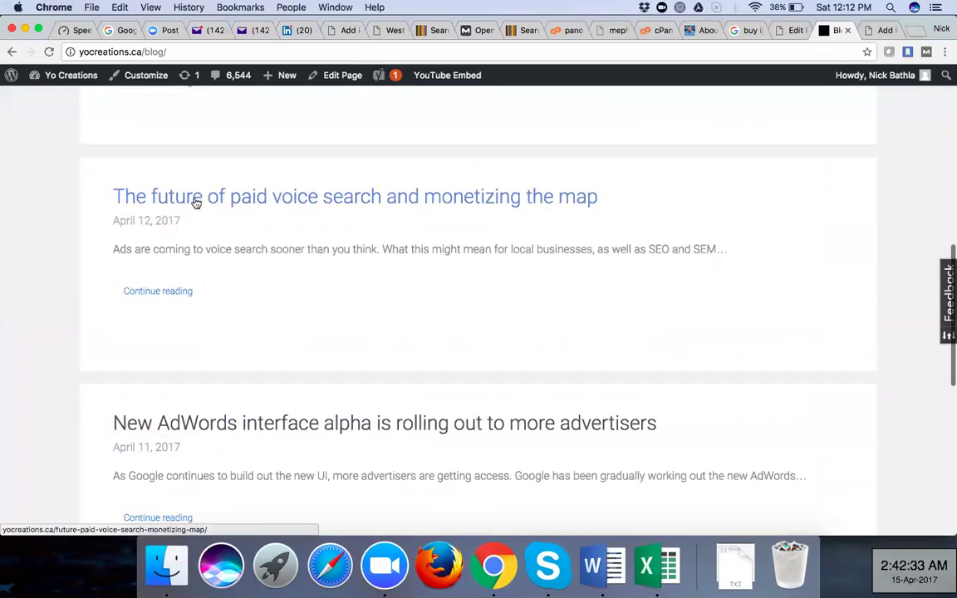
Read the live paid voice search post from title to author box, then return to its editor tab
{"action": "left_click", "coordinate": [483, 203]}
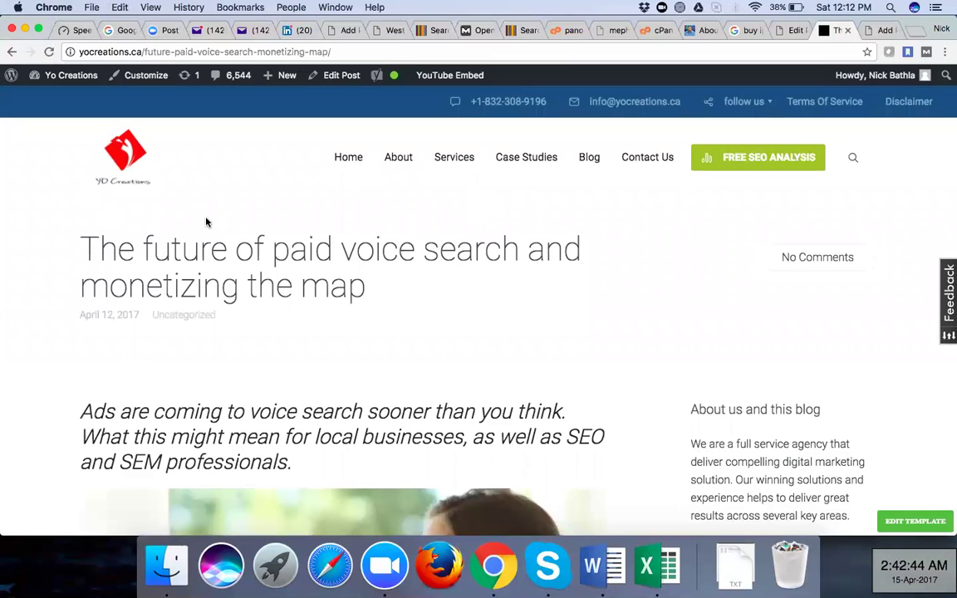
{"action": "scroll", "coordinate": [35, 287], "scroll_direction": "down", "scroll_amount": 10}
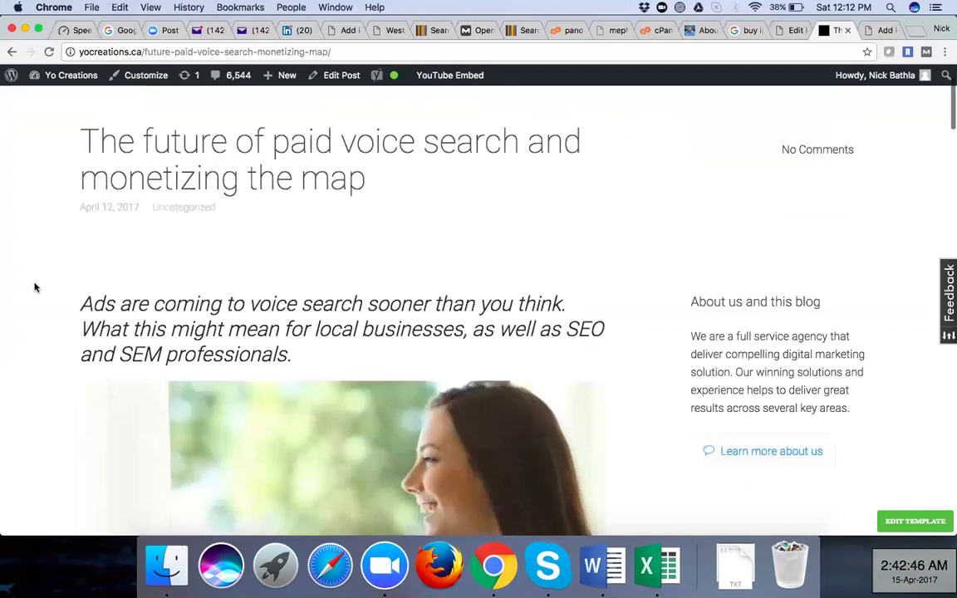
{"action": "scroll", "coordinate": [35, 288], "scroll_direction": "down", "scroll_amount": 10}
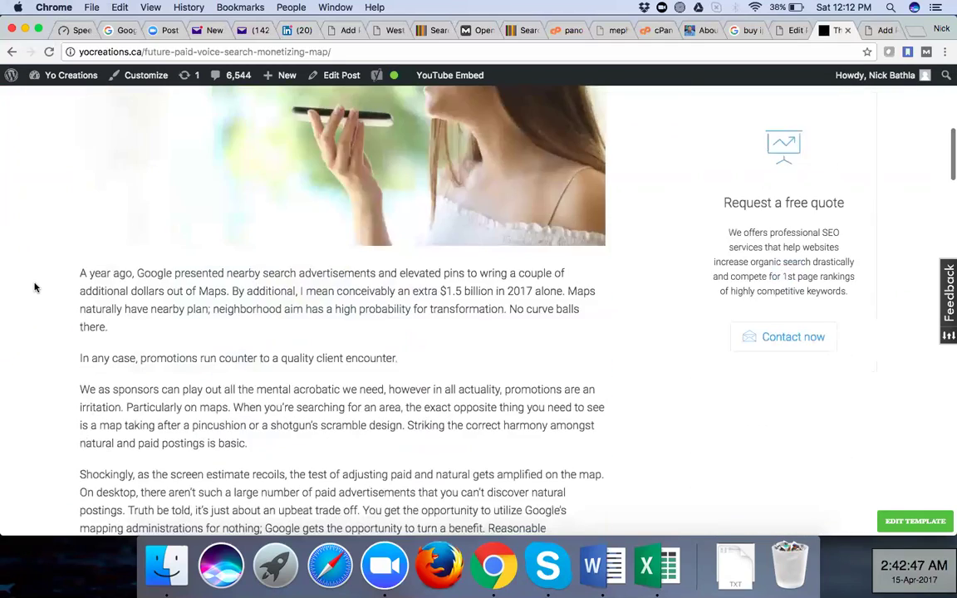
{"action": "scroll", "coordinate": [35, 287], "scroll_direction": "down", "scroll_amount": 1}
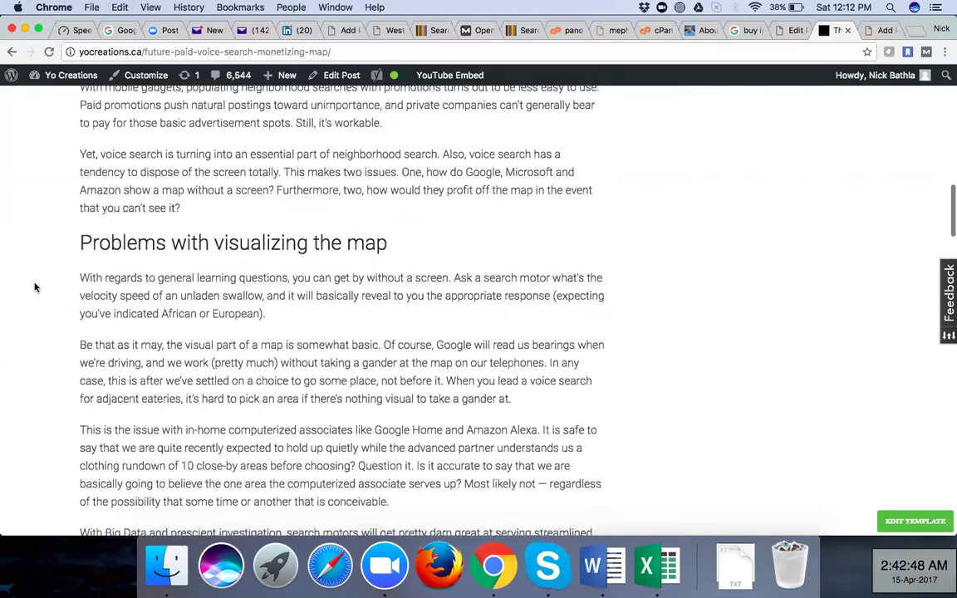
{"action": "scroll", "coordinate": [35, 288], "scroll_direction": "down", "scroll_amount": 15}
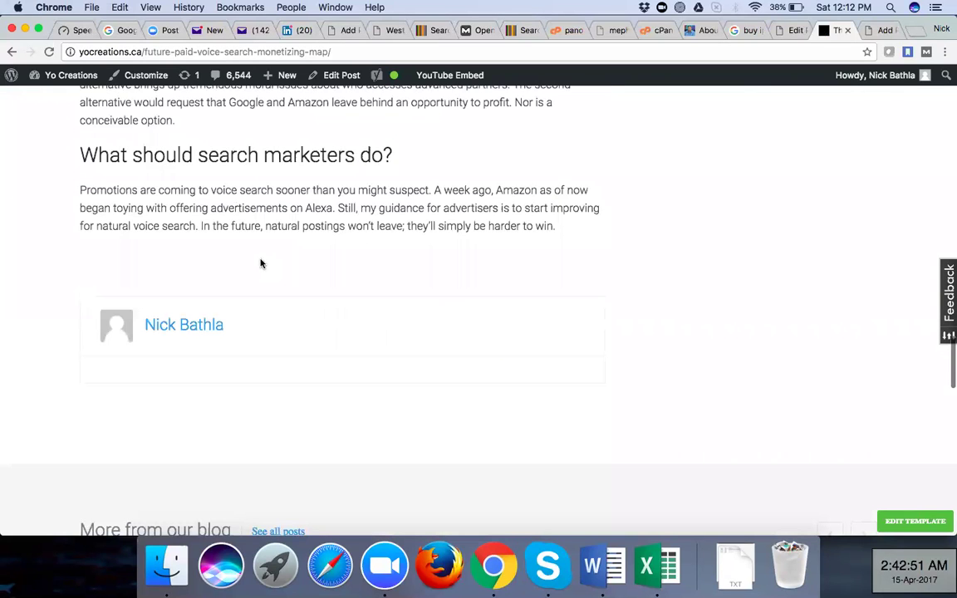
{"action": "scroll", "coordinate": [289, 254], "scroll_direction": "down", "scroll_amount": 1}
{"action": "scroll", "coordinate": [289, 254], "scroll_direction": "down", "scroll_amount": 2}
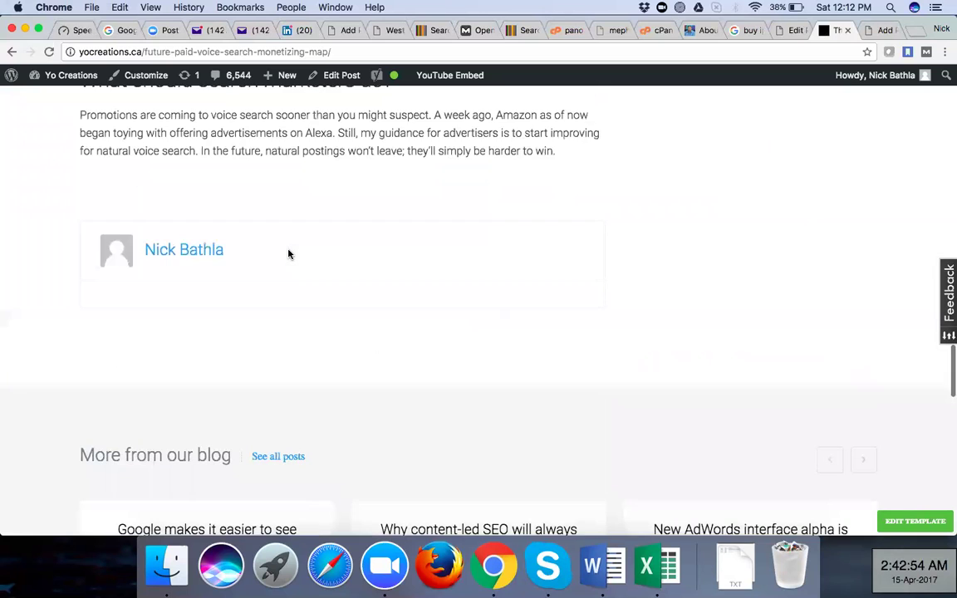
{"action": "scroll", "coordinate": [399, 262], "scroll_direction": "up", "scroll_amount": 15}
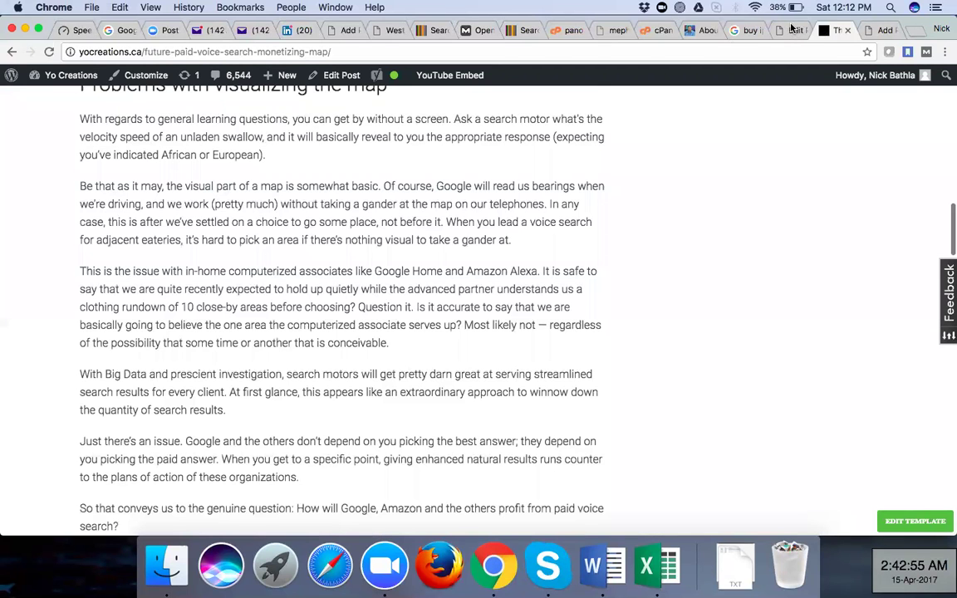
{"action": "scroll", "coordinate": [582, 150], "scroll_direction": "up", "scroll_amount": 15}
{"action": "left_click", "coordinate": [781, 32]}
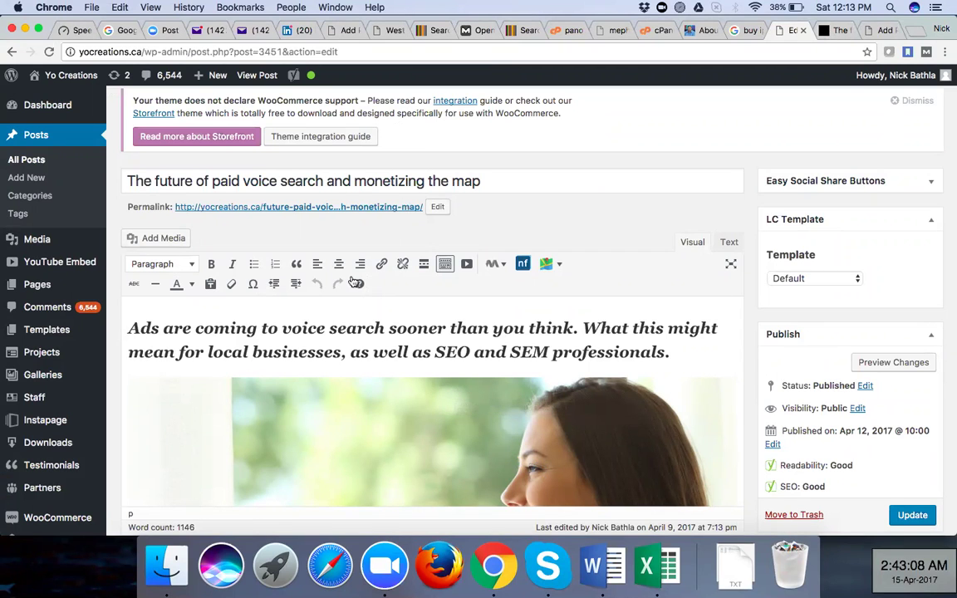
Scroll the editor's post body, then scroll the live post alongside it for comparison
{"action": "scroll", "coordinate": [404, 444], "scroll_direction": "down", "scroll_amount": 3}
{"action": "scroll", "coordinate": [404, 444], "scroll_direction": "down", "scroll_amount": 6}
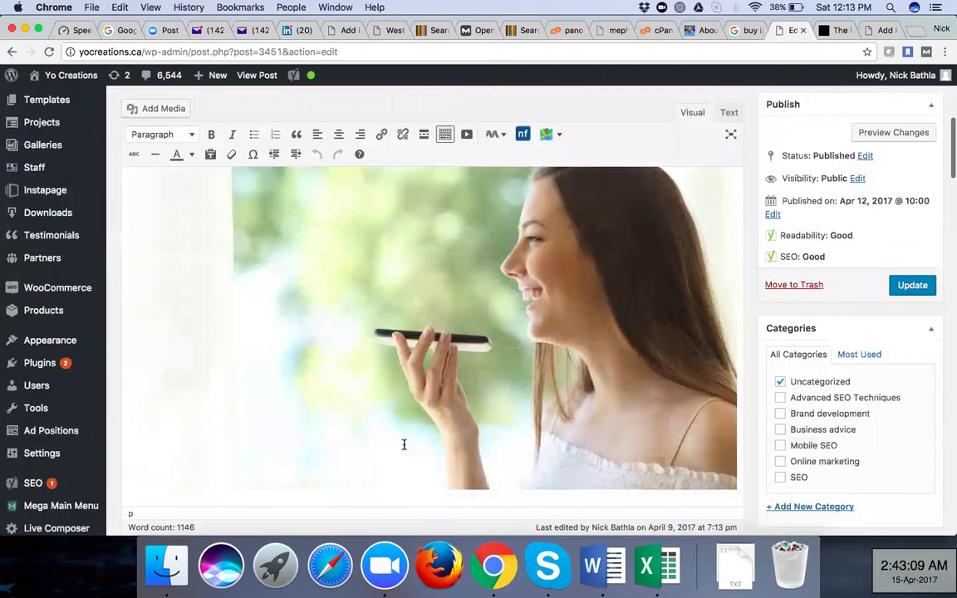
{"action": "left_click", "coordinate": [825, 30]}
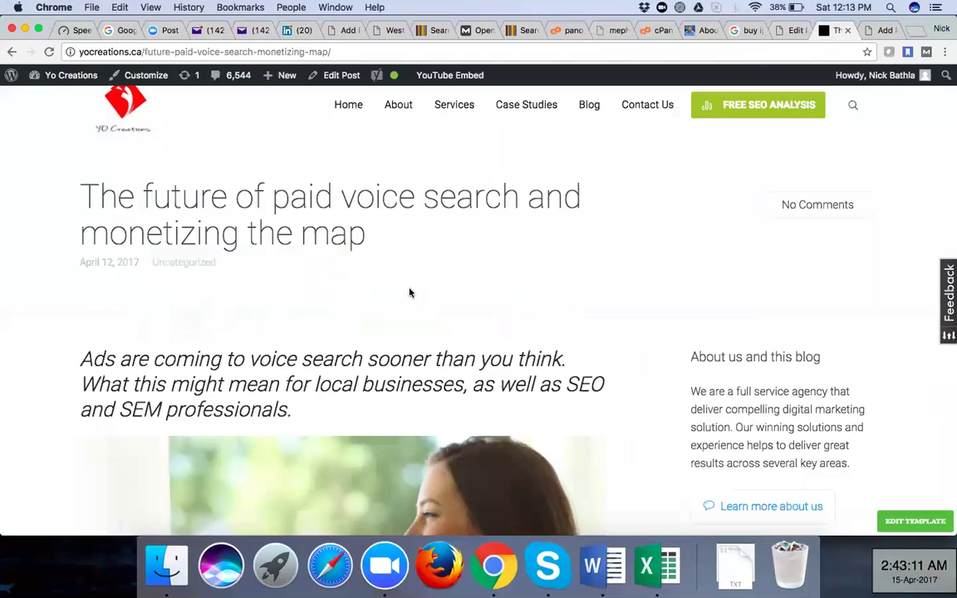
{"action": "scroll", "coordinate": [410, 292], "scroll_direction": "down", "scroll_amount": 4}
{"action": "scroll", "coordinate": [409, 293], "scroll_direction": "down", "scroll_amount": 10}
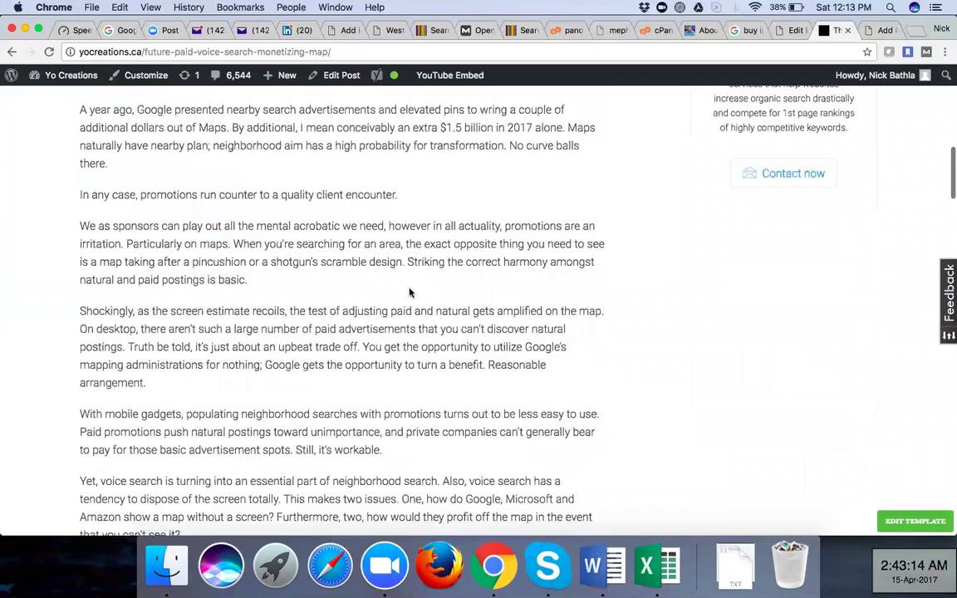
{"action": "scroll", "coordinate": [410, 292], "scroll_direction": "down", "scroll_amount": 4}
Compare further sections of the editor and live post, ending back at the editor's Yoast SEO section
{"action": "left_click", "coordinate": [791, 29]}
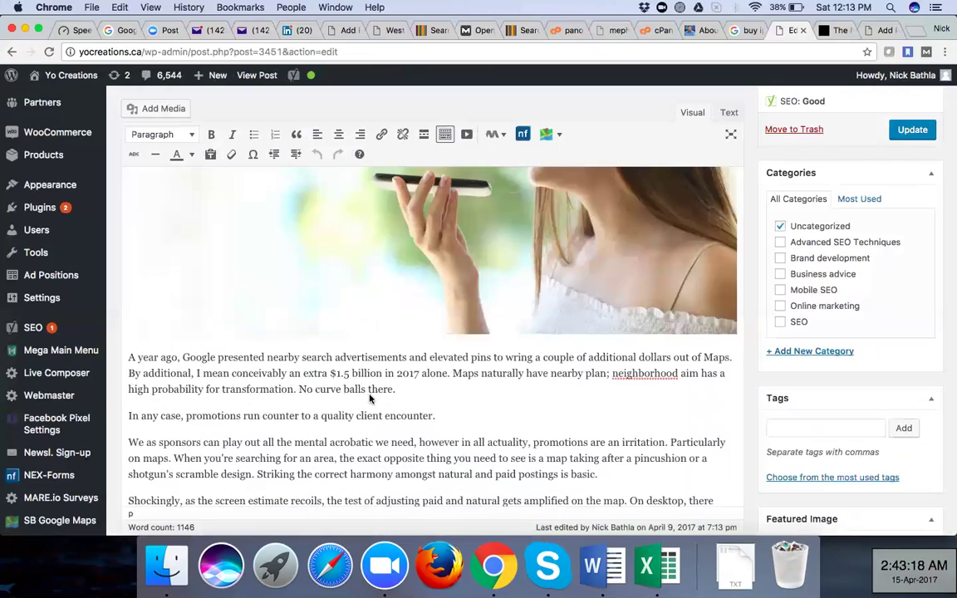
{"action": "scroll", "coordinate": [369, 399], "scroll_direction": "down", "scroll_amount": 3}
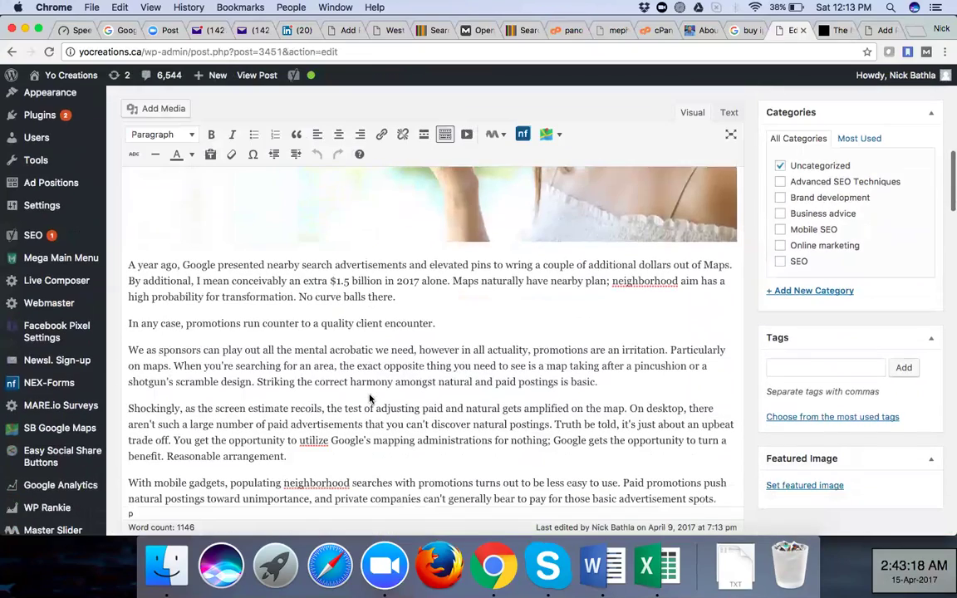
{"action": "scroll", "coordinate": [369, 399], "scroll_direction": "down", "scroll_amount": 5}
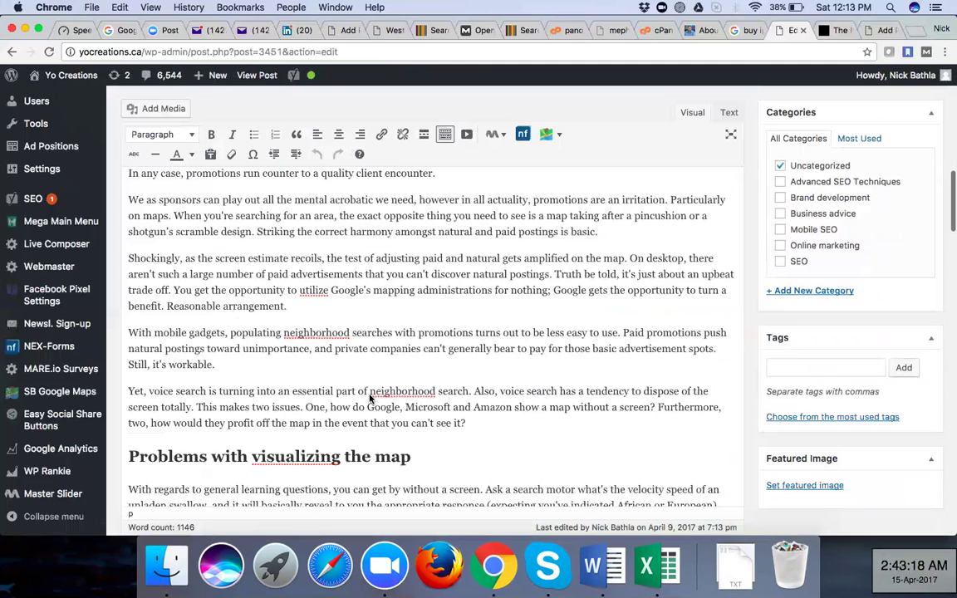
{"action": "scroll", "coordinate": [370, 399], "scroll_direction": "down", "scroll_amount": 5}
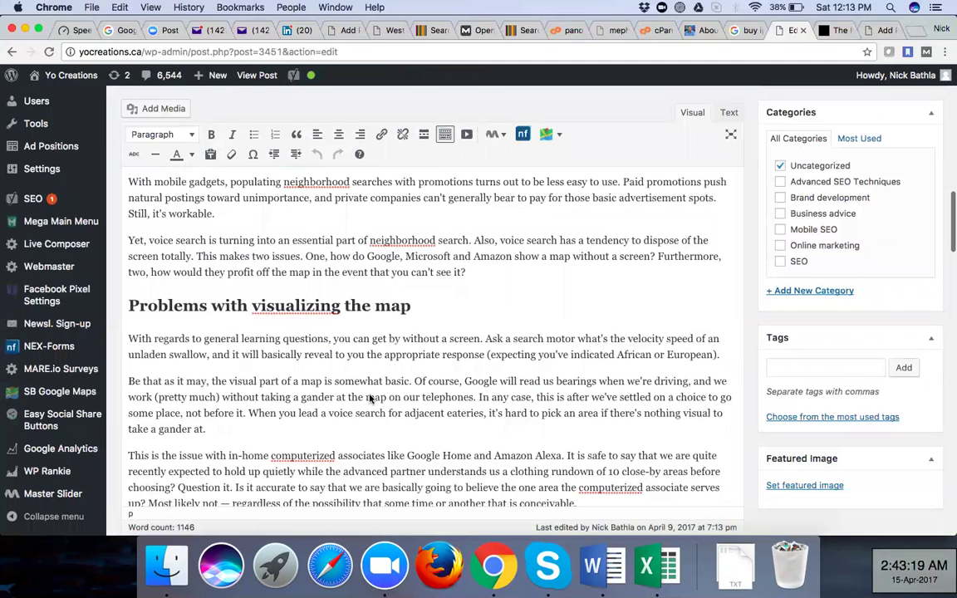
{"action": "scroll", "coordinate": [290, 316], "scroll_direction": "down", "scroll_amount": 10}
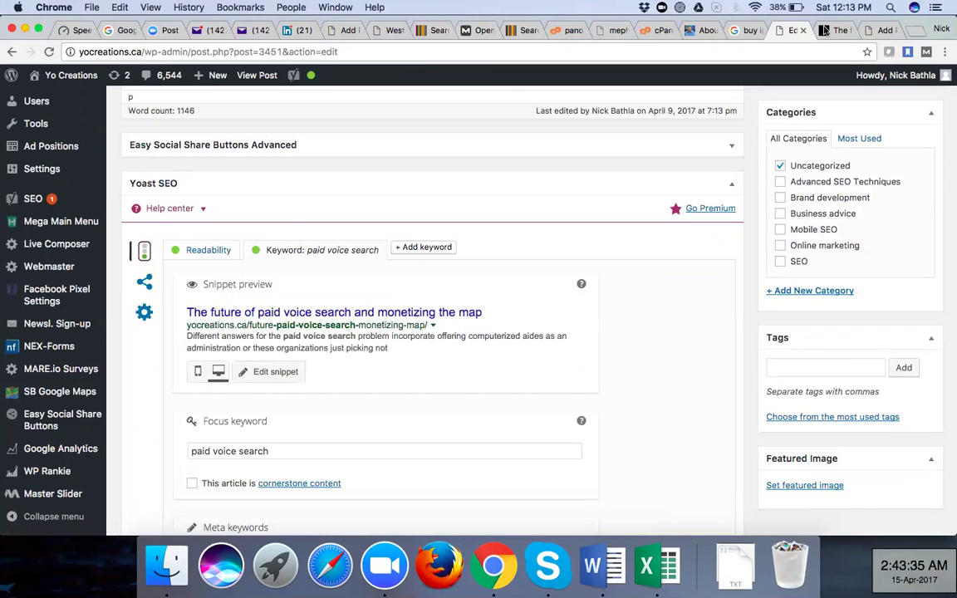
{"action": "key", "text": "ctrl+Tab"}
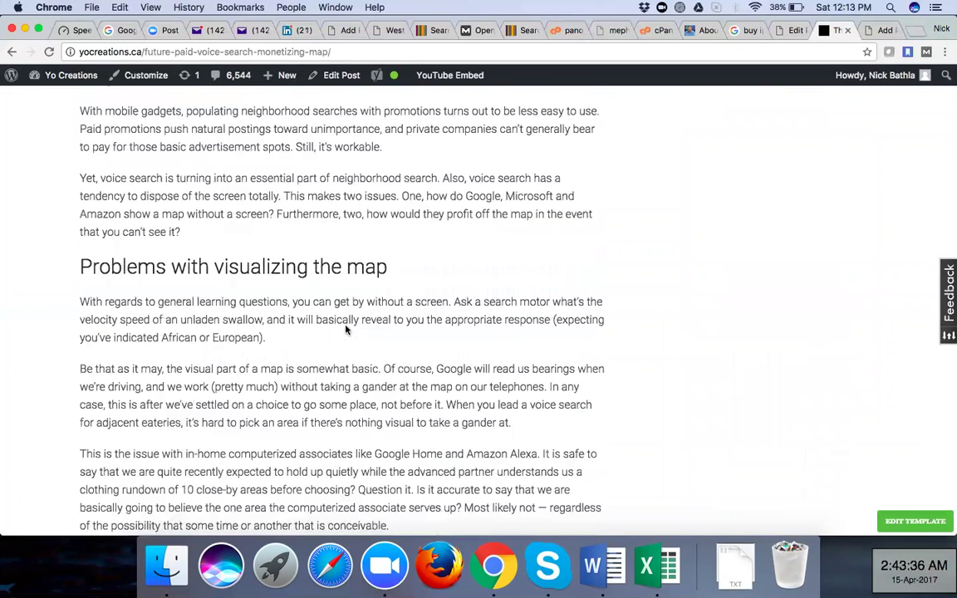
{"action": "scroll", "coordinate": [345, 331], "scroll_direction": "down", "scroll_amount": 10}
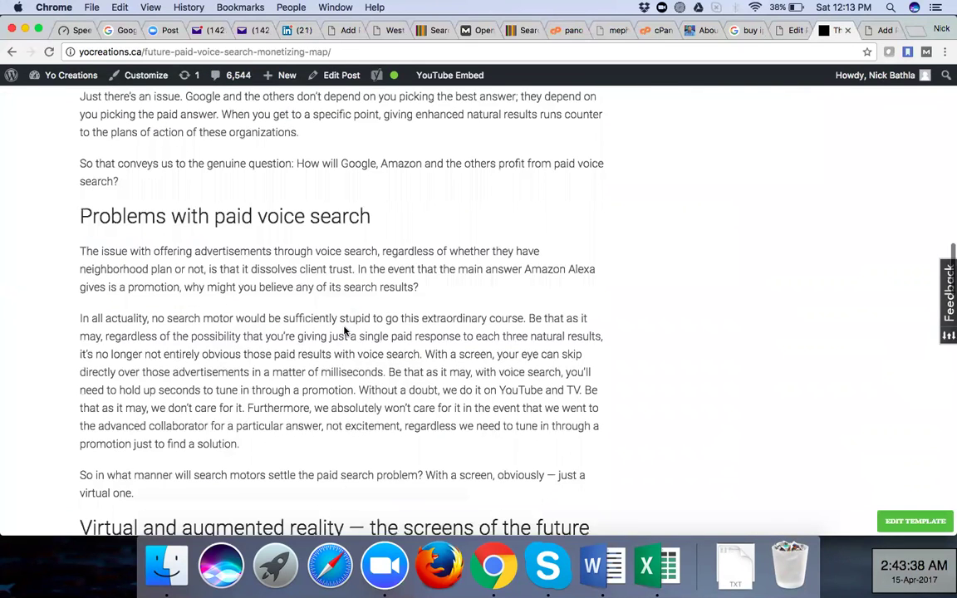
{"action": "scroll", "coordinate": [345, 331], "scroll_direction": "down", "scroll_amount": 10}
{"action": "scroll", "coordinate": [344, 331], "scroll_direction": "down", "scroll_amount": 5}
{"action": "scroll", "coordinate": [344, 331], "scroll_direction": "up", "scroll_amount": 20}
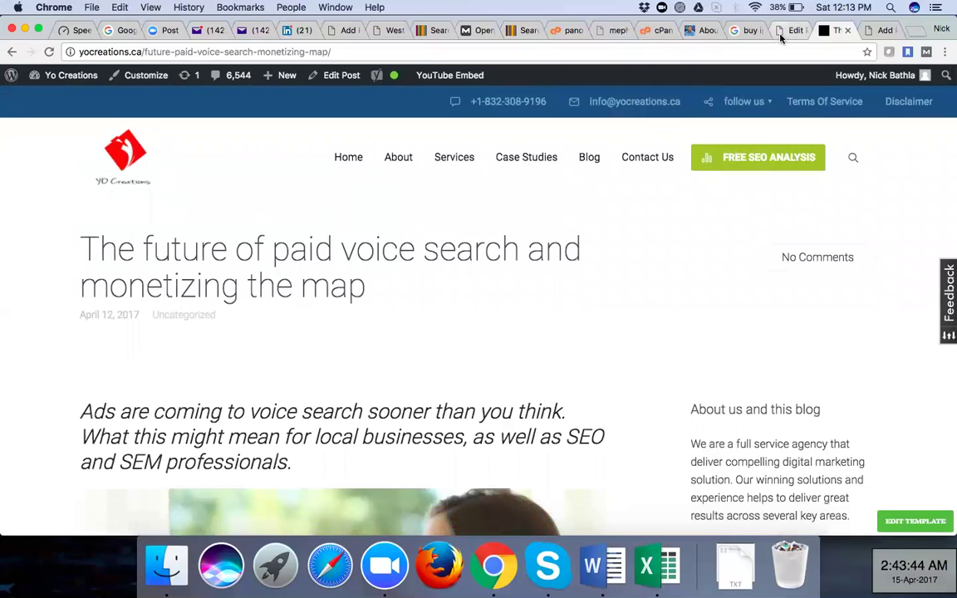
{"action": "left_click", "coordinate": [784, 31]}
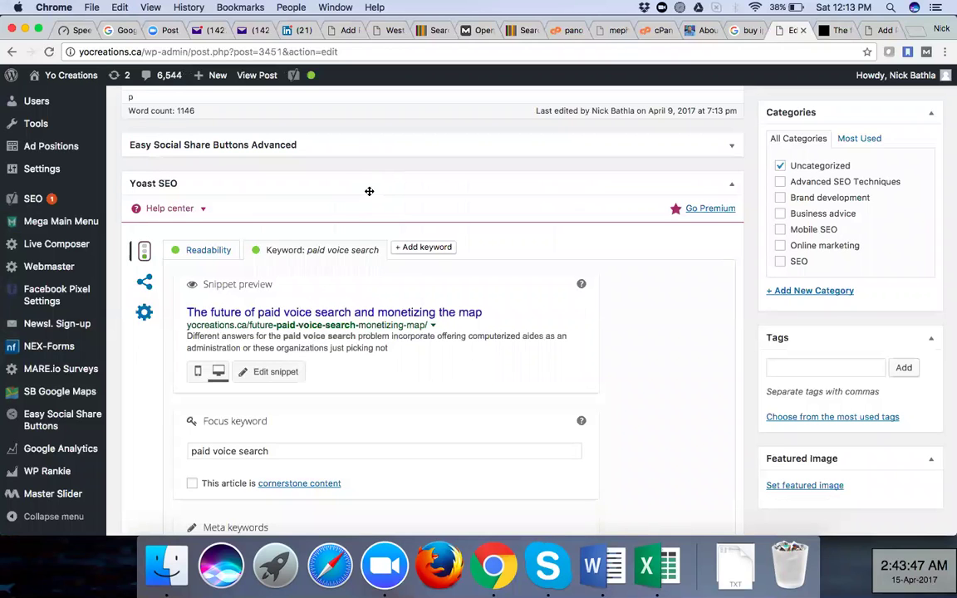
Open the post's Yoast SEO snippet editor to edit its search snippet fields
{"action": "scroll", "coordinate": [311, 222], "scroll_direction": "up", "scroll_amount": 1}
{"action": "scroll", "coordinate": [312, 222], "scroll_direction": "down", "scroll_amount": 4}
{"action": "scroll", "coordinate": [311, 222], "scroll_direction": "down", "scroll_amount": 3}
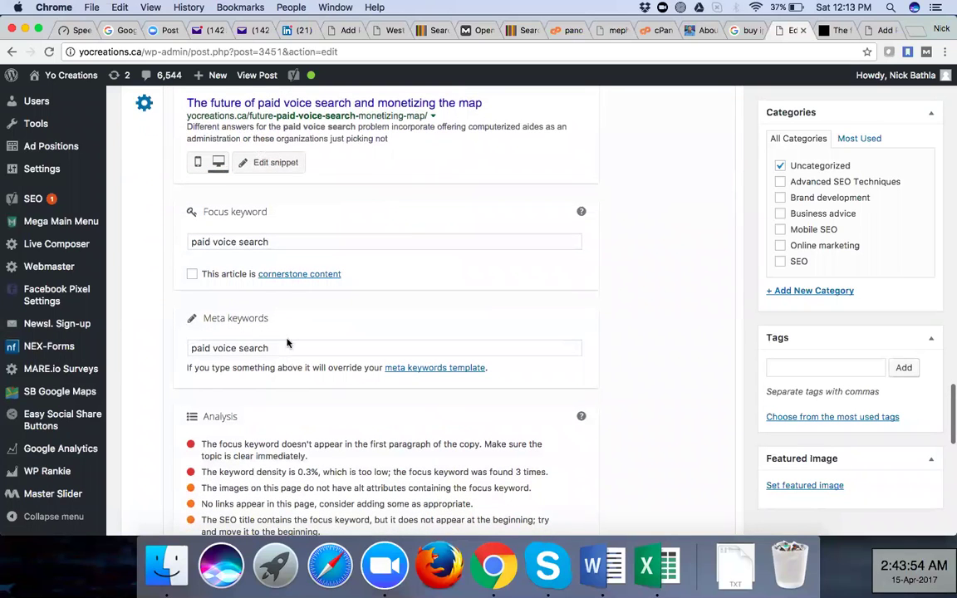
{"action": "scroll", "coordinate": [299, 224], "scroll_direction": "up", "scroll_amount": 3}
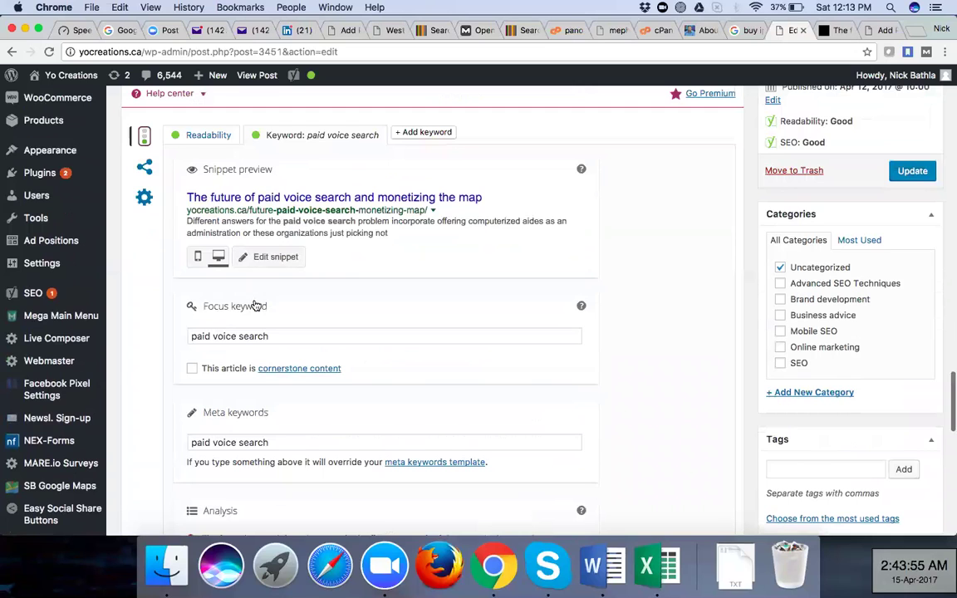
{"action": "scroll", "coordinate": [257, 312], "scroll_direction": "up", "scroll_amount": 2}
{"action": "left_click", "coordinate": [274, 324]}
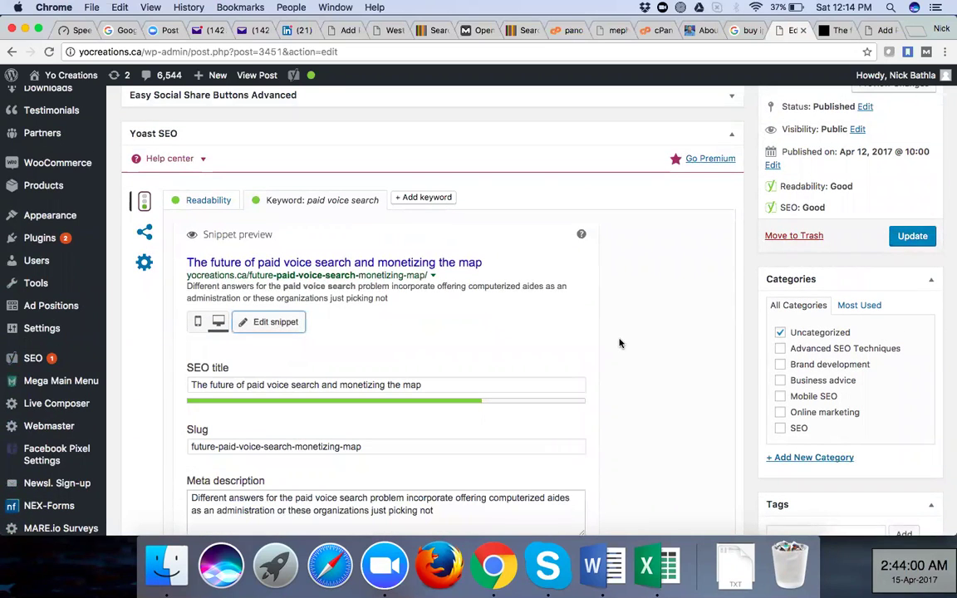
Append ' | Yo Creations' to the end of the SEO title
{"action": "scroll", "coordinate": [349, 353], "scroll_direction": "down", "scroll_amount": 5}
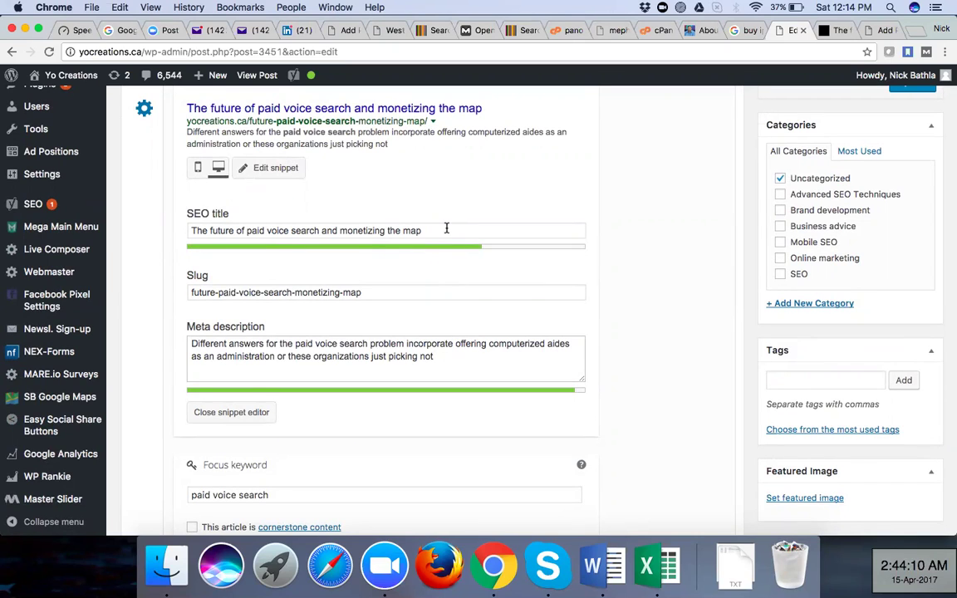
{"action": "left_click", "coordinate": [447, 228]}
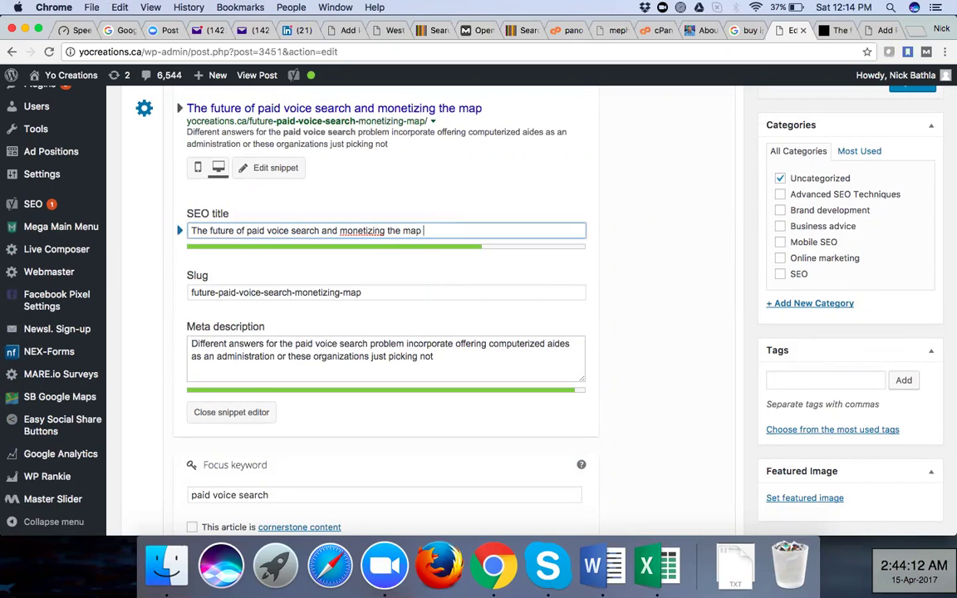
{"action": "type", "text": "| Yo Creations"}
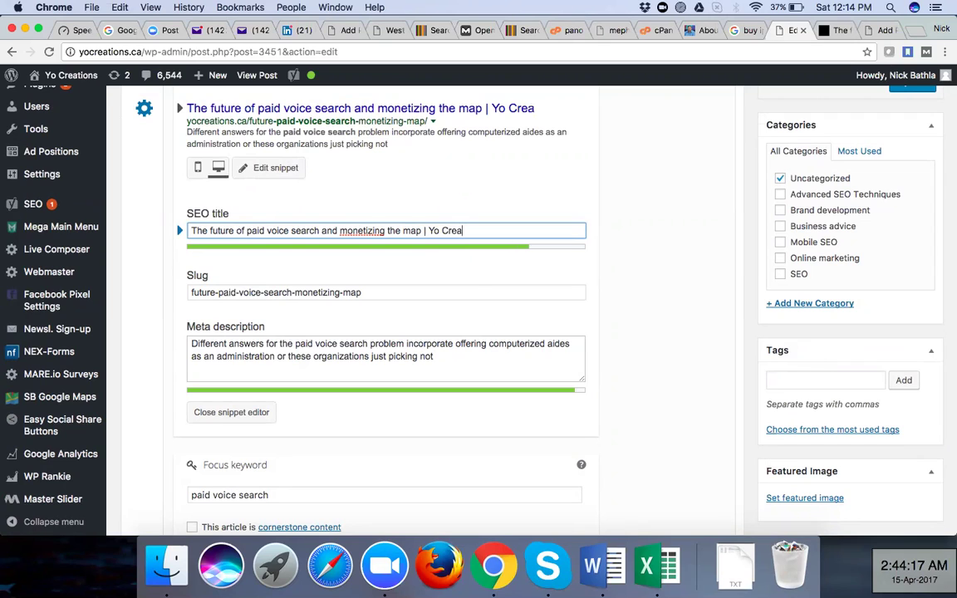
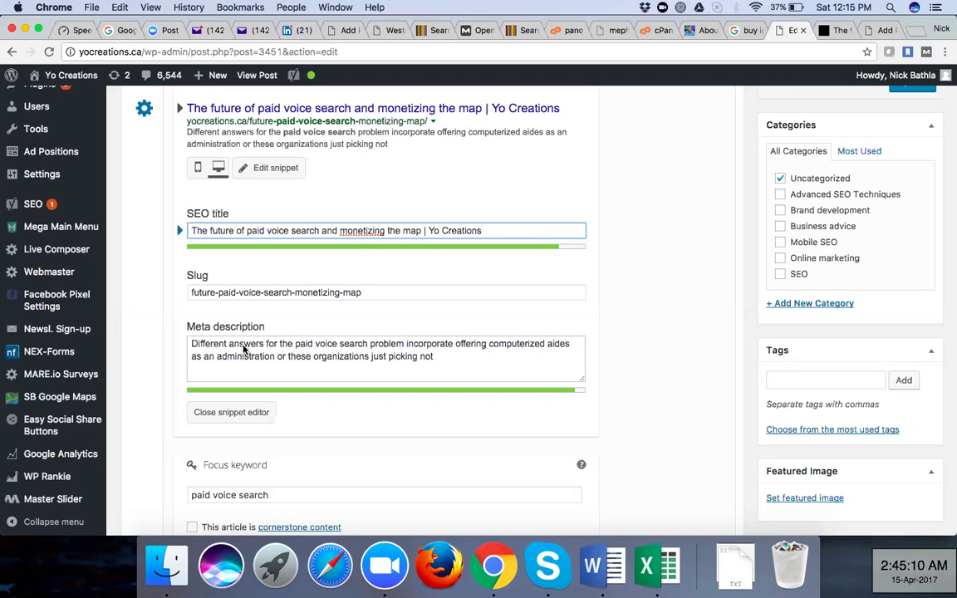
Add a comma after 'paid voice search' in the Meta keywords field
{"action": "left_click", "coordinate": [150, 316]}
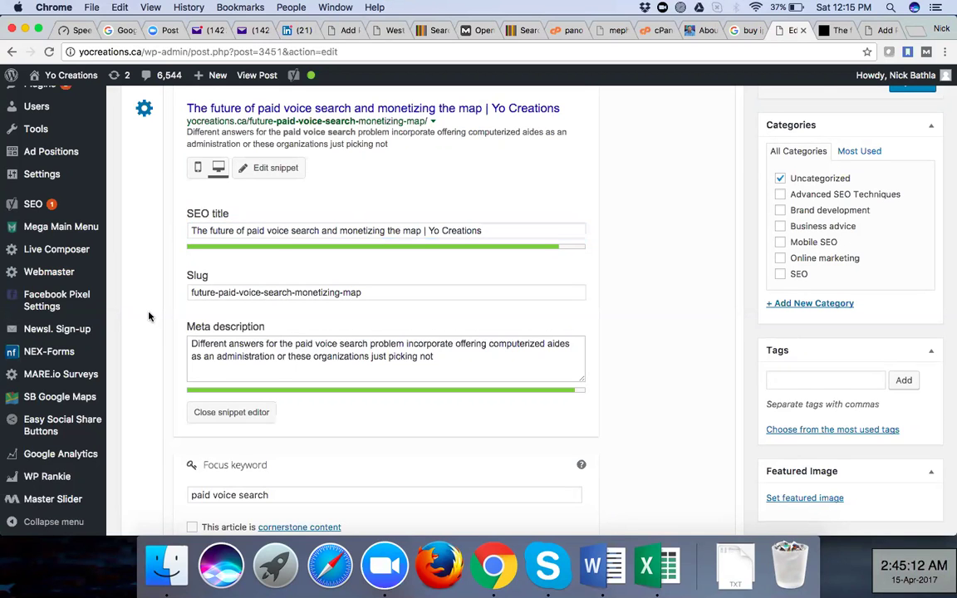
{"action": "scroll", "coordinate": [149, 316], "scroll_direction": "up", "scroll_amount": 3}
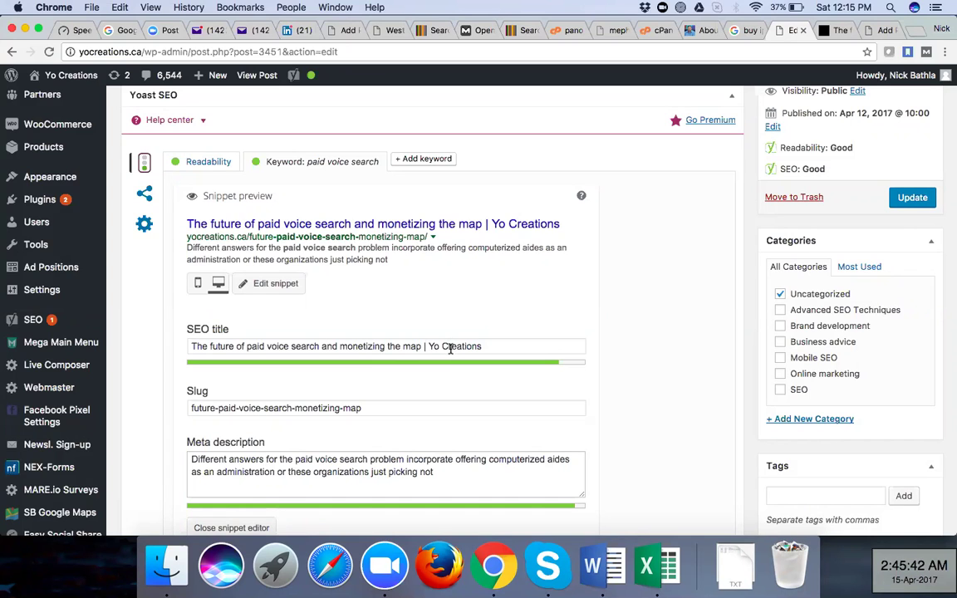
{"action": "scroll", "coordinate": [416, 398], "scroll_direction": "down", "scroll_amount": 3}
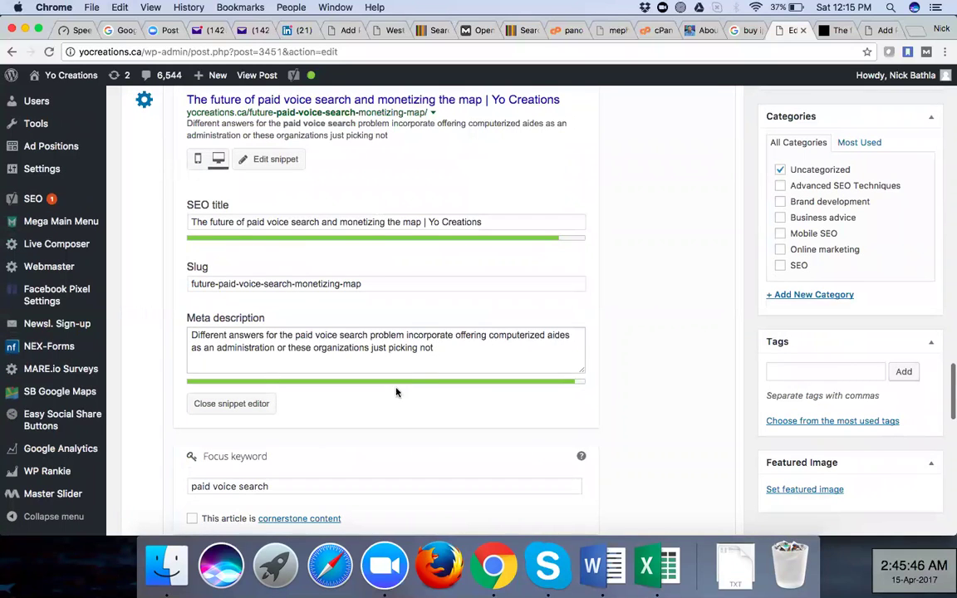
{"action": "scroll", "coordinate": [386, 405], "scroll_direction": "down", "scroll_amount": 5}
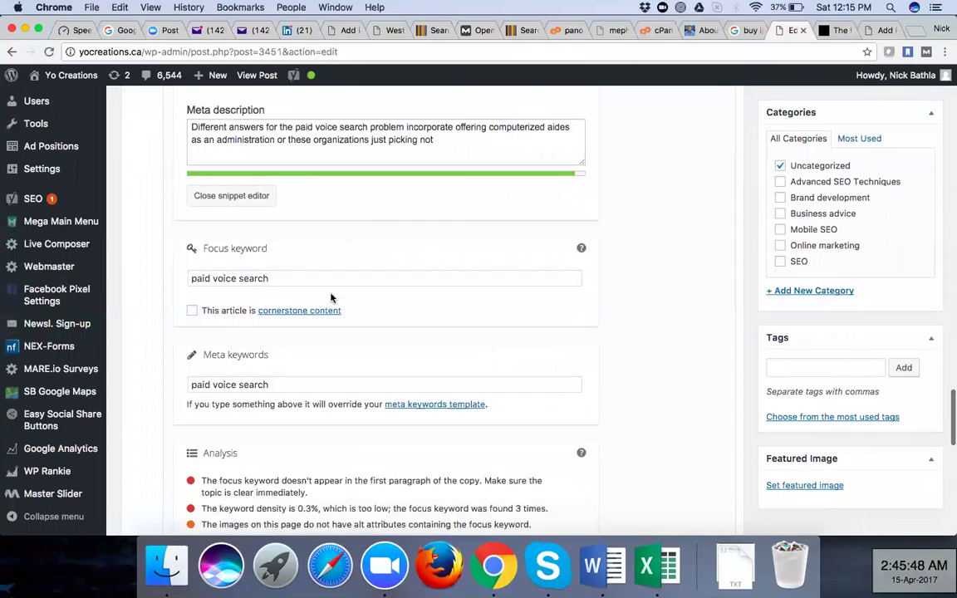
{"action": "scroll", "coordinate": [324, 274], "scroll_direction": "down", "scroll_amount": 1}
{"action": "scroll", "coordinate": [290, 346], "scroll_direction": "down", "scroll_amount": 1}
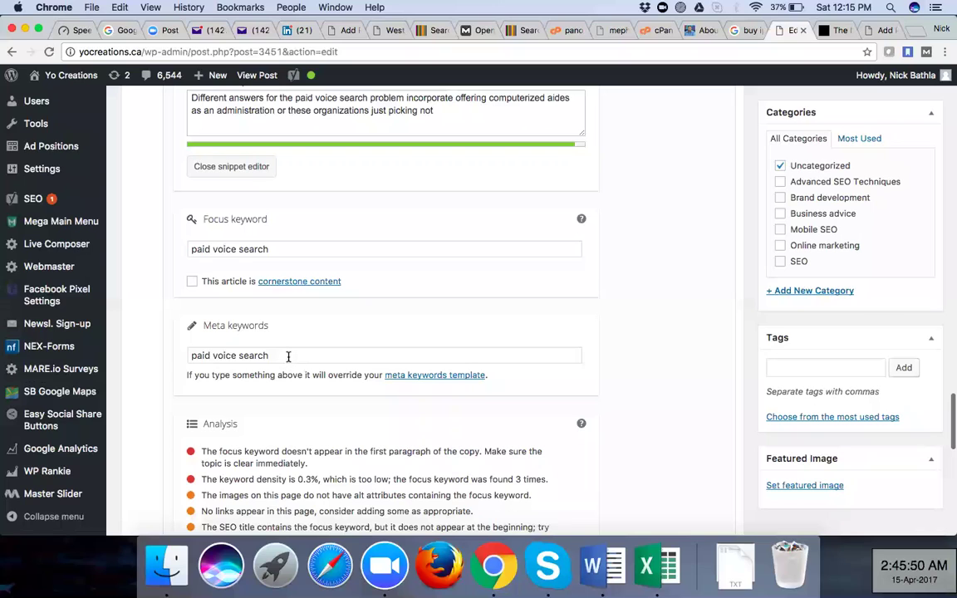
{"action": "left_click", "coordinate": [288, 356]}
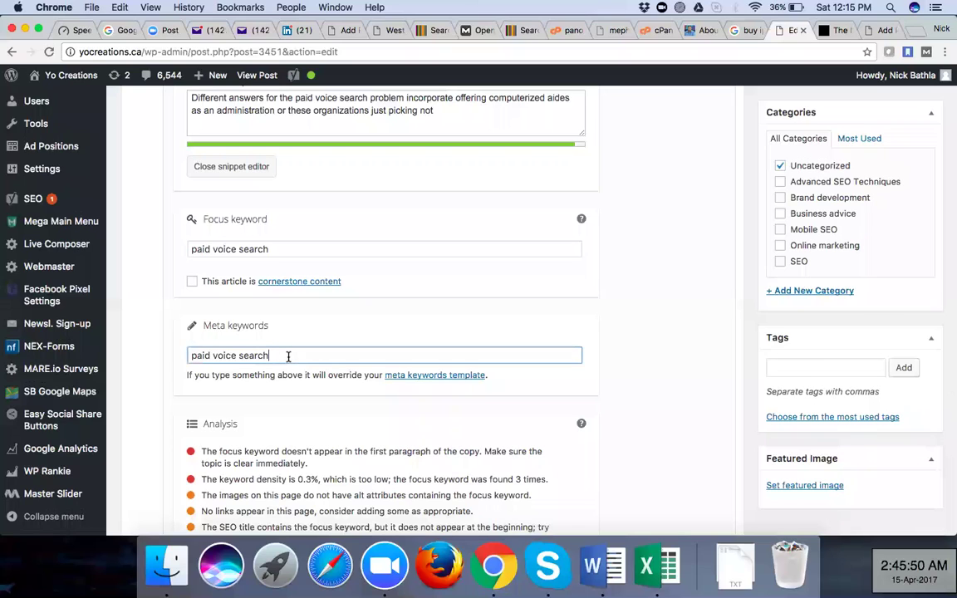
{"action": "type", "text": ","}
Select the phrase 'paid voice search' in the meta description
{"action": "scroll", "coordinate": [312, 314], "scroll_direction": "up", "scroll_amount": 5}
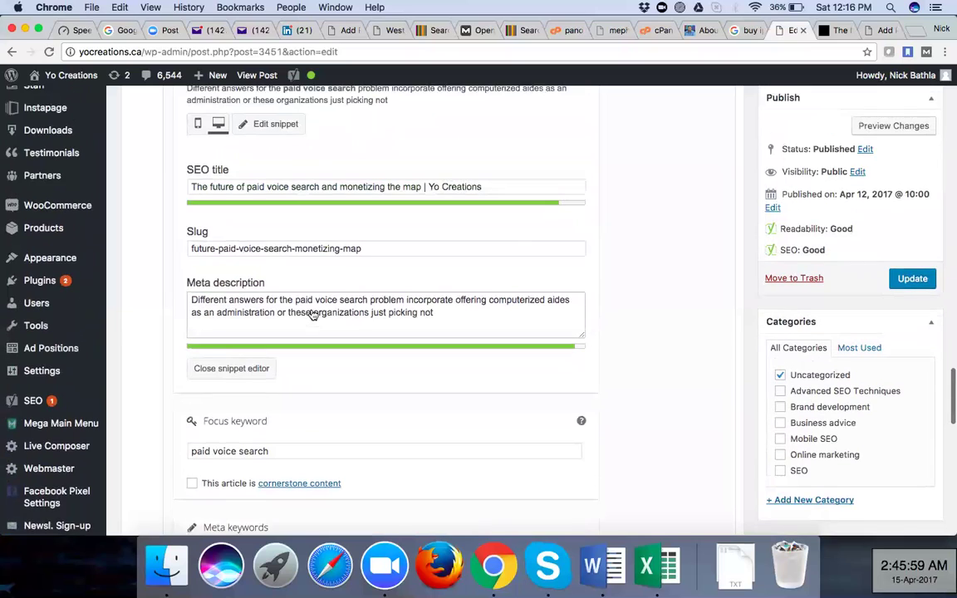
{"action": "scroll", "coordinate": [310, 315], "scroll_direction": "down", "scroll_amount": 2}
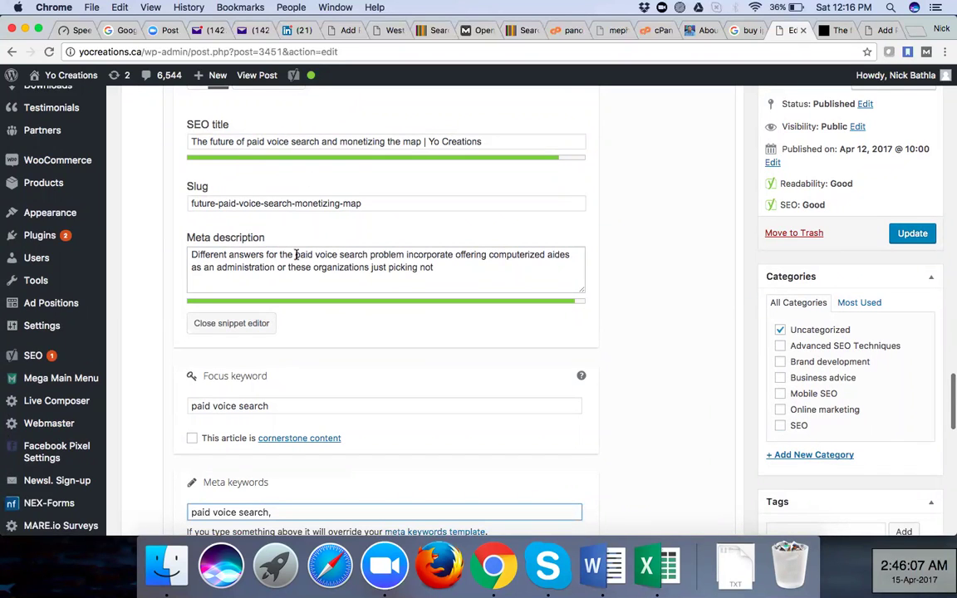
{"action": "left_click_drag", "start_coordinate": [296, 255], "coordinate": [370, 255]}
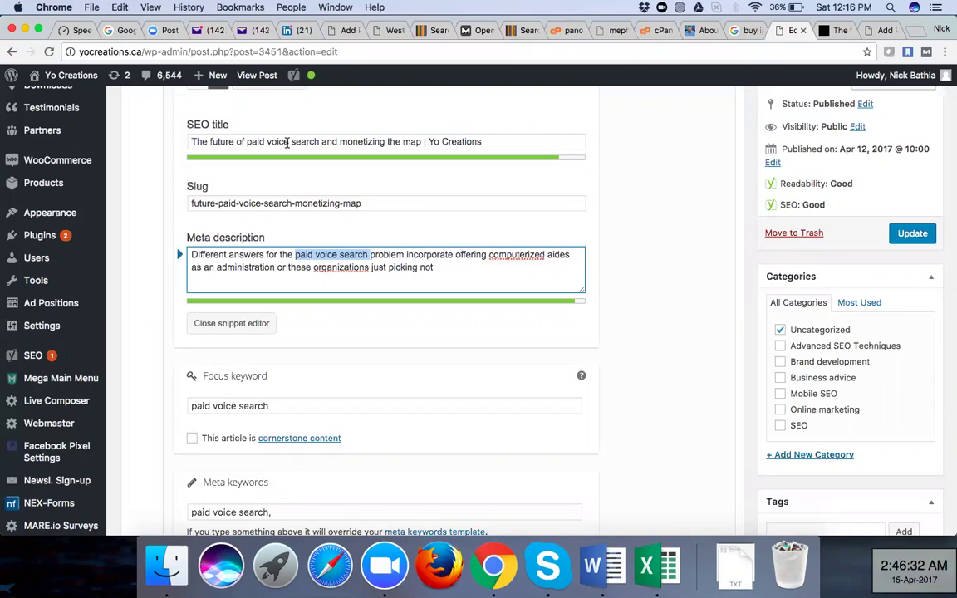
Correct 'computerized' to 'computerised' and 'organizations' to 'organization' in the meta description
{"action": "right_click", "coordinate": [501, 254]}
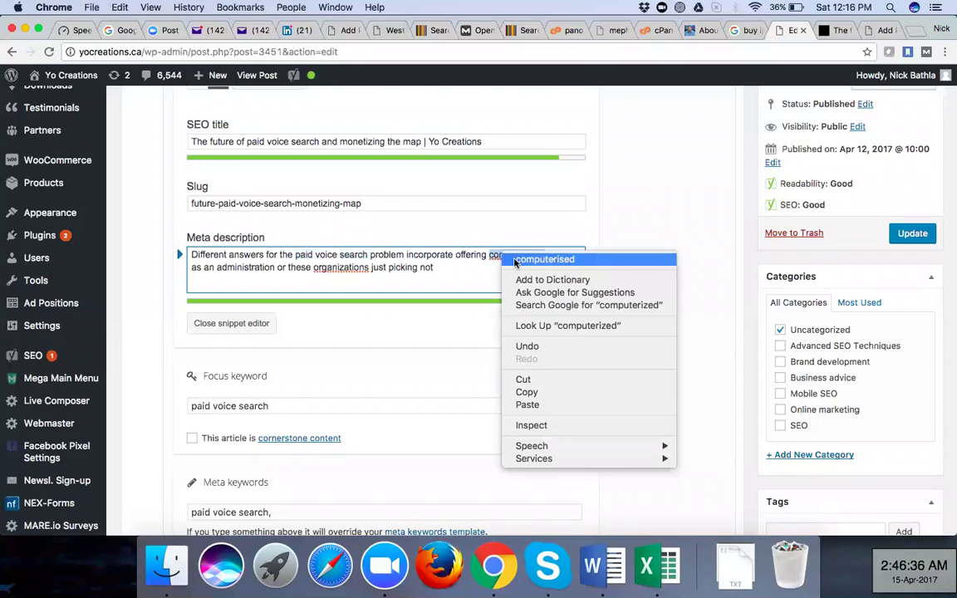
{"action": "left_click", "coordinate": [465, 233]}
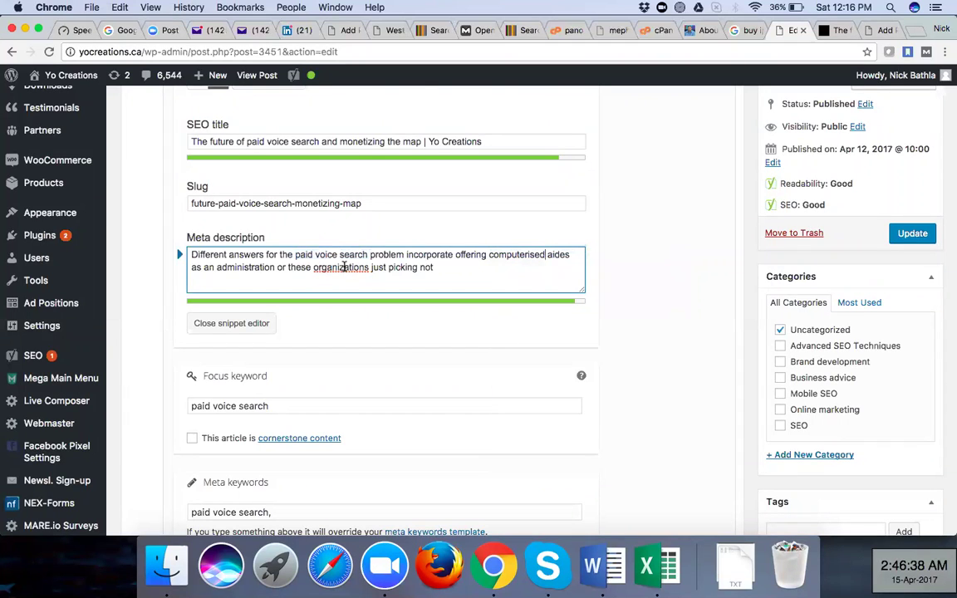
{"action": "right_click", "coordinate": [348, 268]}
{"action": "left_click", "coordinate": [366, 274]}
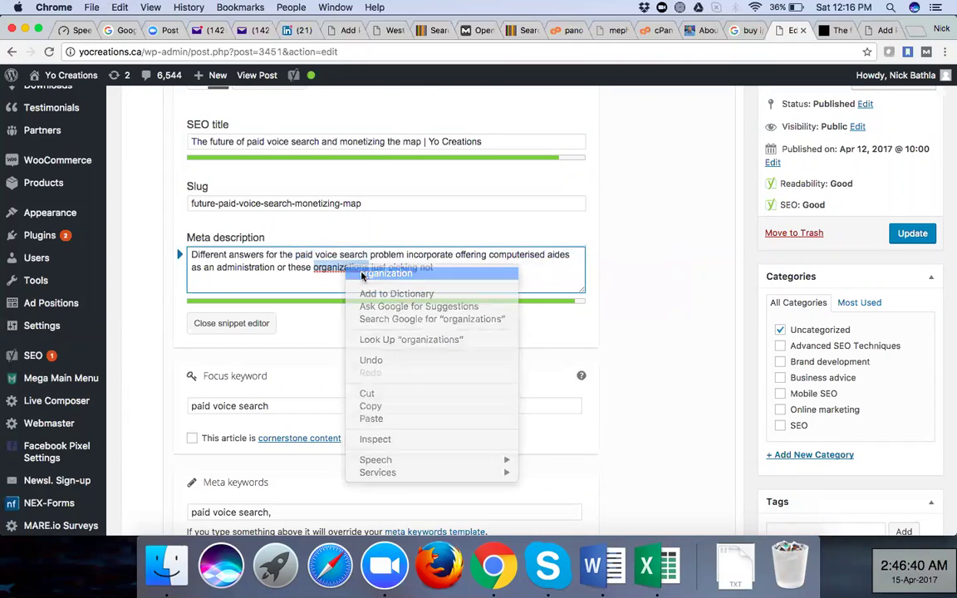
{"action": "left_click", "coordinate": [634, 277]}
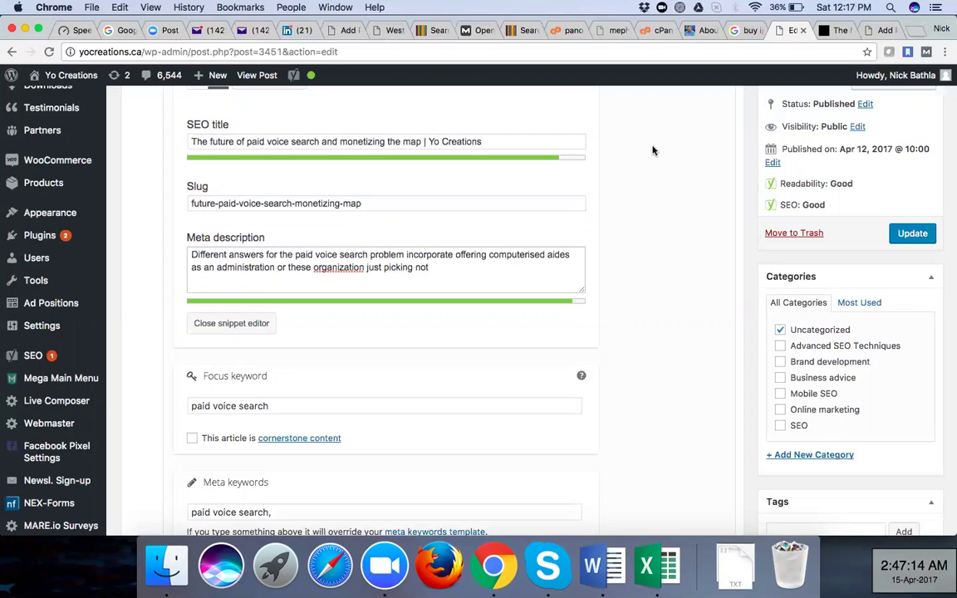
Return to the Meta keywords field, then switch to the Fashion for Fab Western Wear tab
{"action": "scroll", "coordinate": [653, 150], "scroll_direction": "down", "scroll_amount": 5}
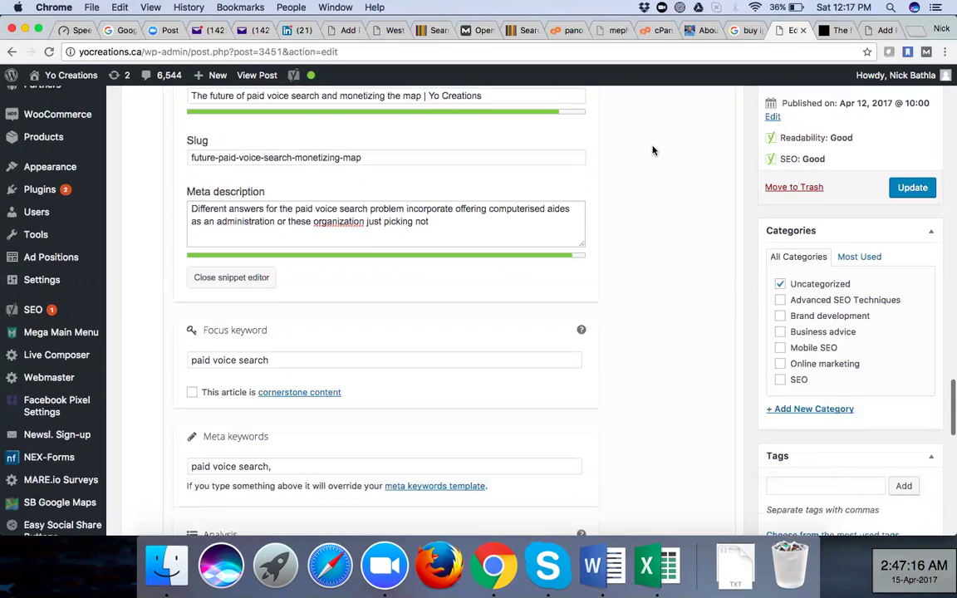
{"action": "scroll", "coordinate": [324, 175], "scroll_direction": "down", "scroll_amount": 2}
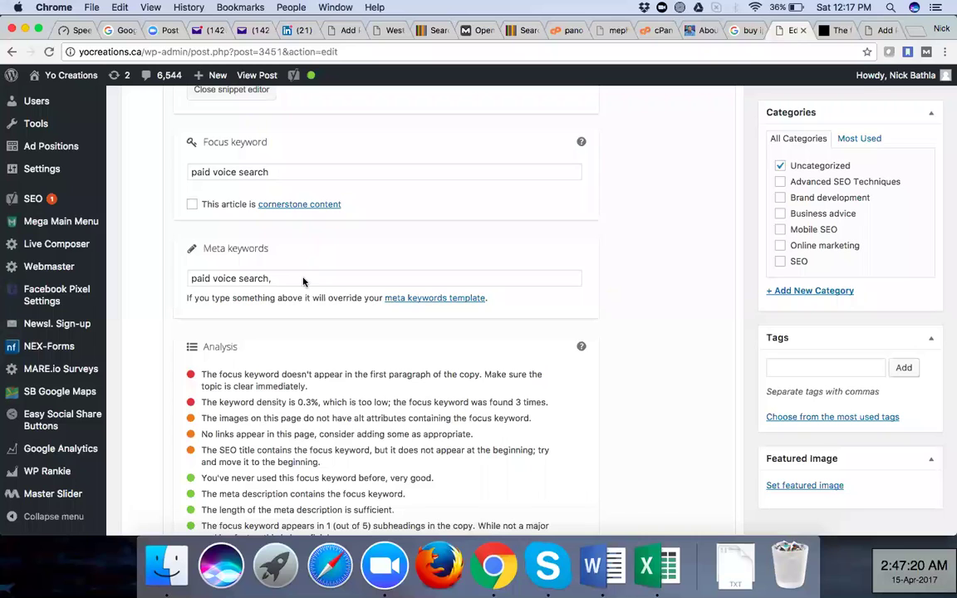
{"action": "scroll", "coordinate": [303, 282], "scroll_direction": "up", "scroll_amount": 1}
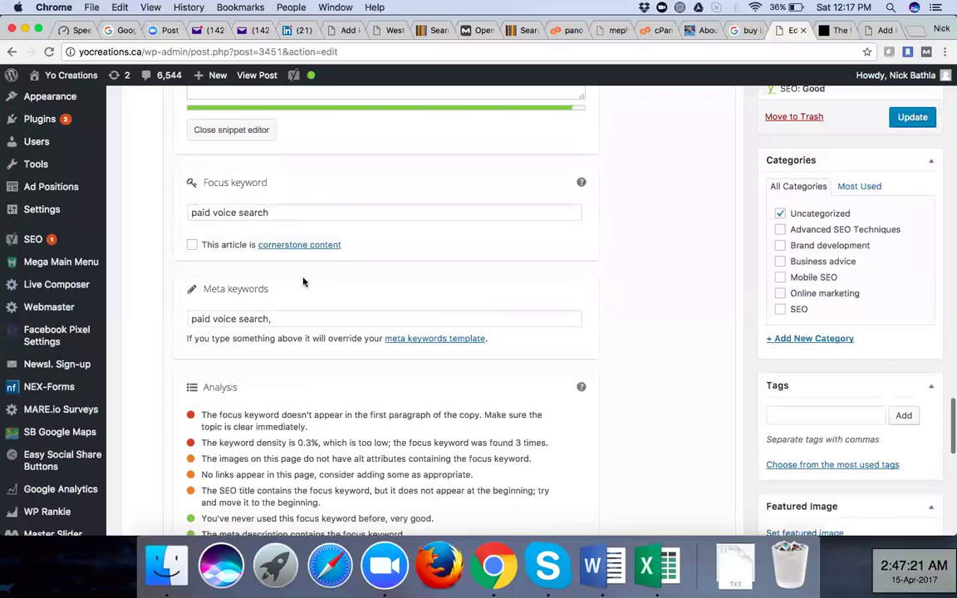
{"action": "scroll", "coordinate": [303, 282], "scroll_direction": "up", "scroll_amount": 1}
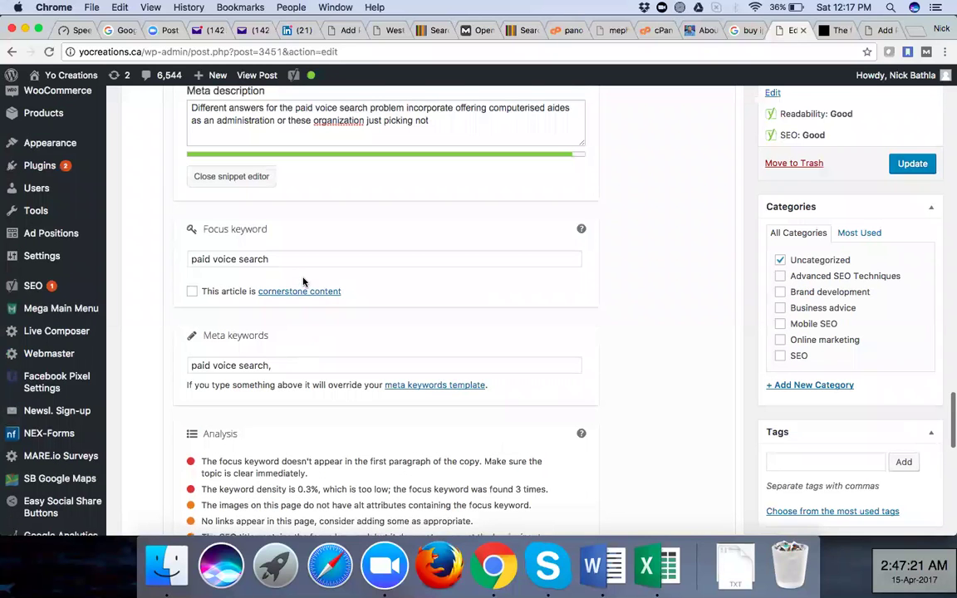
{"action": "scroll", "coordinate": [303, 282], "scroll_direction": "up", "scroll_amount": 2}
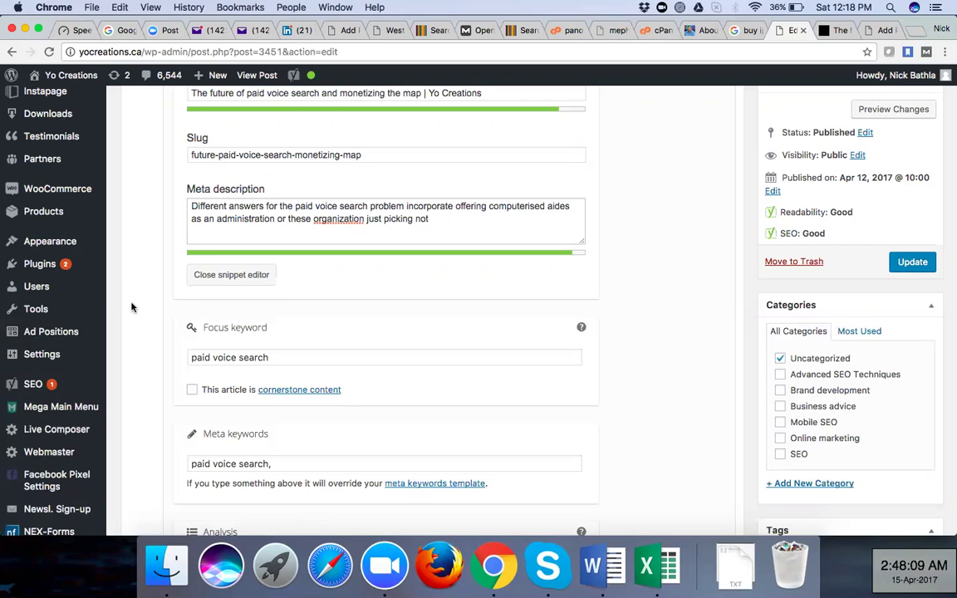
{"action": "scroll", "coordinate": [284, 344], "scroll_direction": "down", "scroll_amount": 3}
{"action": "left_click", "coordinate": [285, 348]}
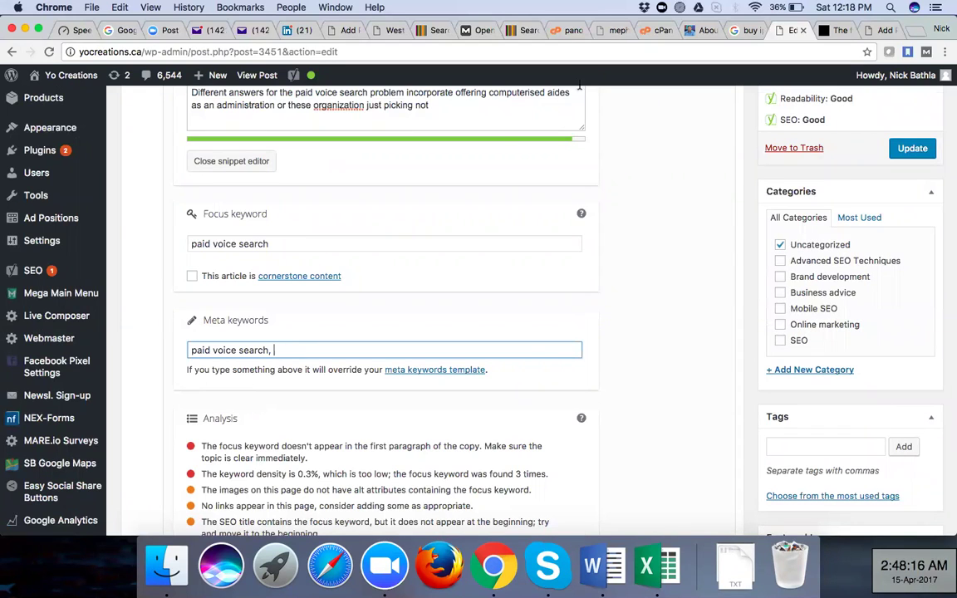
{"action": "left_click", "coordinate": [386, 33]}
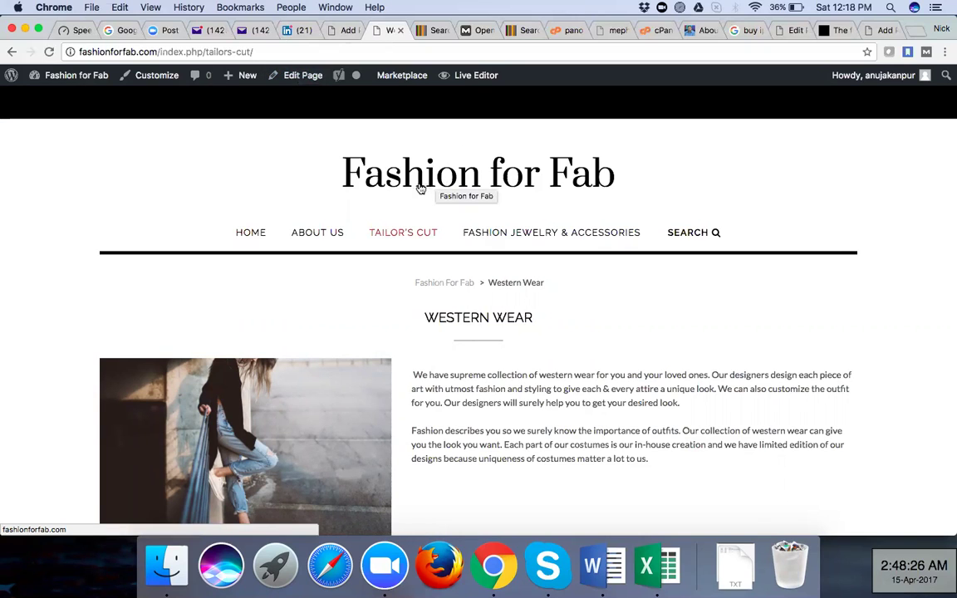
Open the Western Wear page in the WordPress editor with Edit Page
{"action": "left_click", "coordinate": [295, 79]}
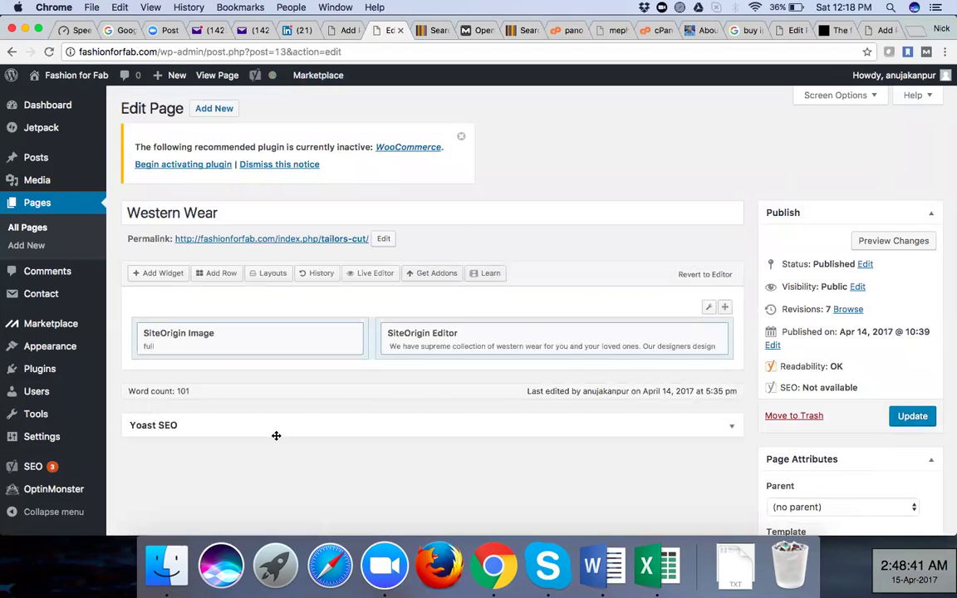
{"action": "scroll", "coordinate": [276, 436], "scroll_direction": "down", "scroll_amount": 5}
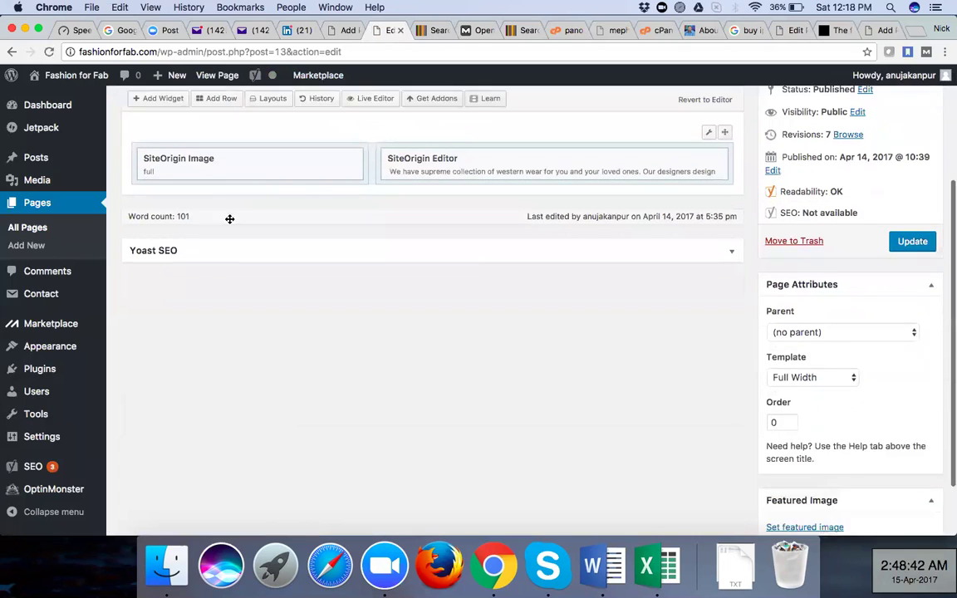
{"action": "left_click", "coordinate": [732, 219]}
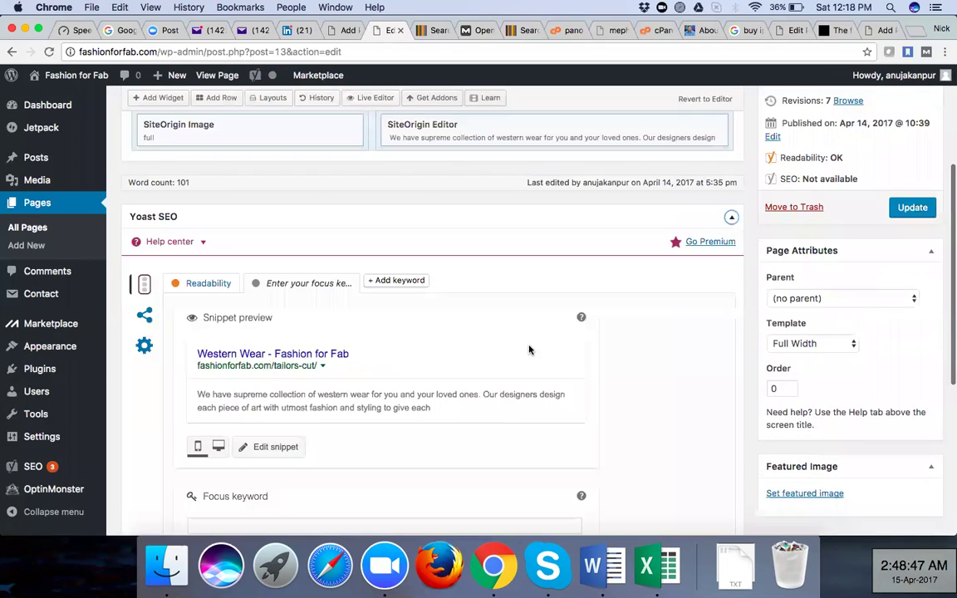
{"action": "scroll", "coordinate": [525, 349], "scroll_direction": "down", "scroll_amount": 1}
{"action": "scroll", "coordinate": [525, 349], "scroll_direction": "down", "scroll_amount": 4}
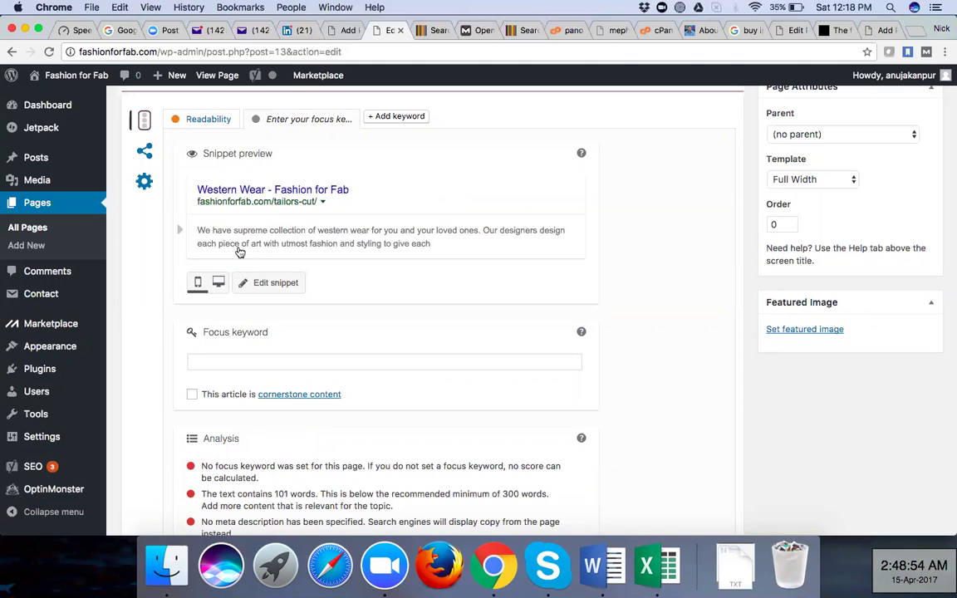
{"action": "left_click", "coordinate": [261, 284]}
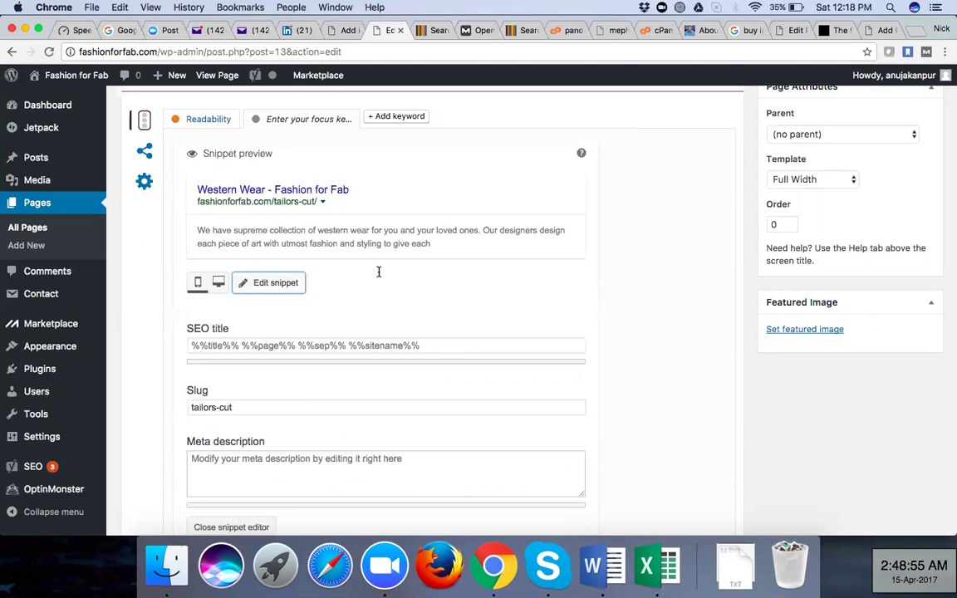
{"action": "scroll", "coordinate": [423, 266], "scroll_direction": "down", "scroll_amount": 1}
{"action": "scroll", "coordinate": [431, 265], "scroll_direction": "down", "scroll_amount": 1}
{"action": "left_click", "coordinate": [430, 266]}
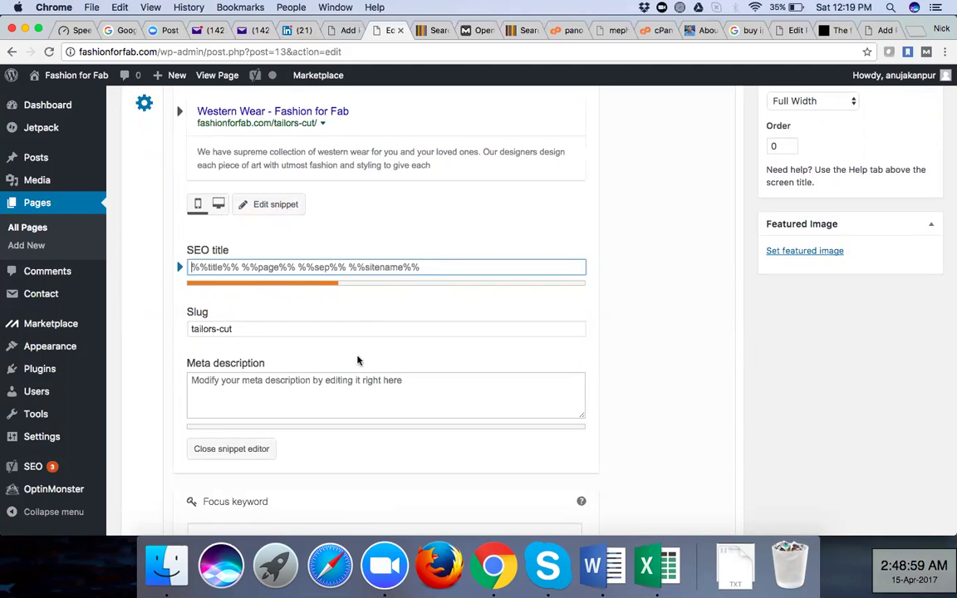
{"action": "left_click", "coordinate": [301, 386]}
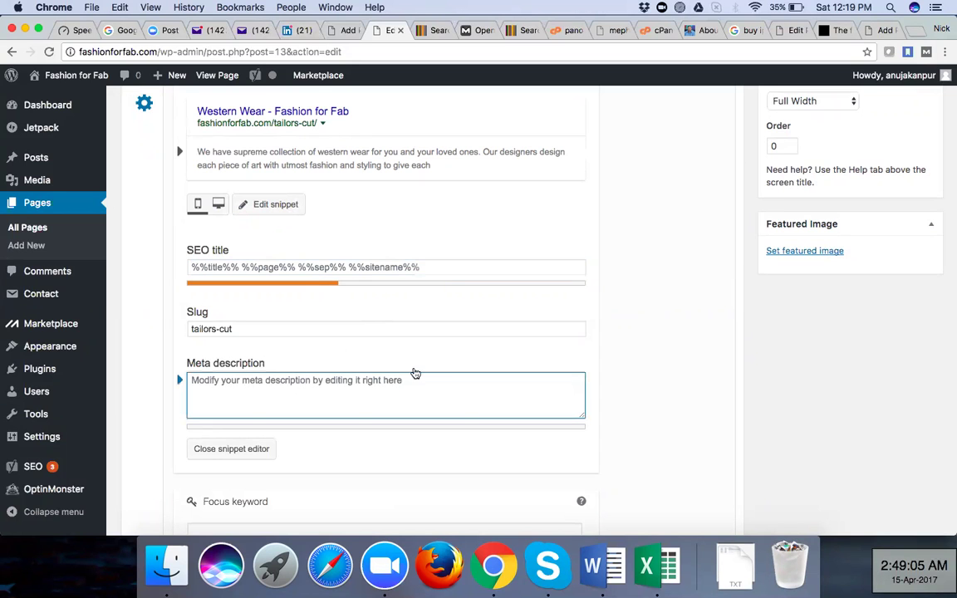
{"action": "scroll", "coordinate": [415, 374], "scroll_direction": "down", "scroll_amount": 5}
{"action": "left_click", "coordinate": [397, 359]}
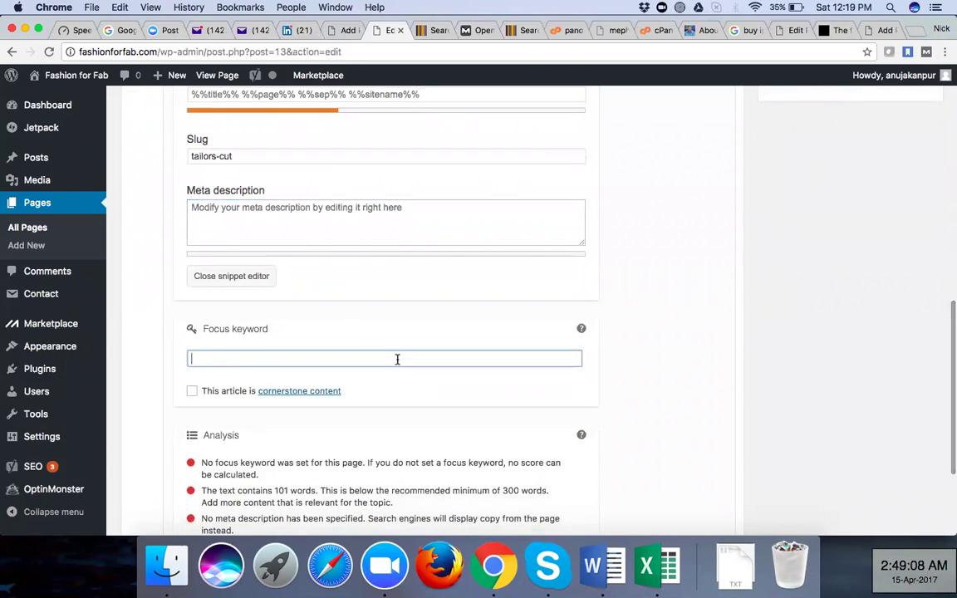
{"action": "scroll", "coordinate": [397, 363], "scroll_direction": "down", "scroll_amount": 4}
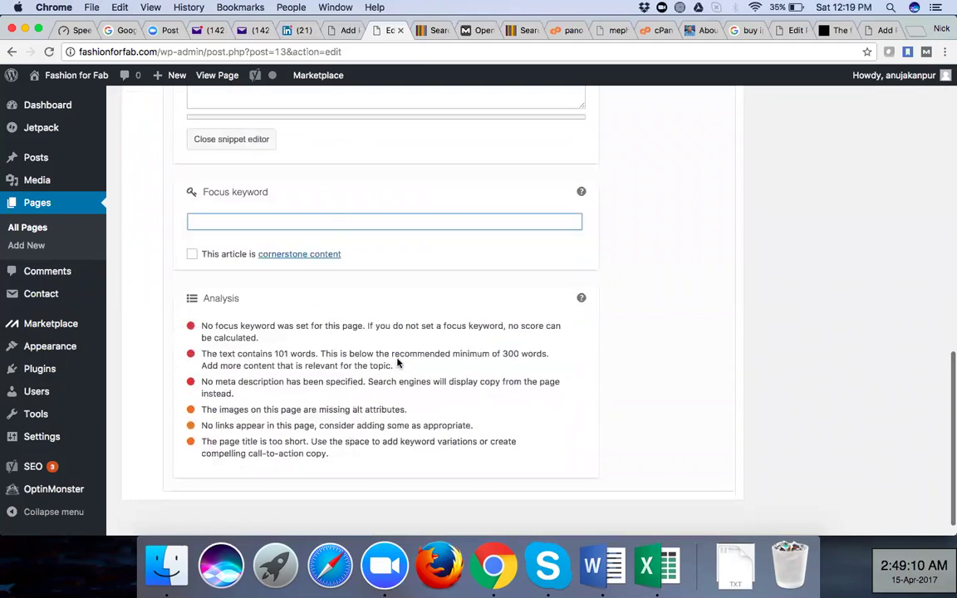
{"action": "scroll", "coordinate": [397, 363], "scroll_direction": "up", "scroll_amount": 3}
{"action": "scroll", "coordinate": [397, 363], "scroll_direction": "up", "scroll_amount": 5}
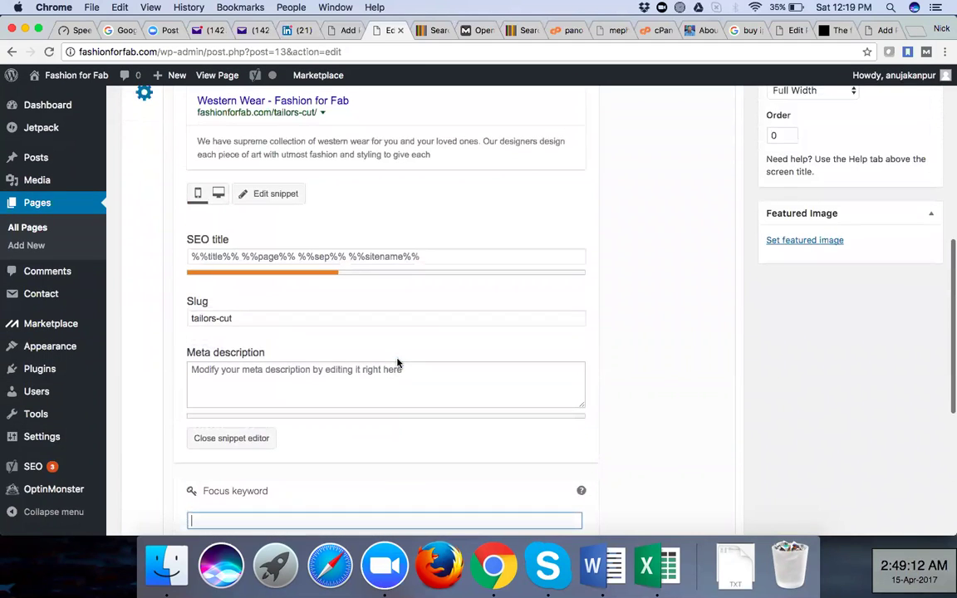
{"action": "scroll", "coordinate": [397, 362], "scroll_direction": "up", "scroll_amount": 1}
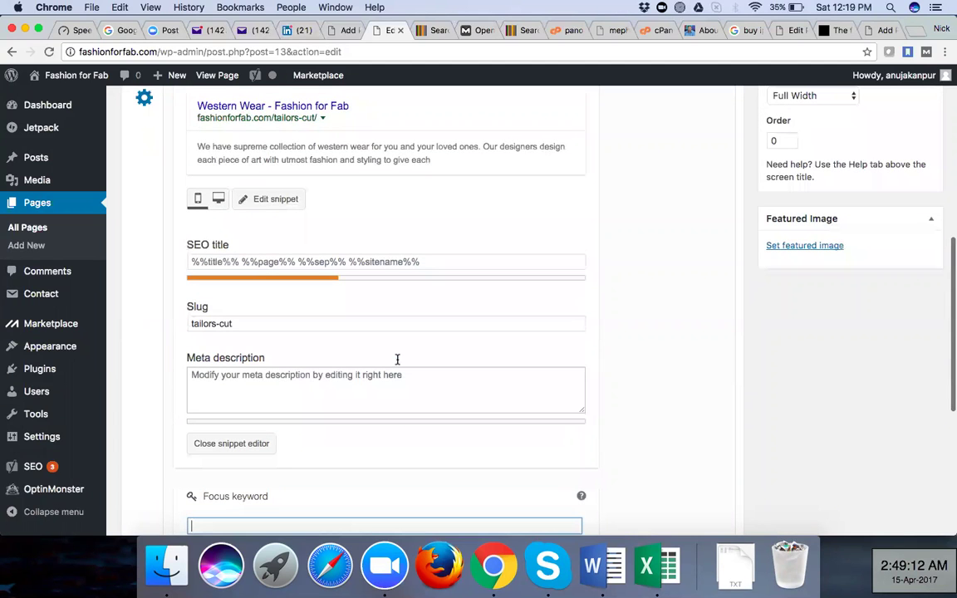
{"action": "scroll", "coordinate": [397, 359], "scroll_direction": "up", "scroll_amount": 4}
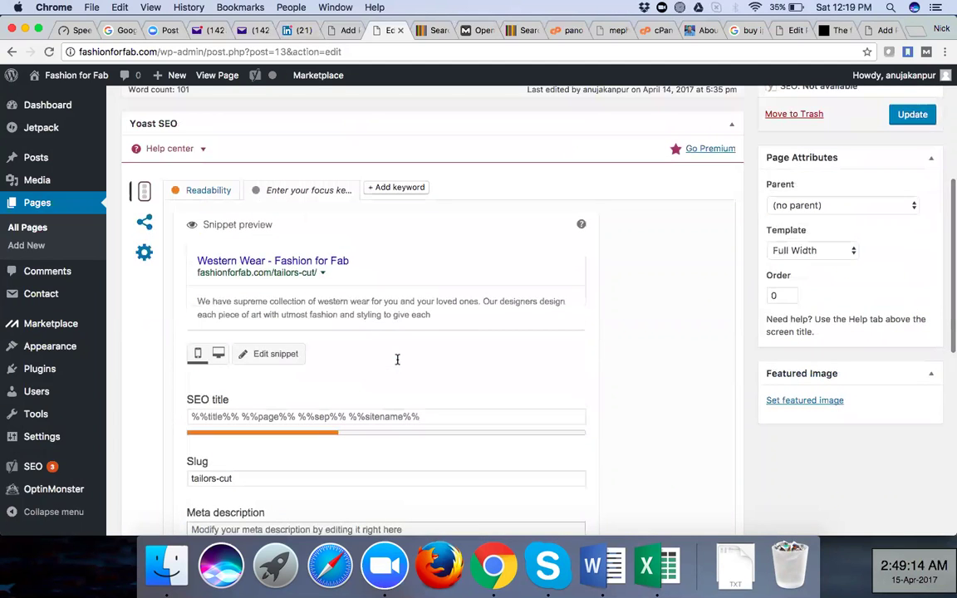
Try adding a second focus keyword, dismiss the Premium popup, and review the Advanced settings
{"action": "left_click", "coordinate": [393, 187]}
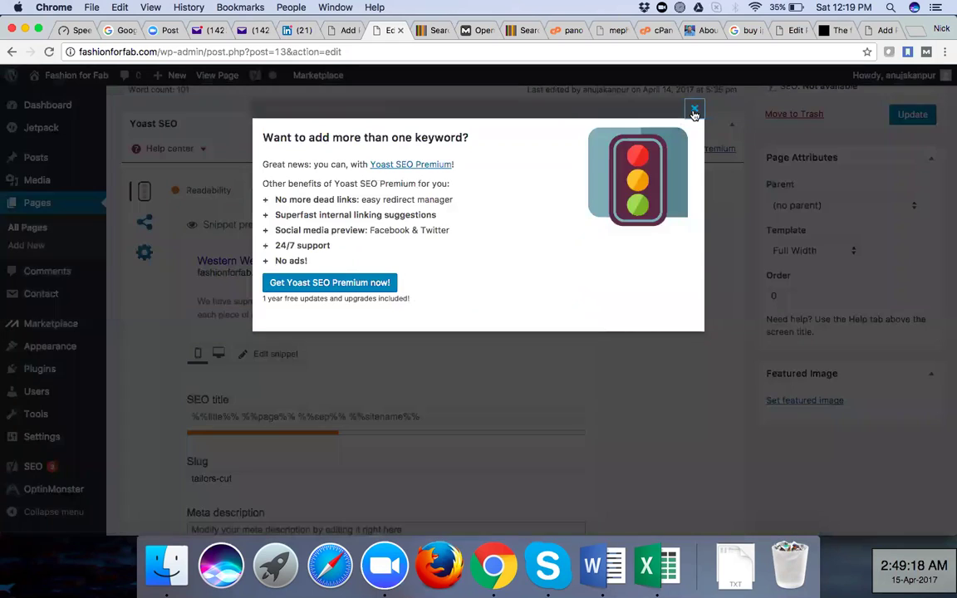
{"action": "left_click", "coordinate": [154, 239]}
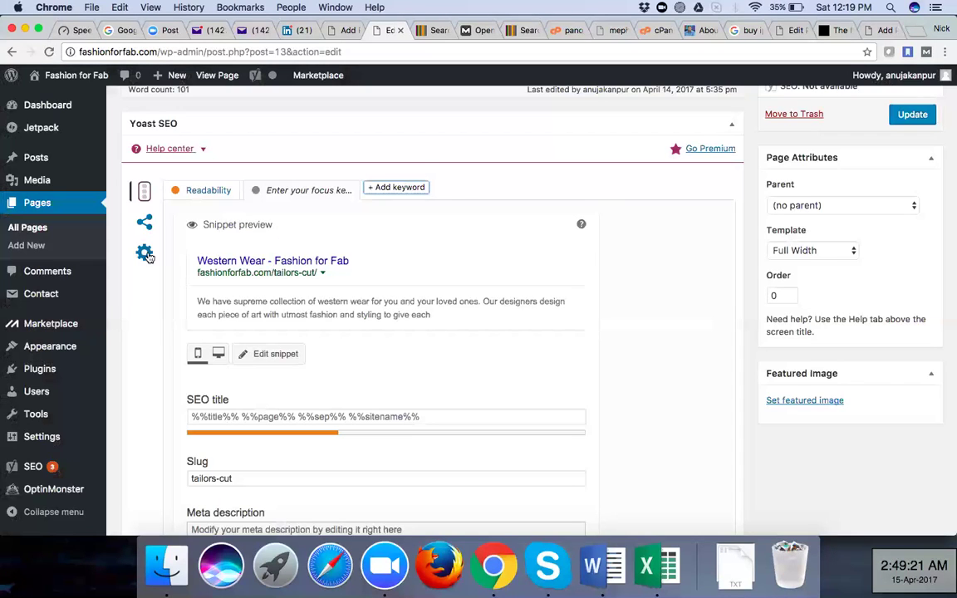
{"action": "left_click", "coordinate": [144, 254]}
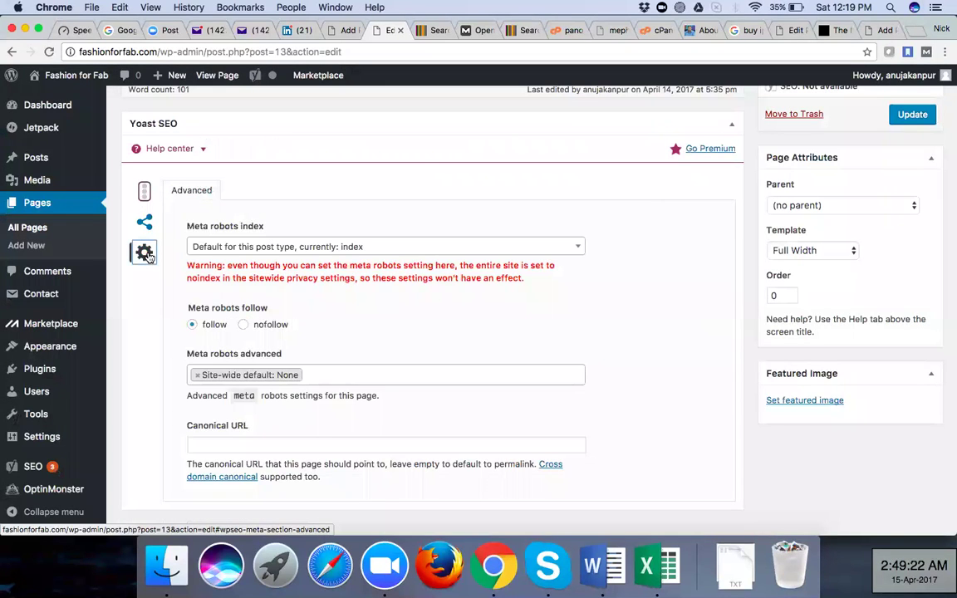
{"action": "scroll", "coordinate": [406, 345], "scroll_direction": "down", "scroll_amount": 1}
{"action": "scroll", "coordinate": [407, 345], "scroll_direction": "down", "scroll_amount": 2}
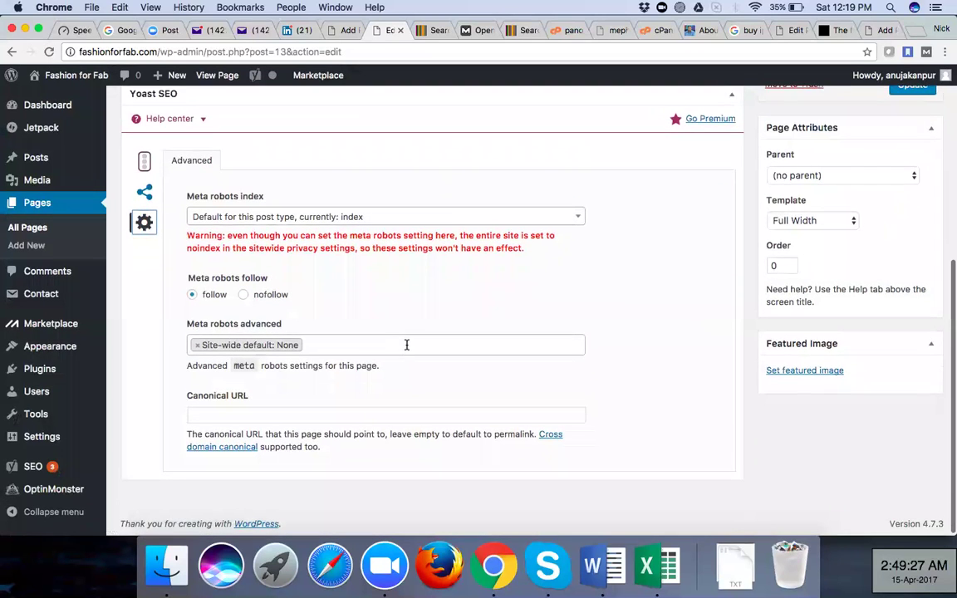
{"action": "scroll", "coordinate": [406, 345], "scroll_direction": "up", "scroll_amount": 4}
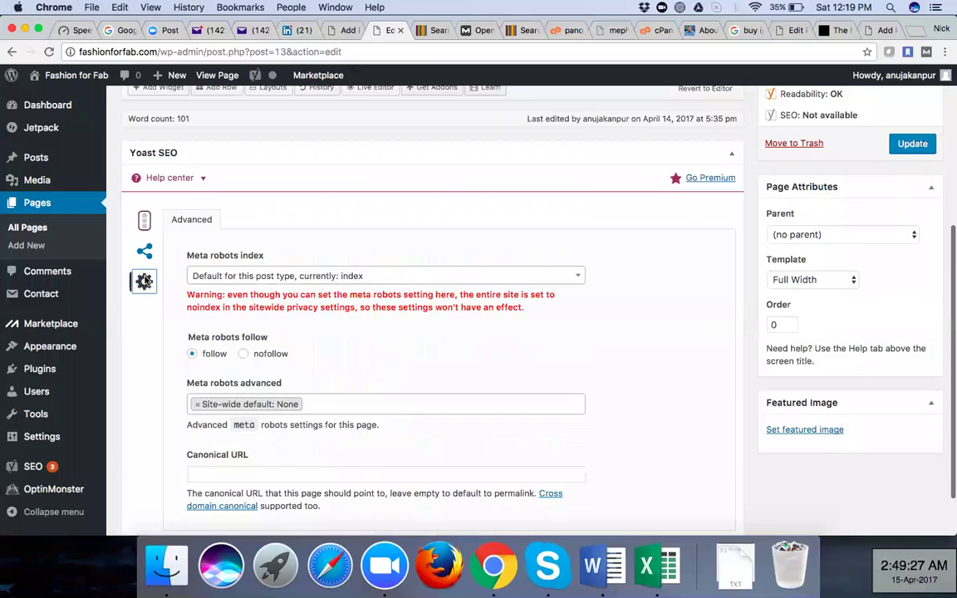
{"action": "scroll", "coordinate": [146, 280], "scroll_direction": "up", "scroll_amount": 1}
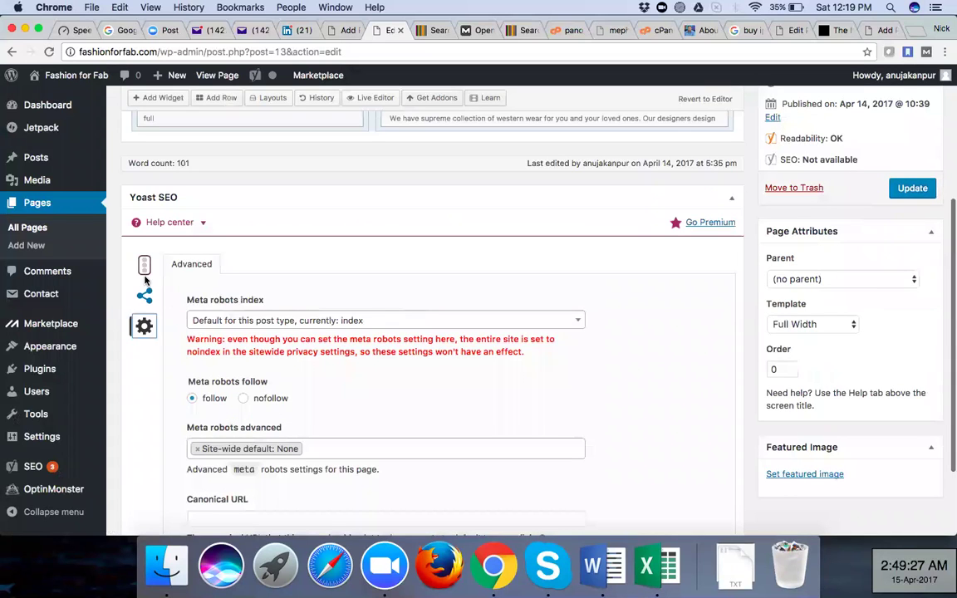
{"action": "scroll", "coordinate": [146, 281], "scroll_direction": "up", "scroll_amount": 1}
{"action": "left_click", "coordinate": [145, 281]}
Review the content analysis, then switch to the Yo Creations post editor and type a comma
{"action": "scroll", "coordinate": [365, 393], "scroll_direction": "down", "scroll_amount": 4}
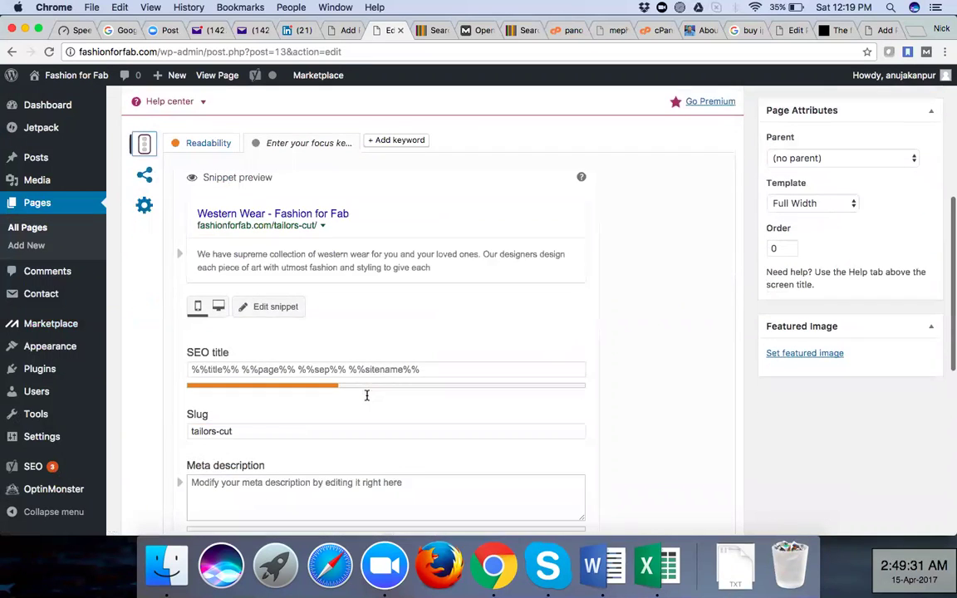
{"action": "scroll", "coordinate": [366, 400], "scroll_direction": "down", "scroll_amount": 5}
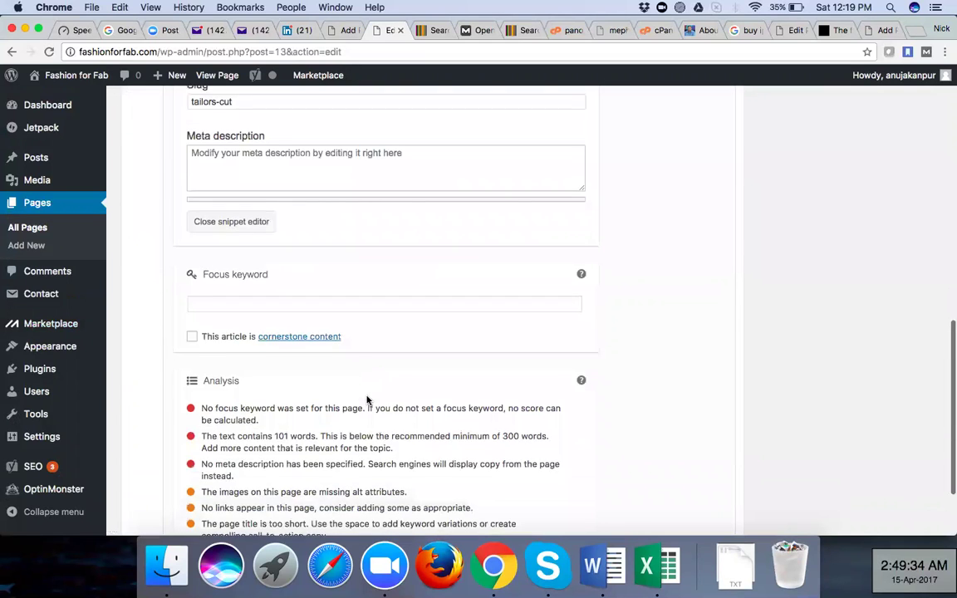
{"action": "scroll", "coordinate": [367, 400], "scroll_direction": "up", "scroll_amount": 4}
{"action": "scroll", "coordinate": [366, 400], "scroll_direction": "up", "scroll_amount": 1}
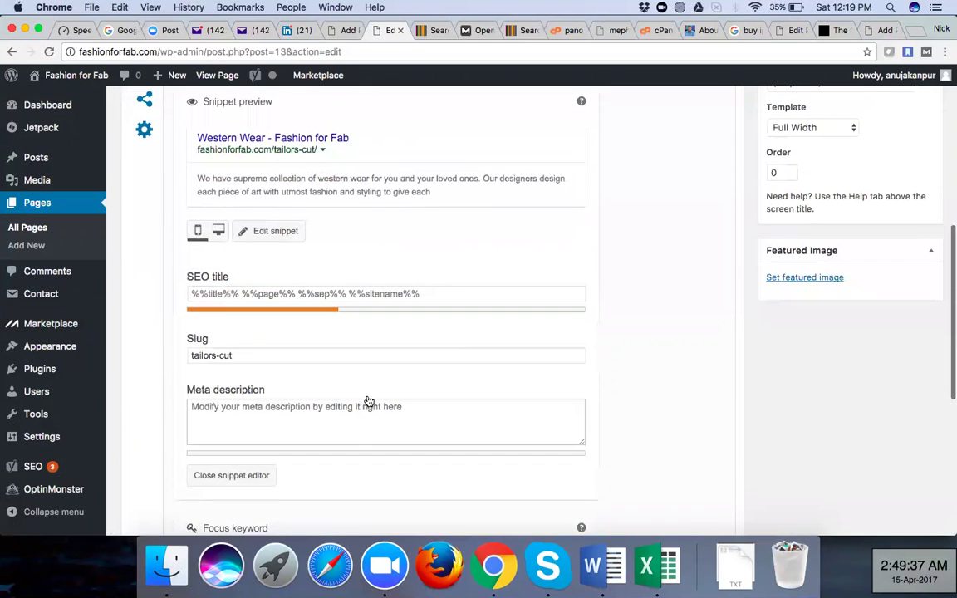
{"action": "scroll", "coordinate": [366, 401], "scroll_direction": "up", "scroll_amount": 1}
{"action": "scroll", "coordinate": [366, 401], "scroll_direction": "down", "scroll_amount": 3}
{"action": "scroll", "coordinate": [366, 401], "scroll_direction": "up", "scroll_amount": 5}
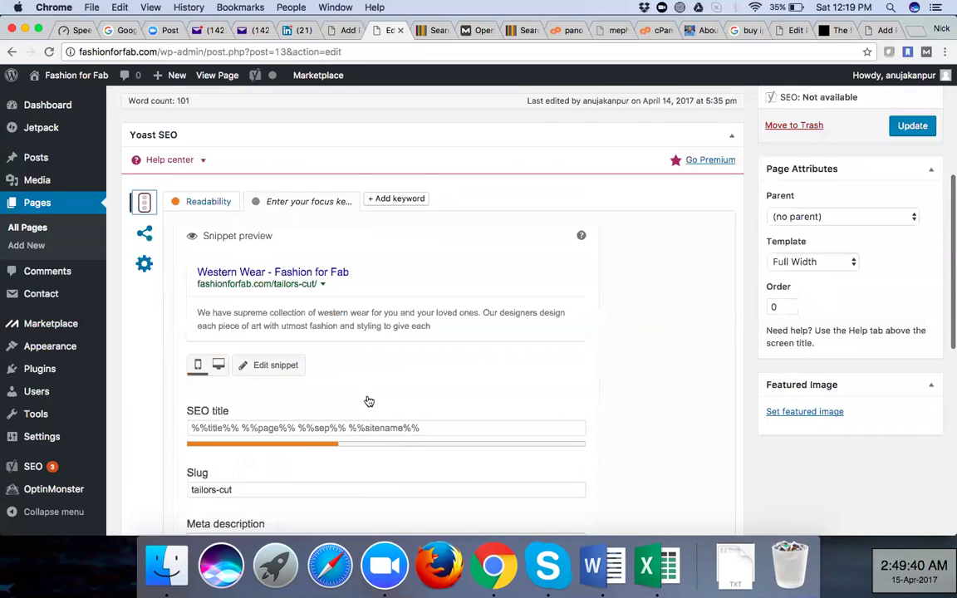
{"action": "scroll", "coordinate": [369, 401], "scroll_direction": "up", "scroll_amount": 3}
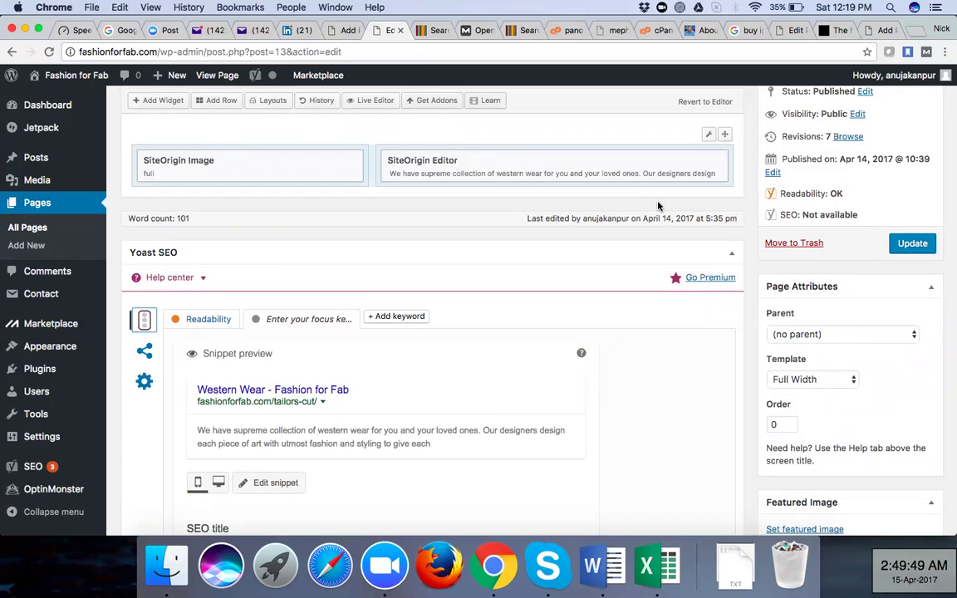
{"action": "left_click", "coordinate": [789, 31]}
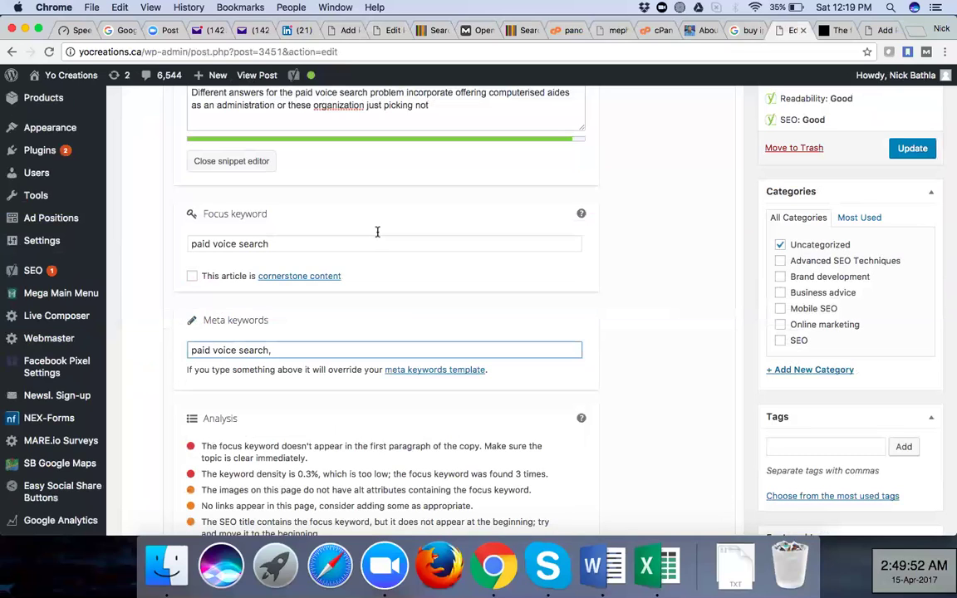
{"action": "scroll", "coordinate": [233, 307], "scroll_direction": "up", "scroll_amount": 8}
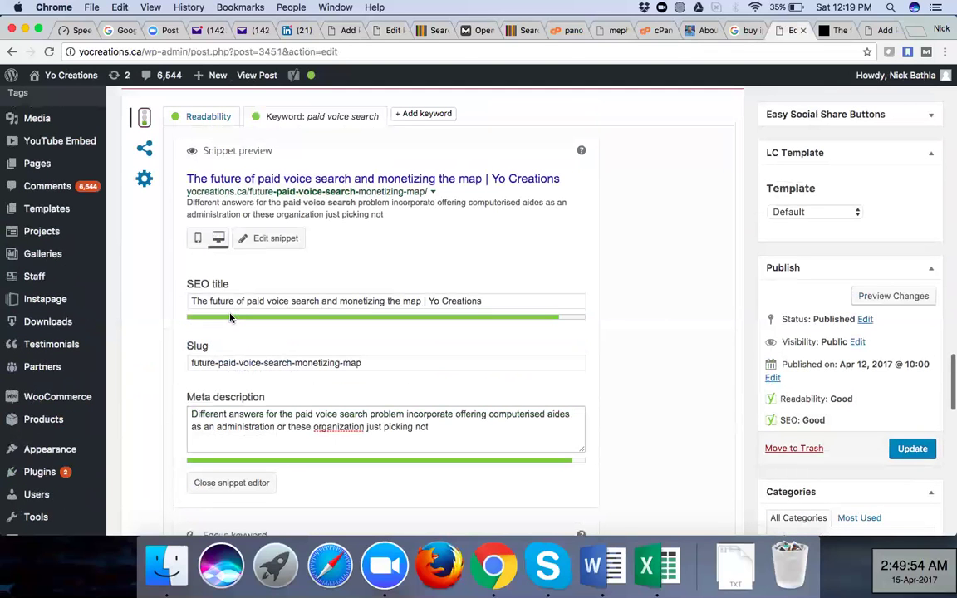
{"action": "scroll", "coordinate": [484, 304], "scroll_direction": "up", "scroll_amount": 1}
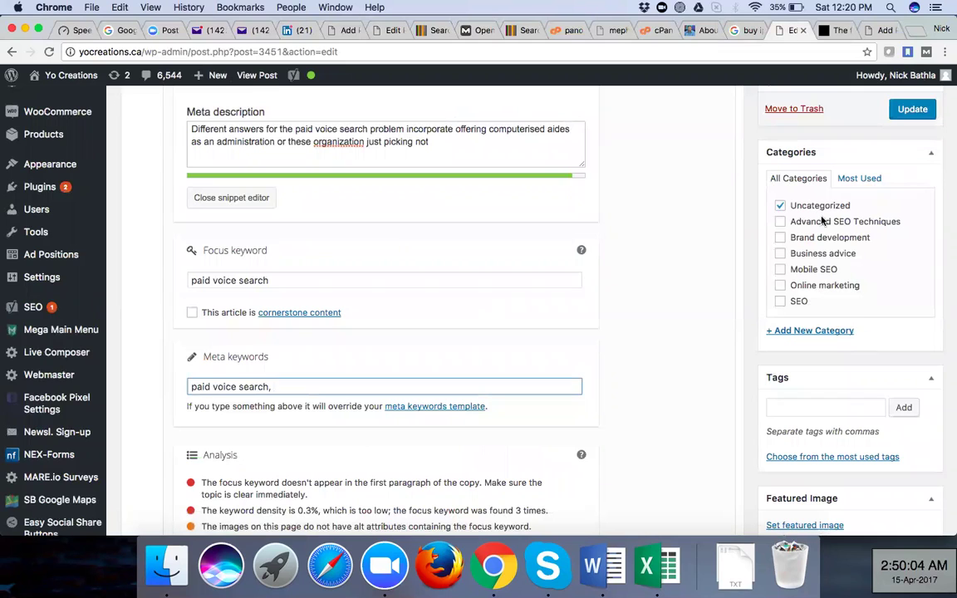
{"action": "type", "text": ","}
Return to the Fashion for Fab editor and open the Yoast SEO Dashboard
{"action": "left_click", "coordinate": [383, 30]}
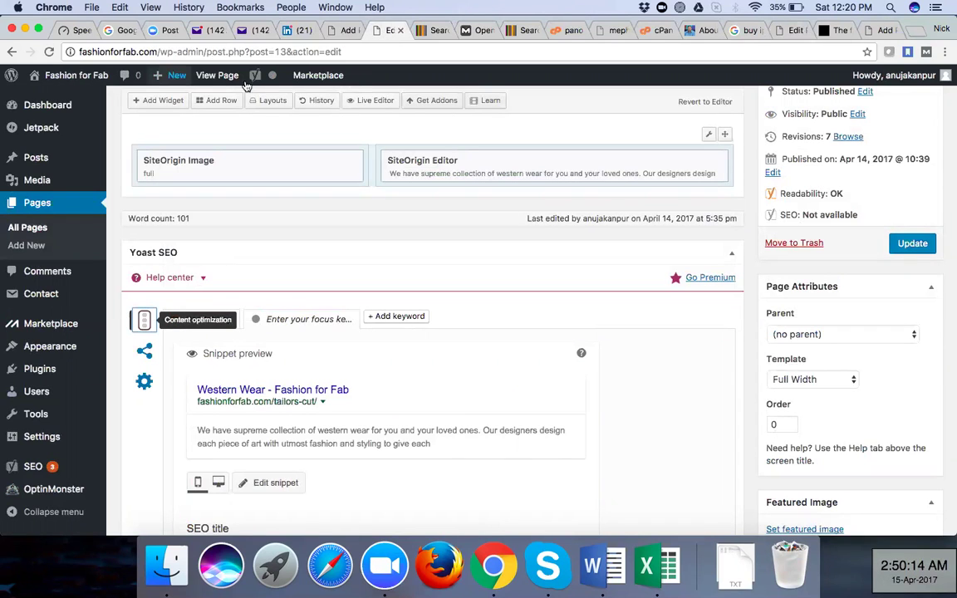
{"action": "mouse_move", "coordinate": [255, 76]}
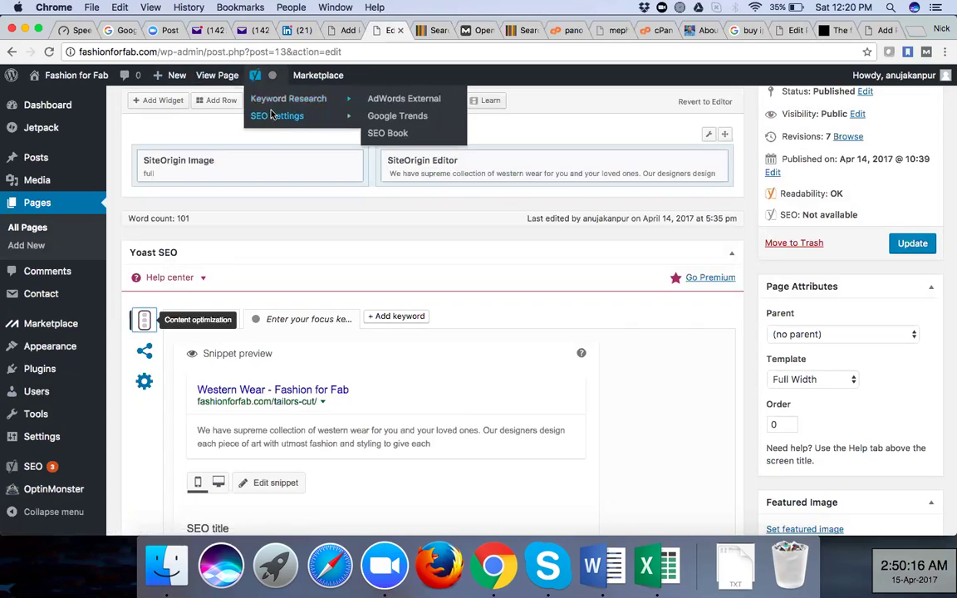
{"action": "mouse_move", "coordinate": [276, 116]}
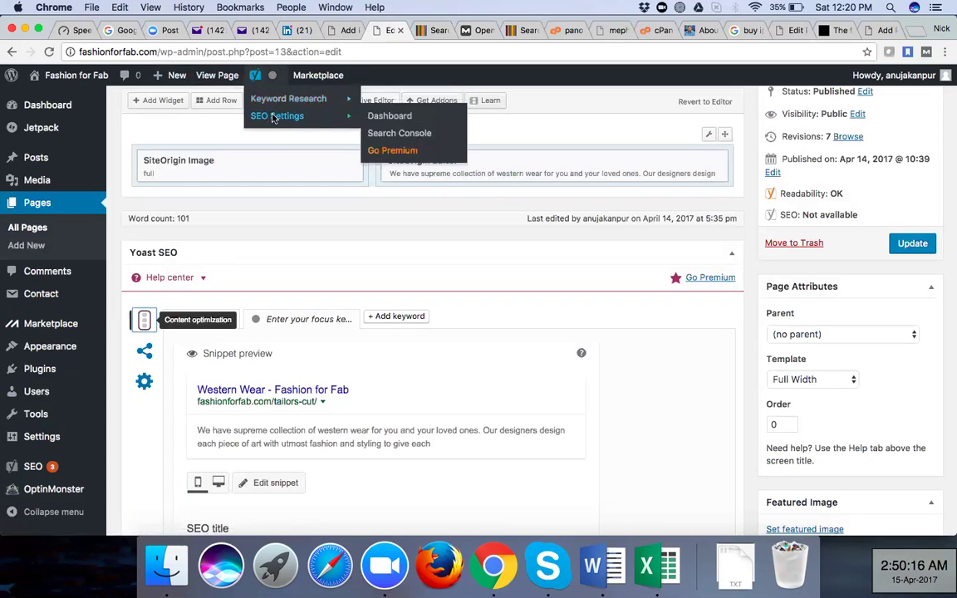
{"action": "left_click", "coordinate": [403, 117]}
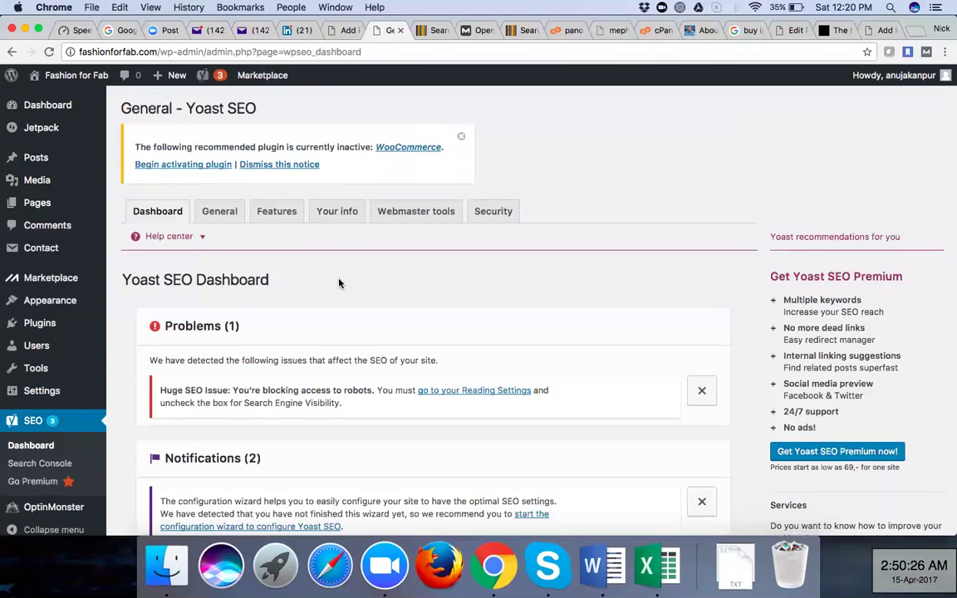
Show the General settings tab and launch the Yoast configuration wizard
{"action": "scroll", "coordinate": [339, 283], "scroll_direction": "down", "scroll_amount": 2}
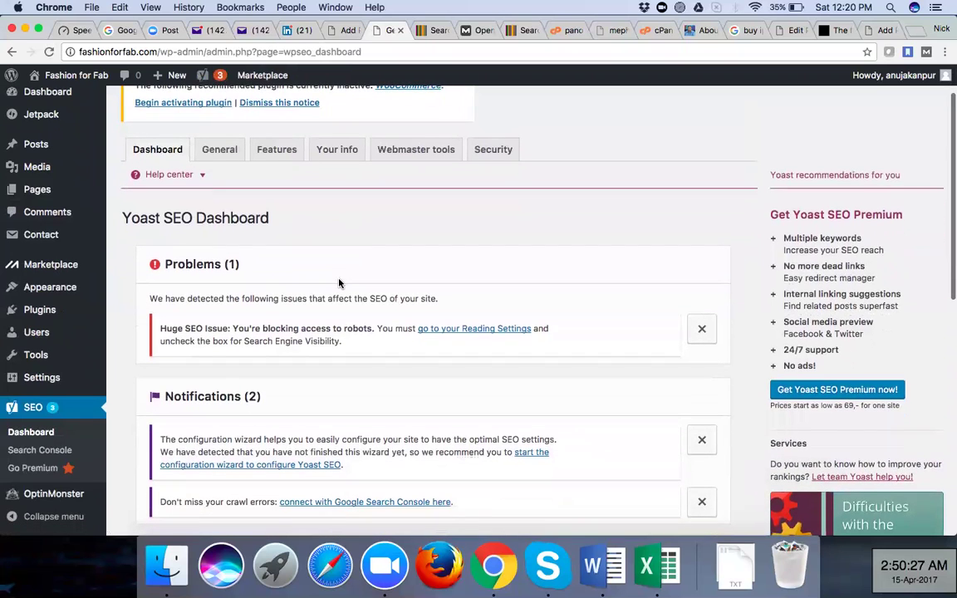
{"action": "scroll", "coordinate": [339, 284], "scroll_direction": "down", "scroll_amount": 1}
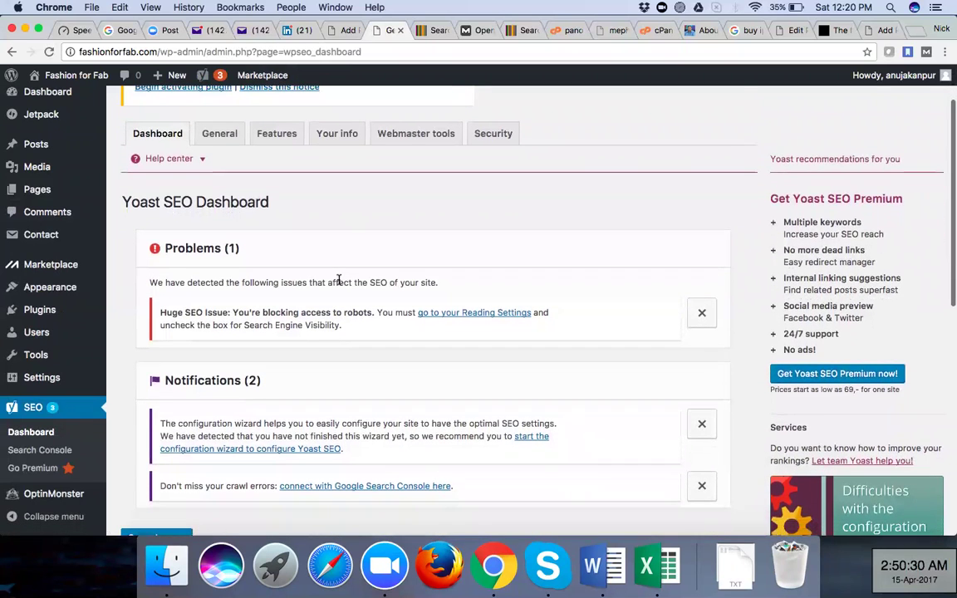
{"action": "scroll", "coordinate": [339, 281], "scroll_direction": "down", "scroll_amount": 3}
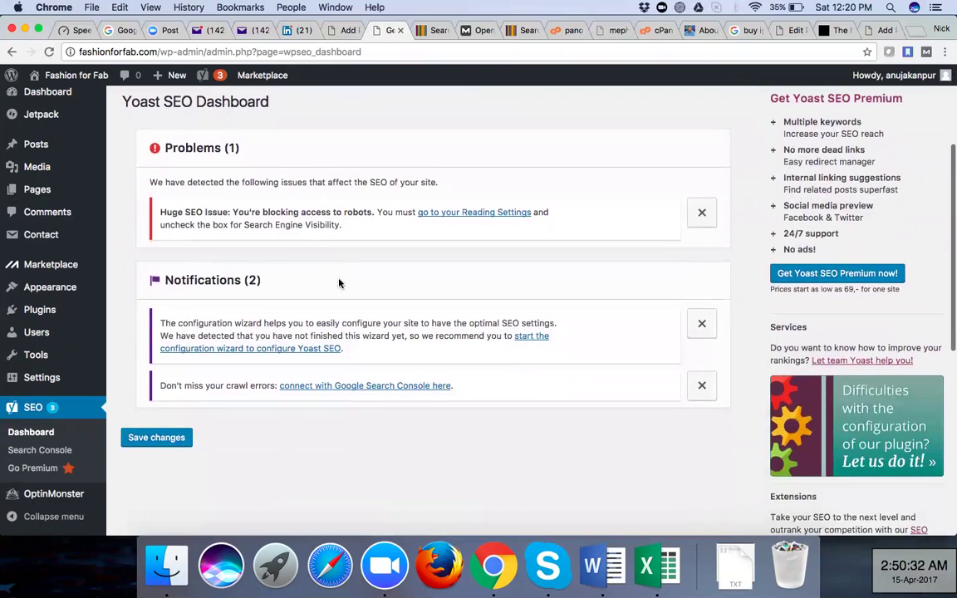
{"action": "scroll", "coordinate": [339, 284], "scroll_direction": "down", "scroll_amount": 1}
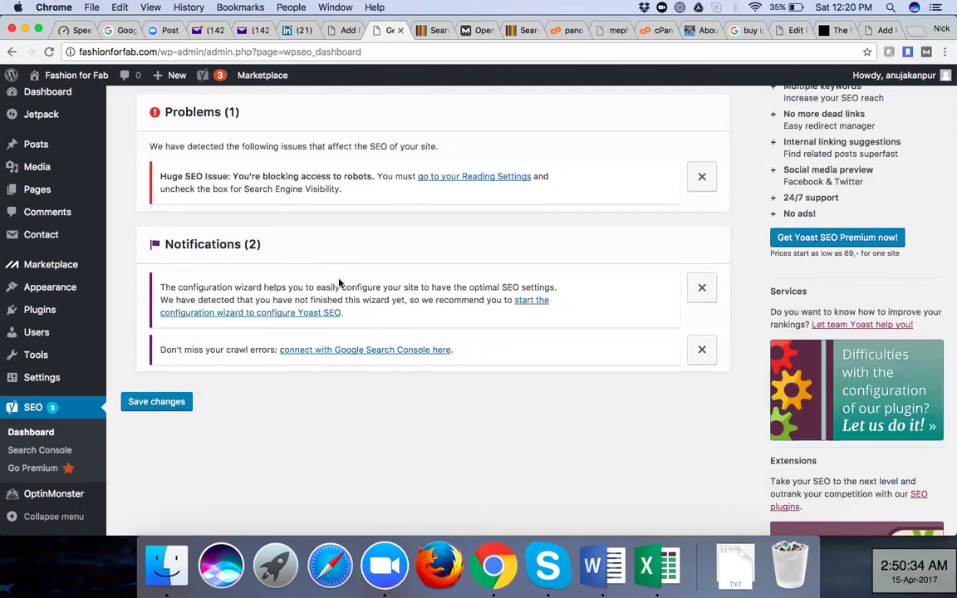
{"action": "scroll", "coordinate": [339, 283], "scroll_direction": "up", "scroll_amount": 5}
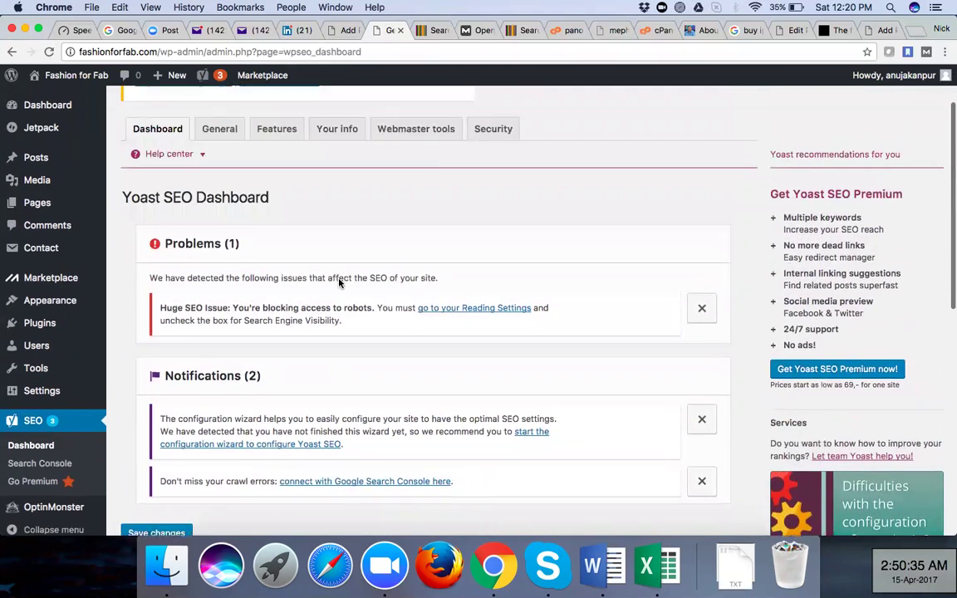
{"action": "left_click", "coordinate": [224, 180]}
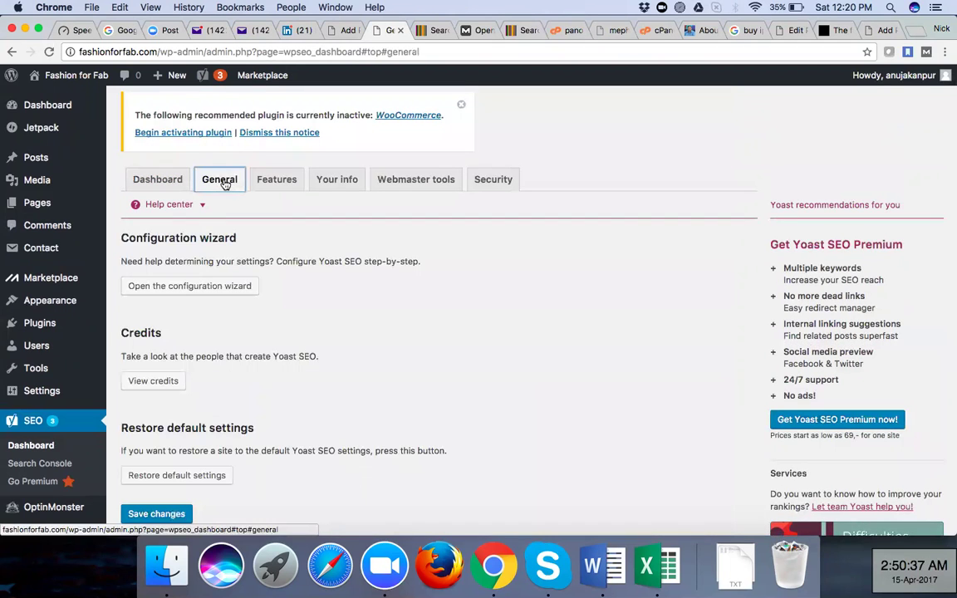
{"action": "left_click", "coordinate": [202, 291]}
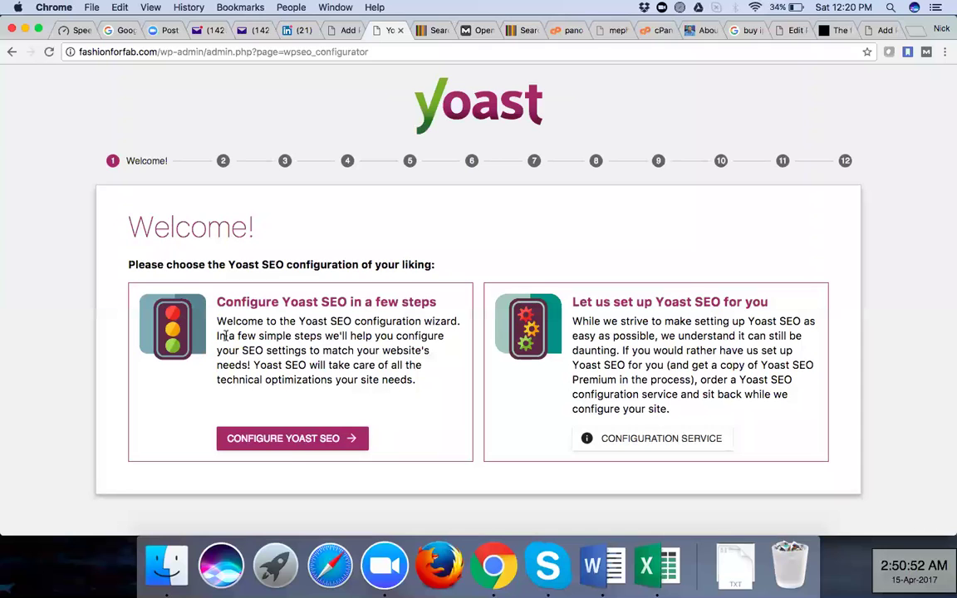
In the wizard, mark the site as live production, choose Webshop, then select Company
{"action": "left_click", "coordinate": [287, 440]}
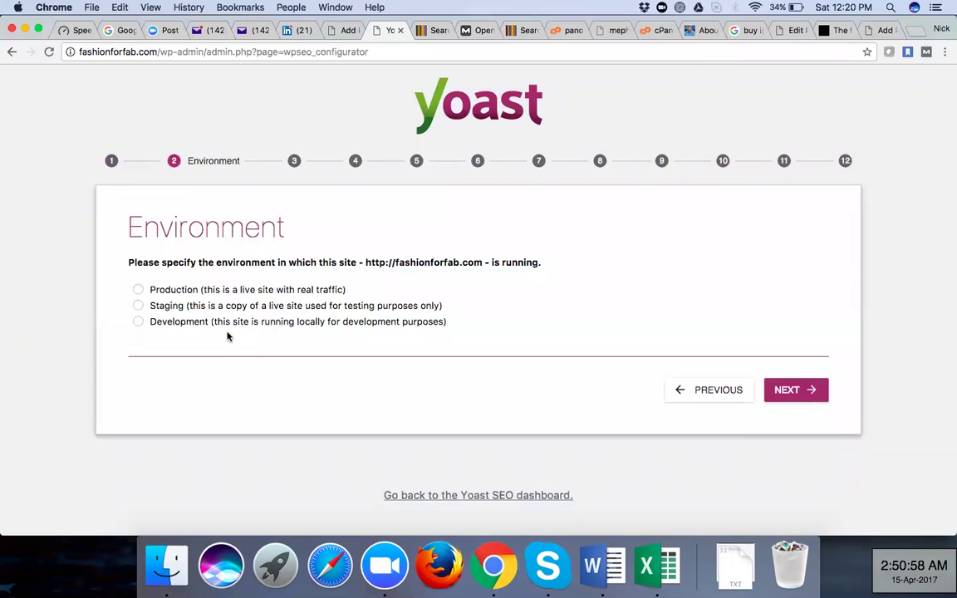
{"action": "left_click", "coordinate": [137, 290]}
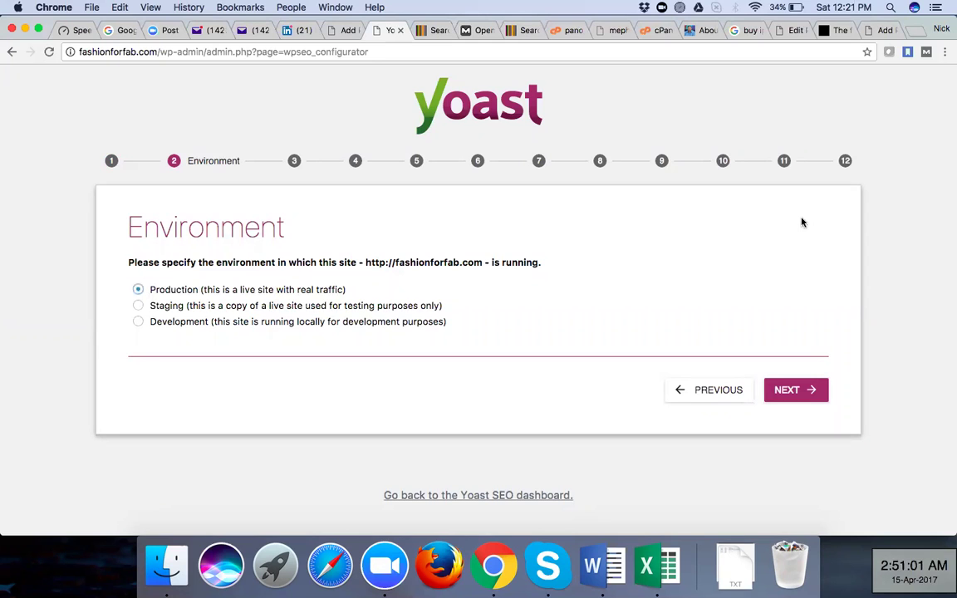
{"action": "left_click", "coordinate": [800, 390]}
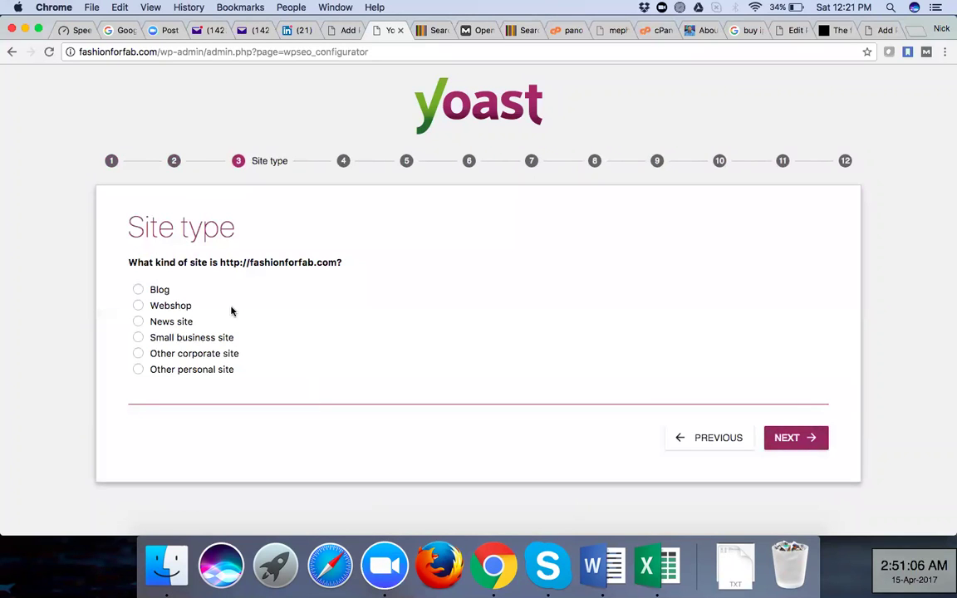
{"action": "left_click", "coordinate": [139, 307]}
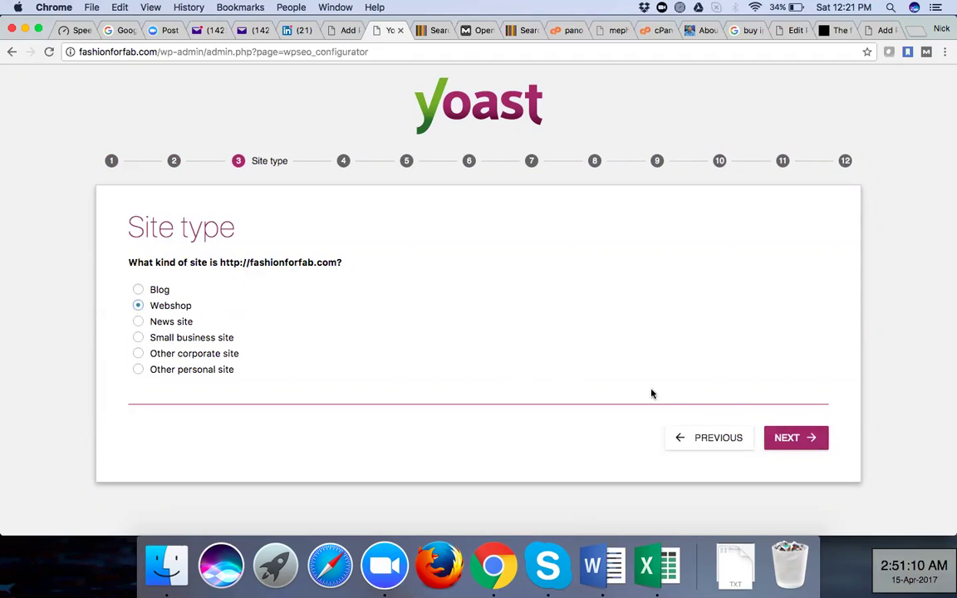
{"action": "left_click", "coordinate": [775, 437]}
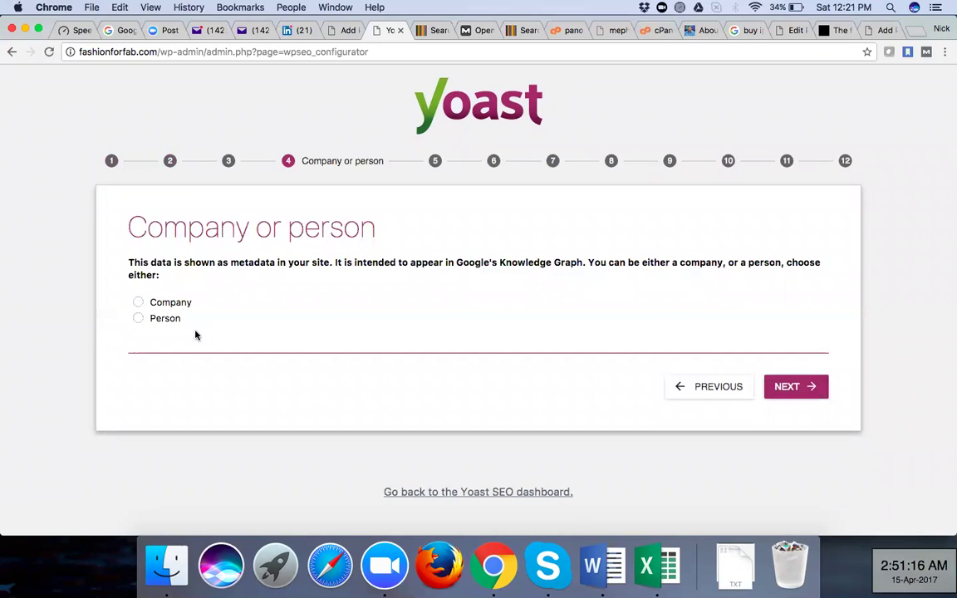
{"action": "left_click", "coordinate": [139, 303]}
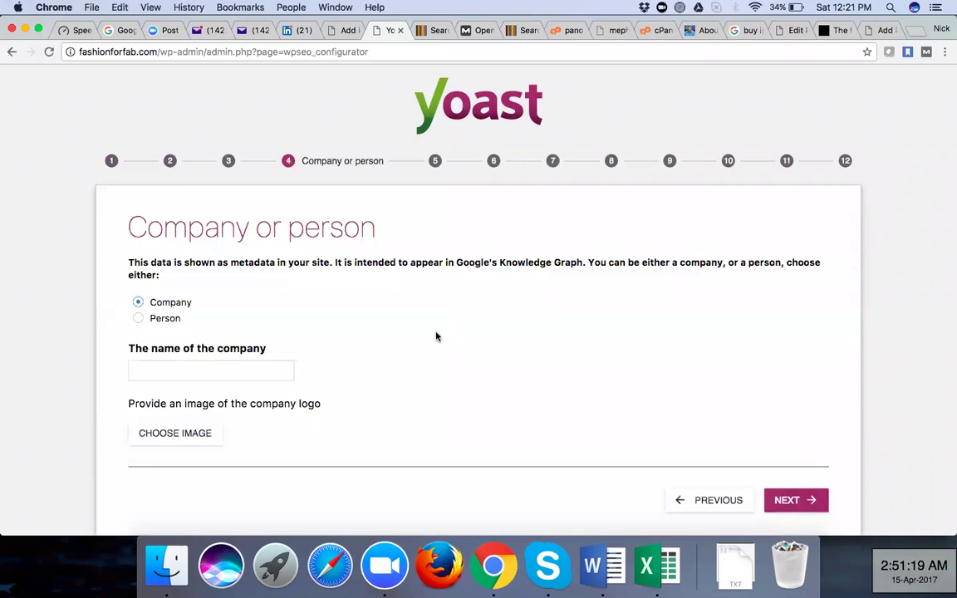
{"action": "scroll", "coordinate": [436, 337], "scroll_direction": "down", "scroll_amount": 3}
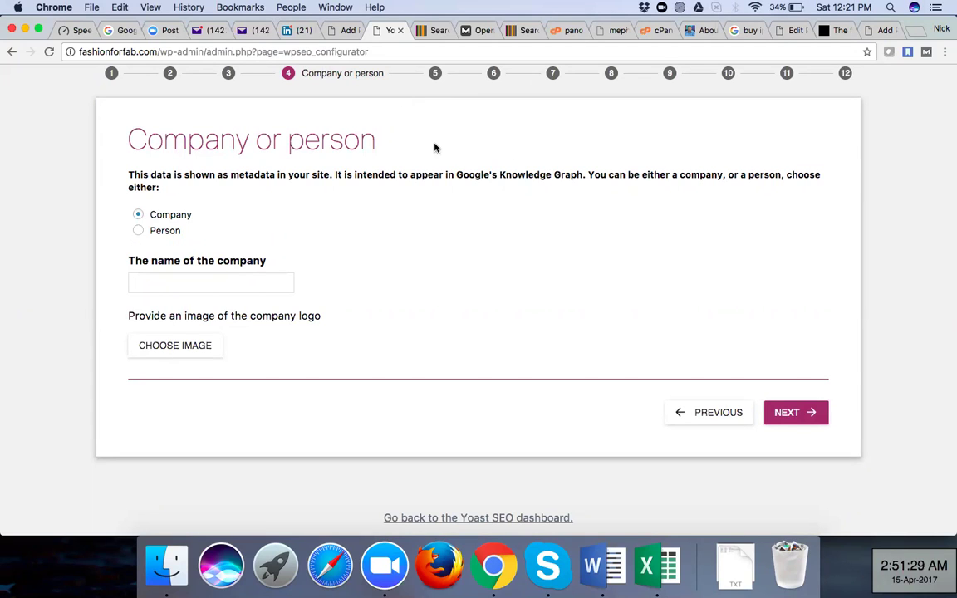
Check the Add Plugins results, then return to and reload the Yoast SEO dashboard
{"action": "left_click", "coordinate": [344, 31]}
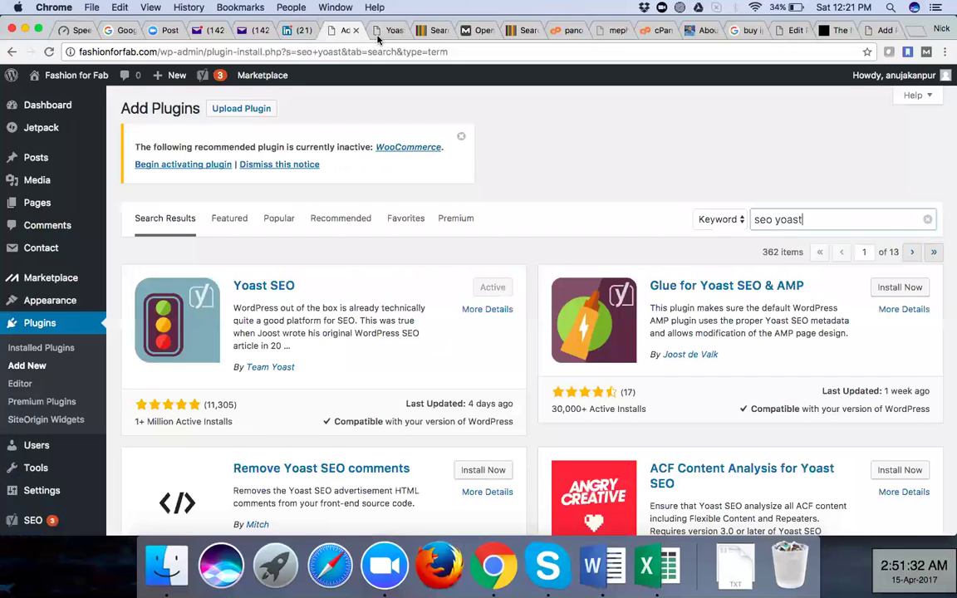
{"action": "key", "text": "ctrl+Tab"}
{"action": "left_click", "coordinate": [12, 52]}
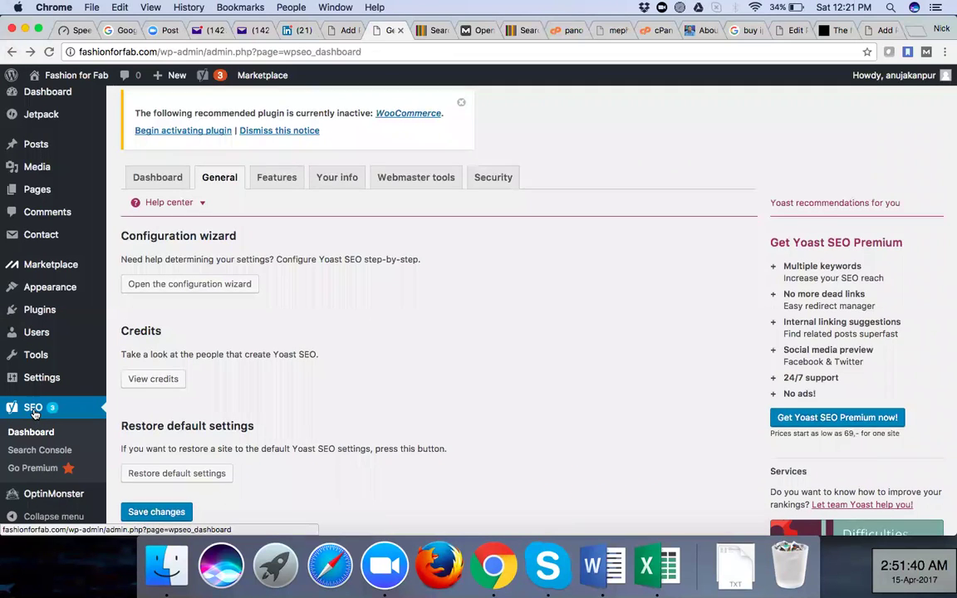
{"action": "scroll", "coordinate": [33, 413], "scroll_direction": "down", "scroll_amount": 3}
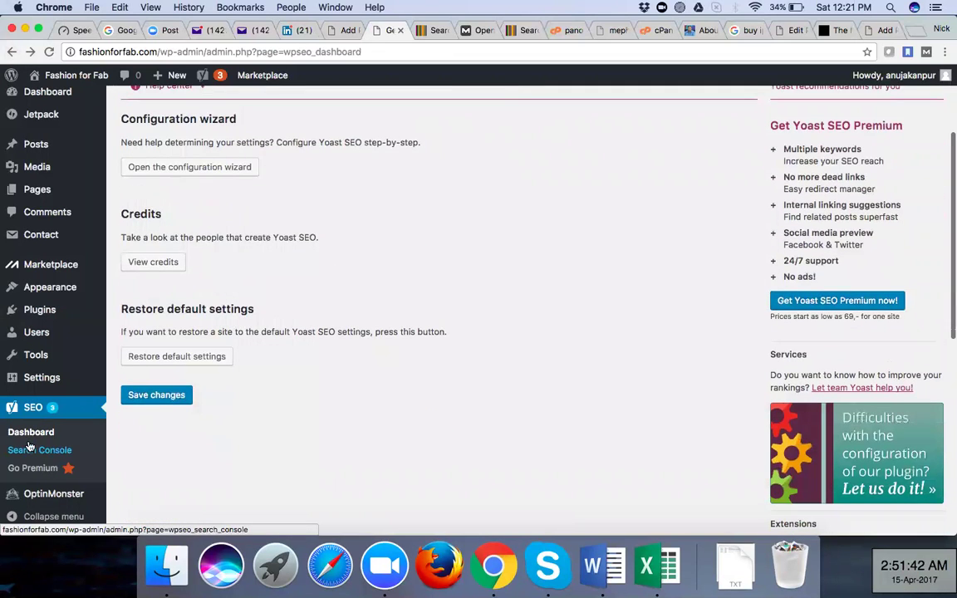
{"action": "left_click", "coordinate": [31, 433]}
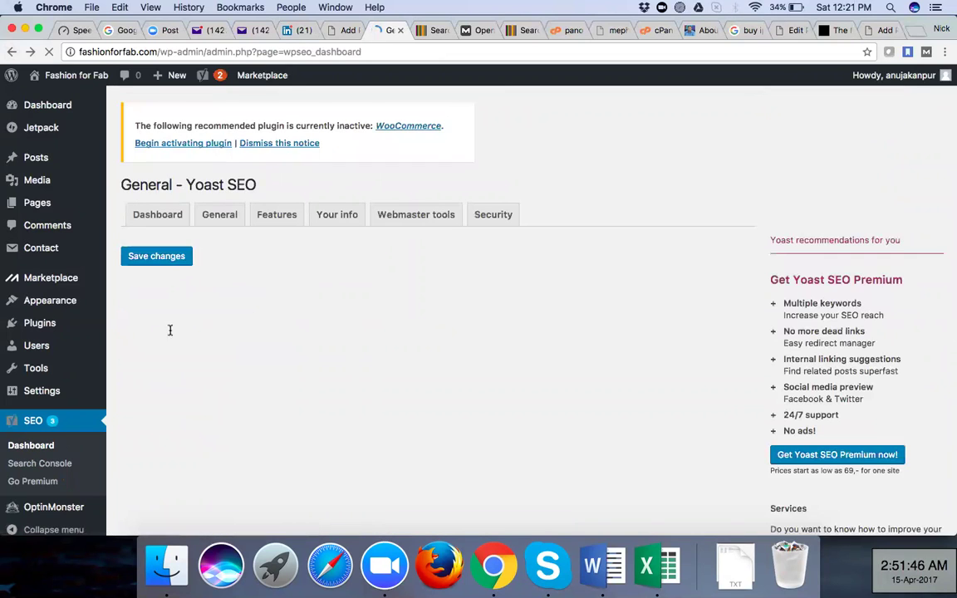
Show the General settings, then switch to the searchenginewatch.com tab
{"action": "left_click", "coordinate": [220, 213]}
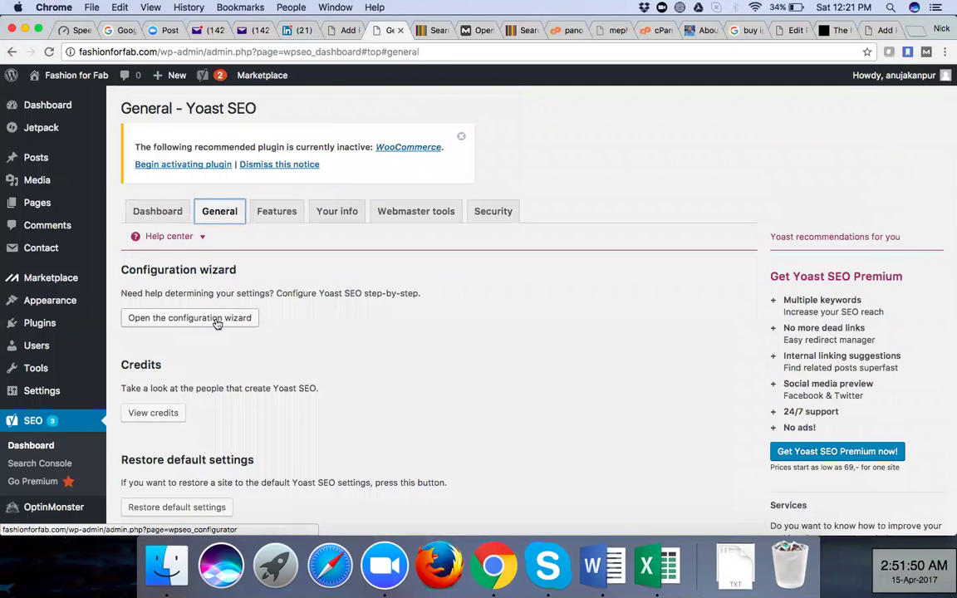
{"action": "scroll", "coordinate": [393, 338], "scroll_direction": "down", "scroll_amount": 5}
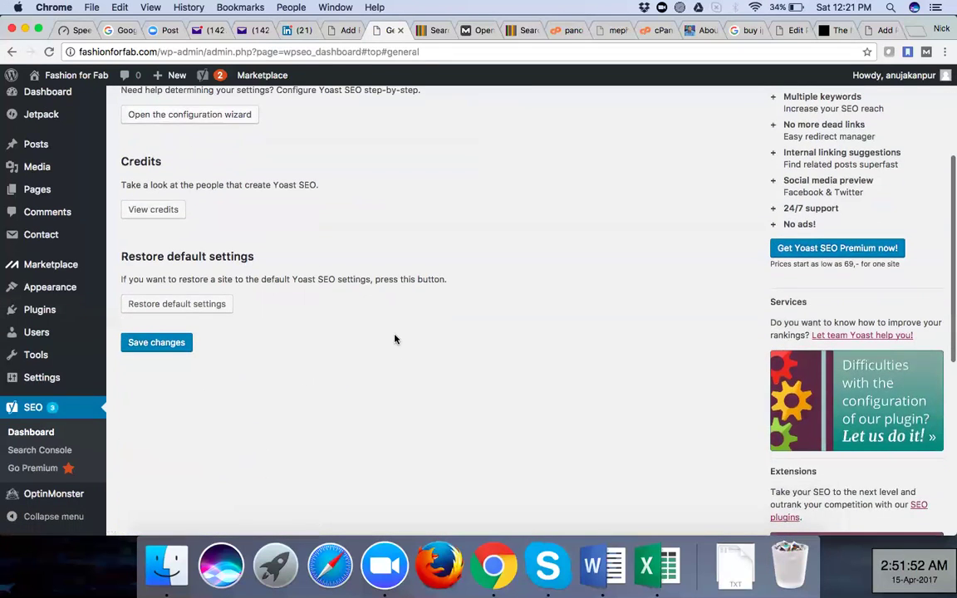
{"action": "left_click", "coordinate": [432, 32]}
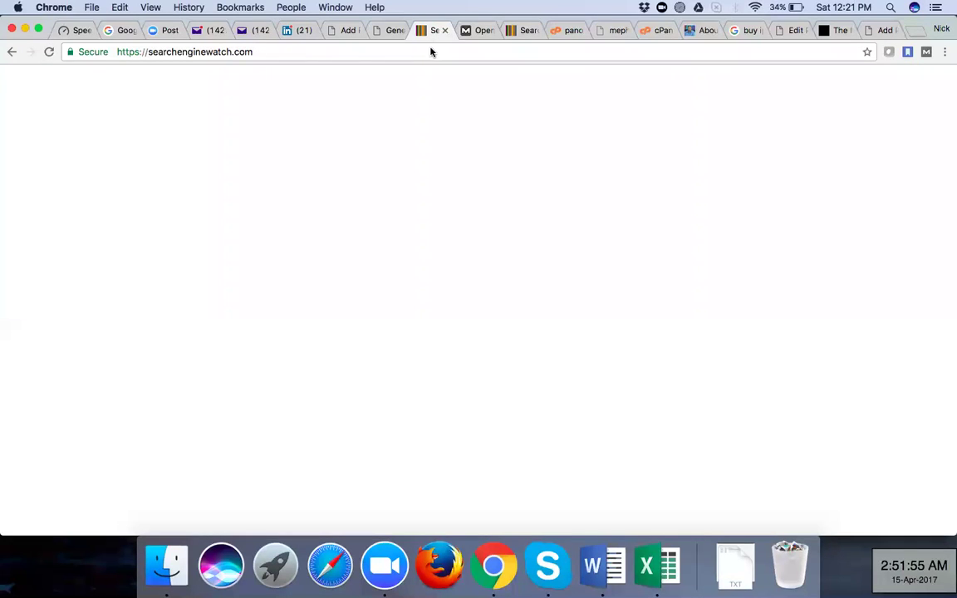
Search for 'seo yoast' and open the Yoast SEO plugin page on yoast.com
{"action": "left_click", "coordinate": [431, 51]}
{"action": "type", "text": "seo yoast"}
{"action": "key", "text": "Return"}
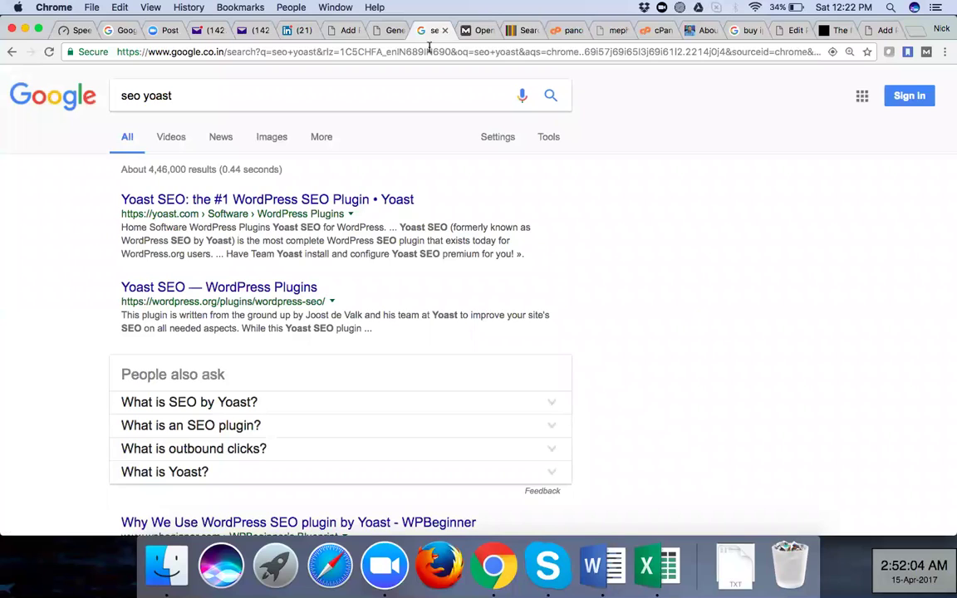
{"action": "left_click", "coordinate": [206, 203]}
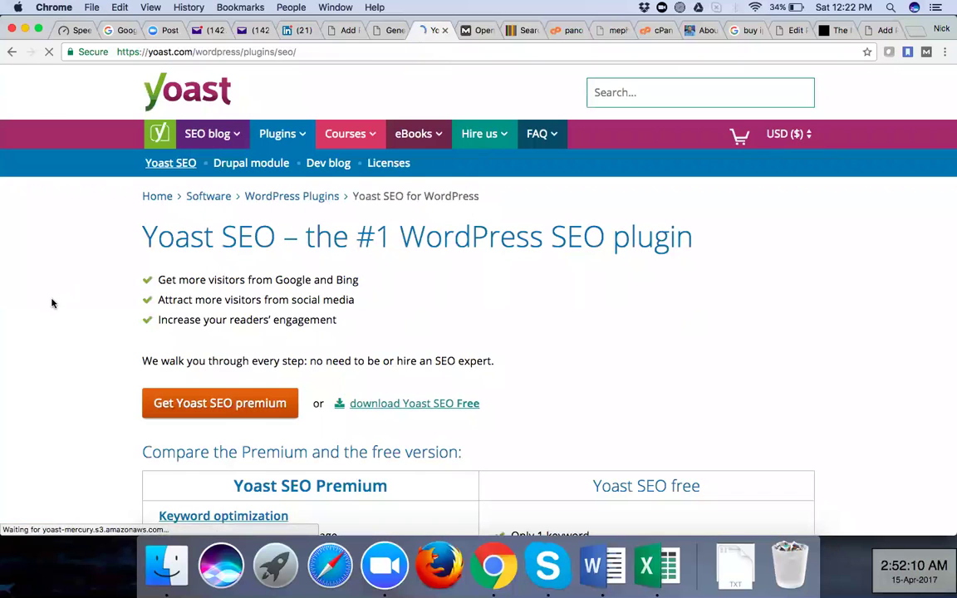
Scroll to the footer showing the Home, Plugins, Hire us, Courses, FAQ and eBooks links
{"action": "scroll", "coordinate": [55, 308], "scroll_direction": "down", "scroll_amount": 6}
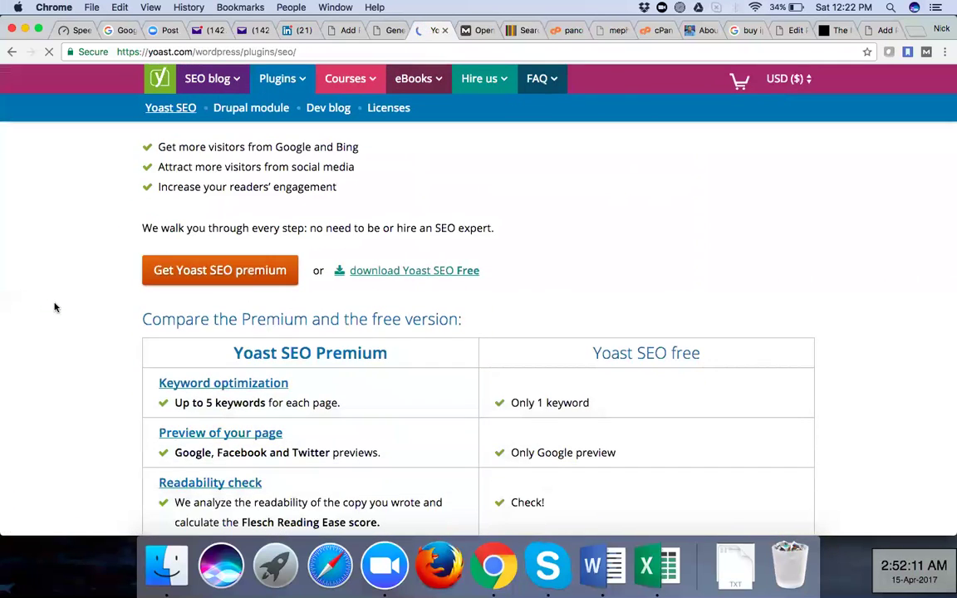
{"action": "scroll", "coordinate": [54, 308], "scroll_direction": "down", "scroll_amount": 1}
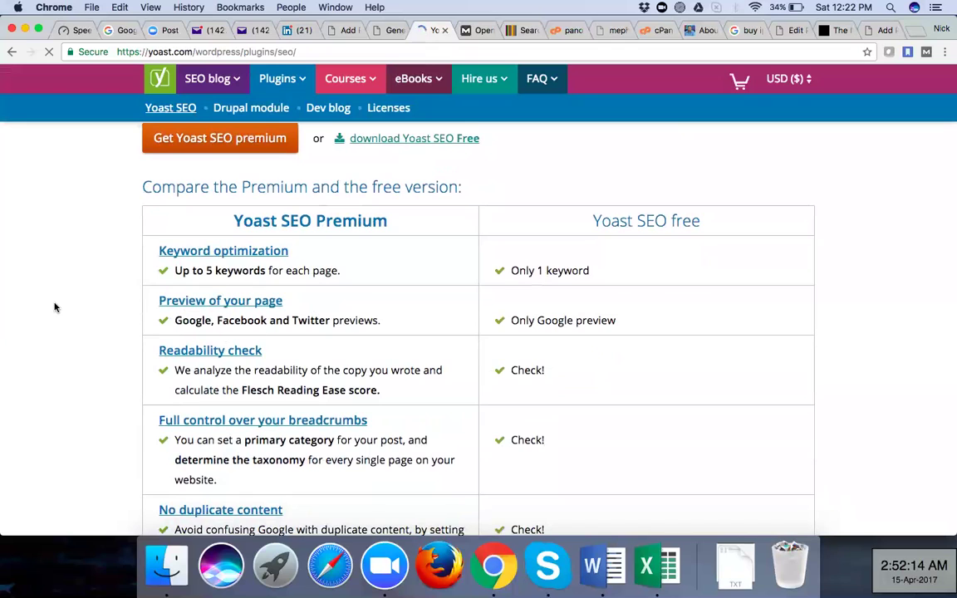
{"action": "scroll", "coordinate": [55, 308], "scroll_direction": "down", "scroll_amount": 3}
{"action": "scroll", "coordinate": [55, 307], "scroll_direction": "down", "scroll_amount": 5}
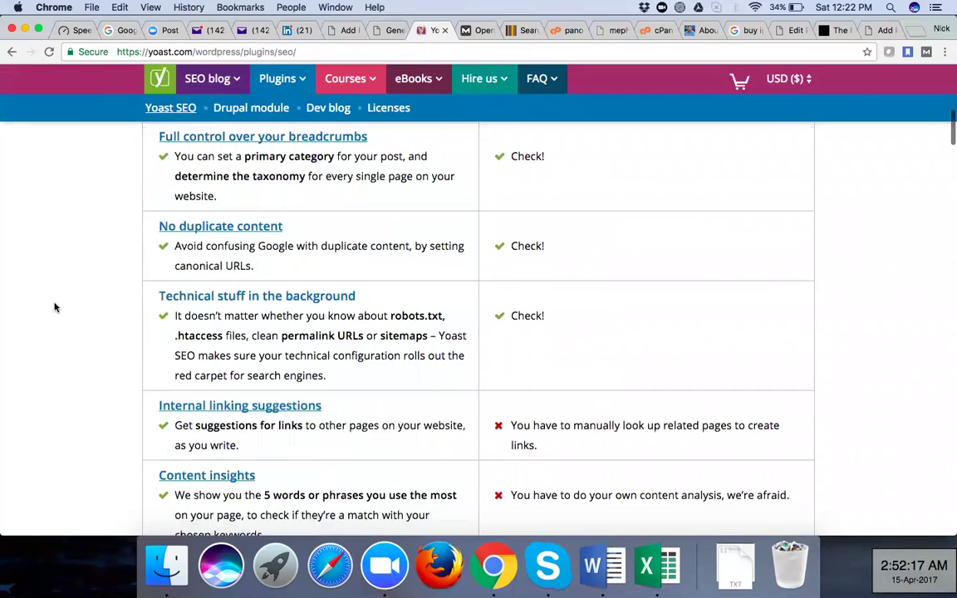
{"action": "scroll", "coordinate": [55, 307], "scroll_direction": "down", "scroll_amount": 7}
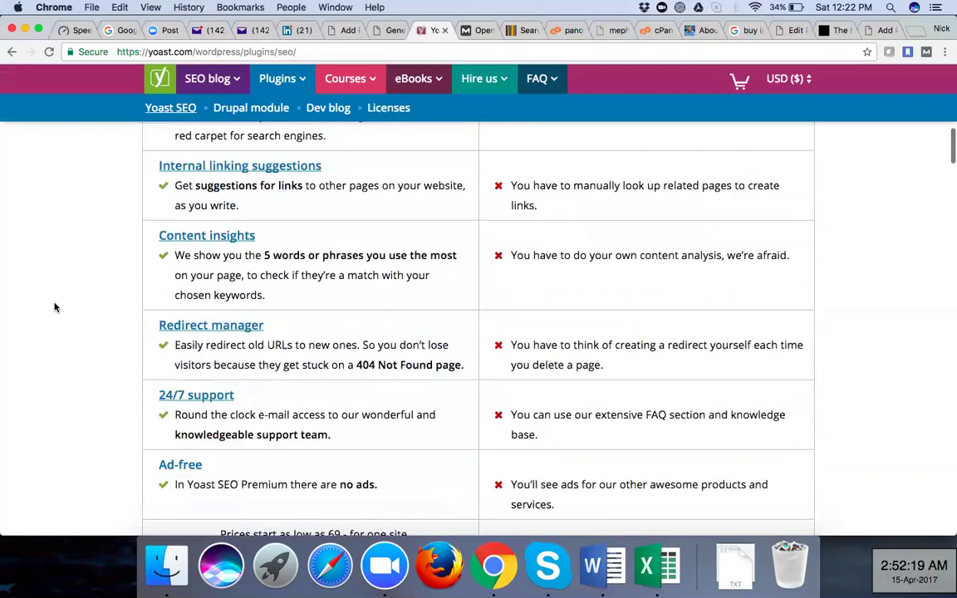
{"action": "scroll", "coordinate": [55, 307], "scroll_direction": "down", "scroll_amount": 3}
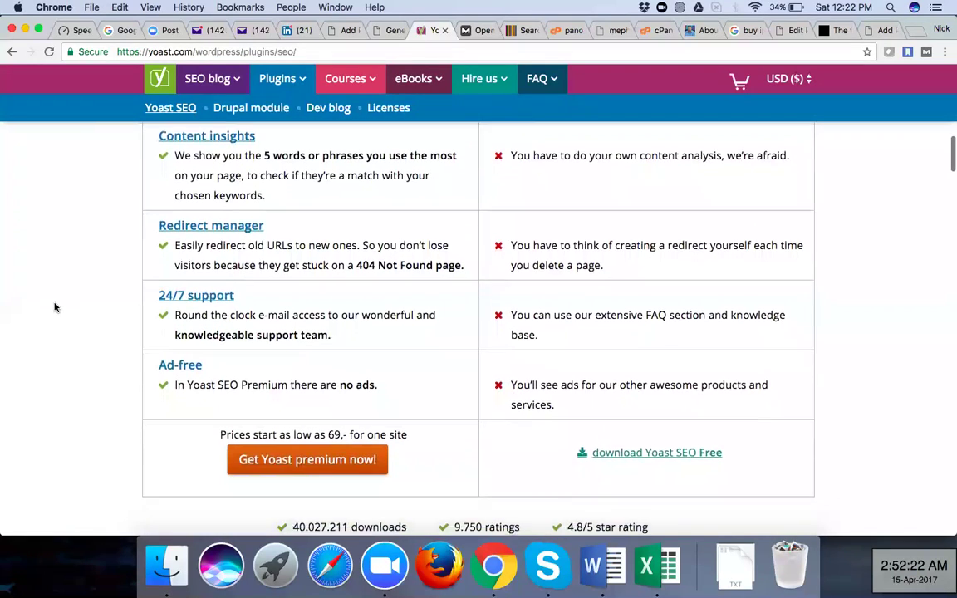
{"action": "scroll", "coordinate": [55, 308], "scroll_direction": "down", "scroll_amount": 4}
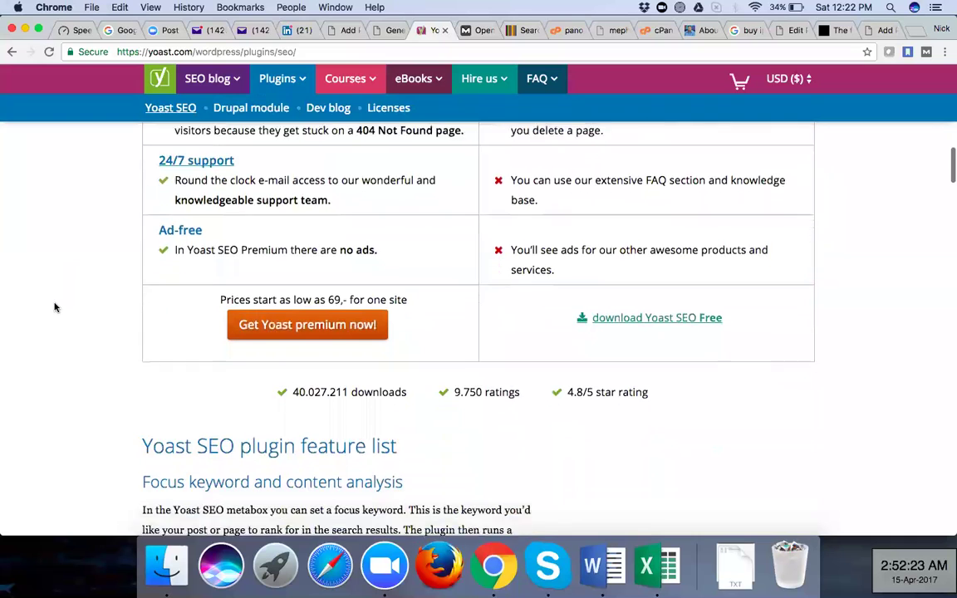
{"action": "scroll", "coordinate": [55, 308], "scroll_direction": "down", "scroll_amount": 6}
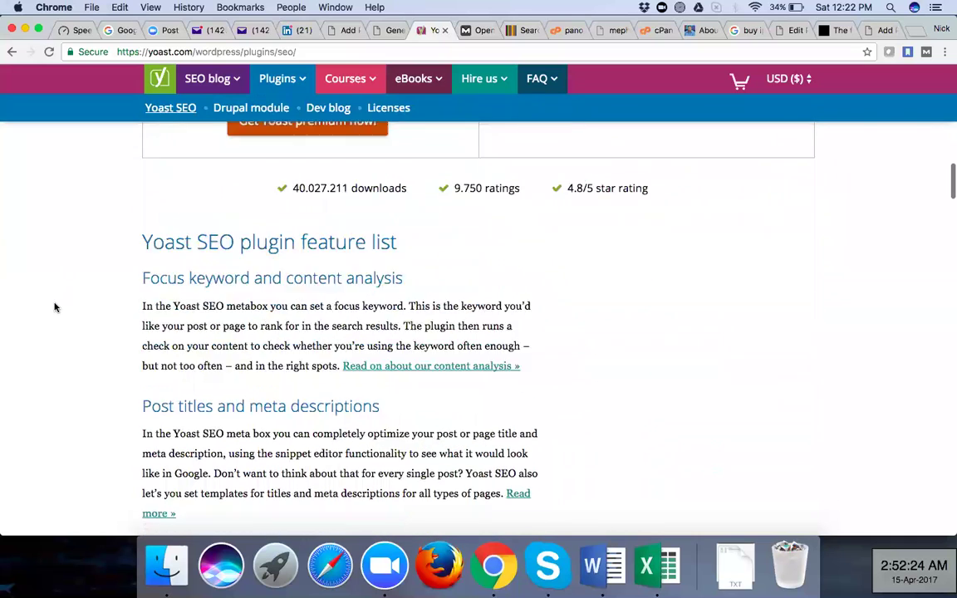
{"action": "scroll", "coordinate": [596, 299], "scroll_direction": "down", "scroll_amount": 2}
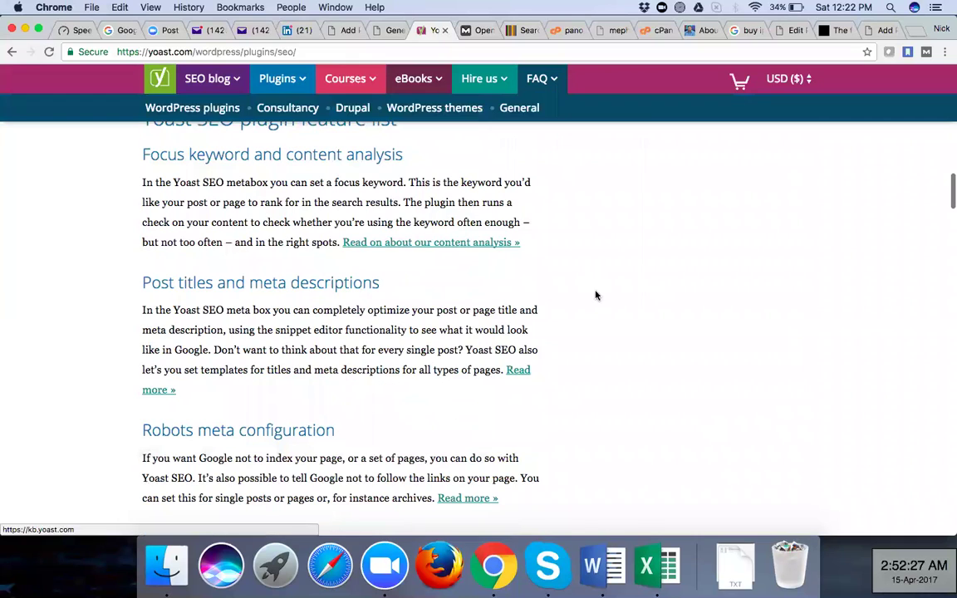
{"action": "scroll", "coordinate": [596, 301], "scroll_direction": "down", "scroll_amount": 20}
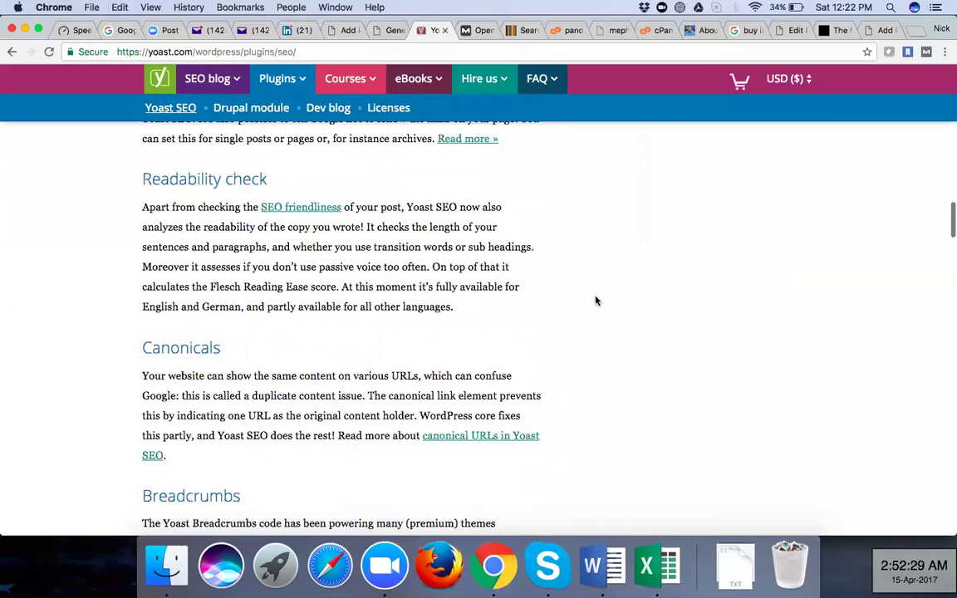
{"action": "scroll", "coordinate": [596, 301], "scroll_direction": "down", "scroll_amount": 17}
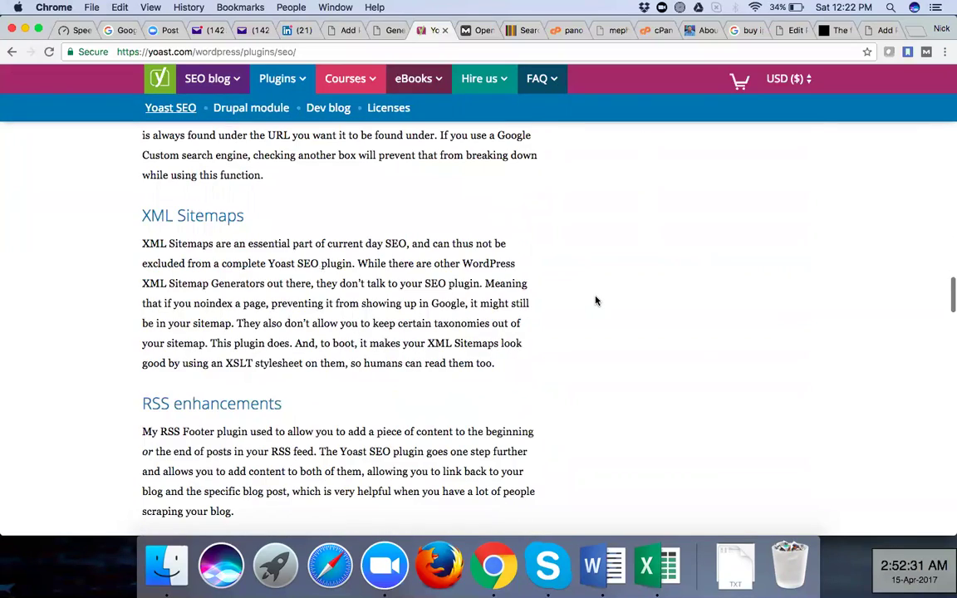
{"action": "scroll", "coordinate": [596, 301], "scroll_direction": "down", "scroll_amount": 3}
{"action": "scroll", "coordinate": [595, 300], "scroll_direction": "down", "scroll_amount": 15}
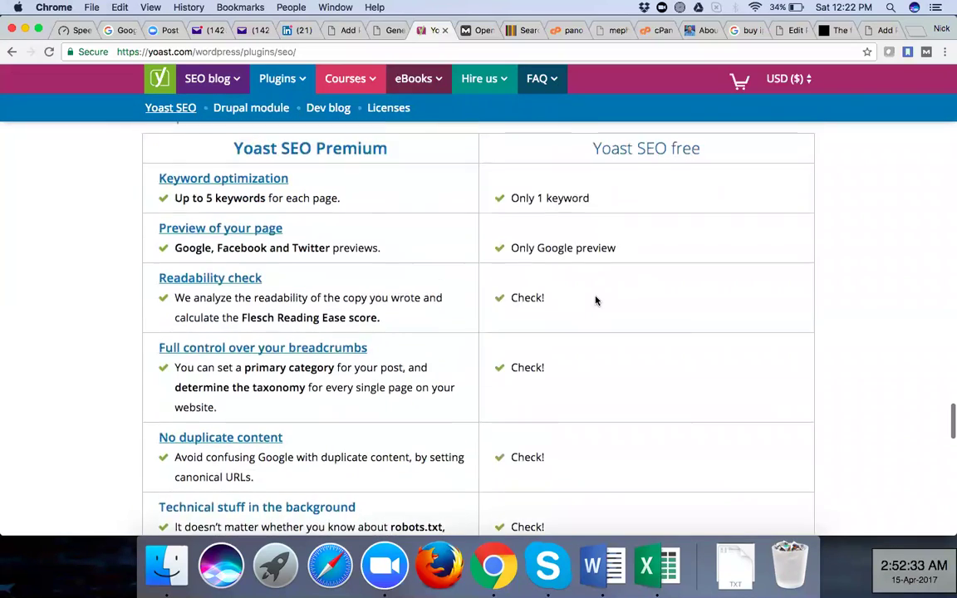
{"action": "scroll", "coordinate": [596, 301], "scroll_direction": "up", "scroll_amount": 1}
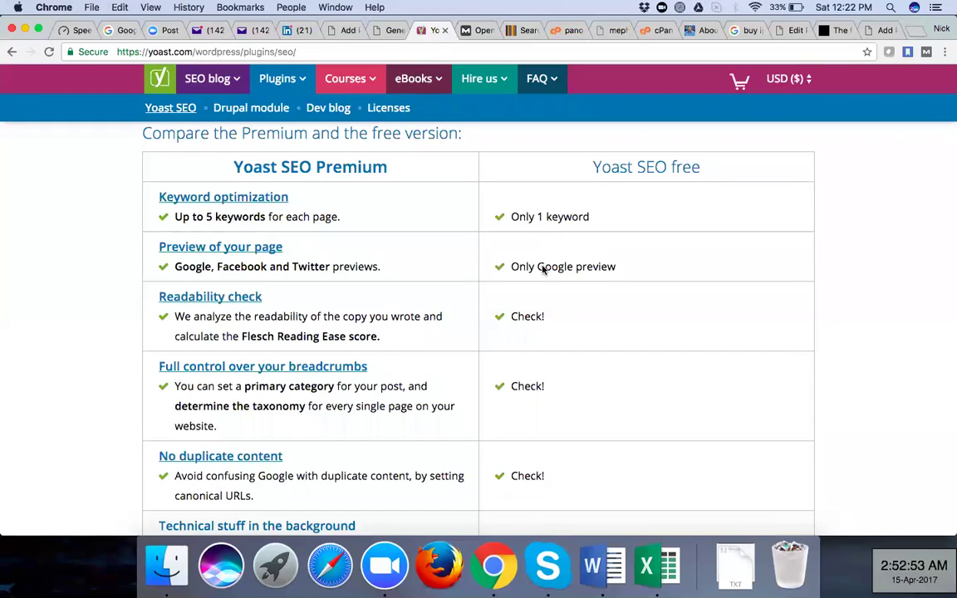
{"action": "scroll", "coordinate": [543, 294], "scroll_direction": "down", "scroll_amount": 5}
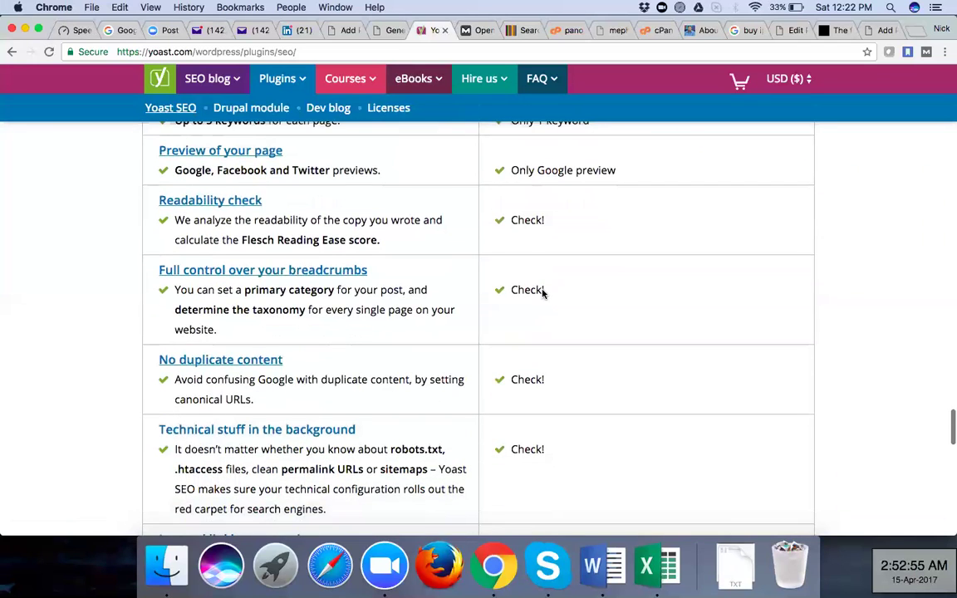
{"action": "scroll", "coordinate": [543, 293], "scroll_direction": "down", "scroll_amount": 15}
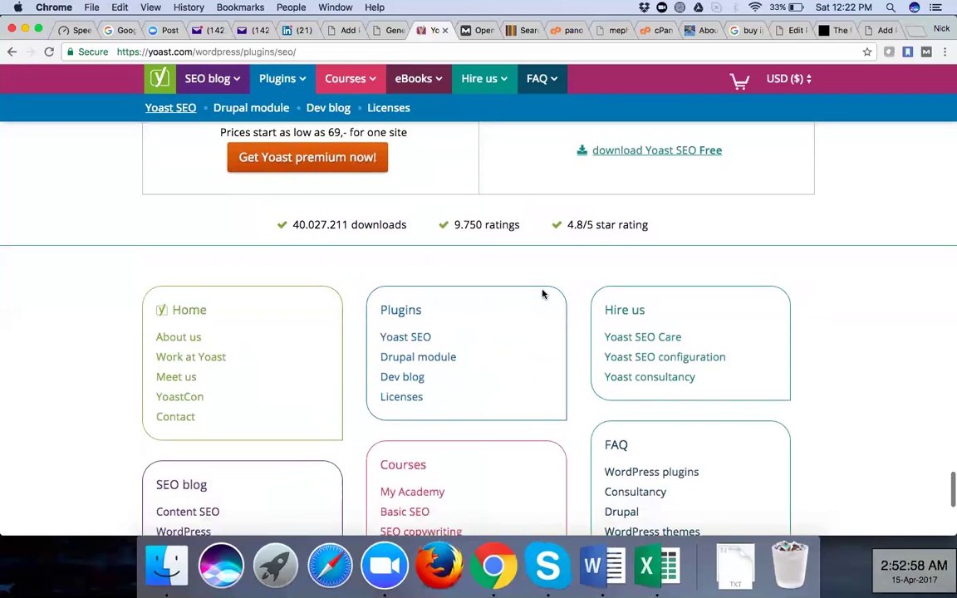
{"action": "scroll", "coordinate": [542, 293], "scroll_direction": "down", "scroll_amount": 4}
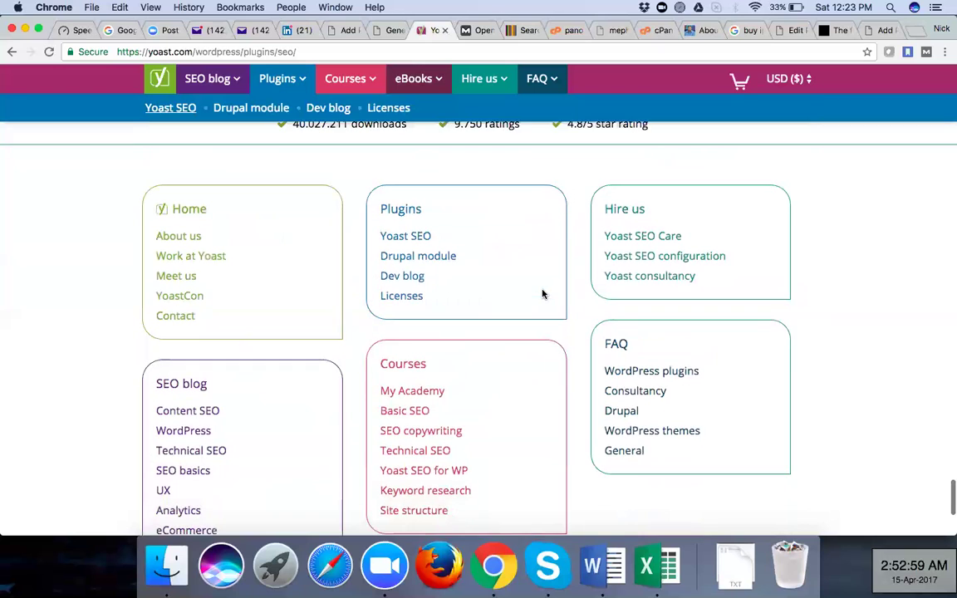
{"action": "scroll", "coordinate": [542, 293], "scroll_direction": "down", "scroll_amount": 10}
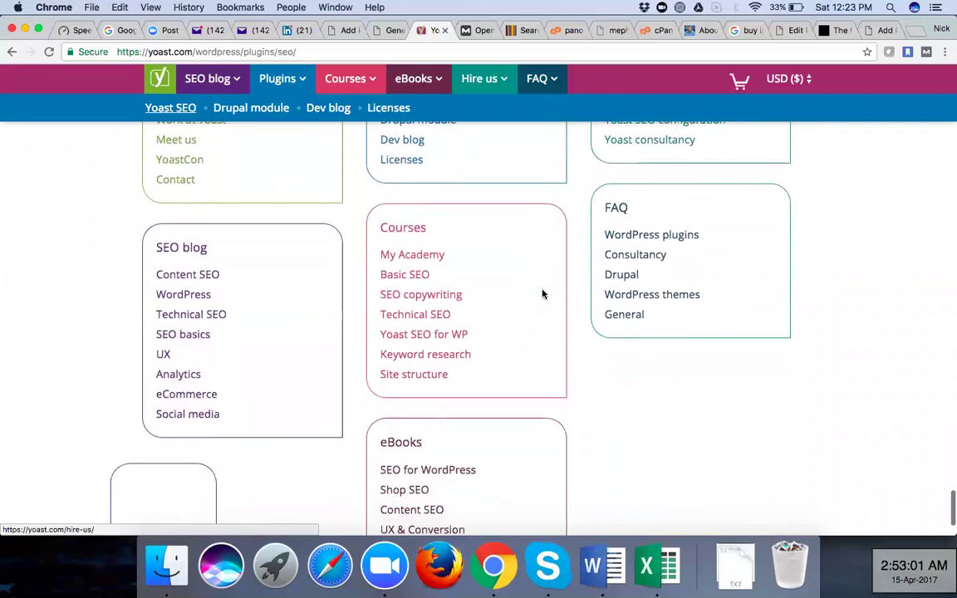
{"action": "scroll", "coordinate": [542, 294], "scroll_direction": "down", "scroll_amount": 3}
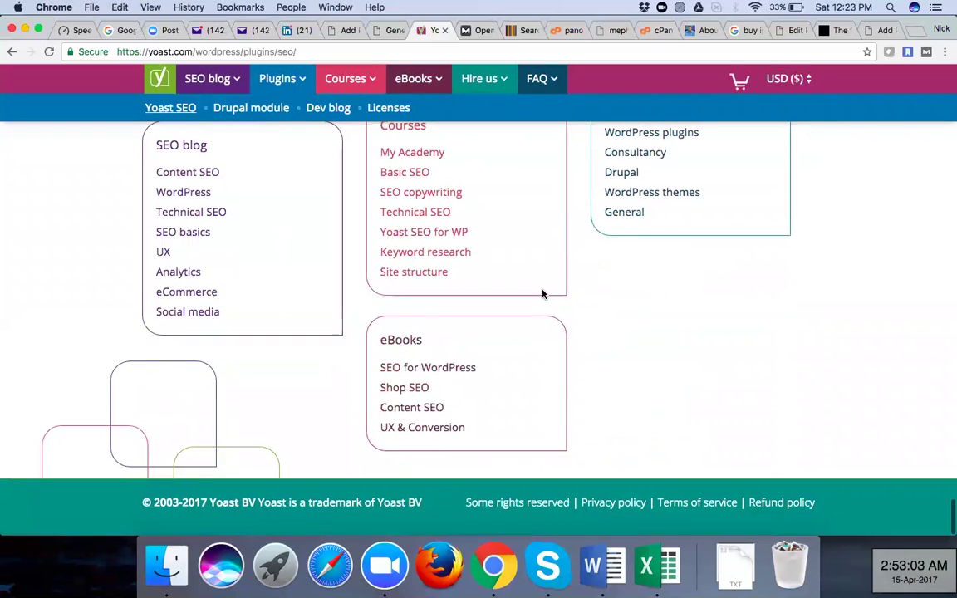
{"action": "scroll", "coordinate": [542, 293], "scroll_direction": "up", "scroll_amount": 9}
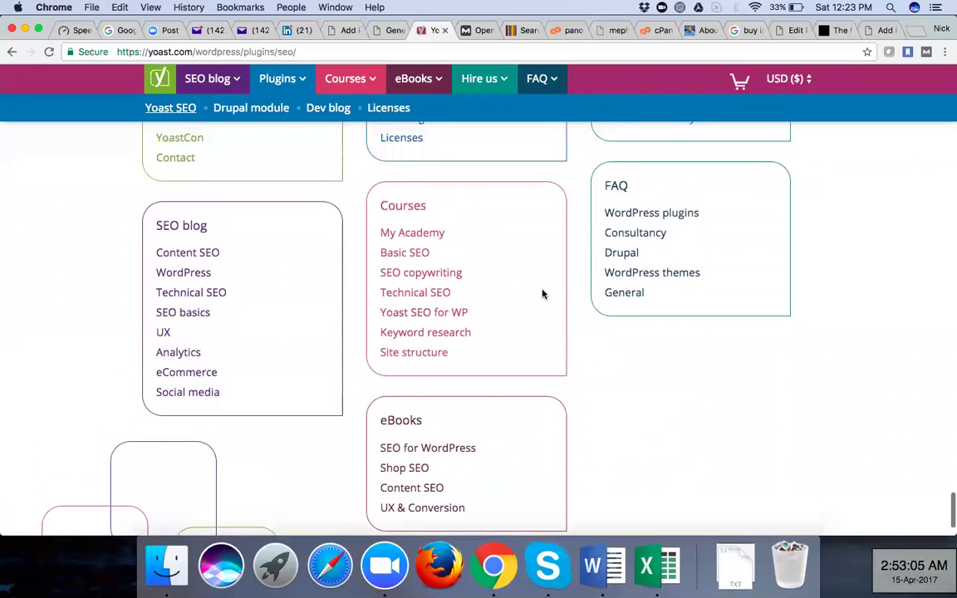
{"action": "scroll", "coordinate": [543, 293], "scroll_direction": "up", "scroll_amount": 3}
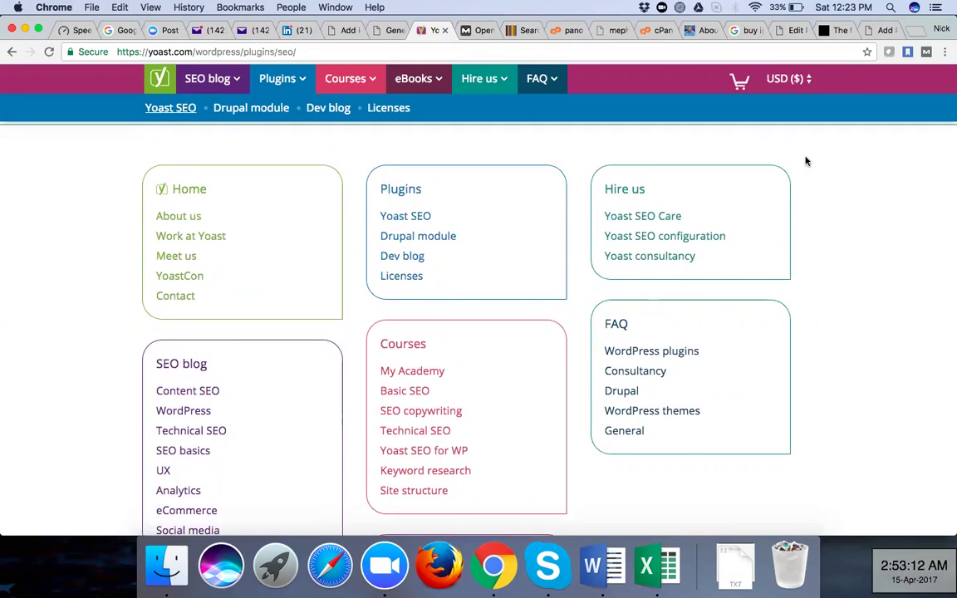
Open Yoast's Contact page and use the support email link to start a message in Mail
{"action": "left_click", "coordinate": [186, 297]}
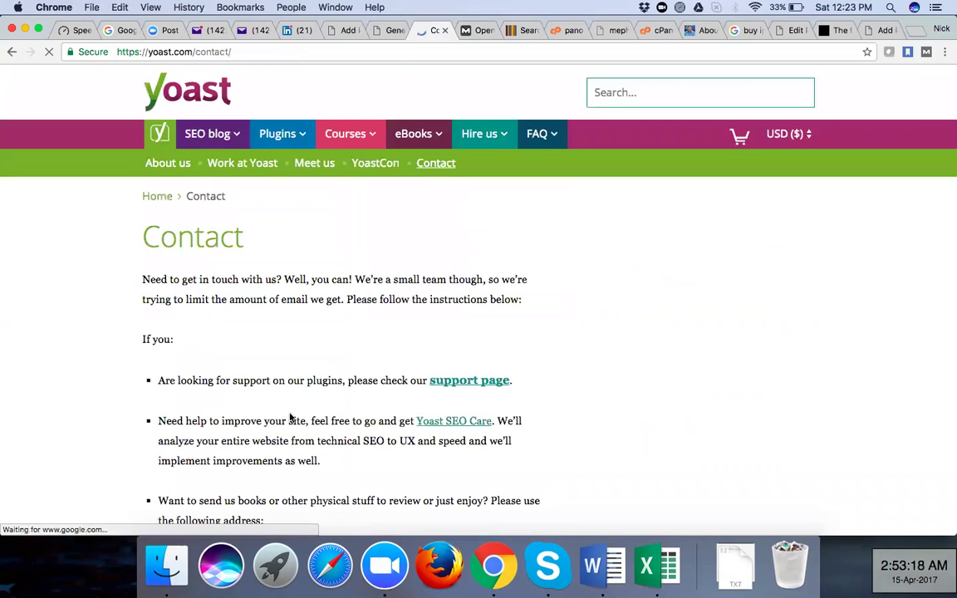
{"action": "scroll", "coordinate": [291, 418], "scroll_direction": "down", "scroll_amount": 5}
{"action": "scroll", "coordinate": [290, 417], "scroll_direction": "down", "scroll_amount": 3}
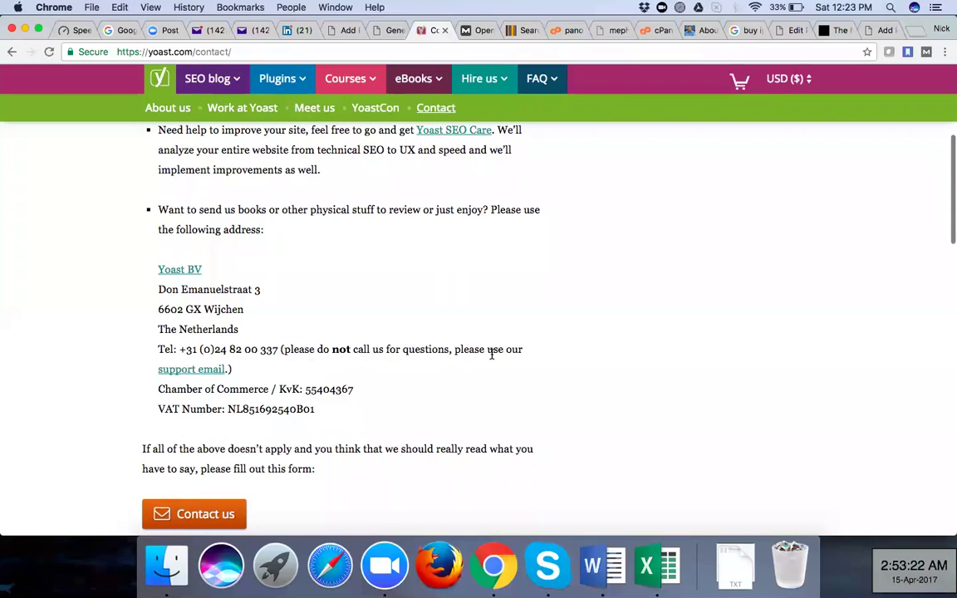
{"action": "left_click", "coordinate": [194, 371]}
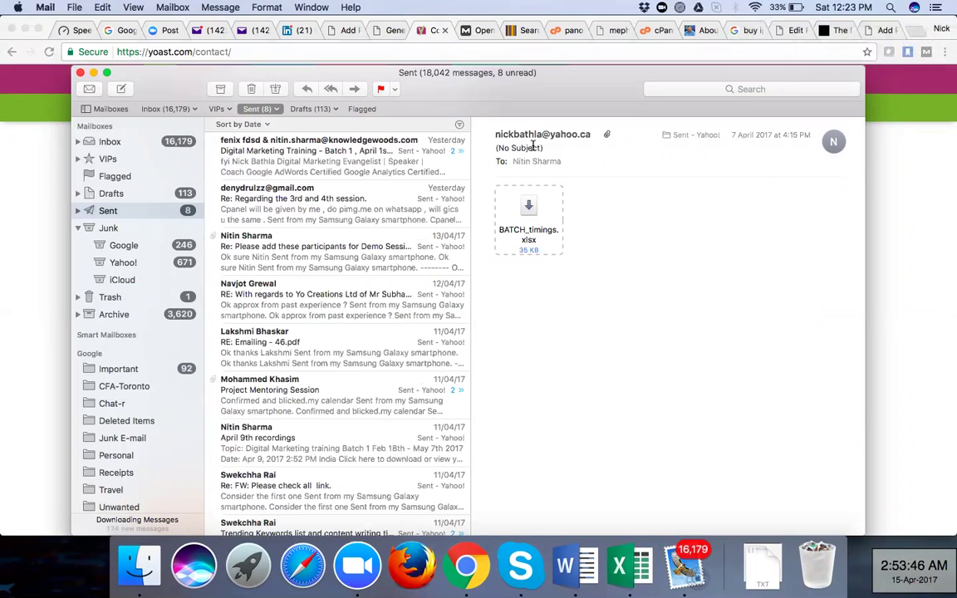
Bring Chrome back in front of Mail on Yoast's Contact page and select its web address
{"action": "left_click", "coordinate": [15, 207]}
{"action": "left_click", "coordinate": [274, 51]}
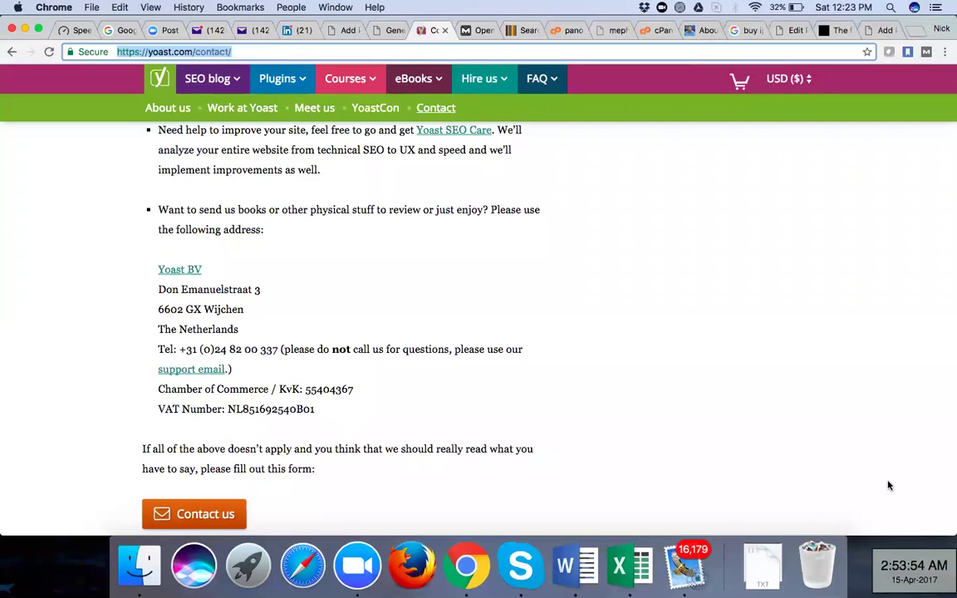
Browse Yoast's Contact page and its contact form, then quit Mail from the Dock
{"action": "left_click", "coordinate": [568, 387]}
{"action": "scroll", "coordinate": [568, 388], "scroll_direction": "down", "scroll_amount": 1}
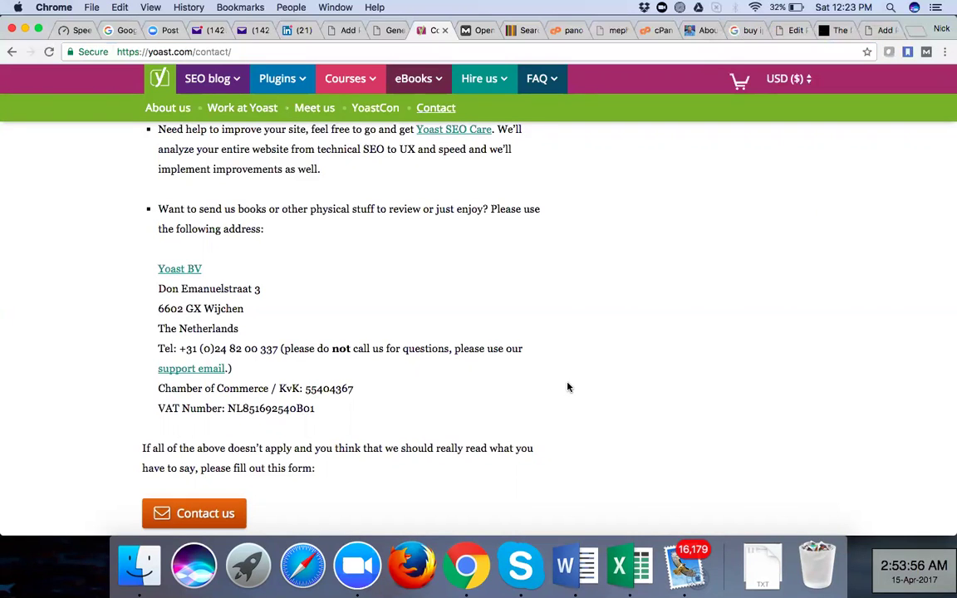
{"action": "scroll", "coordinate": [565, 386], "scroll_direction": "down", "scroll_amount": 5}
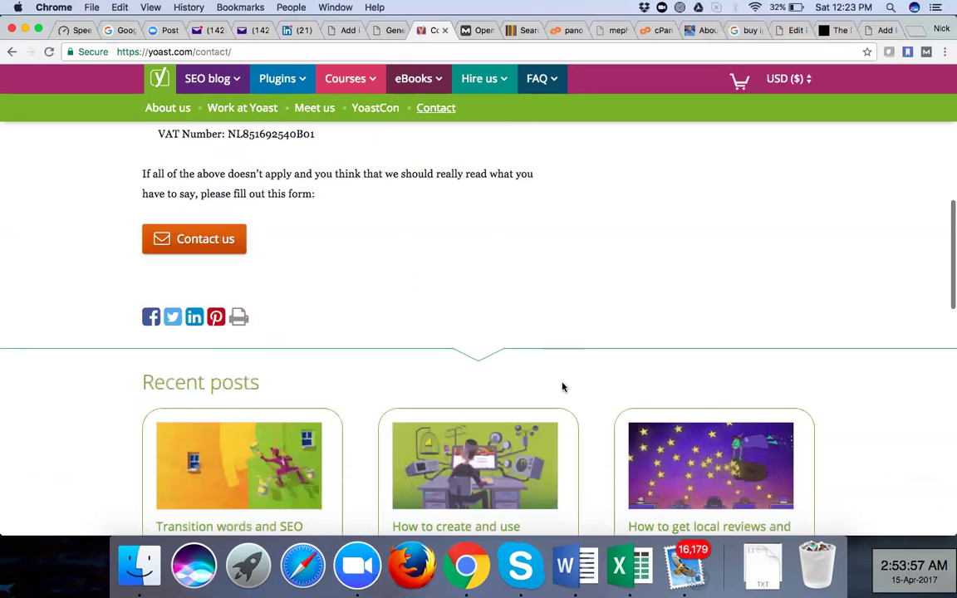
{"action": "scroll", "coordinate": [366, 270], "scroll_direction": "down", "scroll_amount": 3}
{"action": "scroll", "coordinate": [362, 277], "scroll_direction": "up", "scroll_amount": 4}
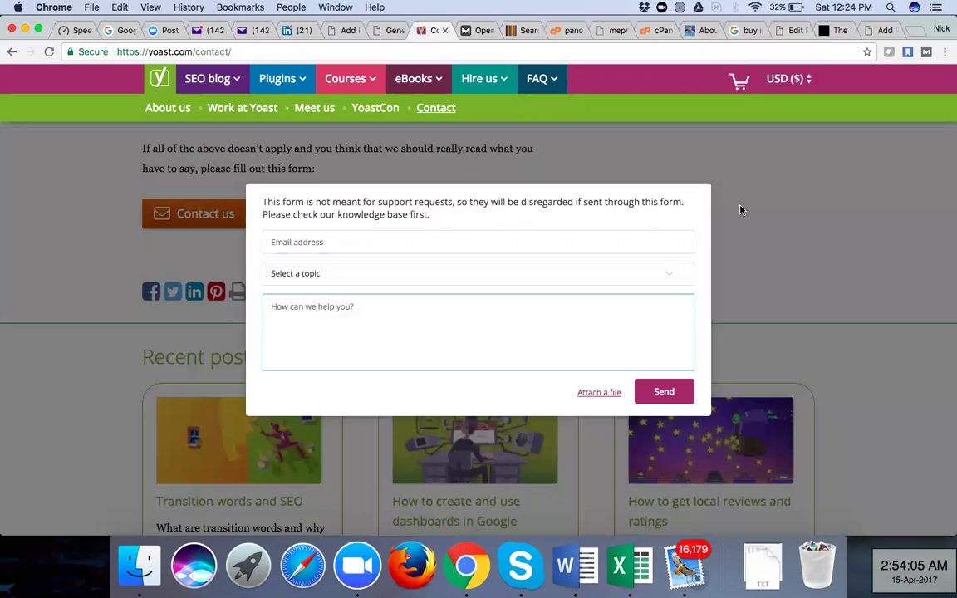
{"action": "left_click", "coordinate": [741, 209]}
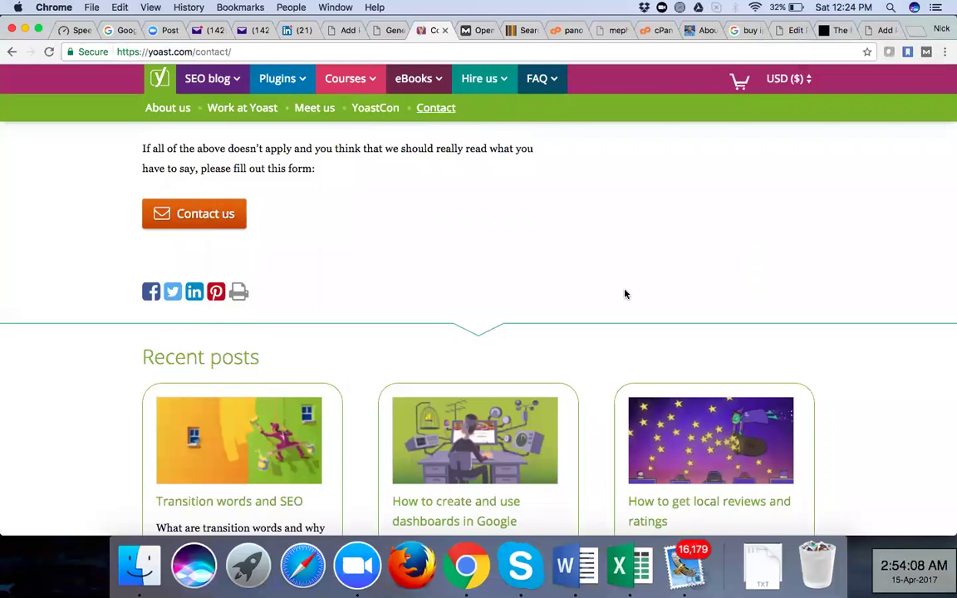
{"action": "scroll", "coordinate": [624, 288], "scroll_direction": "down", "scroll_amount": 2}
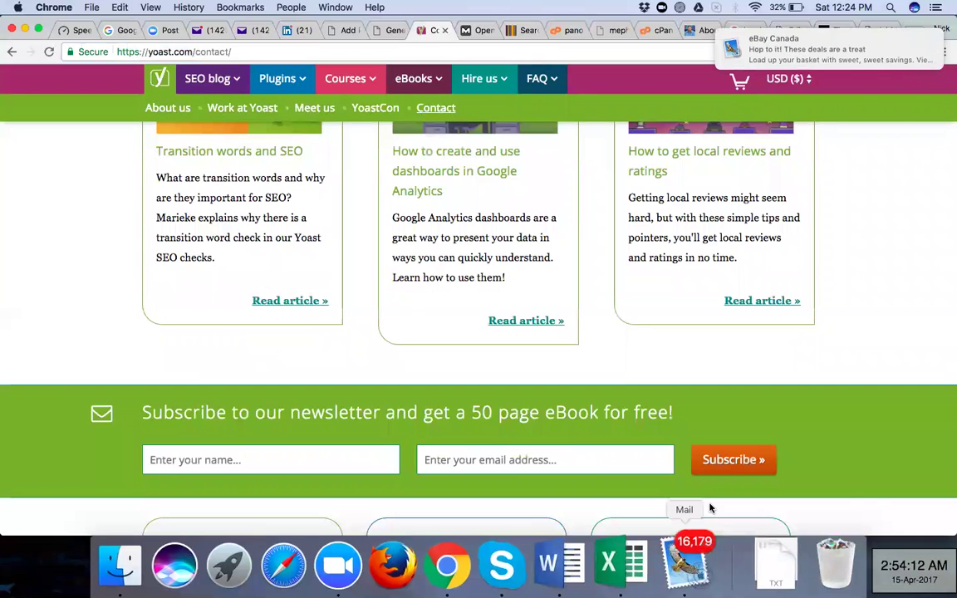
{"action": "right_click", "coordinate": [711, 508]}
{"action": "left_click", "coordinate": [710, 504]}
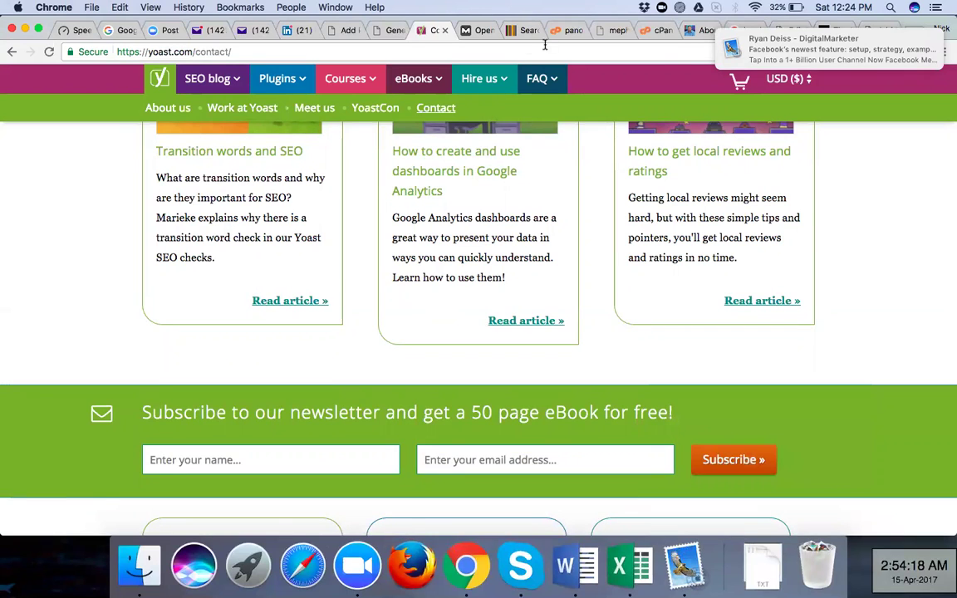
Close the cPanel tab and switch to the WordPress Edit Post tab
{"action": "left_click", "coordinate": [623, 32]}
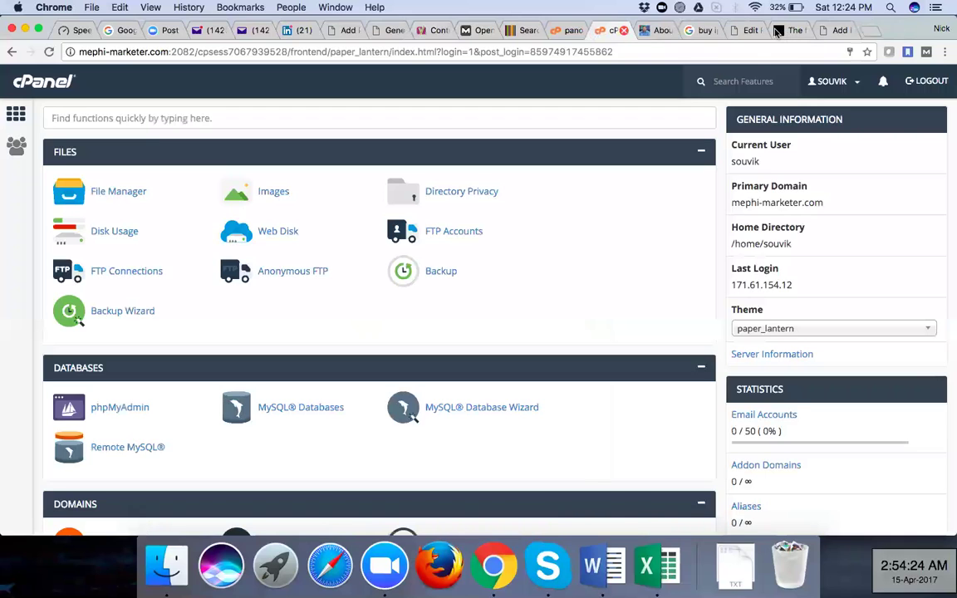
{"action": "key", "text": "super+w"}
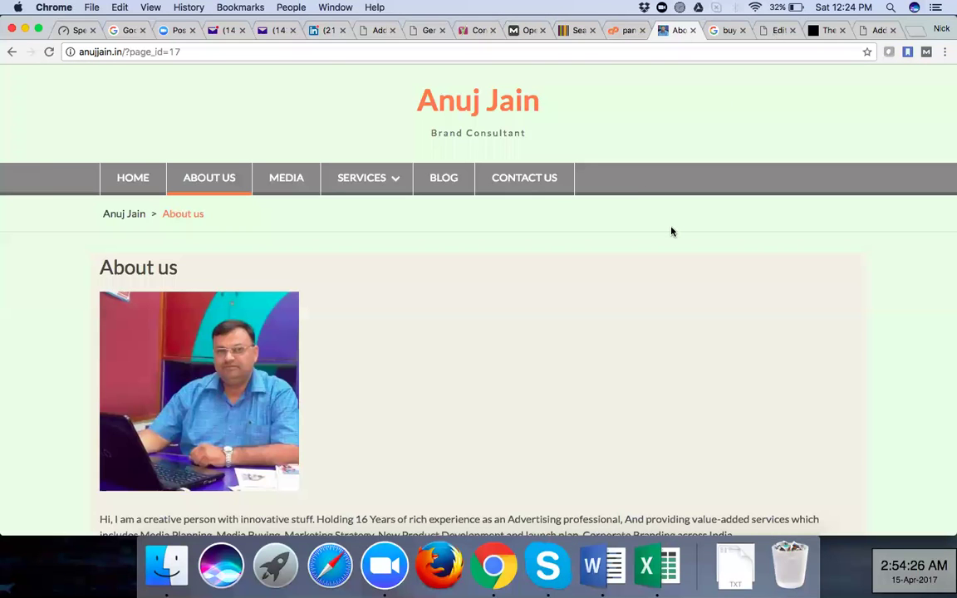
{"action": "key", "text": "ctrl+Tab"}
{"action": "key", "text": "ctrl+Tab"}
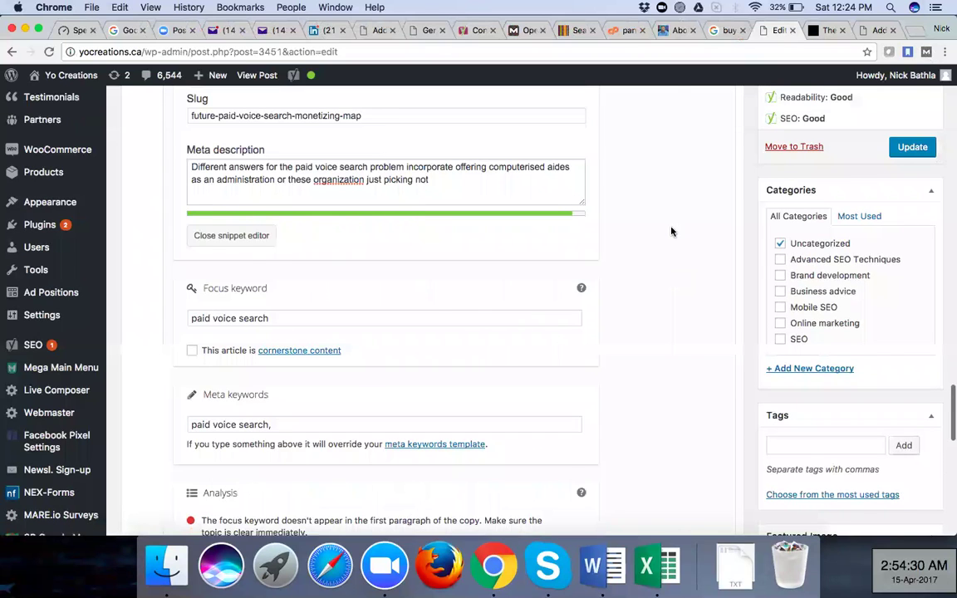
Scroll to the Yoast SEO analysis, which flags 0.3% keyword density and no keyword in the opening paragraph
{"action": "scroll", "coordinate": [673, 232], "scroll_direction": "up", "scroll_amount": 3}
{"action": "scroll", "coordinate": [672, 231], "scroll_direction": "up", "scroll_amount": 2}
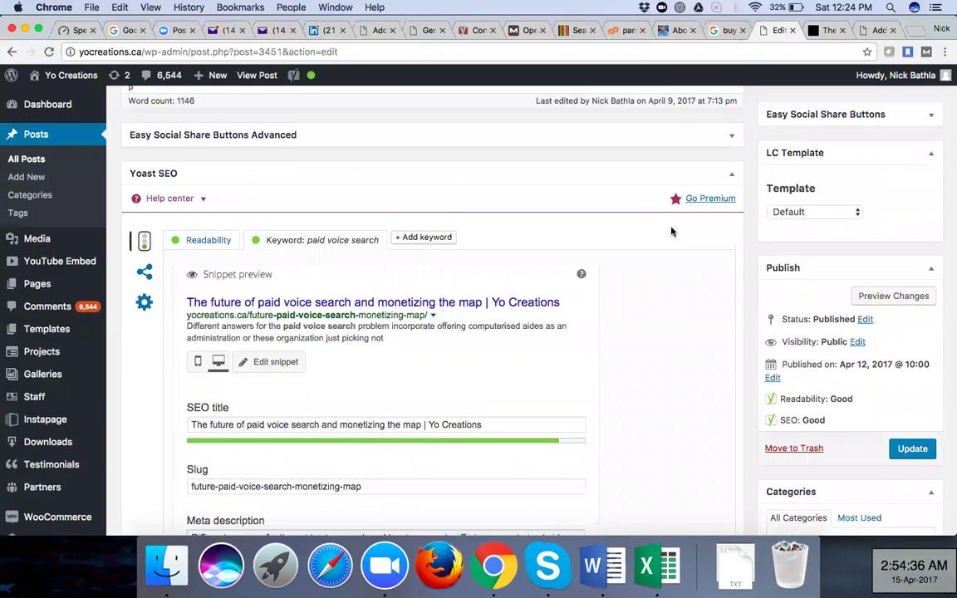
{"action": "scroll", "coordinate": [672, 232], "scroll_direction": "down", "scroll_amount": 2}
{"action": "scroll", "coordinate": [209, 390], "scroll_direction": "down", "scroll_amount": 1}
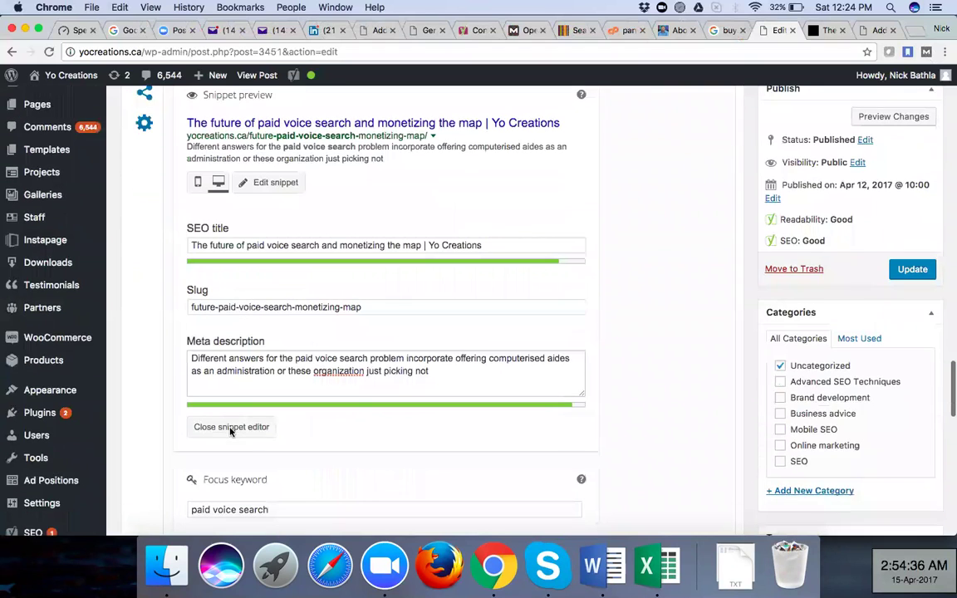
{"action": "scroll", "coordinate": [241, 343], "scroll_direction": "down", "scroll_amount": 3}
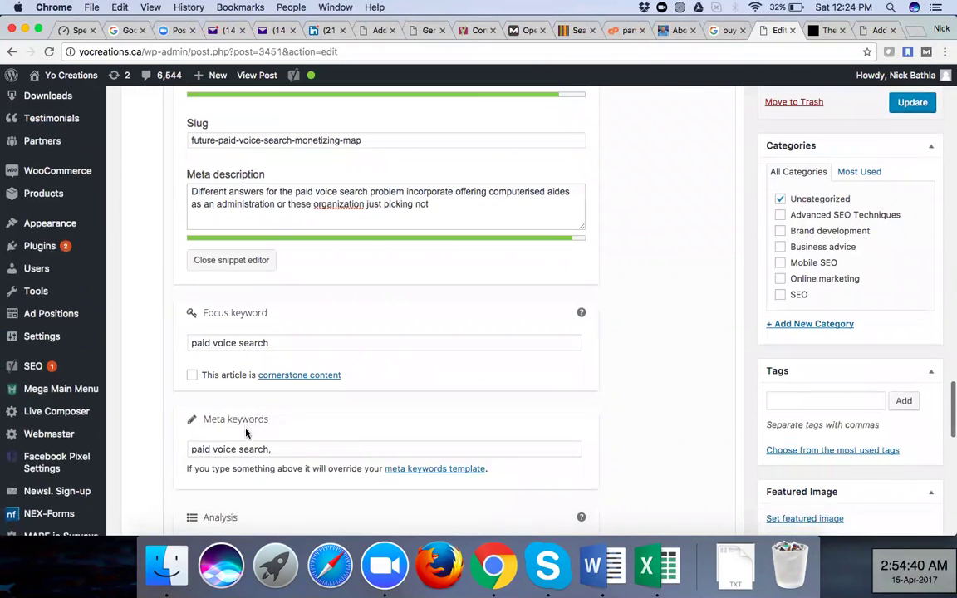
{"action": "scroll", "coordinate": [255, 327], "scroll_direction": "down", "scroll_amount": 1}
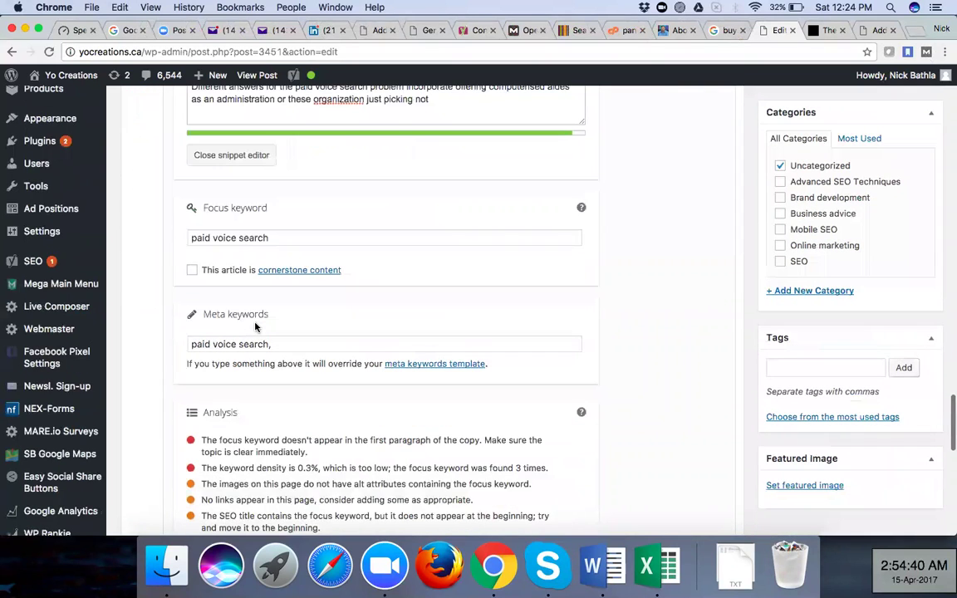
{"action": "scroll", "coordinate": [256, 274], "scroll_direction": "down", "scroll_amount": 1}
{"action": "scroll", "coordinate": [258, 229], "scroll_direction": "down", "scroll_amount": 3}
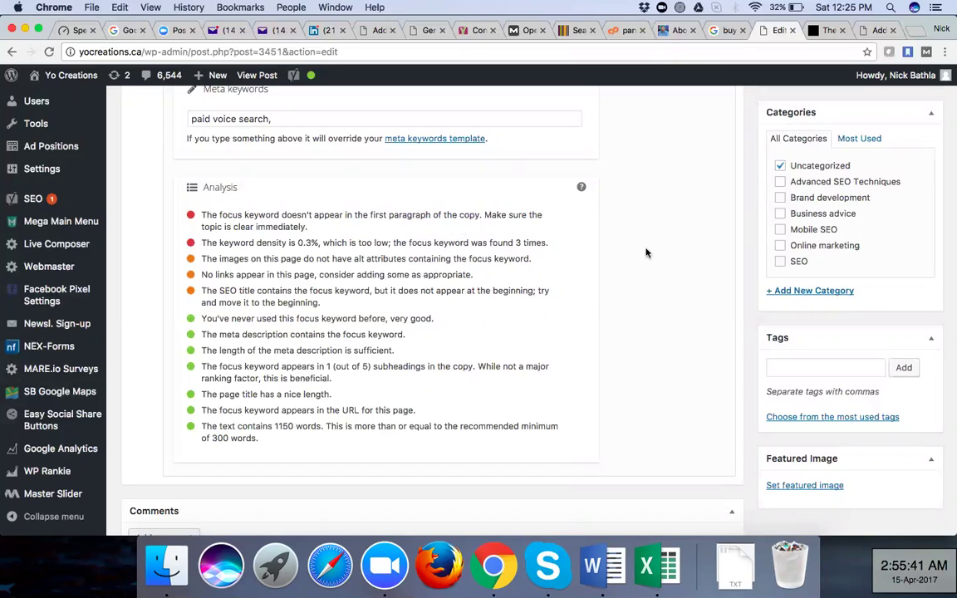
Tick the Online marketing and SEO categories and update the post
{"action": "left_click", "coordinate": [779, 246]}
{"action": "left_click", "coordinate": [780, 262]}
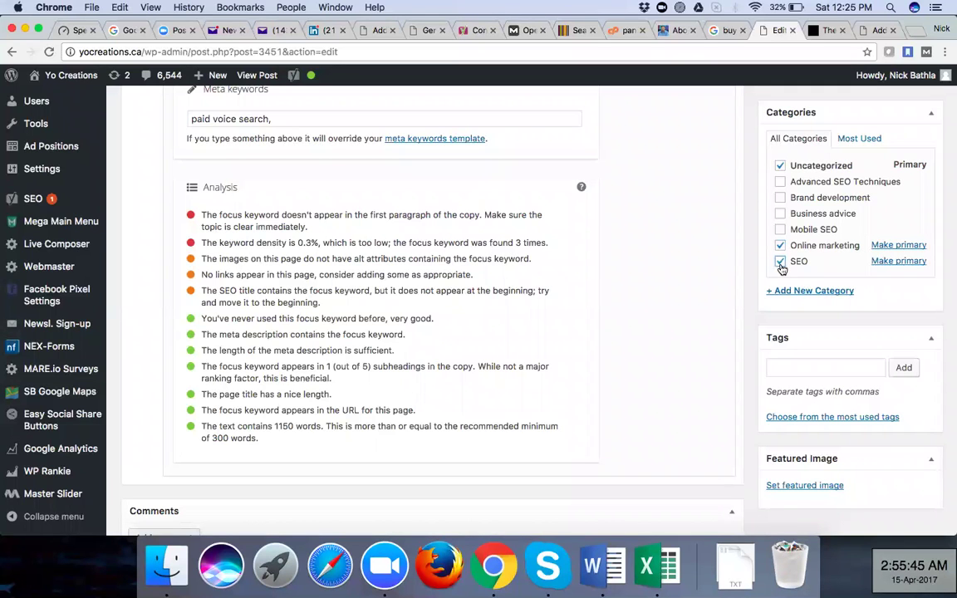
{"action": "scroll", "coordinate": [848, 357], "scroll_direction": "up", "scroll_amount": 10}
{"action": "left_click", "coordinate": [912, 449]}
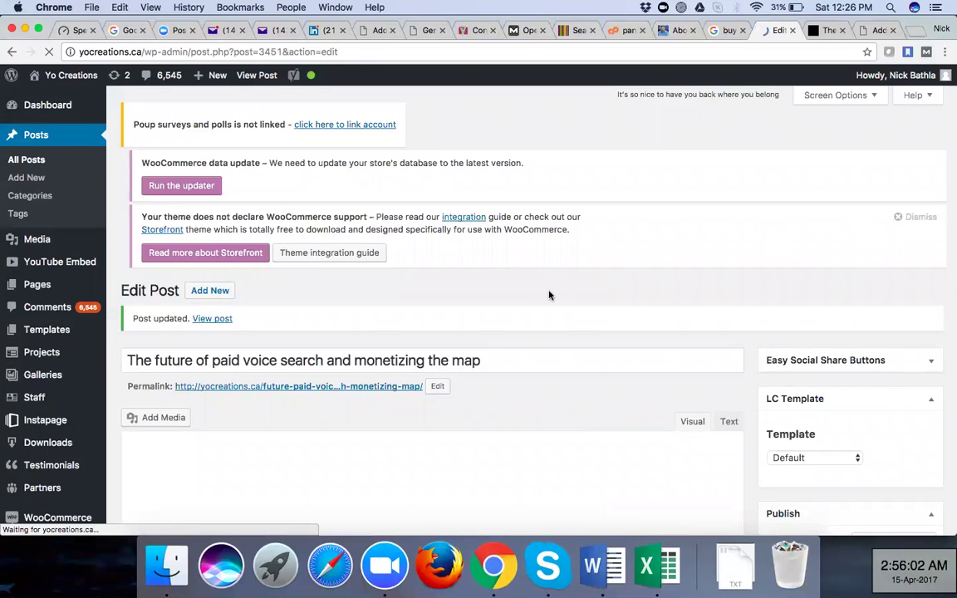
Scroll down to the Yoast snippet editor and start editing the post's URL slug
{"action": "scroll", "coordinate": [542, 292], "scroll_direction": "down", "scroll_amount": 3}
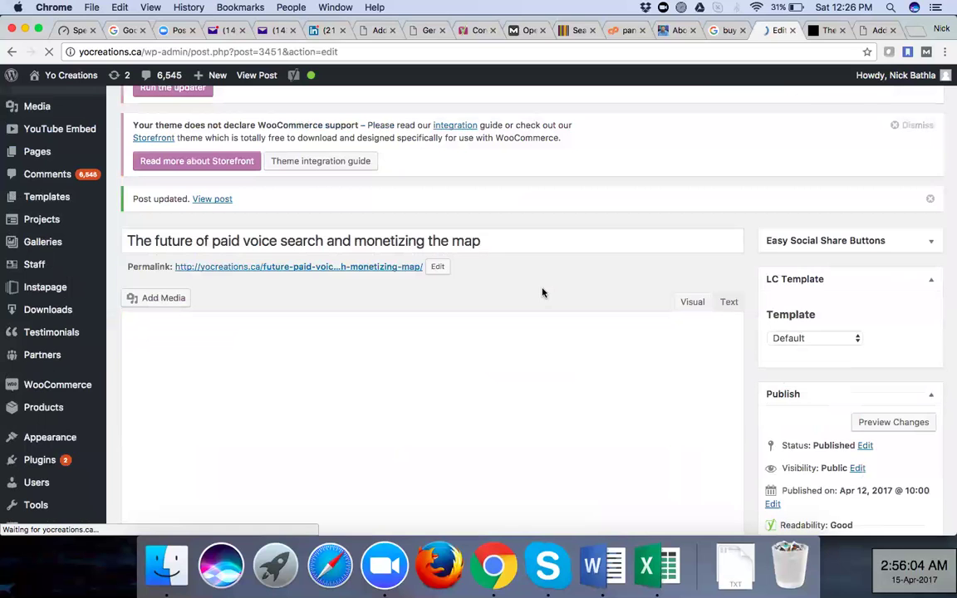
{"action": "scroll", "coordinate": [542, 293], "scroll_direction": "down", "scroll_amount": 3}
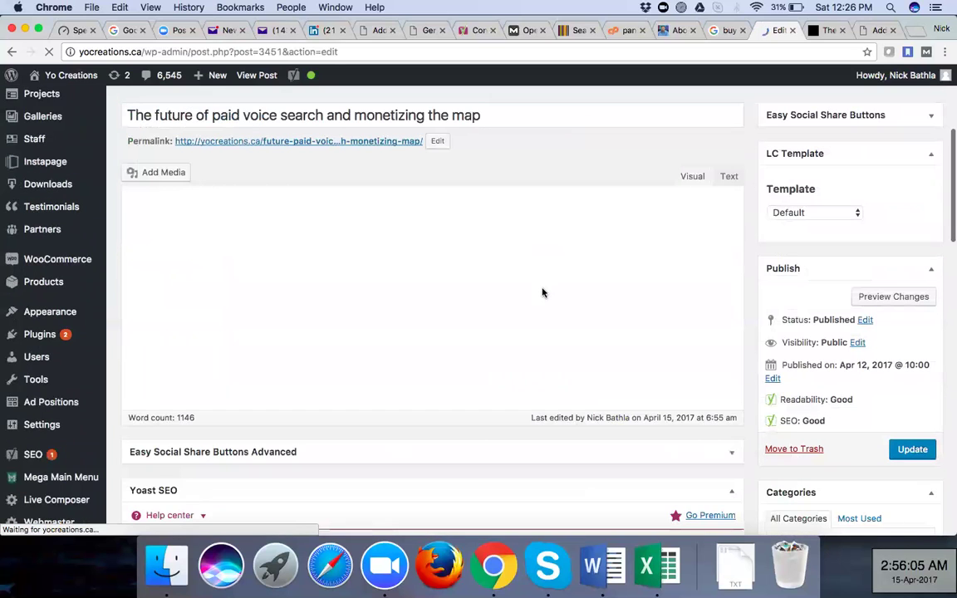
{"action": "scroll", "coordinate": [541, 292], "scroll_direction": "down", "scroll_amount": 2}
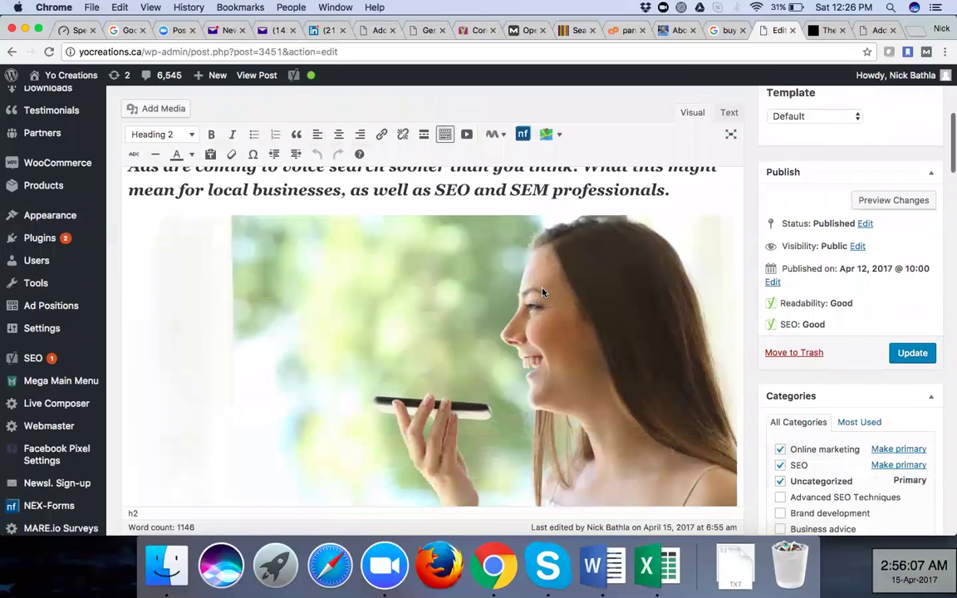
{"action": "scroll", "coordinate": [542, 293], "scroll_direction": "down", "scroll_amount": 4}
{"action": "scroll", "coordinate": [541, 293], "scroll_direction": "down", "scroll_amount": 4}
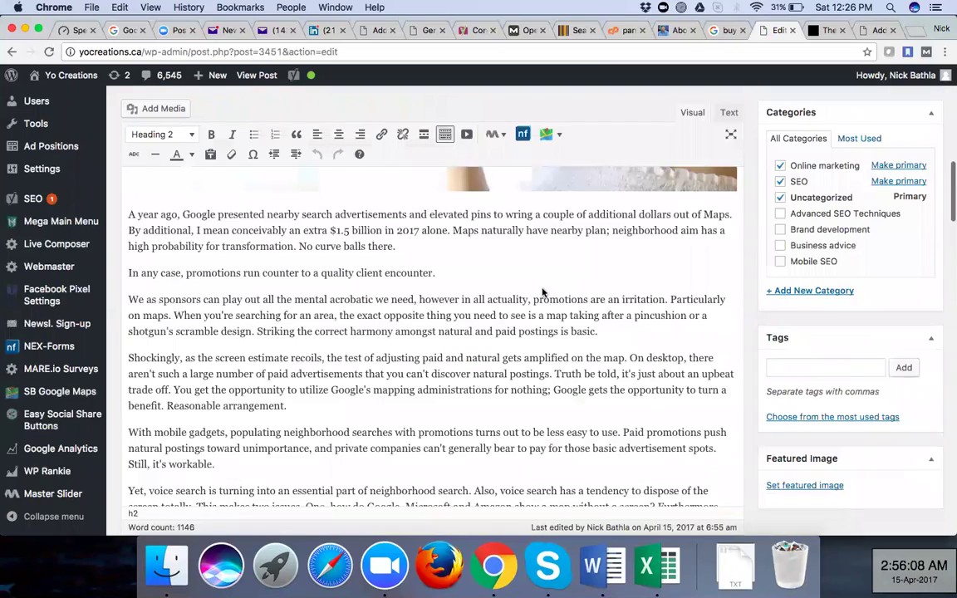
{"action": "scroll", "coordinate": [542, 292], "scroll_direction": "down", "scroll_amount": 10}
{"action": "scroll", "coordinate": [543, 288], "scroll_direction": "down", "scroll_amount": 5}
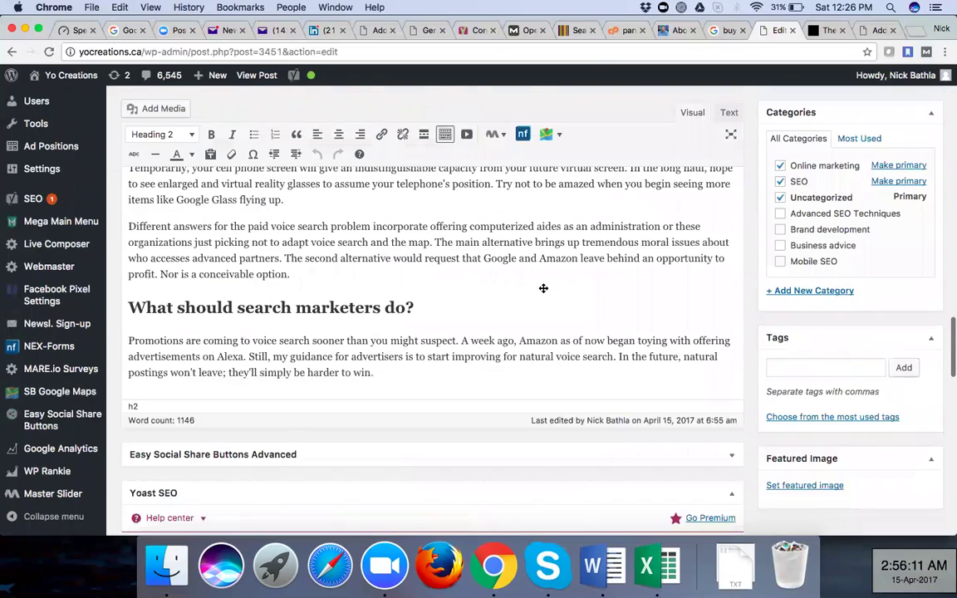
{"action": "scroll", "coordinate": [544, 289], "scroll_direction": "down", "scroll_amount": 8}
{"action": "scroll", "coordinate": [542, 287], "scroll_direction": "down", "scroll_amount": 2}
{"action": "scroll", "coordinate": [541, 285], "scroll_direction": "up", "scroll_amount": 4}
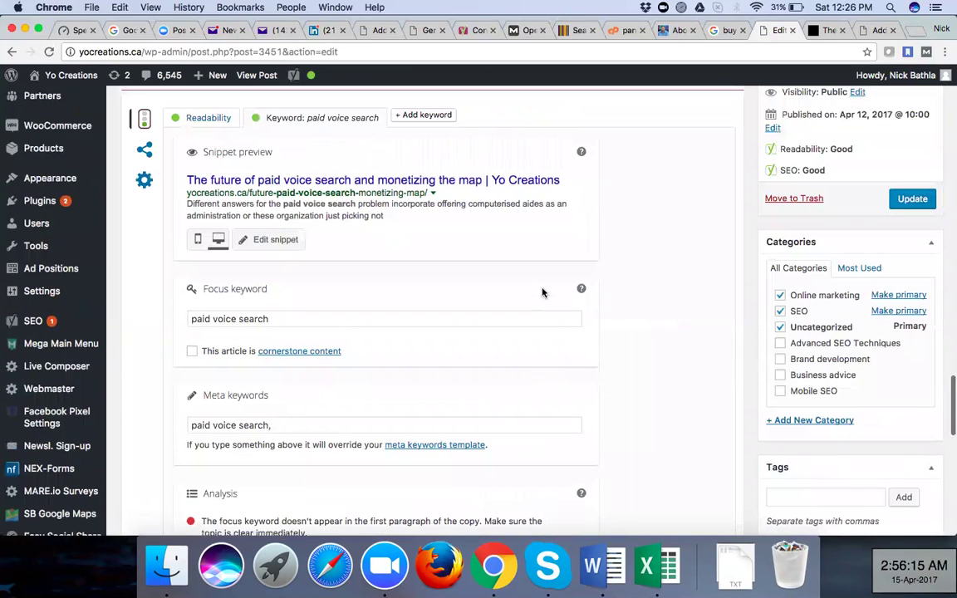
{"action": "scroll", "coordinate": [542, 293], "scroll_direction": "up", "scroll_amount": 1}
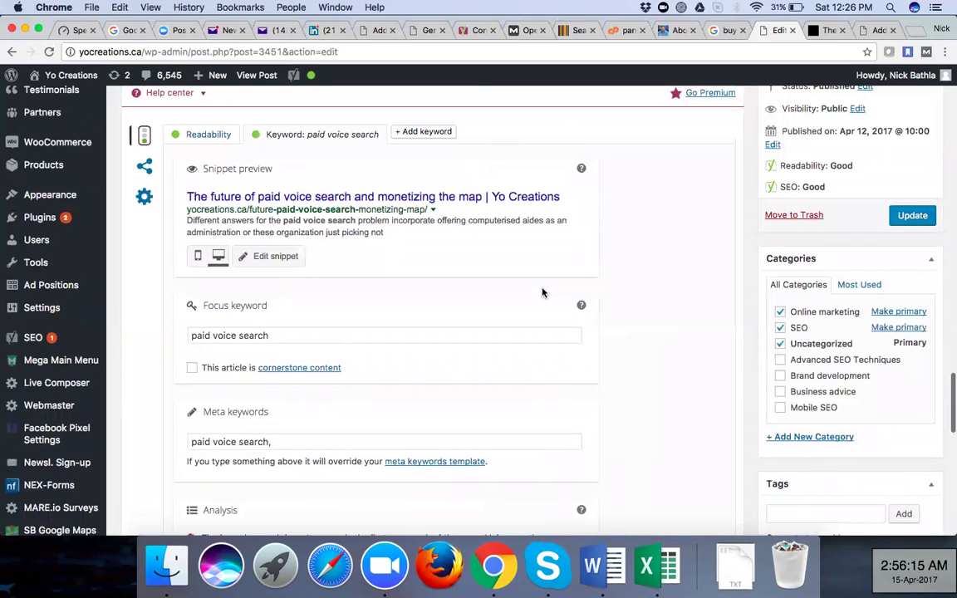
{"action": "left_click", "coordinate": [249, 380]}
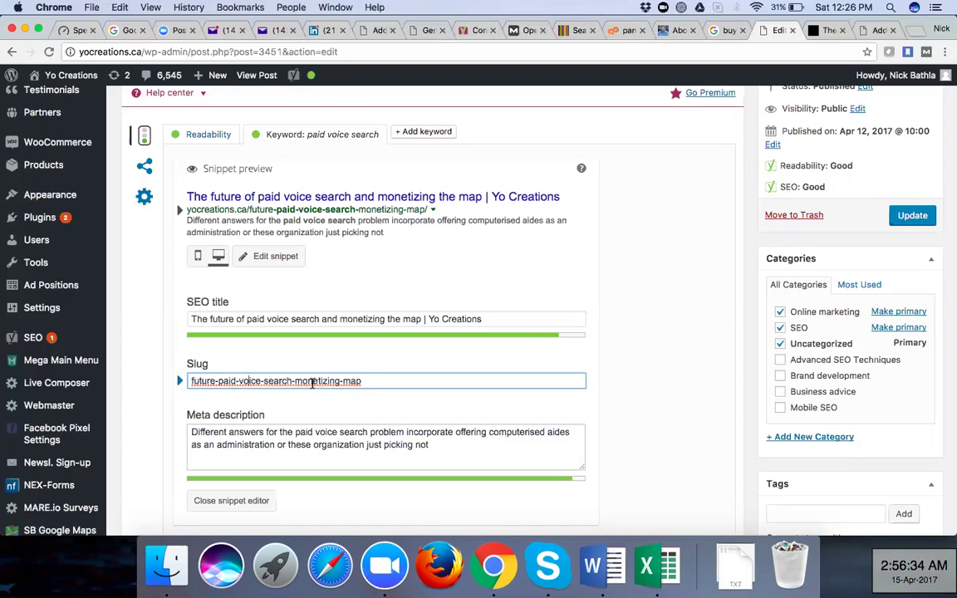
Select the slug future-paid-voice-search-monetizing-map, deselect it, and scroll back up to the title and permalink
{"action": "scroll", "coordinate": [319, 385], "scroll_direction": "down", "scroll_amount": 3}
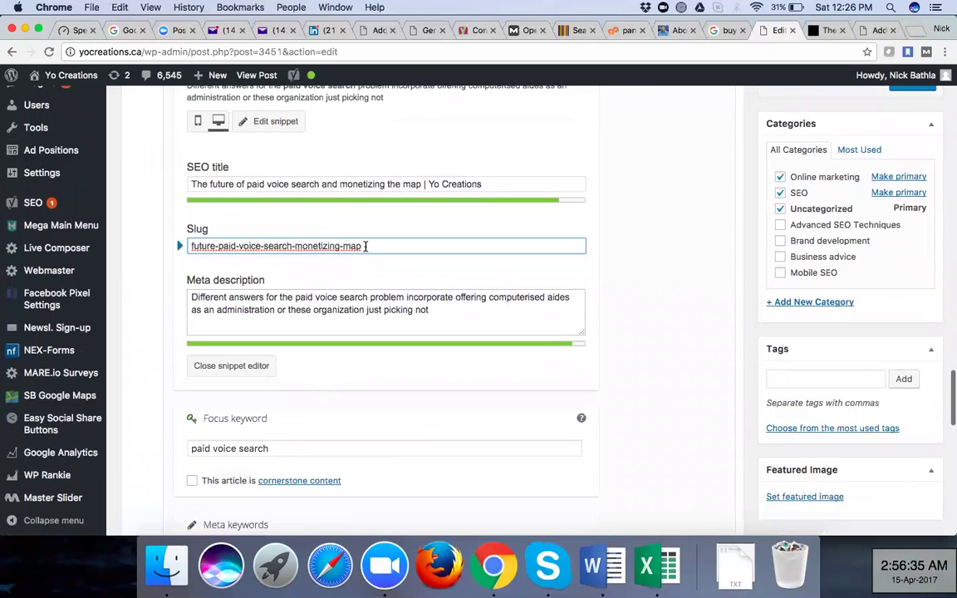
{"action": "left_click_drag", "start_coordinate": [190, 246], "coordinate": [515, 240]}
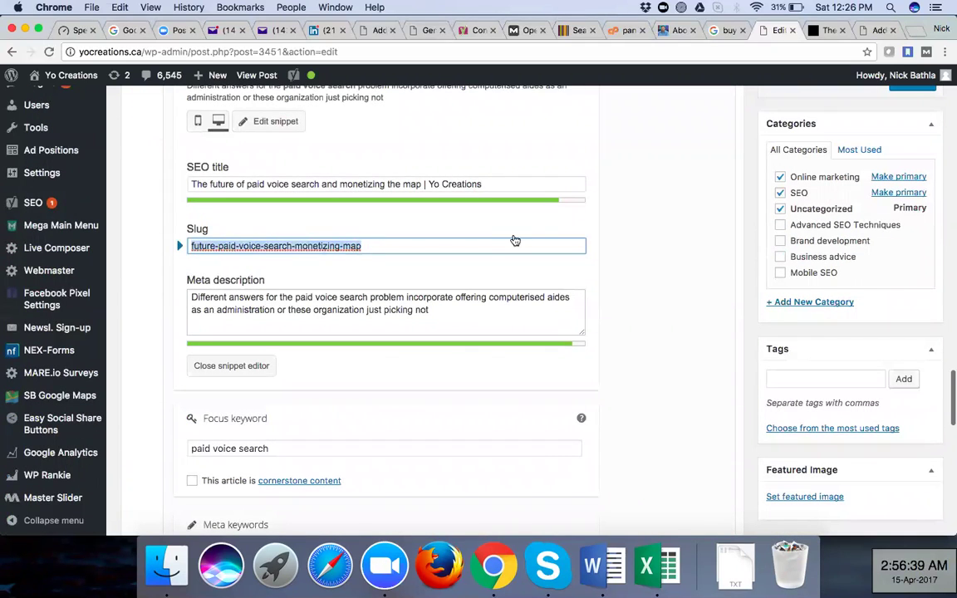
{"action": "left_click", "coordinate": [627, 266]}
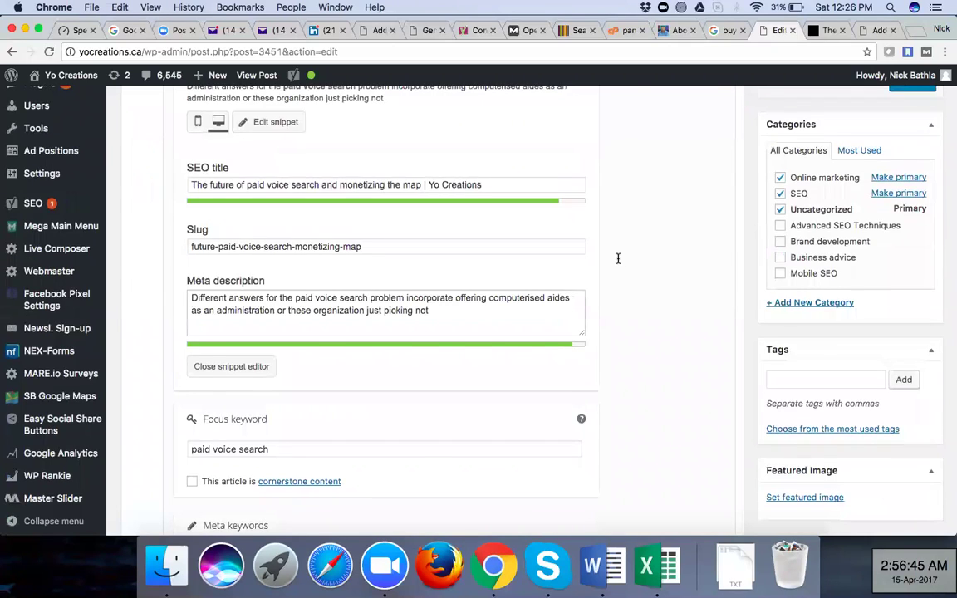
{"action": "scroll", "coordinate": [618, 261], "scroll_direction": "up", "scroll_amount": 4}
{"action": "scroll", "coordinate": [618, 258], "scroll_direction": "up", "scroll_amount": 20}
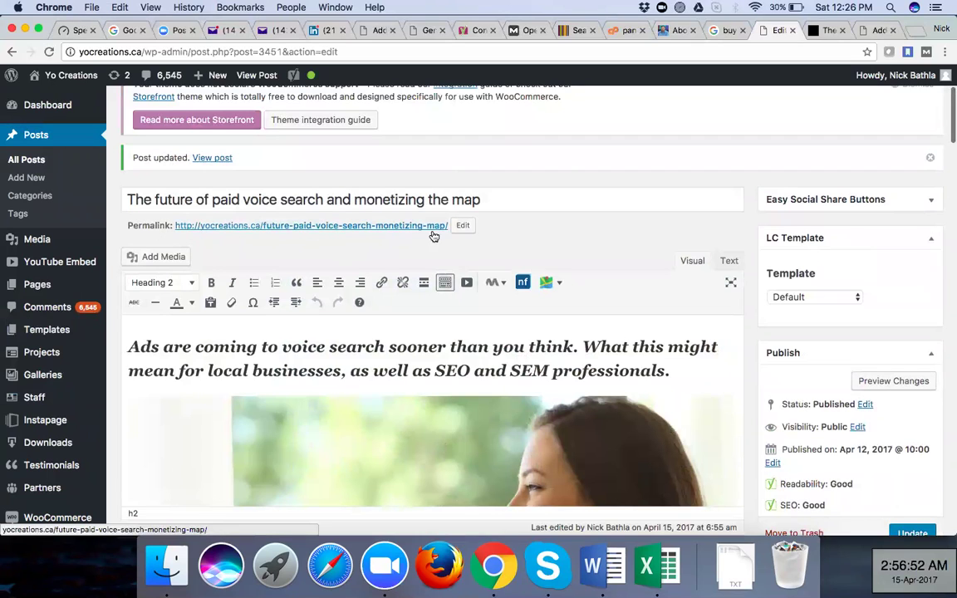
Make the permalink slug editable, step out of the slug box, and switch to the published post
{"action": "left_click", "coordinate": [463, 226]}
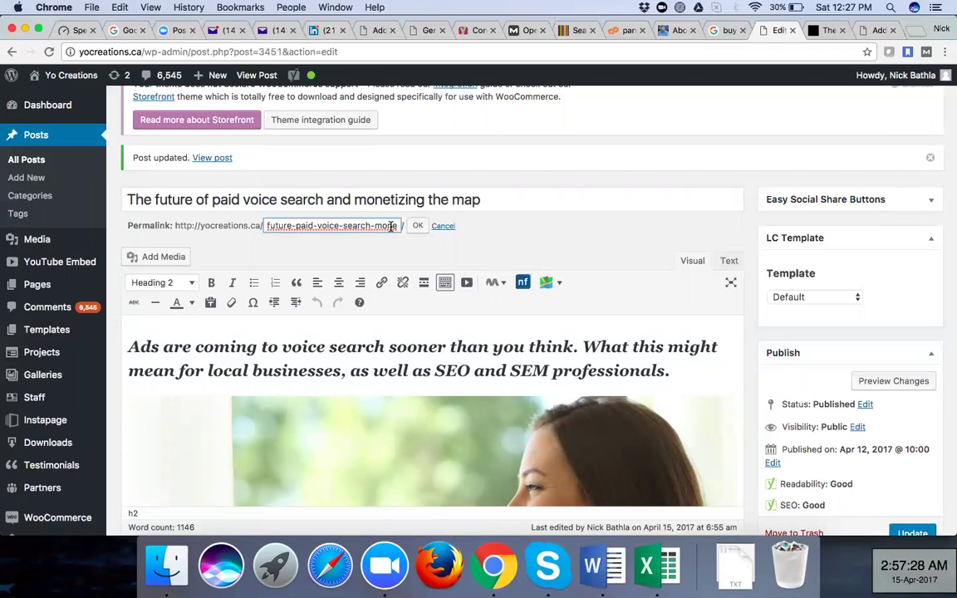
{"action": "left_click", "coordinate": [542, 250]}
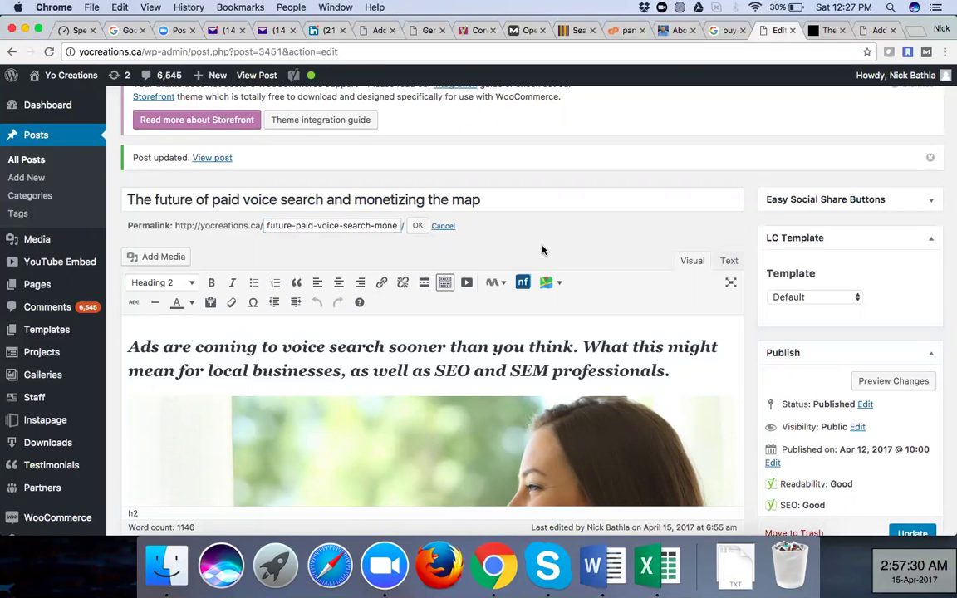
{"action": "left_click", "coordinate": [819, 30]}
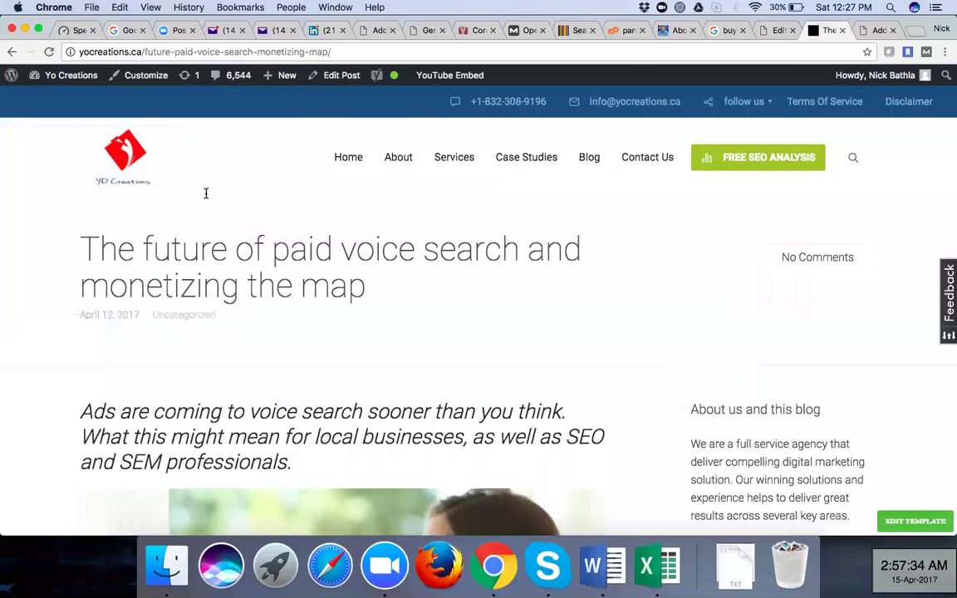
Scroll the live post and highlight future-paid-voice-search-monetizing-map in the address bar
{"action": "scroll", "coordinate": [205, 192], "scroll_direction": "down", "scroll_amount": 5}
{"action": "scroll", "coordinate": [206, 193], "scroll_direction": "up", "scroll_amount": 4}
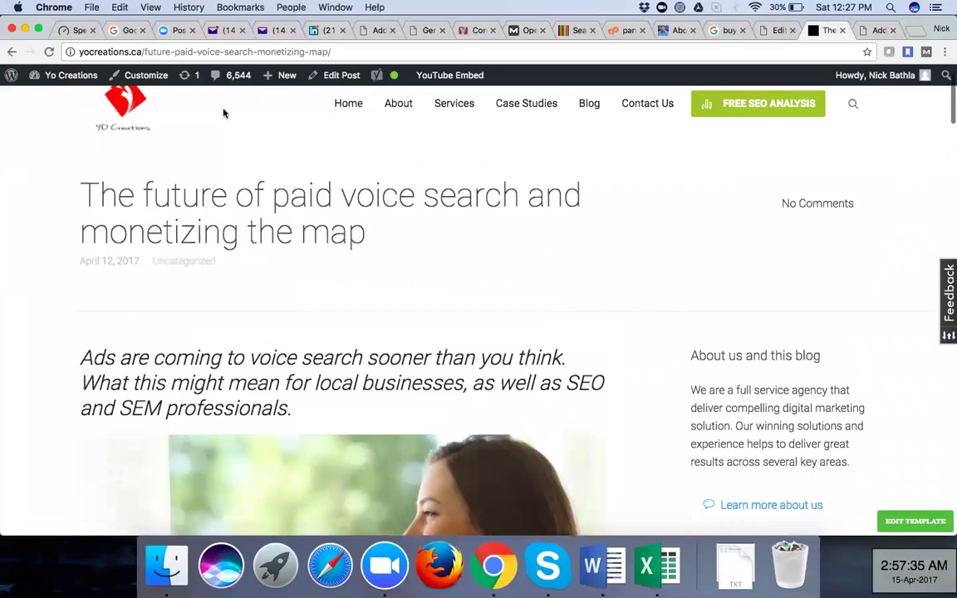
{"action": "scroll", "coordinate": [220, 111], "scroll_direction": "up", "scroll_amount": 2}
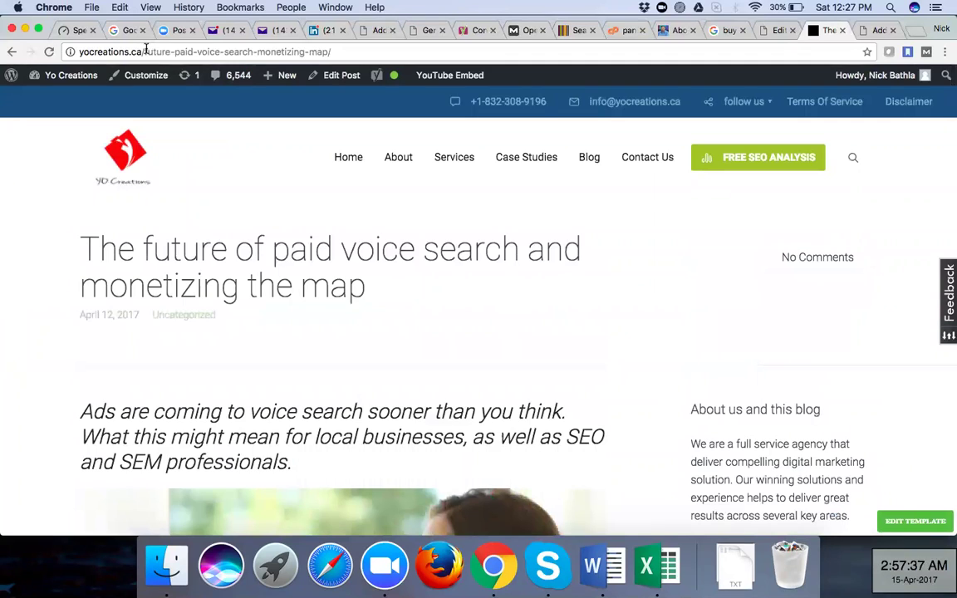
{"action": "left_click_drag", "start_coordinate": [146, 52], "coordinate": [268, 60]}
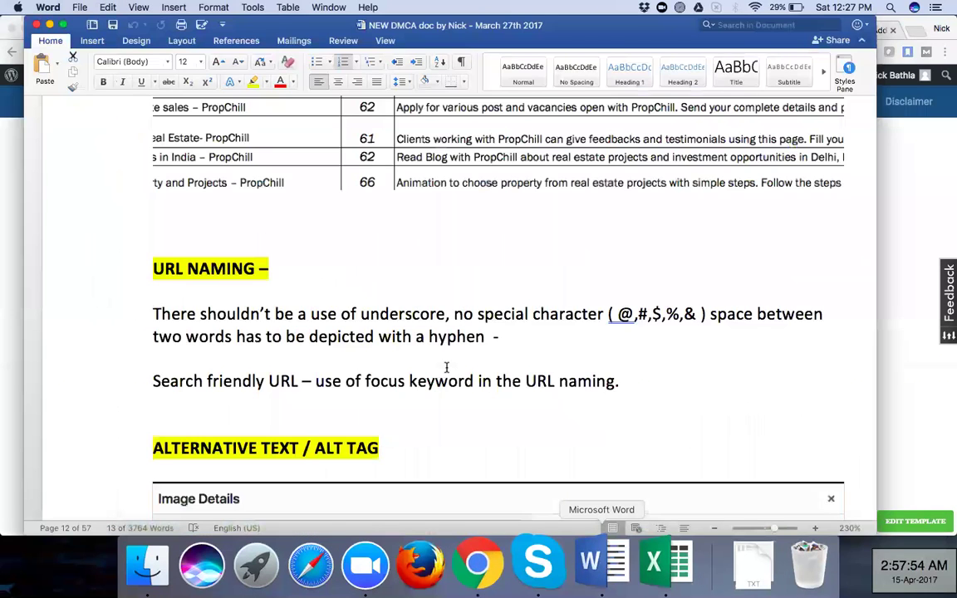
Highlight 'Search friendly' in the Word doc's URL rules and compare with the live post
{"action": "scroll", "coordinate": [446, 367], "scroll_direction": "down", "scroll_amount": 3}
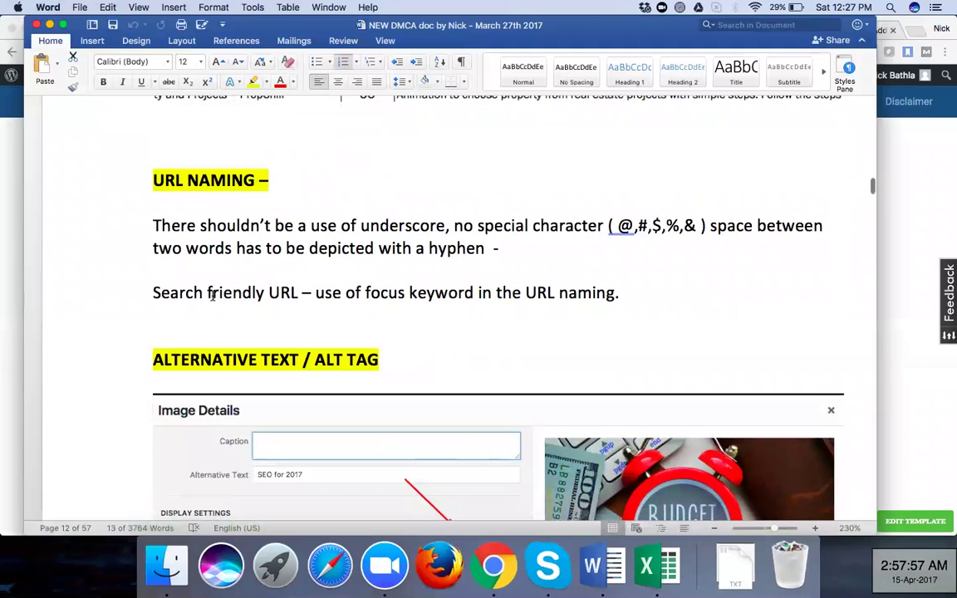
{"action": "left_click_drag", "start_coordinate": [152, 291], "coordinate": [280, 293]}
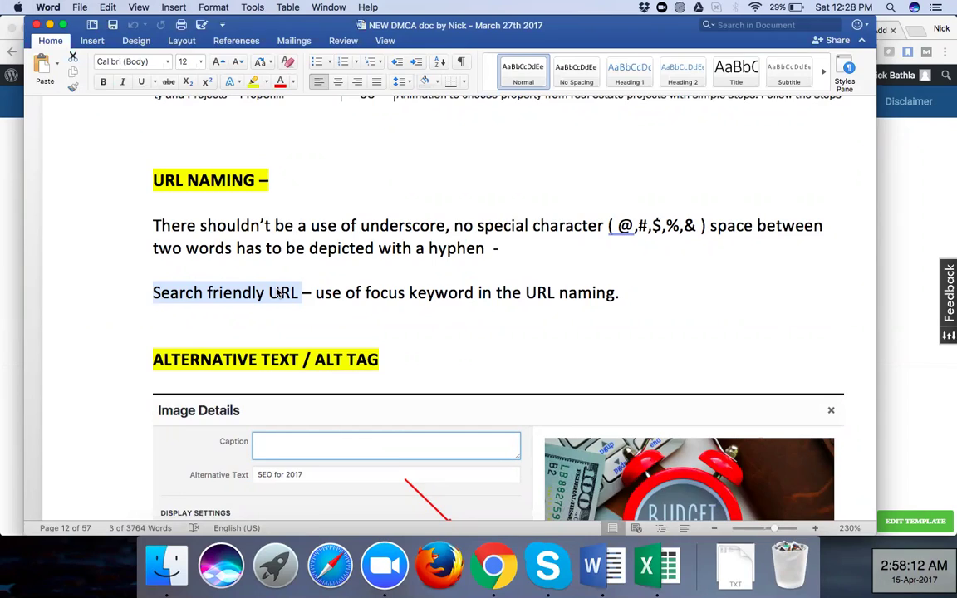
{"action": "key", "text": "super+Tab"}
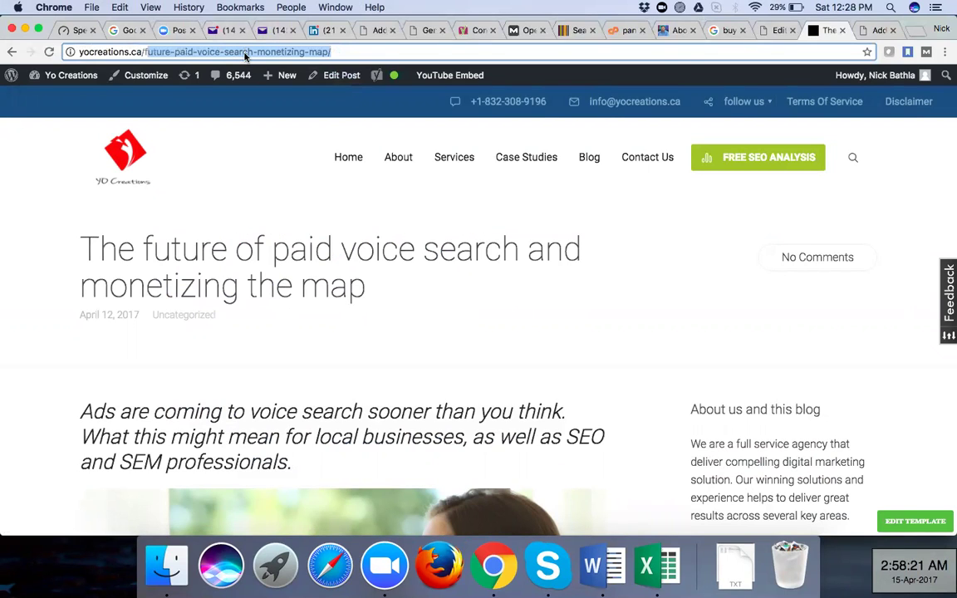
{"action": "key", "text": "super+Tab"}
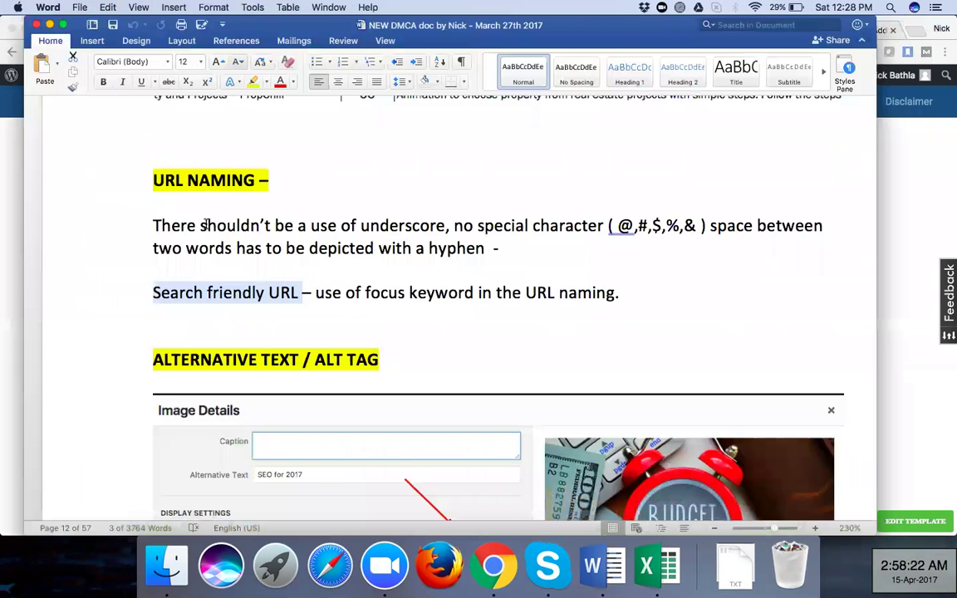
{"action": "left_click", "coordinate": [205, 226]}
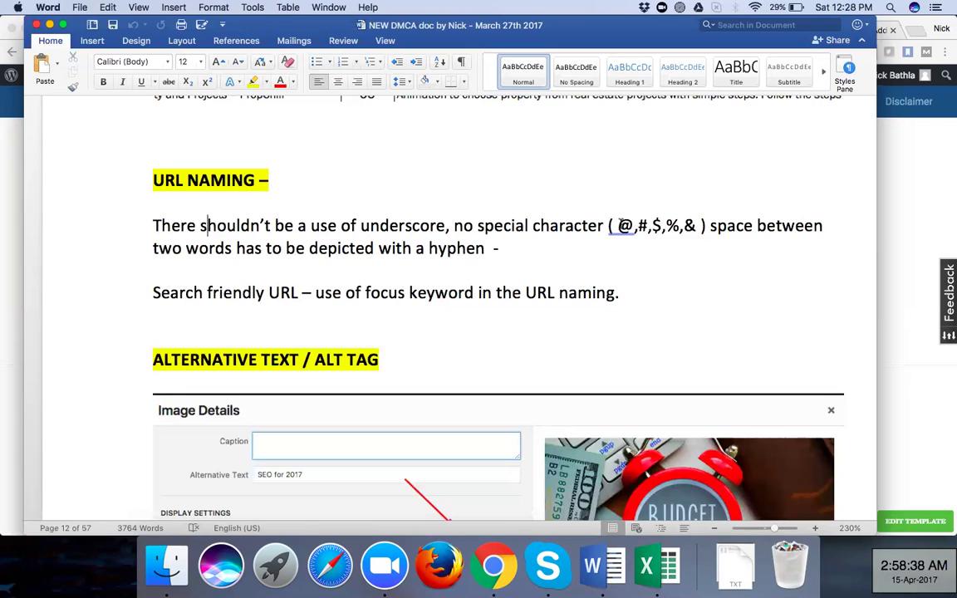
Highlight the banned special characters list, compare with the live post, then return to the post editor
{"action": "left_click_drag", "start_coordinate": [619, 226], "coordinate": [696, 225]}
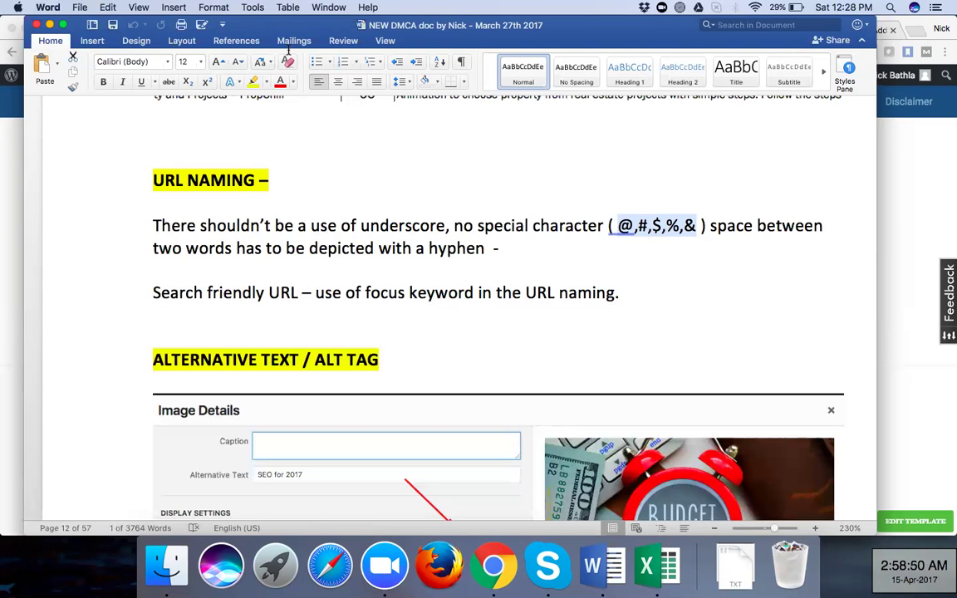
{"action": "key", "text": "super+Tab"}
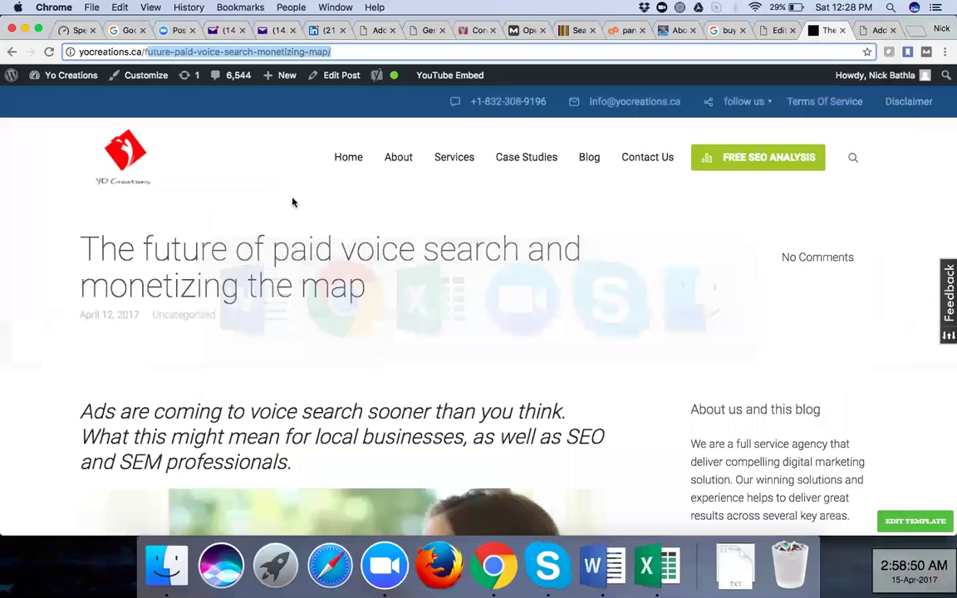
{"action": "key", "text": "super+Tab"}
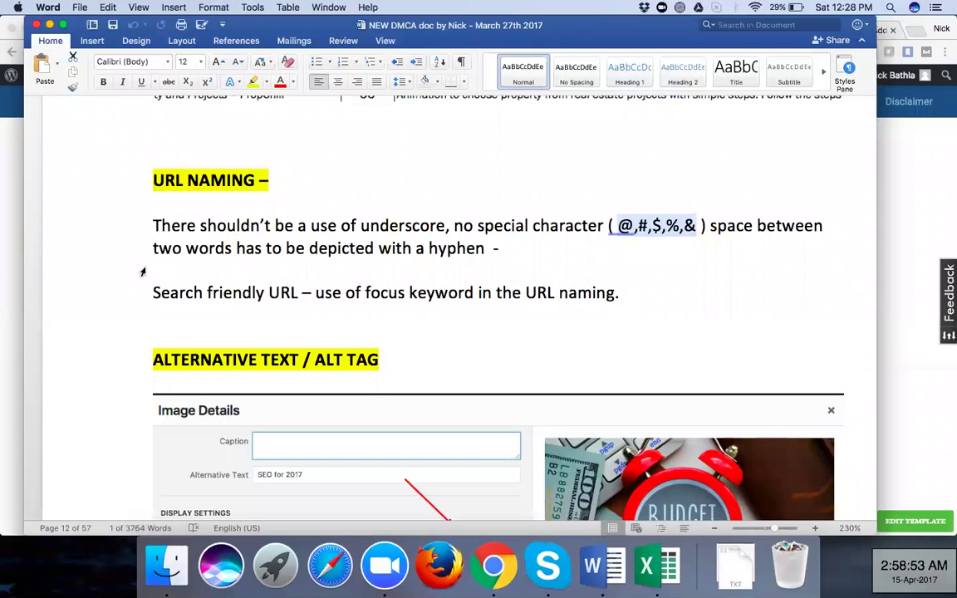
{"action": "key", "text": "super+Tab"}
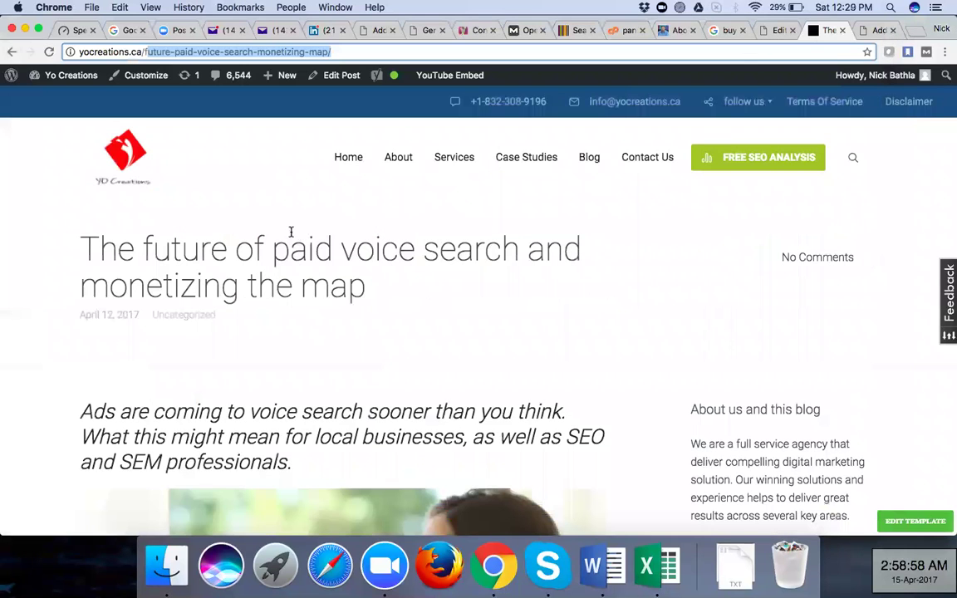
{"action": "key", "text": "super+alt+Left"}
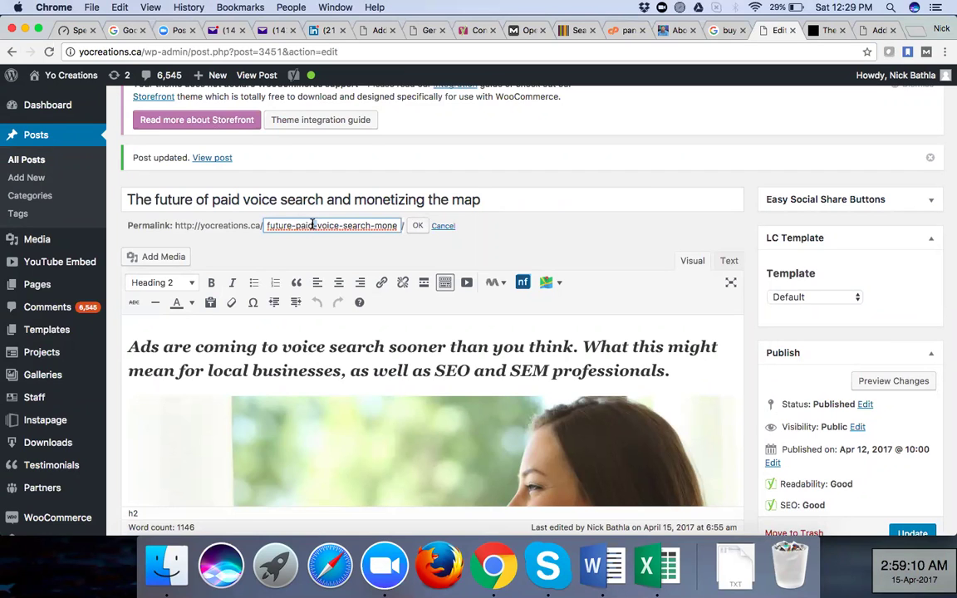
{"action": "key", "text": "super+Tab"}
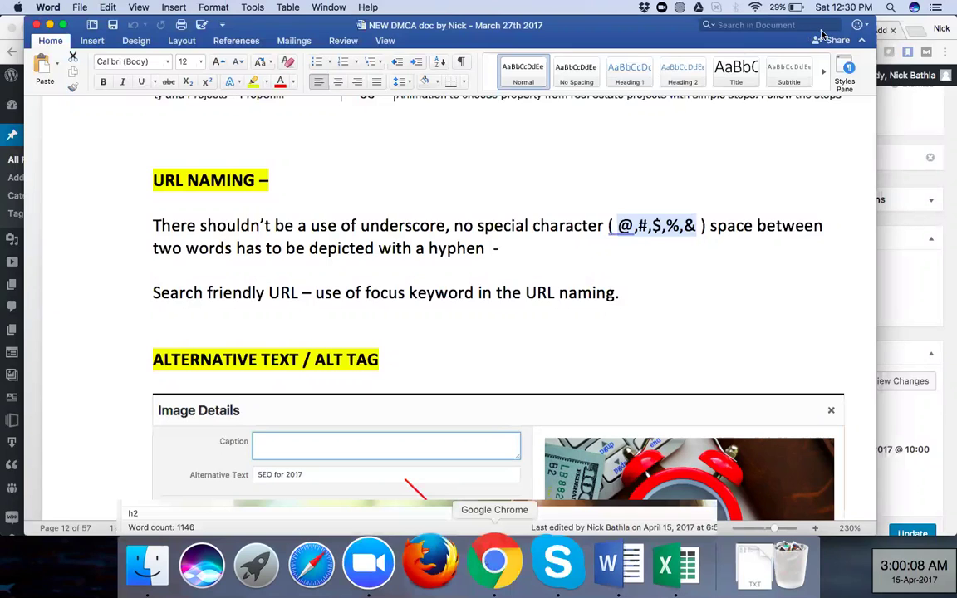
{"action": "key", "text": "super+Tab"}
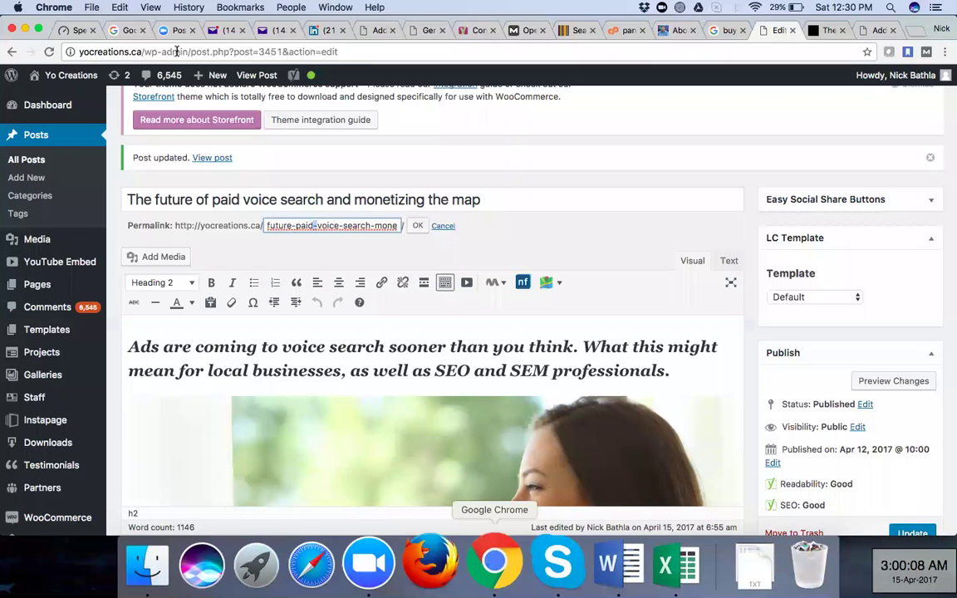
{"action": "key", "text": "ctrl+Tab"}
{"action": "double_click", "coordinate": [185, 52]}
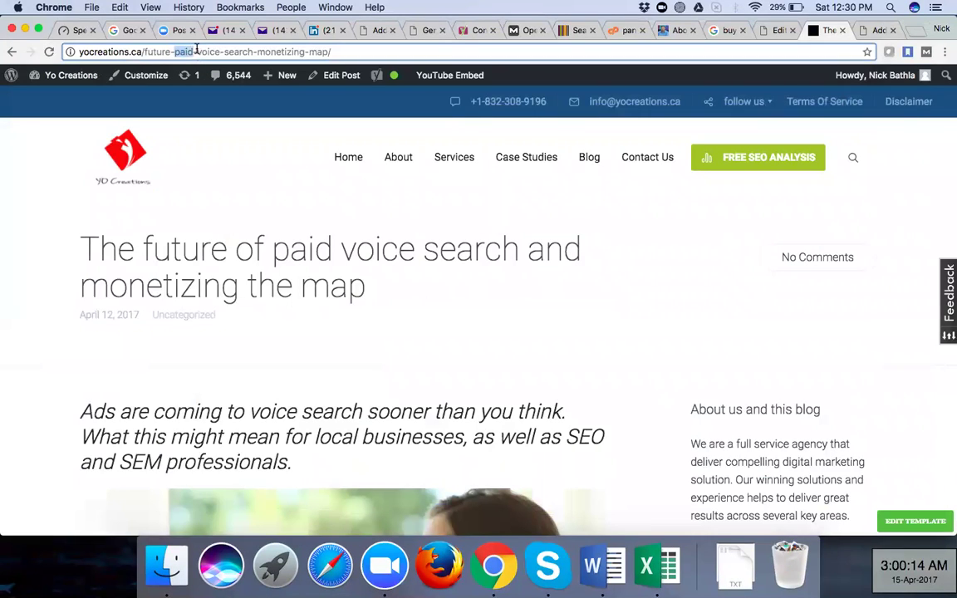
{"action": "double_click", "coordinate": [217, 52]}
{"action": "left_click_drag", "start_coordinate": [225, 51], "coordinate": [242, 52]}
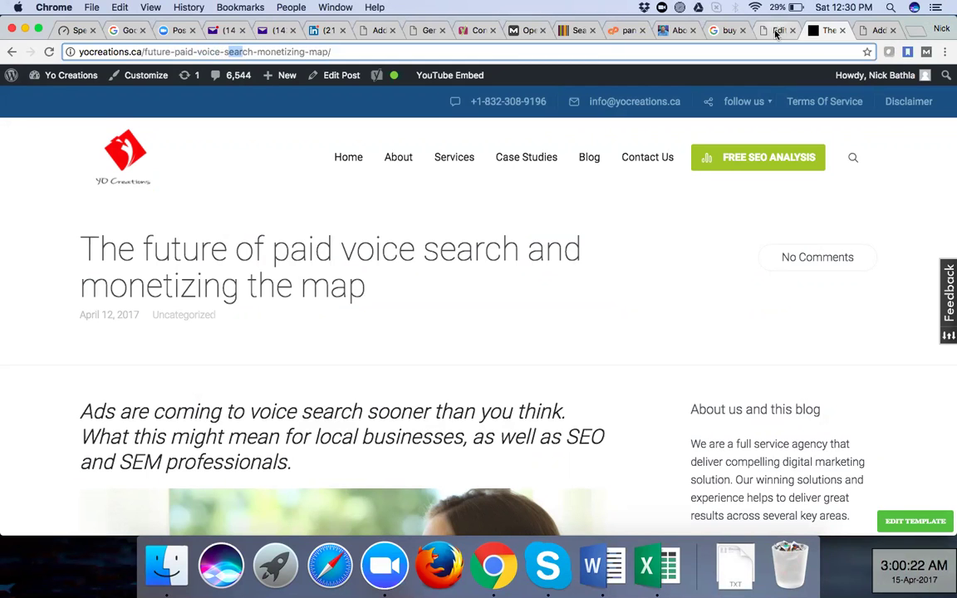
{"action": "key", "text": "ctrl+shift+Tab"}
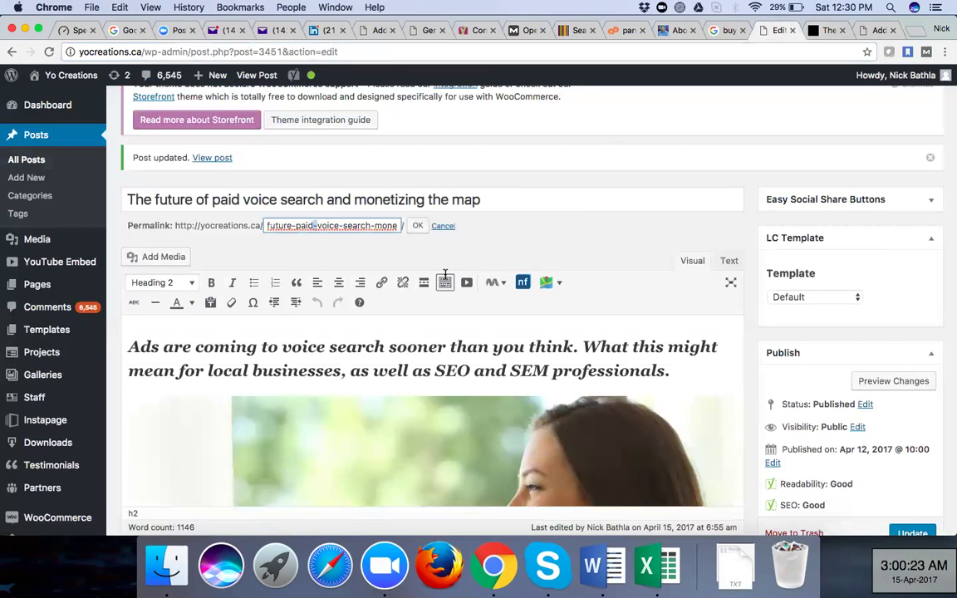
{"action": "scroll", "coordinate": [446, 274], "scroll_direction": "down", "scroll_amount": 2}
Review the post image and Yoast snippet fields, then switch to Word's Alt Tag section
{"action": "scroll", "coordinate": [363, 366], "scroll_direction": "down", "scroll_amount": 1}
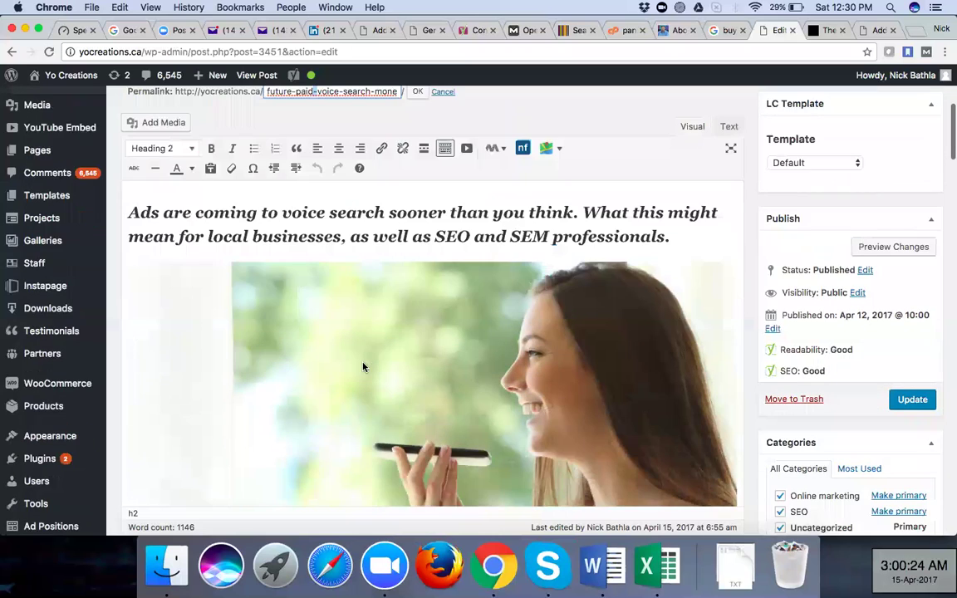
{"action": "scroll", "coordinate": [363, 366], "scroll_direction": "down", "scroll_amount": 1}
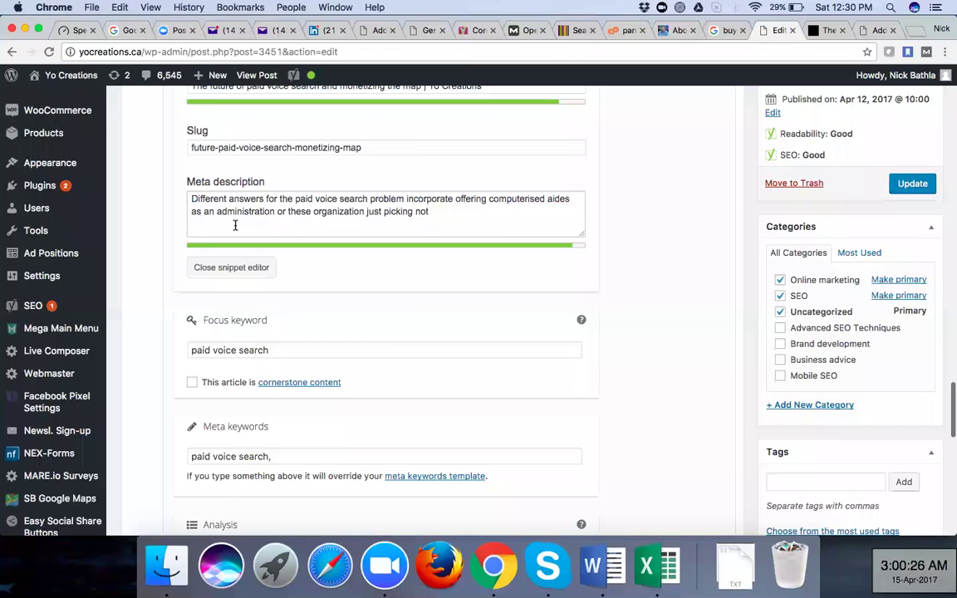
{"action": "scroll", "coordinate": [227, 223], "scroll_direction": "up", "scroll_amount": 1}
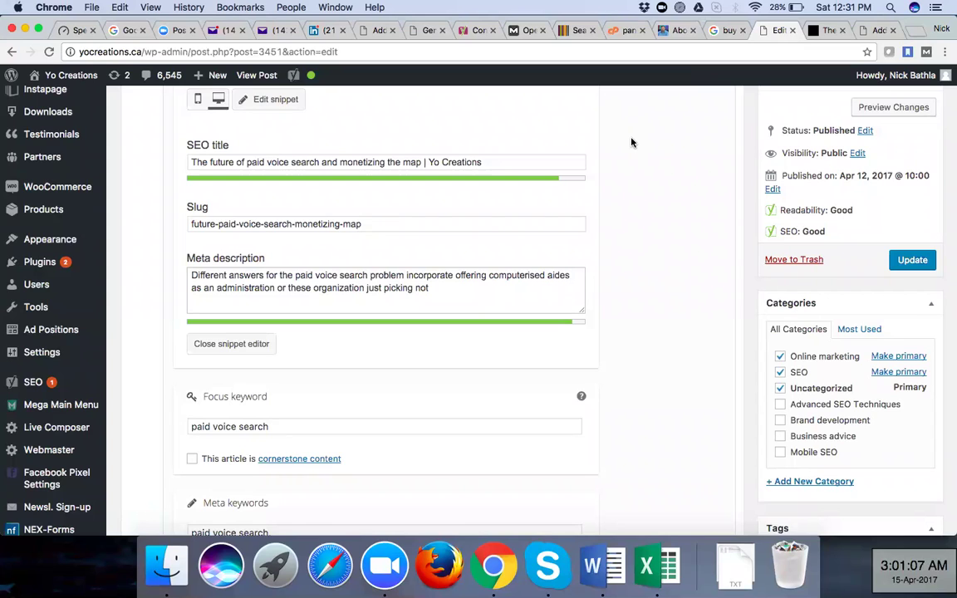
{"action": "left_click", "coordinate": [721, 31]}
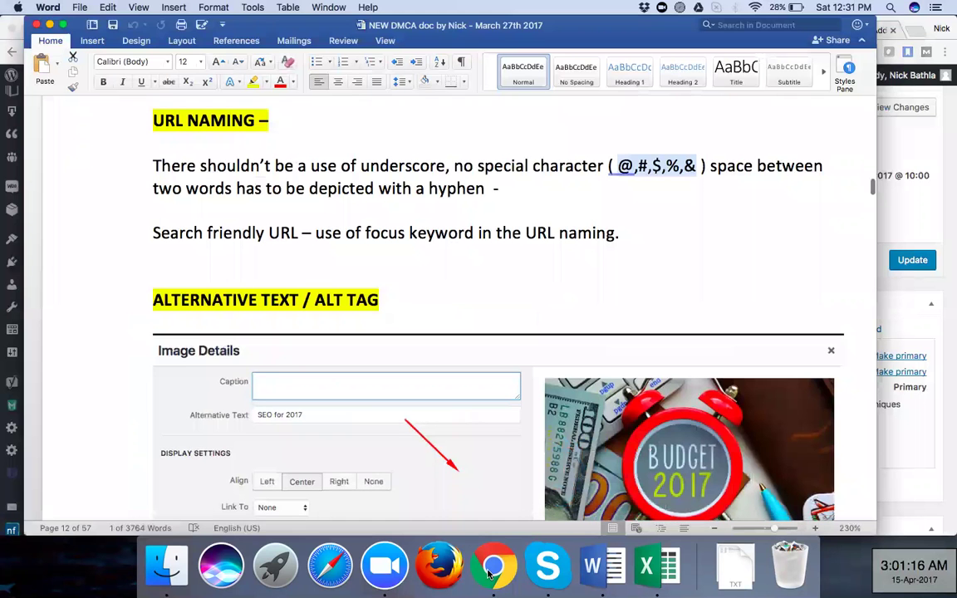
Switch from Word's alt-text notes to the post editor and scroll up to the opening image
{"action": "scroll", "coordinate": [481, 374], "scroll_direction": "down", "scroll_amount": 2}
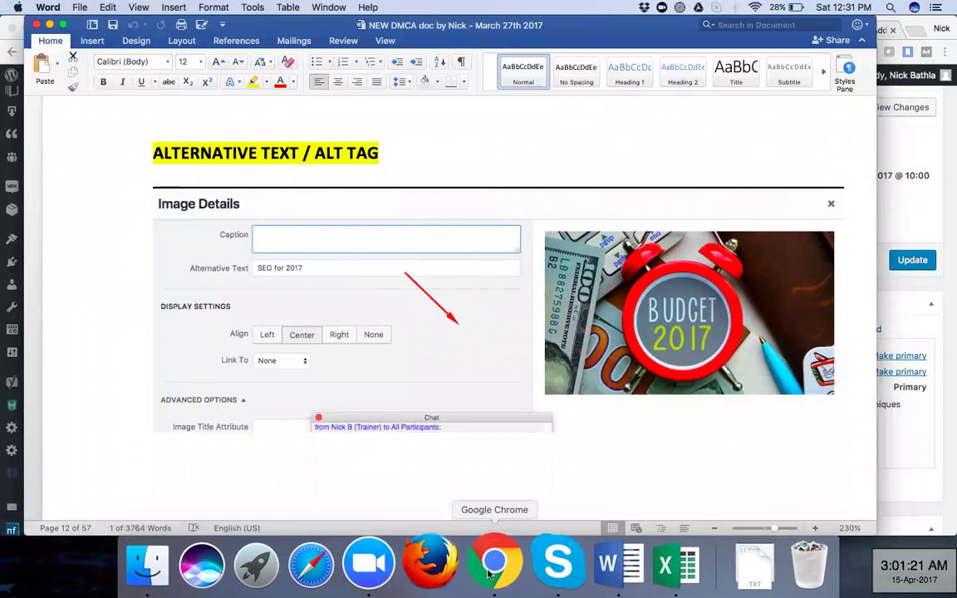
{"action": "key", "text": "super+Tab"}
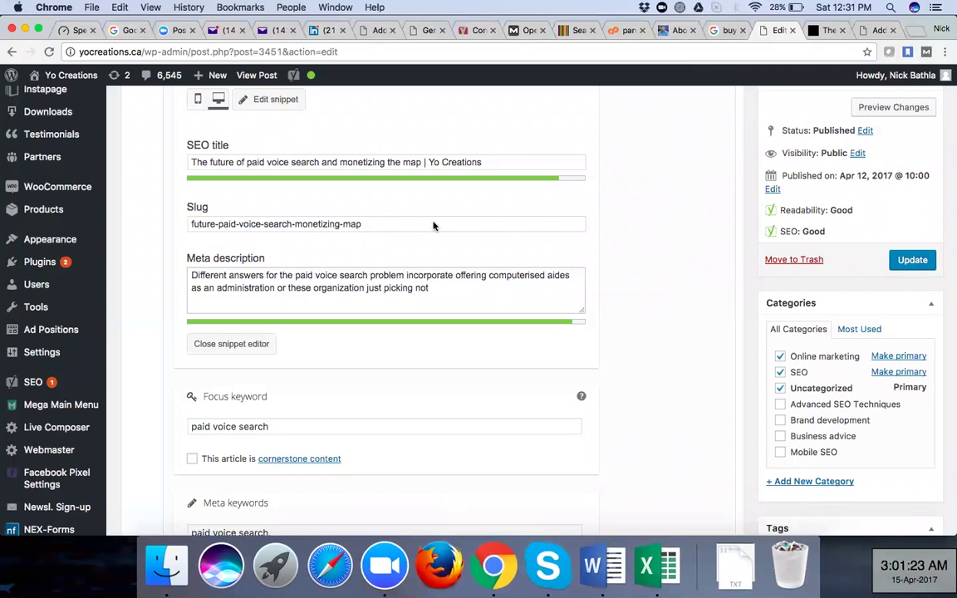
{"action": "scroll", "coordinate": [434, 224], "scroll_direction": "up", "scroll_amount": 2}
{"action": "scroll", "coordinate": [434, 227], "scroll_direction": "up", "scroll_amount": 1}
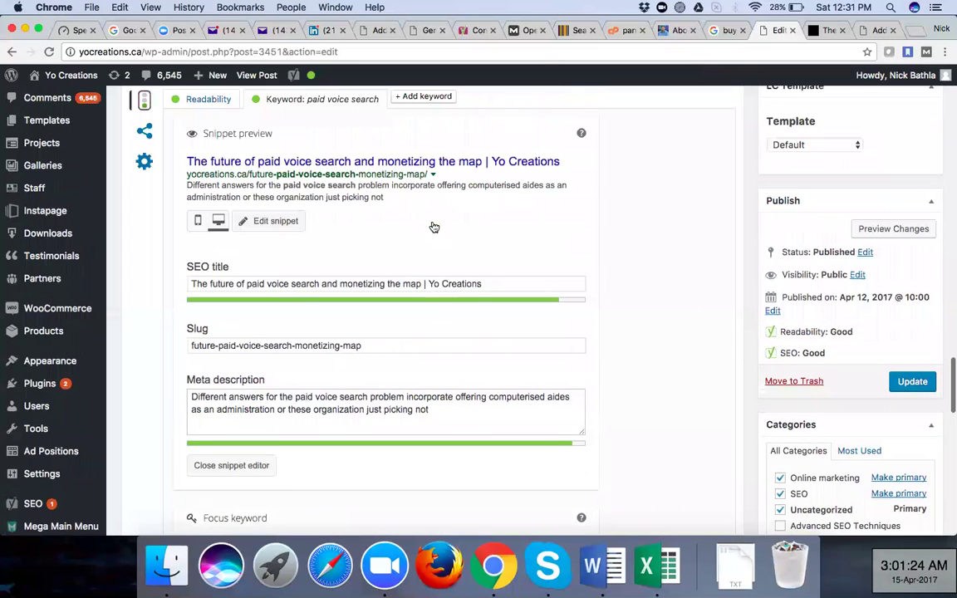
{"action": "scroll", "coordinate": [433, 227], "scroll_direction": "up", "scroll_amount": 5}
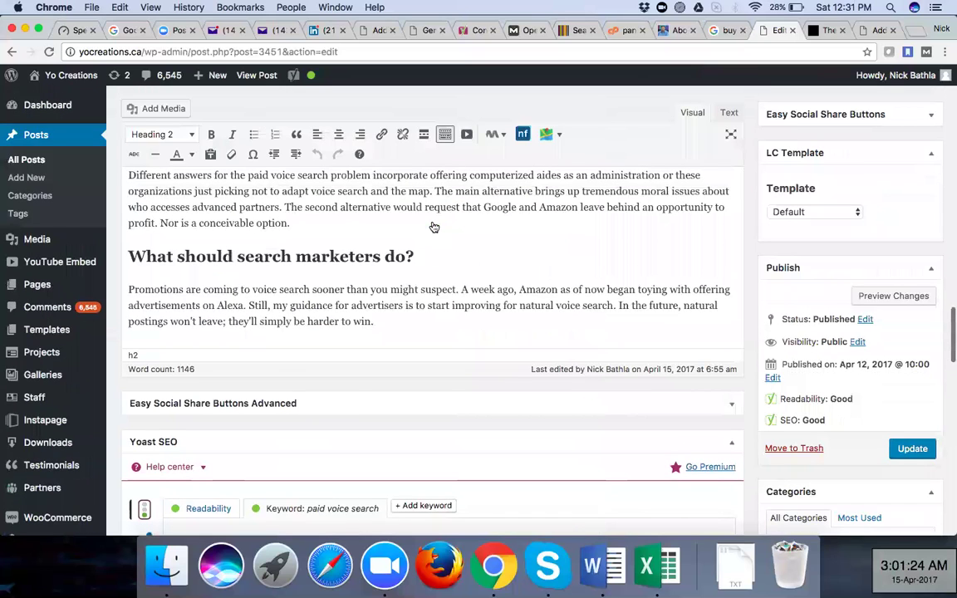
{"action": "scroll", "coordinate": [390, 363], "scroll_direction": "up", "scroll_amount": 5}
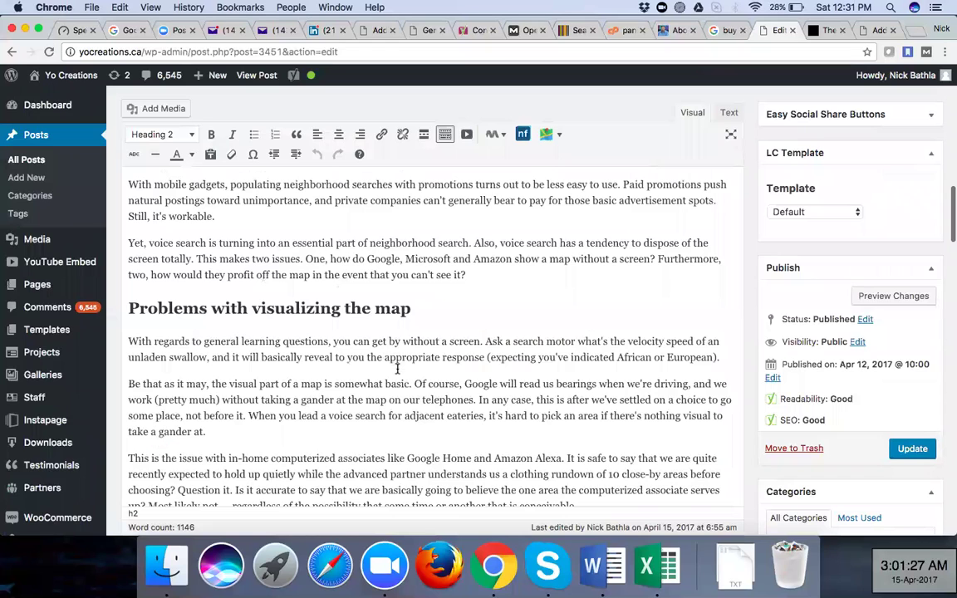
{"action": "scroll", "coordinate": [397, 368], "scroll_direction": "up", "scroll_amount": 1}
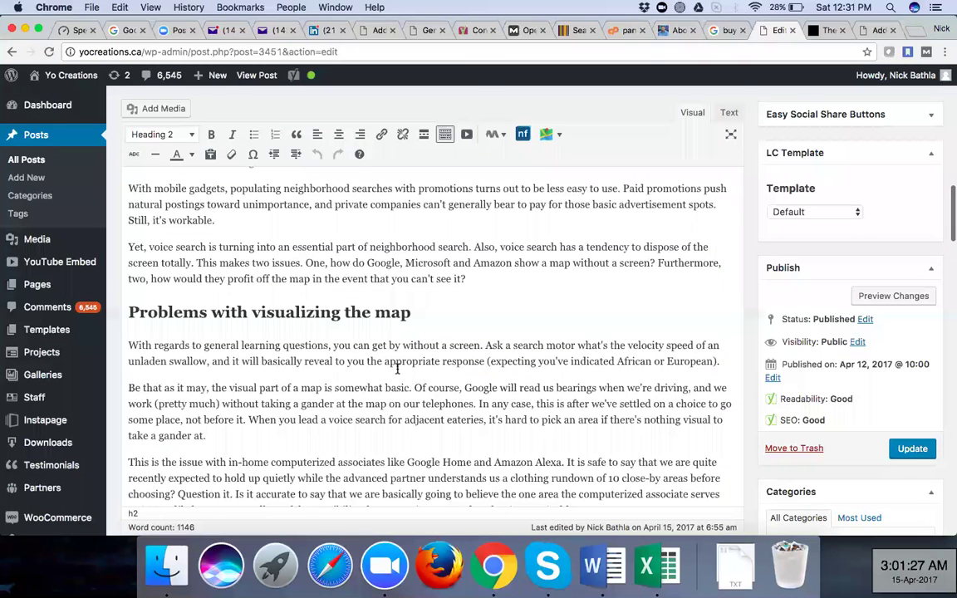
{"action": "scroll", "coordinate": [397, 369], "scroll_direction": "up", "scroll_amount": 10}
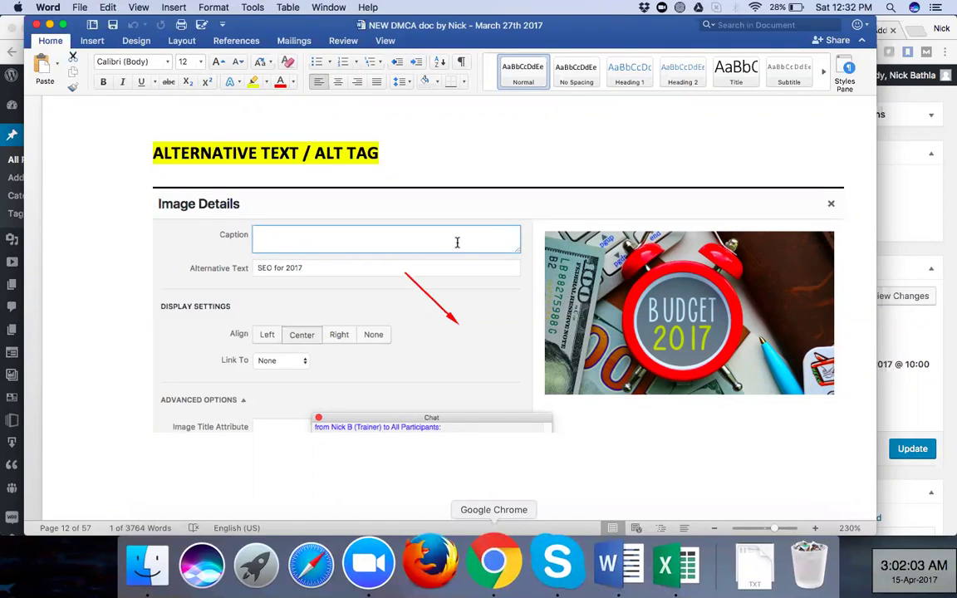
{"action": "key", "text": "super+Tab"}
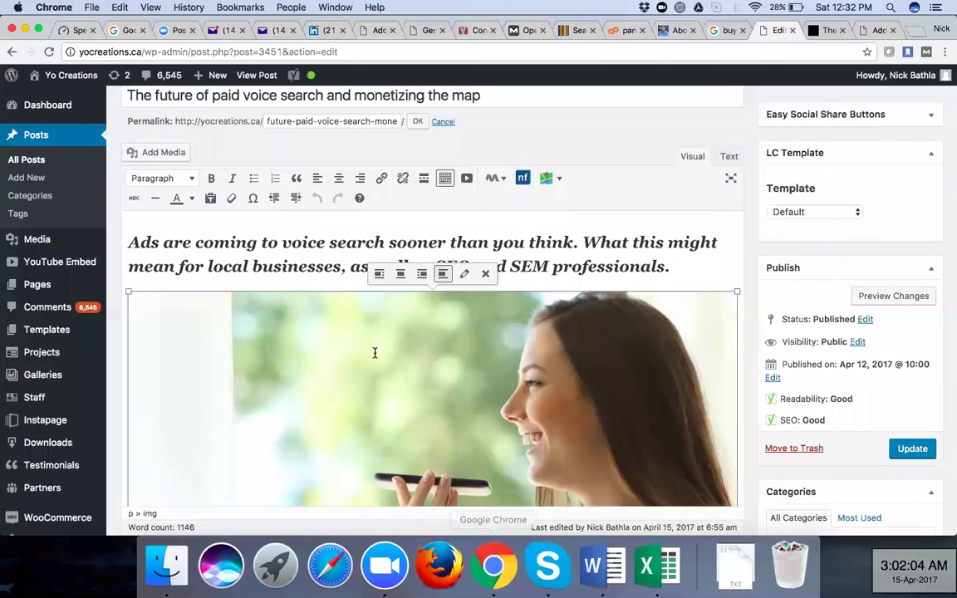
Open Image Details for the lead photo, showing alt text mobile-voice-search-smartphone1-ss-1920
{"action": "key", "text": "Up"}
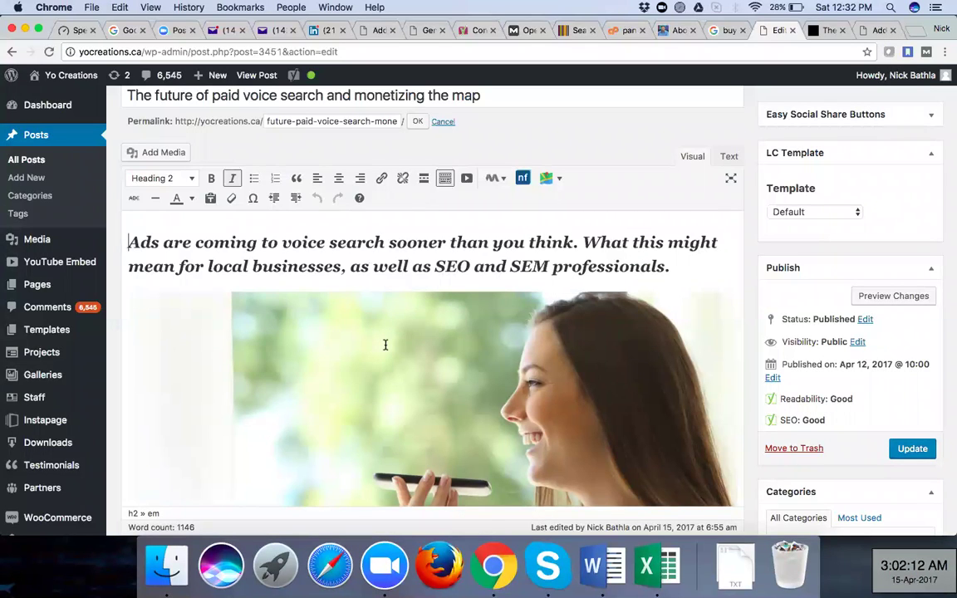
{"action": "left_click", "coordinate": [384, 345]}
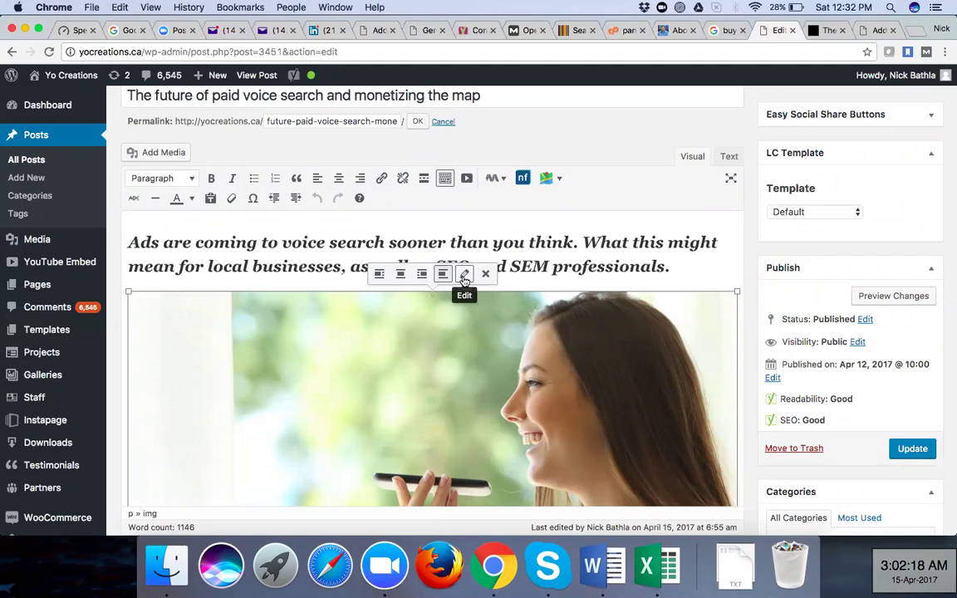
{"action": "left_click", "coordinate": [464, 276]}
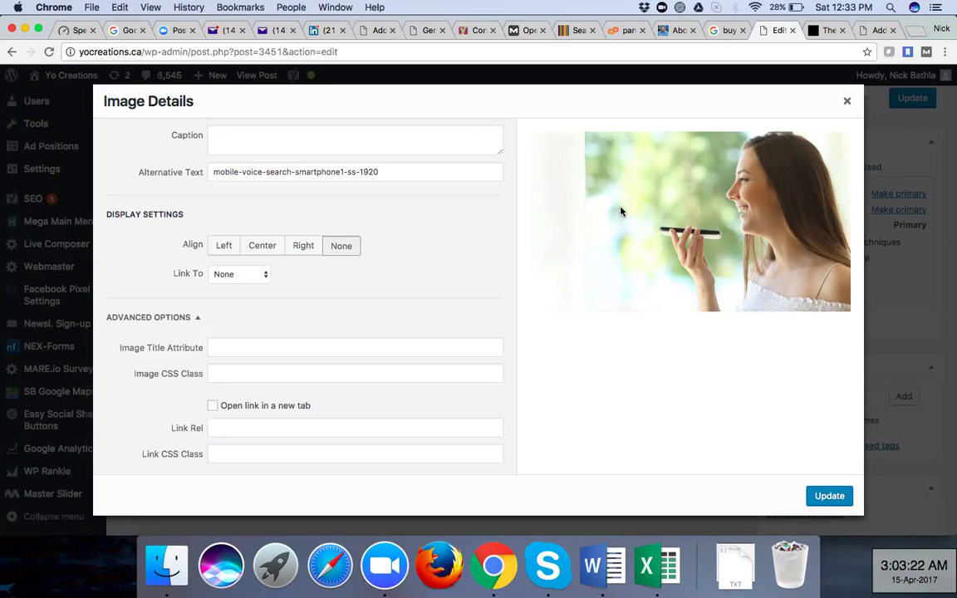
Place the cursor in the alt text field, checking the Word notes and post address for reference
{"action": "left_click", "coordinate": [384, 172]}
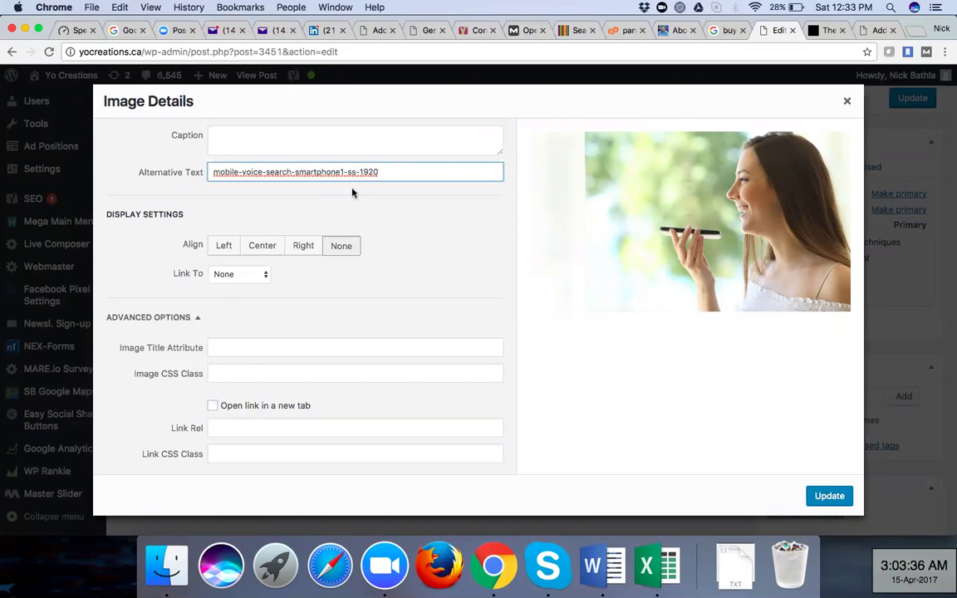
{"action": "key", "text": "super+Tab"}
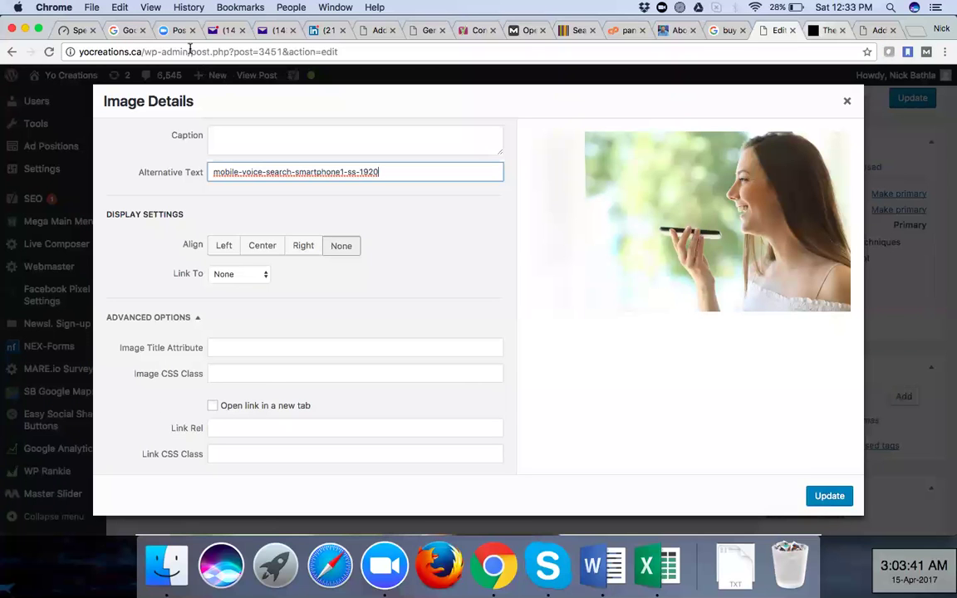
{"action": "key", "text": "ctrl+Tab"}
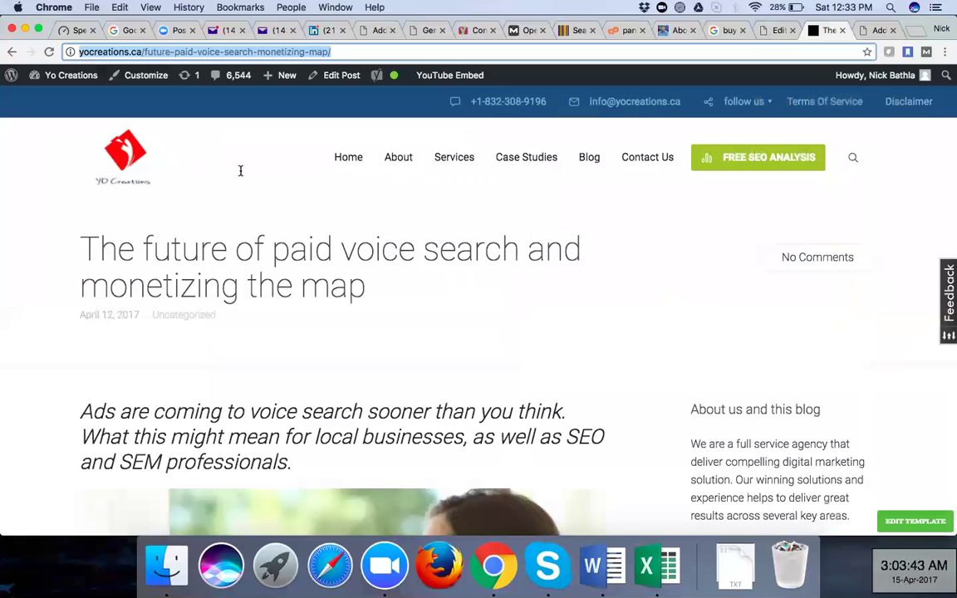
{"action": "key", "text": "ctrl+shift+Tab"}
Change the photo's alt text to mobile-paid-voice-search and apply it
{"action": "key", "text": "BackSpace"}
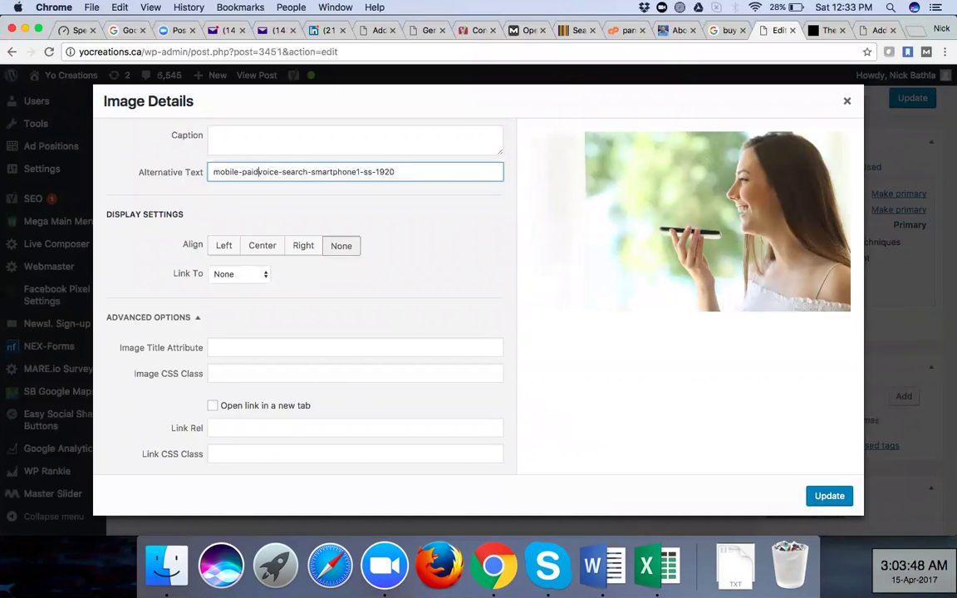
{"action": "type", "text": "-"}
{"action": "left_click", "coordinate": [399, 172]}
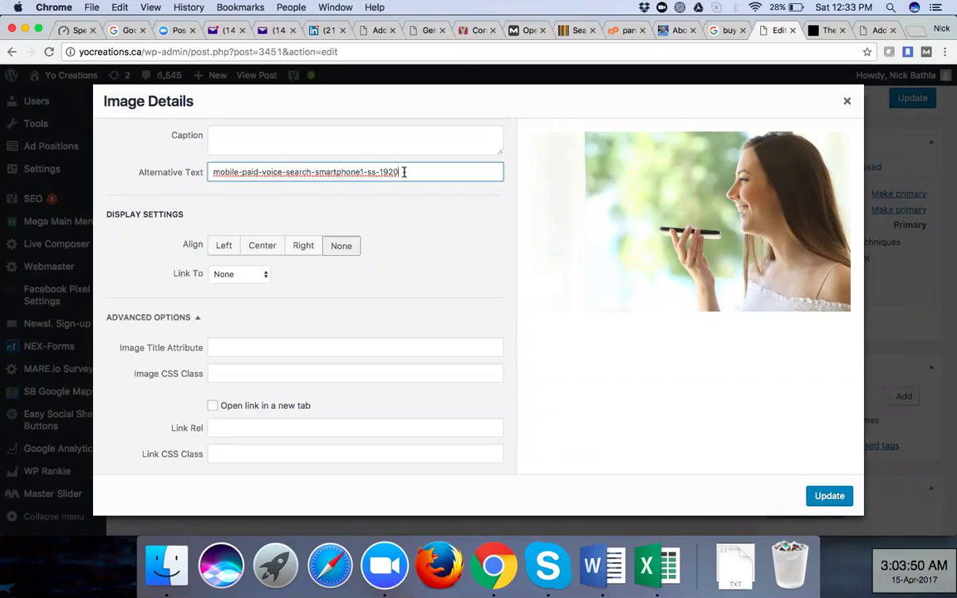
{"action": "key", "text": "BackSpace"}
{"action": "key", "text": "BackSpace"}
{"action": "key", "text": "BackSpace"}
{"action": "key", "text": "BackSpace"}
{"action": "key", "text": "BackSpace"}
{"action": "key", "text": "BackSpace"}
{"action": "key", "text": "BackSpace"}
{"action": "key", "text": "BackSpace"}
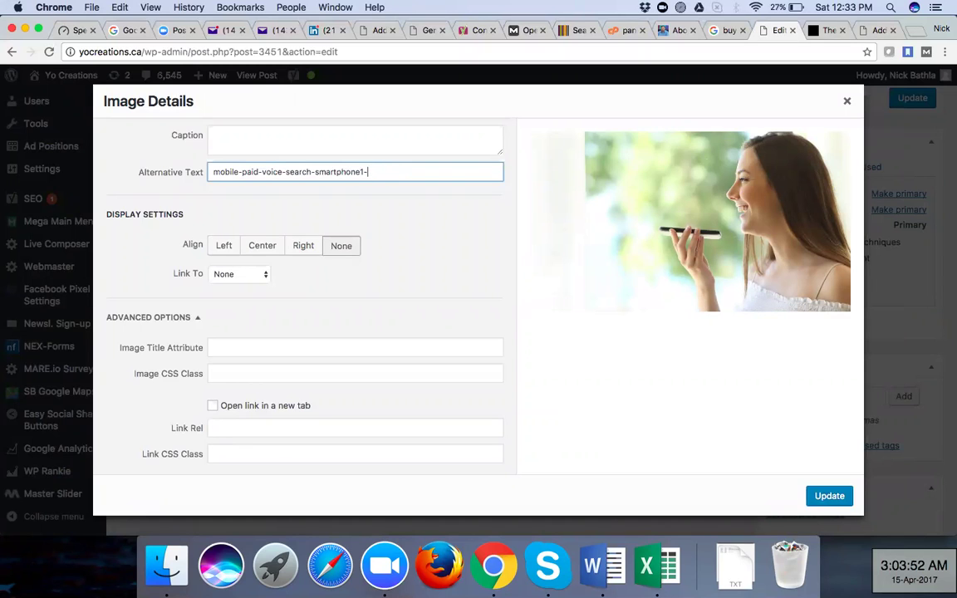
{"action": "key", "text": "BackSpace"}
{"action": "key", "text": "BackSpace"}
{"action": "key", "text": "BackSpace"}
{"action": "key", "text": "BackSpace"}
{"action": "key", "text": "BackSpace"}
{"action": "key", "text": "BackSpace"}
{"action": "key", "text": "BackSpace"}
{"action": "key", "text": "BackSpace"}
{"action": "key", "text": "BackSpace"}
{"action": "key", "text": "BackSpace"}
{"action": "key", "text": "BackSpace"}
{"action": "key", "text": "BackSpace"}
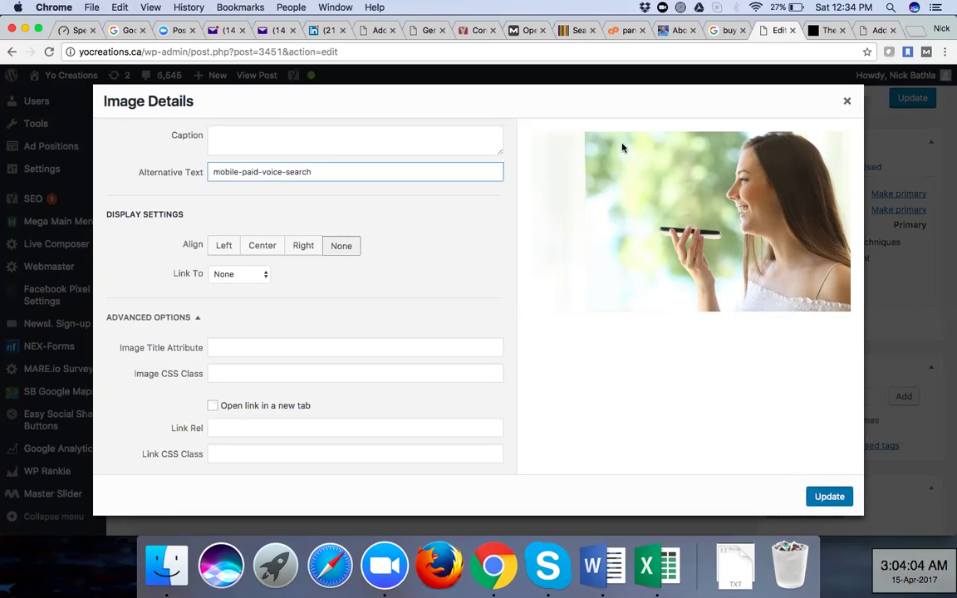
{"action": "key", "text": "Escape"}
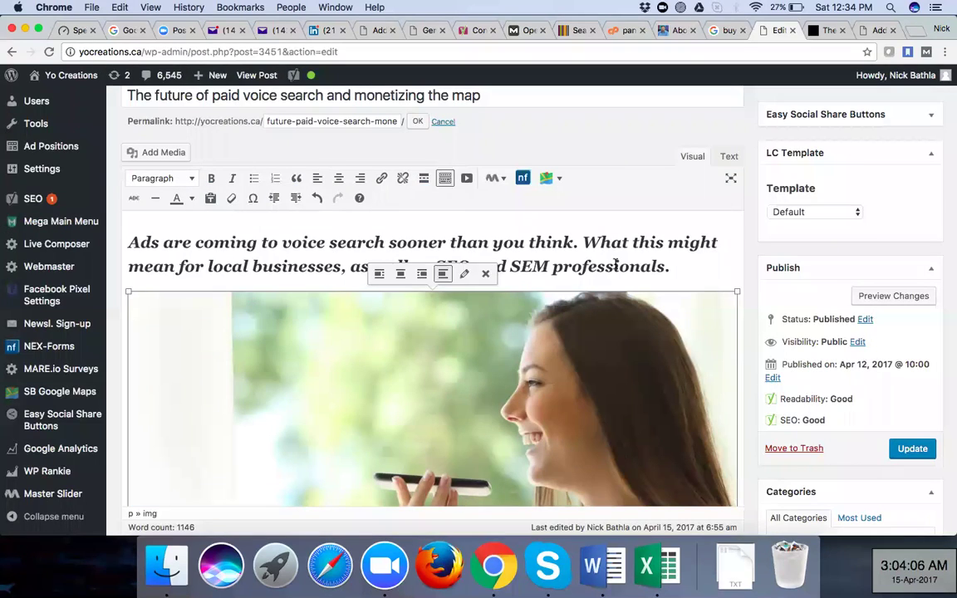
{"action": "left_click", "coordinate": [615, 264]}
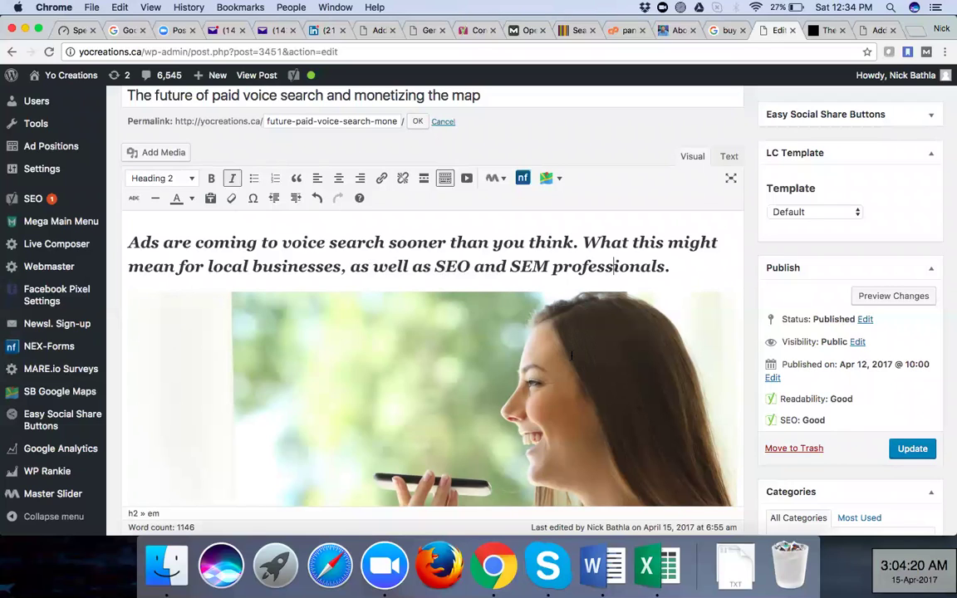
{"action": "scroll", "coordinate": [572, 355], "scroll_direction": "down", "scroll_amount": 1}
{"action": "scroll", "coordinate": [571, 356], "scroll_direction": "down", "scroll_amount": 3}
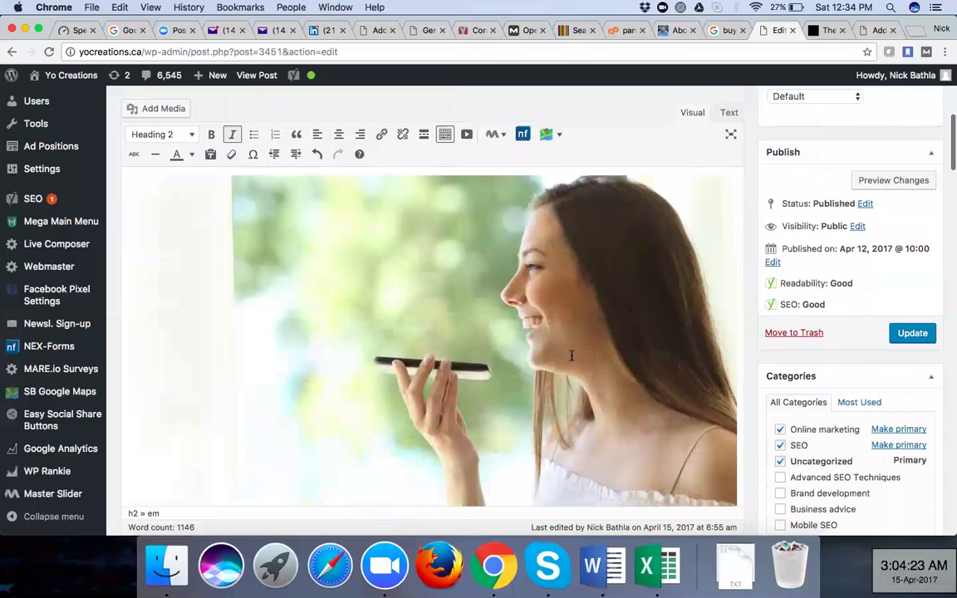
{"action": "scroll", "coordinate": [572, 356], "scroll_direction": "down", "scroll_amount": 4}
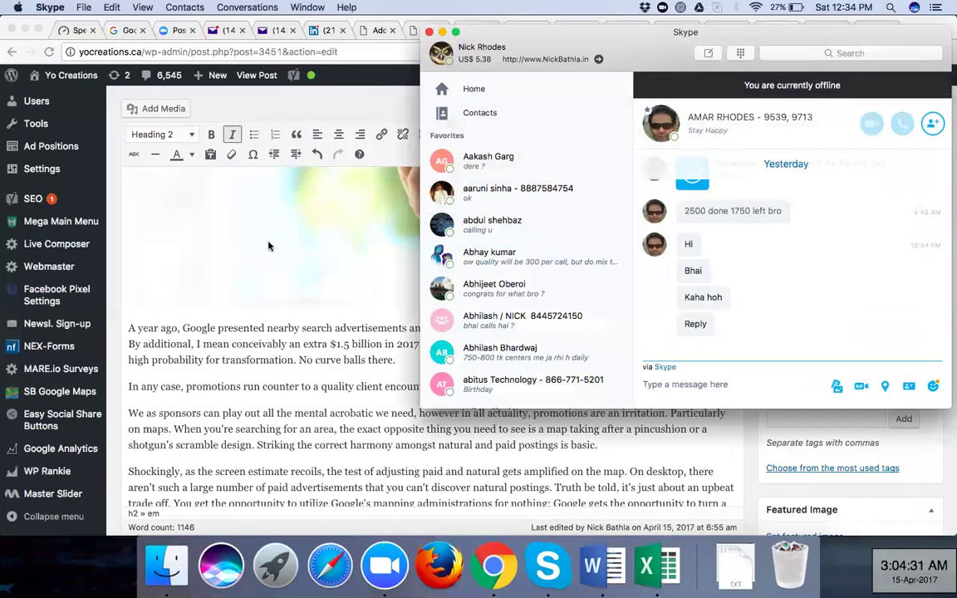
{"action": "left_click", "coordinate": [269, 246]}
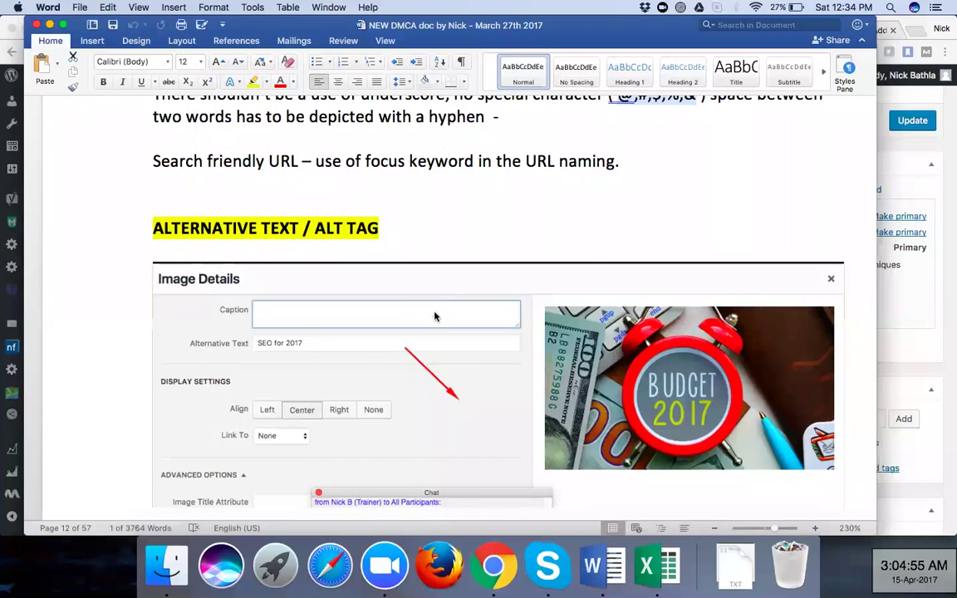
Scroll the Word training doc from the Alternative Text section down to the 'Header Tags,' heading
{"action": "scroll", "coordinate": [433, 316], "scroll_direction": "down", "scroll_amount": 5}
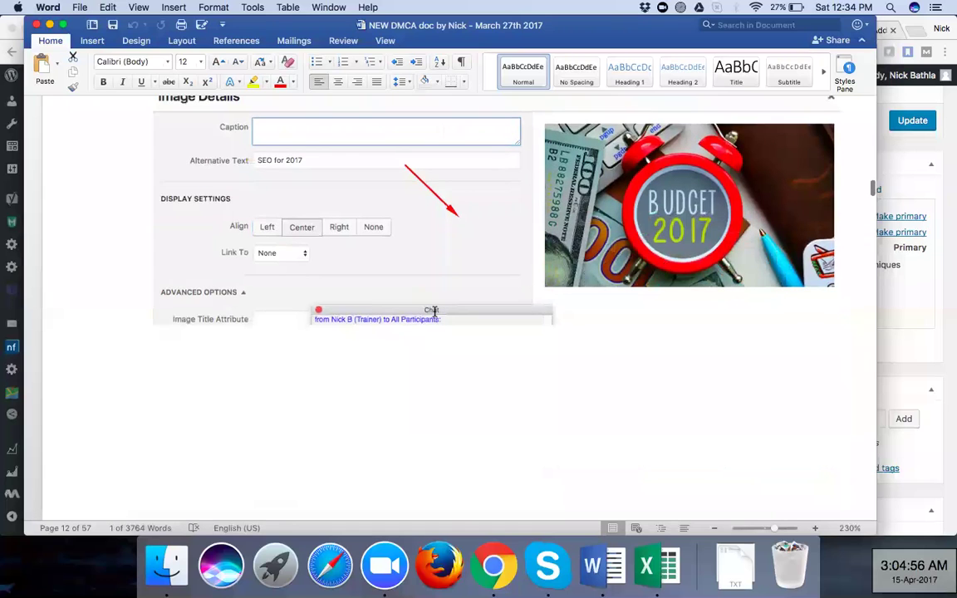
{"action": "scroll", "coordinate": [434, 314], "scroll_direction": "down", "scroll_amount": 5}
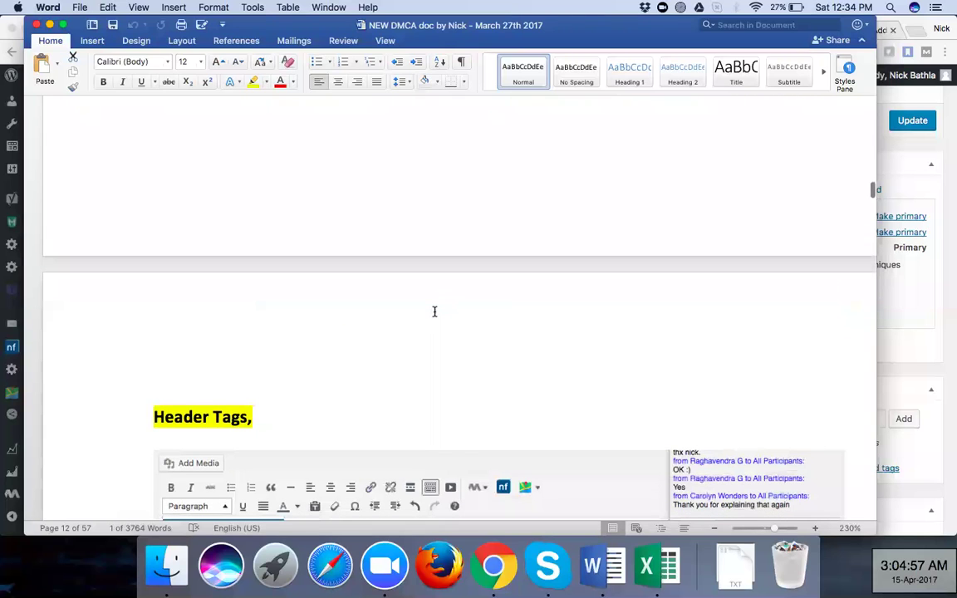
{"action": "scroll", "coordinate": [434, 311], "scroll_direction": "down", "scroll_amount": 3}
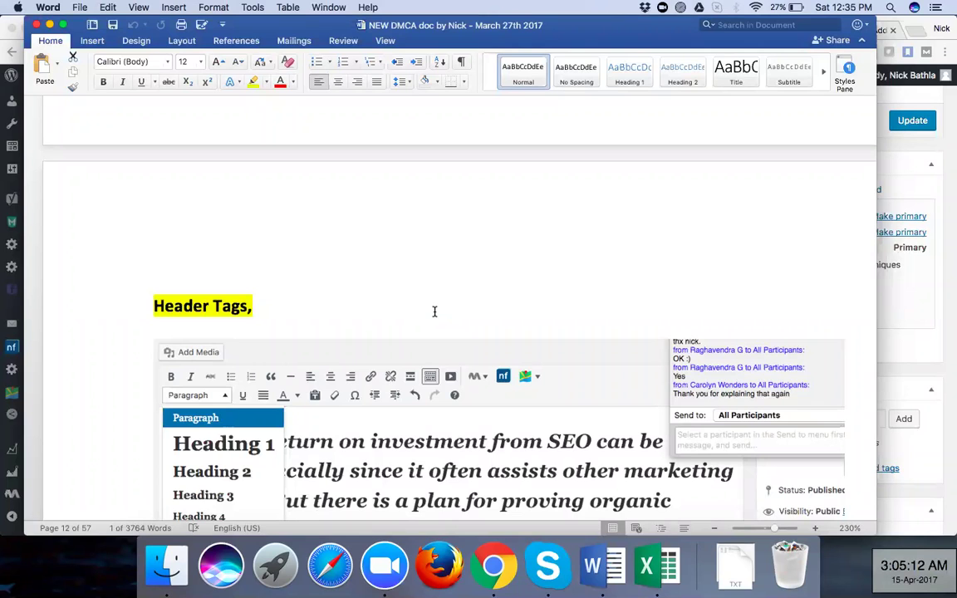
{"action": "scroll", "coordinate": [433, 312], "scroll_direction": "down", "scroll_amount": 5}
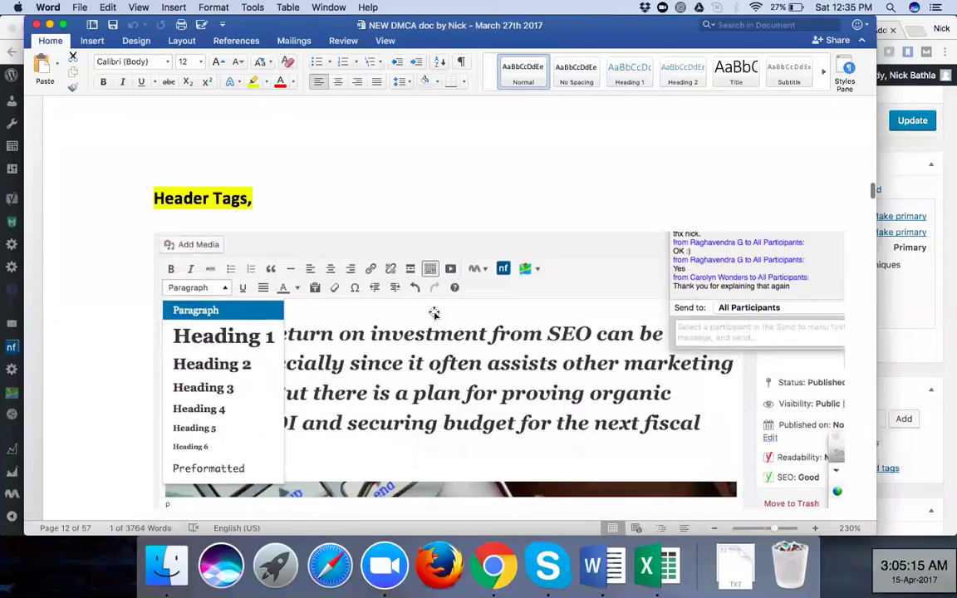
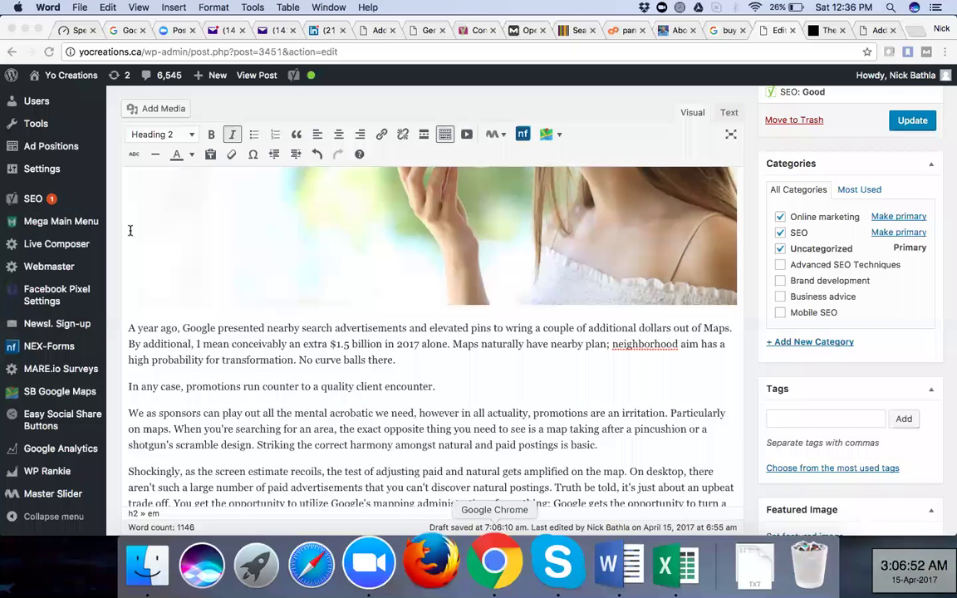
In the WordPress post, change the intro sentence about ads coming to voice search from Heading 2 to Heading 1
{"action": "left_click", "coordinate": [524, 214]}
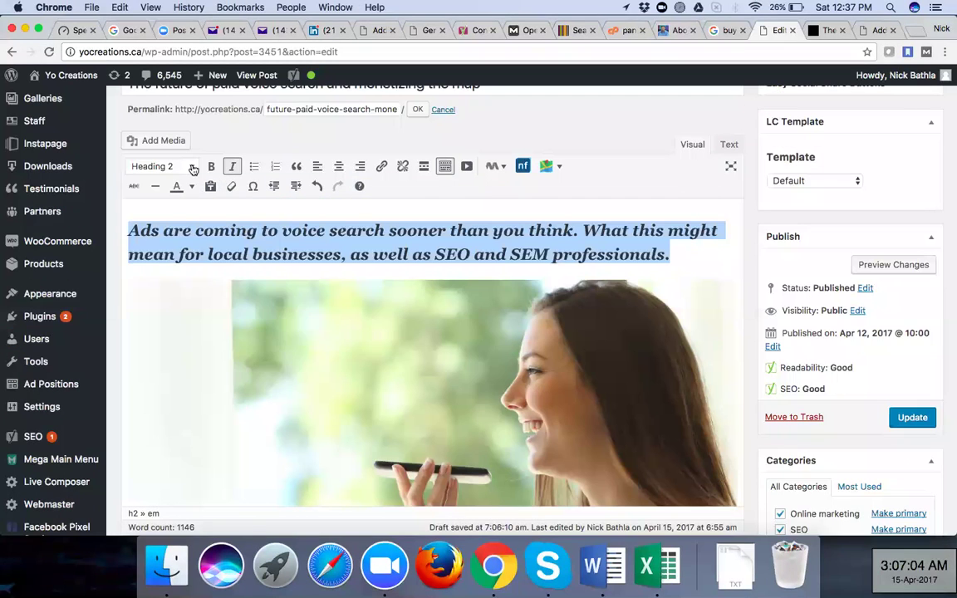
{"action": "left_click", "coordinate": [192, 166]}
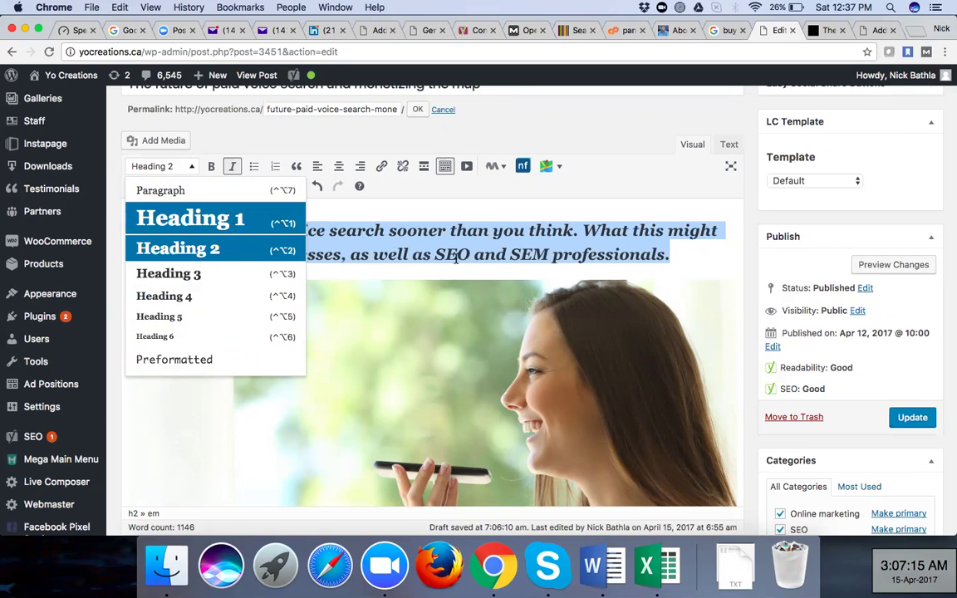
{"action": "left_click", "coordinate": [237, 223]}
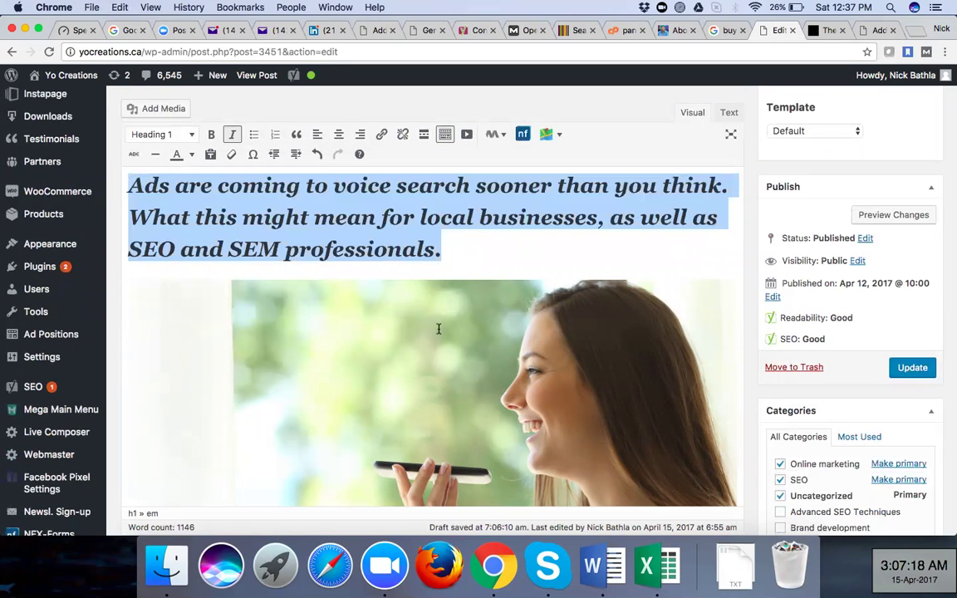
{"action": "scroll", "coordinate": [433, 332], "scroll_direction": "down", "scroll_amount": 3}
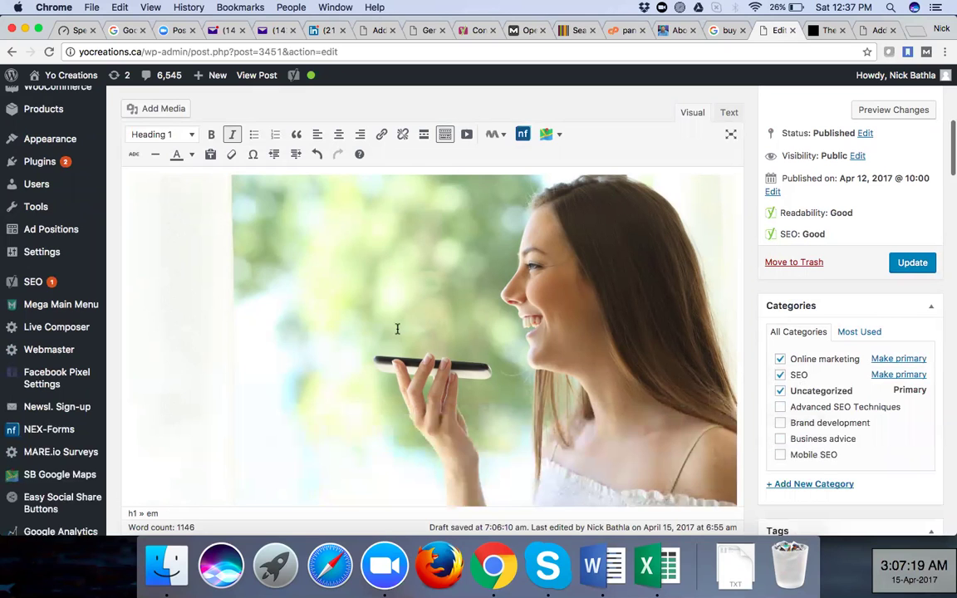
{"action": "scroll", "coordinate": [138, 309], "scroll_direction": "down", "scroll_amount": 5}
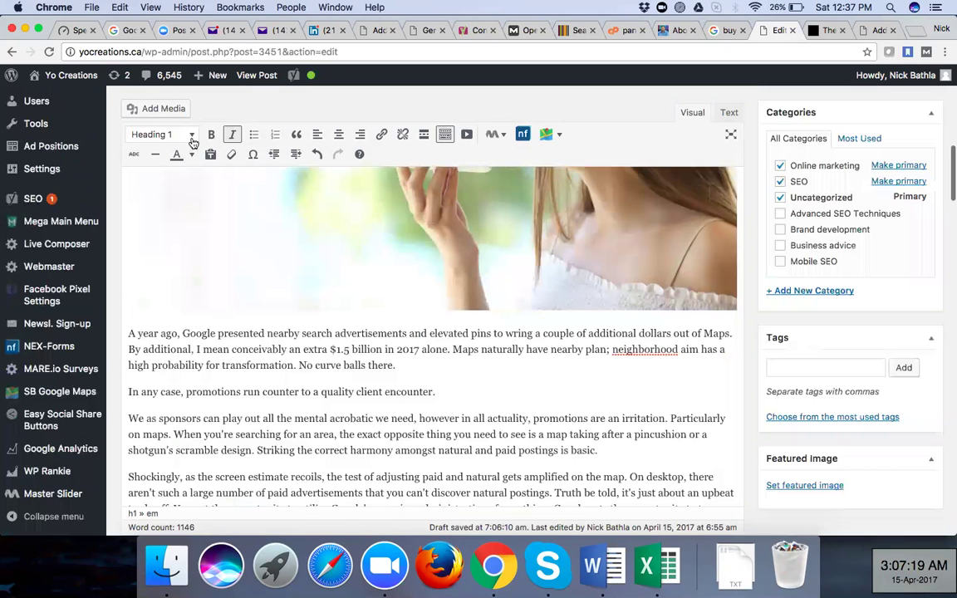
Check the first paragraph's format unchanged, then show 'Problems with visualizing the map' is Heading 2
{"action": "triple_click", "coordinate": [174, 349]}
{"action": "left_click", "coordinate": [163, 133]}
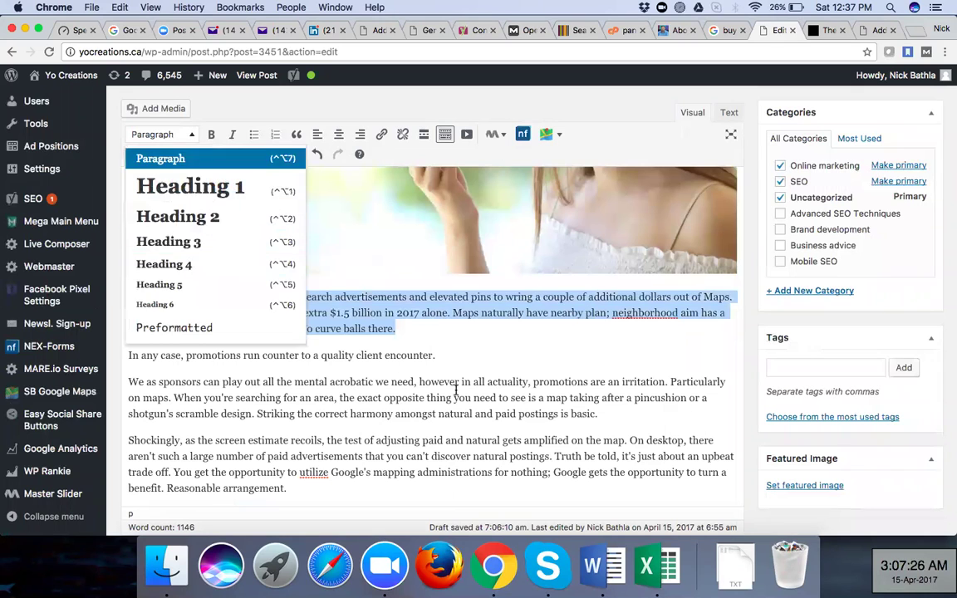
{"action": "left_click", "coordinate": [454, 397]}
{"action": "scroll", "coordinate": [456, 392], "scroll_direction": "down", "scroll_amount": 2}
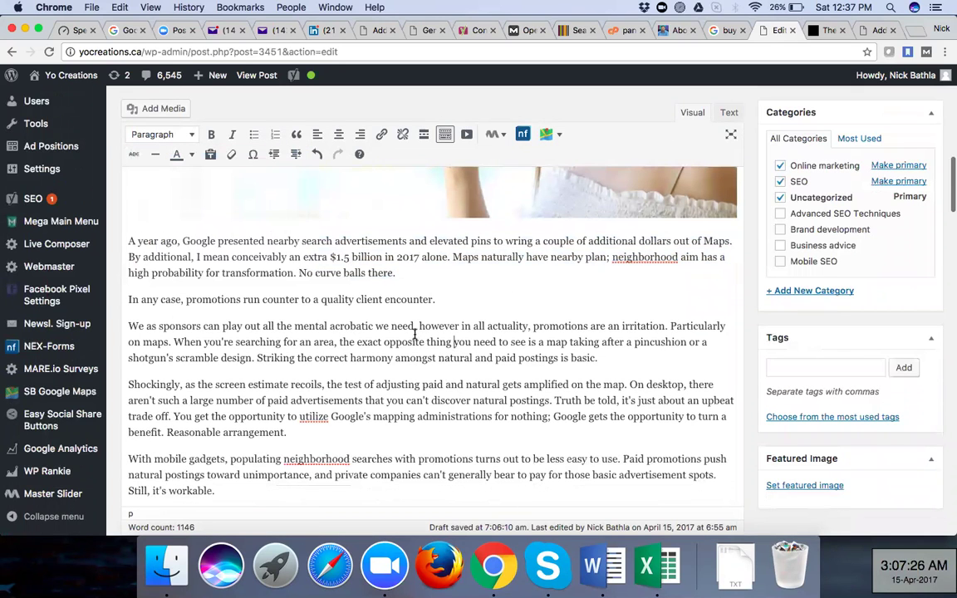
{"action": "scroll", "coordinate": [415, 334], "scroll_direction": "down", "scroll_amount": 3}
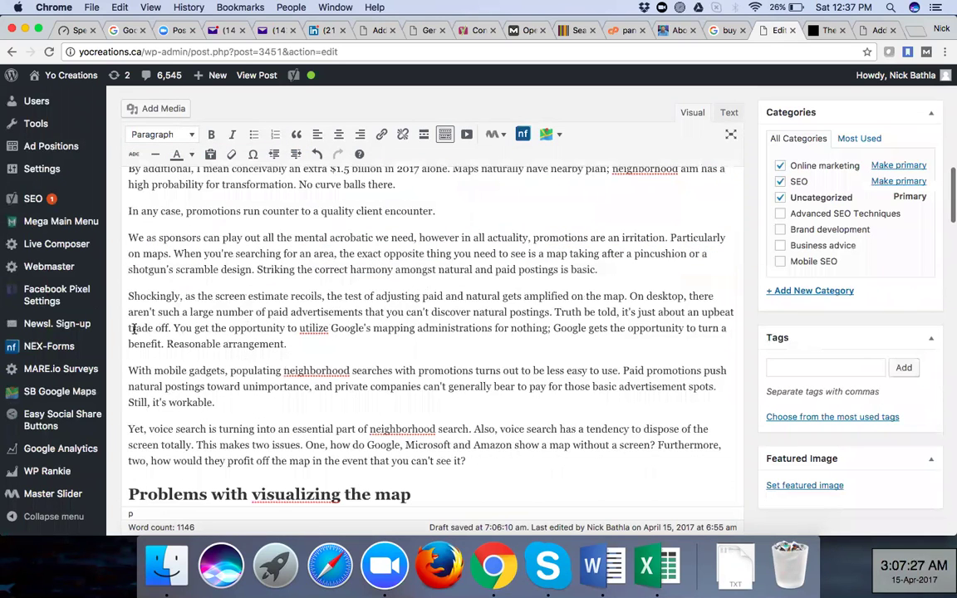
{"action": "key", "text": "ctrl+alt+2"}
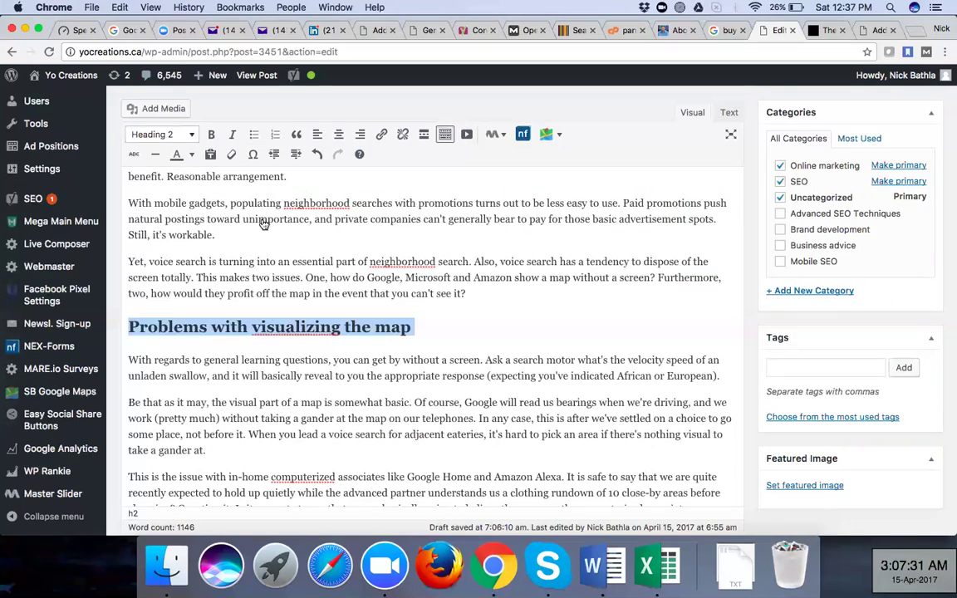
{"action": "left_click", "coordinate": [163, 134]}
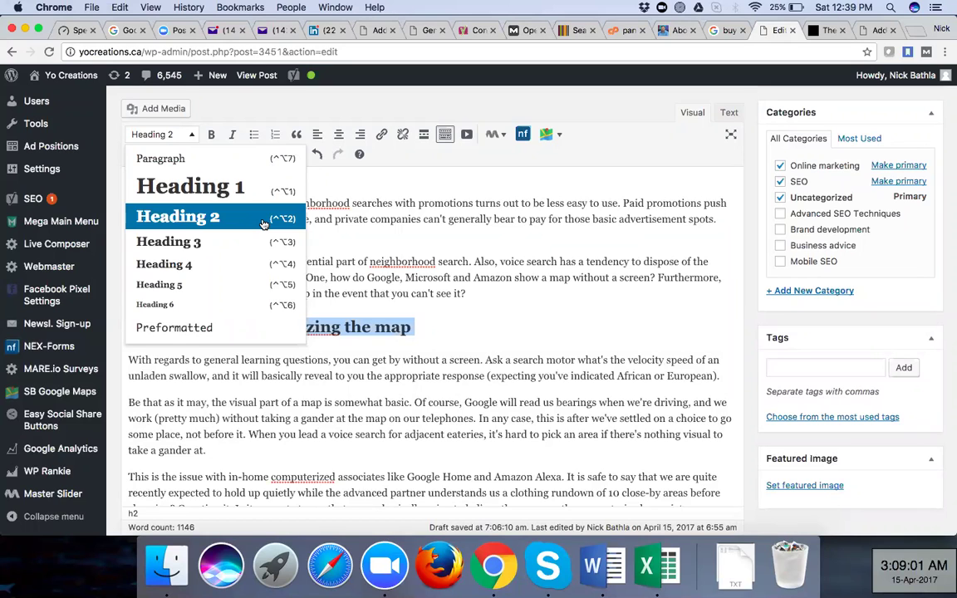
Leave the heading formats unchanged and bring up the Word notes' Header Tags section
{"action": "left_click", "coordinate": [492, 241]}
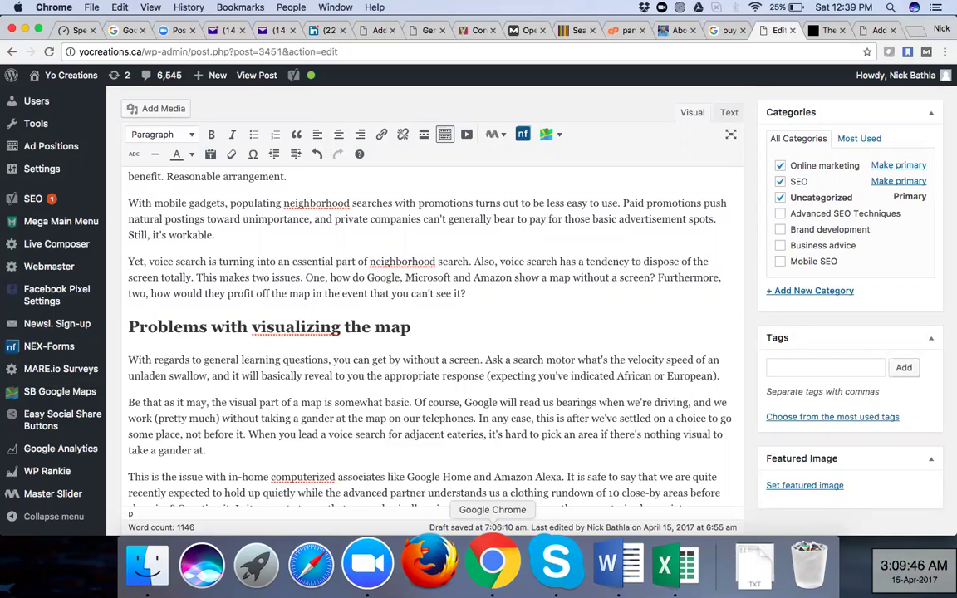
{"action": "left_click", "coordinate": [175, 133]}
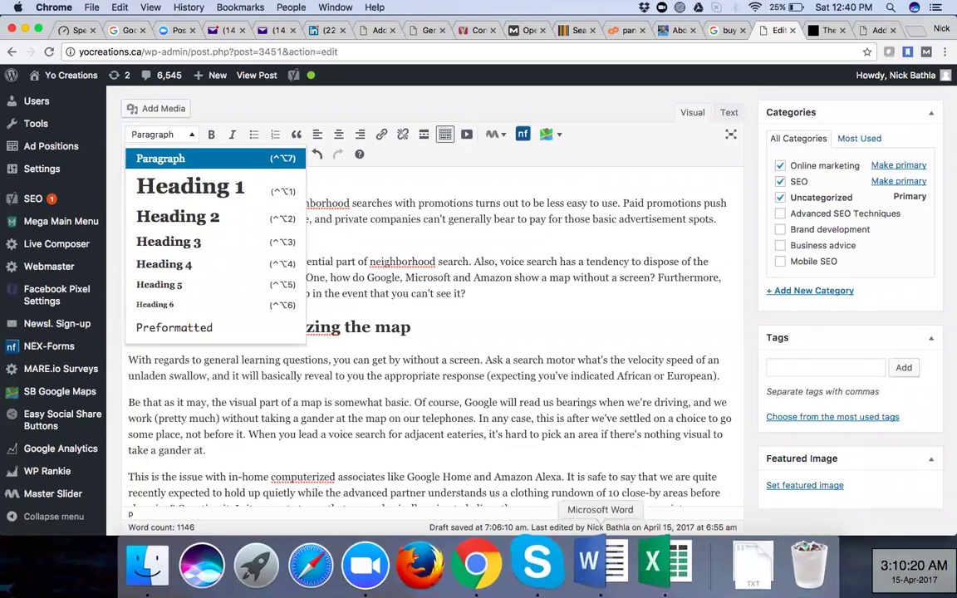
{"action": "left_click", "coordinate": [609, 581]}
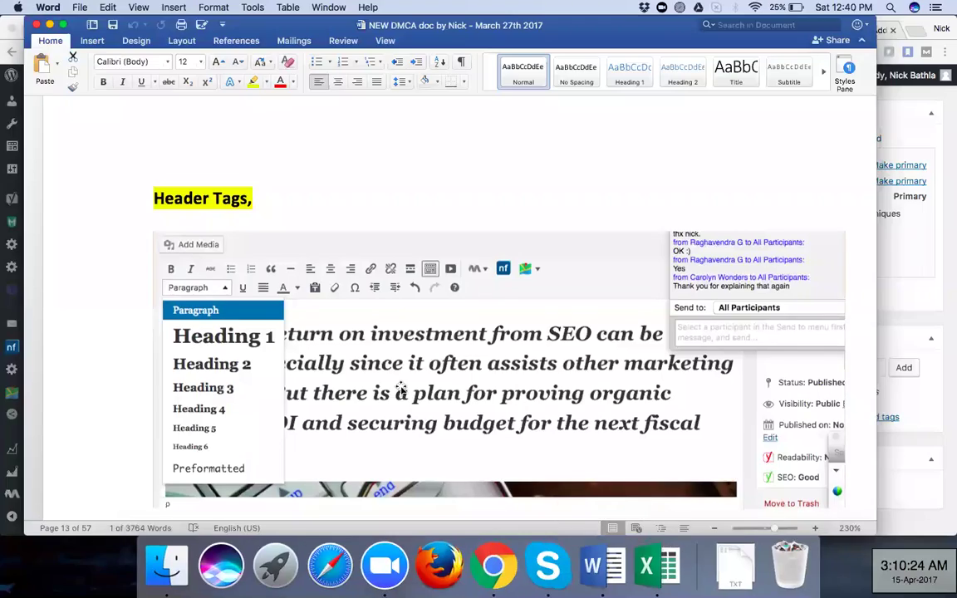
Scroll the Word notes to the Keyword Density formula, then return to the WordPress editor
{"action": "scroll", "coordinate": [399, 387], "scroll_direction": "down", "scroll_amount": 5}
{"action": "scroll", "coordinate": [401, 386], "scroll_direction": "down", "scroll_amount": 2}
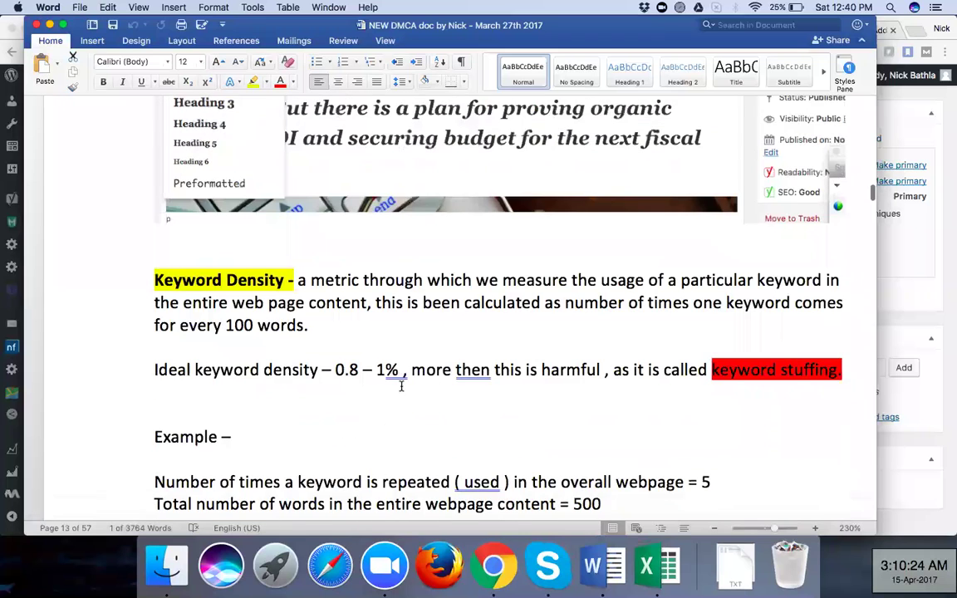
{"action": "scroll", "coordinate": [401, 386], "scroll_direction": "down", "scroll_amount": 5}
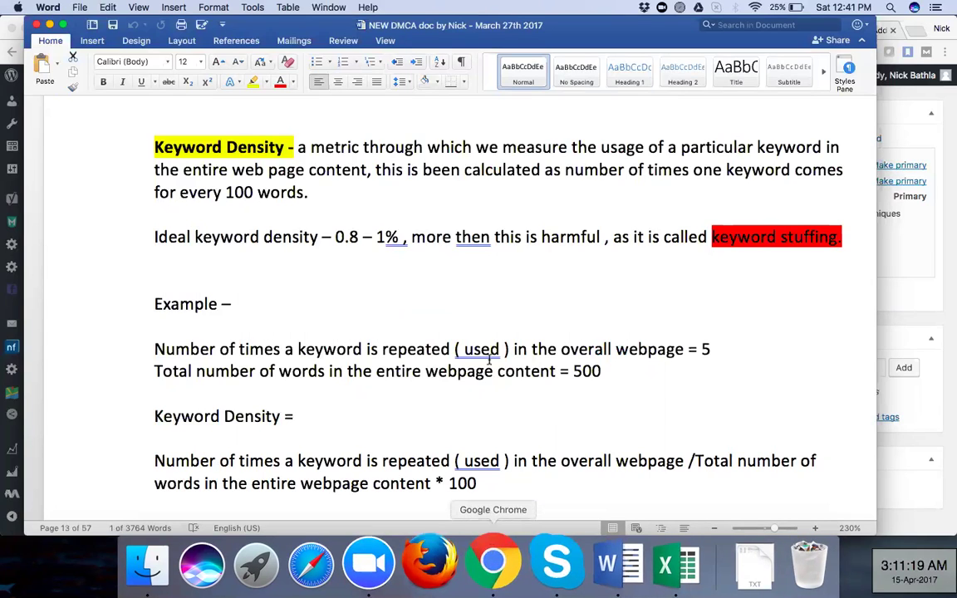
{"action": "key", "text": "super+Tab"}
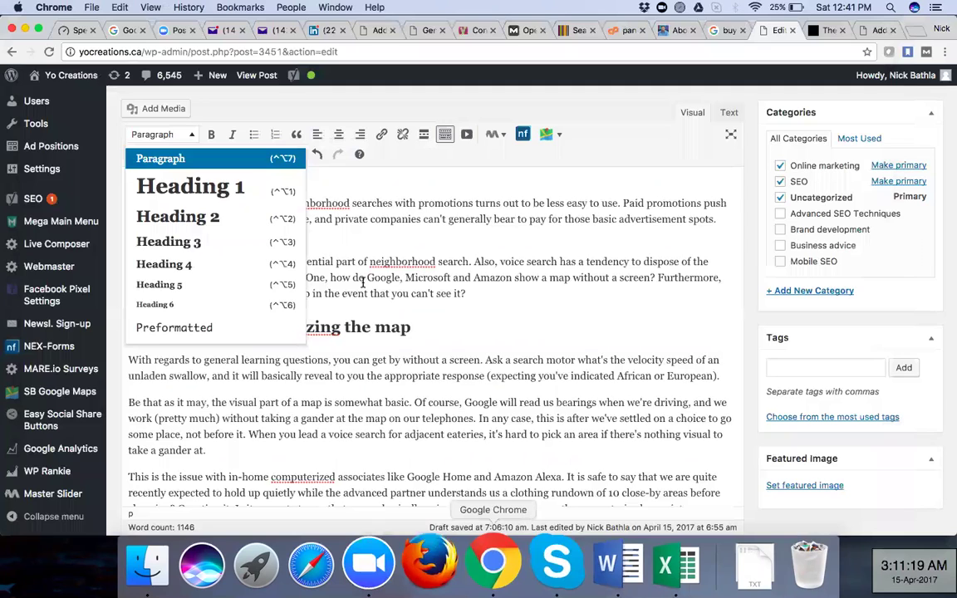
Scroll back to the top of the post to show the H1 heading and voice-search photo
{"action": "key", "text": "ctrl+alt+2"}
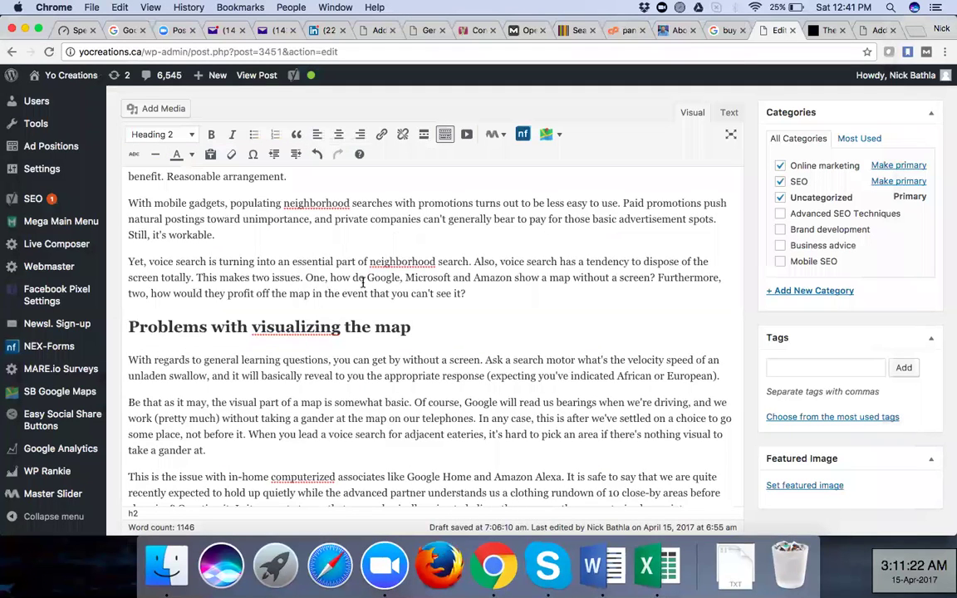
{"action": "scroll", "coordinate": [363, 282], "scroll_direction": "up", "scroll_amount": 10}
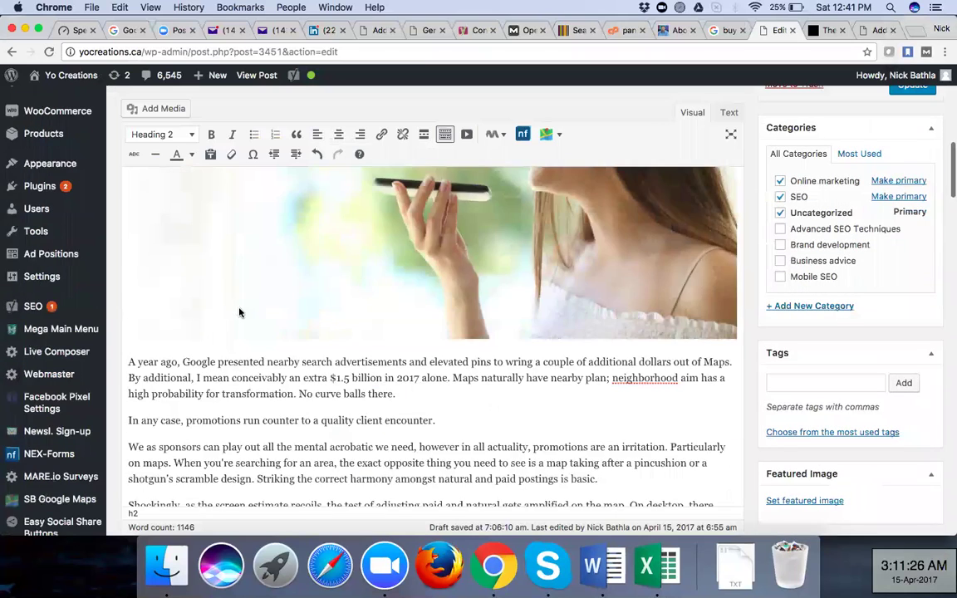
{"action": "scroll", "coordinate": [249, 313], "scroll_direction": "down", "scroll_amount": 15}
{"action": "scroll", "coordinate": [273, 349], "scroll_direction": "down", "scroll_amount": 8}
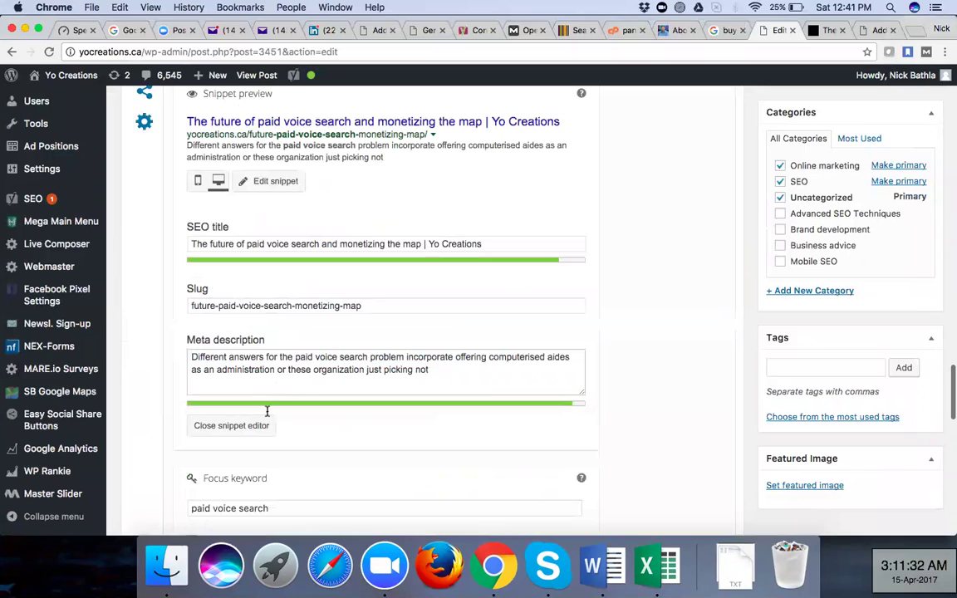
{"action": "scroll", "coordinate": [267, 411], "scroll_direction": "down", "scroll_amount": 3}
{"action": "left_click_drag", "start_coordinate": [267, 414], "coordinate": [187, 416]}
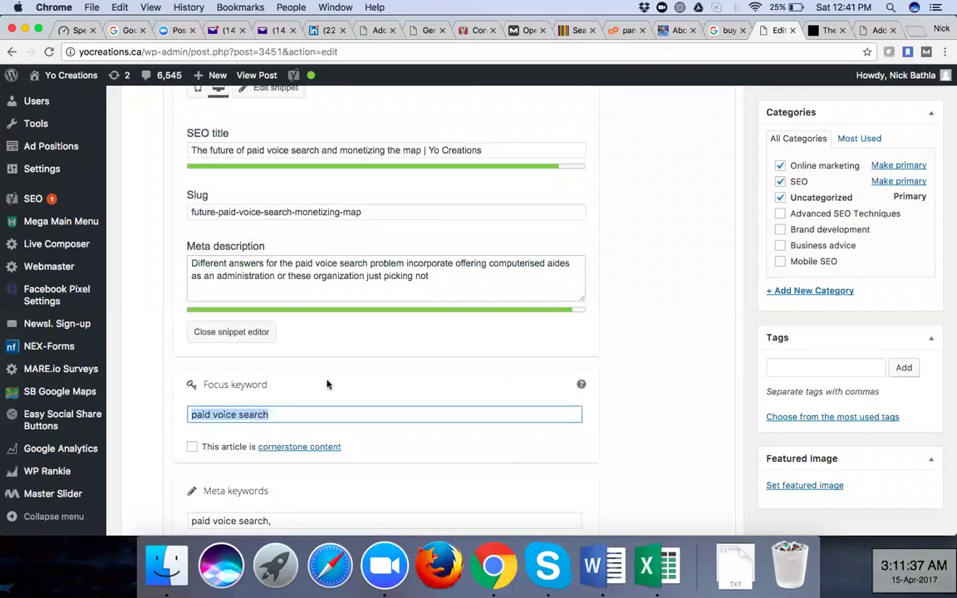
{"action": "scroll", "coordinate": [327, 384], "scroll_direction": "up", "scroll_amount": 2}
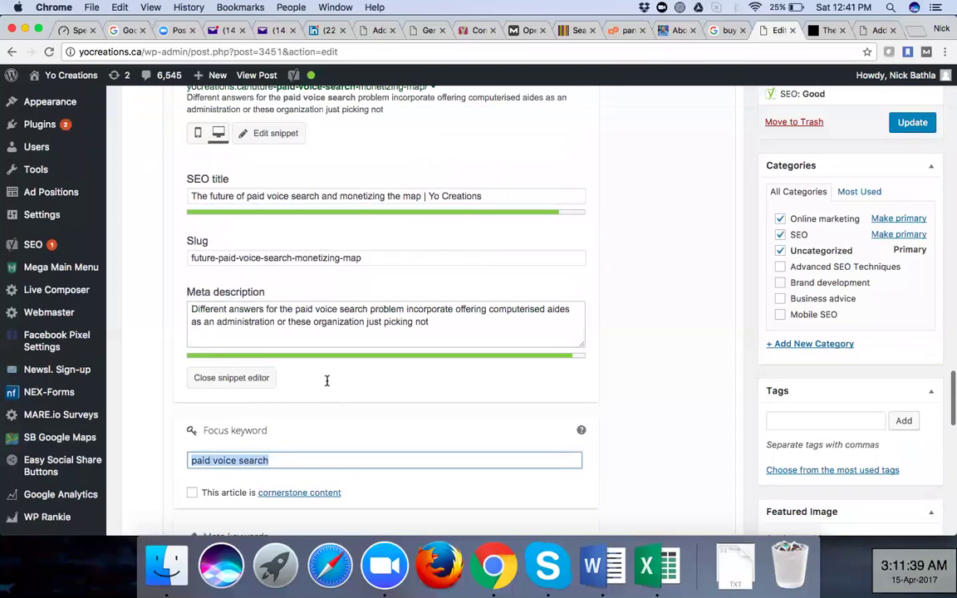
{"action": "scroll", "coordinate": [332, 366], "scroll_direction": "up", "scroll_amount": 3}
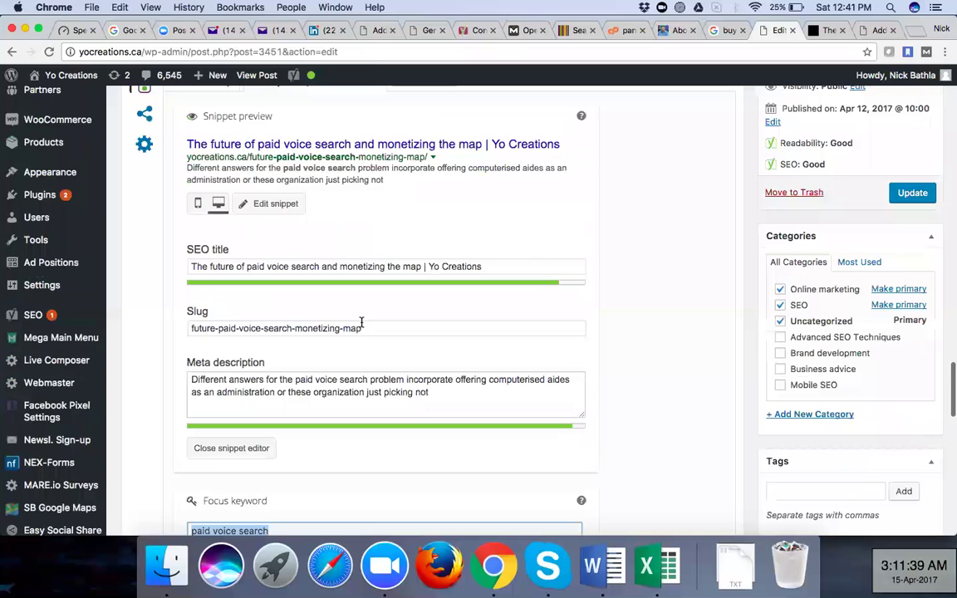
{"action": "scroll", "coordinate": [362, 322], "scroll_direction": "up", "scroll_amount": 1}
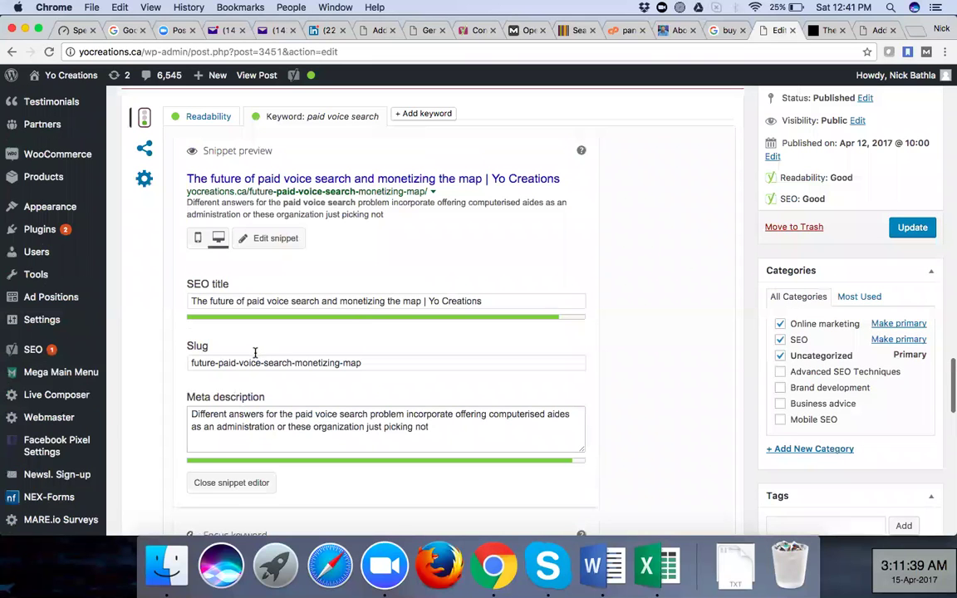
{"action": "scroll", "coordinate": [332, 325], "scroll_direction": "up", "scroll_amount": 10}
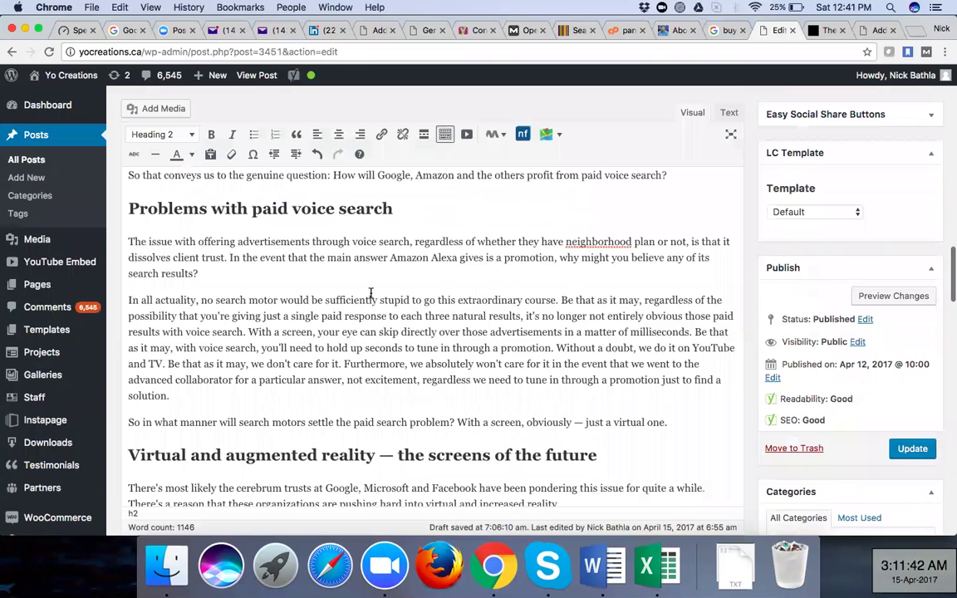
{"action": "scroll", "coordinate": [370, 292], "scroll_direction": "up", "scroll_amount": 4}
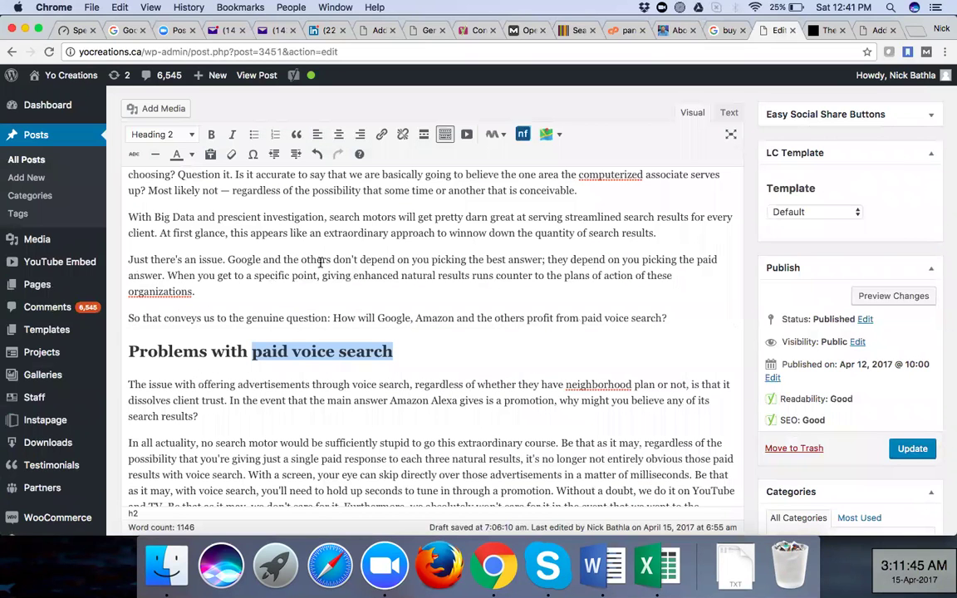
{"action": "scroll", "coordinate": [320, 262], "scroll_direction": "up", "scroll_amount": 10}
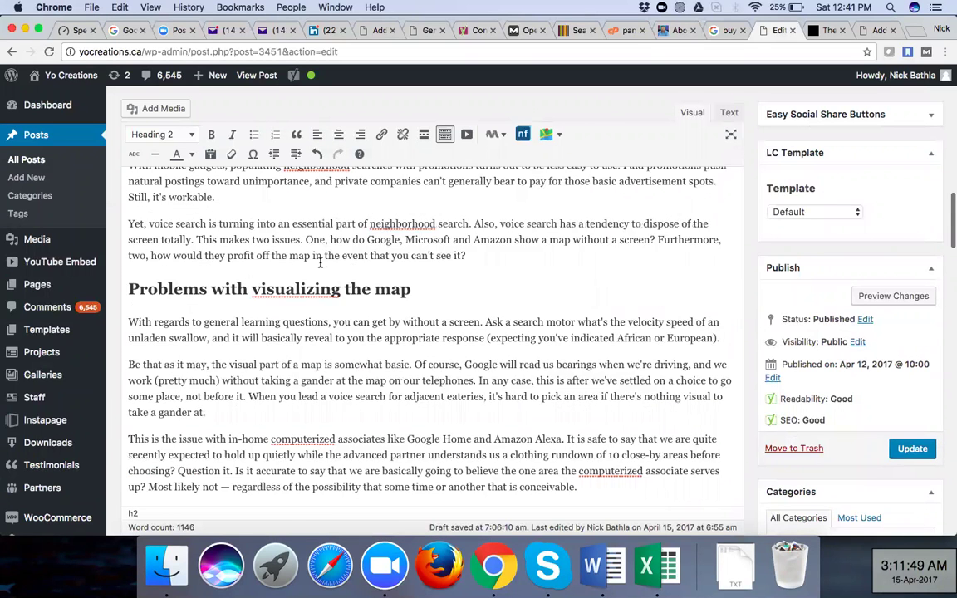
{"action": "scroll", "coordinate": [320, 263], "scroll_direction": "up", "scroll_amount": 3}
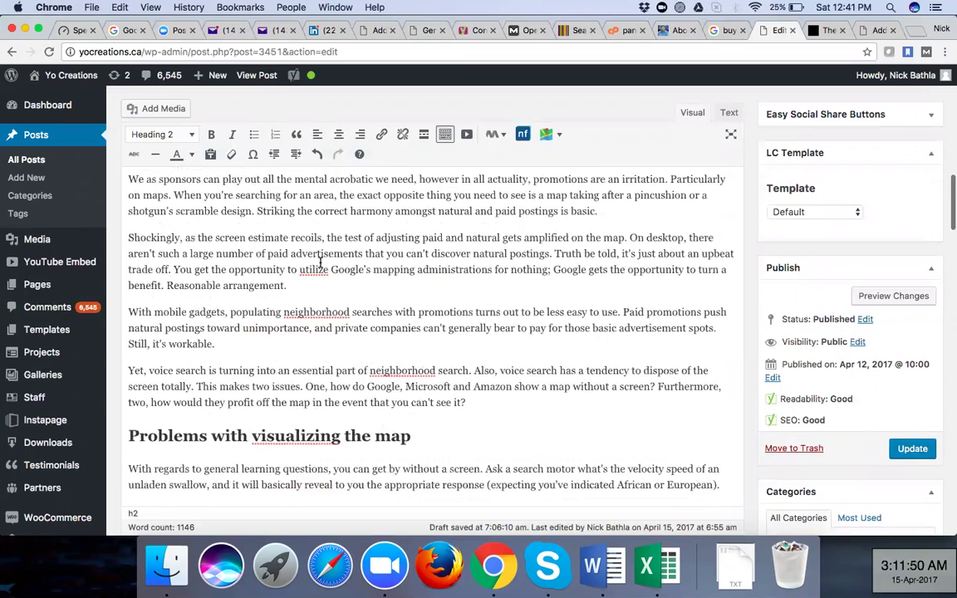
{"action": "scroll", "coordinate": [319, 262], "scroll_direction": "up", "scroll_amount": 9}
{"action": "scroll", "coordinate": [320, 262], "scroll_direction": "up", "scroll_amount": 5}
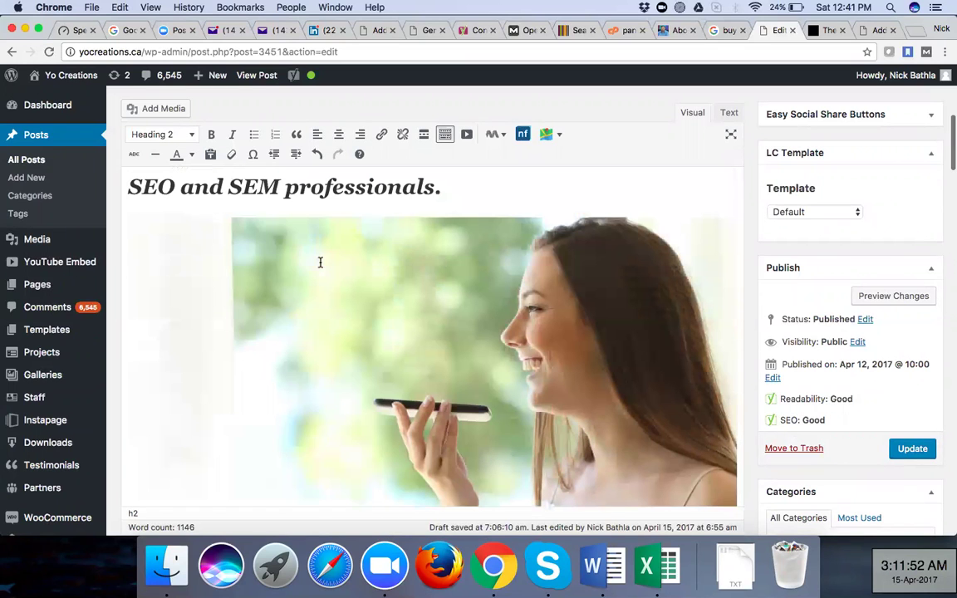
Insert 'paid' before 'voice' in the opening heading and update the published post
{"action": "scroll", "coordinate": [320, 263], "scroll_direction": "up", "scroll_amount": 3}
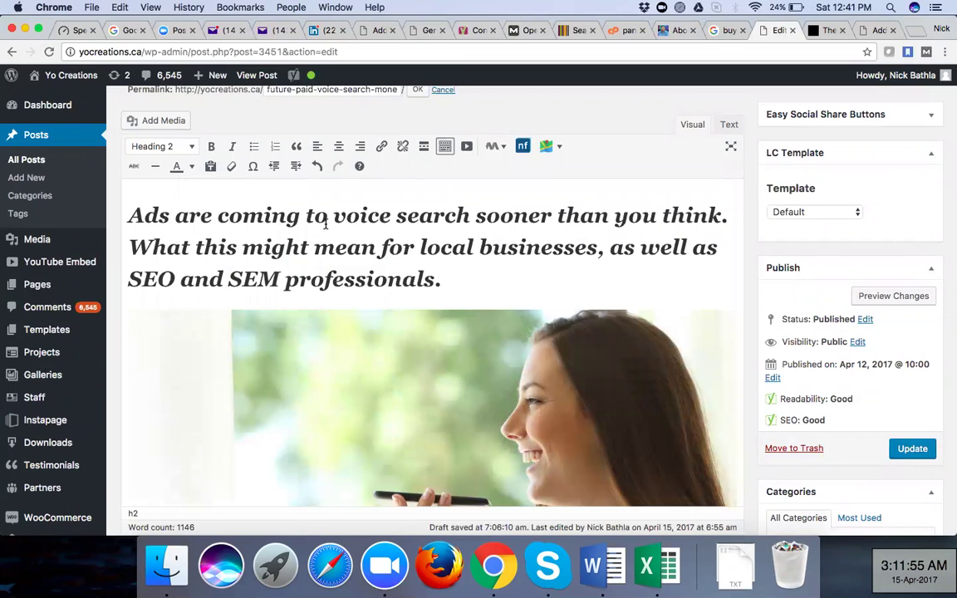
{"action": "left_click", "coordinate": [333, 216]}
{"action": "type", "text": "paid"}
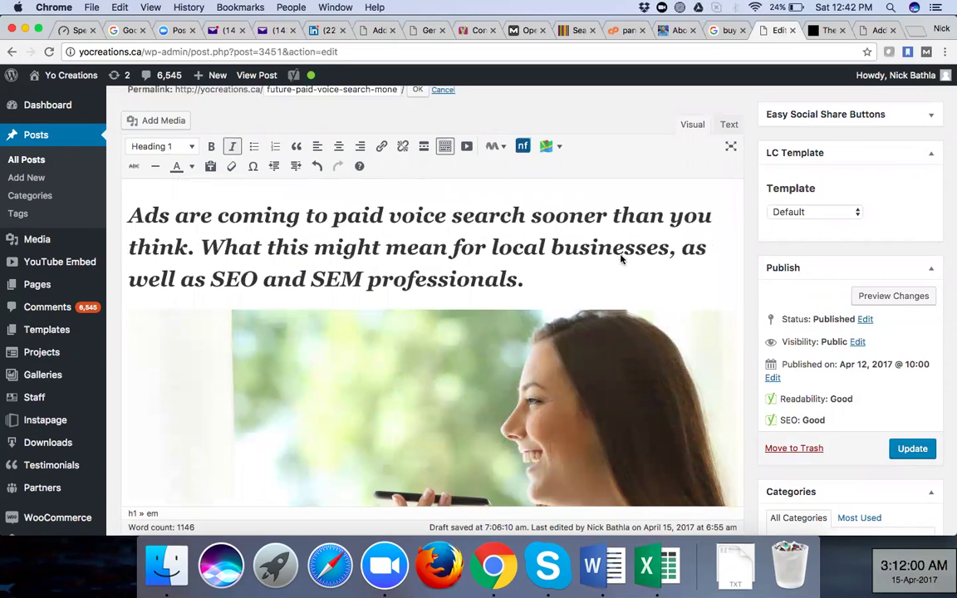
{"action": "left_click", "coordinate": [912, 449]}
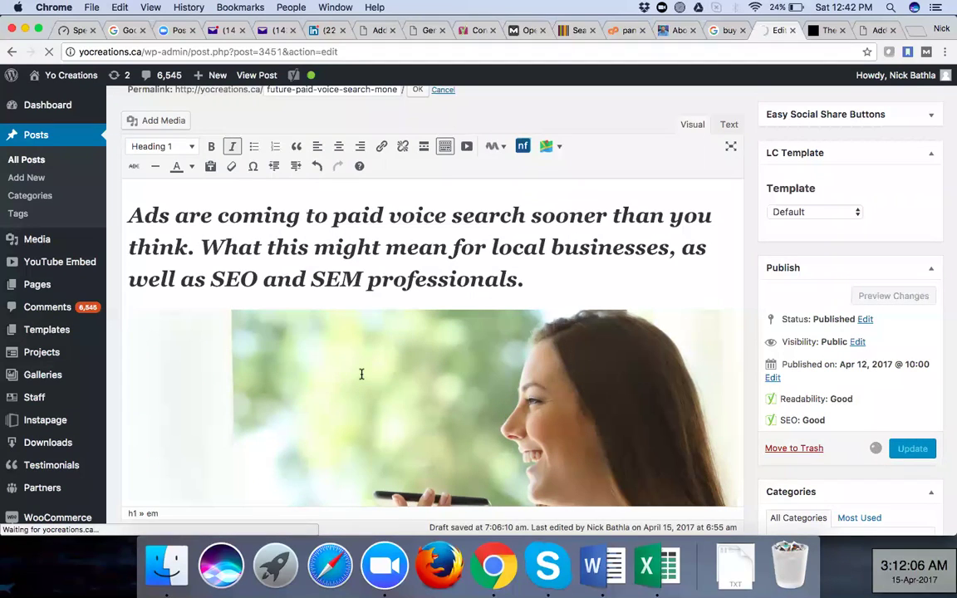
{"action": "scroll", "coordinate": [361, 374], "scroll_direction": "down", "scroll_amount": 3}
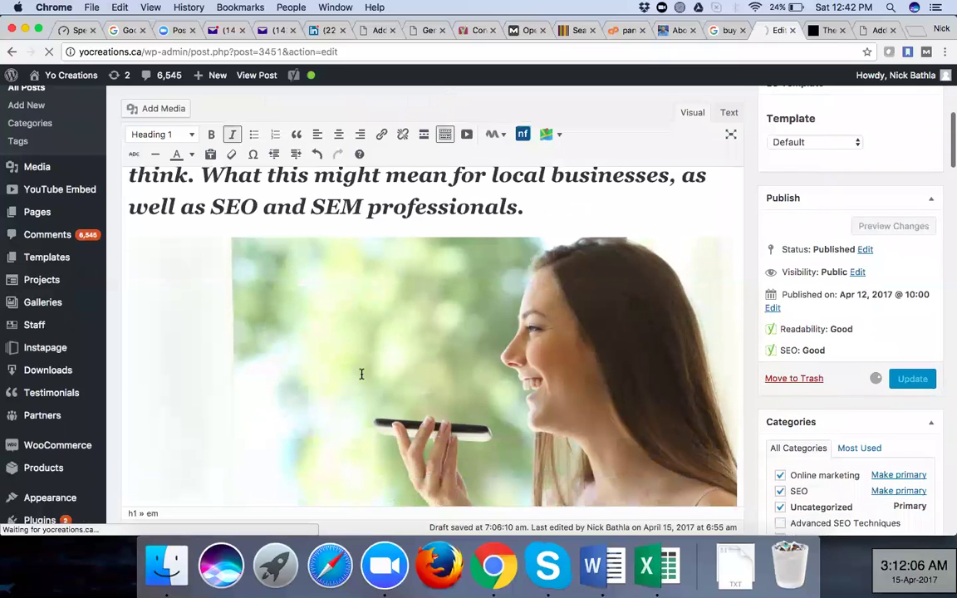
{"action": "scroll", "coordinate": [361, 374], "scroll_direction": "down", "scroll_amount": 5}
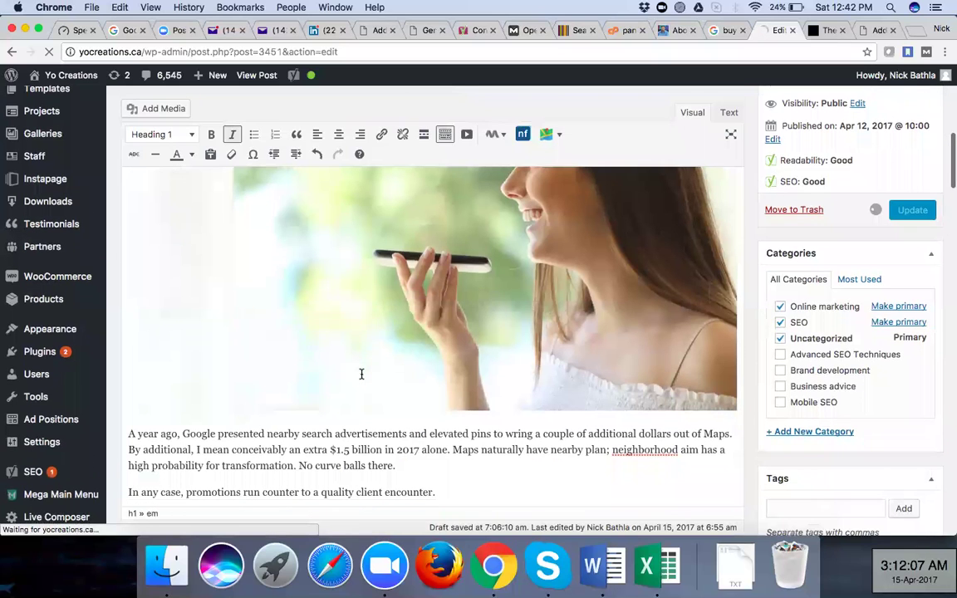
{"action": "scroll", "coordinate": [361, 374], "scroll_direction": "down", "scroll_amount": 8}
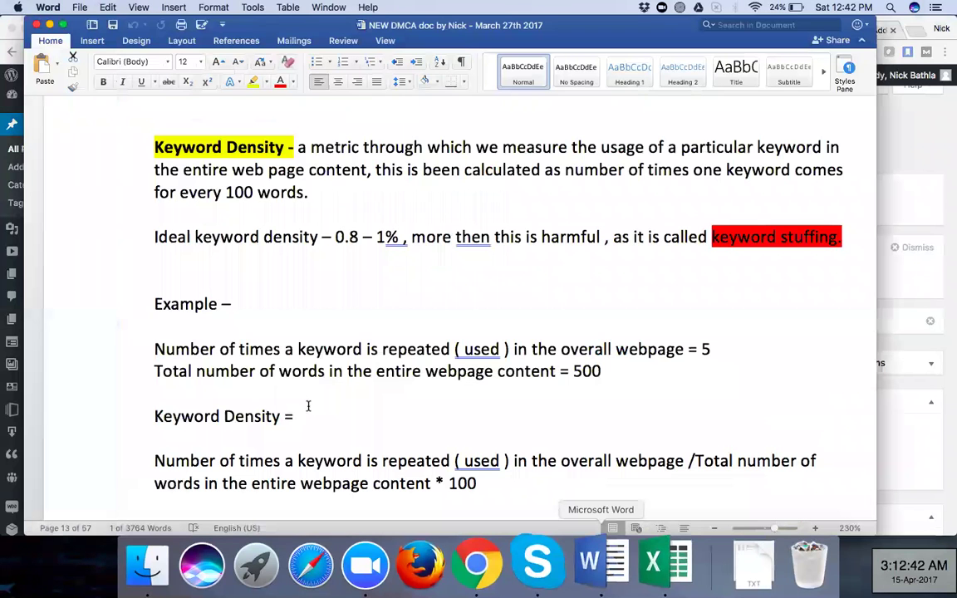
{"action": "scroll", "coordinate": [167, 374], "scroll_direction": "down", "scroll_amount": 3}
{"action": "left_click_drag", "start_coordinate": [167, 405], "coordinate": [309, 404]}
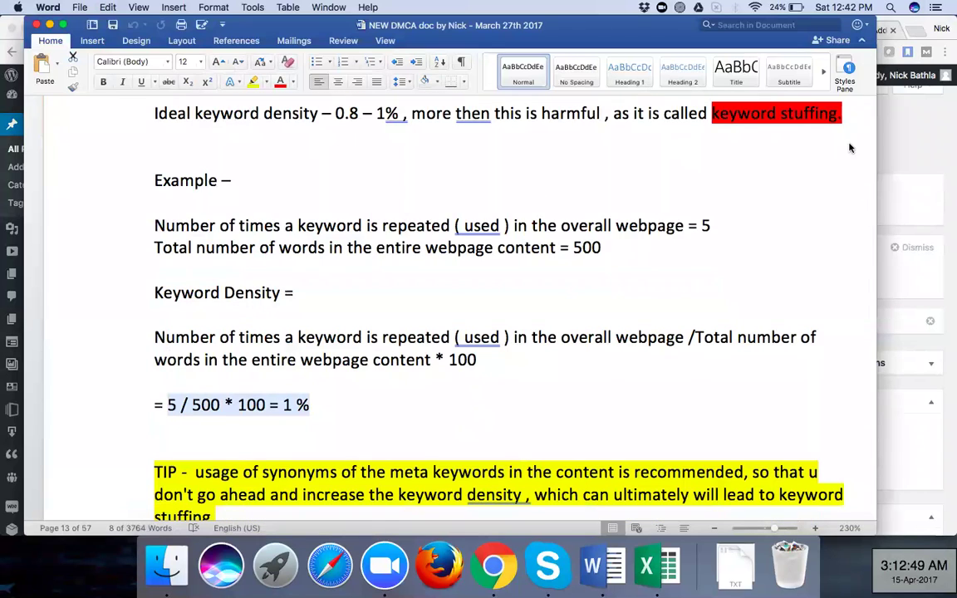
{"action": "left_click", "coordinate": [177, 413]}
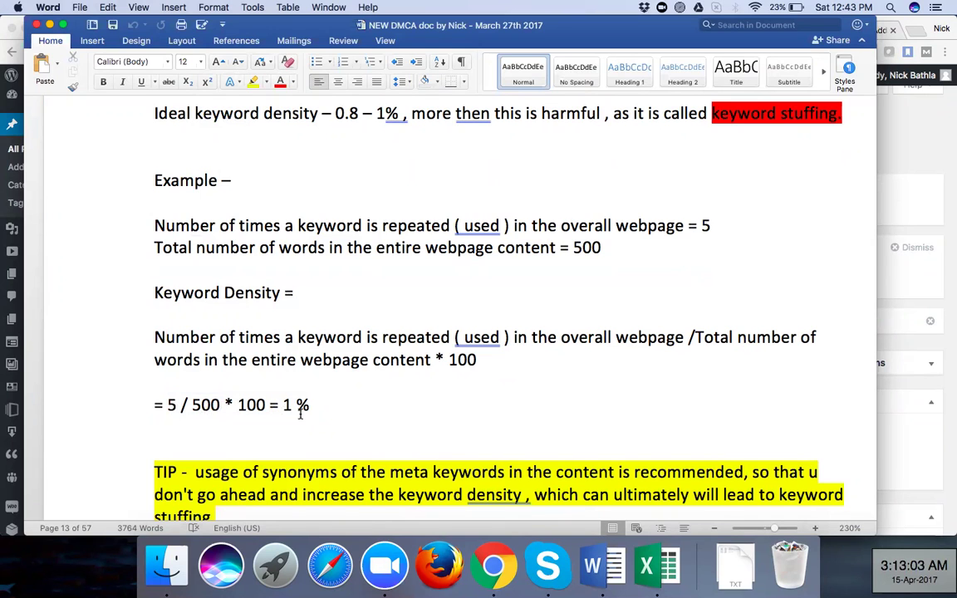
{"action": "scroll", "coordinate": [301, 414], "scroll_direction": "down", "scroll_amount": 1}
{"action": "scroll", "coordinate": [301, 414], "scroll_direction": "up", "scroll_amount": 2}
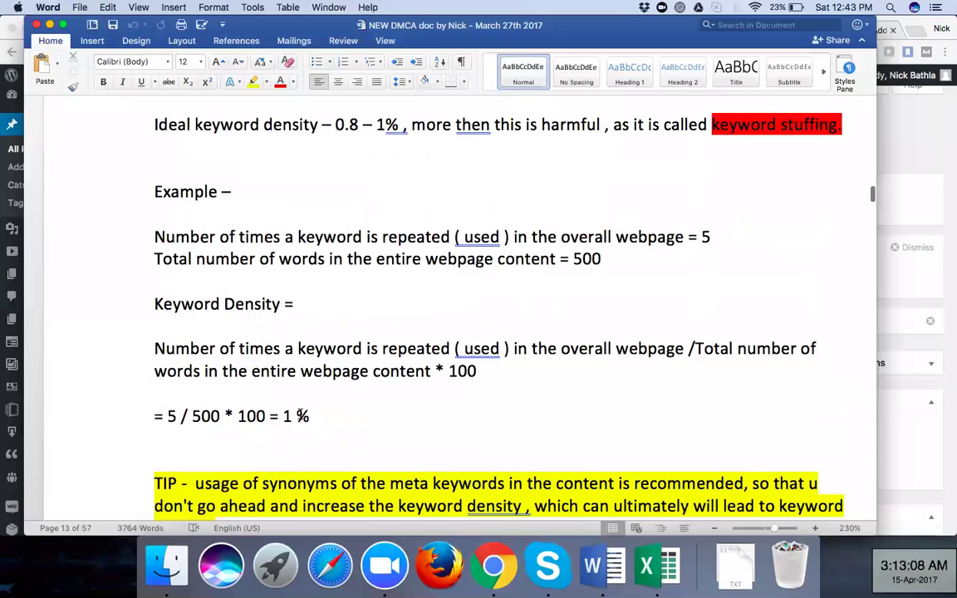
{"action": "scroll", "coordinate": [326, 123], "scroll_direction": "up", "scroll_amount": 1}
{"action": "left_click_drag", "start_coordinate": [335, 135], "coordinate": [406, 135]}
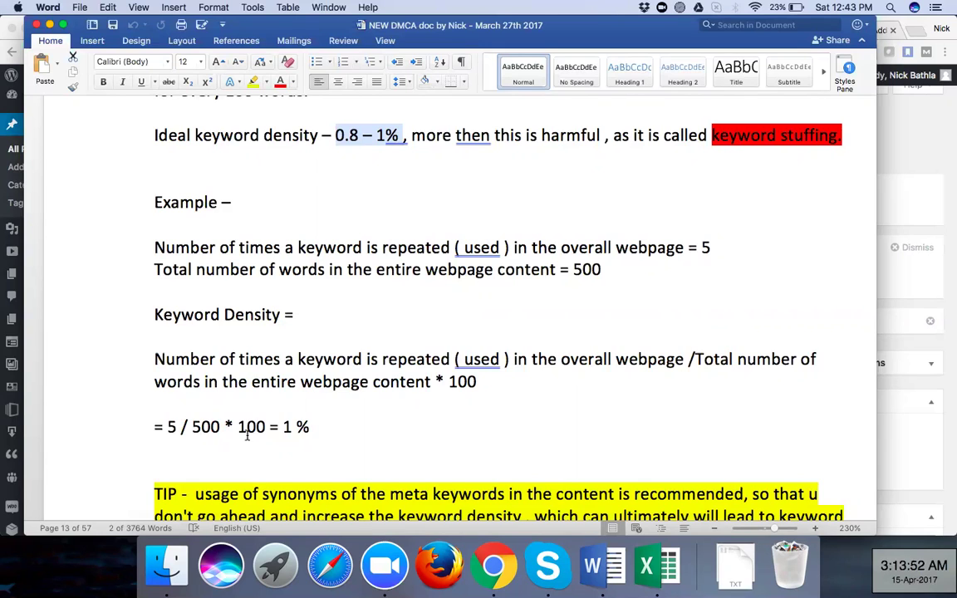
In the Yoast analysis, highlight the 0.3% keyword density and first-paragraph keyword warnings
{"action": "left_click", "coordinate": [492, 580]}
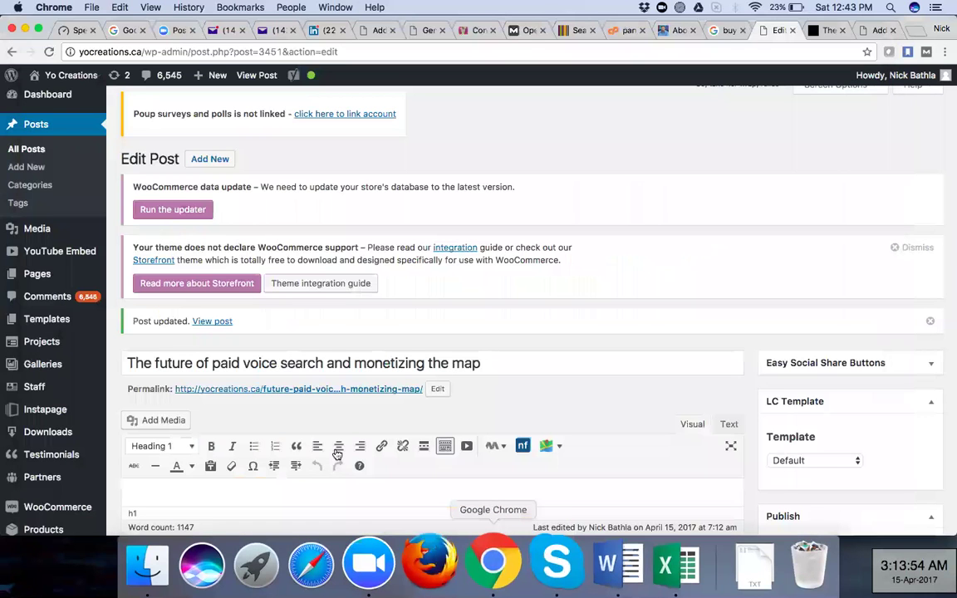
{"action": "scroll", "coordinate": [337, 449], "scroll_direction": "down", "scroll_amount": 5}
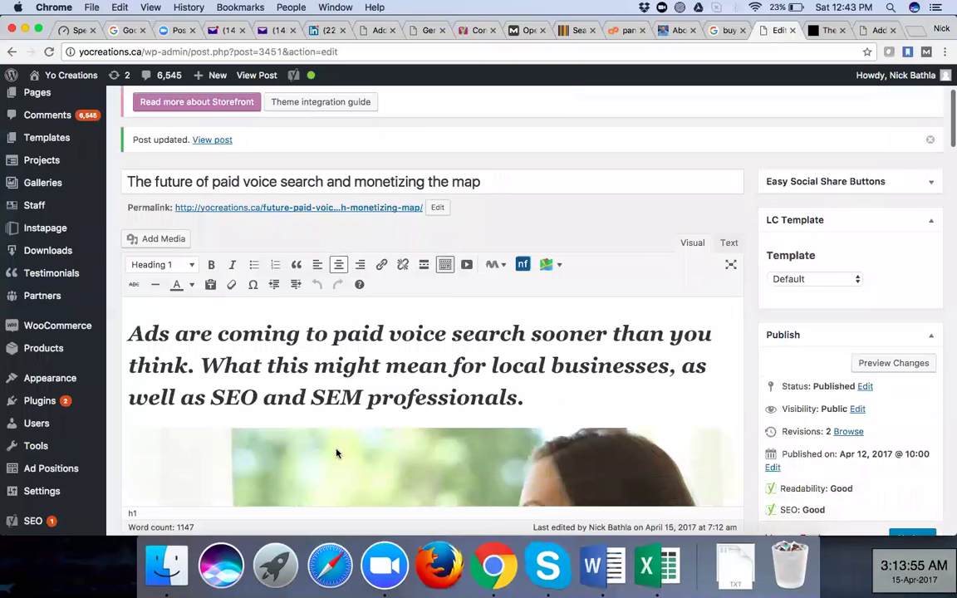
{"action": "scroll", "coordinate": [337, 455], "scroll_direction": "down", "scroll_amount": 10}
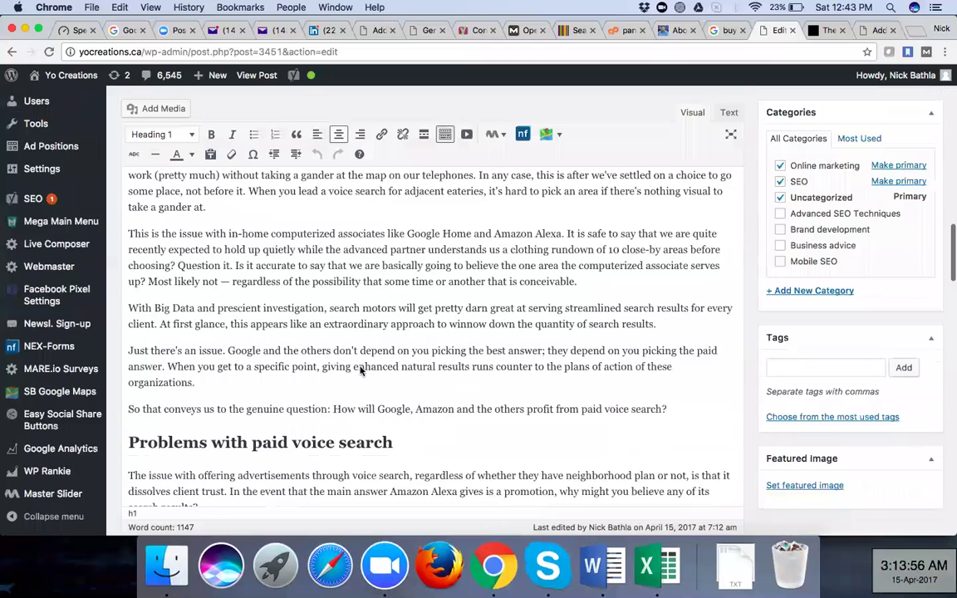
{"action": "scroll", "coordinate": [216, 376], "scroll_direction": "down", "scroll_amount": 15}
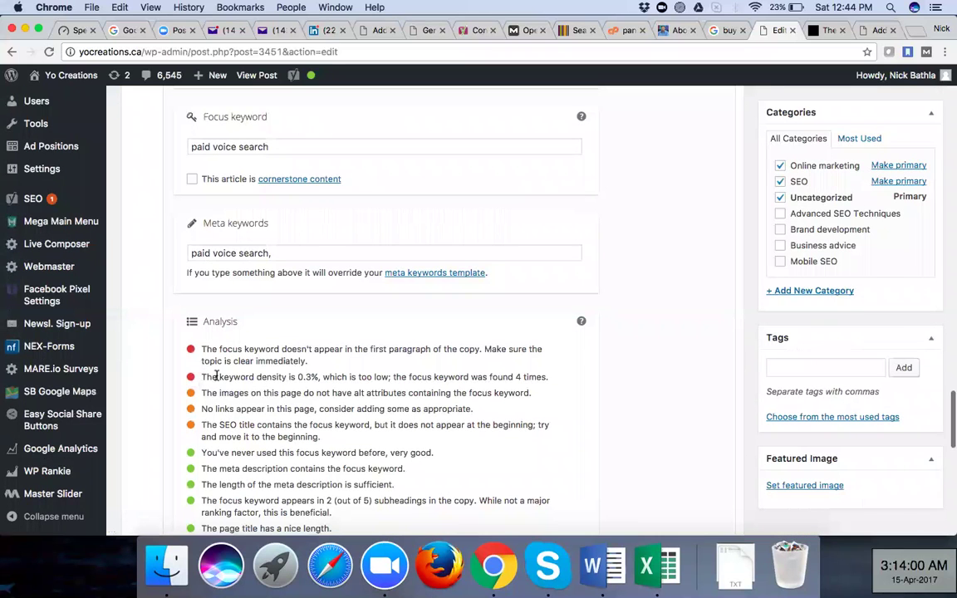
{"action": "triple_click", "coordinate": [315, 376]}
{"action": "left_click", "coordinate": [316, 376], "text": "shift"}
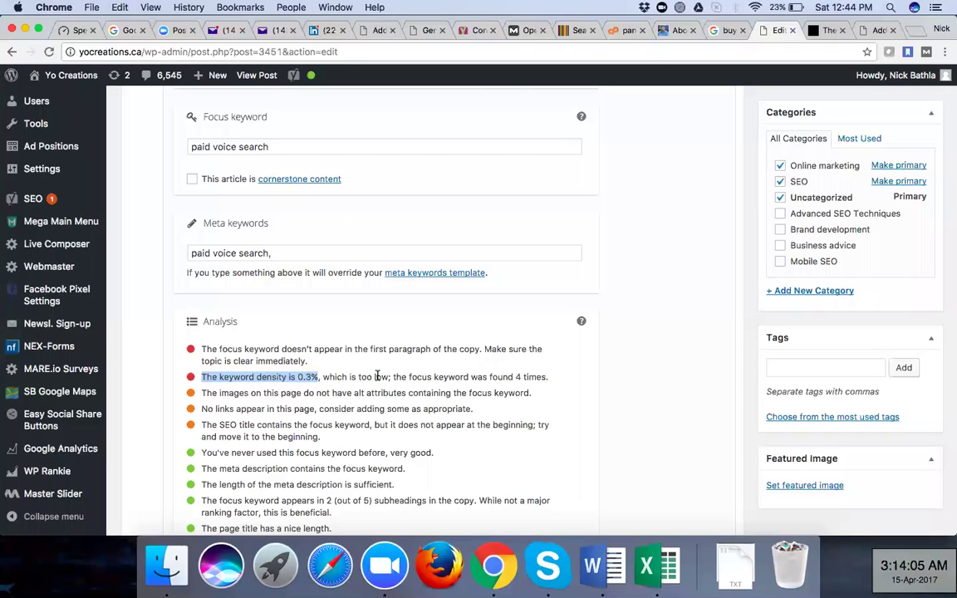
{"action": "left_click", "coordinate": [208, 351]}
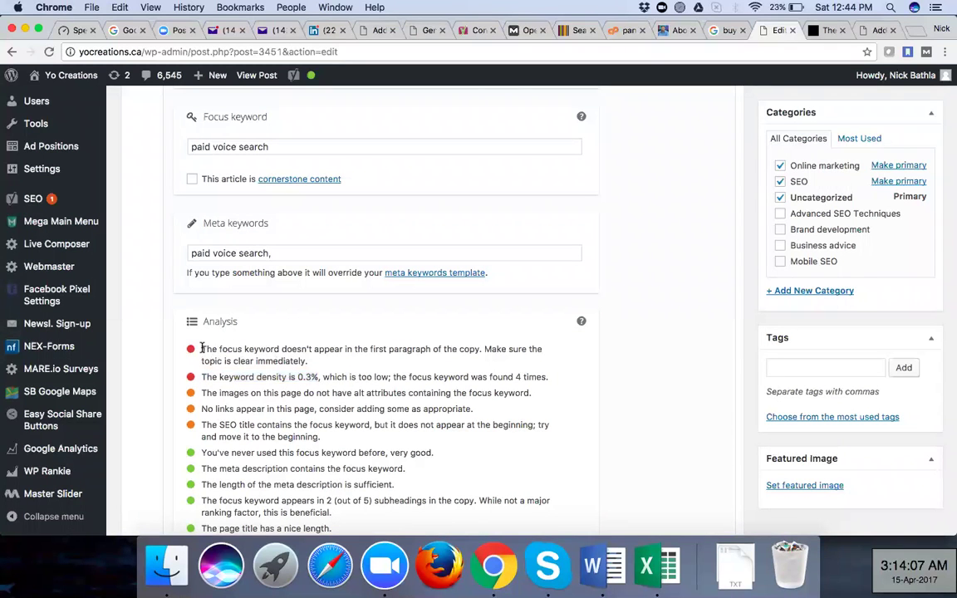
{"action": "left_click", "coordinate": [312, 362], "text": "shift"}
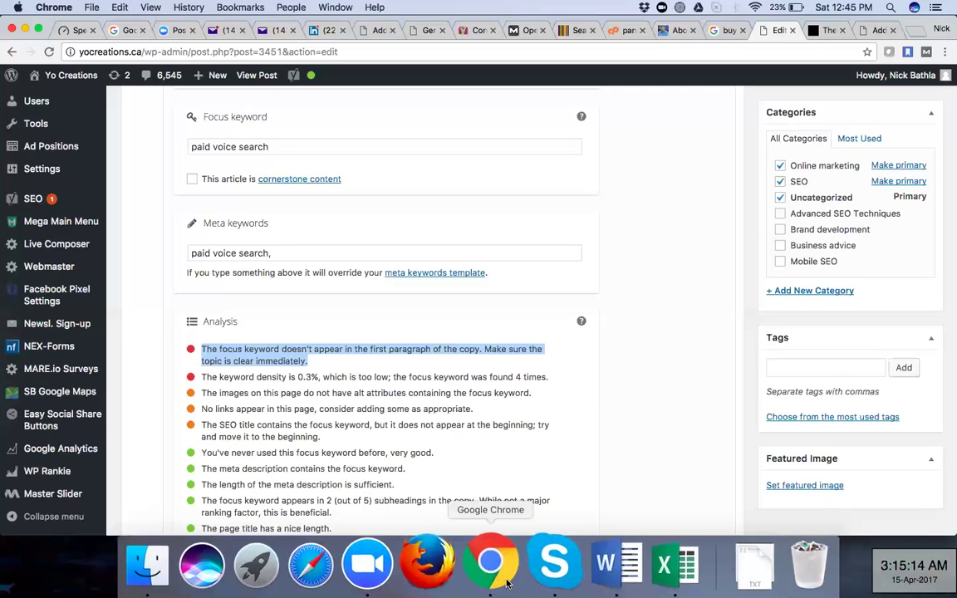
Show the Word notes' synonyms tip and the two keyword-density checker tool links
{"action": "left_click", "coordinate": [593, 567]}
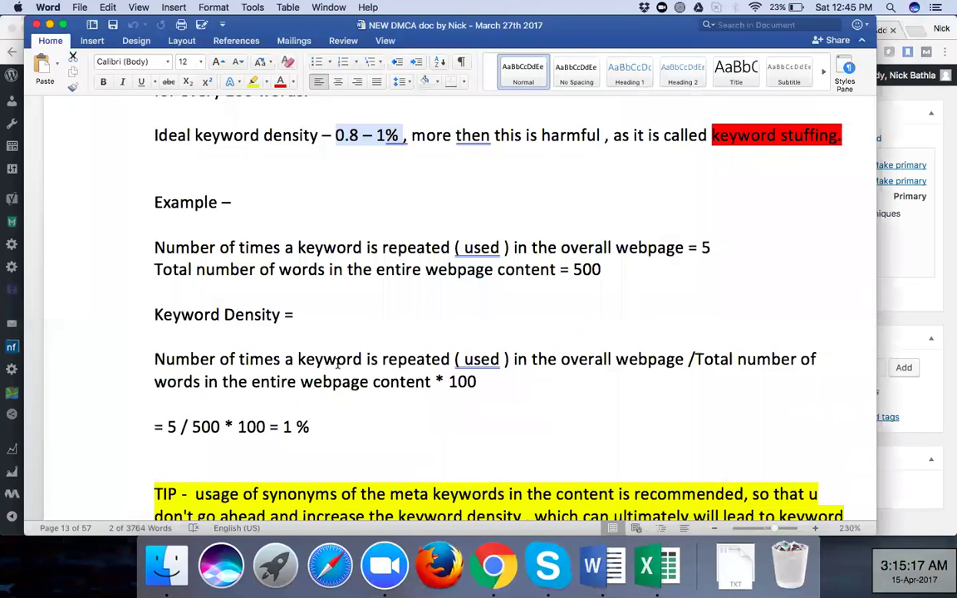
{"action": "scroll", "coordinate": [249, 266], "scroll_direction": "down", "scroll_amount": 5}
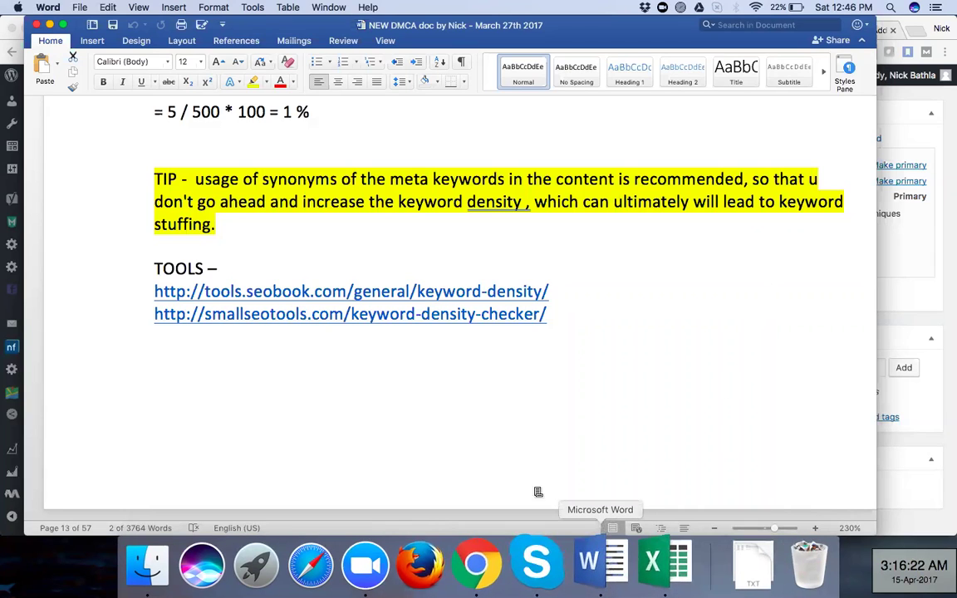
Scroll the Word notes from the keyword density example down to the SITEMAP.XML section
{"action": "scroll", "coordinate": [415, 406], "scroll_direction": "down", "scroll_amount": 5}
{"action": "scroll", "coordinate": [415, 405], "scroll_direction": "down", "scroll_amount": 5}
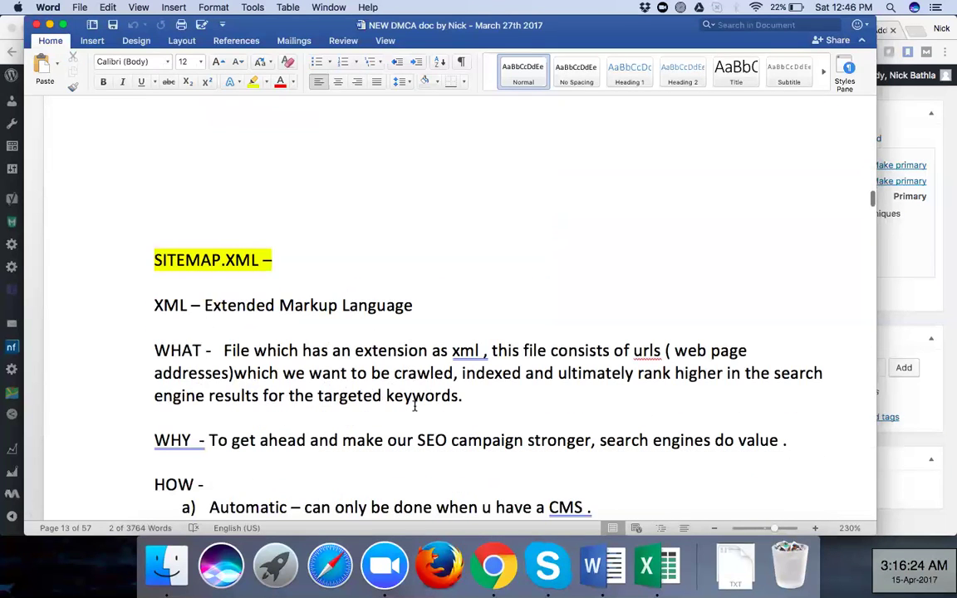
{"action": "scroll", "coordinate": [415, 406], "scroll_direction": "down", "scroll_amount": 3}
{"action": "scroll", "coordinate": [414, 405], "scroll_direction": "down", "scroll_amount": 3}
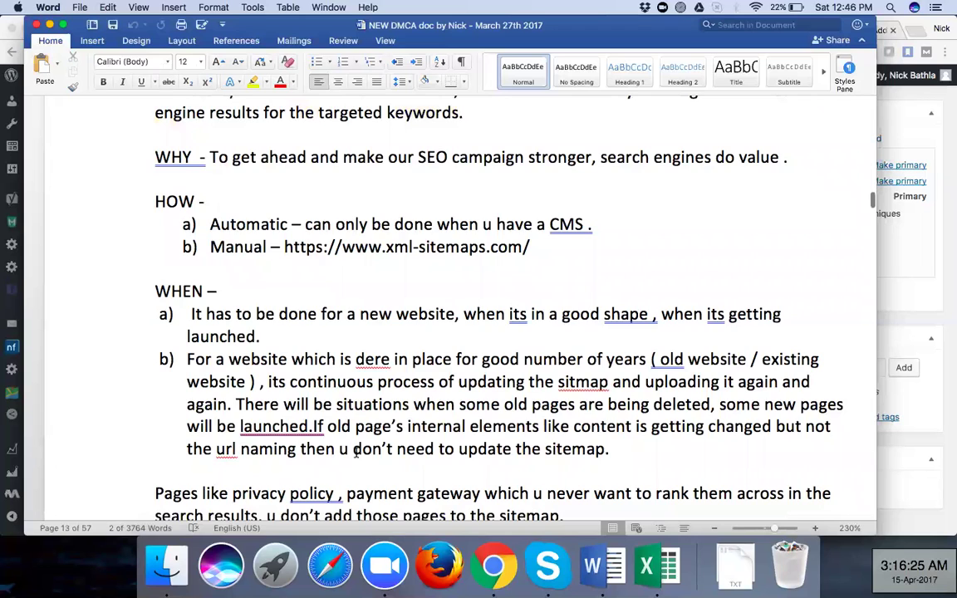
{"action": "scroll", "coordinate": [356, 452], "scroll_direction": "down", "scroll_amount": 10}
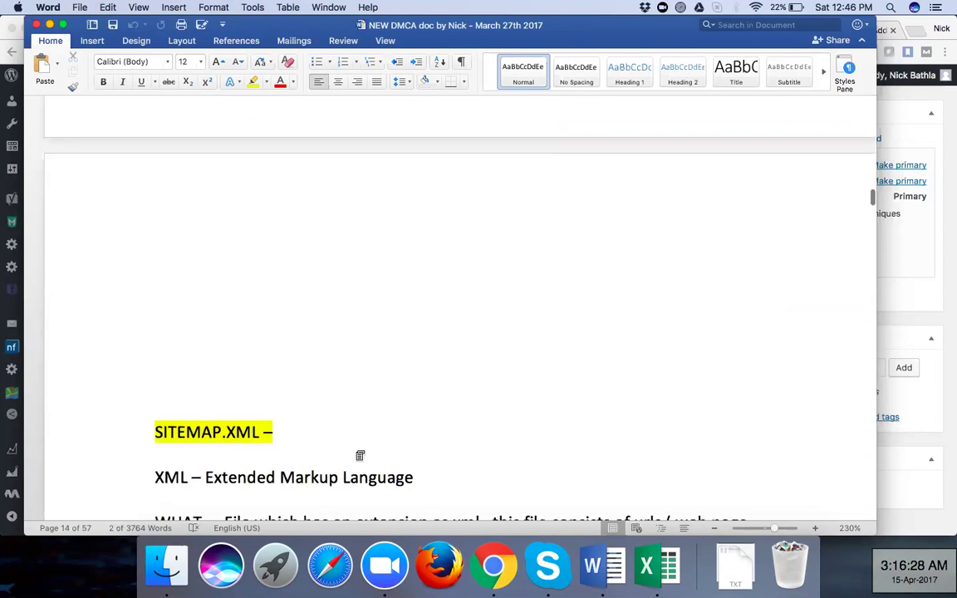
{"action": "scroll", "coordinate": [357, 454], "scroll_direction": "up", "scroll_amount": 6}
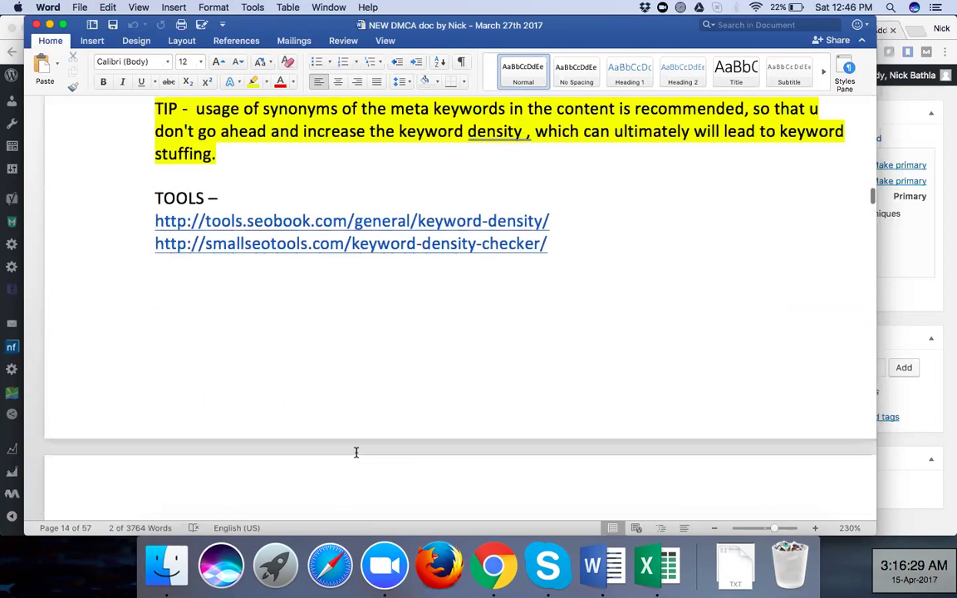
{"action": "scroll", "coordinate": [356, 451], "scroll_direction": "up", "scroll_amount": 8}
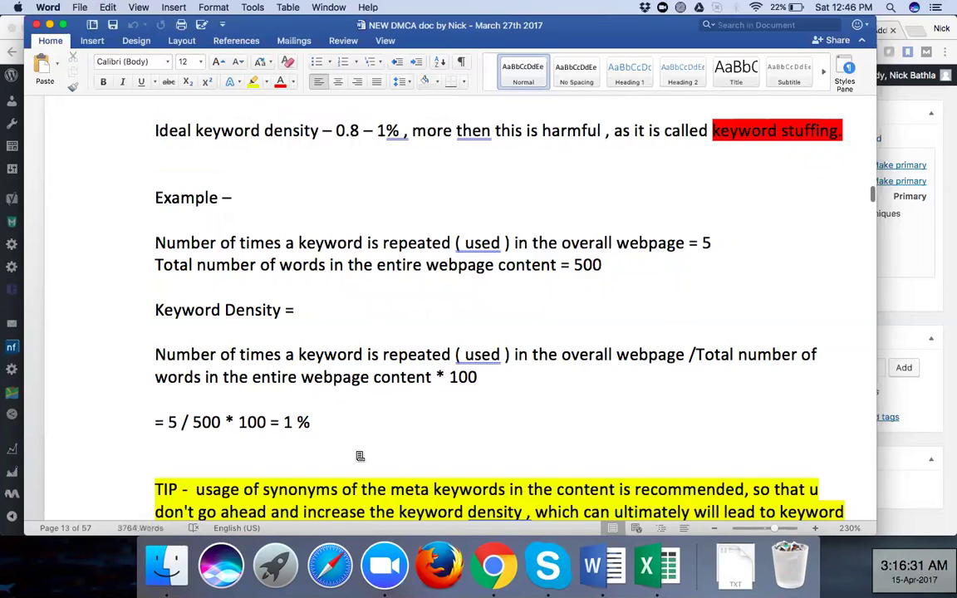
{"action": "scroll", "coordinate": [357, 454], "scroll_direction": "down", "scroll_amount": 15}
{"action": "scroll", "coordinate": [357, 453], "scroll_direction": "up", "scroll_amount": 1}
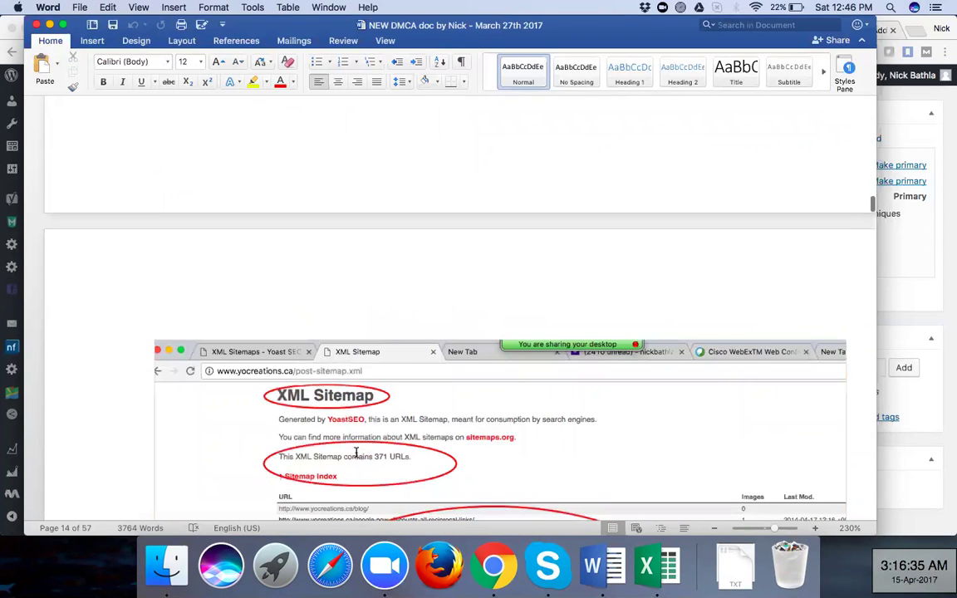
{"action": "scroll", "coordinate": [357, 453], "scroll_direction": "up", "scroll_amount": 3}
{"action": "scroll", "coordinate": [357, 452], "scroll_direction": "up", "scroll_amount": 15}
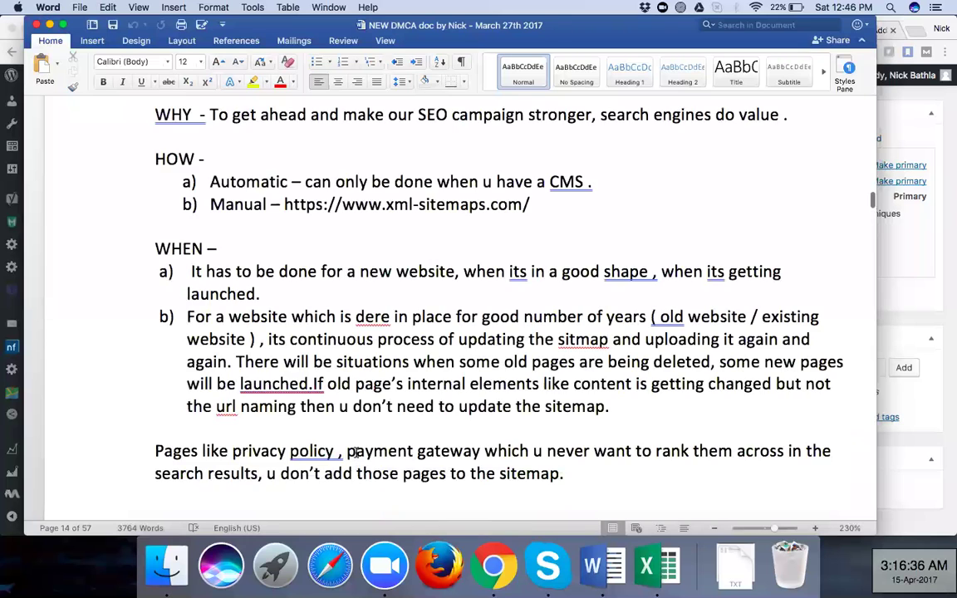
{"action": "scroll", "coordinate": [357, 453], "scroll_direction": "down", "scroll_amount": 5}
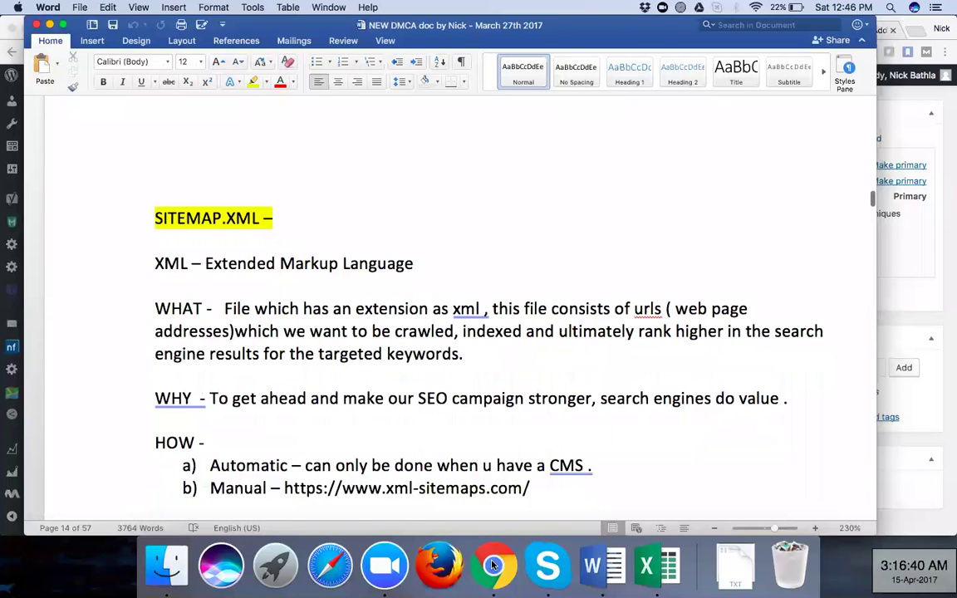
{"action": "scroll", "coordinate": [356, 374], "scroll_direction": "down", "scroll_amount": 5}
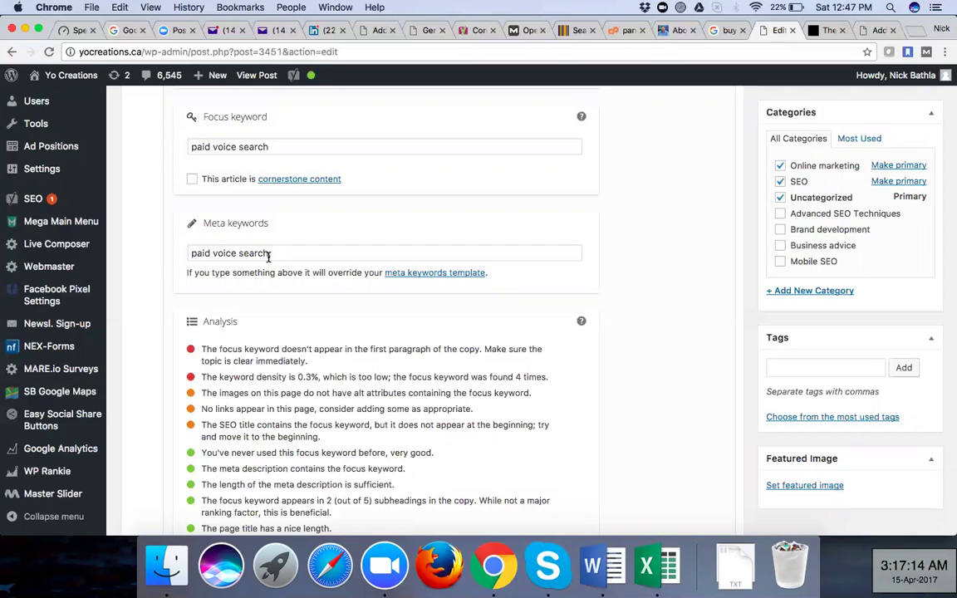
Add a comma after 'paid voice search' in the Yoast Meta keywords field
{"action": "type", "text": ","}
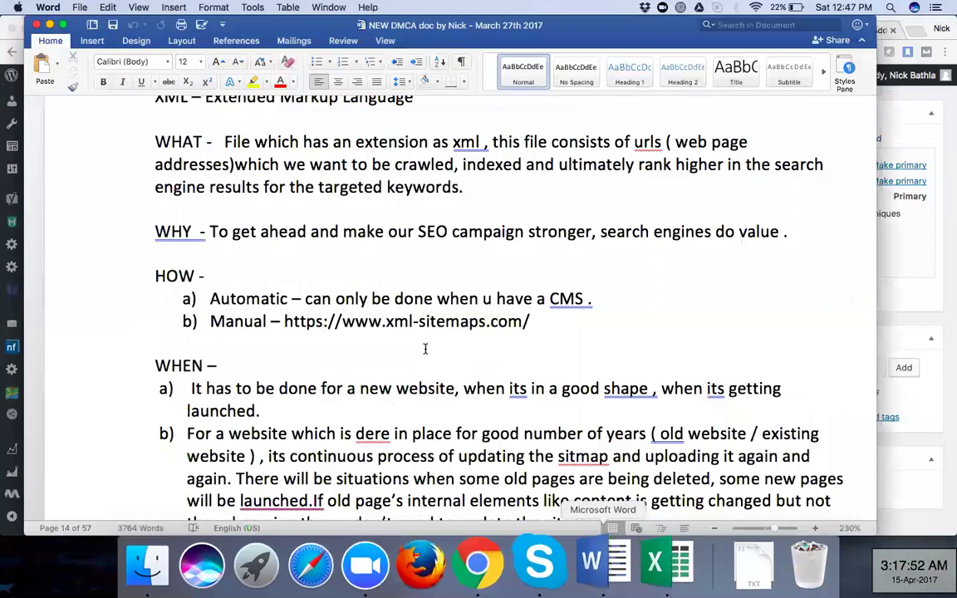
Scroll up from the sitemap section past the PropChill table to the Google results screenshot and meta description code
{"action": "scroll", "coordinate": [425, 349], "scroll_direction": "up", "scroll_amount": 10}
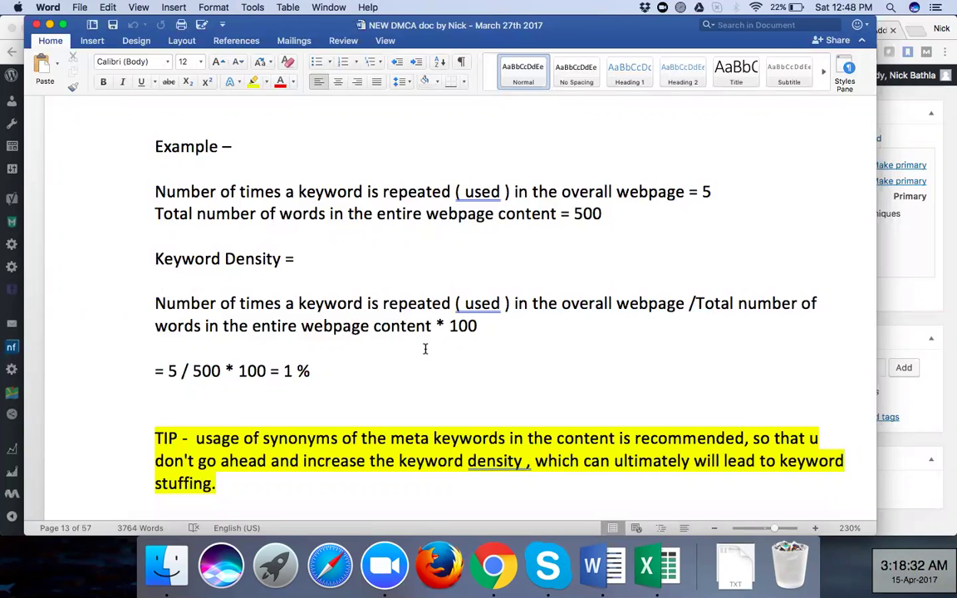
{"action": "scroll", "coordinate": [425, 349], "scroll_direction": "down", "scroll_amount": 10}
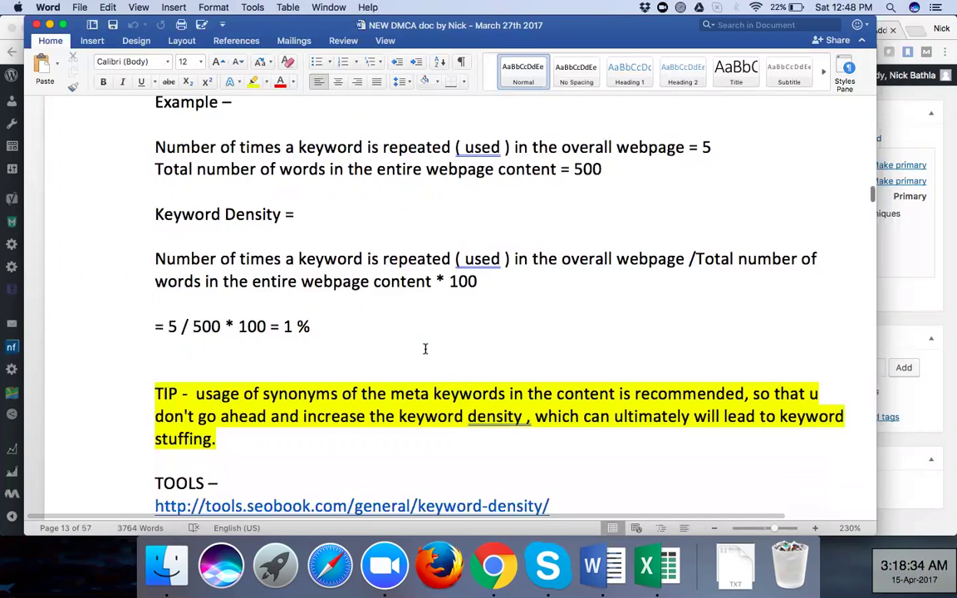
{"action": "scroll", "coordinate": [424, 349], "scroll_direction": "down", "scroll_amount": 5}
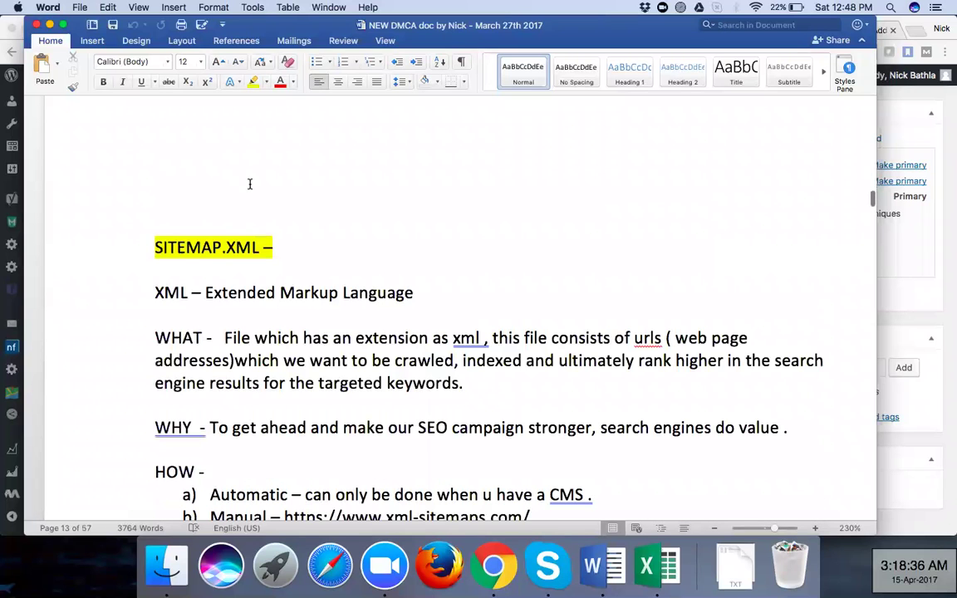
{"action": "scroll", "coordinate": [249, 183], "scroll_direction": "down", "scroll_amount": 6}
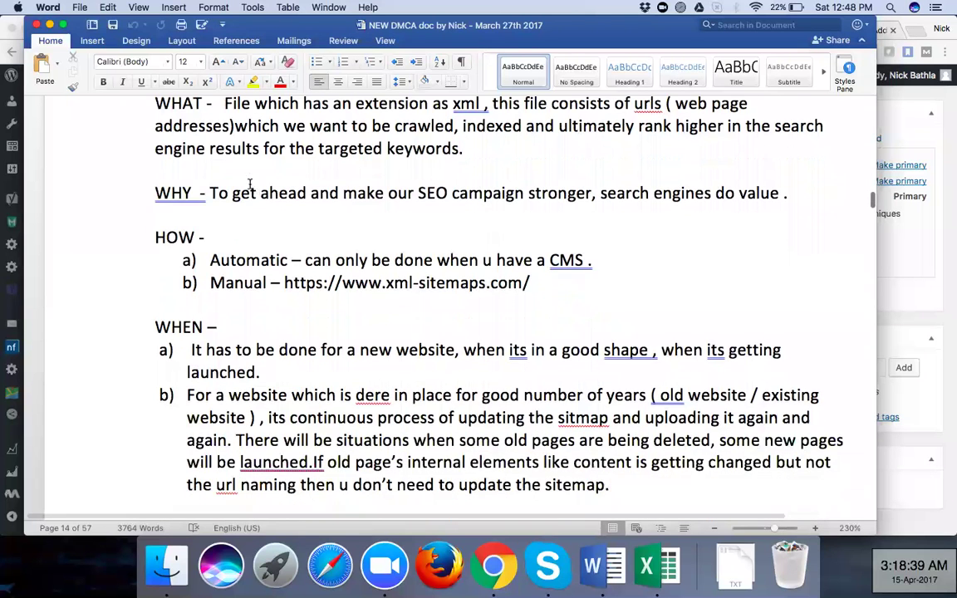
{"action": "scroll", "coordinate": [249, 184], "scroll_direction": "down", "scroll_amount": 5}
{"action": "scroll", "coordinate": [249, 184], "scroll_direction": "down", "scroll_amount": 3}
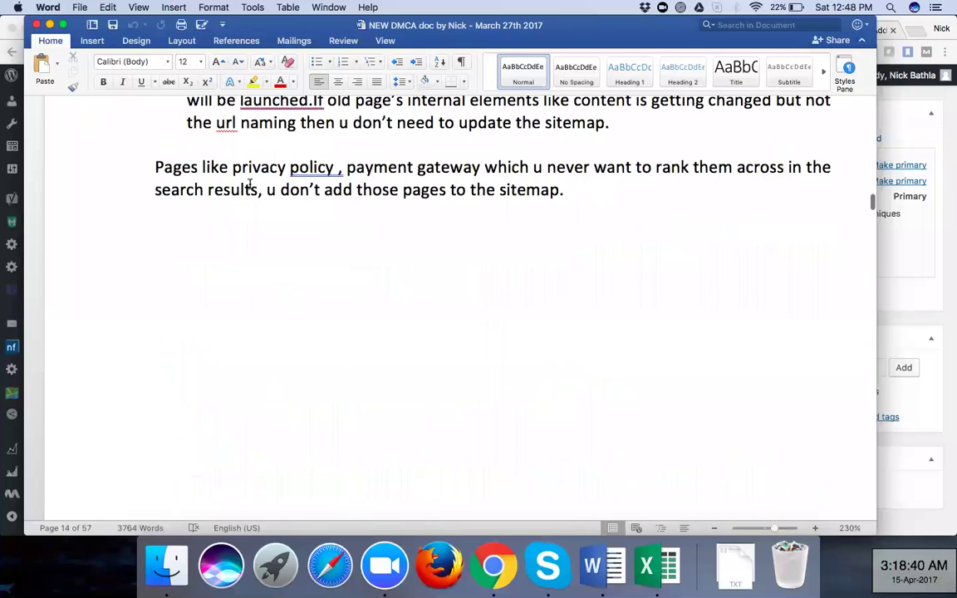
{"action": "scroll", "coordinate": [249, 185], "scroll_direction": "down", "scroll_amount": 4}
{"action": "scroll", "coordinate": [249, 184], "scroll_direction": "up", "scroll_amount": 7}
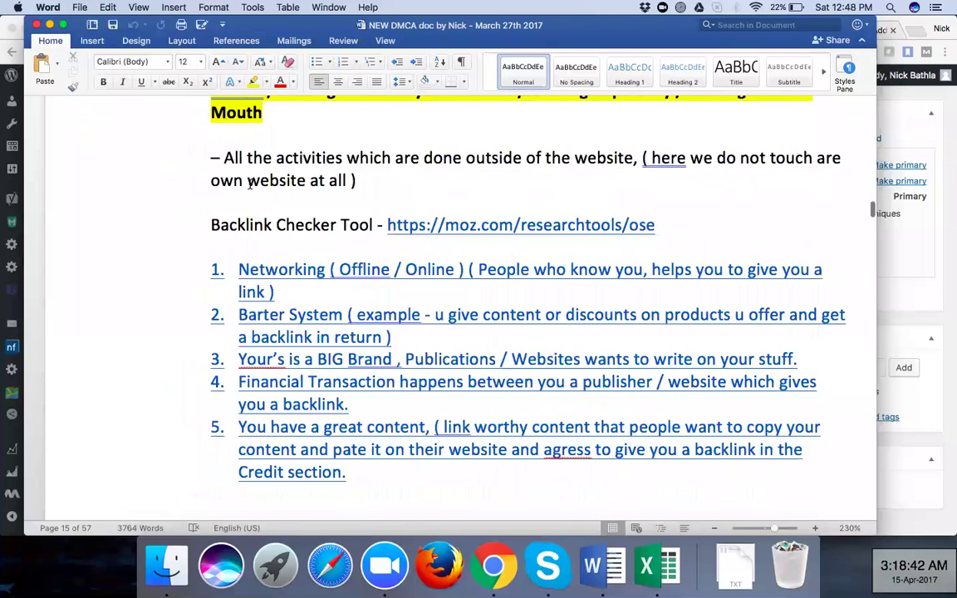
{"action": "scroll", "coordinate": [249, 183], "scroll_direction": "up", "scroll_amount": 4}
{"action": "scroll", "coordinate": [249, 184], "scroll_direction": "up", "scroll_amount": 3}
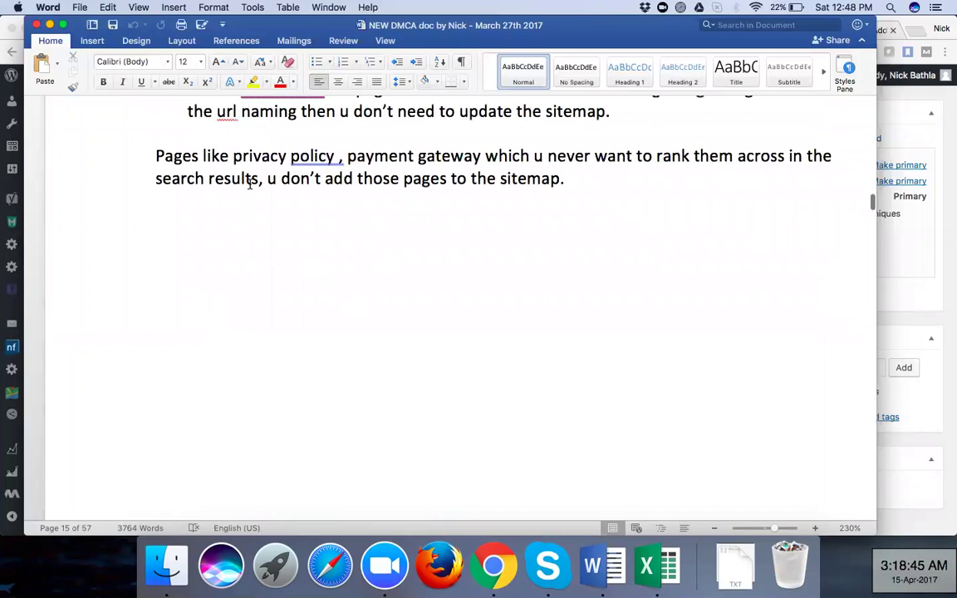
{"action": "scroll", "coordinate": [249, 185], "scroll_direction": "up", "scroll_amount": 5}
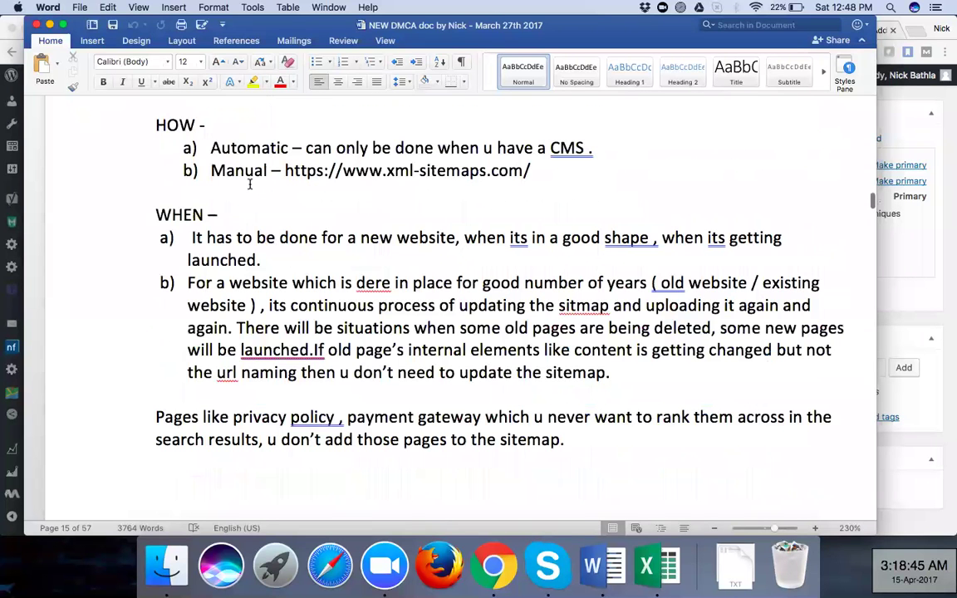
{"action": "scroll", "coordinate": [249, 185], "scroll_direction": "up", "scroll_amount": 2}
{"action": "scroll", "coordinate": [249, 185], "scroll_direction": "up", "scroll_amount": 10}
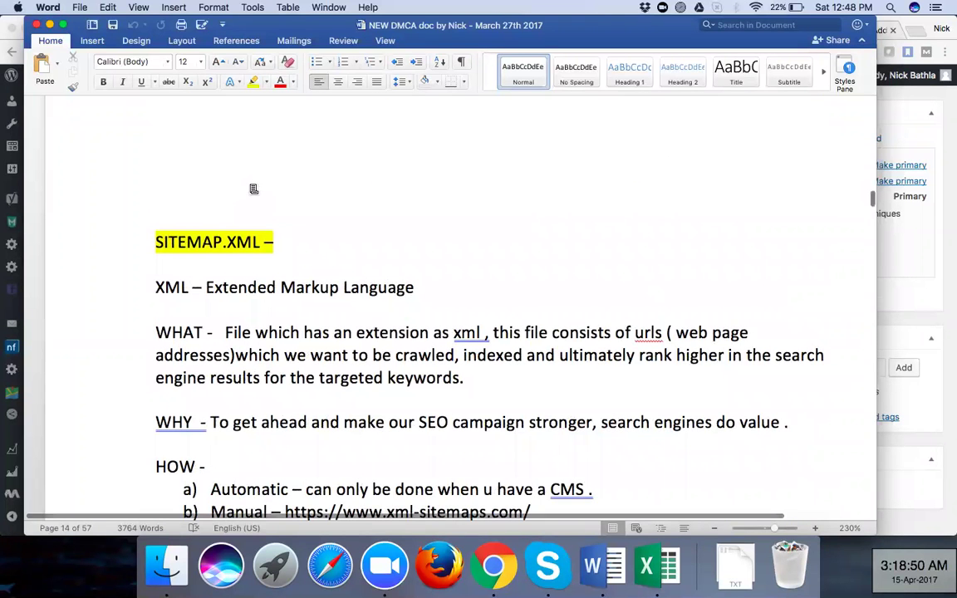
{"action": "scroll", "coordinate": [249, 185], "scroll_direction": "up", "scroll_amount": 3}
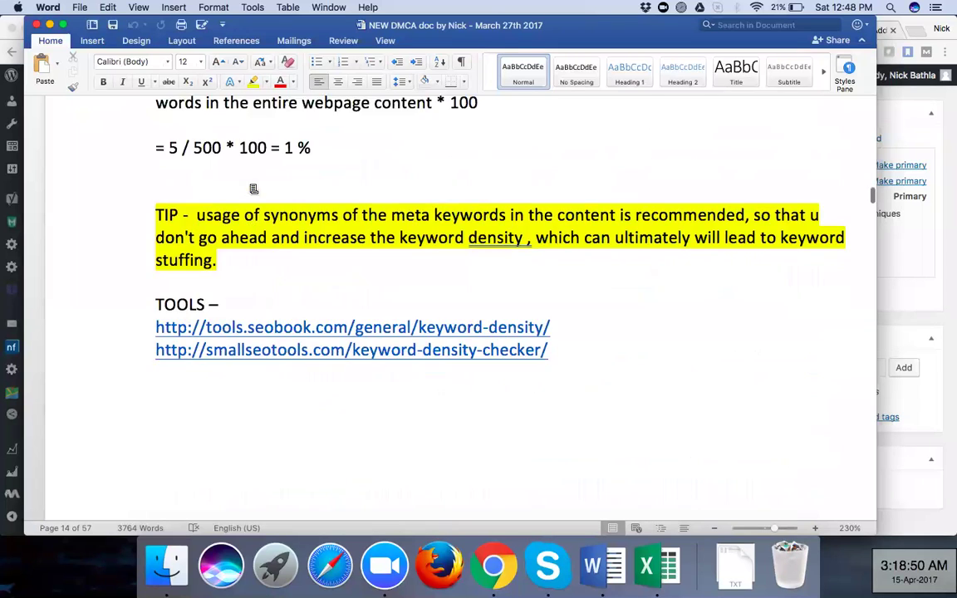
{"action": "scroll", "coordinate": [249, 185], "scroll_direction": "down", "scroll_amount": 10}
{"action": "scroll", "coordinate": [249, 184], "scroll_direction": "down", "scroll_amount": 5}
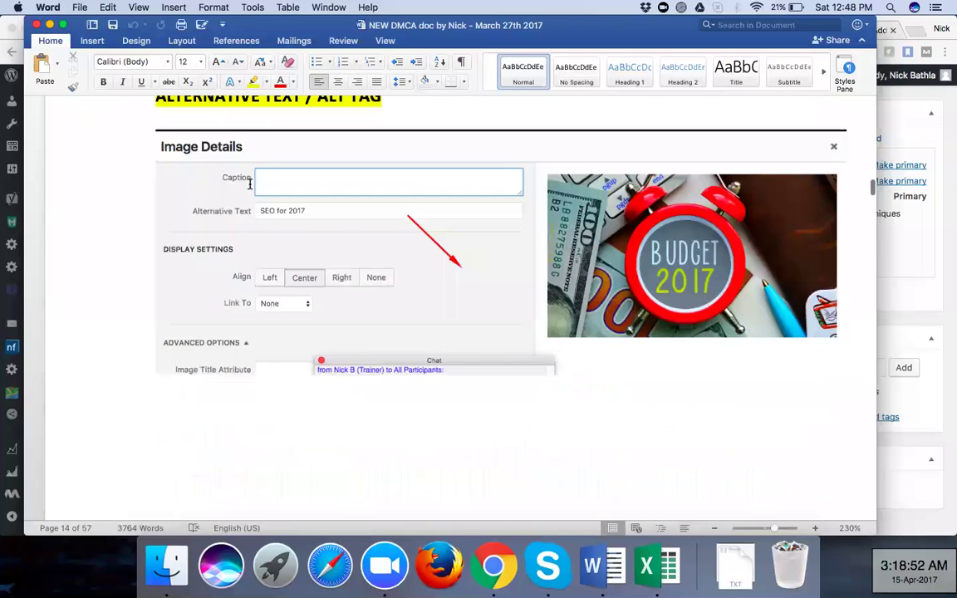
{"action": "scroll", "coordinate": [249, 184], "scroll_direction": "up", "scroll_amount": 2}
{"action": "scroll", "coordinate": [249, 185], "scroll_direction": "up", "scroll_amount": 3}
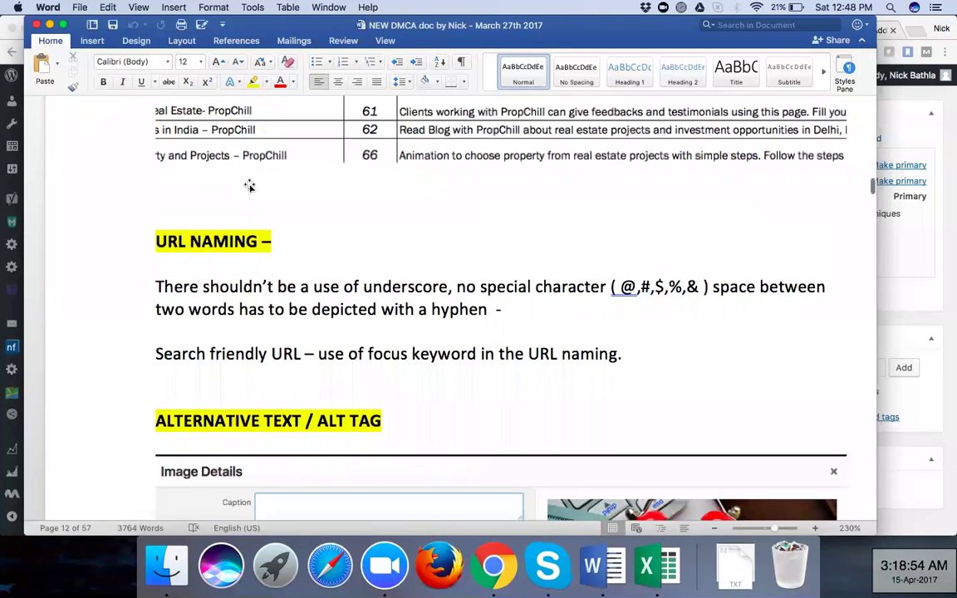
{"action": "scroll", "coordinate": [249, 186], "scroll_direction": "up", "scroll_amount": 1}
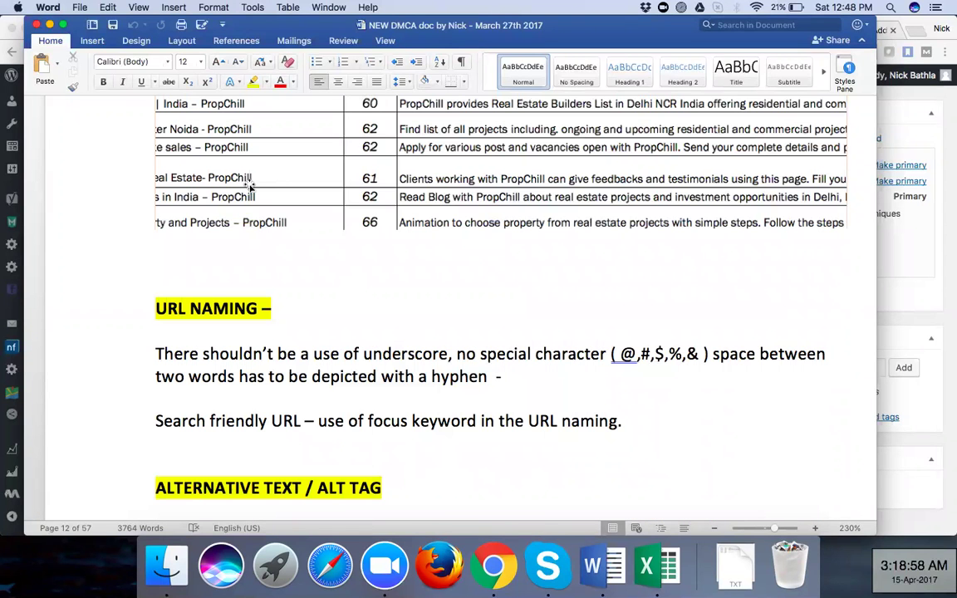
{"action": "scroll", "coordinate": [250, 186], "scroll_direction": "up", "scroll_amount": 2}
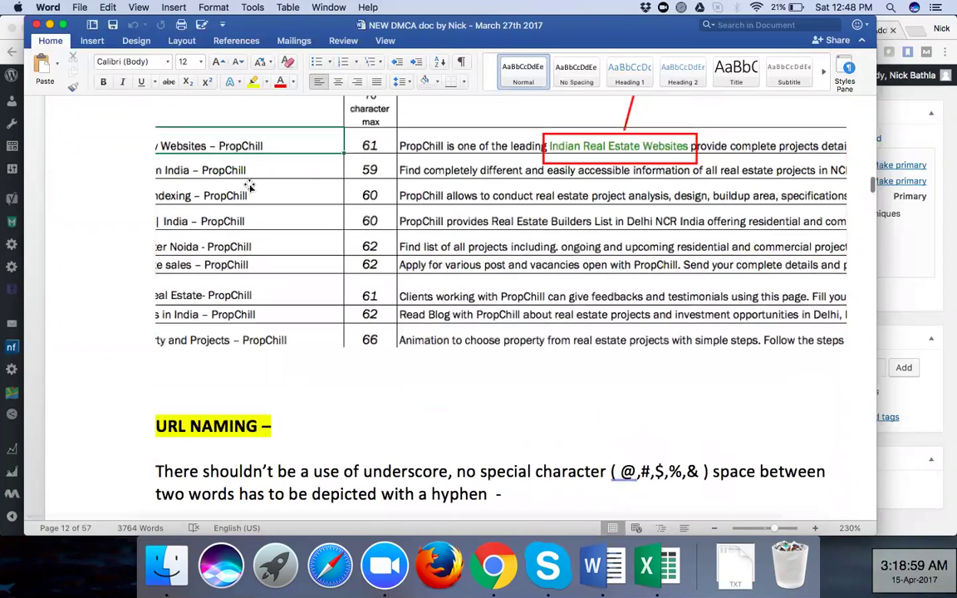
{"action": "scroll", "coordinate": [156, 293], "scroll_direction": "up", "scroll_amount": 3}
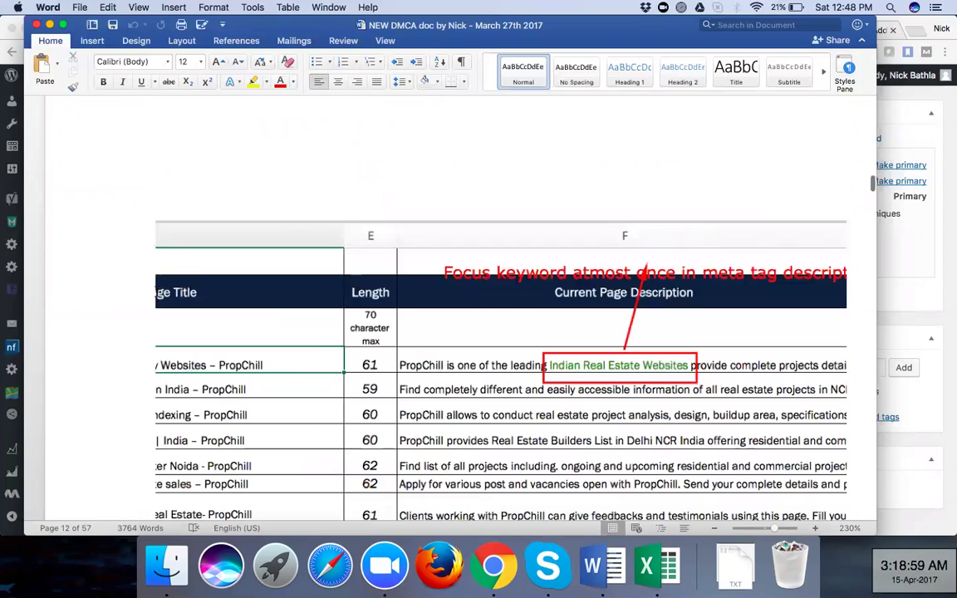
{"action": "scroll", "coordinate": [156, 293], "scroll_direction": "up", "scroll_amount": 5}
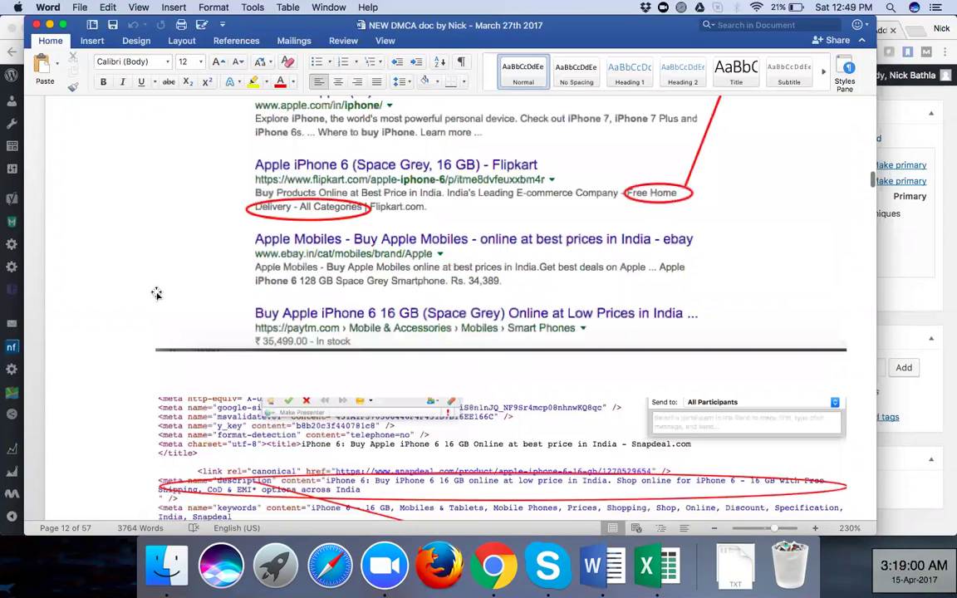
Scroll up from the keyword mapping table to the page 8 source screenshots marked Title Tag and Meta Tag Description
{"action": "scroll", "coordinate": [156, 293], "scroll_direction": "up", "scroll_amount": 1}
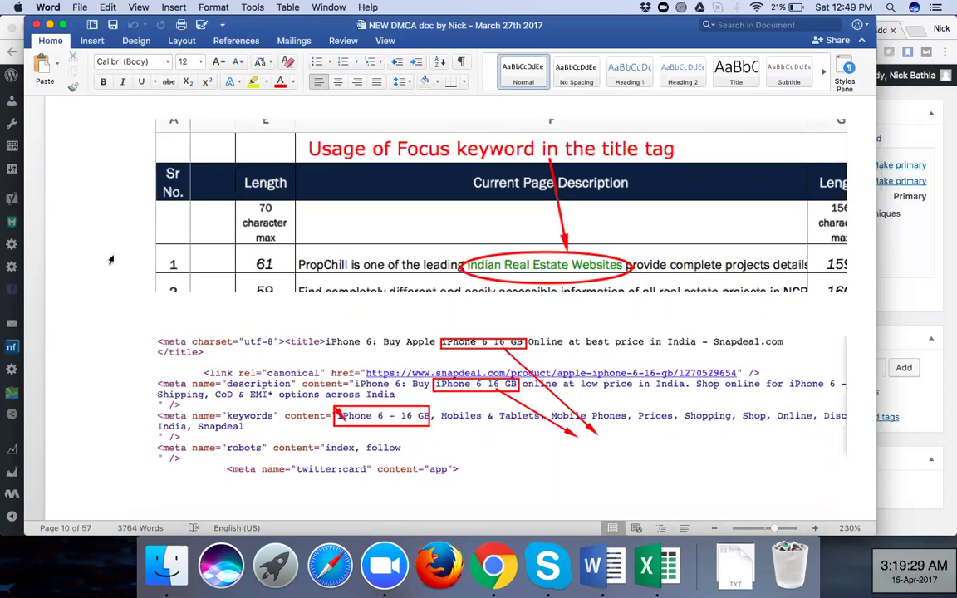
{"action": "scroll", "coordinate": [116, 259], "scroll_direction": "up", "scroll_amount": 3}
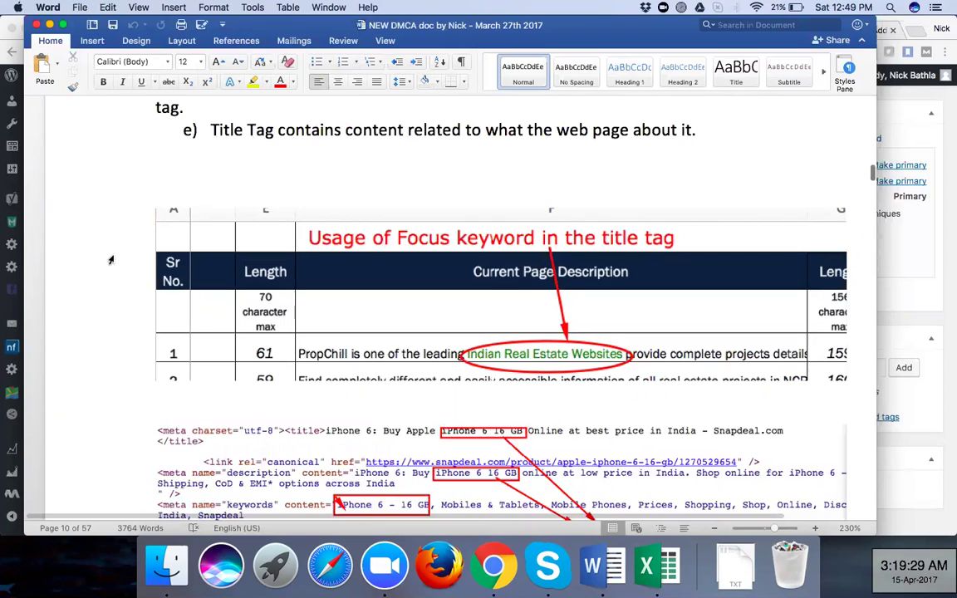
{"action": "scroll", "coordinate": [111, 260], "scroll_direction": "up", "scroll_amount": 2}
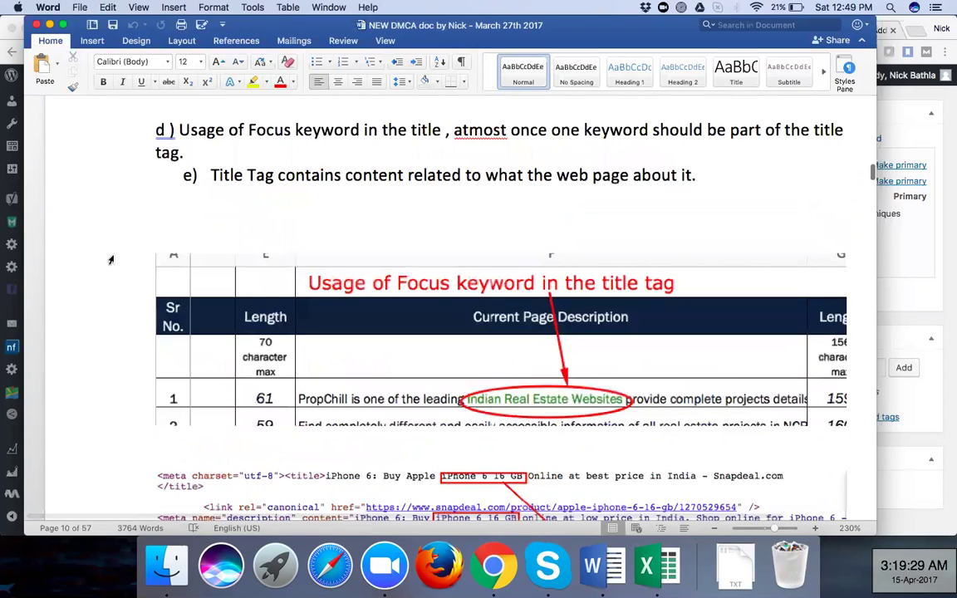
{"action": "scroll", "coordinate": [111, 260], "scroll_direction": "up", "scroll_amount": 2}
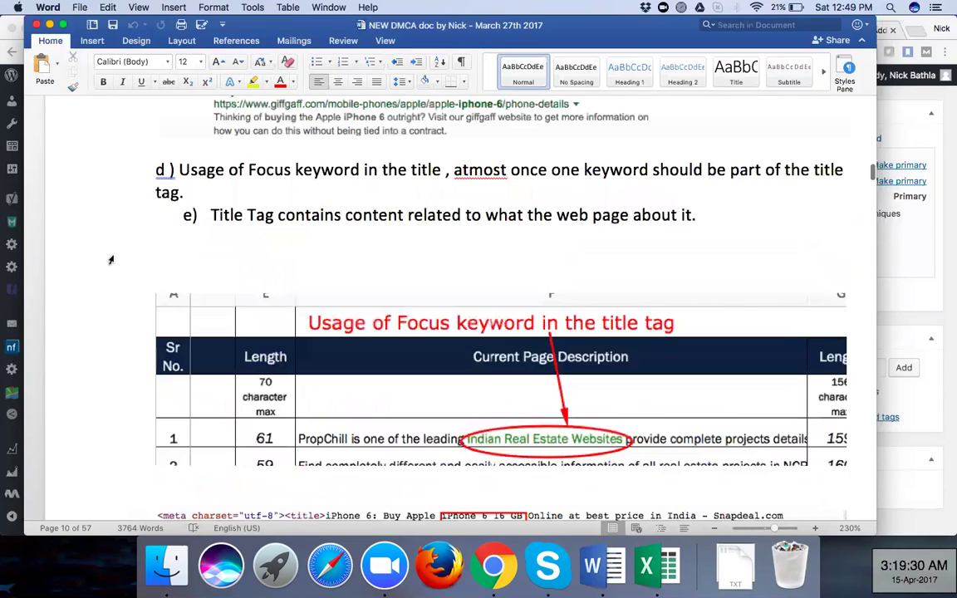
{"action": "scroll", "coordinate": [111, 260], "scroll_direction": "up", "scroll_amount": 10}
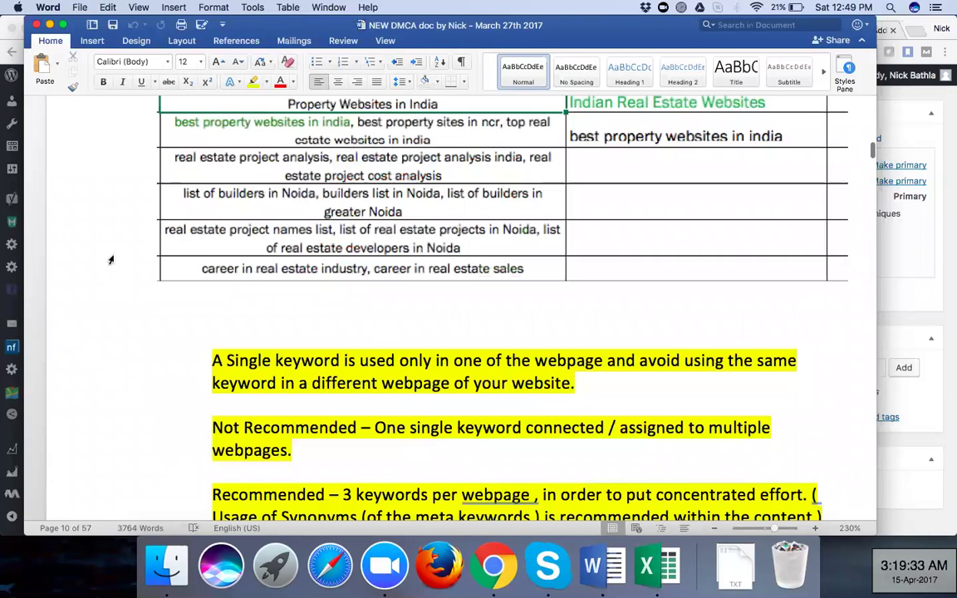
{"action": "scroll", "coordinate": [111, 260], "scroll_direction": "up", "scroll_amount": 10}
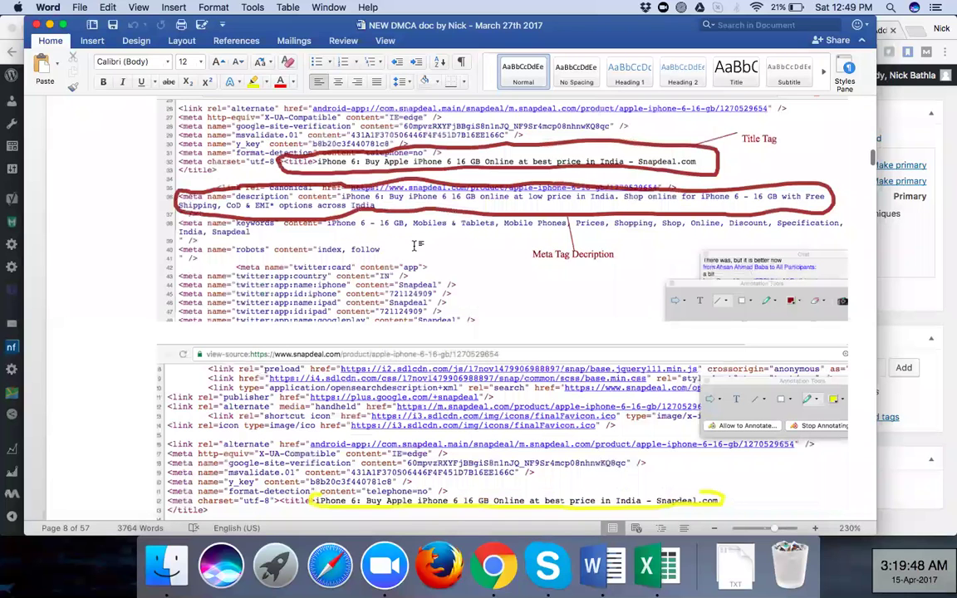
Scroll down past the Title Tag points and search-result examples to the 'd) Usage of Focus keyword' note
{"action": "scroll", "coordinate": [415, 246], "scroll_direction": "down", "scroll_amount": 10}
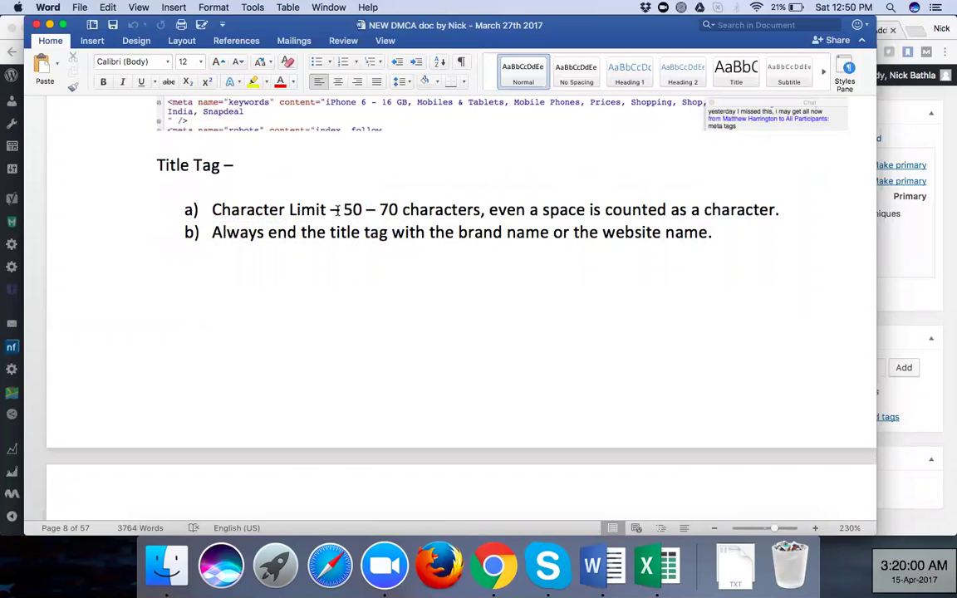
{"action": "scroll", "coordinate": [383, 219], "scroll_direction": "down", "scroll_amount": 2}
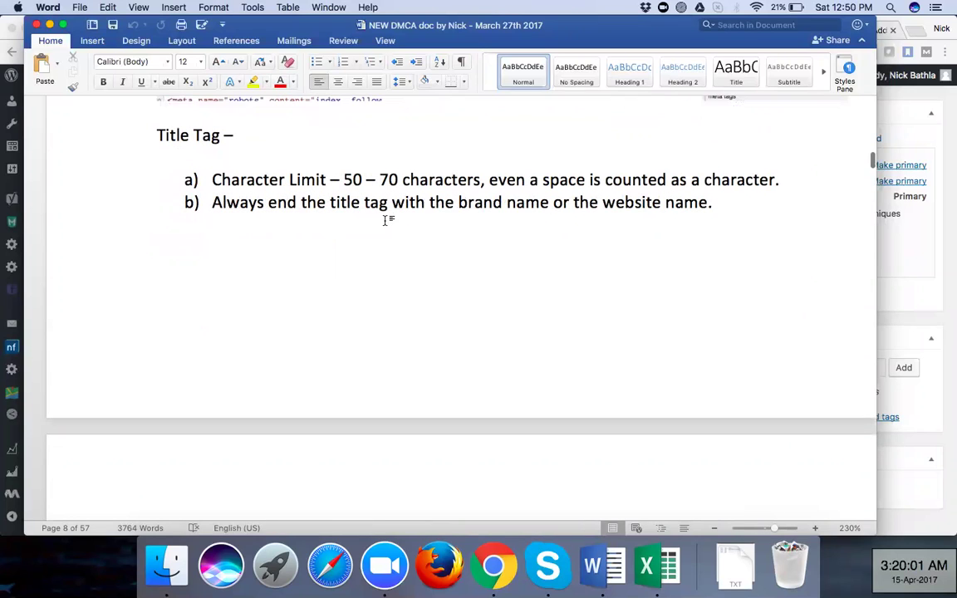
{"action": "scroll", "coordinate": [385, 220], "scroll_direction": "down", "scroll_amount": 1}
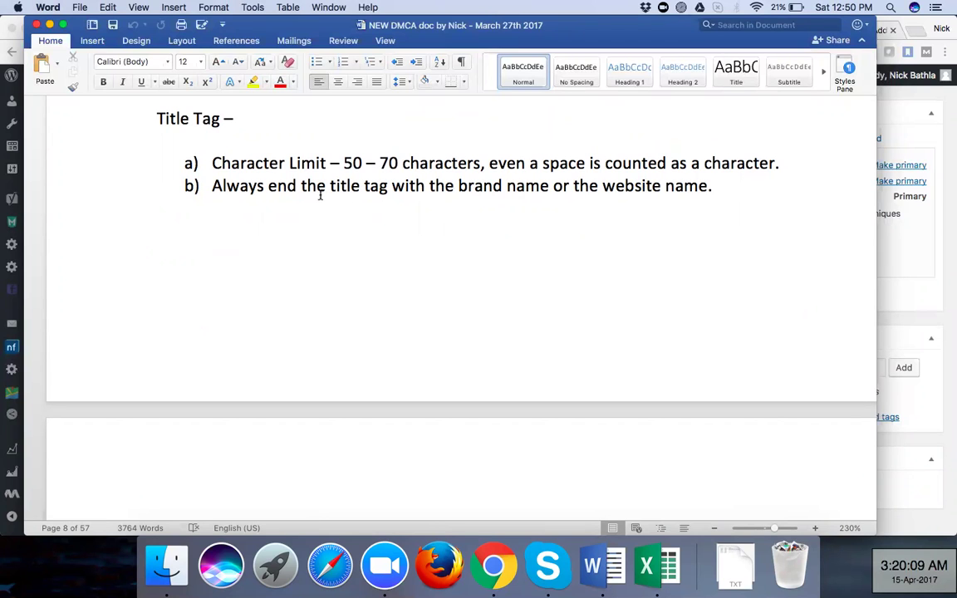
{"action": "scroll", "coordinate": [315, 250], "scroll_direction": "down", "scroll_amount": 3}
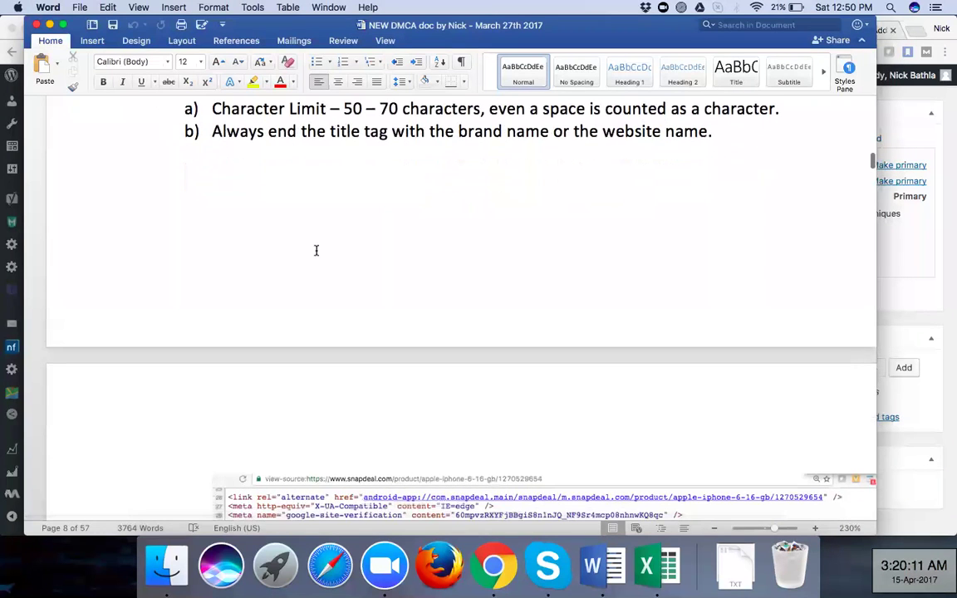
{"action": "scroll", "coordinate": [316, 252], "scroll_direction": "down", "scroll_amount": 5}
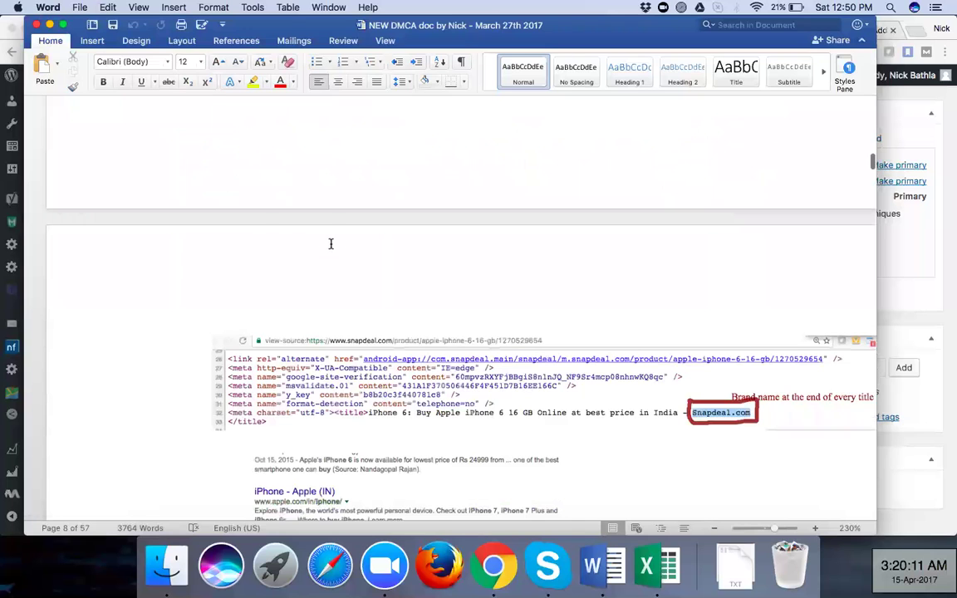
{"action": "scroll", "coordinate": [316, 250], "scroll_direction": "down", "scroll_amount": 10}
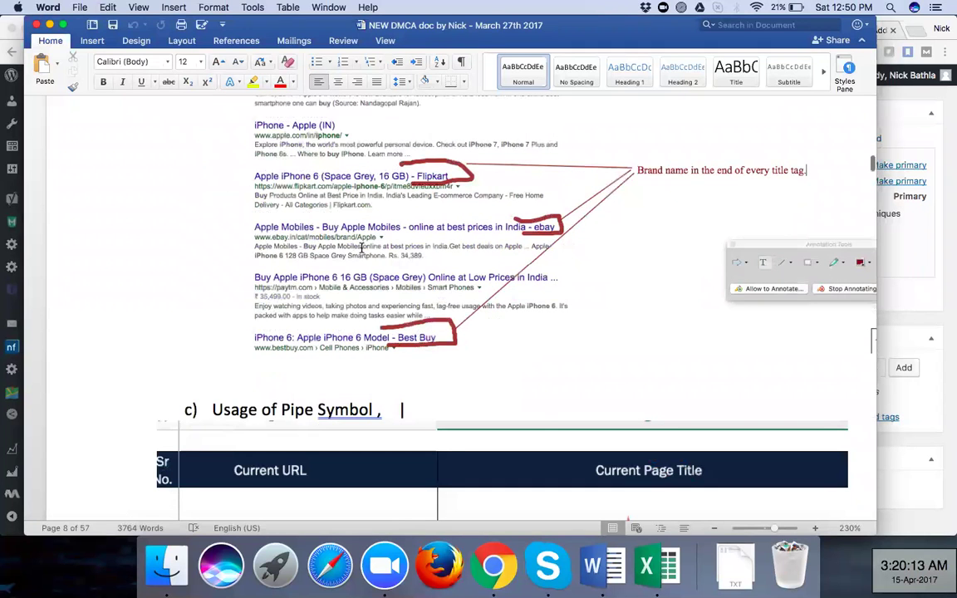
{"action": "scroll", "coordinate": [362, 249], "scroll_direction": "down", "scroll_amount": 15}
{"action": "scroll", "coordinate": [362, 250], "scroll_direction": "down", "scroll_amount": 2}
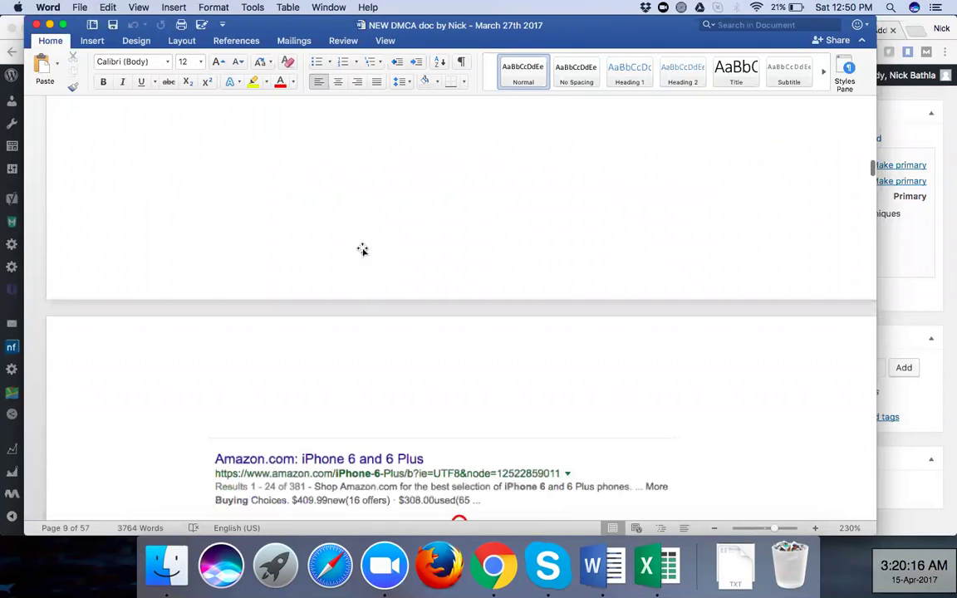
{"action": "scroll", "coordinate": [361, 247], "scroll_direction": "down", "scroll_amount": 5}
Scroll through the meta description notes and PropChill table to the URL NAMING and ALTERNATIVE TEXT / ALT TAG sections
{"action": "scroll", "coordinate": [424, 229], "scroll_direction": "down", "scroll_amount": 15}
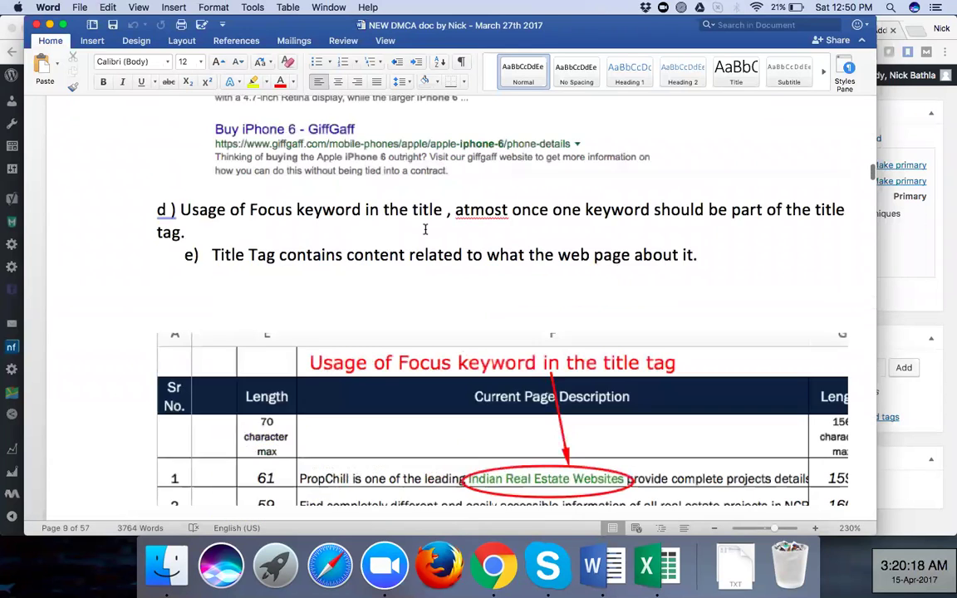
{"action": "scroll", "coordinate": [425, 230], "scroll_direction": "down", "scroll_amount": 1}
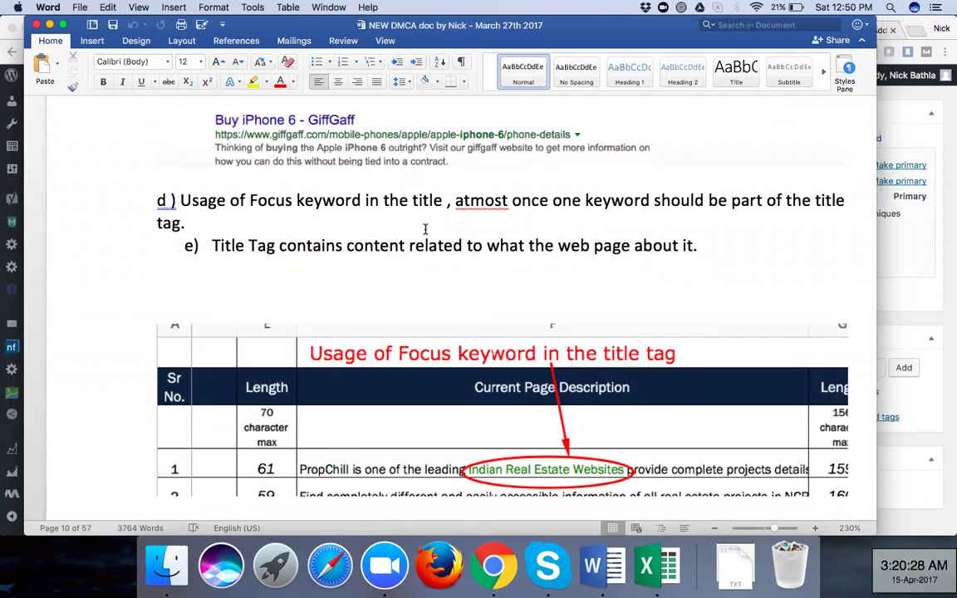
{"action": "scroll", "coordinate": [425, 229], "scroll_direction": "down", "scroll_amount": 1}
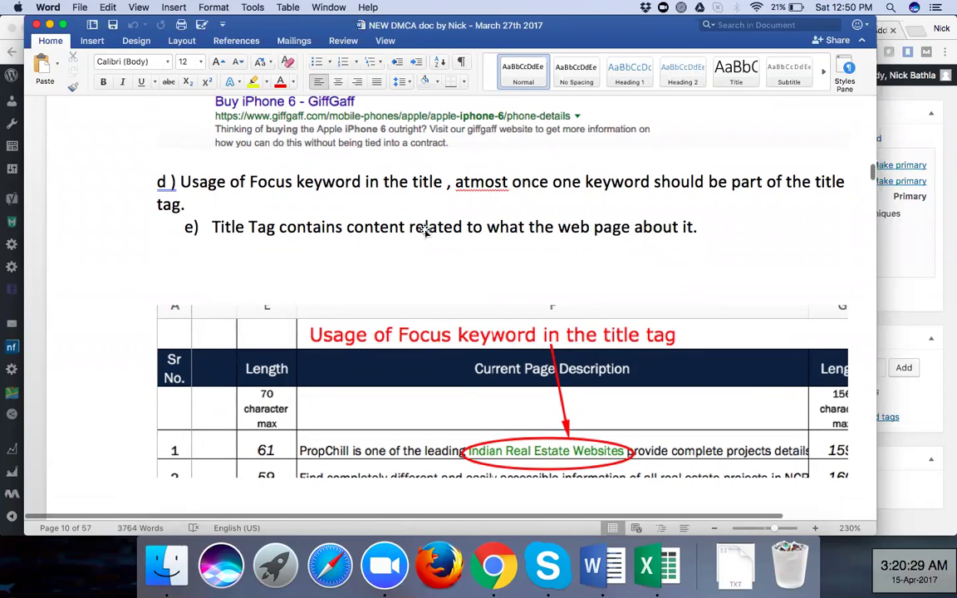
{"action": "scroll", "coordinate": [424, 229], "scroll_direction": "down", "scroll_amount": 1}
{"action": "scroll", "coordinate": [424, 229], "scroll_direction": "down", "scroll_amount": 5}
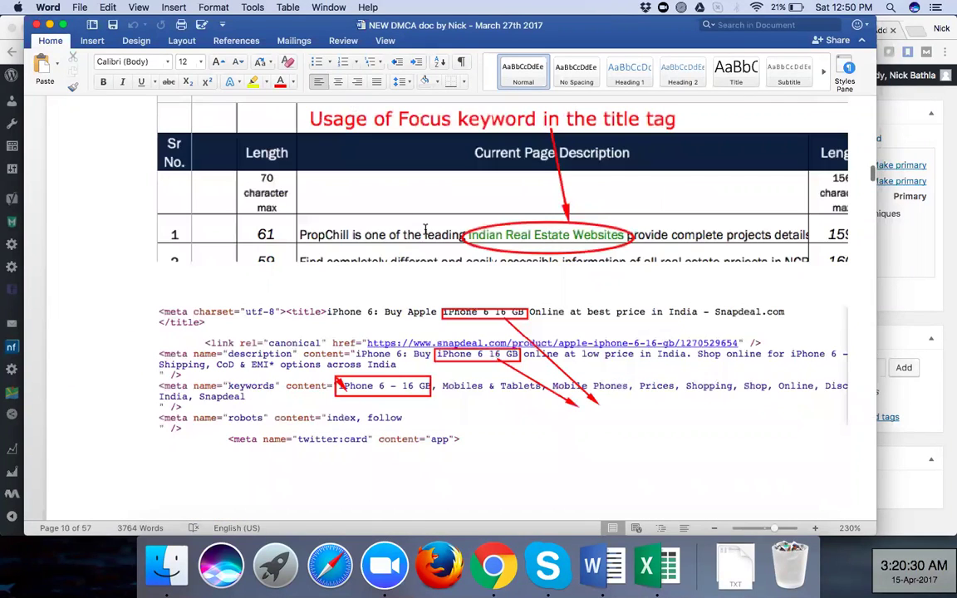
{"action": "scroll", "coordinate": [425, 229], "scroll_direction": "up", "scroll_amount": 3}
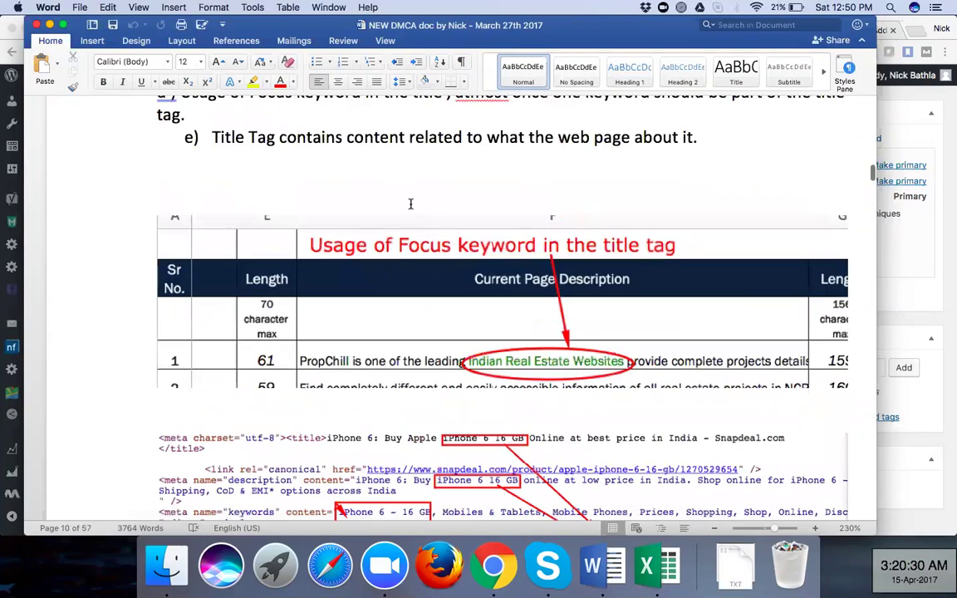
{"action": "scroll", "coordinate": [543, 219], "scroll_direction": "up", "scroll_amount": 2}
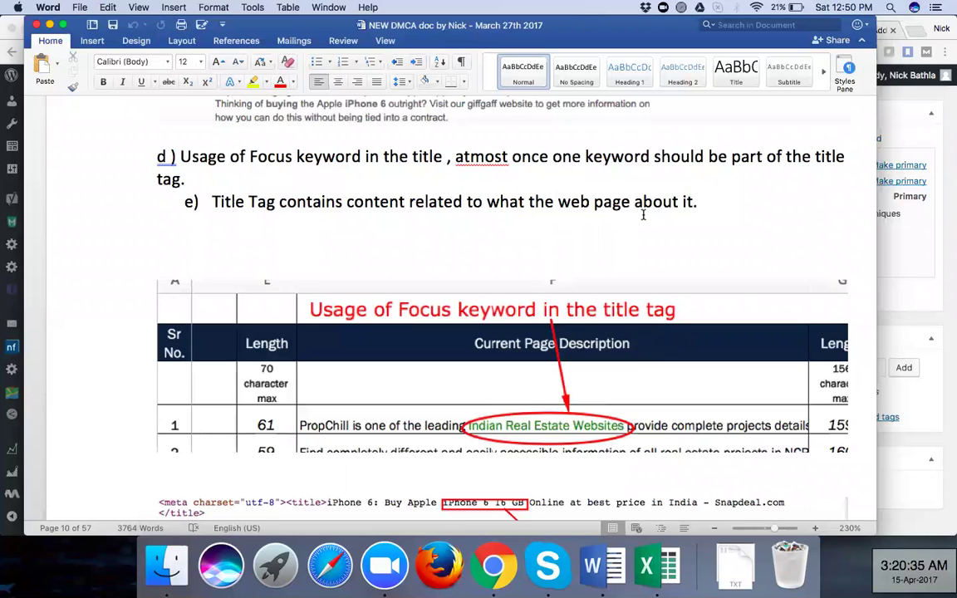
{"action": "scroll", "coordinate": [498, 191], "scroll_direction": "down", "scroll_amount": 2}
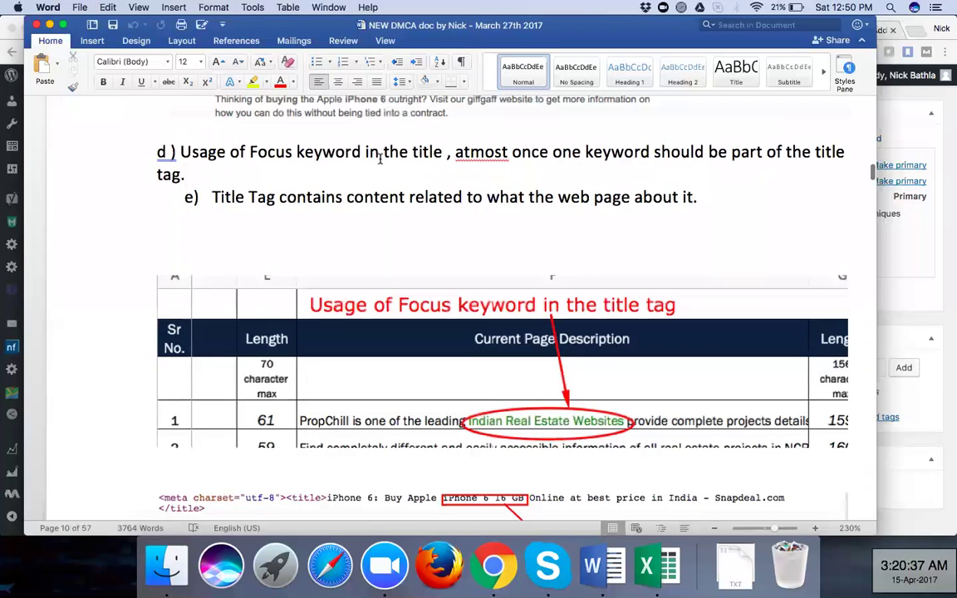
{"action": "scroll", "coordinate": [332, 167], "scroll_direction": "down", "scroll_amount": 3}
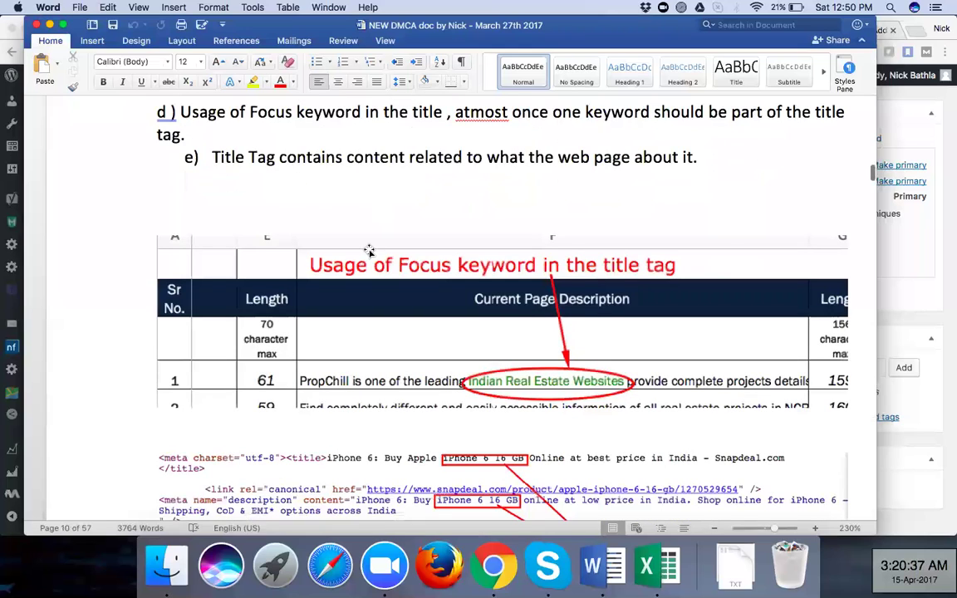
{"action": "scroll", "coordinate": [369, 251], "scroll_direction": "down", "scroll_amount": 15}
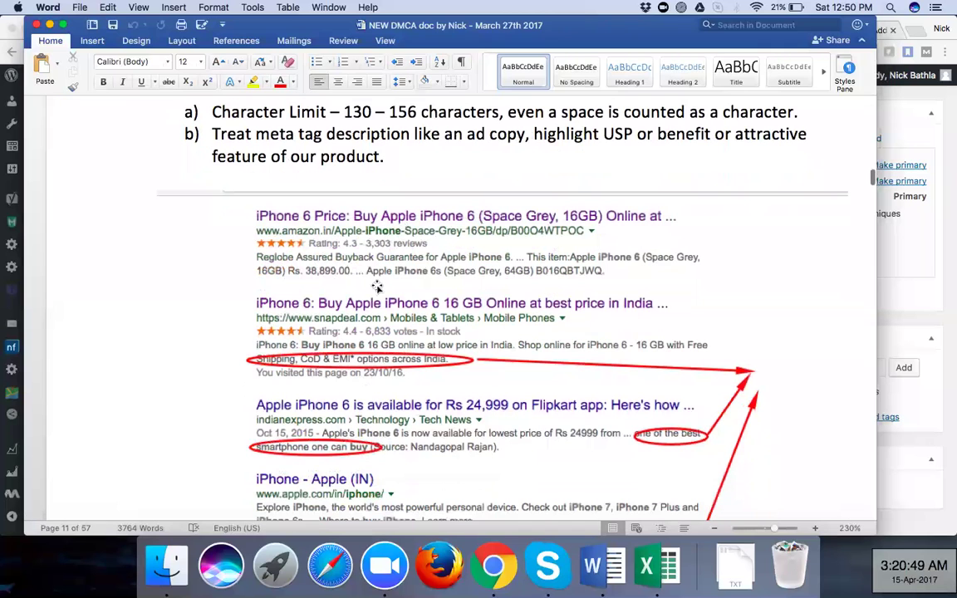
{"action": "scroll", "coordinate": [377, 286], "scroll_direction": "down", "scroll_amount": 3}
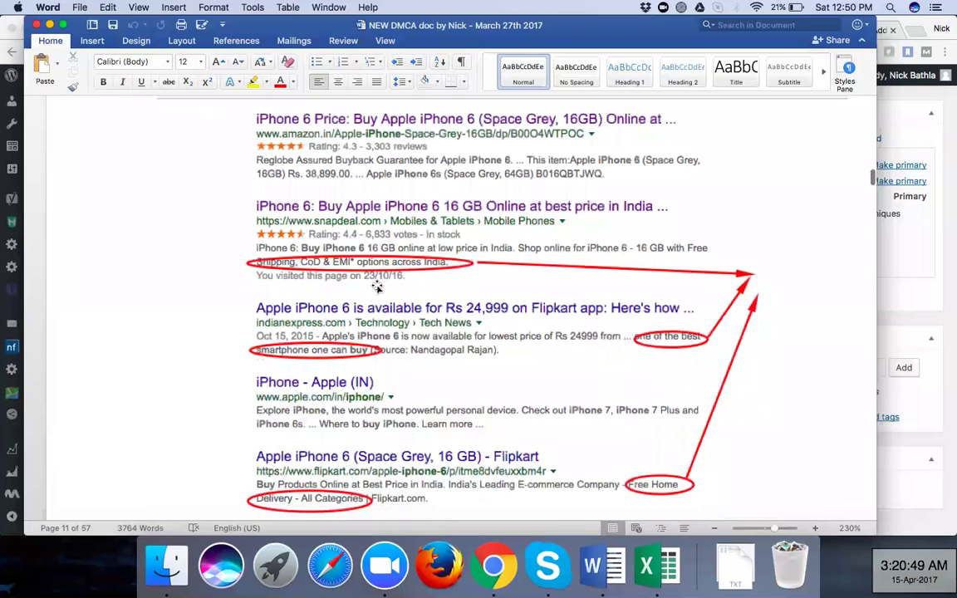
{"action": "scroll", "coordinate": [342, 257], "scroll_direction": "down", "scroll_amount": 10}
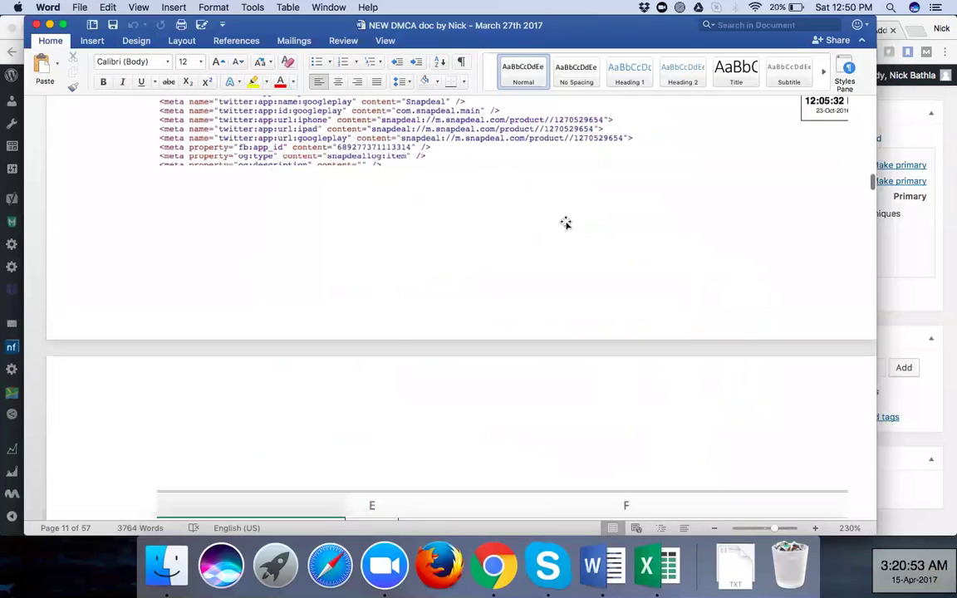
{"action": "scroll", "coordinate": [468, 310], "scroll_direction": "down", "scroll_amount": 10}
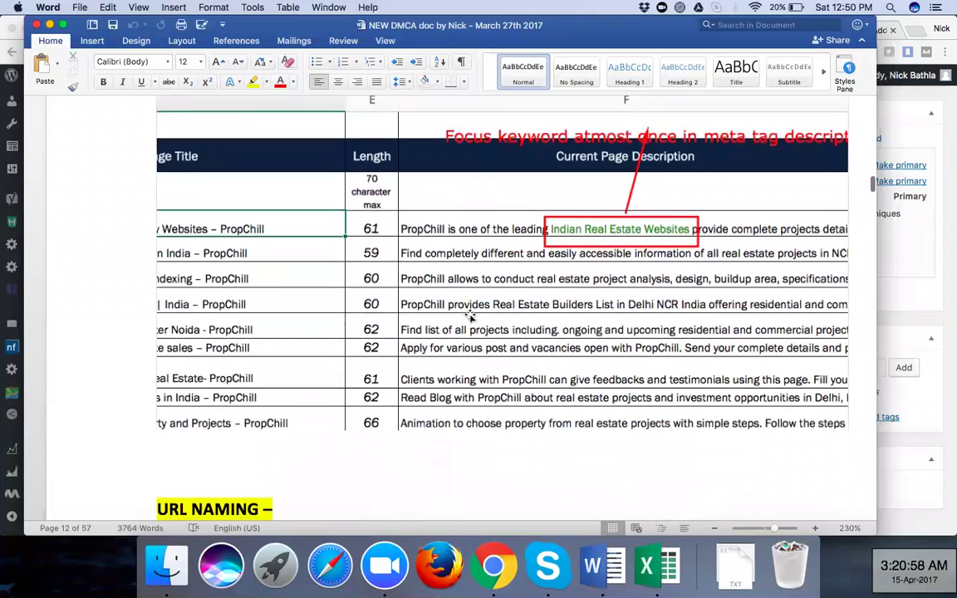
{"action": "scroll", "coordinate": [470, 317], "scroll_direction": "down", "scroll_amount": 2}
{"action": "scroll", "coordinate": [470, 314], "scroll_direction": "down", "scroll_amount": 1}
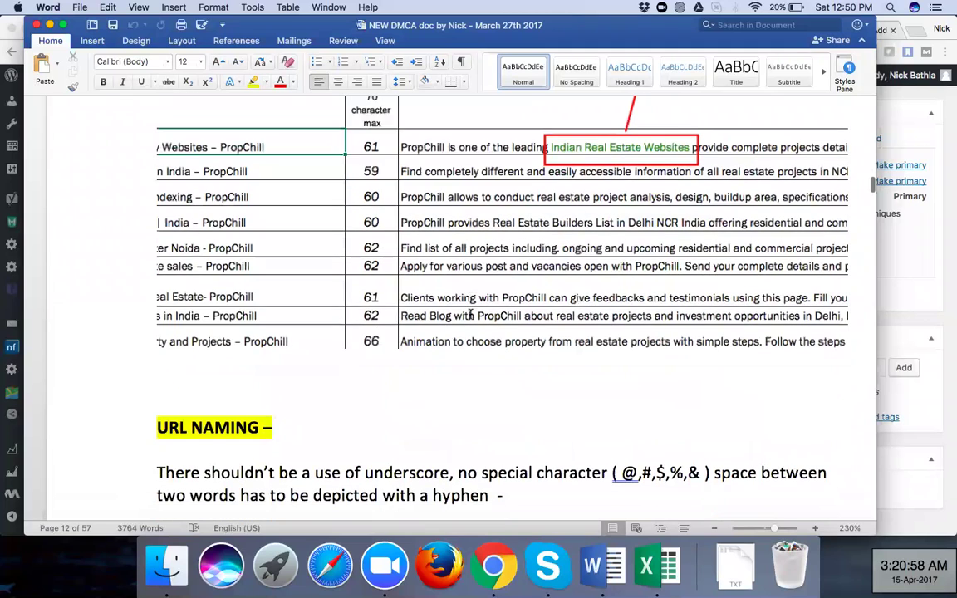
{"action": "scroll", "coordinate": [470, 314], "scroll_direction": "down", "scroll_amount": 10}
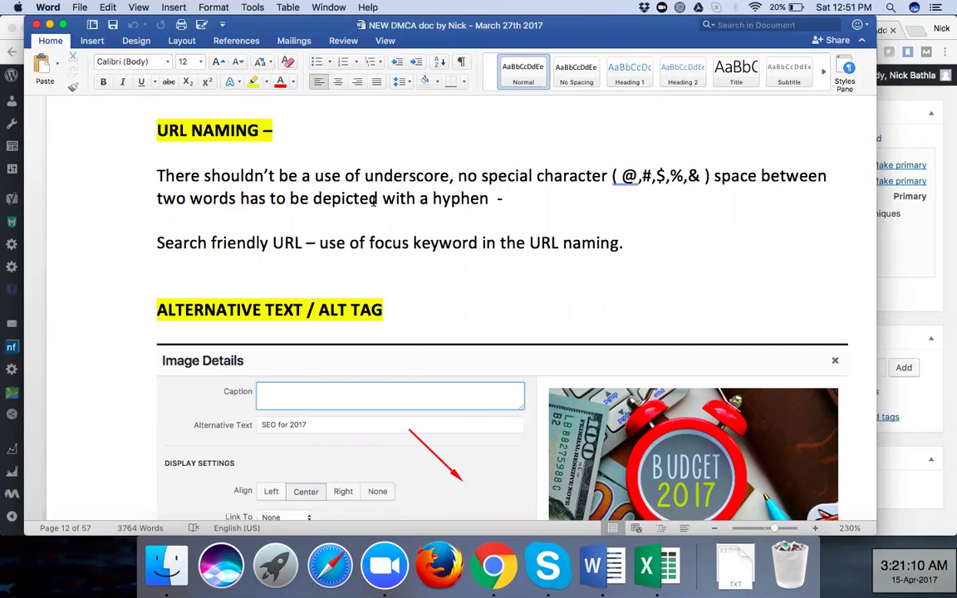
{"action": "scroll", "coordinate": [373, 200], "scroll_direction": "down", "scroll_amount": 2}
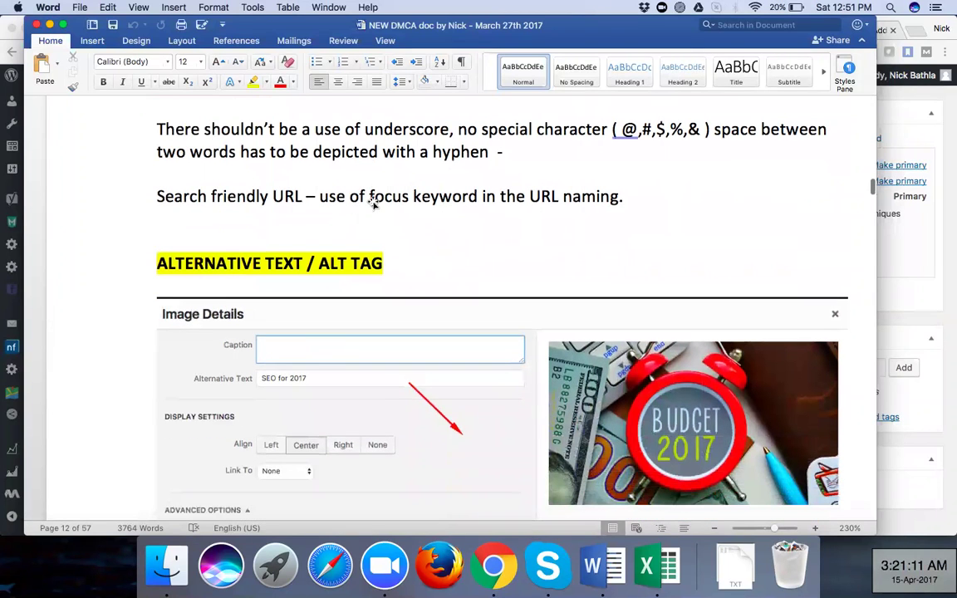
{"action": "scroll", "coordinate": [521, 288], "scroll_direction": "down", "scroll_amount": 5}
{"action": "scroll", "coordinate": [540, 336], "scroll_direction": "down", "scroll_amount": 1}
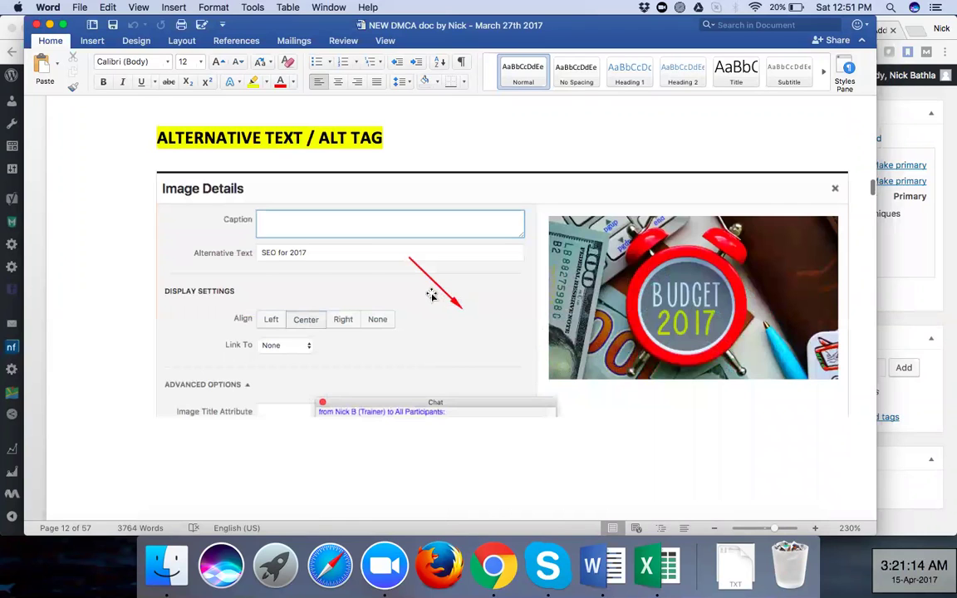
{"action": "scroll", "coordinate": [431, 295], "scroll_direction": "down", "scroll_amount": 3}
{"action": "scroll", "coordinate": [431, 295], "scroll_direction": "down", "scroll_amount": 4}
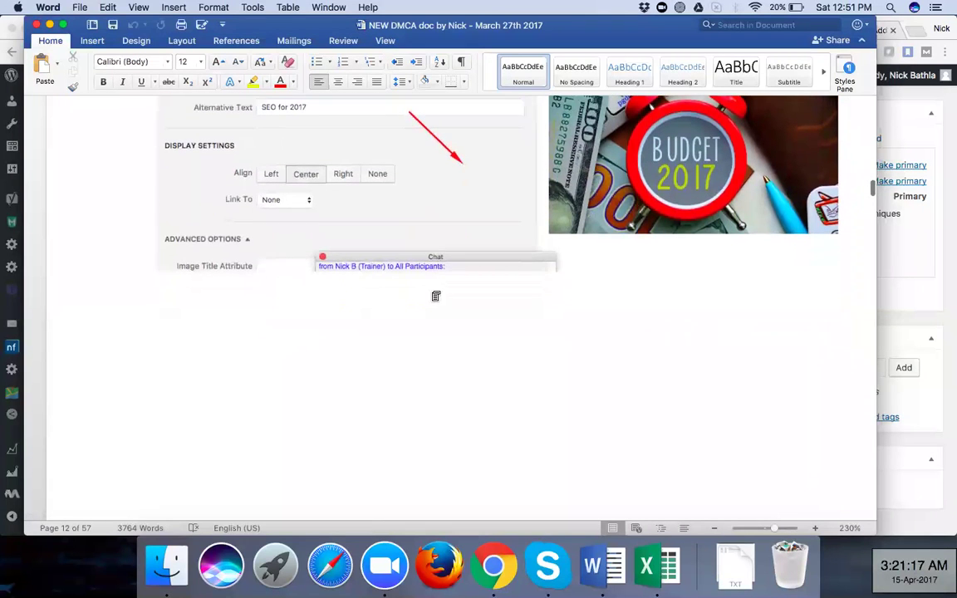
{"action": "scroll", "coordinate": [431, 295], "scroll_direction": "down", "scroll_amount": 4}
{"action": "scroll", "coordinate": [431, 295], "scroll_direction": "down", "scroll_amount": 7}
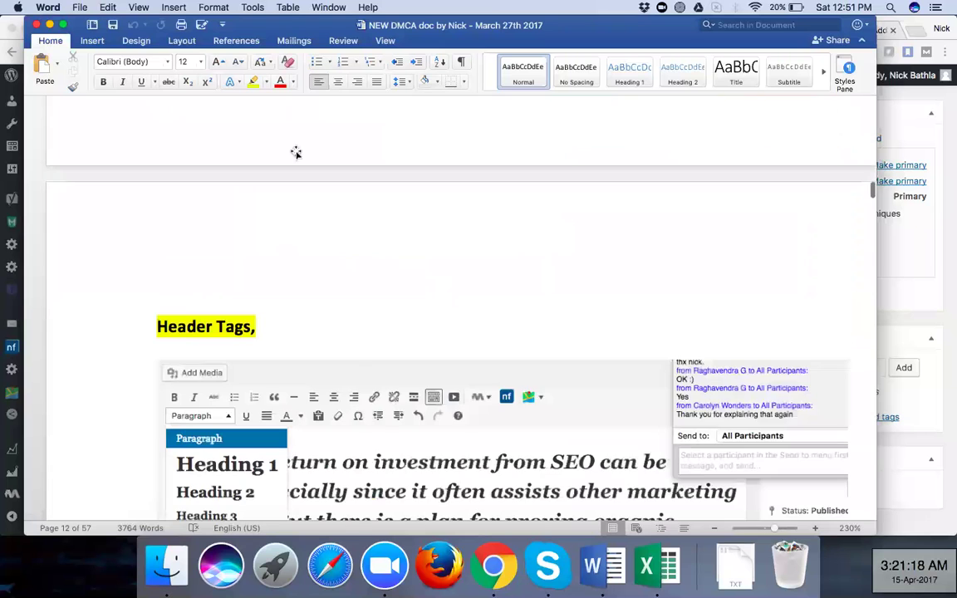
{"action": "scroll", "coordinate": [355, 353], "scroll_direction": "down", "scroll_amount": 5}
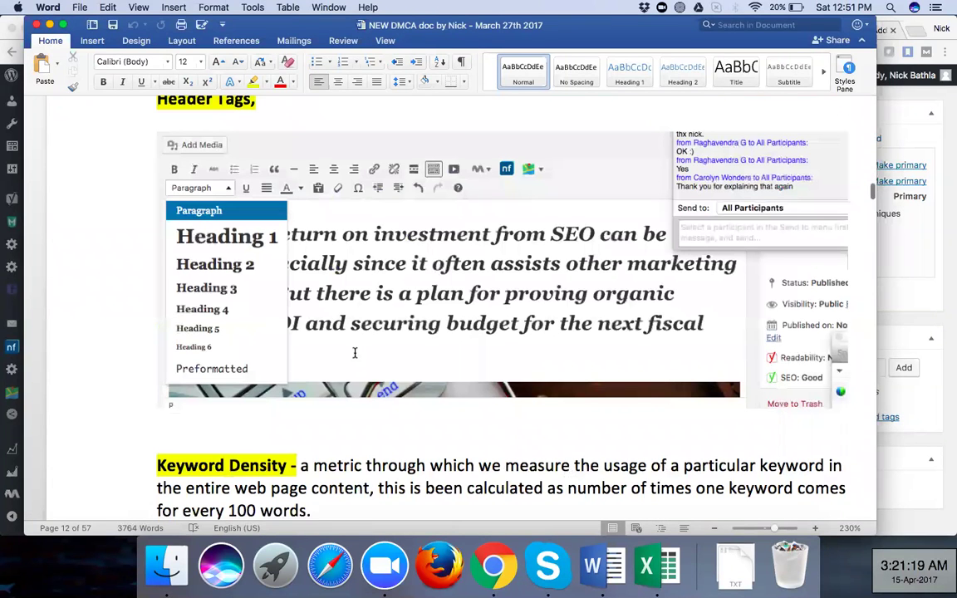
{"action": "scroll", "coordinate": [355, 353], "scroll_direction": "down", "scroll_amount": 5}
{"action": "scroll", "coordinate": [355, 353], "scroll_direction": "down", "scroll_amount": 3}
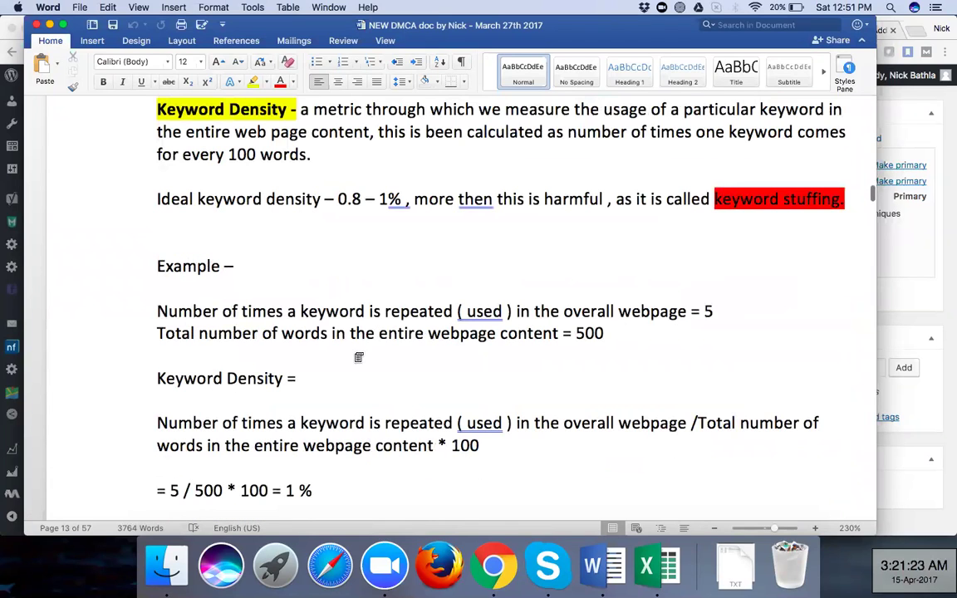
{"action": "scroll", "coordinate": [354, 353], "scroll_direction": "down", "scroll_amount": 8}
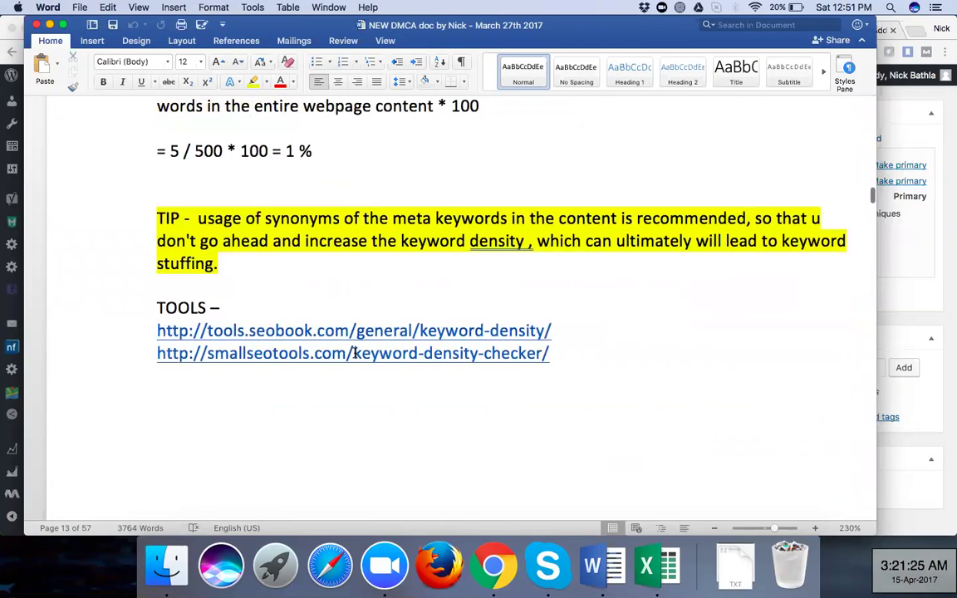
{"action": "scroll", "coordinate": [355, 353], "scroll_direction": "down", "scroll_amount": 8}
{"action": "scroll", "coordinate": [354, 354], "scroll_direction": "down", "scroll_amount": 6}
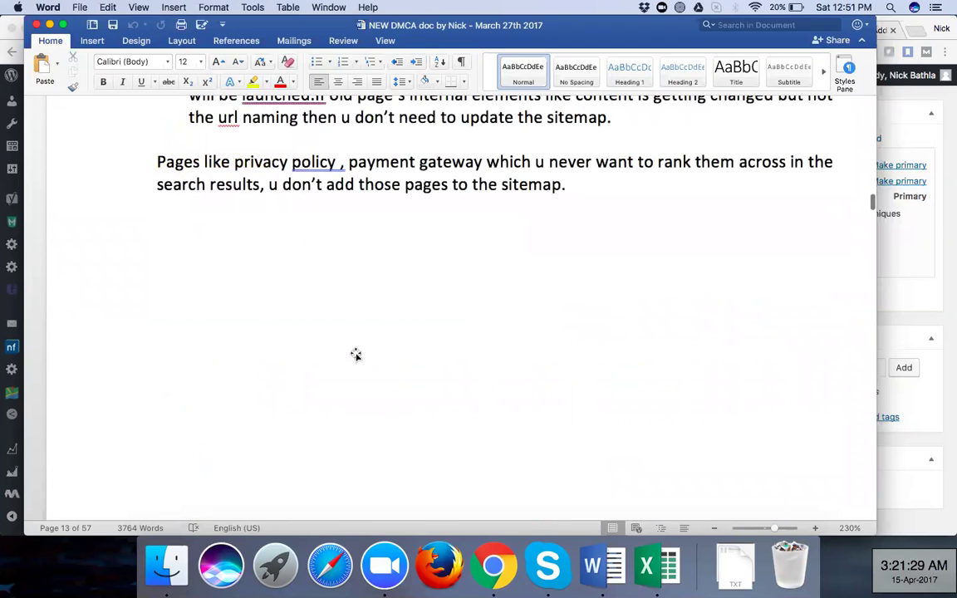
{"action": "scroll", "coordinate": [355, 353], "scroll_direction": "down", "scroll_amount": 6}
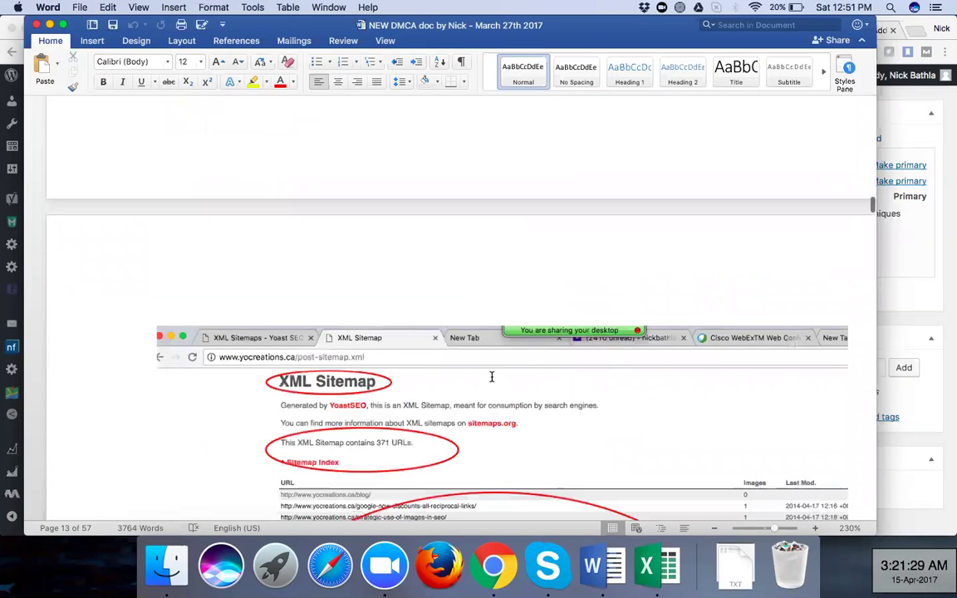
{"action": "scroll", "coordinate": [491, 378], "scroll_direction": "down", "scroll_amount": 12}
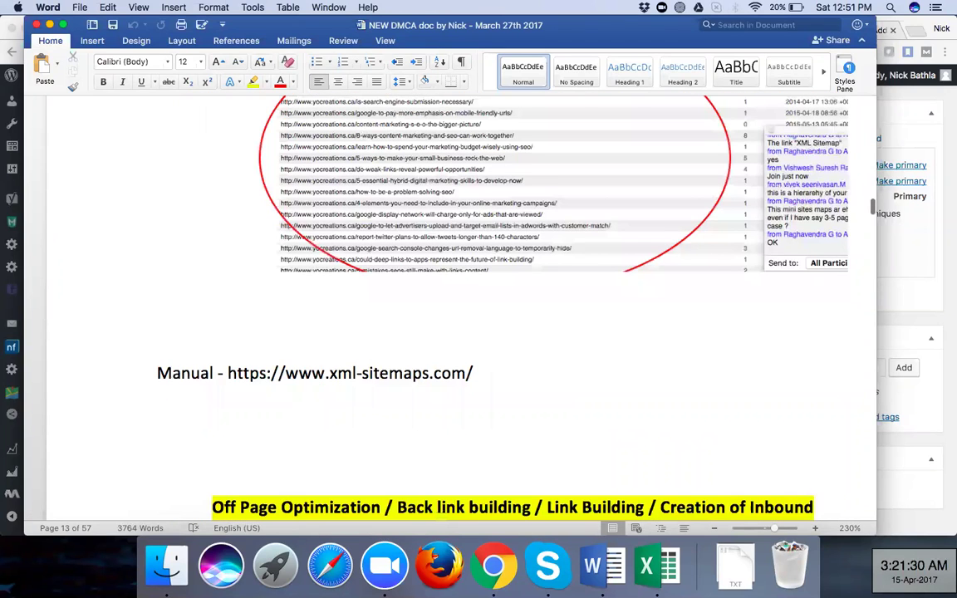
Turn the xml-sitemaps.com address into a hyperlink, removing the trial 'GOOGLE WEBMASTERS' text afterwards
{"action": "key", "text": "Return"}
{"action": "key", "text": "Return"}
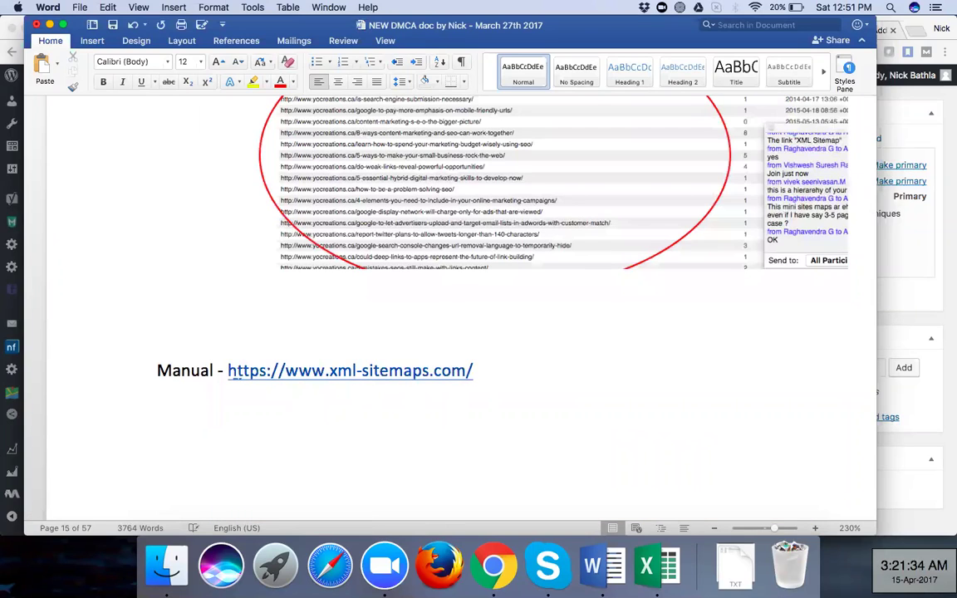
{"action": "type", "text": "GOOGLE WEBMASTERS"}
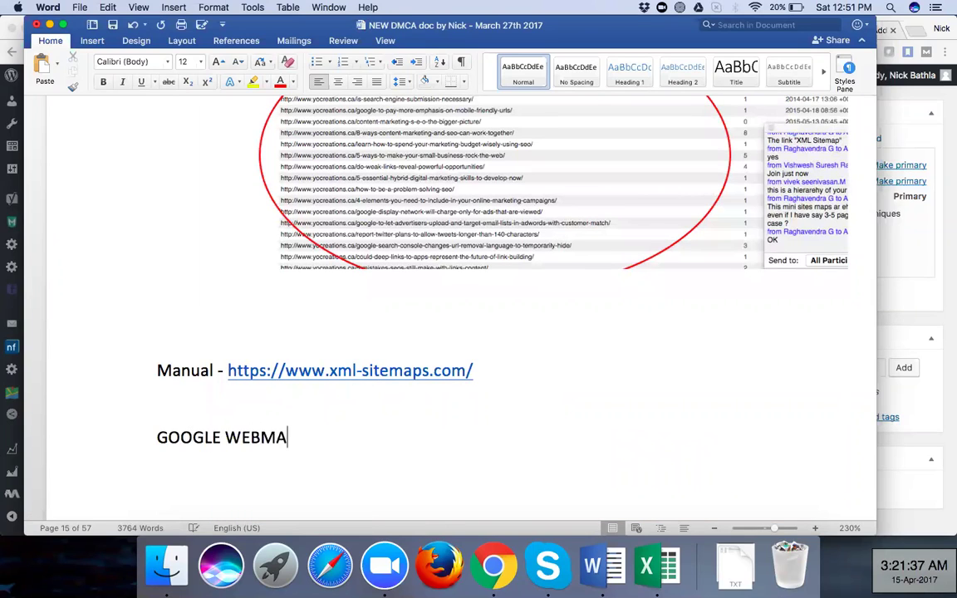
{"action": "key", "text": "BackSpace"}
{"action": "key", "text": "BackSpace"}
{"action": "key", "text": "BackSpace"}
{"action": "key", "text": "BackSpace"}
{"action": "key", "text": "BackSpace"}
{"action": "key", "text": "BackSpace"}
{"action": "key", "text": "BackSpace"}
{"action": "key", "text": "BackSpace"}
{"action": "key", "text": "BackSpace"}
{"action": "key", "text": "BackSpace"}
{"action": "key", "text": "BackSpace"}
{"action": "key", "text": "BackSpace"}
{"action": "key", "text": "BackSpace"}
{"action": "key", "text": "BackSpace"}
{"action": "key", "text": "BackSpace"}
{"action": "key", "text": "BackSpace"}
{"action": "key", "text": "BackSpace"}
{"action": "key", "text": "BackSpace"}
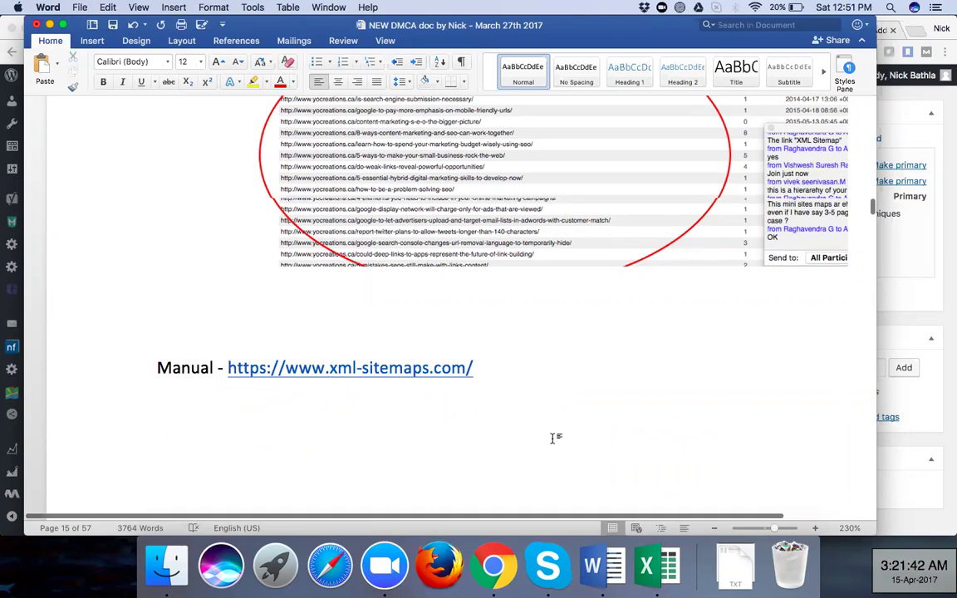
{"action": "scroll", "coordinate": [555, 438], "scroll_direction": "down", "scroll_amount": 5}
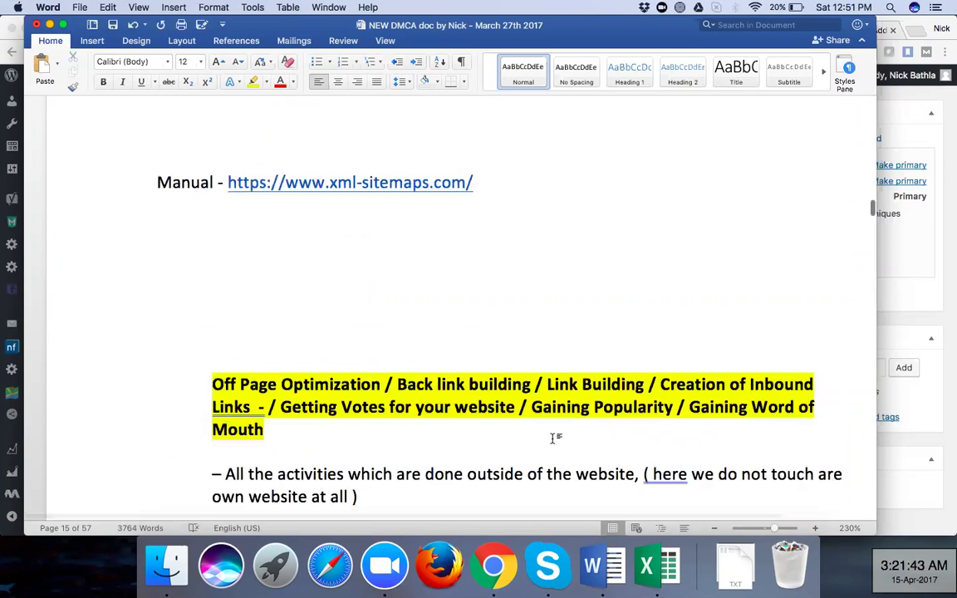
Scroll down to the No Follow Tag section, then back up to the Amazon and Swappa iPhone search results
{"action": "scroll", "coordinate": [555, 438], "scroll_direction": "down", "scroll_amount": 10}
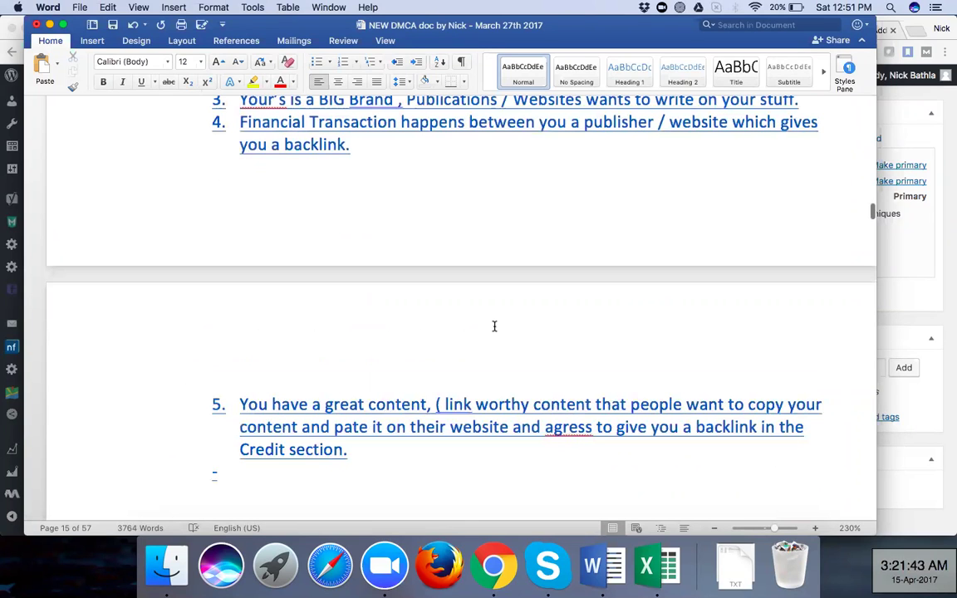
{"action": "scroll", "coordinate": [499, 330], "scroll_direction": "down", "scroll_amount": 8}
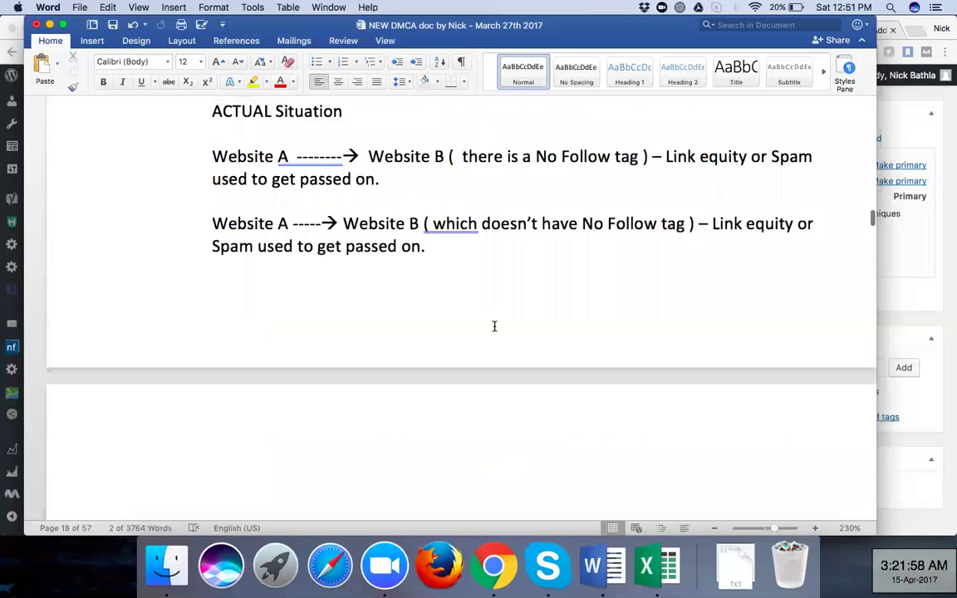
{"action": "scroll", "coordinate": [494, 328], "scroll_direction": "up", "scroll_amount": 7}
{"action": "scroll", "coordinate": [494, 328], "scroll_direction": "up", "scroll_amount": 1}
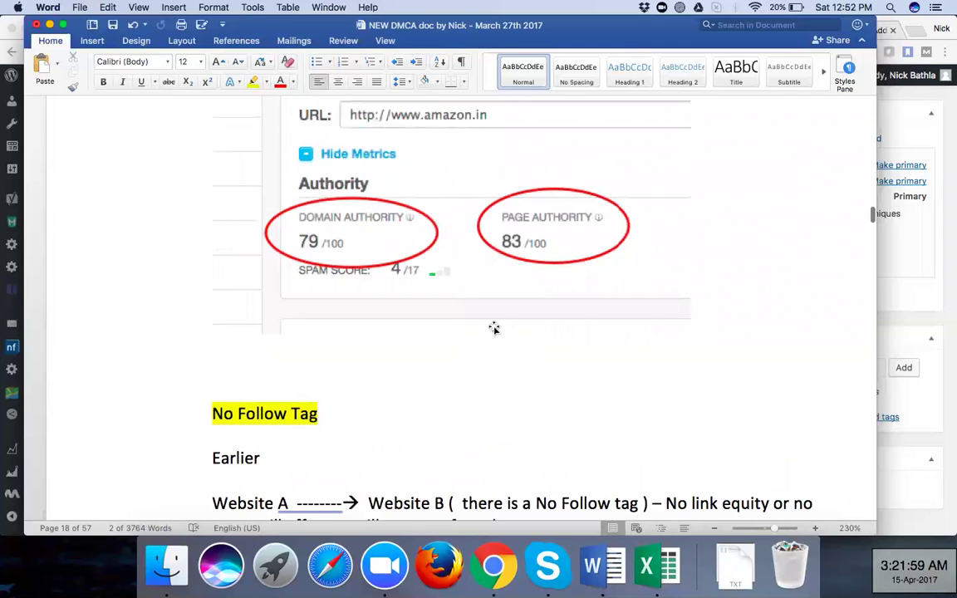
{"action": "scroll", "coordinate": [493, 326], "scroll_direction": "up", "scroll_amount": 10}
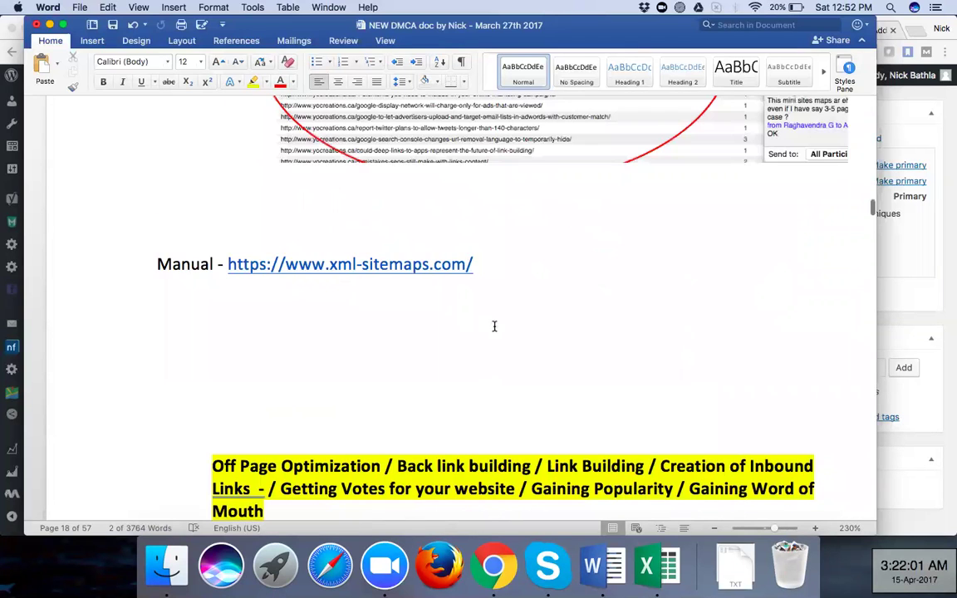
{"action": "scroll", "coordinate": [493, 327], "scroll_direction": "up", "scroll_amount": 10}
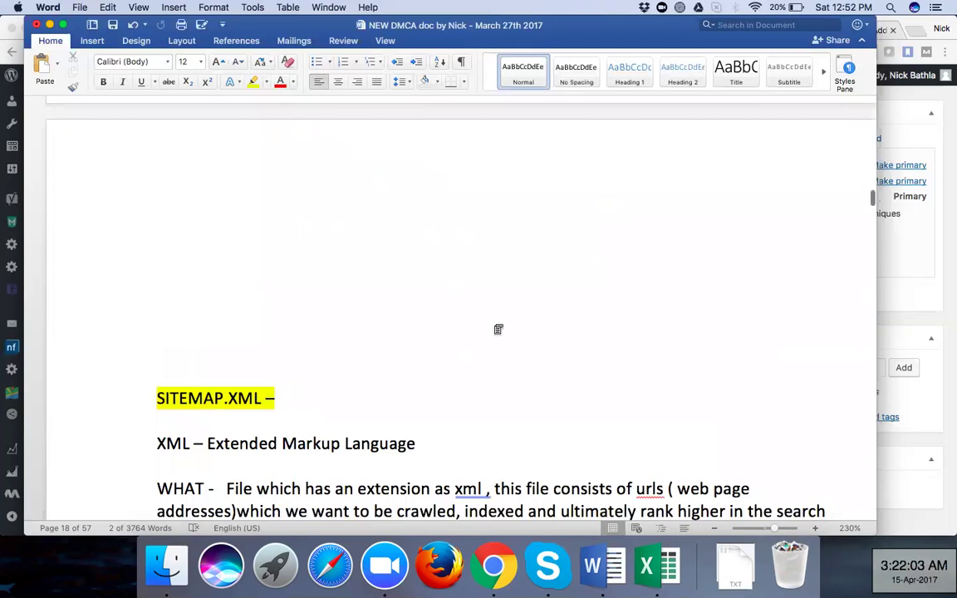
{"action": "scroll", "coordinate": [494, 326], "scroll_direction": "up", "scroll_amount": 5}
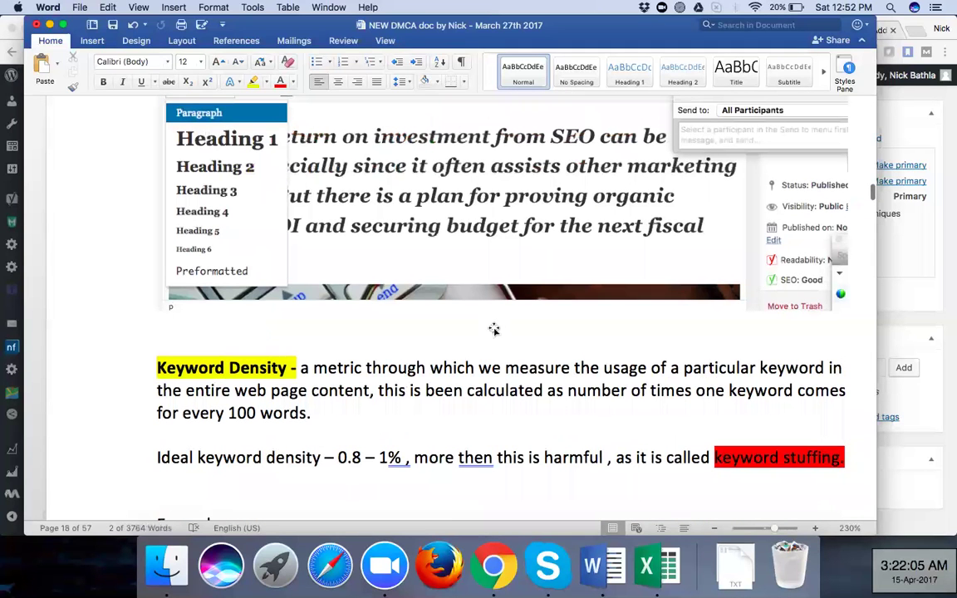
{"action": "scroll", "coordinate": [494, 330], "scroll_direction": "up", "scroll_amount": 5}
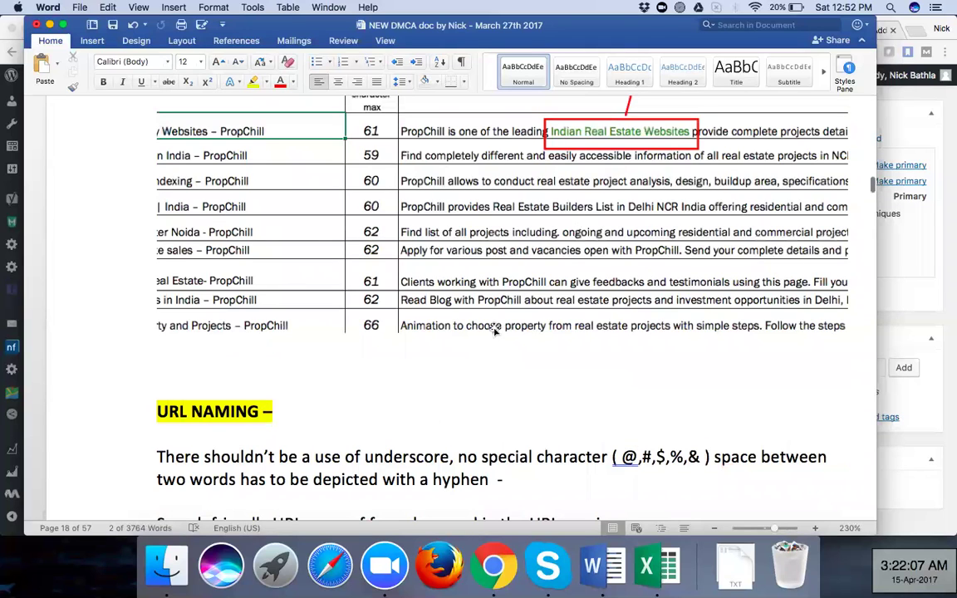
{"action": "scroll", "coordinate": [493, 329], "scroll_direction": "up", "scroll_amount": 5}
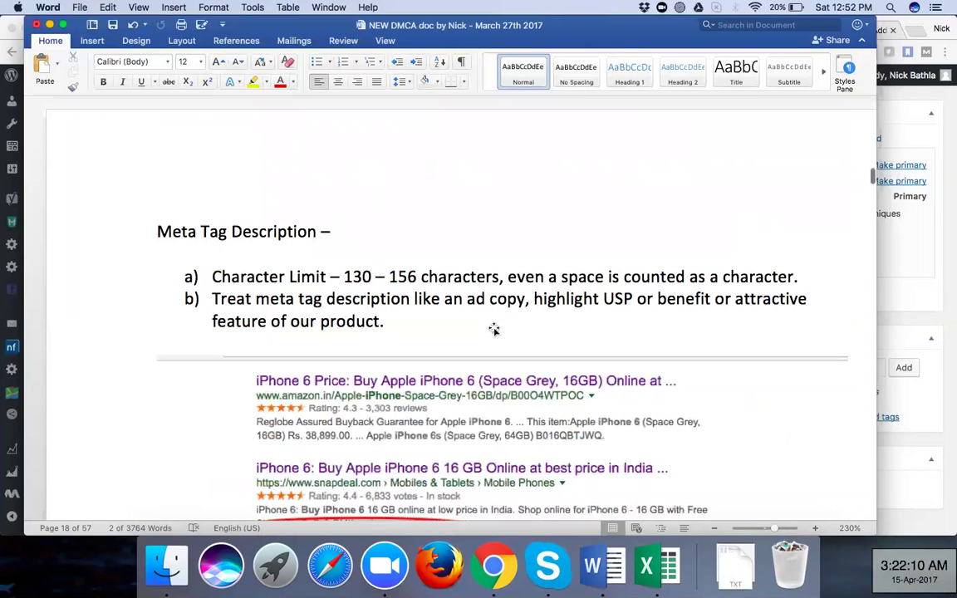
{"action": "scroll", "coordinate": [494, 330], "scroll_direction": "up", "scroll_amount": 10}
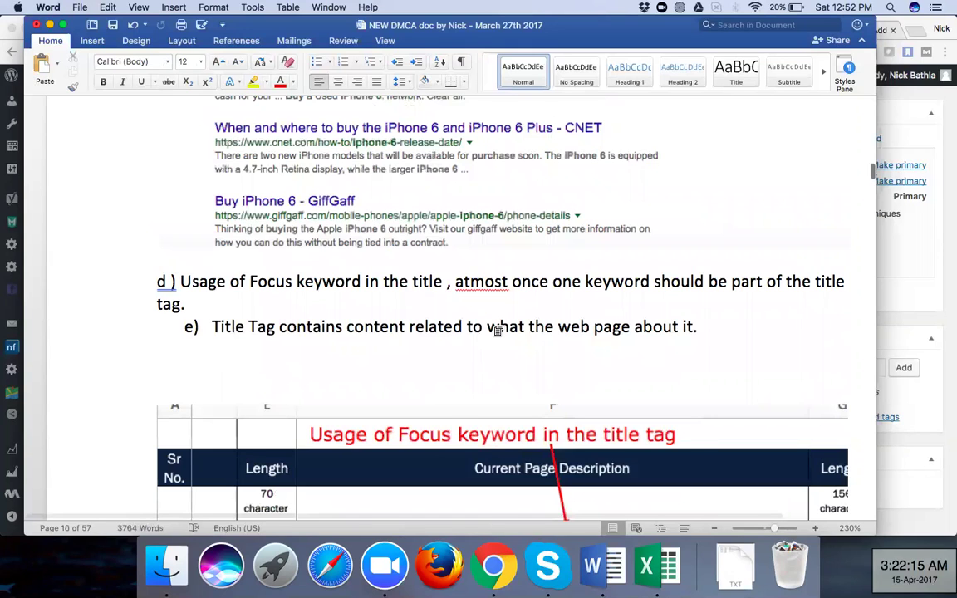
{"action": "scroll", "coordinate": [497, 330], "scroll_direction": "up", "scroll_amount": 5}
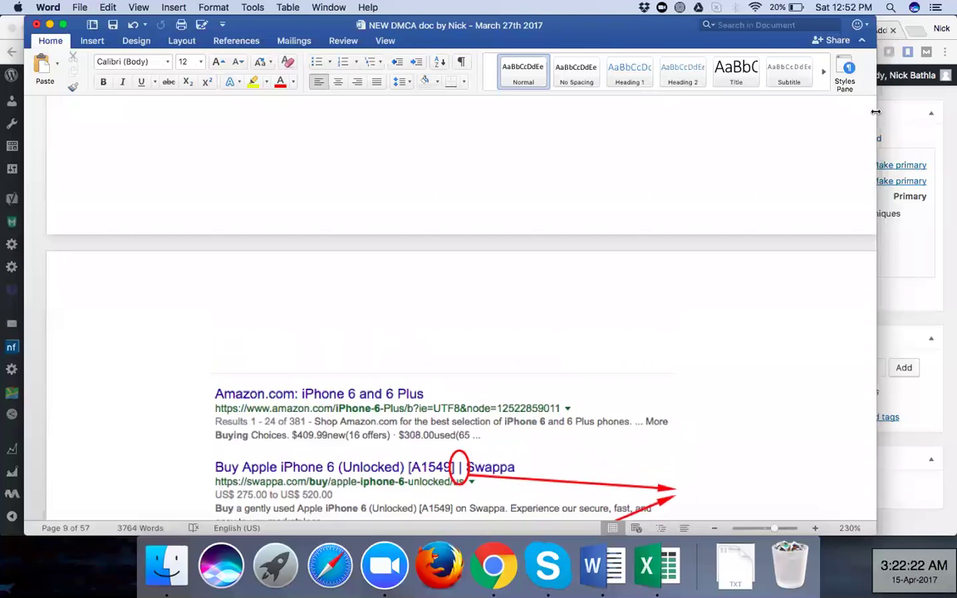
Widen the Word window to the right, then scroll down to page 13's smallseotools keyword-density-checker link
{"action": "left_click_drag", "start_coordinate": [876, 111], "coordinate": [929, 113]}
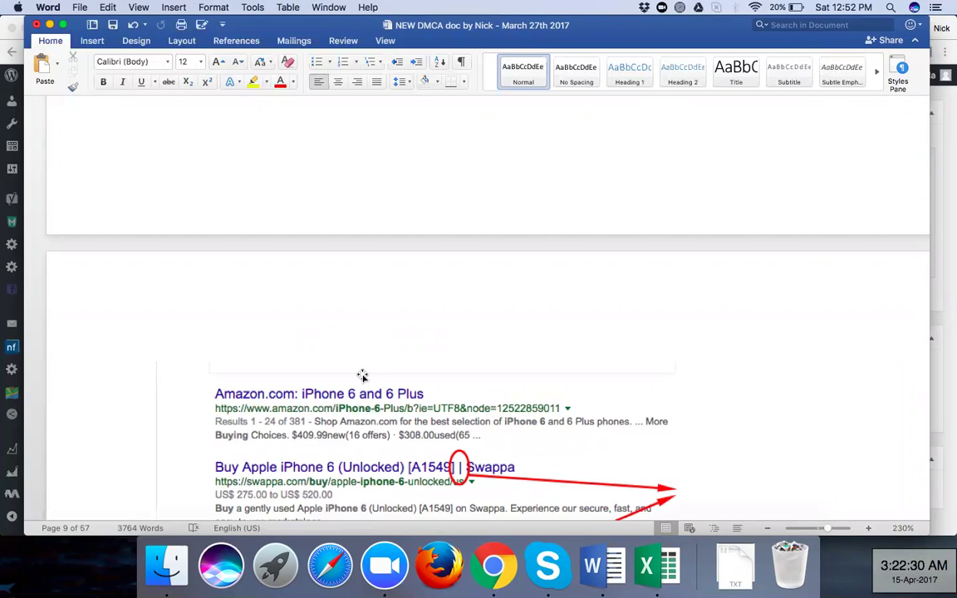
{"action": "scroll", "coordinate": [362, 376], "scroll_direction": "down", "scroll_amount": 5}
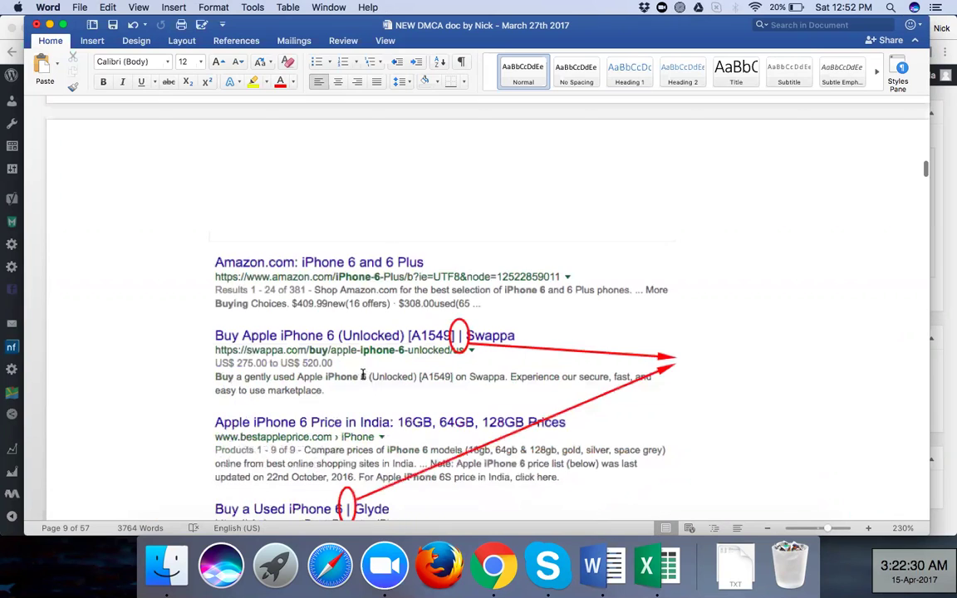
{"action": "scroll", "coordinate": [362, 375], "scroll_direction": "down", "scroll_amount": 15}
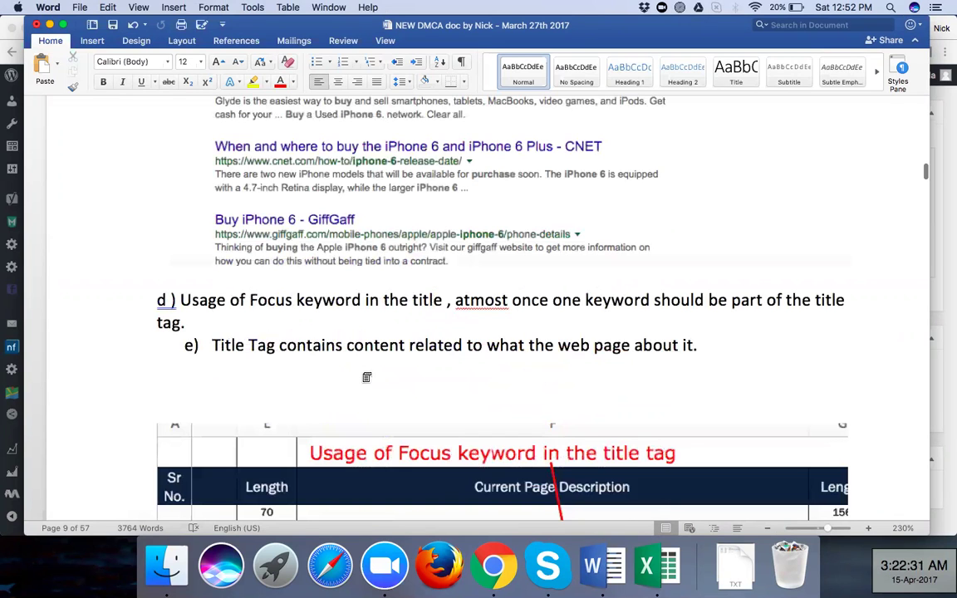
{"action": "scroll", "coordinate": [366, 377], "scroll_direction": "down", "scroll_amount": 15}
{"action": "scroll", "coordinate": [366, 377], "scroll_direction": "down", "scroll_amount": 20}
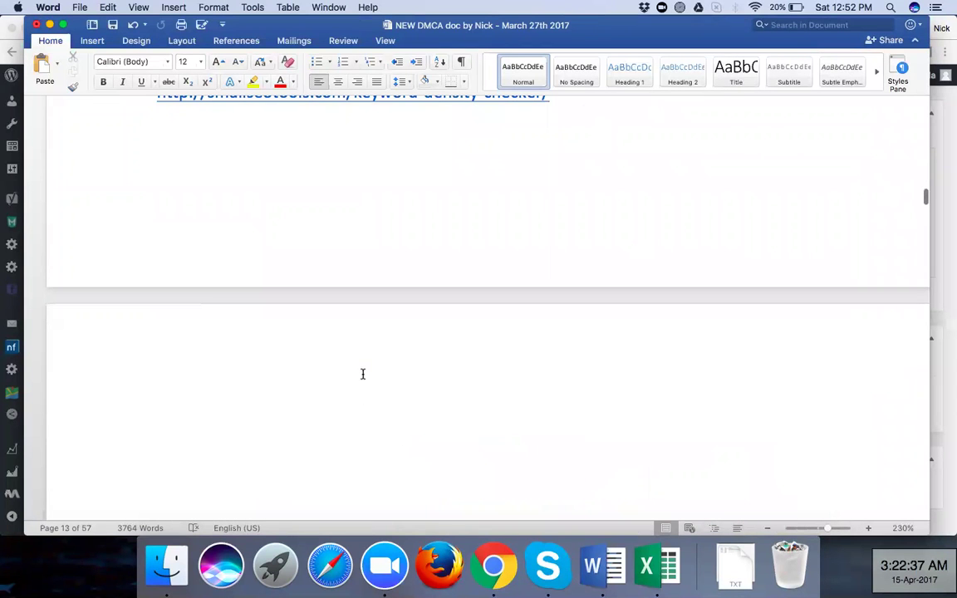
{"action": "scroll", "coordinate": [362, 373], "scroll_direction": "down", "scroll_amount": 5}
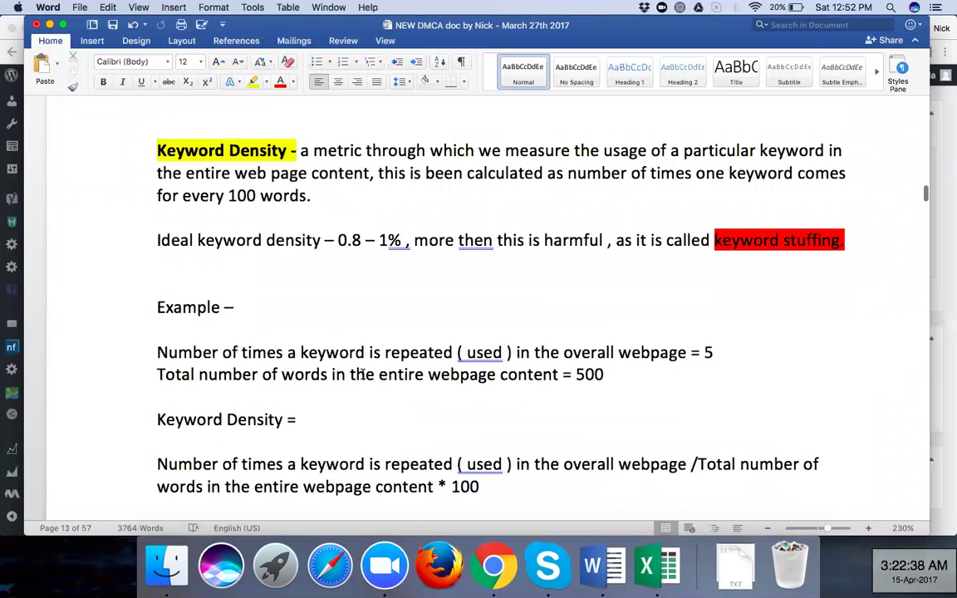
{"action": "scroll", "coordinate": [362, 374], "scroll_direction": "up", "scroll_amount": 5}
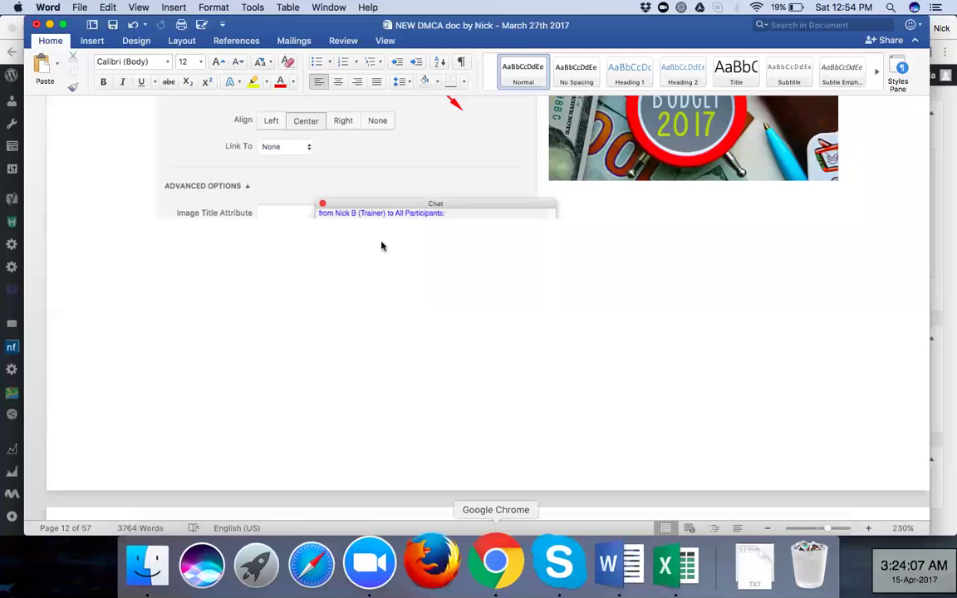
In the WordPress editor, add an empty paragraph after 'In any case… encounter.' to hold an image
{"action": "left_click", "coordinate": [495, 565]}
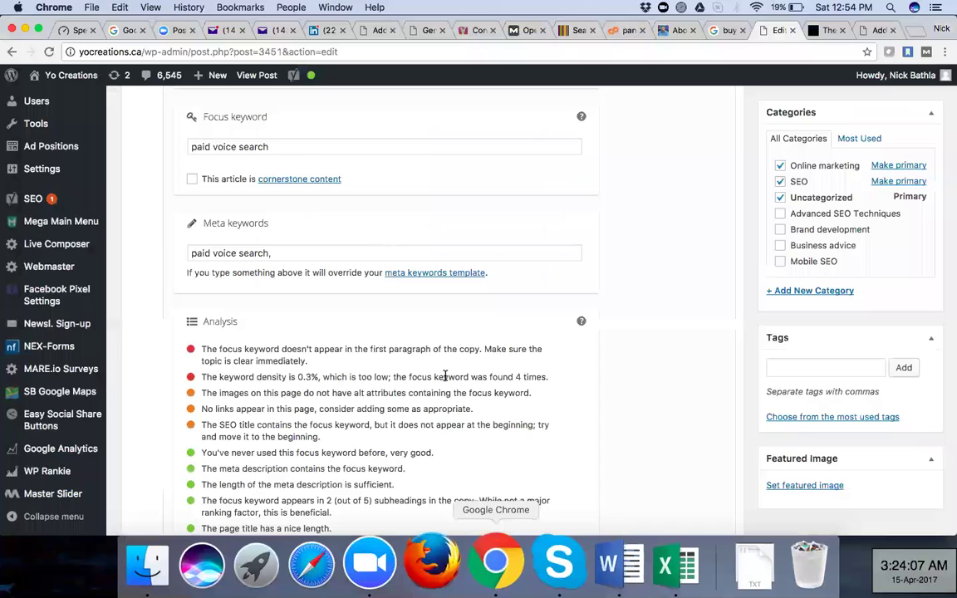
{"action": "scroll", "coordinate": [445, 376], "scroll_direction": "up", "scroll_amount": 15}
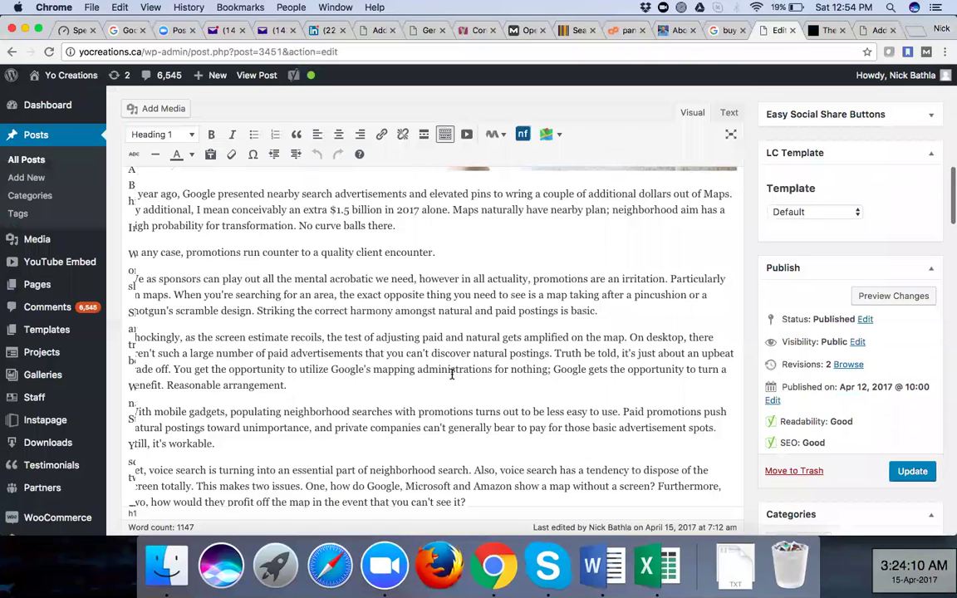
{"action": "scroll", "coordinate": [452, 375], "scroll_direction": "up", "scroll_amount": 3}
{"action": "left_click", "coordinate": [179, 376]}
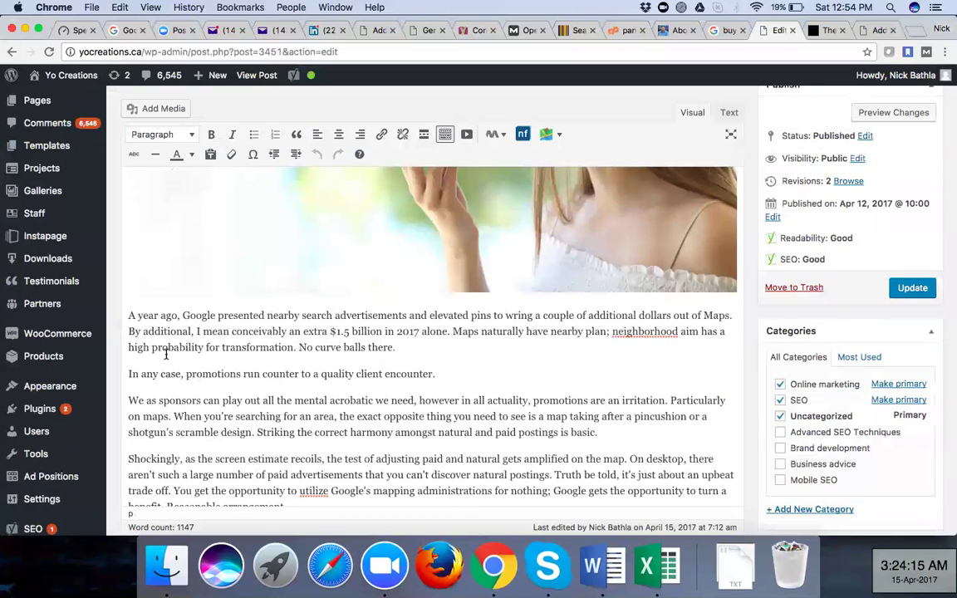
{"action": "key", "text": "Return"}
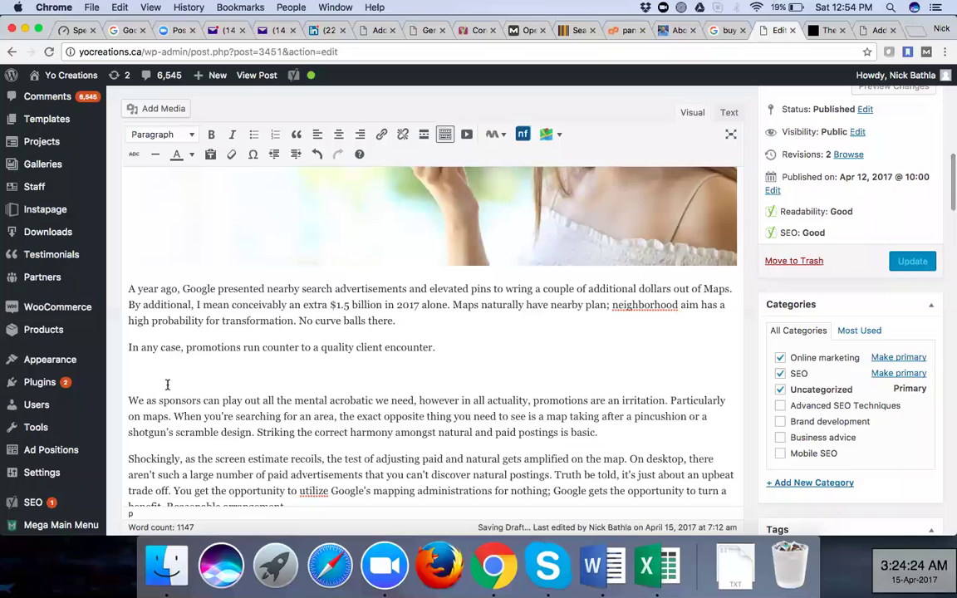
{"action": "left_click", "coordinate": [438, 348]}
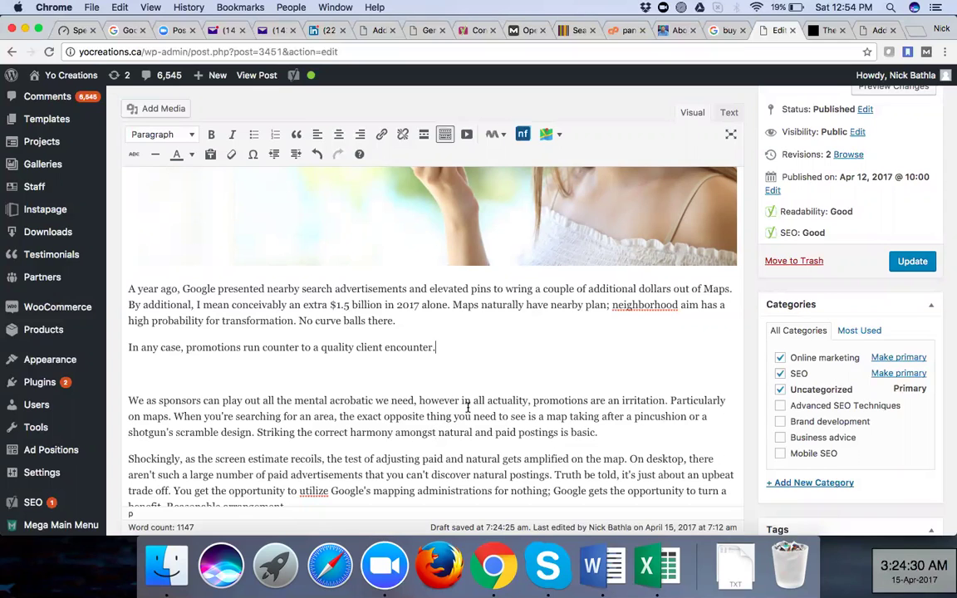
{"action": "left_click", "coordinate": [146, 374]}
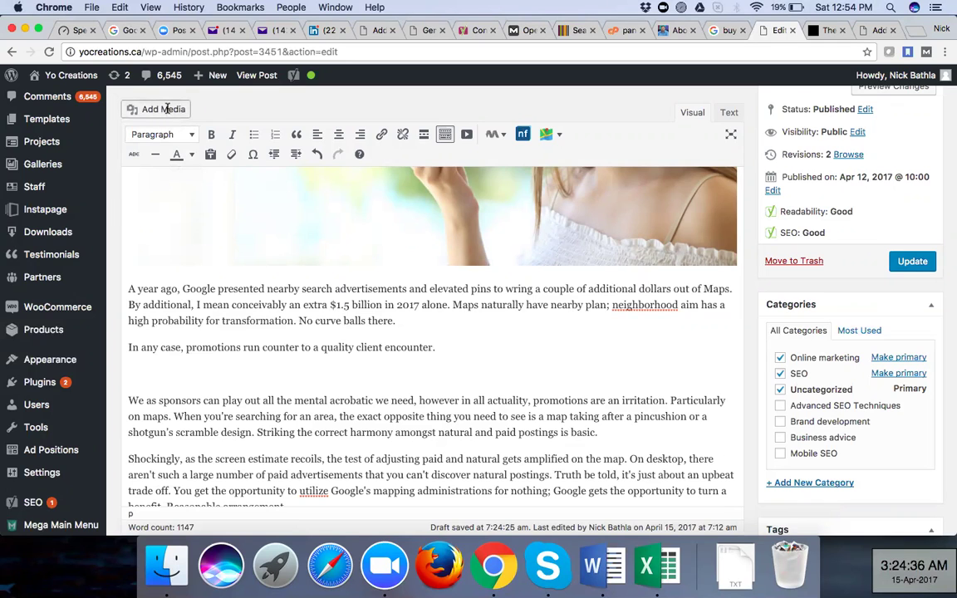
{"action": "left_click", "coordinate": [164, 109]}
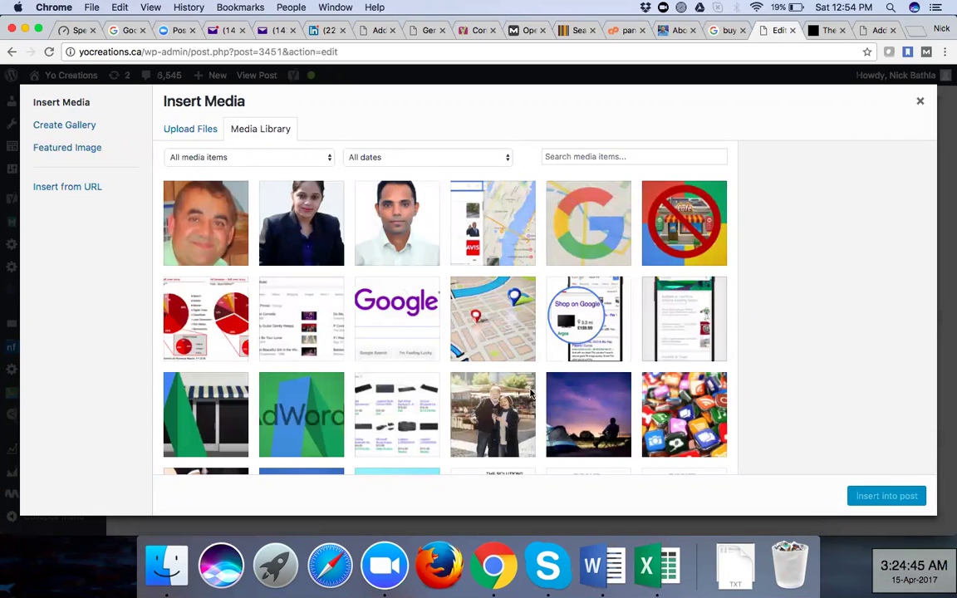
Insert the google-search-new-logo tablet photo from the Media Library into the new paragraph
{"action": "scroll", "coordinate": [531, 393], "scroll_direction": "down", "scroll_amount": 1}
{"action": "scroll", "coordinate": [531, 393], "scroll_direction": "down", "scroll_amount": 5}
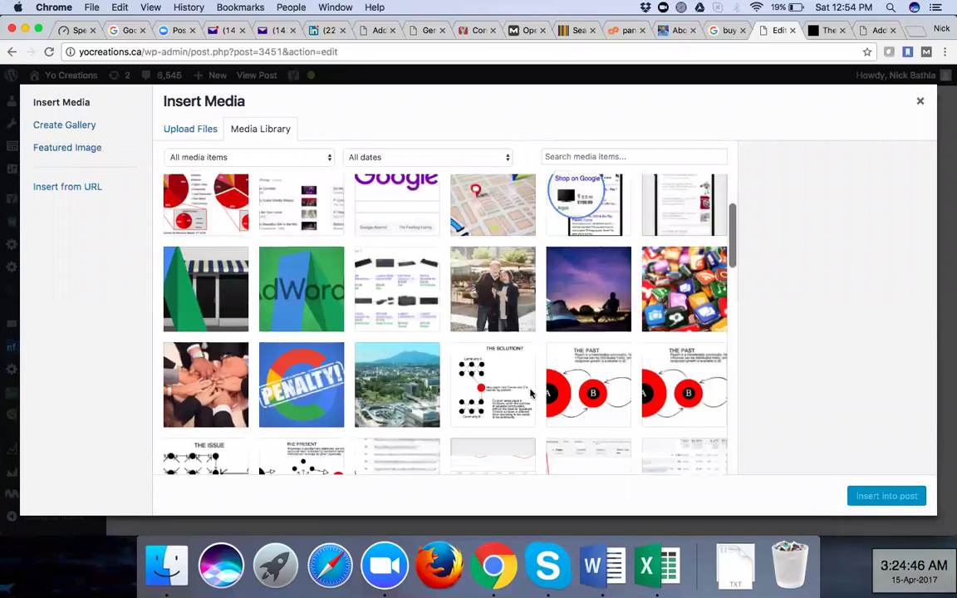
{"action": "scroll", "coordinate": [531, 393], "scroll_direction": "down", "scroll_amount": 1}
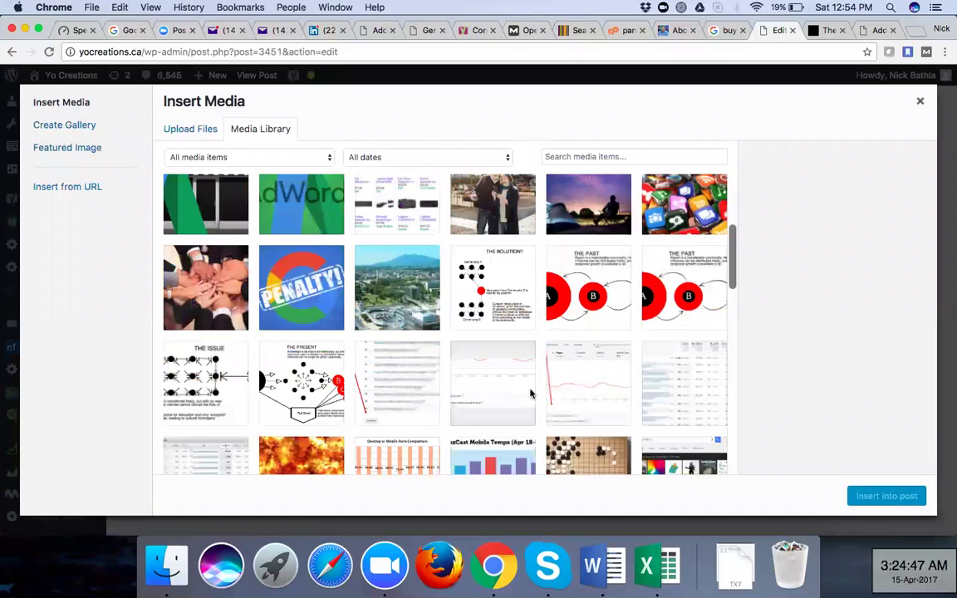
{"action": "scroll", "coordinate": [491, 375], "scroll_direction": "down", "scroll_amount": 6}
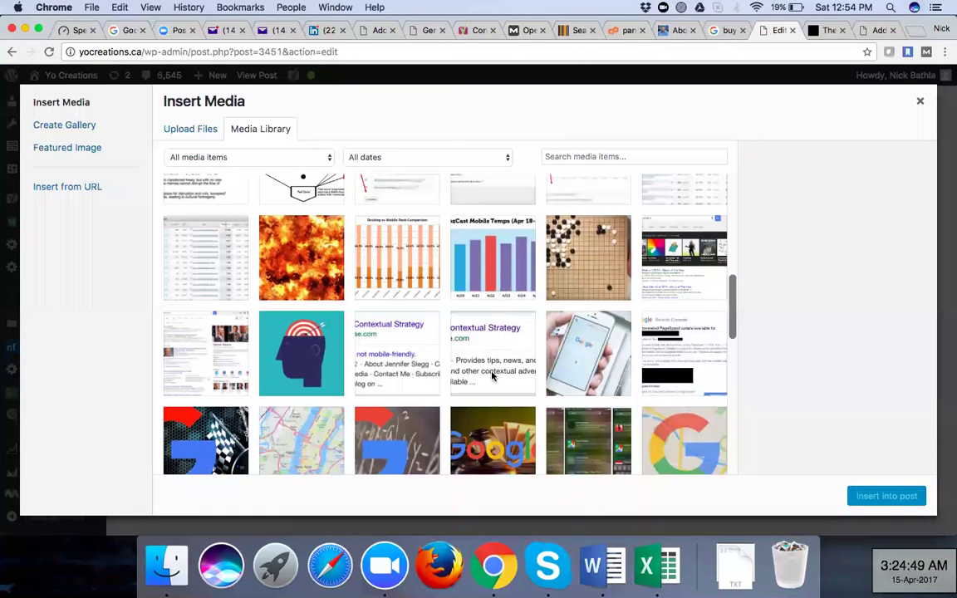
{"action": "scroll", "coordinate": [492, 375], "scroll_direction": "down", "scroll_amount": 5}
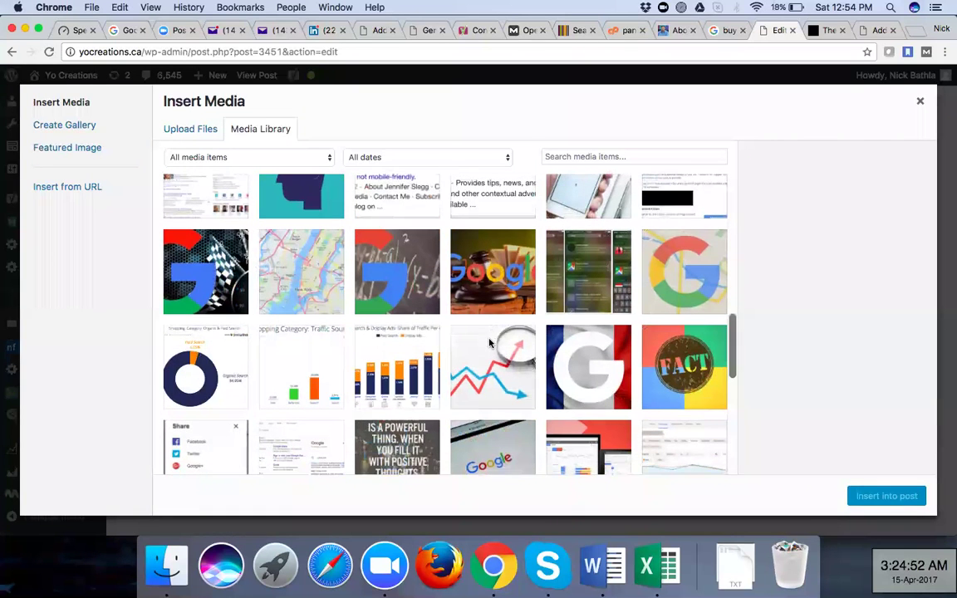
{"action": "scroll", "coordinate": [492, 375], "scroll_direction": "down", "scroll_amount": 3}
{"action": "left_click", "coordinate": [493, 341]}
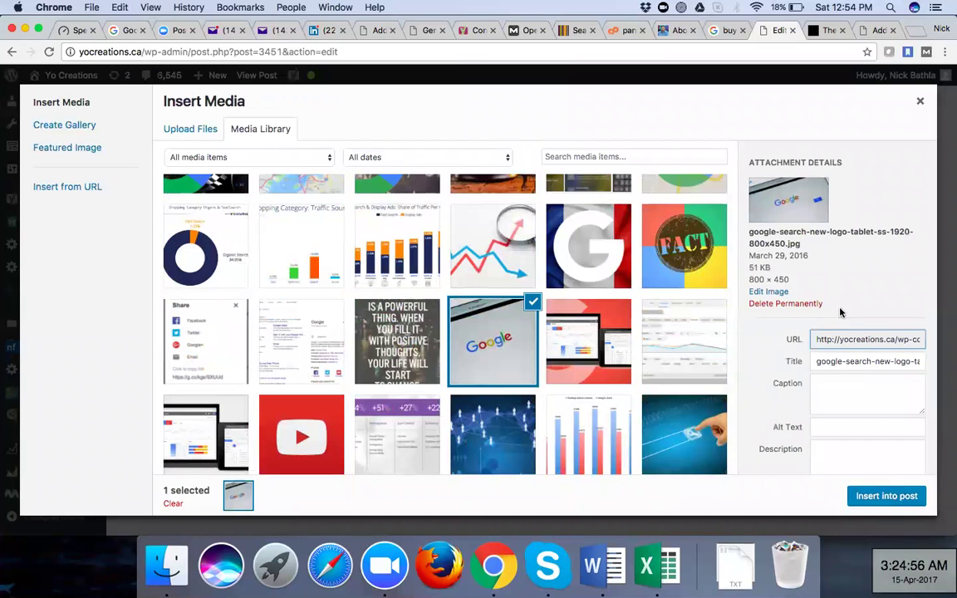
{"action": "left_click", "coordinate": [885, 496]}
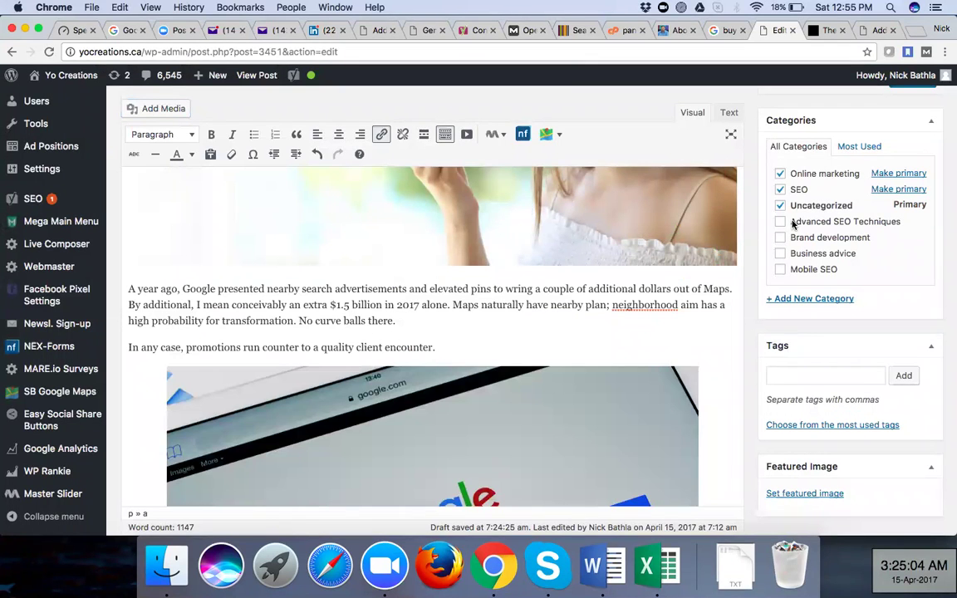
Update the voice-search post so the inserted tablet photo is saved
{"action": "scroll", "coordinate": [466, 395], "scroll_direction": "down", "scroll_amount": 5}
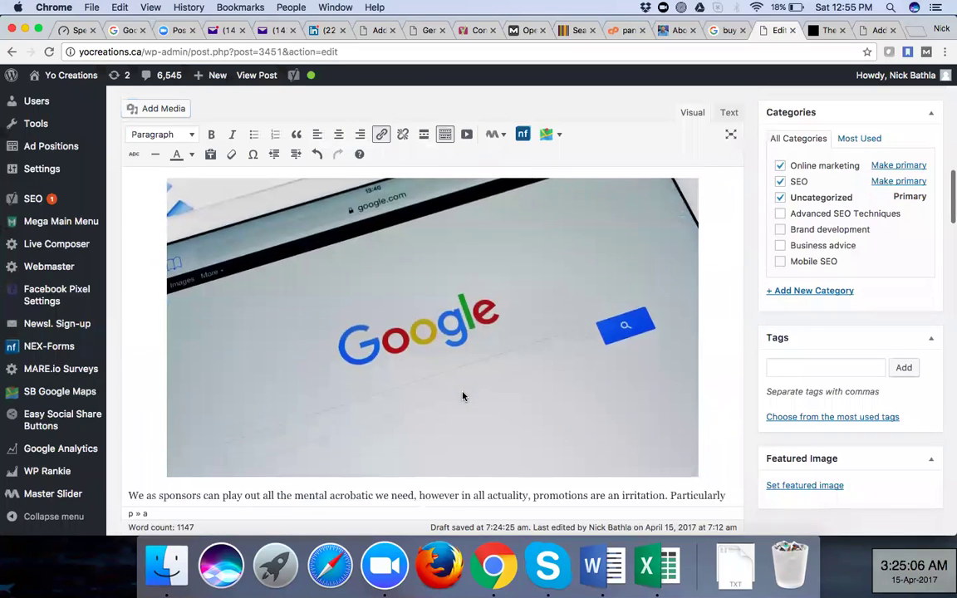
{"action": "scroll", "coordinate": [462, 396], "scroll_direction": "down", "scroll_amount": 3}
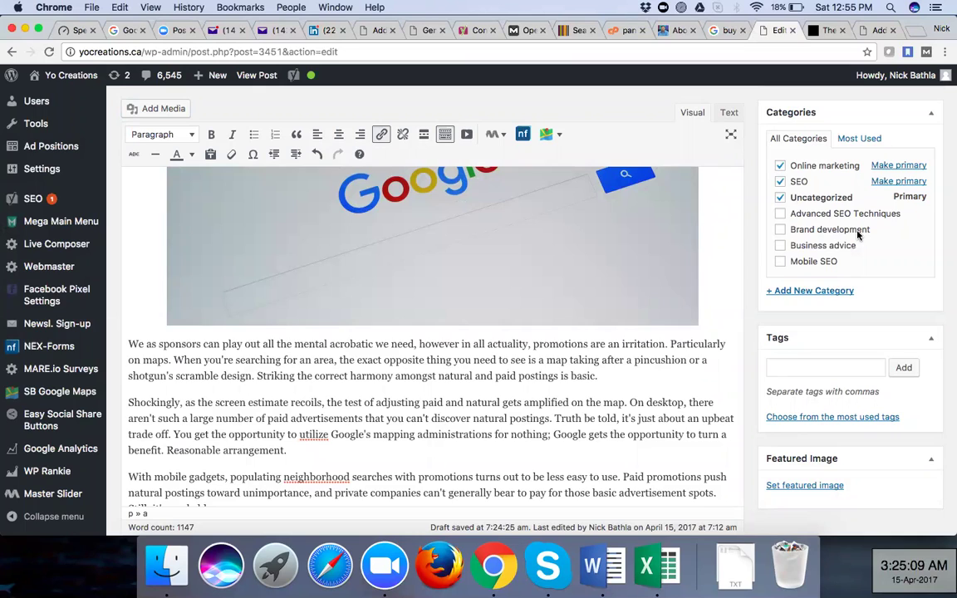
{"action": "scroll", "coordinate": [914, 357], "scroll_direction": "up", "scroll_amount": 6}
{"action": "left_click", "coordinate": [913, 363]}
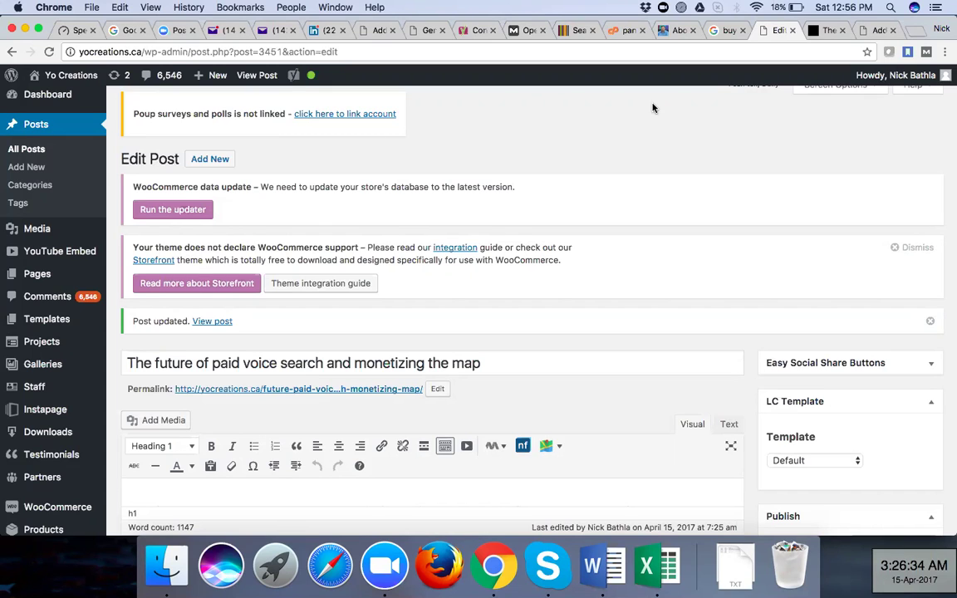
{"action": "left_click", "coordinate": [606, 564]}
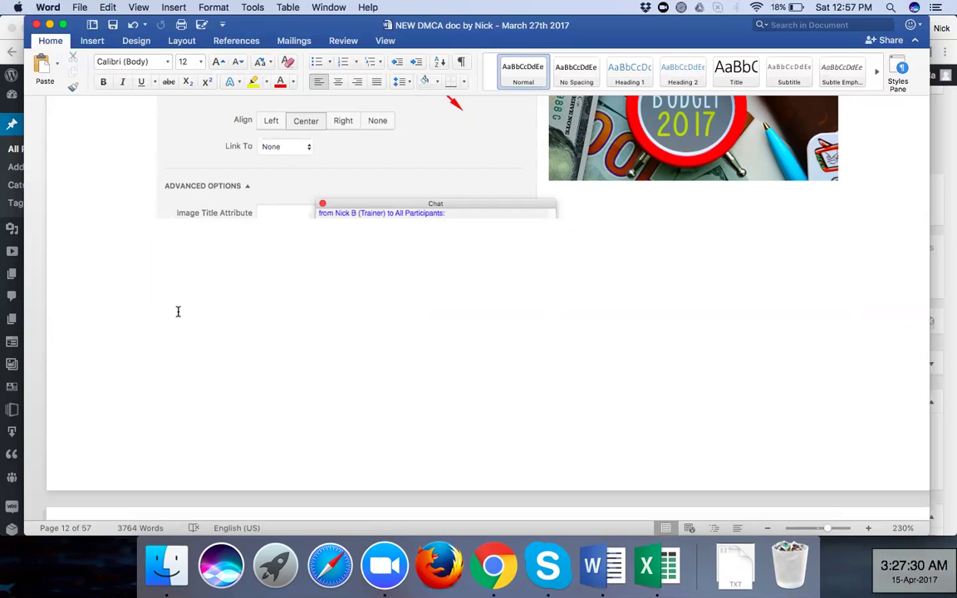
{"action": "left_click", "coordinate": [479, 572]}
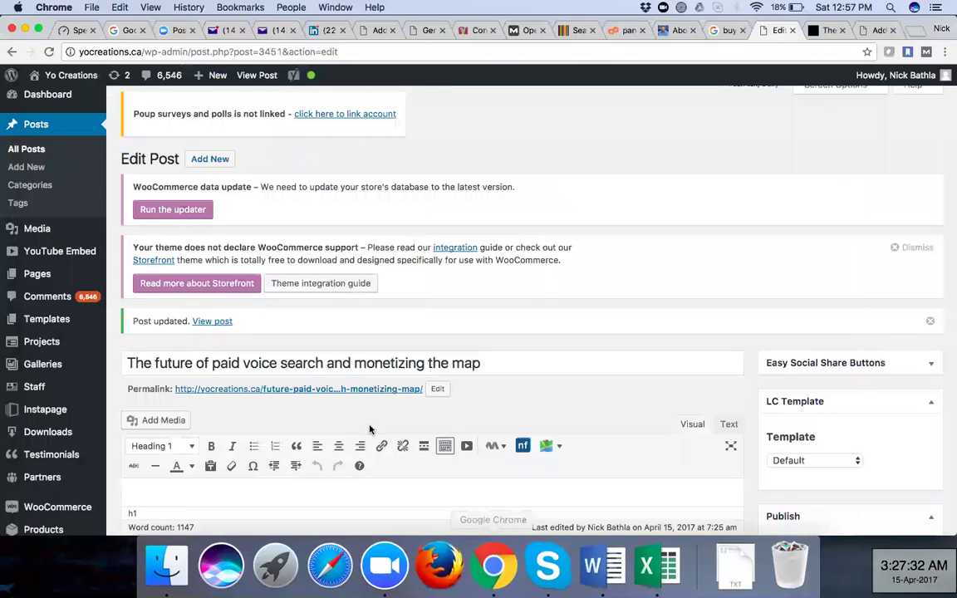
{"action": "scroll", "coordinate": [372, 332], "scroll_direction": "down", "scroll_amount": 1}
Check that the woman-with-phone photo's alternative text reads 'mobile-paid-voice-search', then close Image Details
{"action": "scroll", "coordinate": [370, 296], "scroll_direction": "down", "scroll_amount": 5}
{"action": "left_click", "coordinate": [370, 295]}
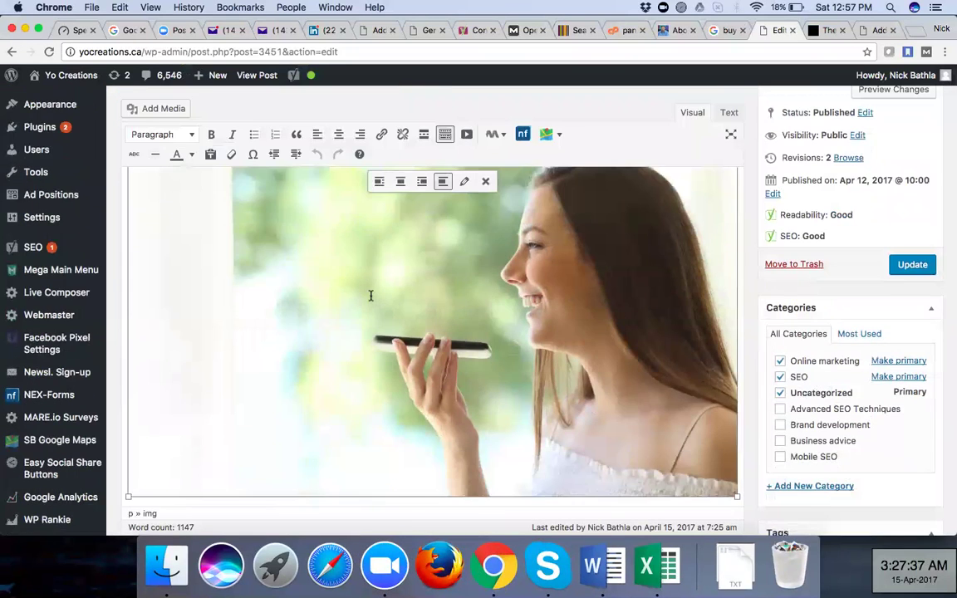
{"action": "left_click", "coordinate": [465, 183]}
{"action": "left_click", "coordinate": [332, 167]}
{"action": "double_click", "coordinate": [333, 167]}
{"action": "key", "text": "Right"}
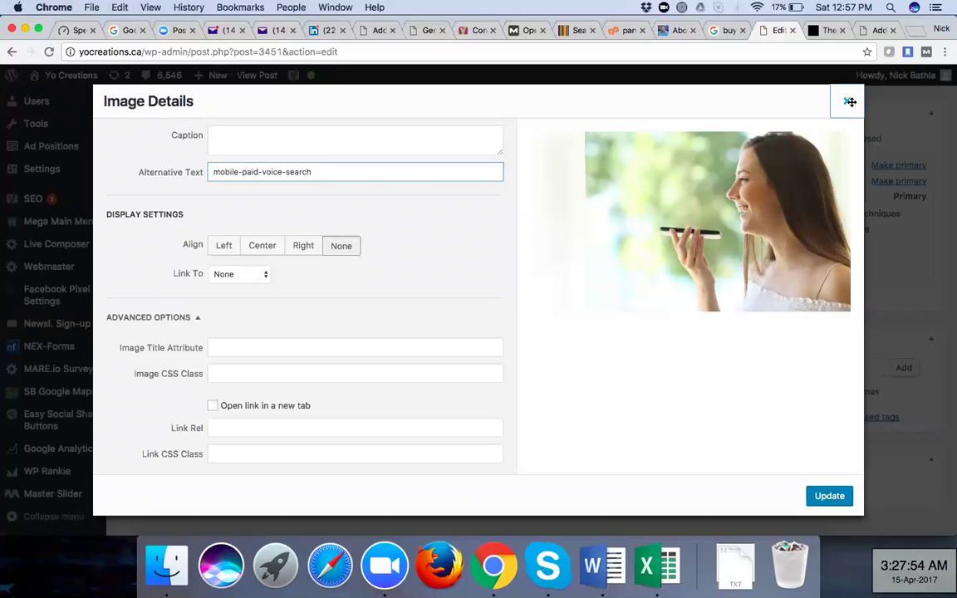
{"action": "left_click", "coordinate": [849, 101]}
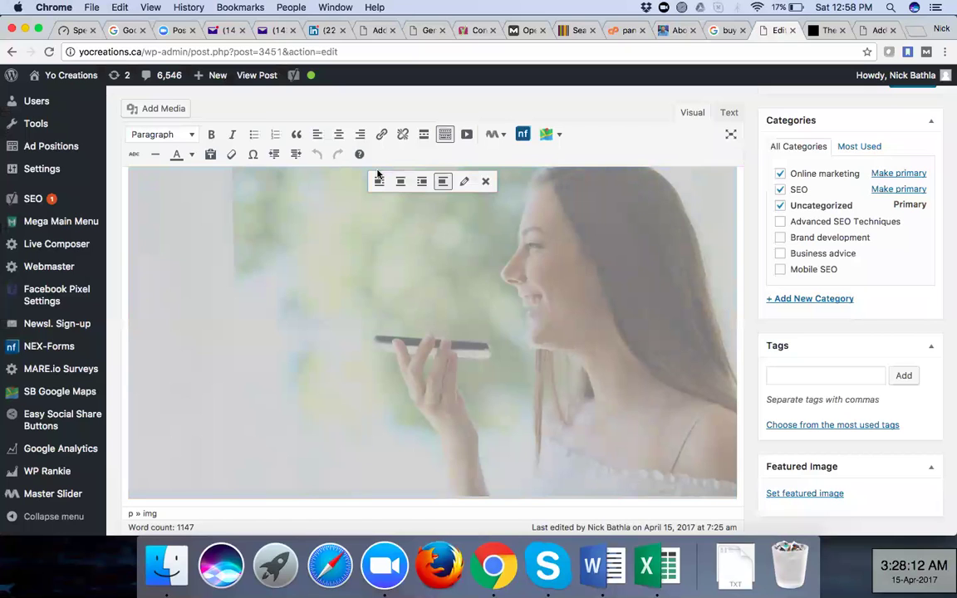
Place the caret after the 'In any case' paragraph in the post body
{"action": "scroll", "coordinate": [389, 314], "scroll_direction": "down", "scroll_amount": 1}
{"action": "scroll", "coordinate": [389, 314], "scroll_direction": "down", "scroll_amount": 5}
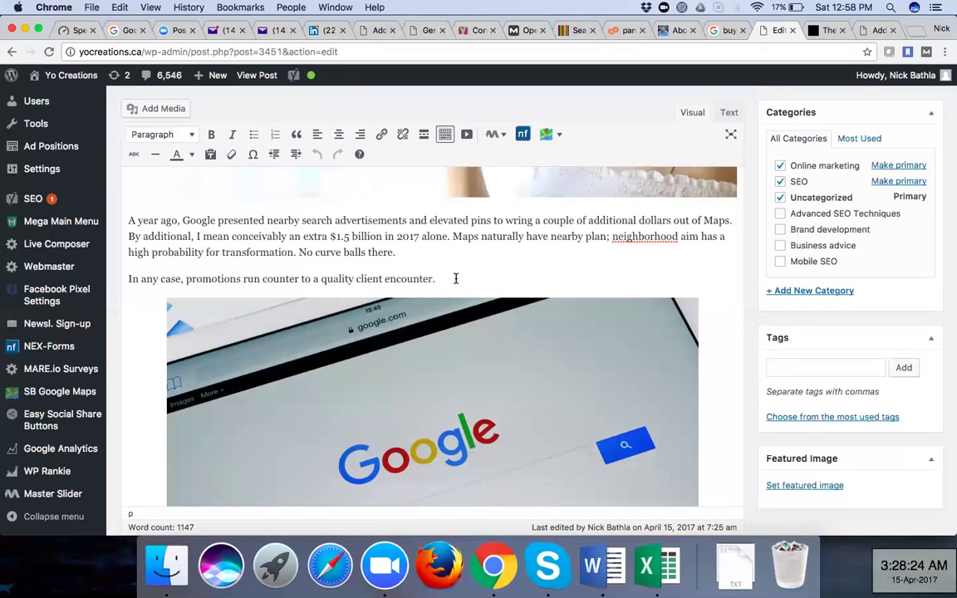
{"action": "left_click", "coordinate": [455, 278]}
Make Online marketing the primary category, uncheck Uncategorized, and update the post
{"action": "left_click", "coordinate": [912, 166]}
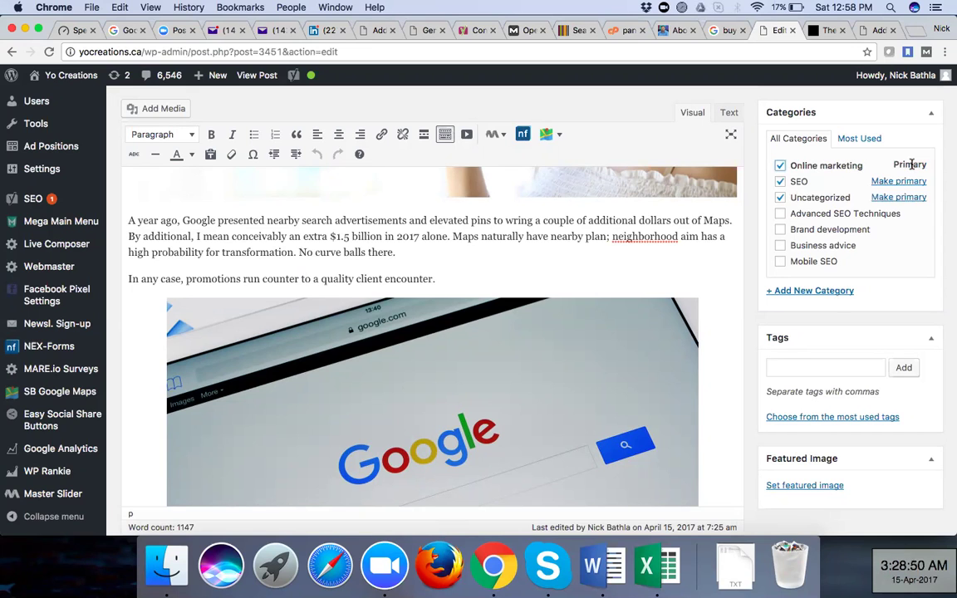
{"action": "left_click", "coordinate": [781, 199]}
{"action": "scroll", "coordinate": [848, 272], "scroll_direction": "up", "scroll_amount": 1}
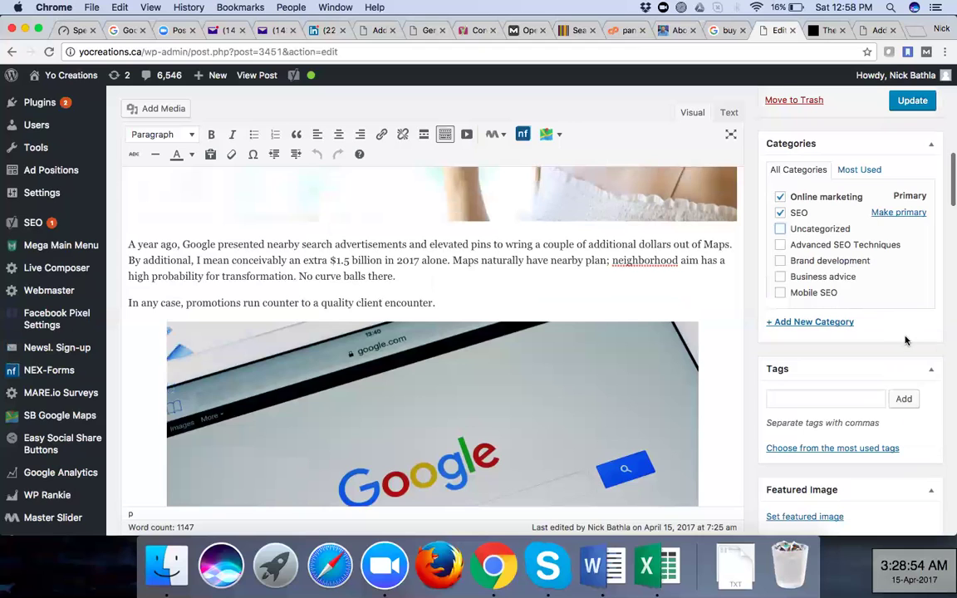
{"action": "scroll", "coordinate": [904, 336], "scroll_direction": "up", "scroll_amount": 5}
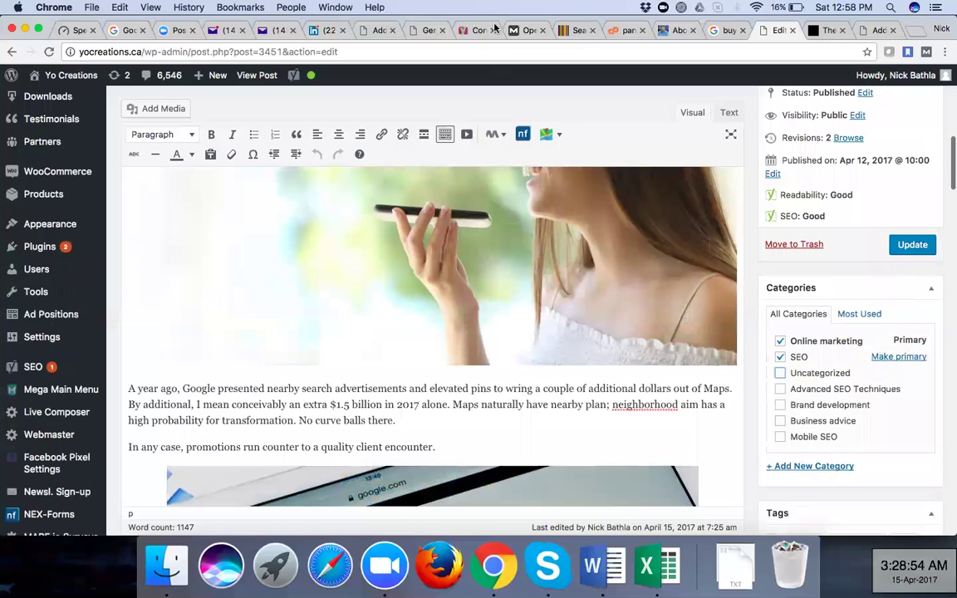
{"action": "key", "text": "Return"}
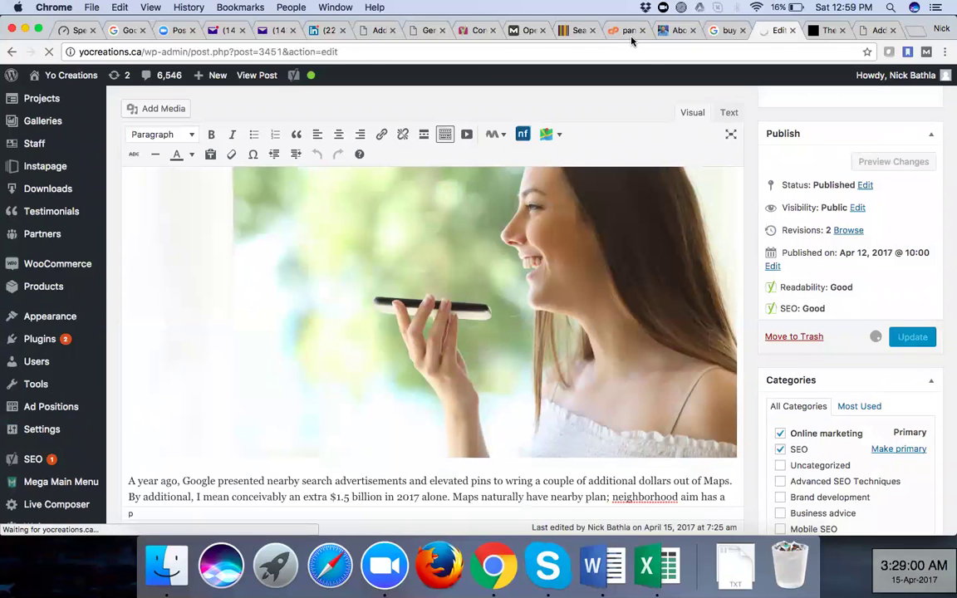